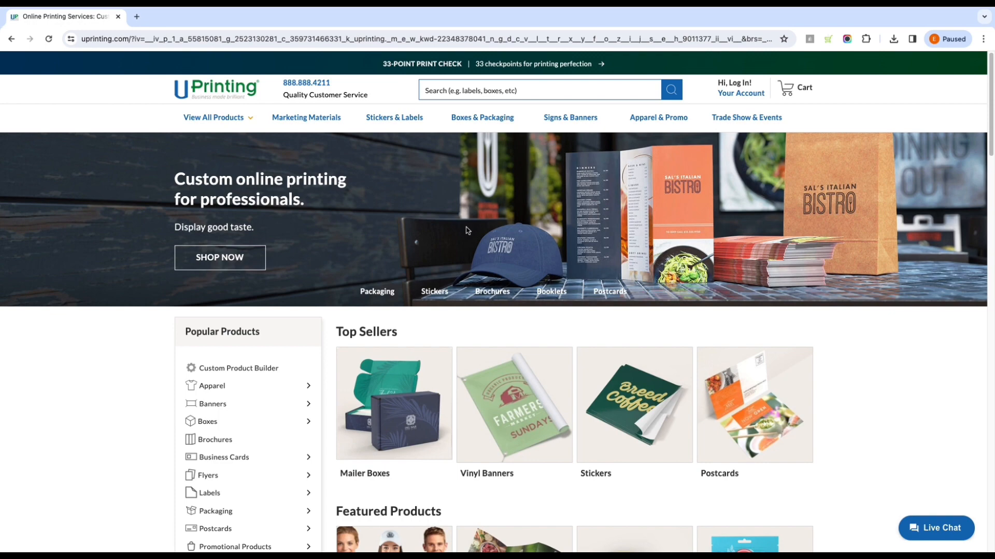
Step: Look through the UPrinting homepage, including its top sellers, best deals, printing guarantees, customer reviews and footer links
scroll(696, 272, down, 2)
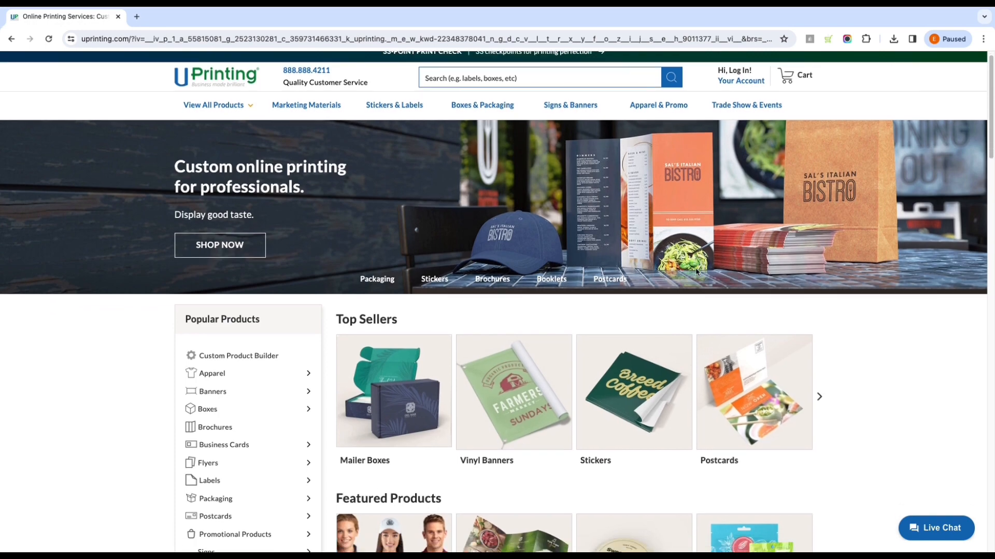
scroll(696, 272, up, 2)
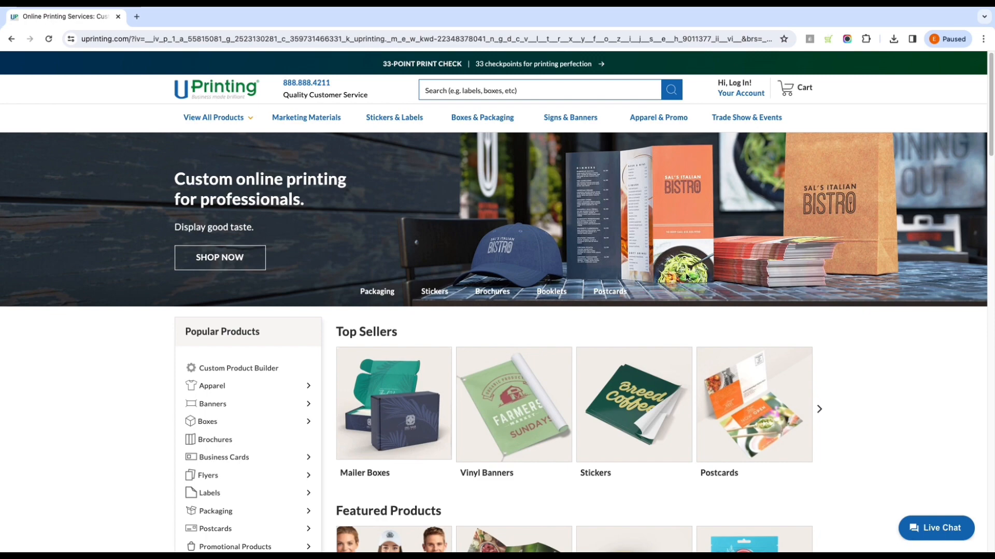
scroll(696, 274, down, 2)
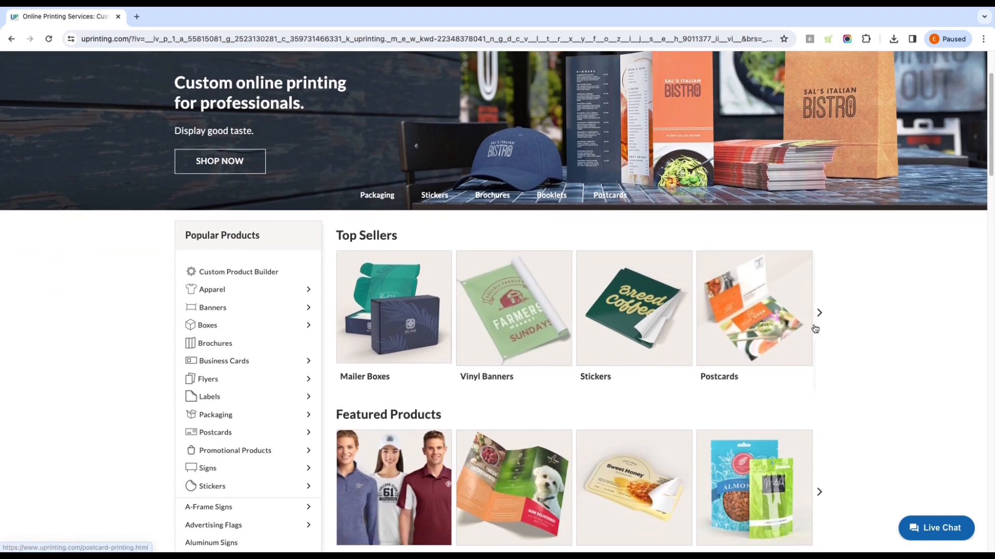
scroll(814, 327, down, 4)
scroll(815, 329, down, 7)
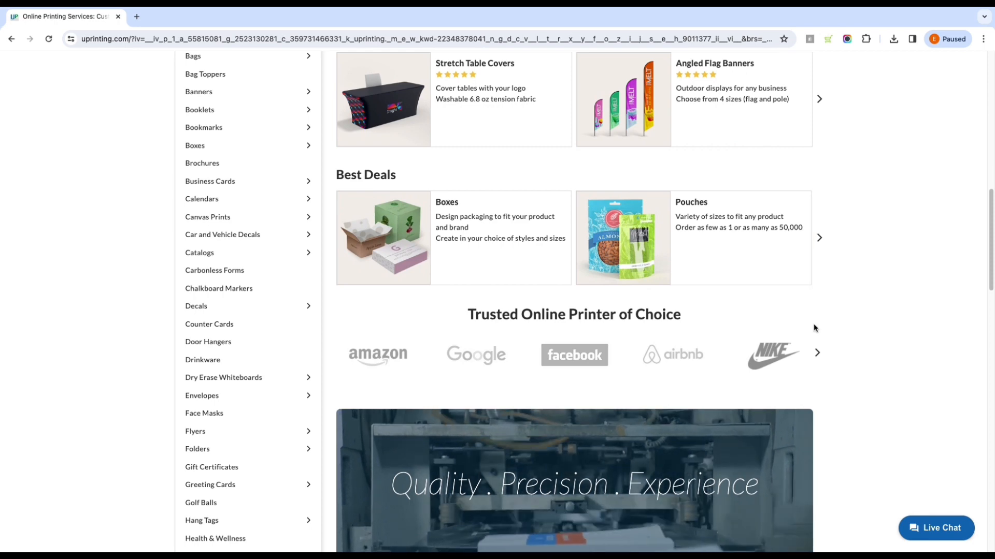
scroll(815, 328, down, 4)
scroll(813, 328, down, 2)
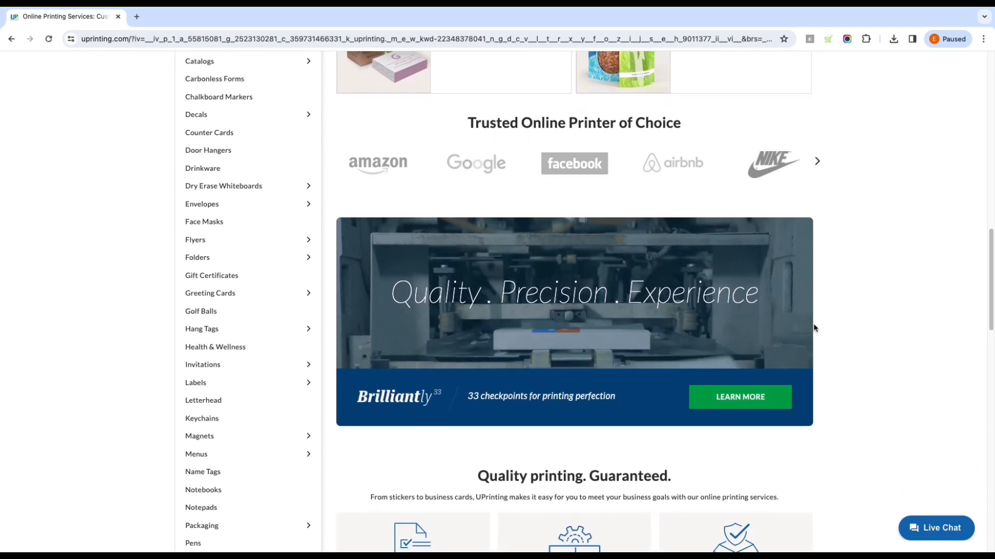
scroll(814, 328, down, 2)
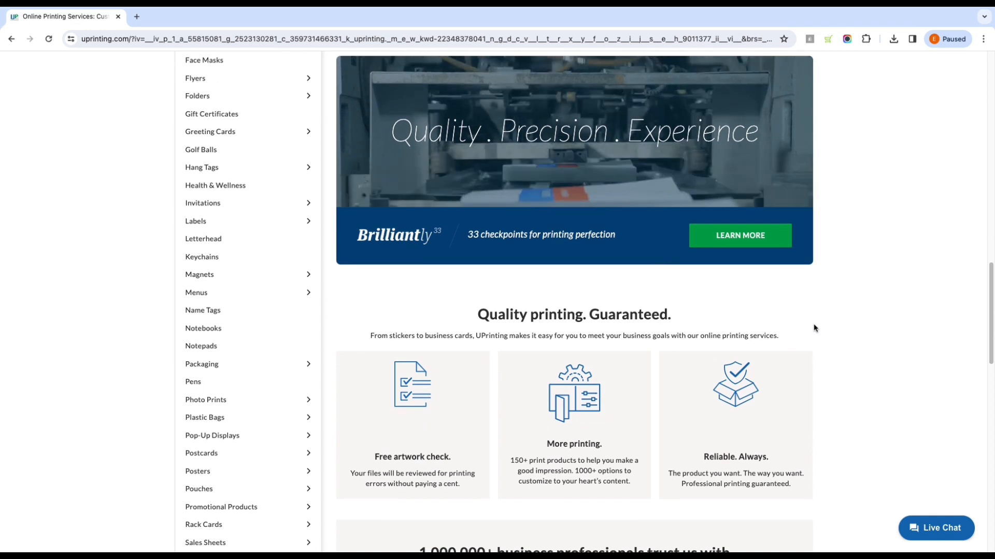
scroll(814, 327, down, 5)
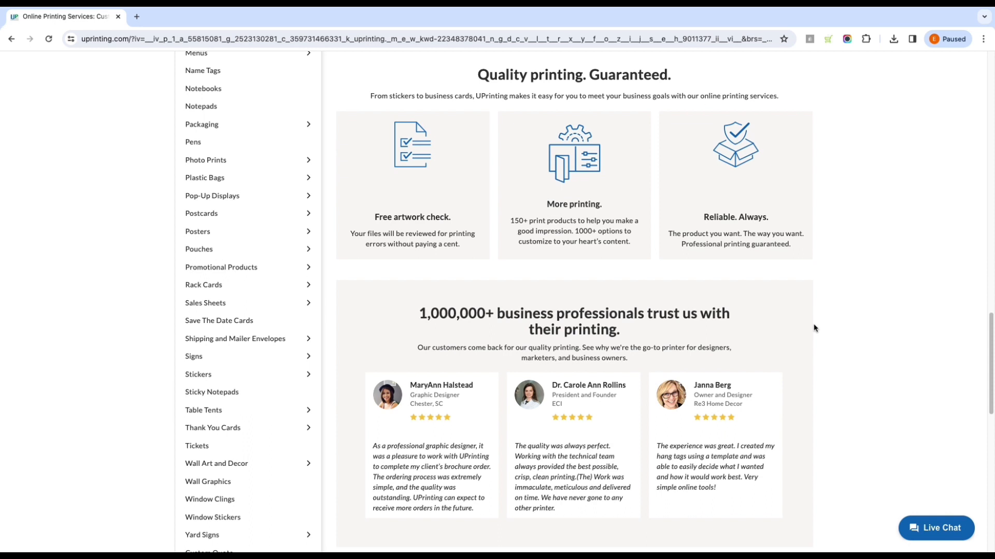
scroll(814, 328, down, 15)
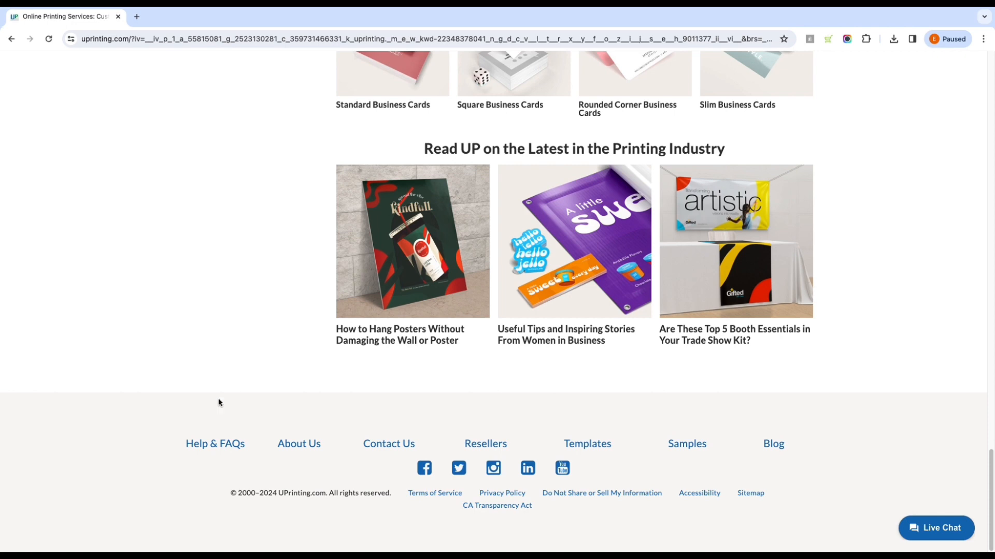
Step: Open the Adobe Photoshop version of the labels templates from UPrinting's print templates
click(593, 447)
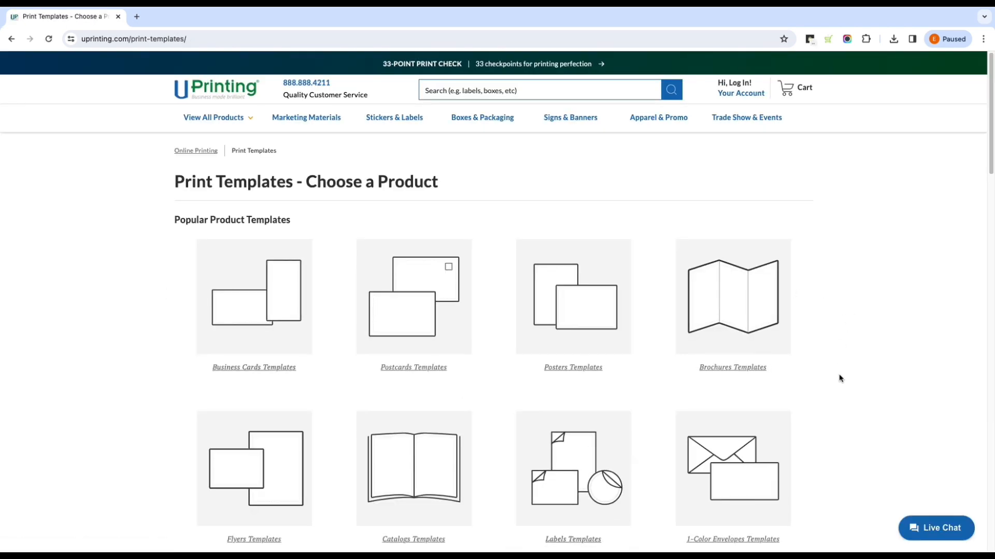
scroll(839, 378, down, 6)
scroll(839, 378, down, 1)
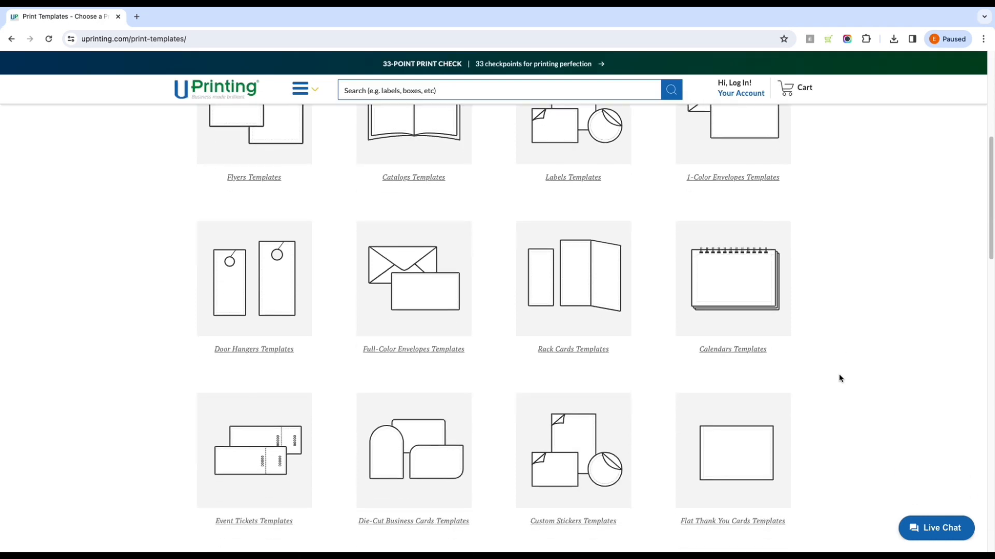
scroll(839, 378, up, 3)
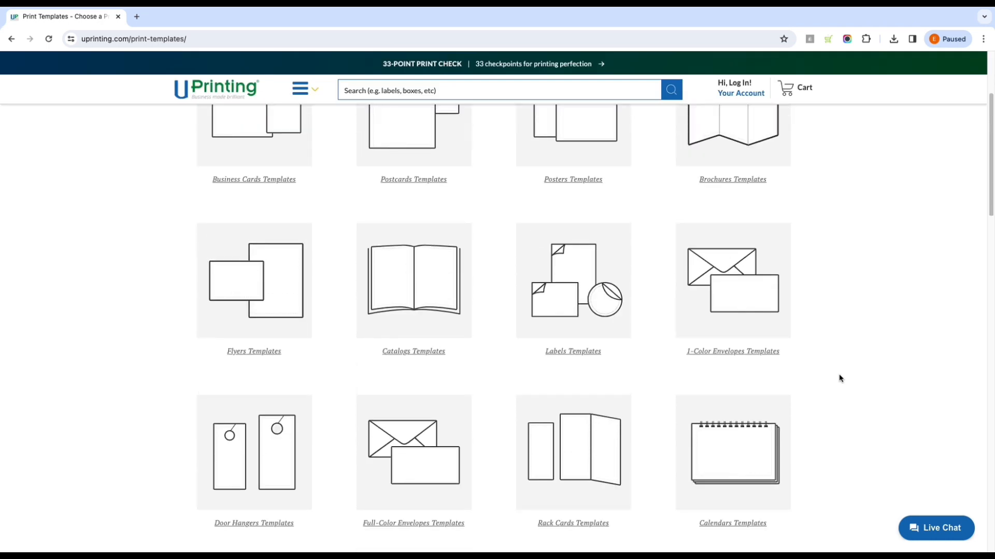
click(559, 357)
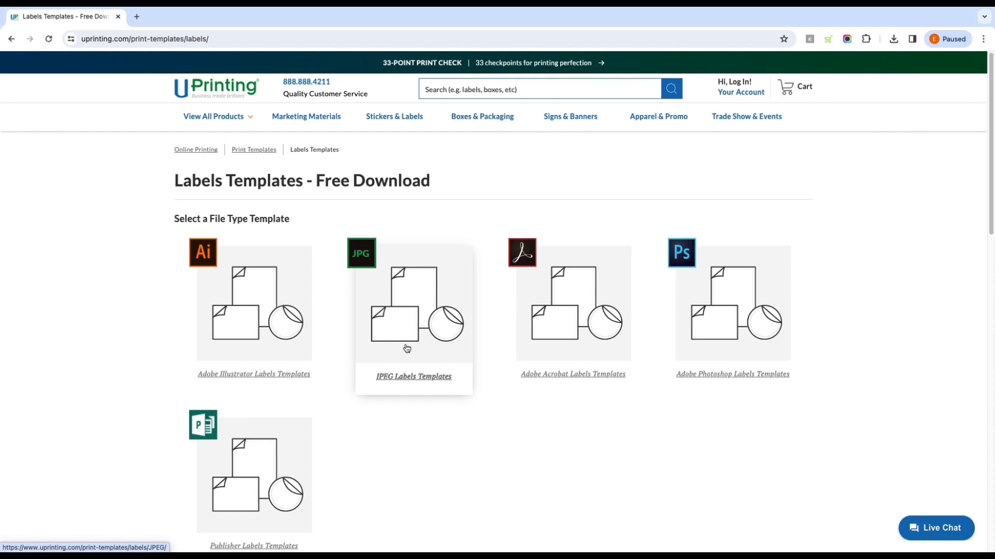
click(730, 327)
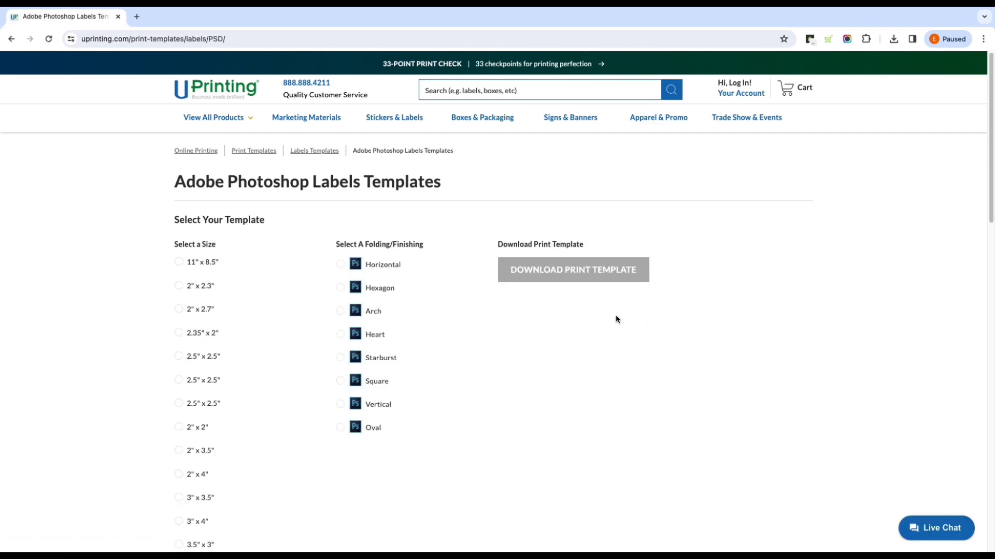
Step: Try several label sizes, including 2" x 2.3", 2.35" x 2" and 2.5" x 2.5", to compare the shapes offered for each
scroll(468, 295, down, 1)
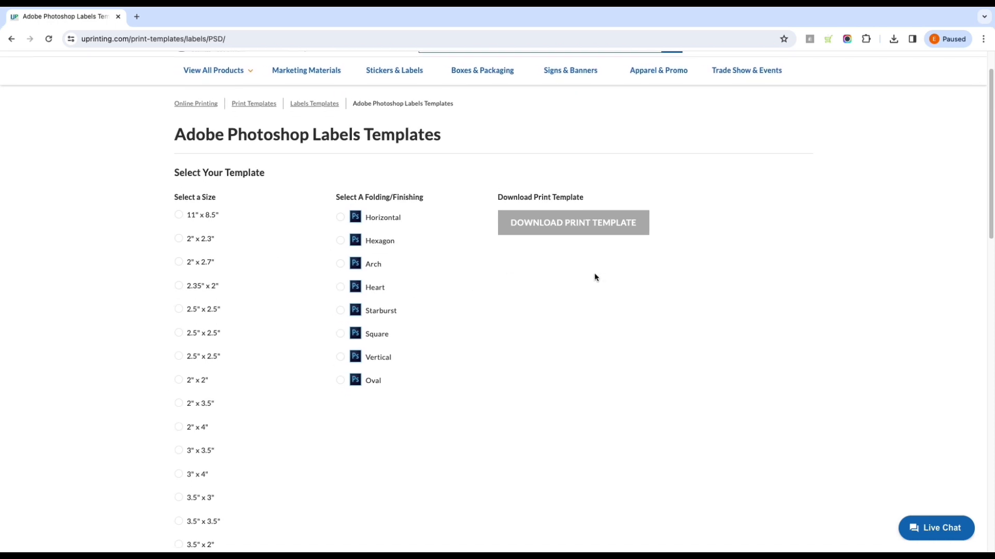
click(178, 238)
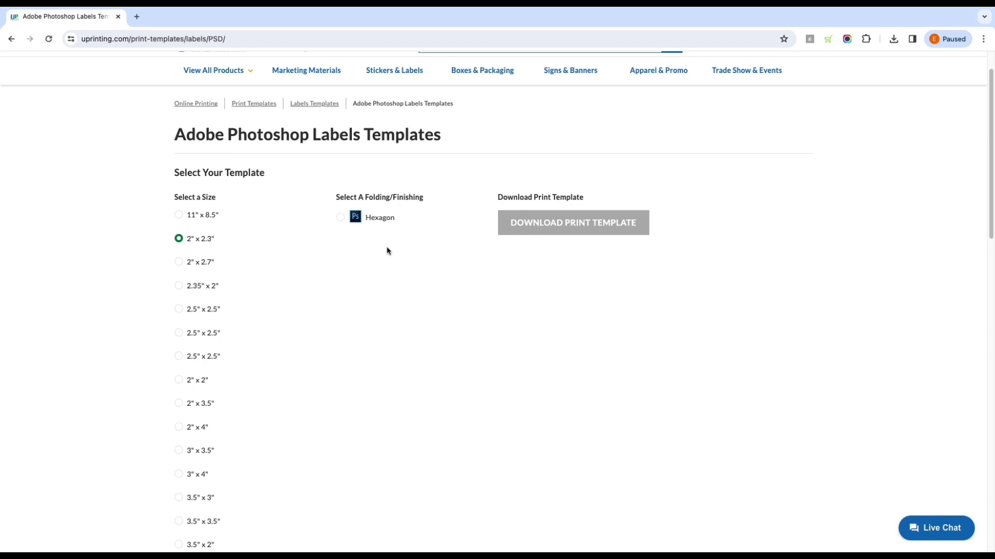
scroll(322, 275, down, 2)
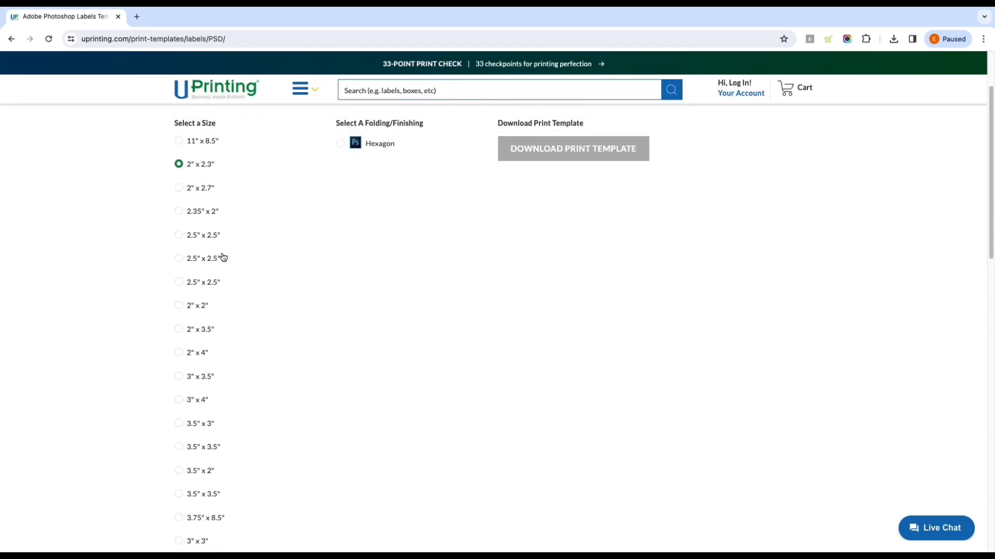
click(181, 259)
click(180, 237)
click(182, 212)
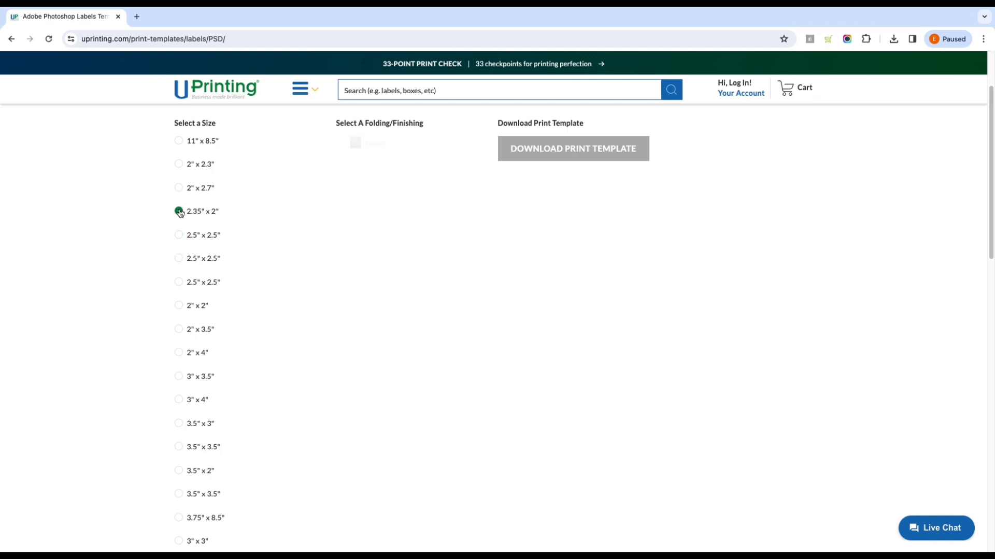
click(181, 259)
Step: Choose the third 2.5" x 2.5" size with the Square shape and download its Photoshop print template
click(180, 282)
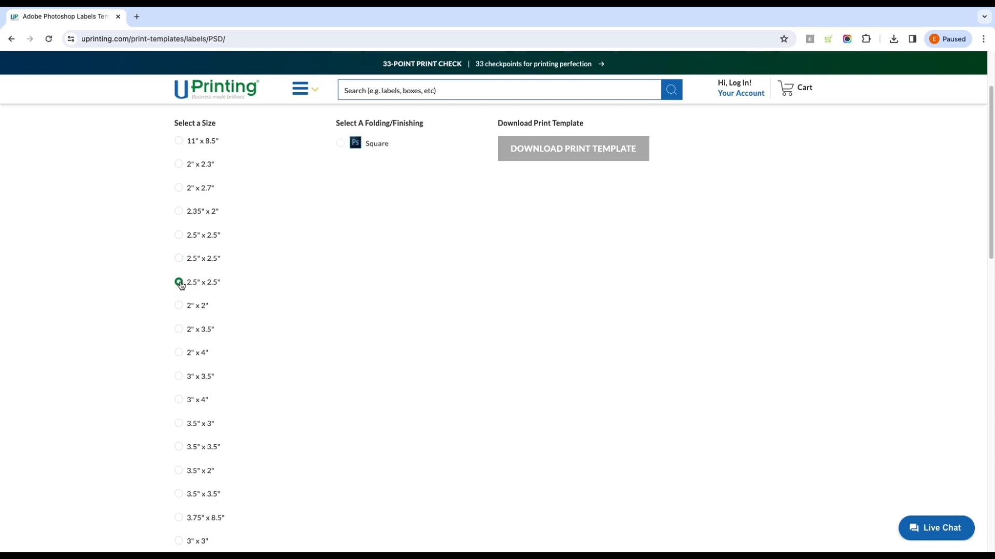
click(340, 144)
click(578, 149)
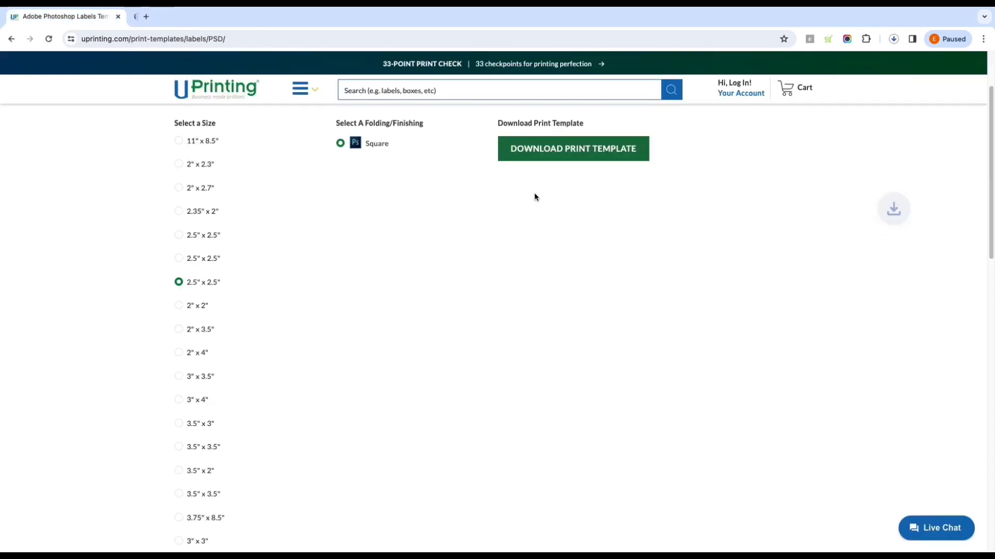
click(843, 64)
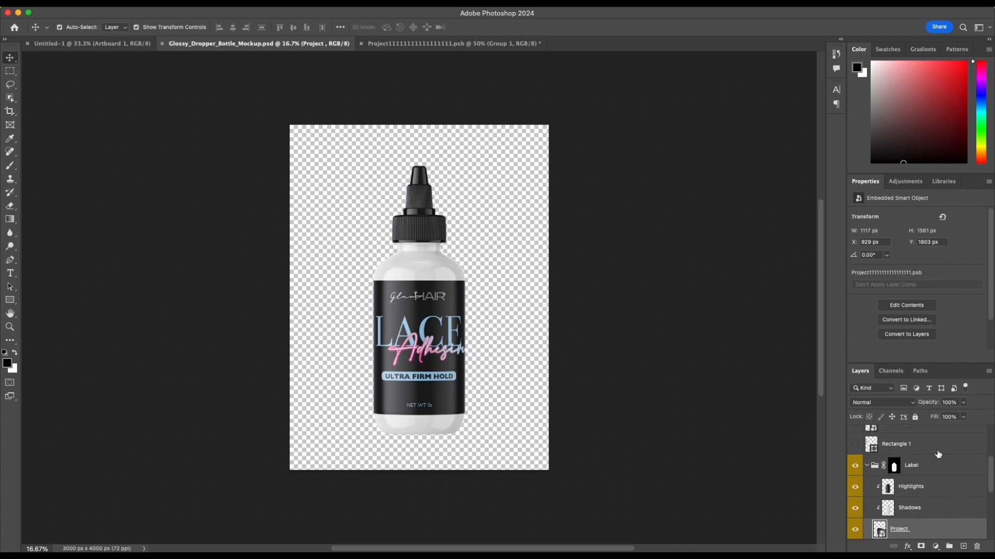
Step: Open the contents of the dropper bottle mockup's Project smart object, hide Vector Smart Object copy and show the black Rectangle 1
scroll(939, 453, down, 2)
click(885, 472)
double_click(886, 472)
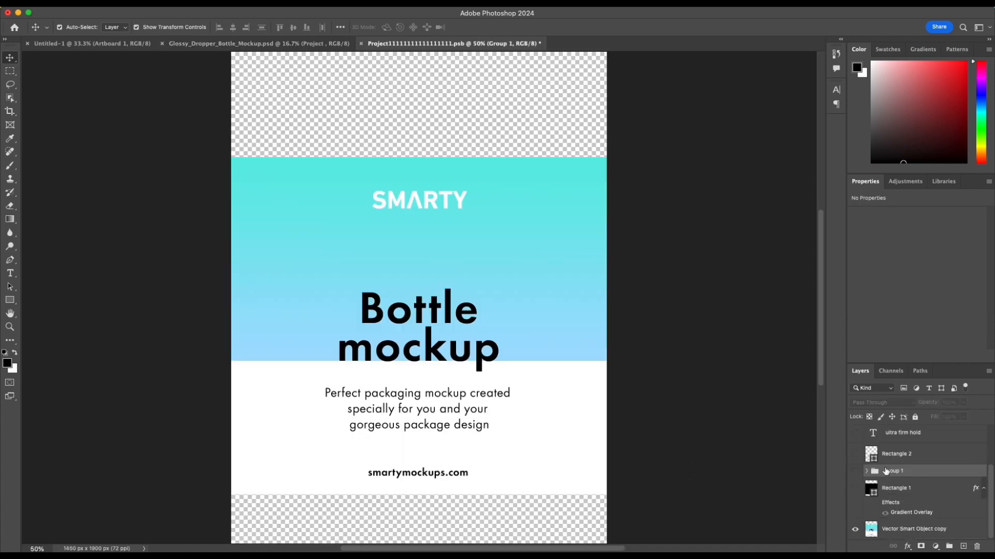
scroll(683, 435, down, 1)
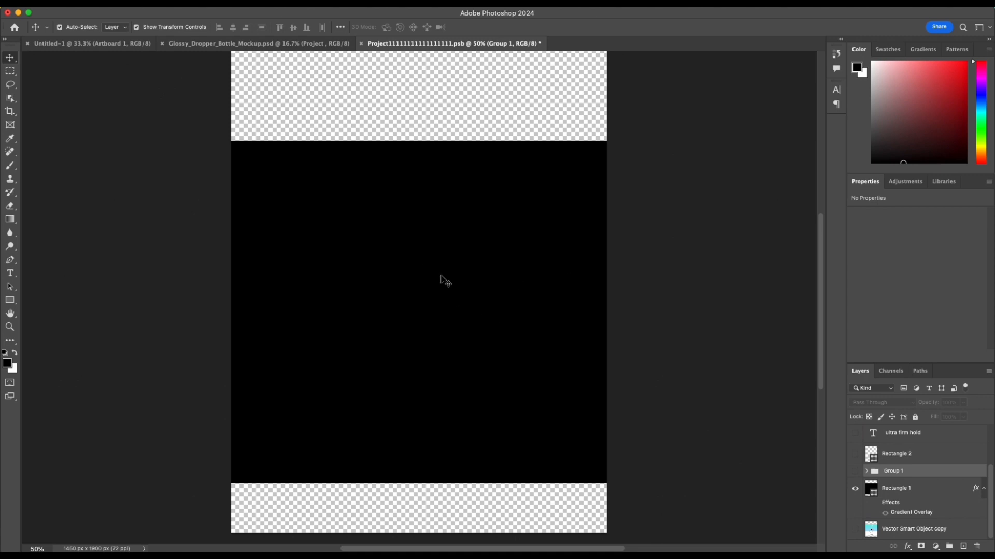
scroll(450, 293, up, 2)
scroll(451, 297, down, 4)
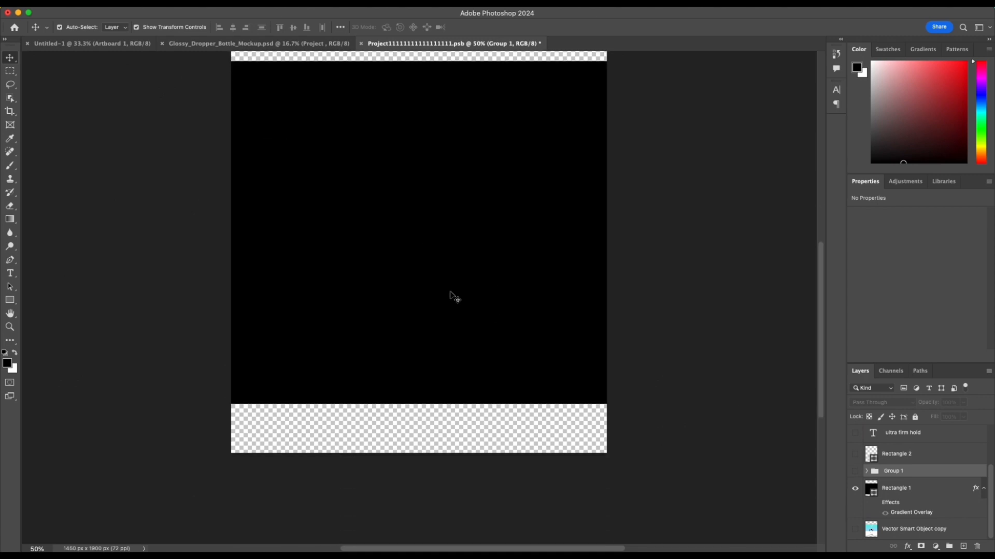
scroll(451, 297, up, 2)
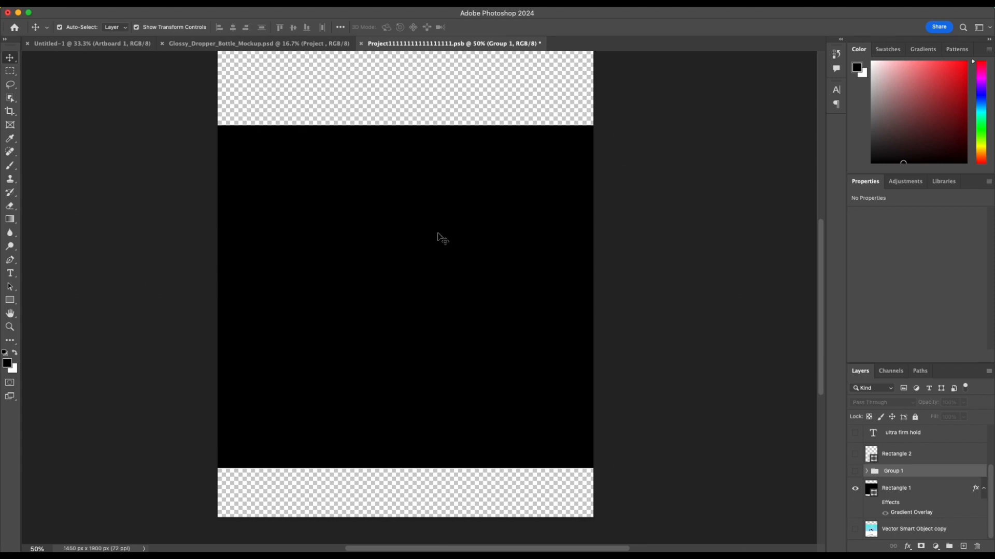
Step: Lock the black Rectangle 1 layer that serves as the label background
click(959, 498)
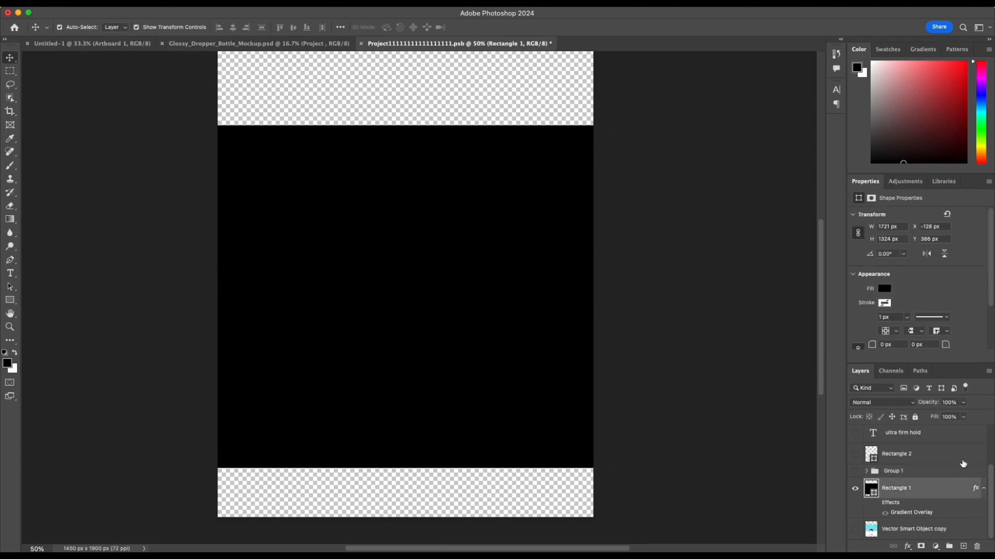
click(915, 417)
scroll(450, 384, up, 1)
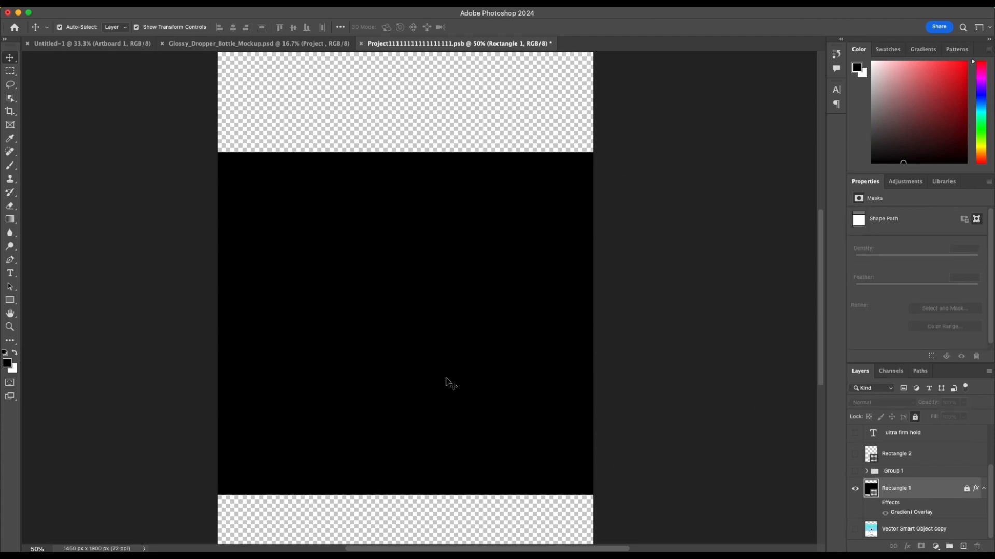
scroll(450, 384, right, 1)
scroll(450, 383, left, 1)
scroll(450, 384, up, 2)
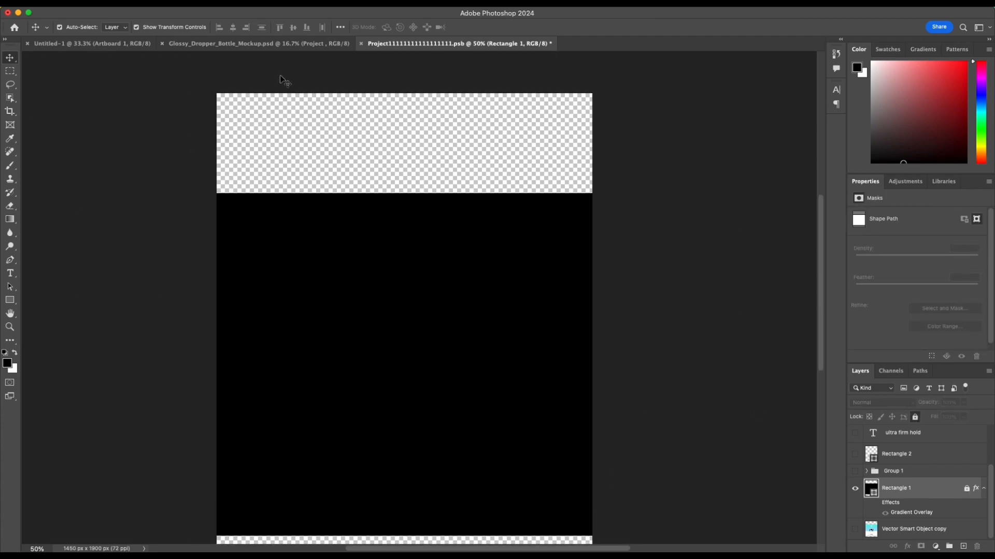
scroll(448, 278, down, 1)
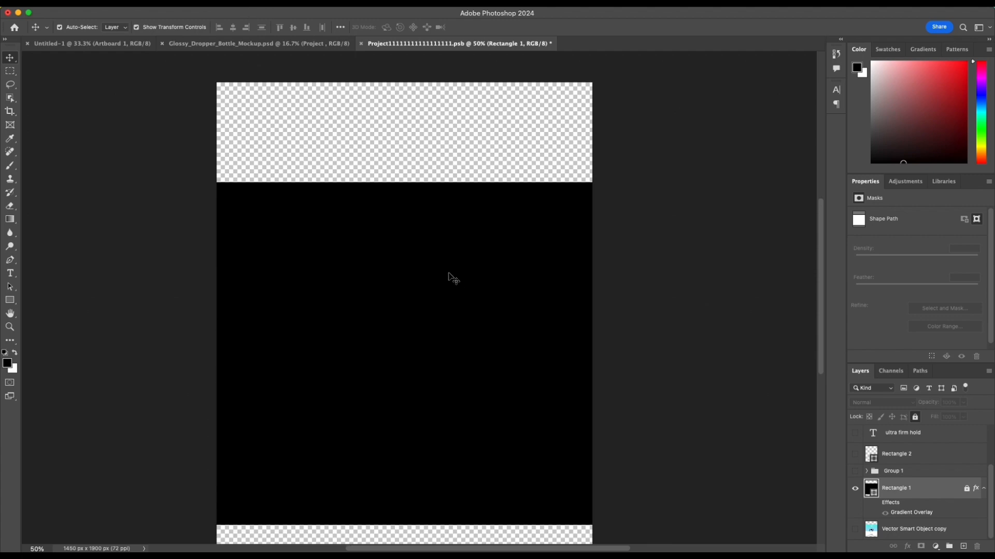
Step: Place the palette image and scale it to about 526 px wide in the transparent strip above the black rectangle
scroll(472, 277, down, 2)
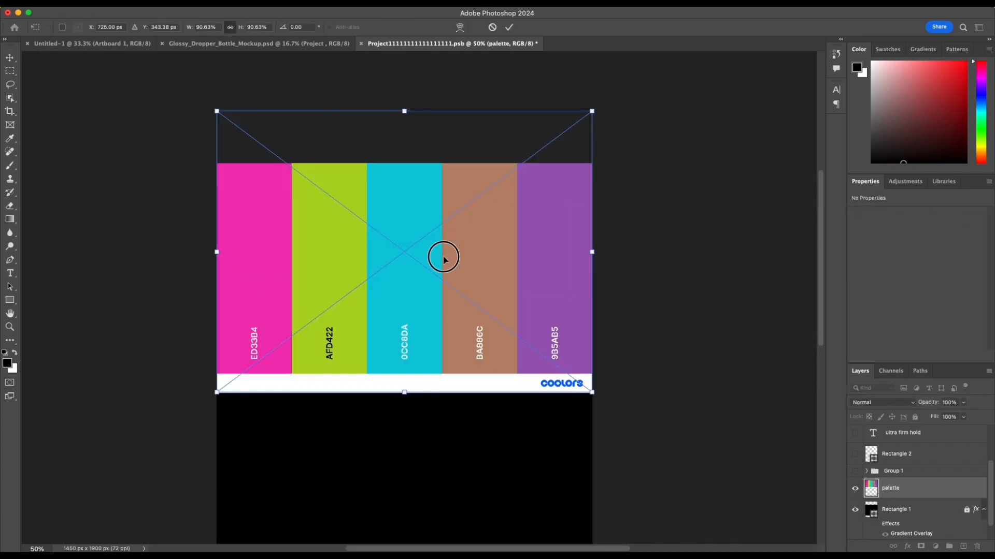
drag(444, 257, 439, 289)
drag(218, 420, 450, 254)
drag(525, 234, 419, 245)
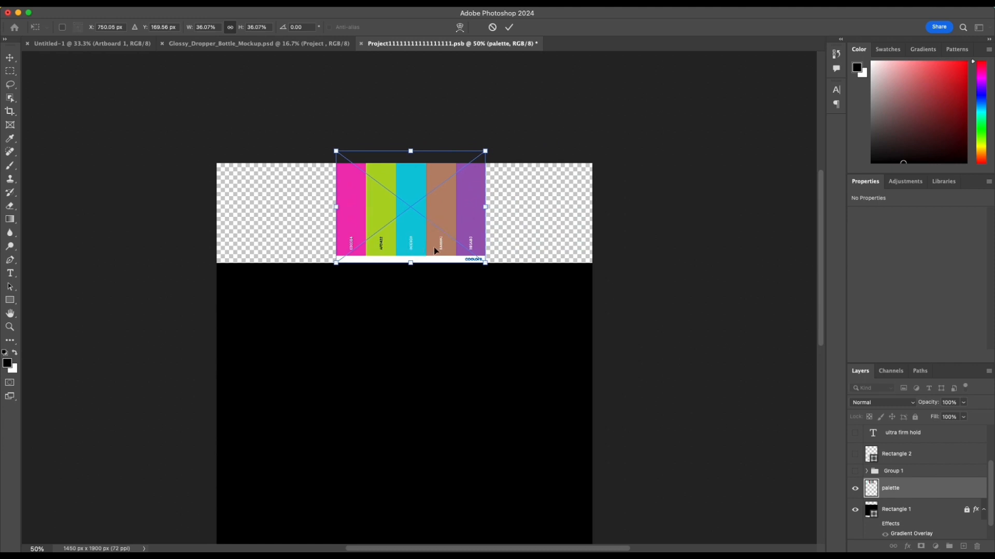
drag(337, 264, 218, 351)
drag(491, 350, 619, 403)
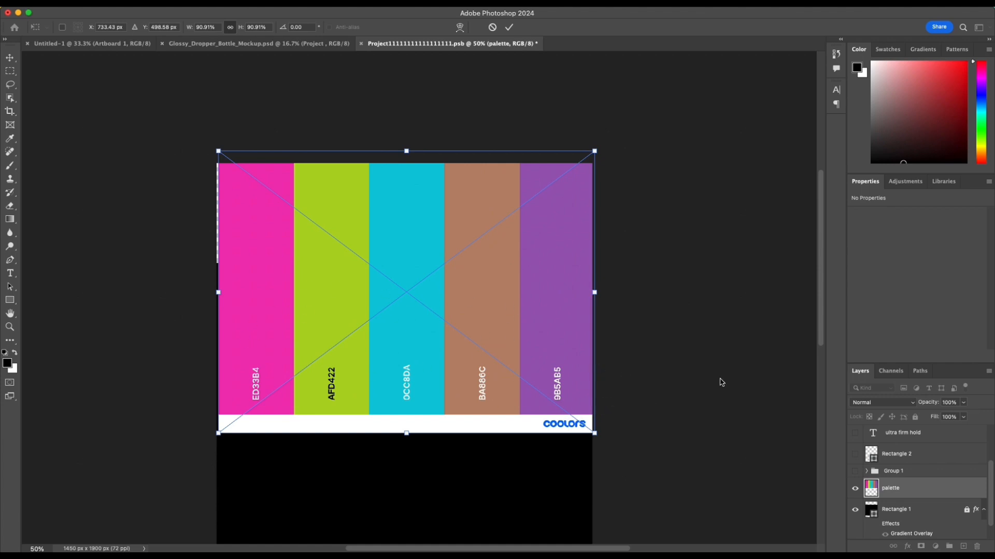
drag(594, 434, 381, 217)
click(510, 27)
scroll(575, 248, down, 3)
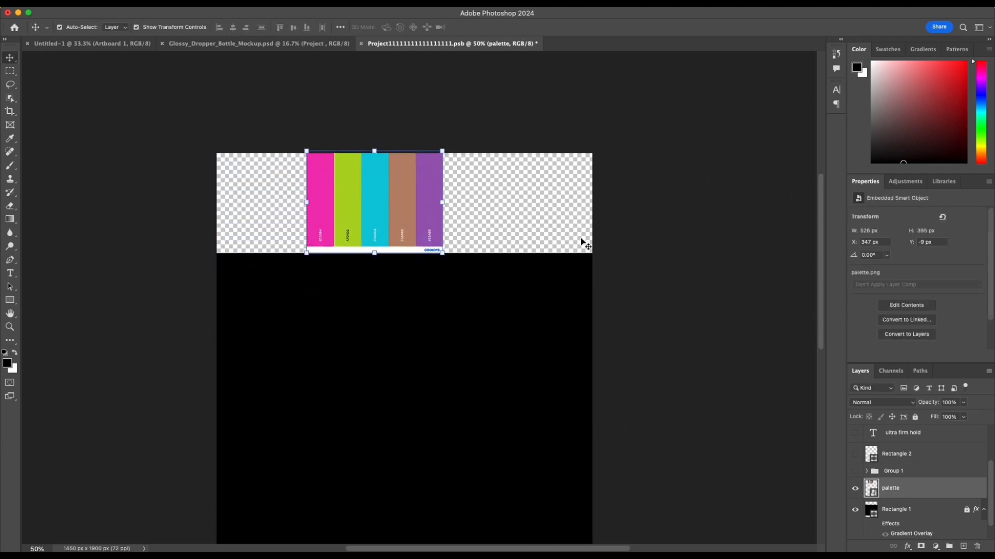
click(543, 283)
Step: Add a 24 pt Marker Felt Thin placeholder text layer in the upper-left part of the black rectangle
scroll(506, 266, down, 3)
scroll(468, 259, left, 1)
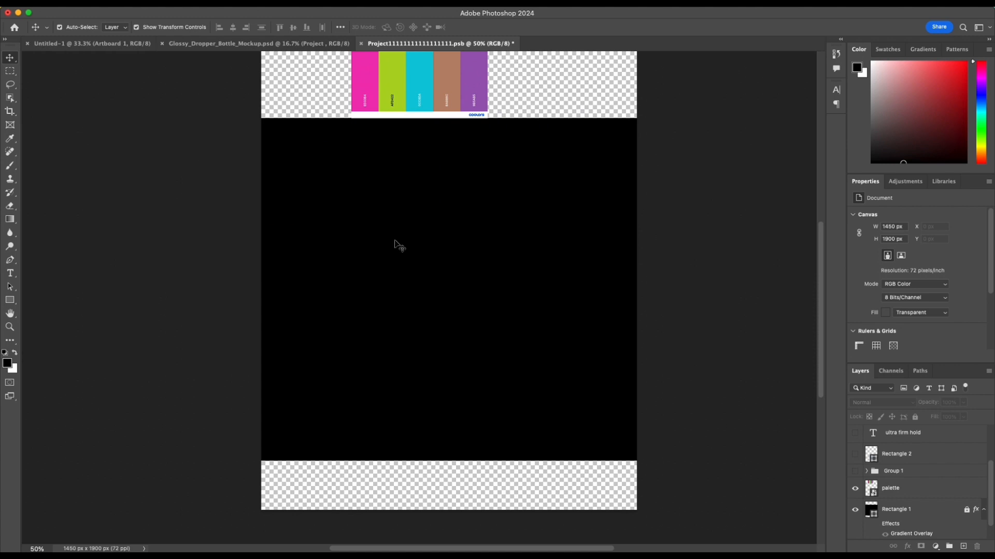
key(t)
click(311, 207)
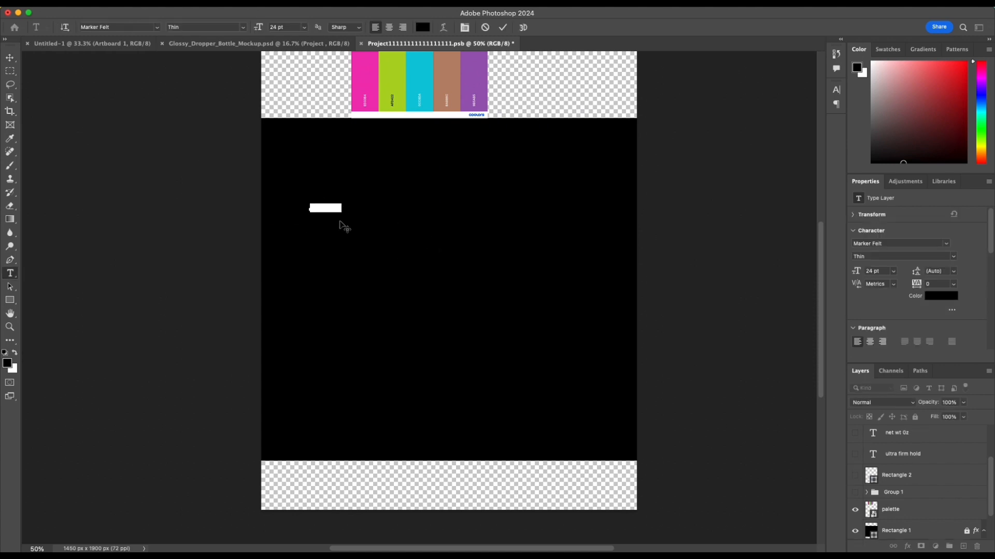
click(503, 27)
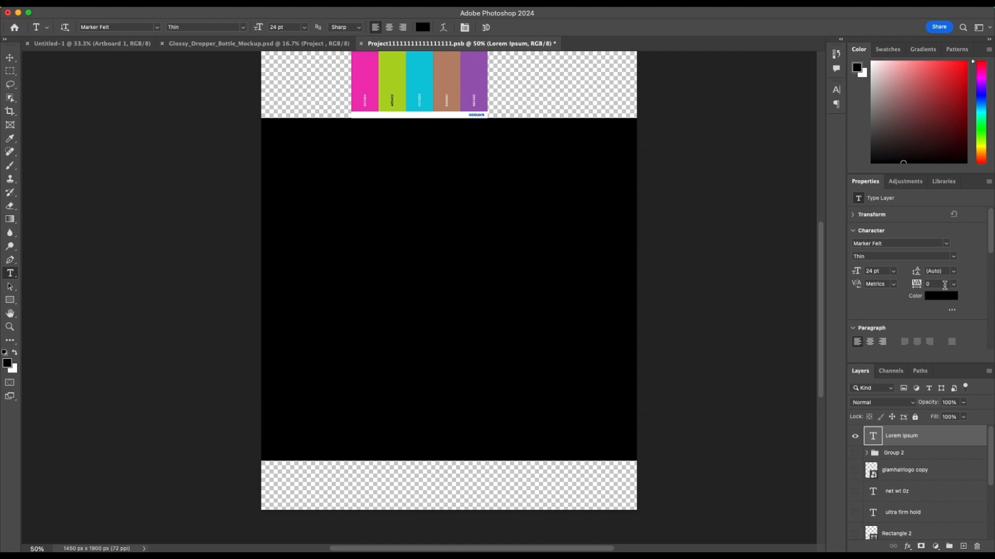
Step: Set the placeholder text's colour to white (ffffff)
click(942, 298)
drag(551, 268, 477, 176)
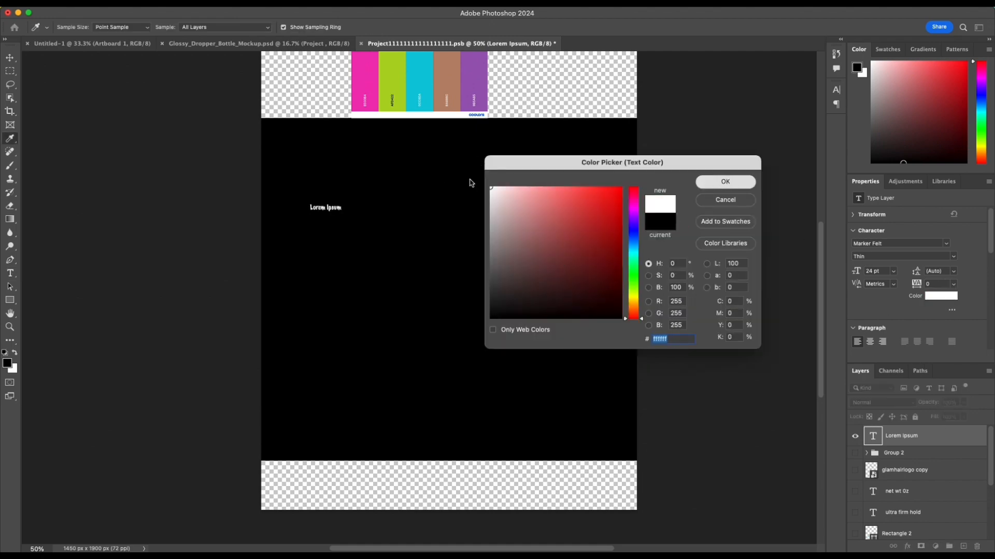
key(Return)
Step: Replace the placeholder text with "Lace" and enlarge it to about 554 pt across the upper part of the black rectangle
triple_click(324, 207)
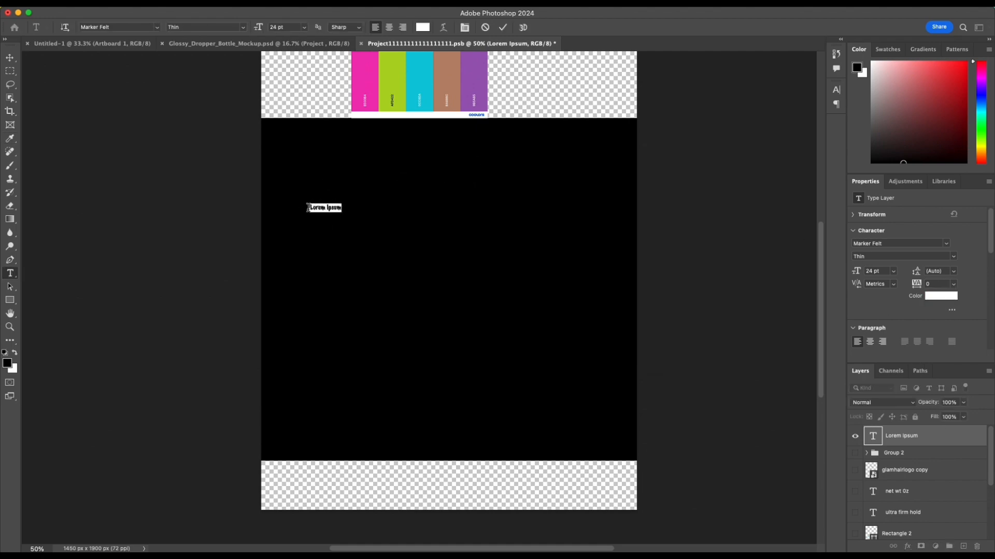
key(BackSpace)
click(502, 27)
key(ctrl+t)
drag(324, 212, 454, 248)
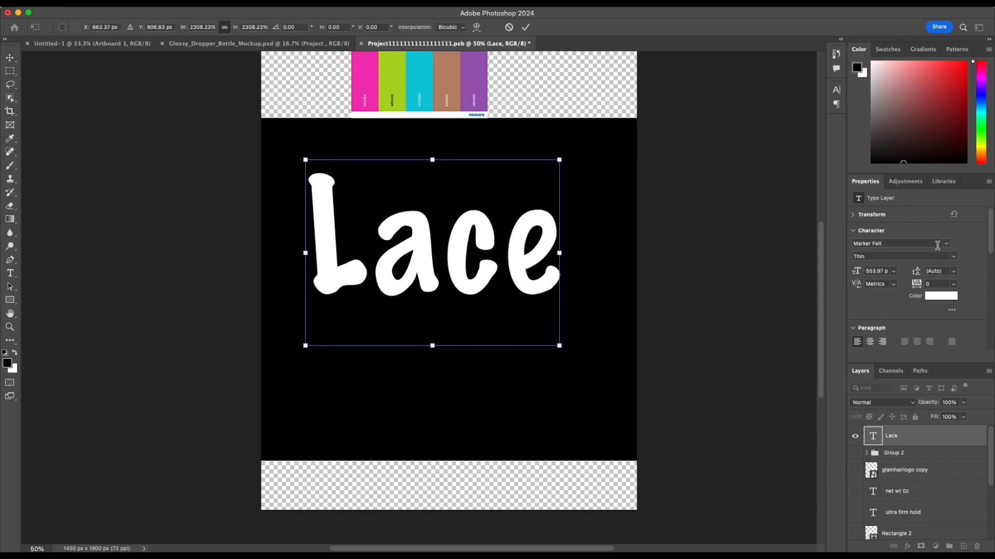
Step: Change the Lace text's font to Big Caslon
click(937, 246)
click(945, 246)
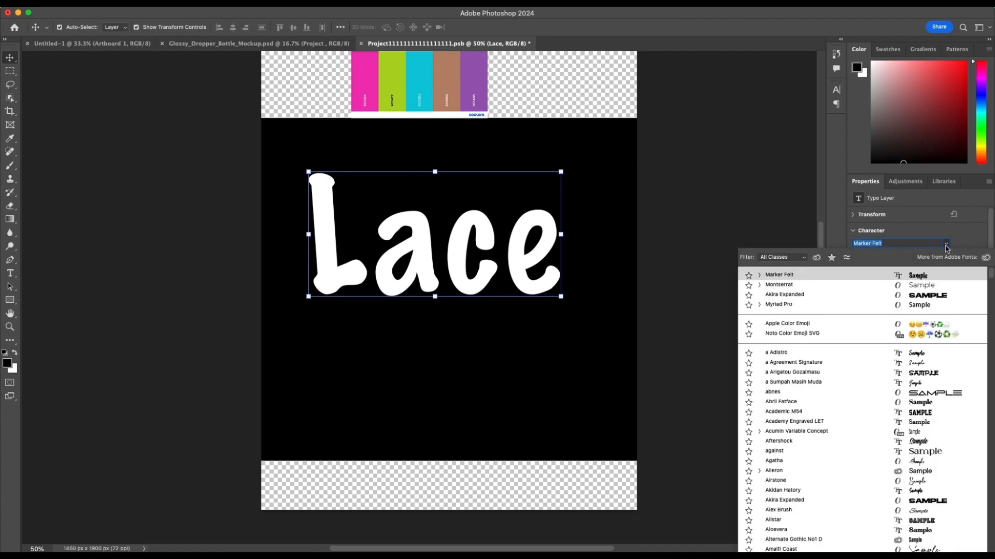
text(bon)
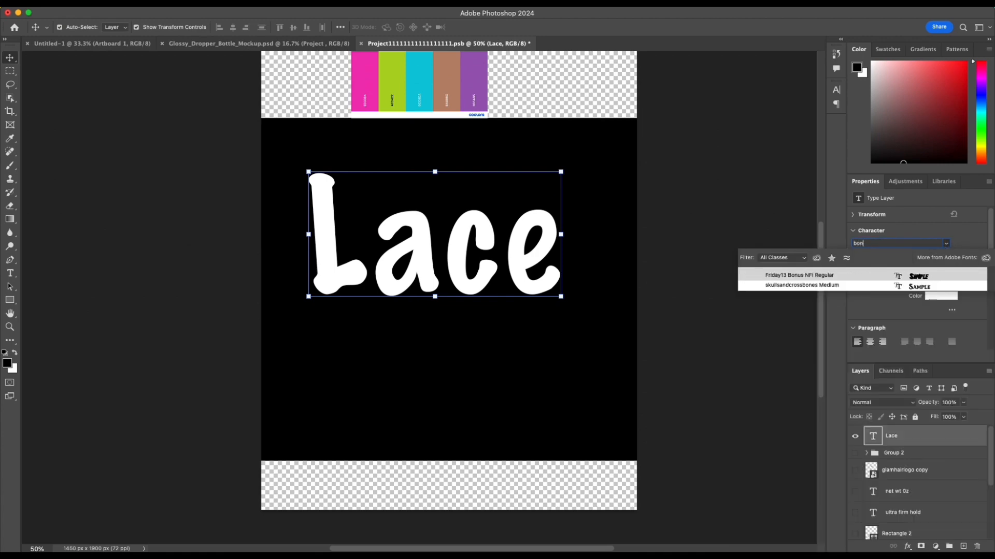
key(BackSpace)
key(BackSpace)
key(BackSpace)
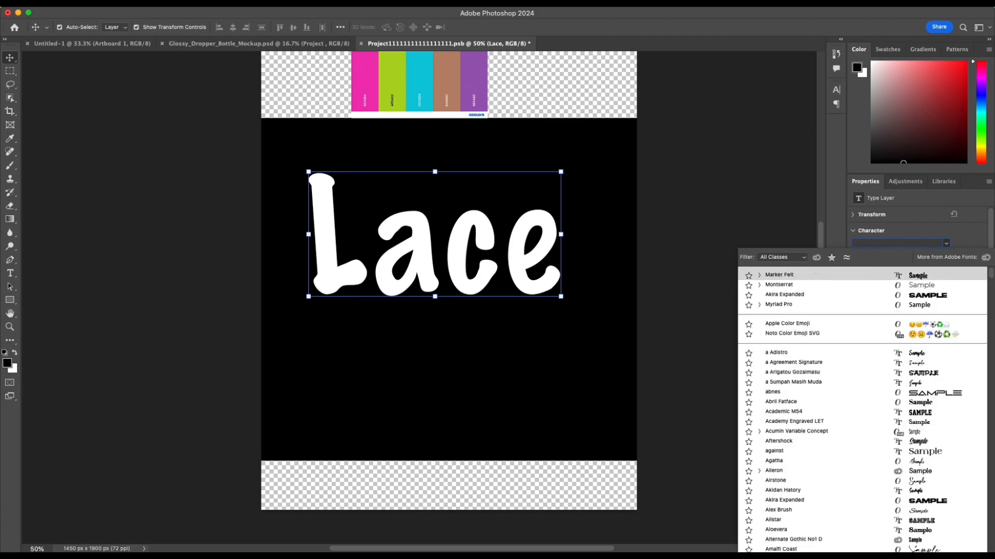
scroll(872, 449, down, 3)
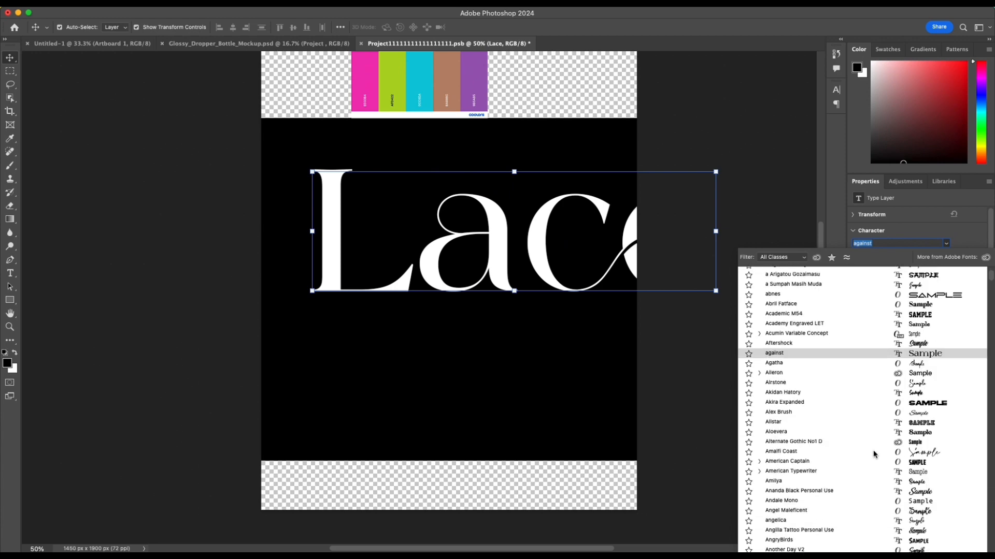
scroll(873, 454, down, 3)
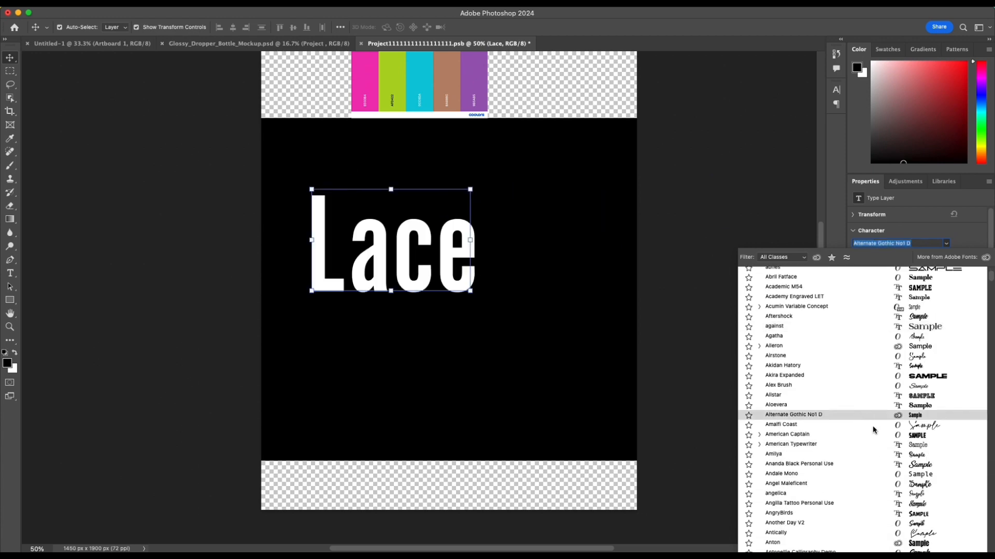
scroll(873, 429, down, 2)
scroll(872, 430, down, 12)
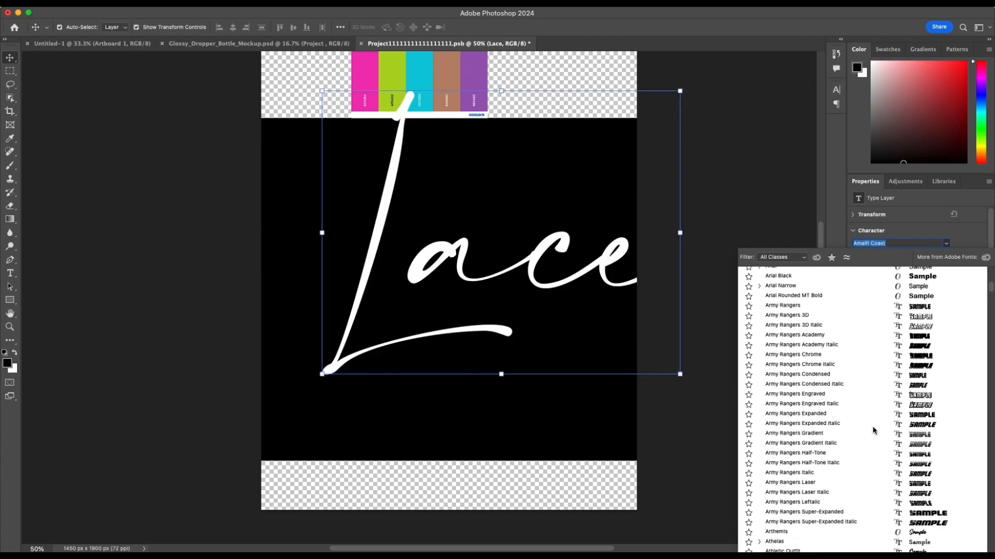
scroll(872, 426, down, 3)
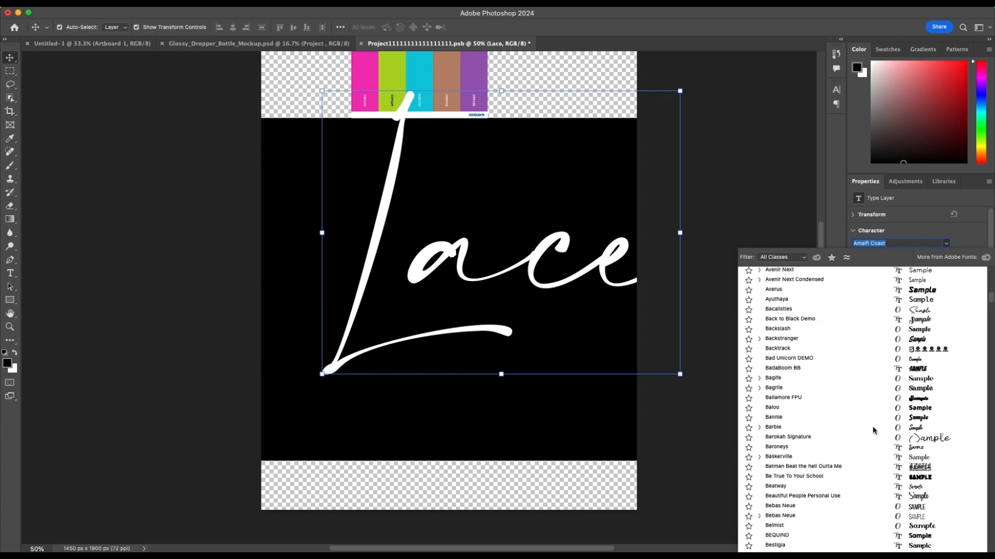
scroll(872, 426, down, 1)
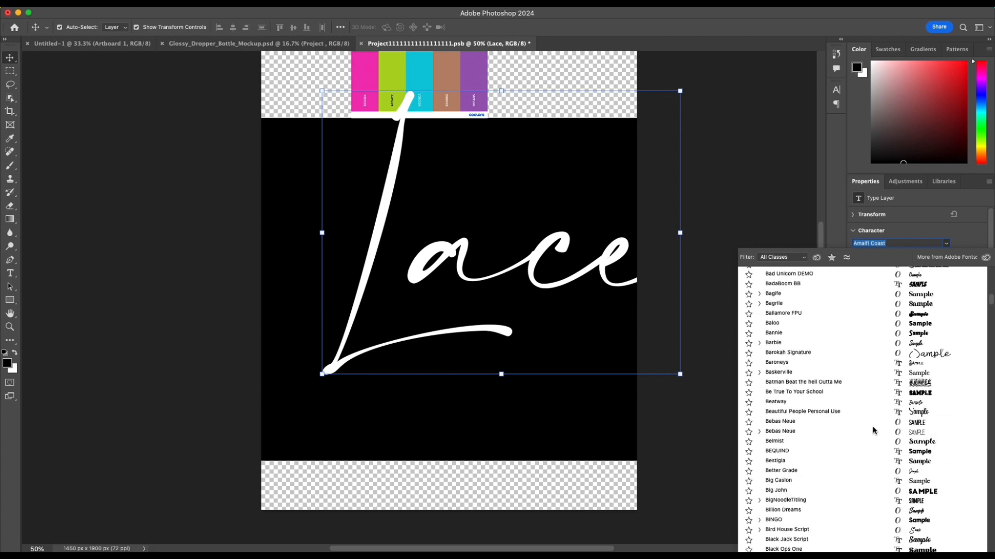
click(916, 482)
Step: Shift the Lace text slightly left and down and format it as All Caps
drag(488, 284, 477, 287)
click(837, 91)
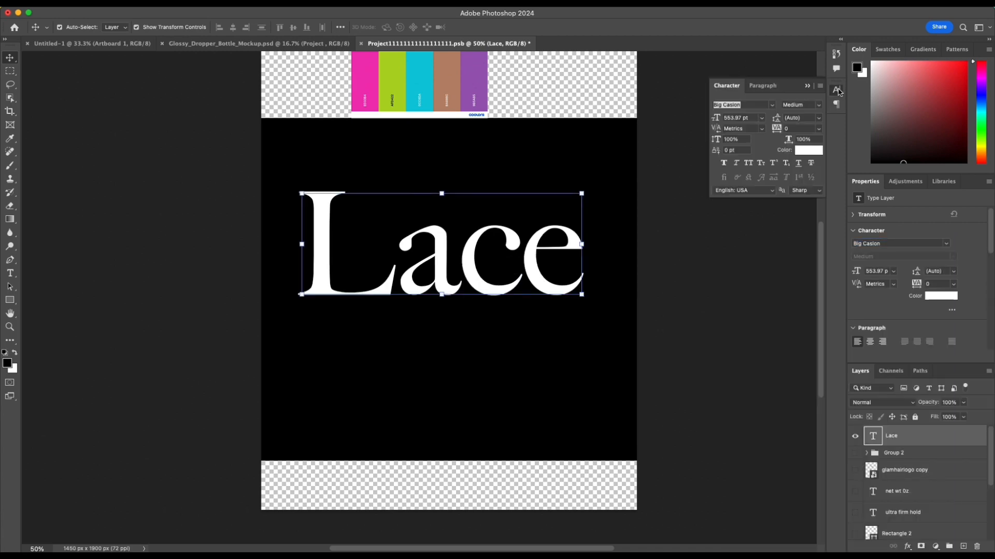
click(748, 163)
Step: Scale the LACE text down to about 352 pt and place it in the upper middle of the black rectangle
scroll(645, 209, down, 1)
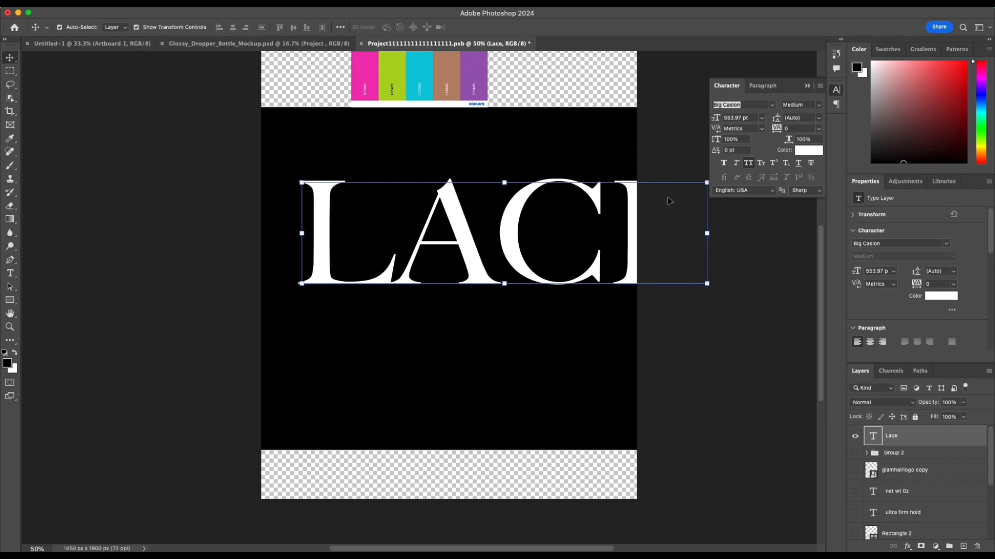
drag(706, 185, 633, 198)
drag(221, 348, 340, 301)
drag(445, 260, 409, 262)
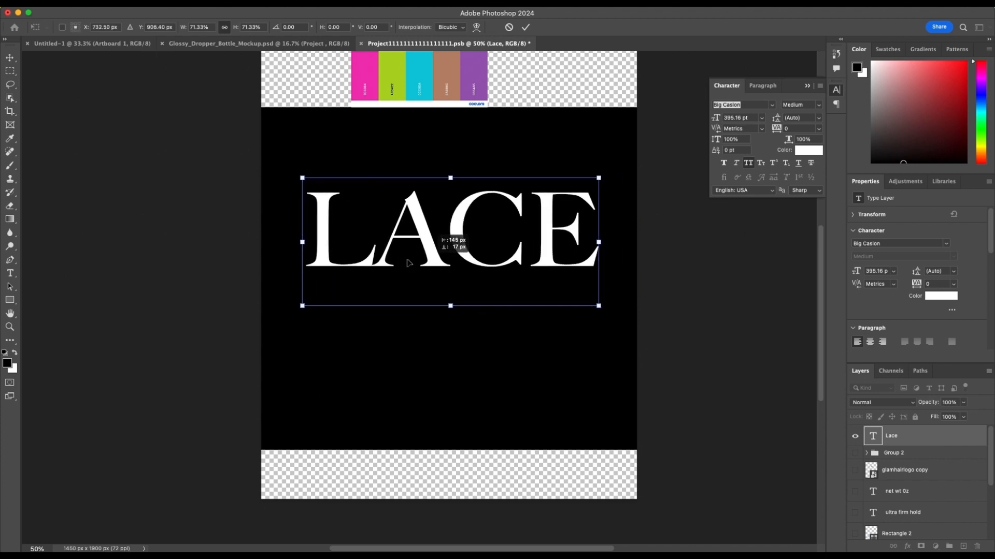
drag(305, 305, 340, 282)
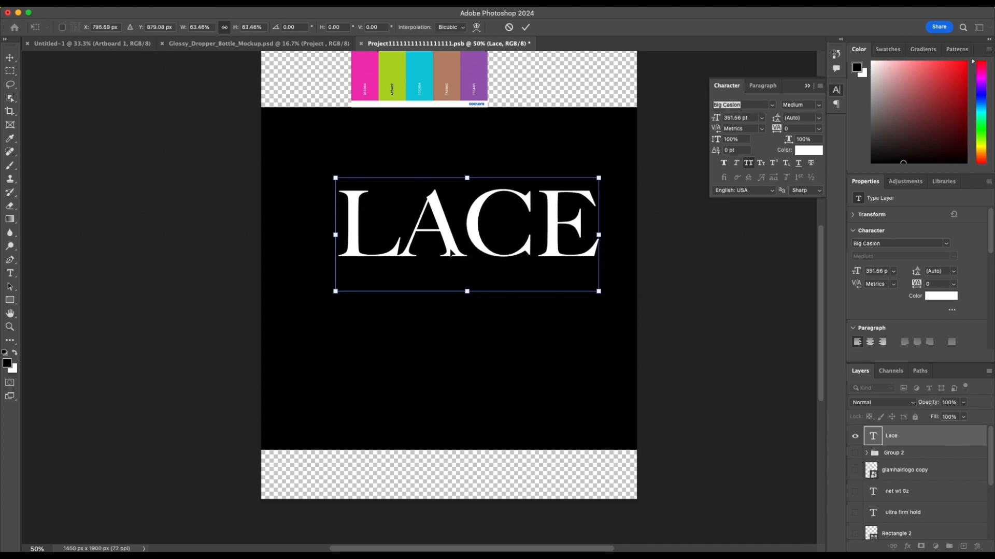
mouse_move(450, 252)
mouse_down()
mouse_move(433, 251)
mouse_move(438, 259)
mouse_up()
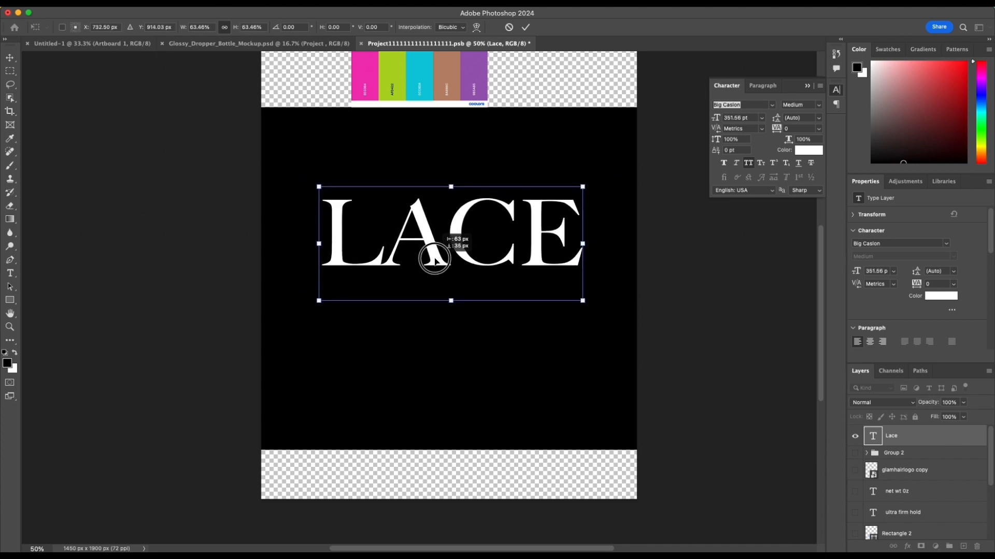
click(525, 27)
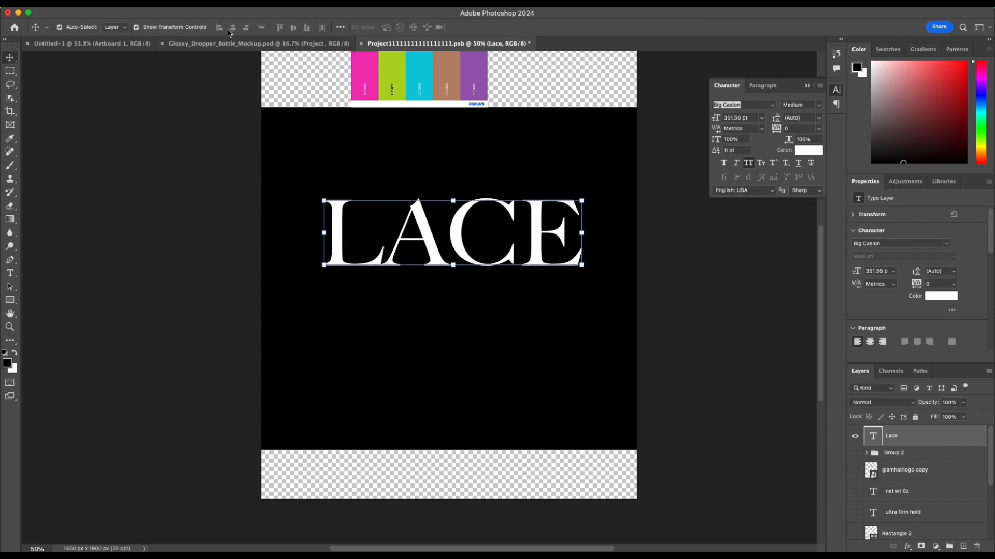
Step: Centre the LACE text horizontally relative to the canvas and move it slightly higher on the black rectangle
click(340, 27)
click(378, 123)
click(372, 133)
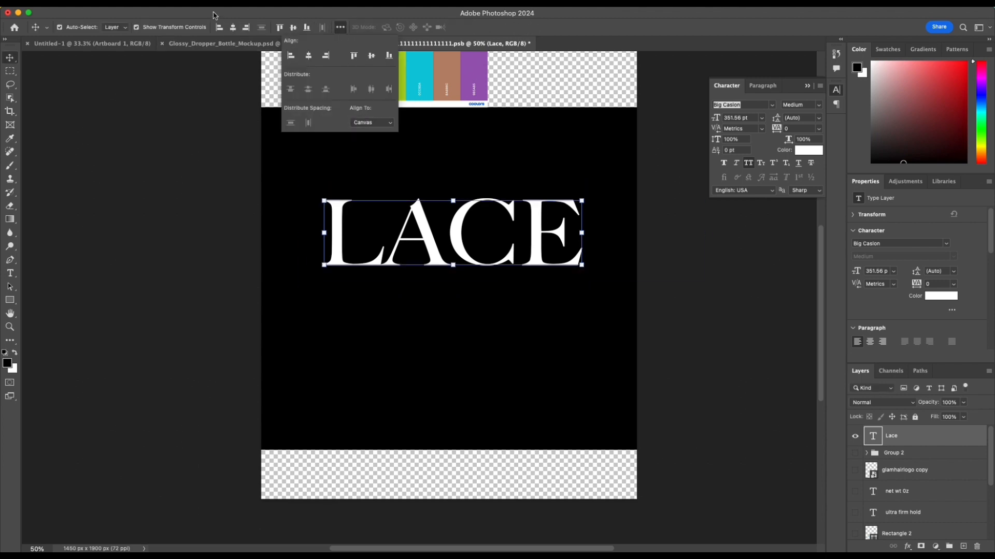
click(233, 27)
mouse_move(412, 214)
mouse_down()
mouse_move(412, 170)
mouse_move(424, 207)
mouse_up()
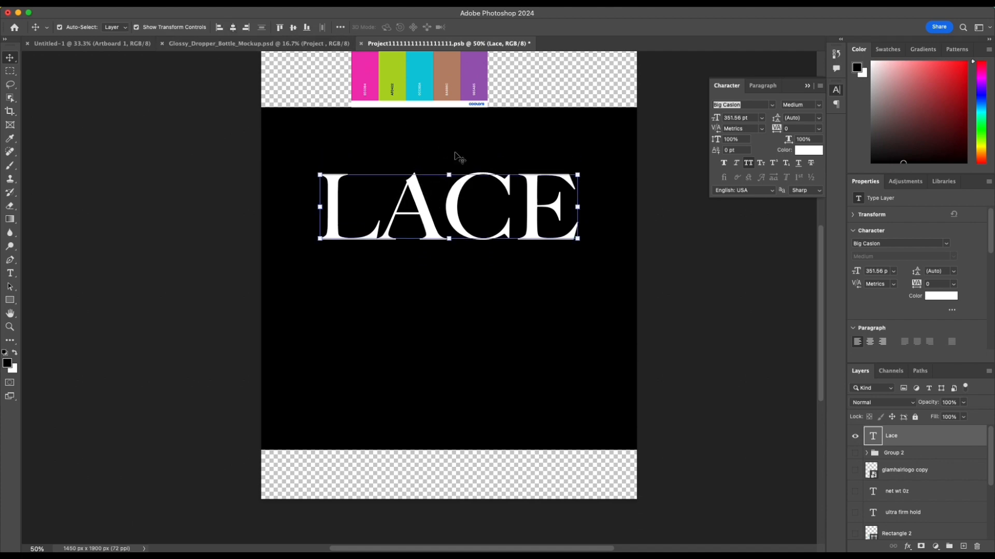
click(807, 86)
click(668, 278)
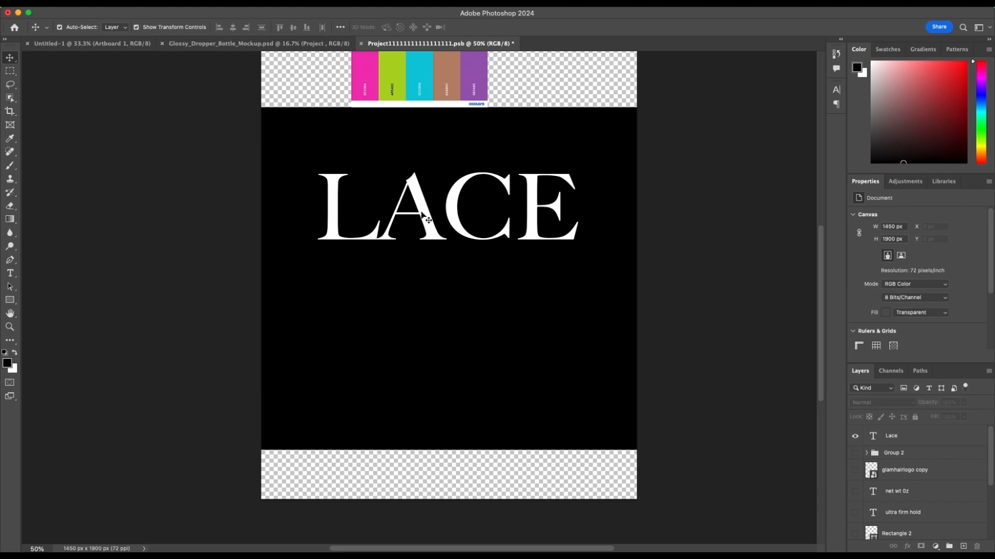
Step: Add a separate 24 pt text layer reading "adhesive" below the right end of LACE
key(t)
click(444, 261)
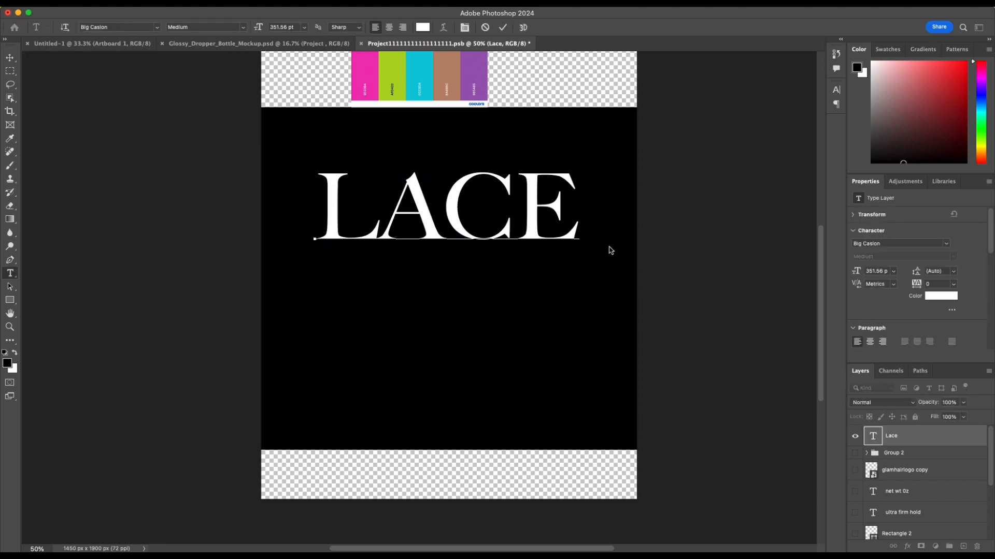
key(Escape)
click(573, 296)
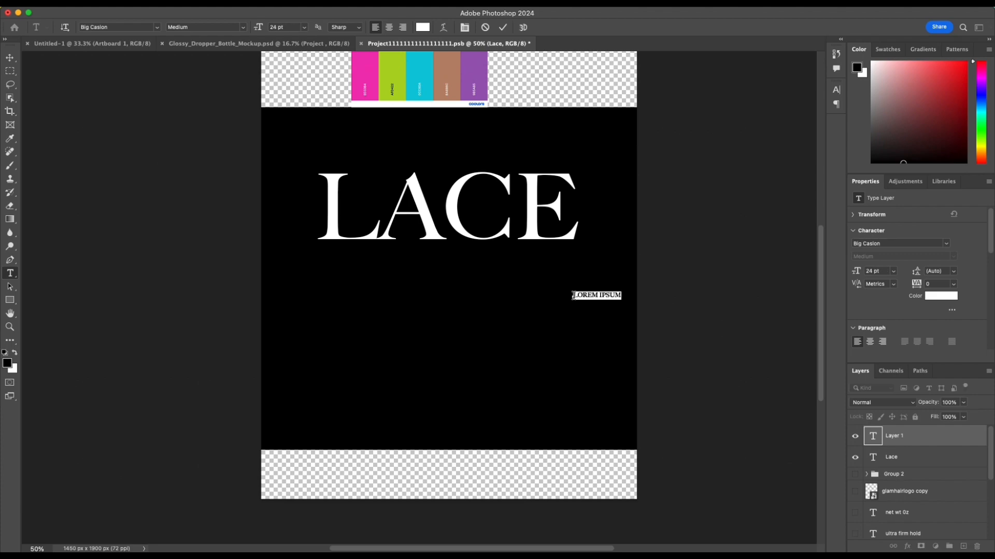
text(ar)
text(HESIVE)
click(503, 27)
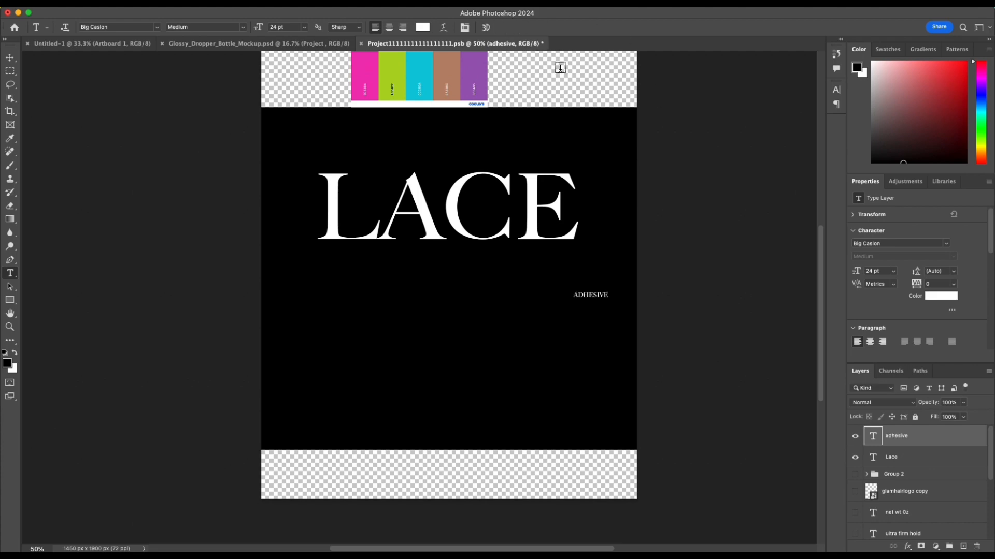
Step: Set the adhesive text's font to Amalfi Coast Regular and turn off All Caps
click(907, 244)
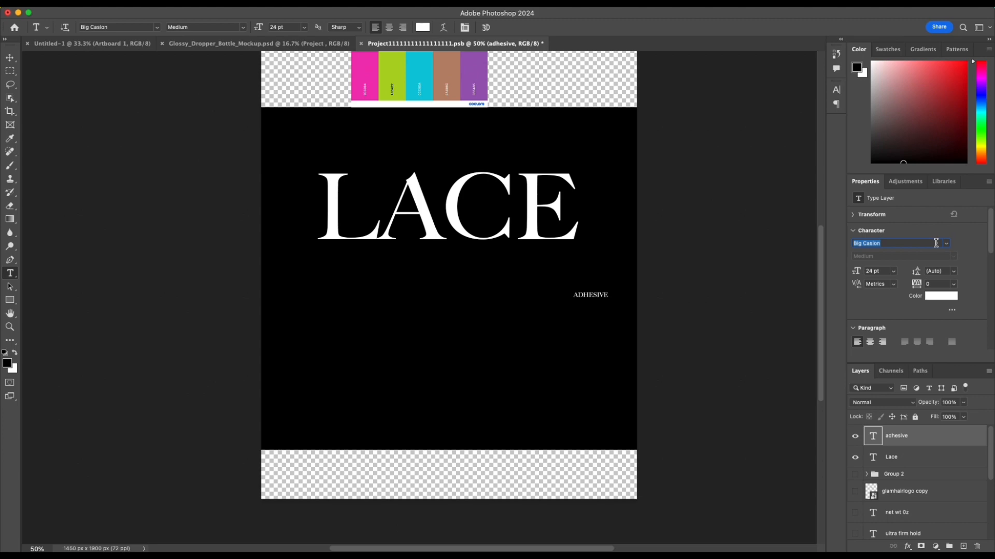
text(am)
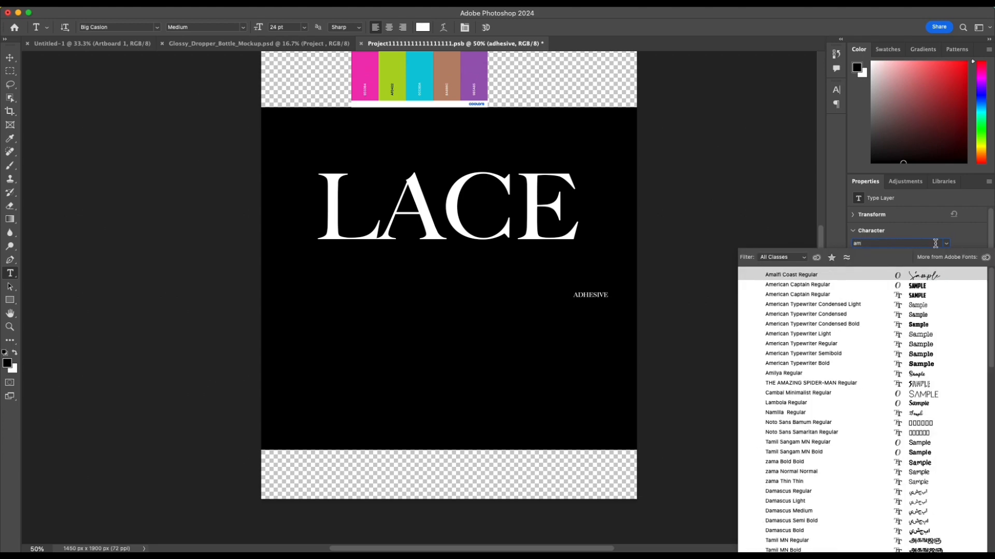
click(866, 275)
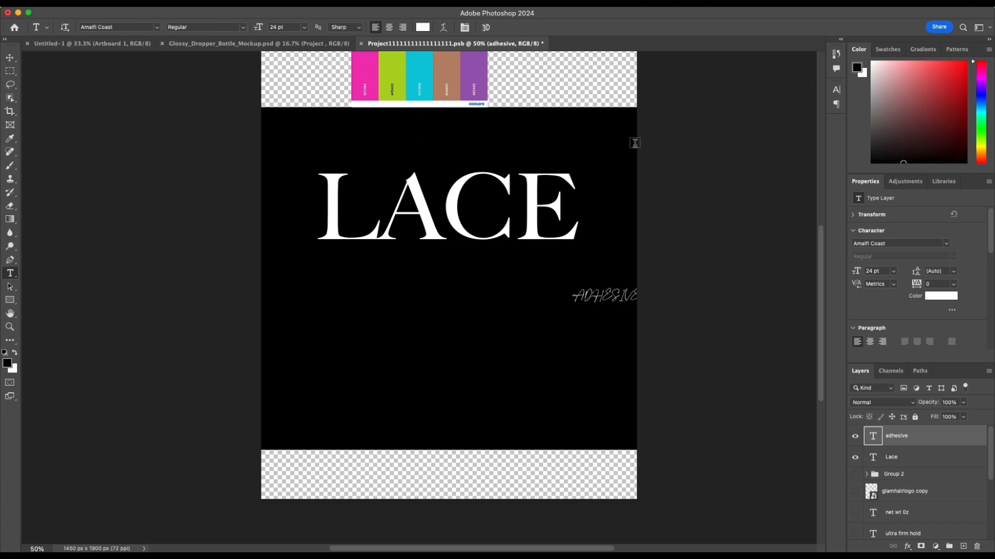
click(837, 105)
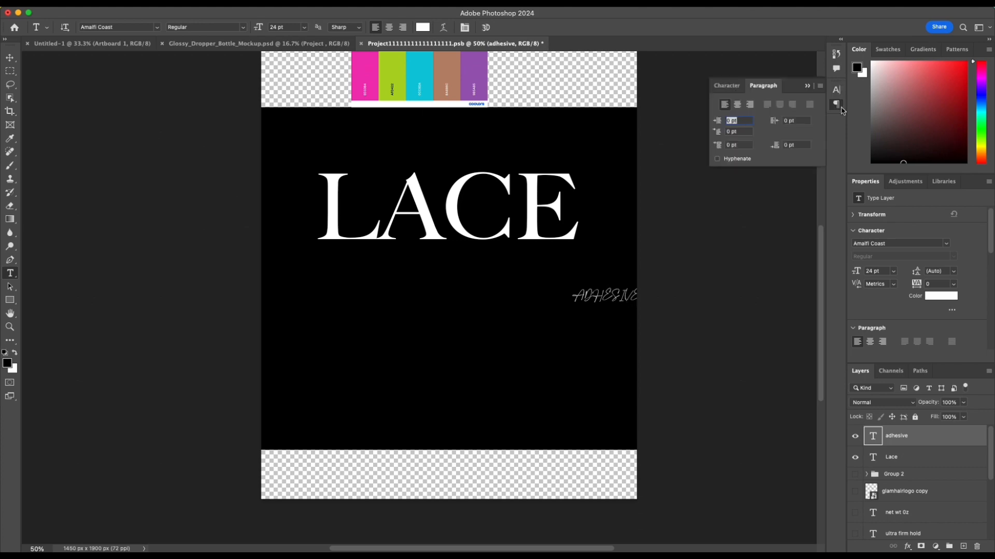
click(730, 84)
click(753, 166)
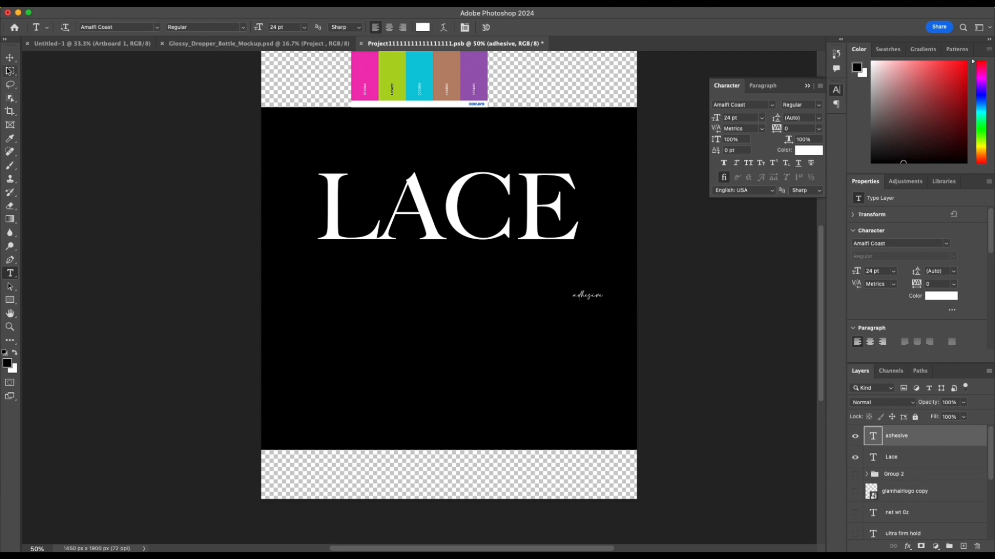
Step: Enlarge the adhesive text to about 170 pt and position it overlapping the lower-right part of LACE
click(10, 57)
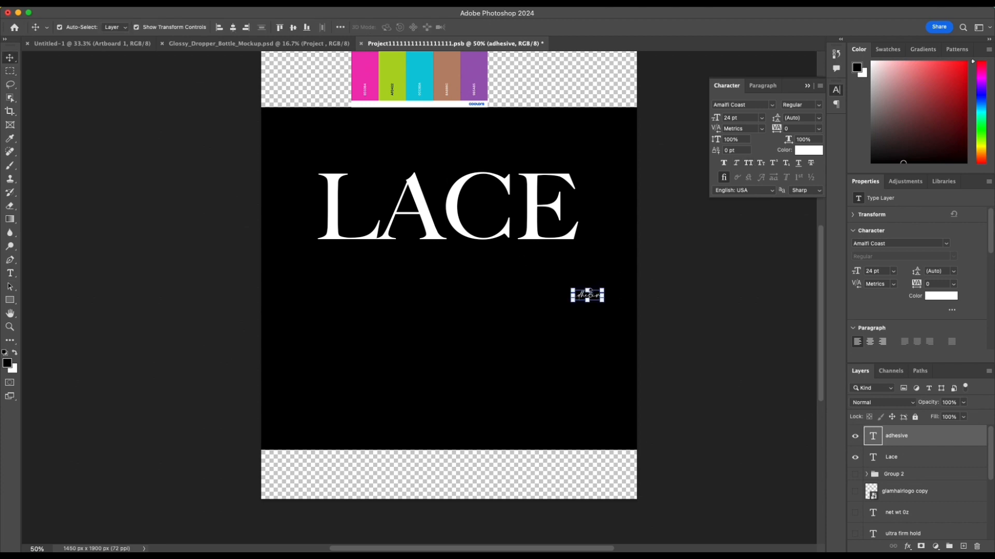
drag(572, 300, 407, 385)
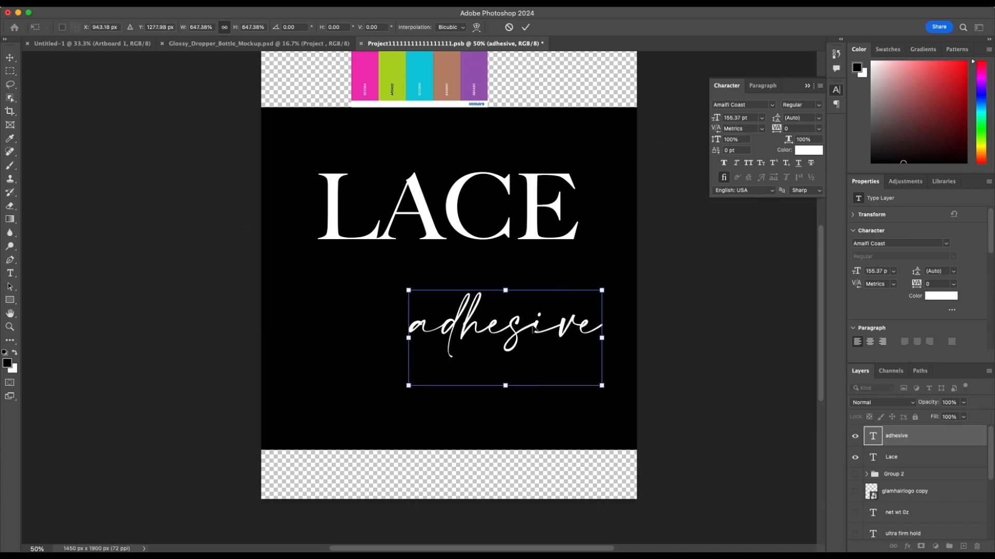
drag(509, 330, 507, 240)
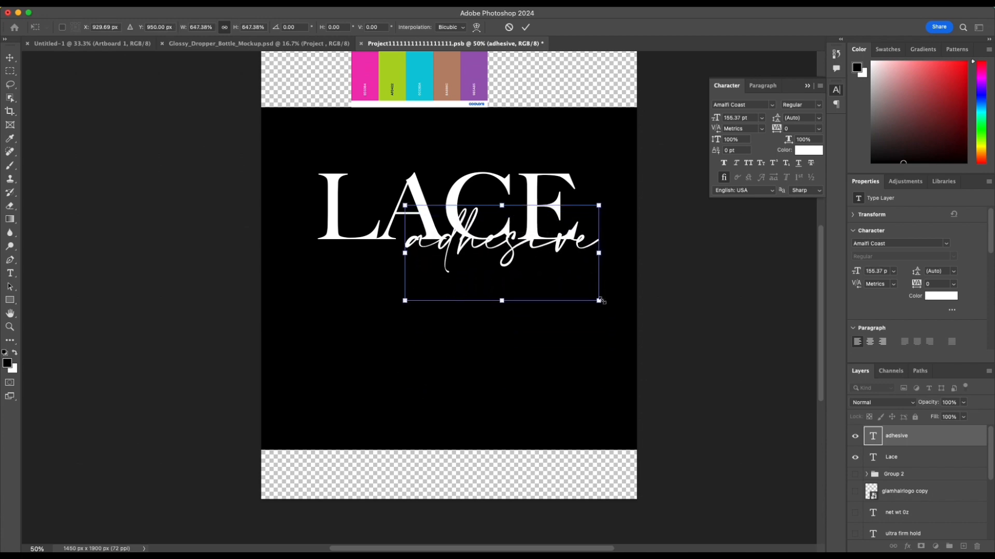
drag(598, 302, 617, 311)
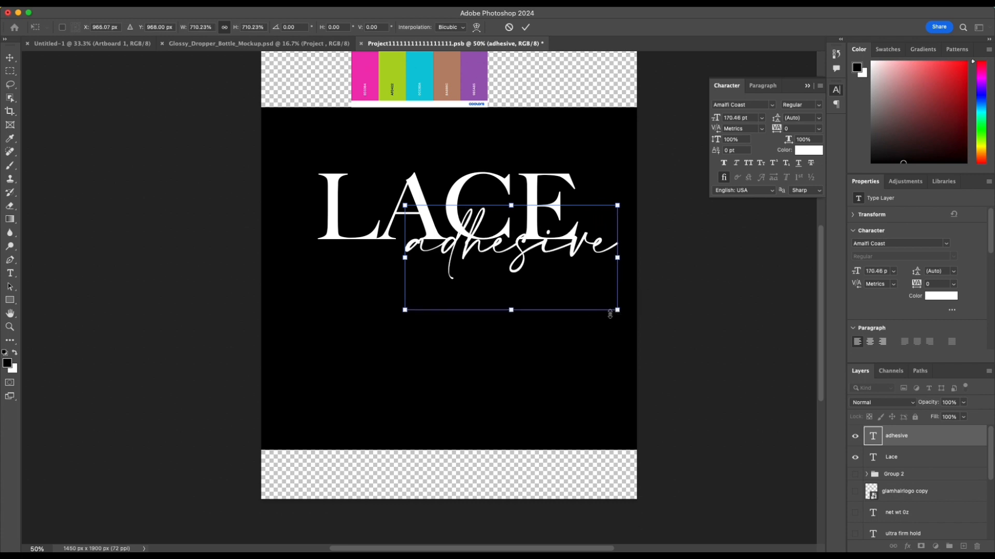
scroll(544, 249, up, 1)
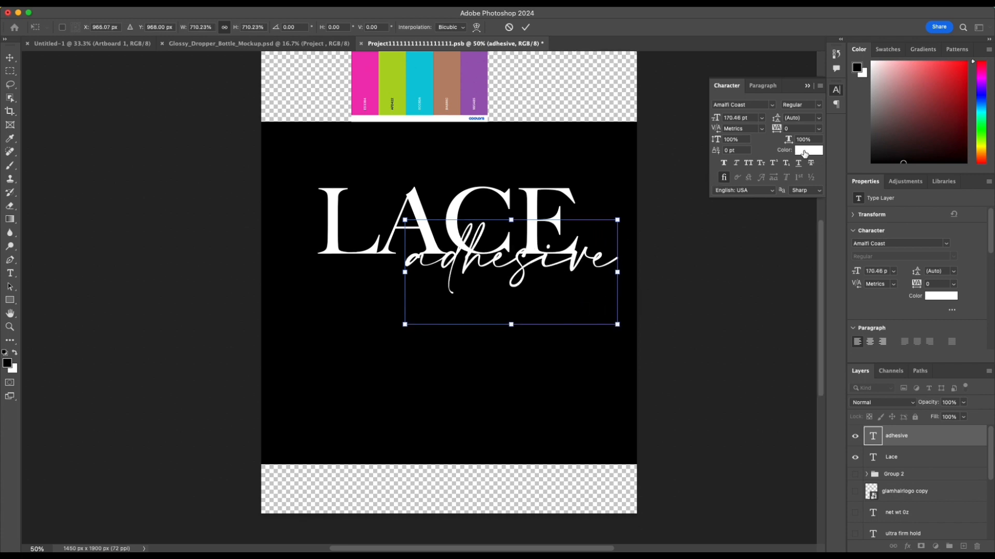
click(525, 27)
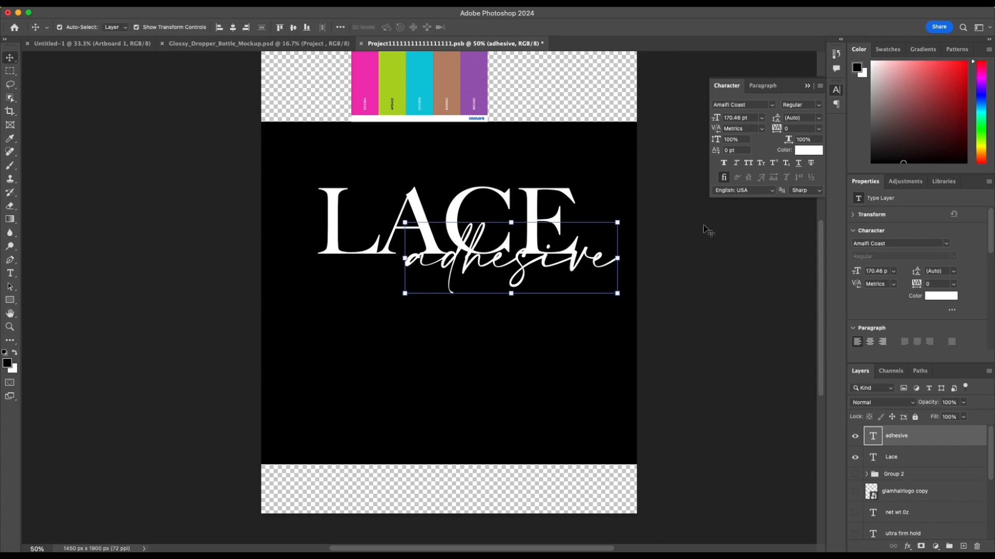
click(807, 86)
Step: Add a Gradient Overlay effect to the adhesive text layer, keeping the text and colour palette in view
scroll(540, 106, up, 2)
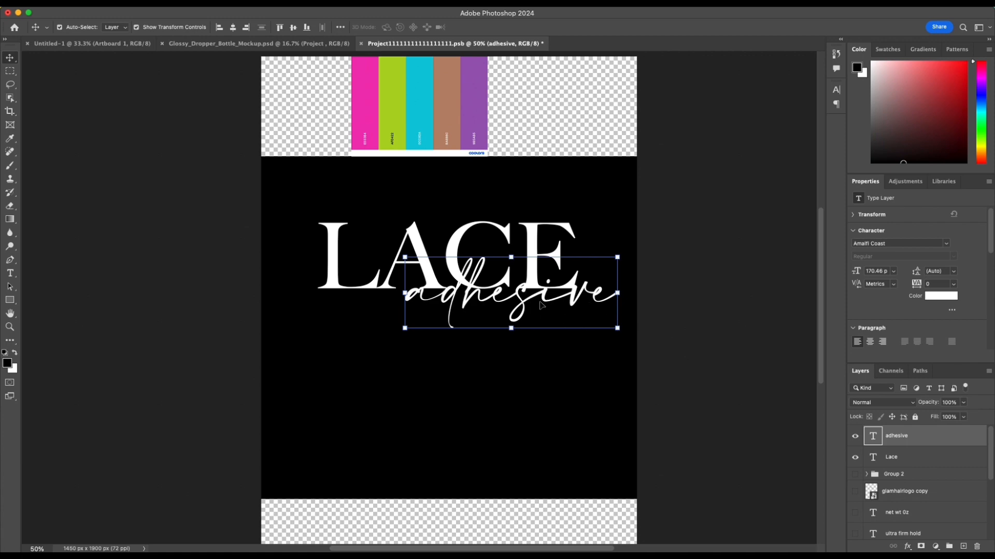
double_click(974, 437)
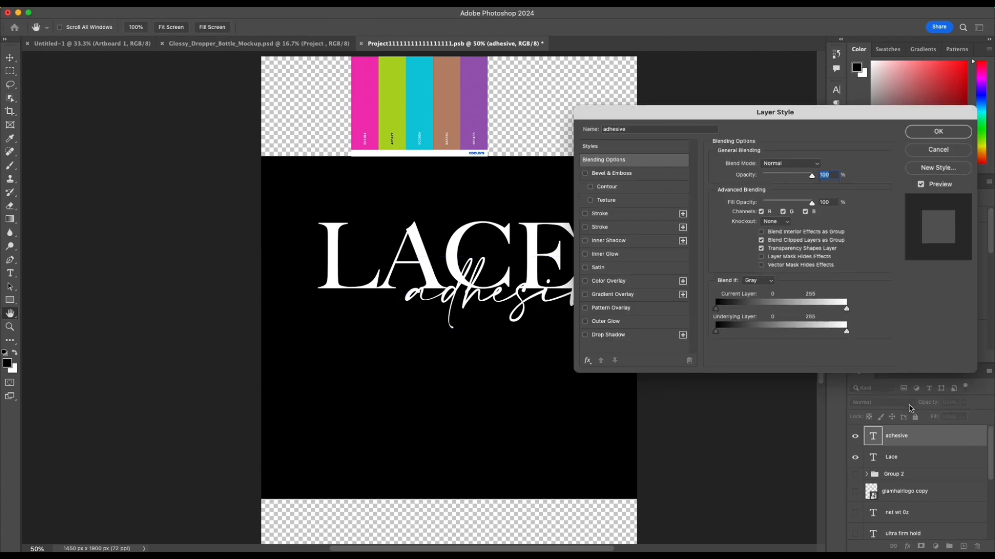
drag(756, 111, 682, 95)
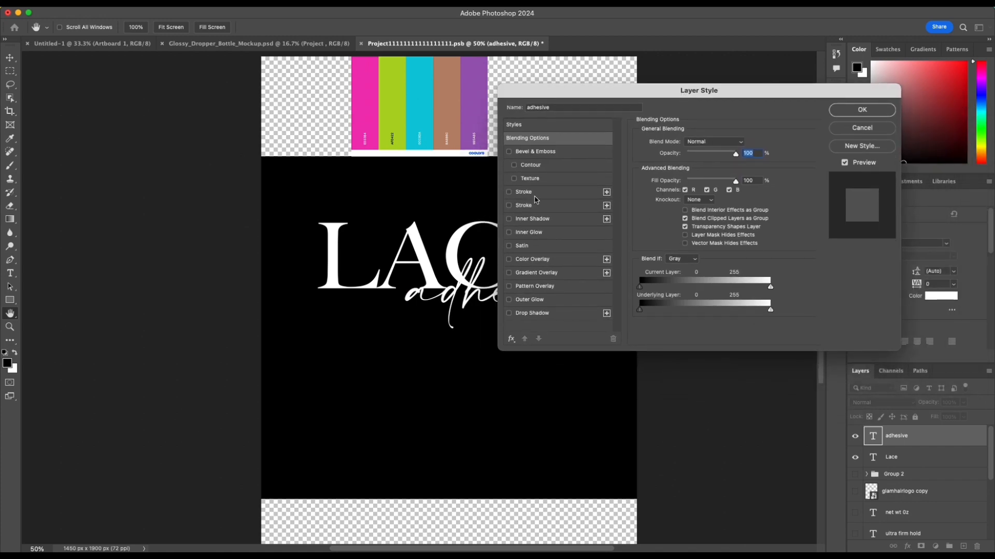
click(523, 279)
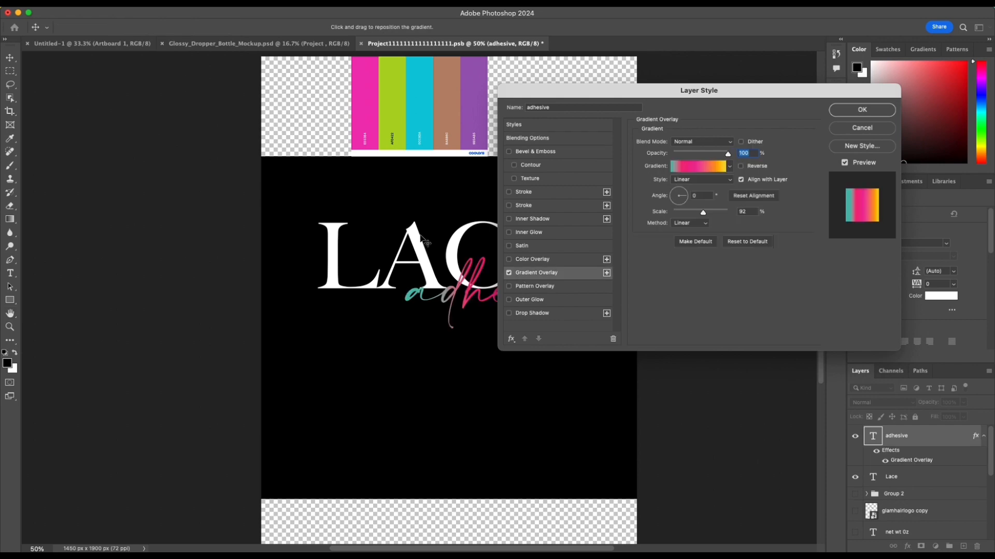
scroll(423, 239, right, 5)
scroll(422, 239, up, 4)
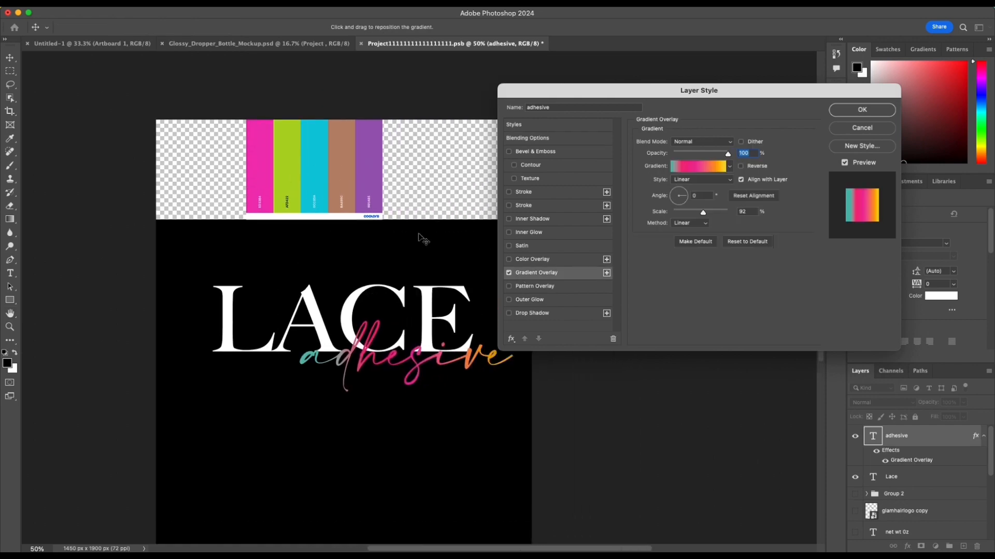
scroll(423, 239, right, 2)
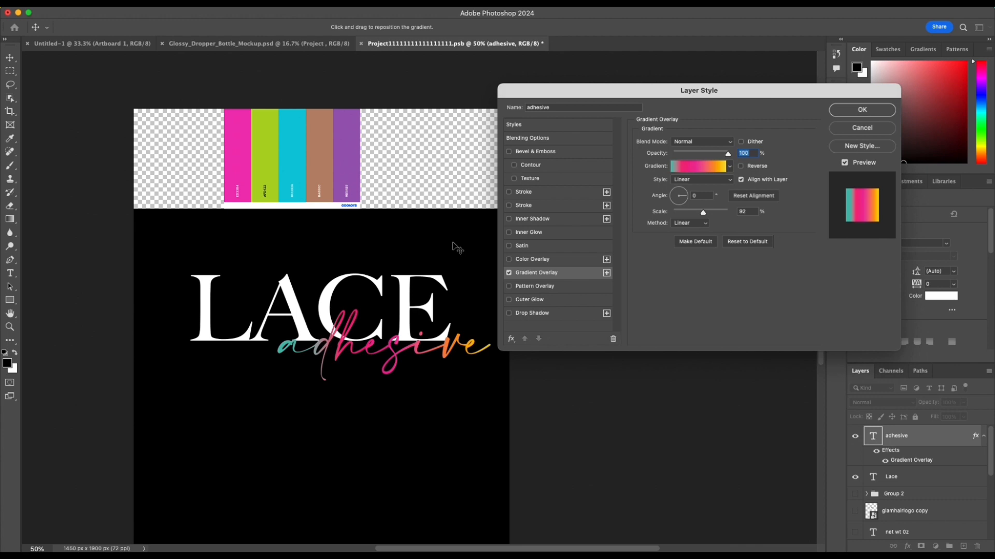
Step: Sample palette colours for the overlay gradient: pink first stop, lime green second stop, and an added cyan stop at location 50
click(713, 167)
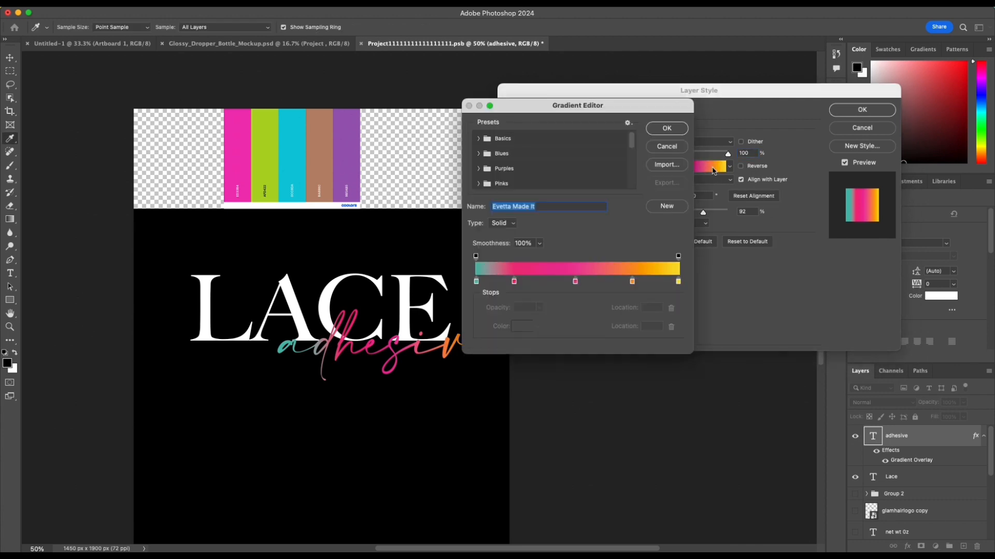
click(476, 283)
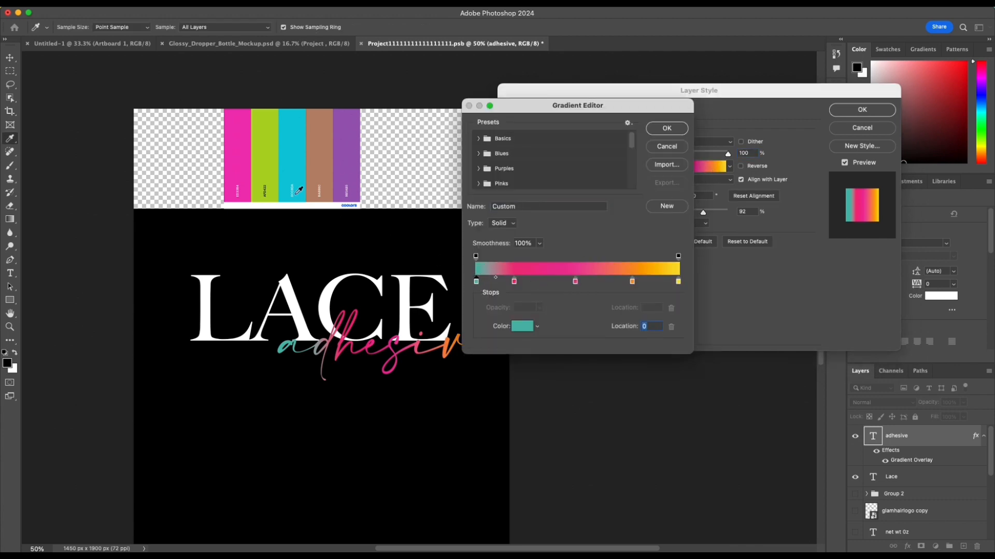
click(243, 164)
click(514, 282)
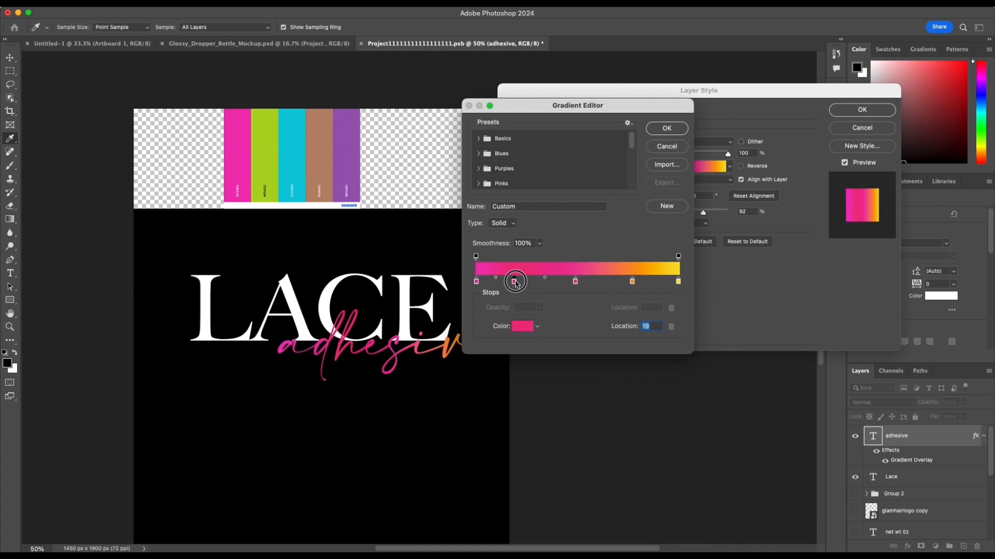
click(266, 133)
click(577, 282)
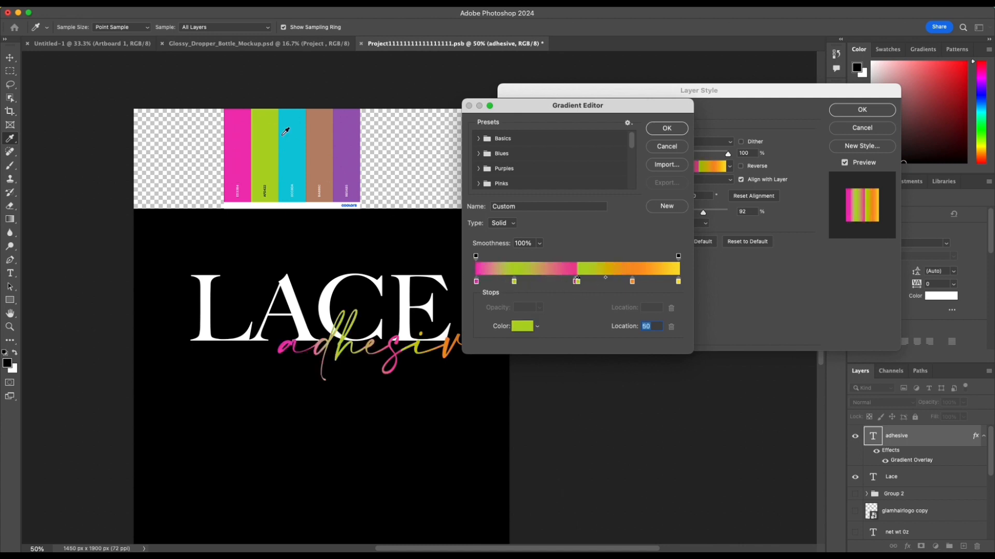
click(302, 134)
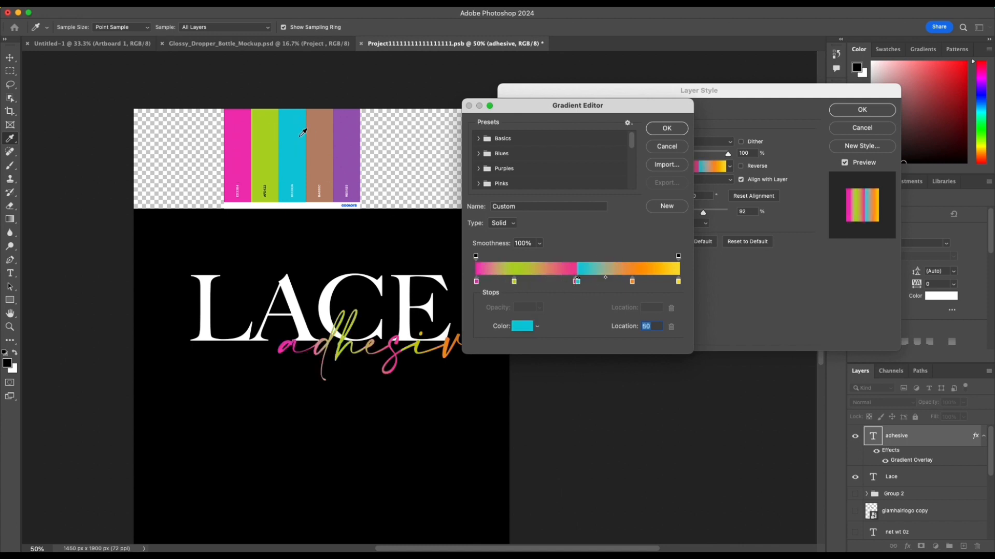
Step: Shift the cyan gradient stop slightly toward the end and delete the leftover middle pink and orange stops
drag(578, 283, 586, 282)
click(575, 283)
click(672, 327)
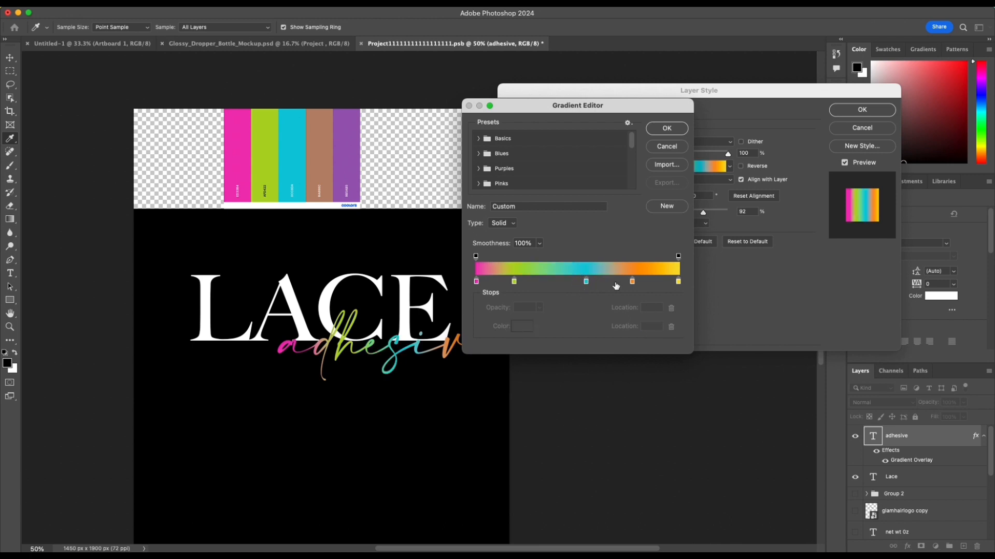
click(633, 282)
click(672, 326)
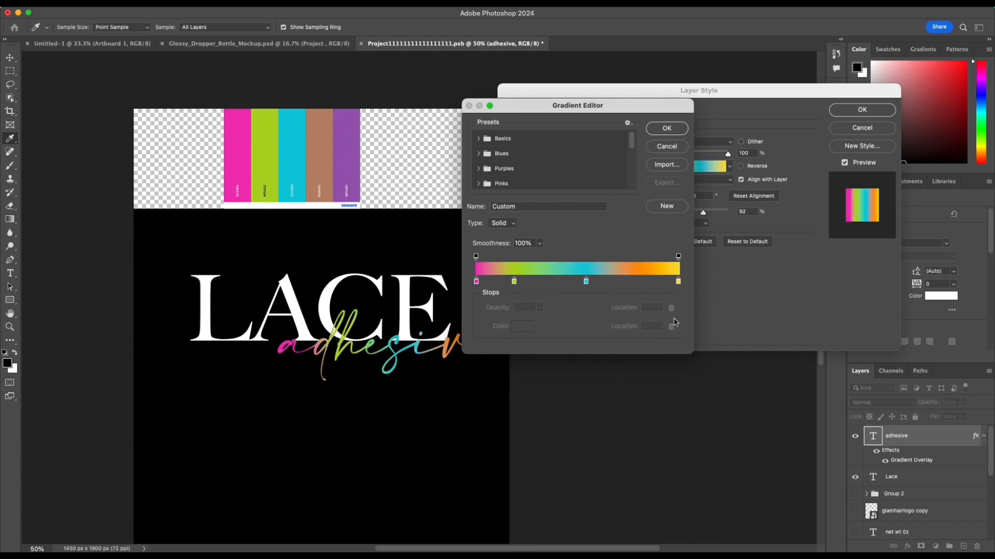
Step: Colour the gradient's end stop with the palette's purple and spread out the inner stops, placing green at location 37
click(678, 281)
click(352, 139)
drag(587, 283, 605, 285)
drag(514, 283, 543, 283)
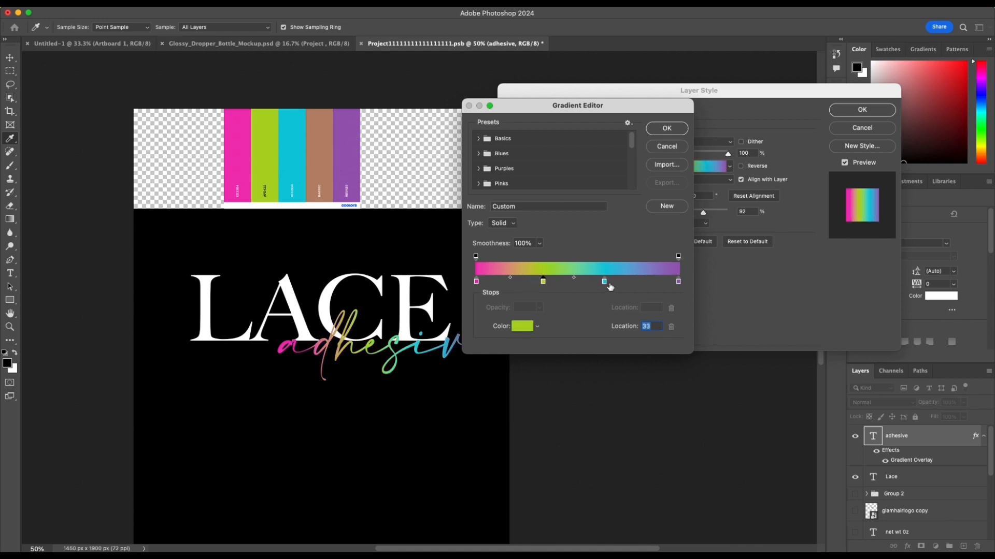
click(605, 282)
drag(609, 284, 631, 284)
drag(544, 285, 550, 283)
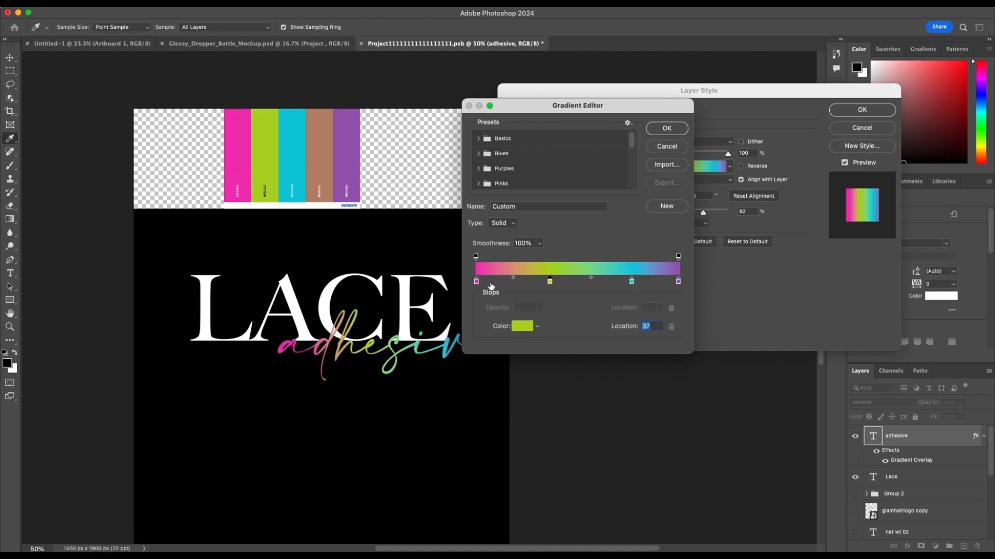
Step: Fine-tune the spacing of the gradient's inner stops, setting the cyan stop to location 74
click(476, 282)
drag(526, 106, 603, 118)
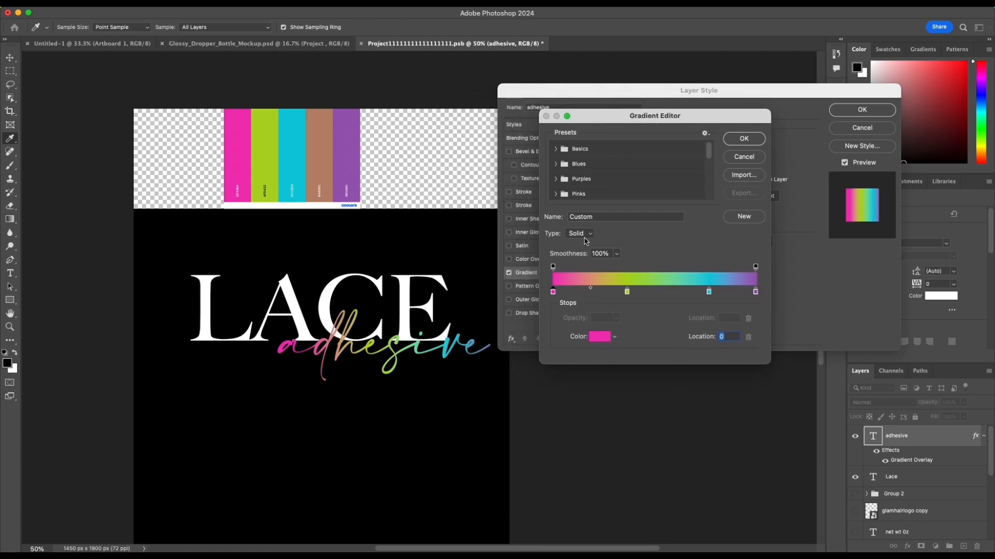
scroll(602, 194, down, 5)
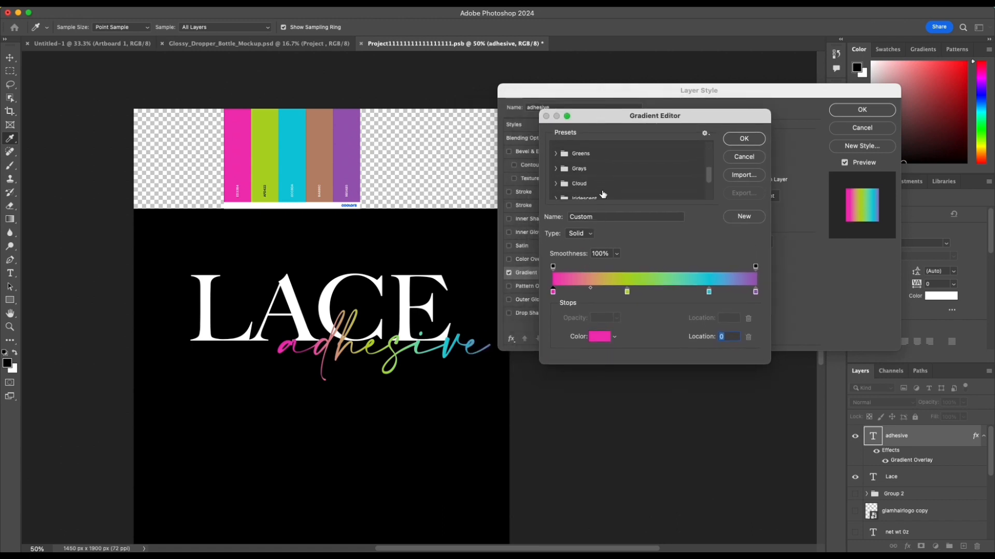
mouse_move(629, 293)
mouse_down()
mouse_move(648, 293)
mouse_move(626, 293)
mouse_up()
click(613, 292)
key(super+z)
drag(709, 297, 703, 297)
Step: Name the gradient Neon, save it as a new preset and apply it to the adhesive text's overlay
drag(593, 216, 555, 219)
text(Neon)
click(756, 179)
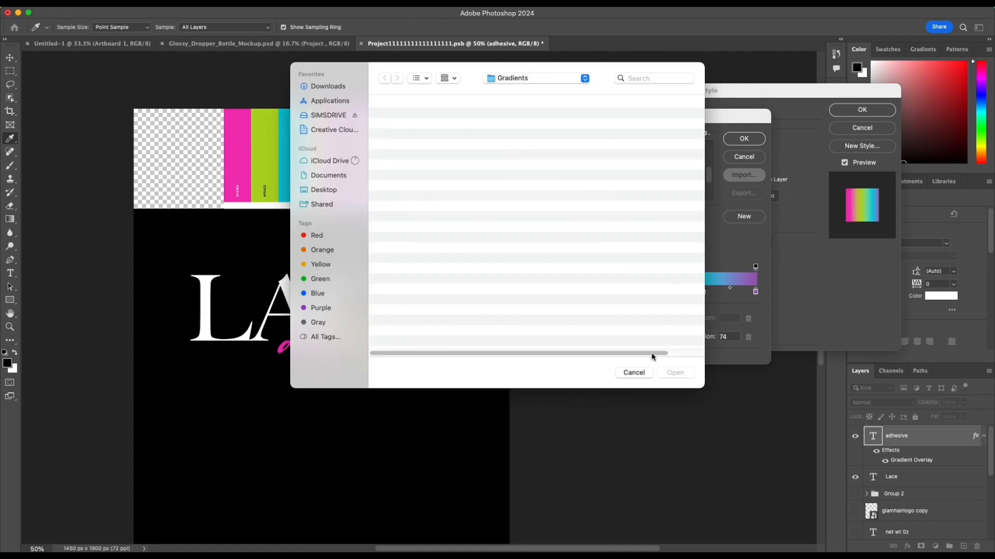
click(629, 373)
click(743, 216)
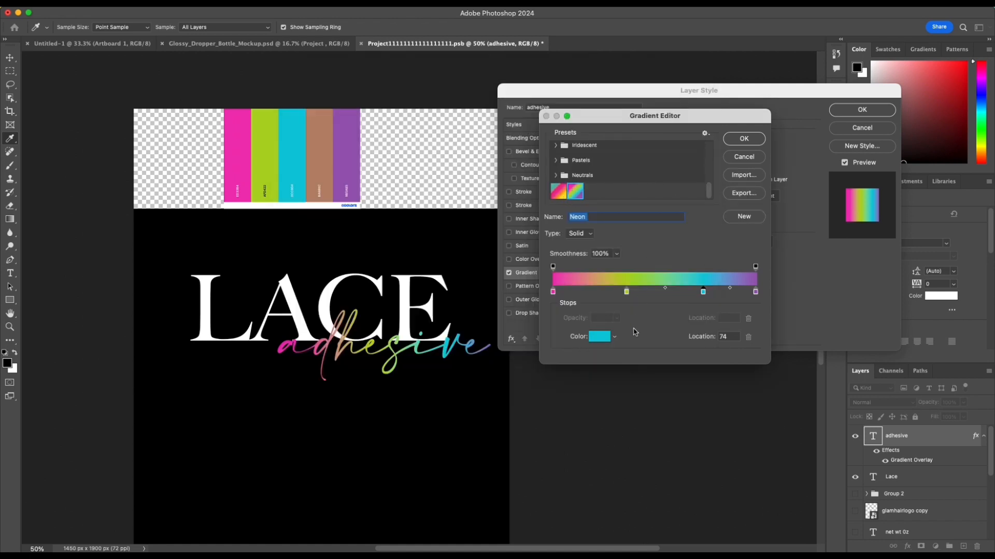
click(744, 139)
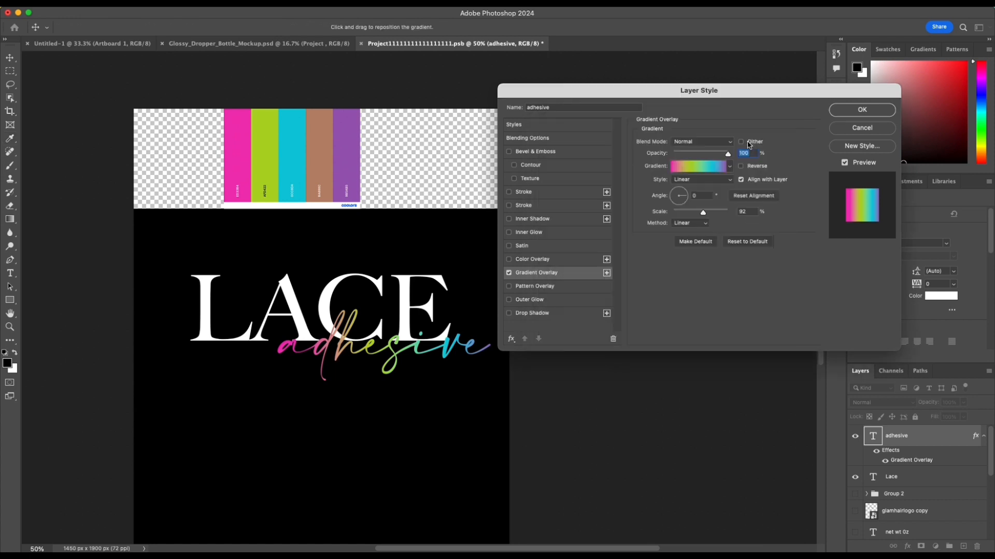
Step: Add a solid black outside Stroke of about 16 px to the adhesive text and apply the layer effects
click(509, 193)
click(537, 197)
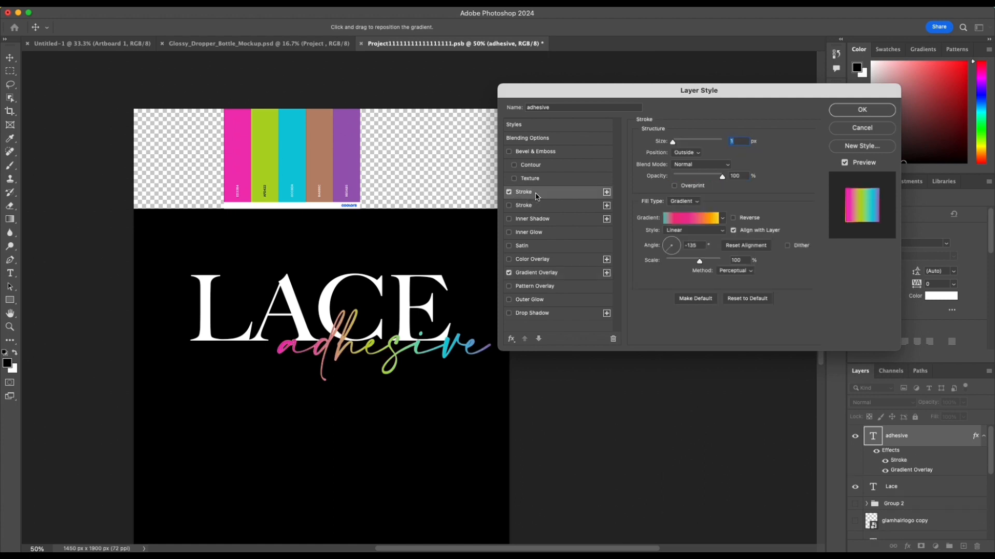
click(696, 203)
click(680, 192)
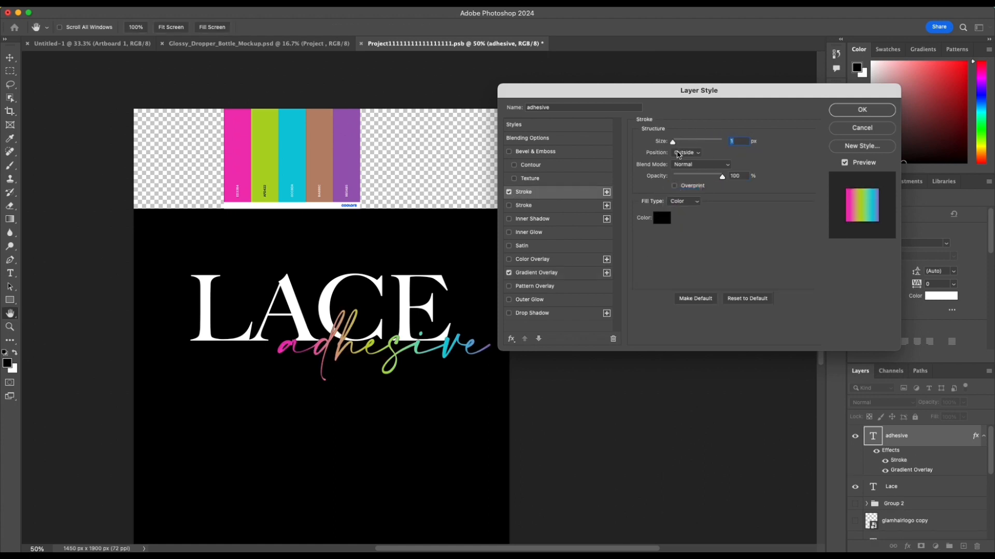
click(662, 224)
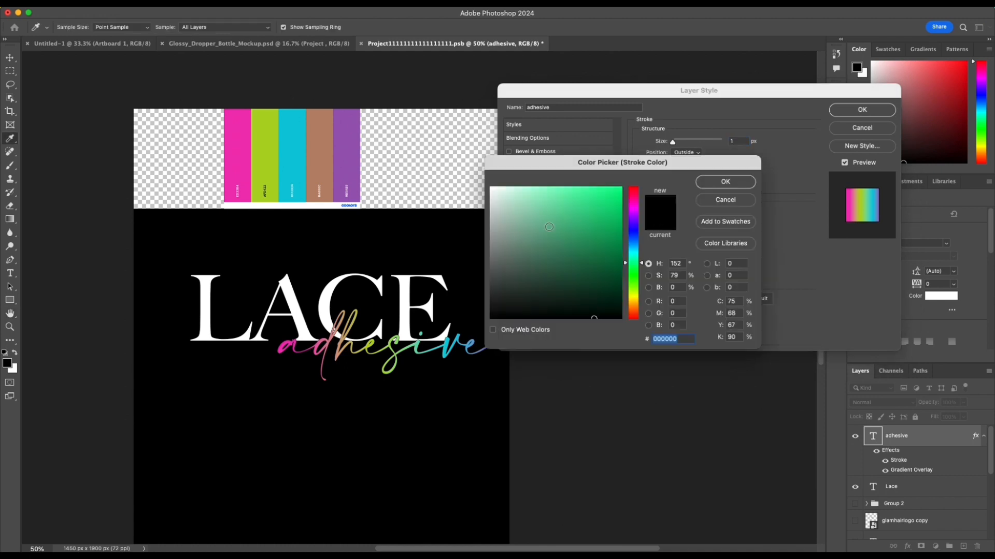
click(725, 182)
drag(672, 143, 680, 144)
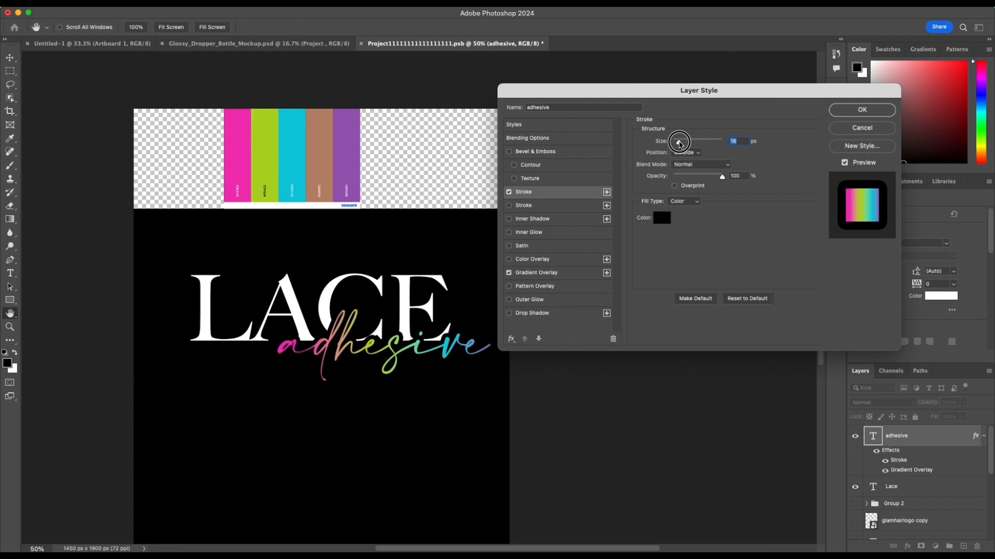
drag(680, 144, 681, 144)
click(862, 110)
click(549, 452)
scroll(439, 419, left, 3)
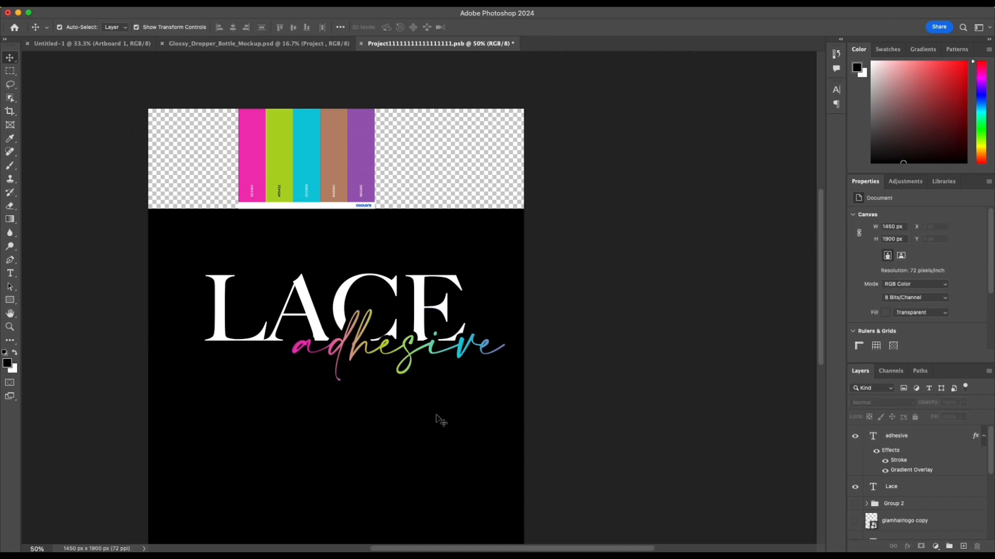
Step: Move LACE and adhesive slightly left together, and shift adhesive farther left so it overlaps more of LACE
click(434, 354)
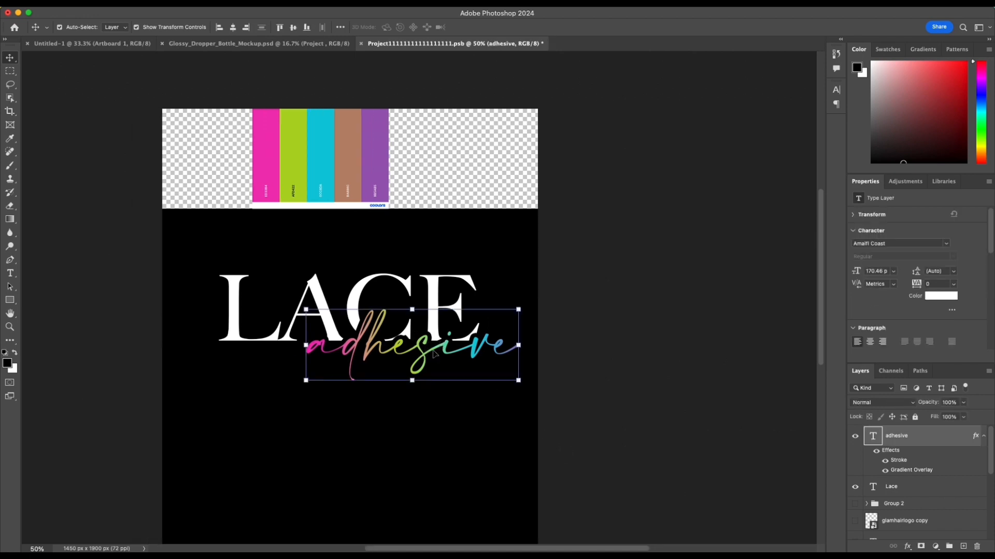
shift+click(239, 319)
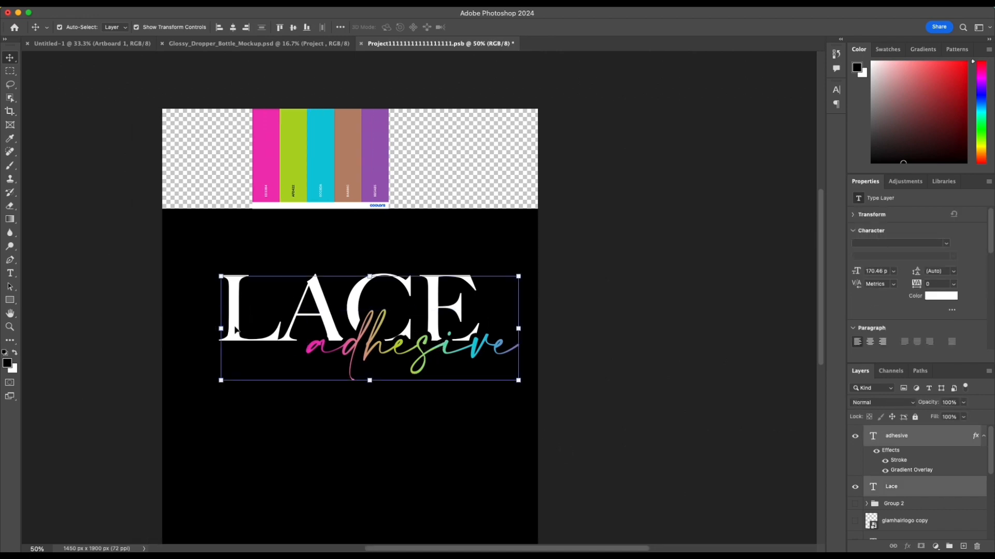
mouse_move(238, 326)
mouse_down()
mouse_move(224, 331)
mouse_move(232, 325)
mouse_up()
click(563, 365)
drag(418, 355, 397, 356)
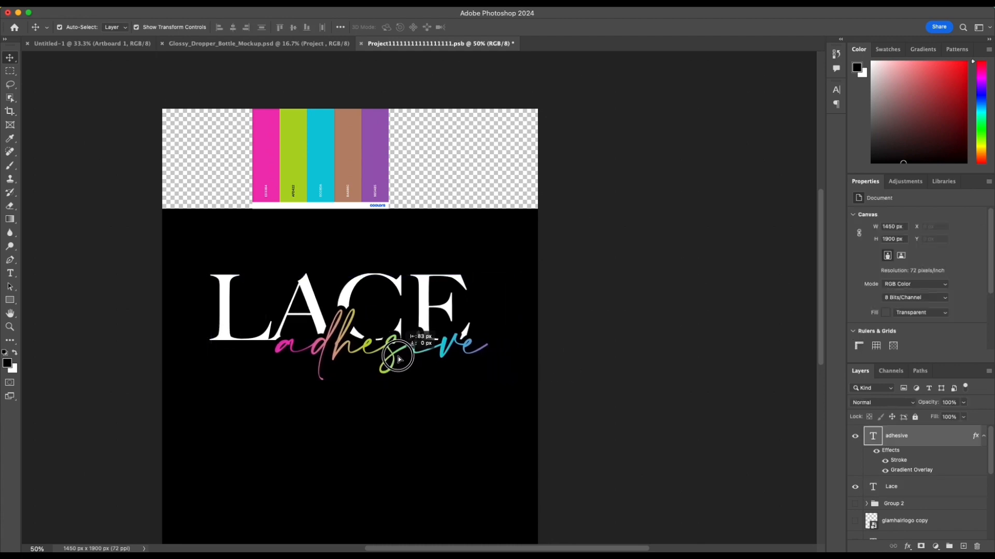
Step: Group the Lace and adhesive text layers
shift+click(228, 328)
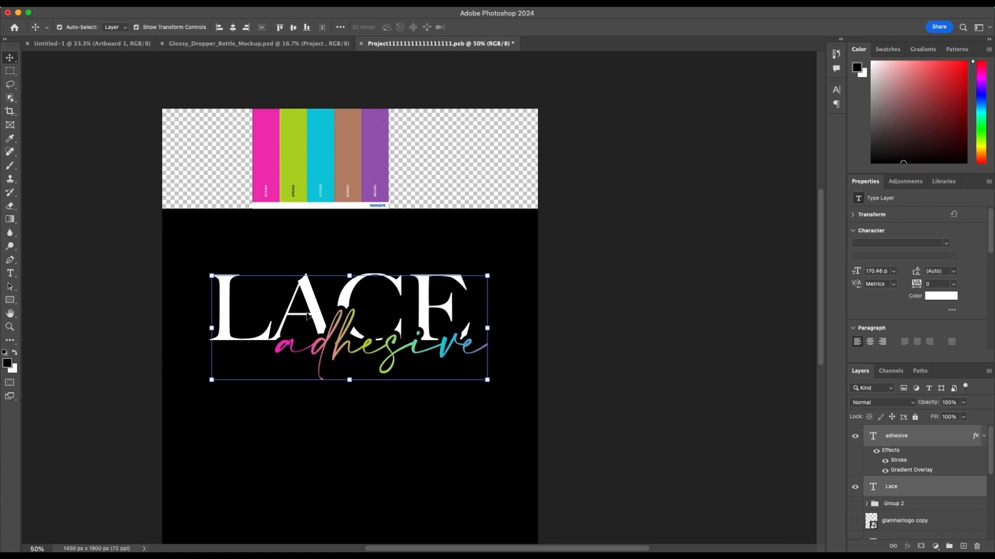
key(super+g)
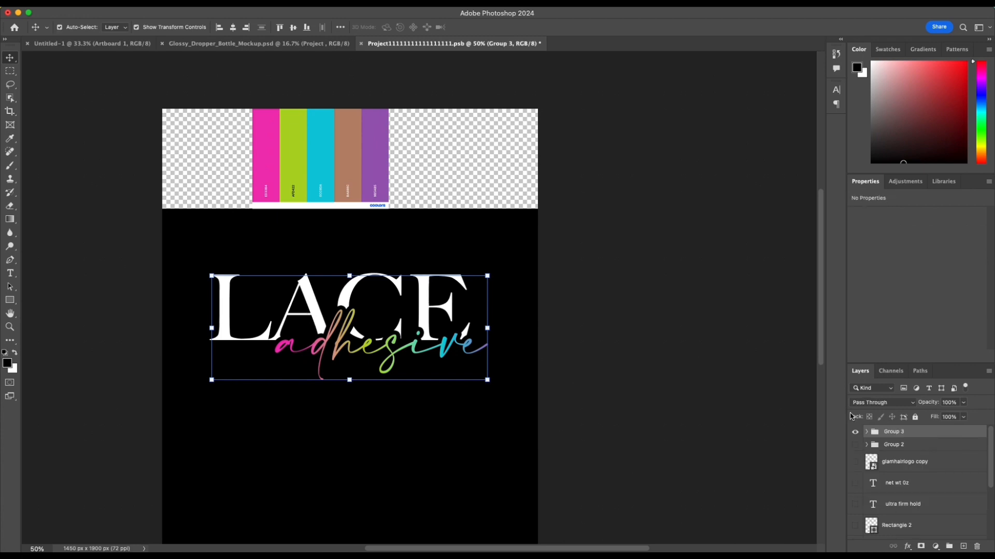
right_click(930, 439)
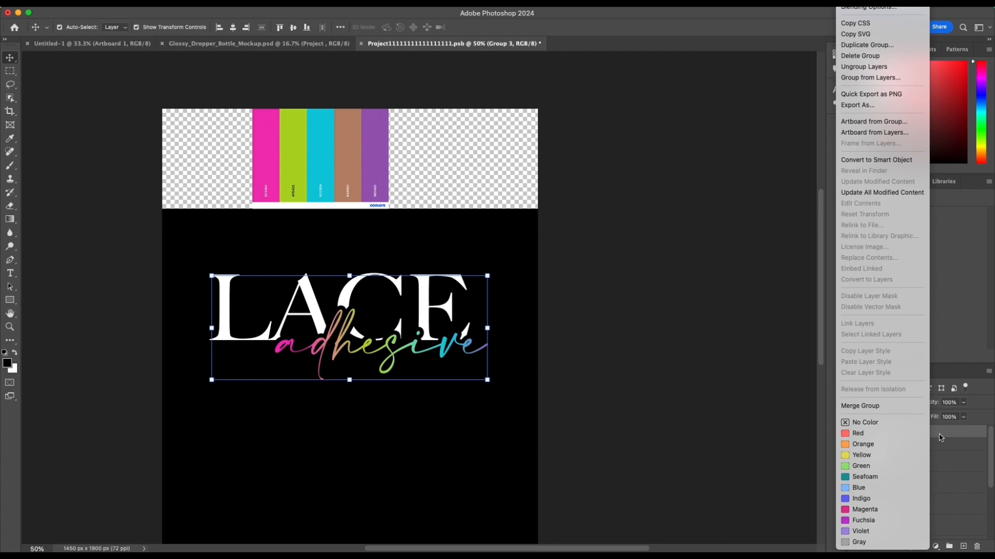
click(941, 438)
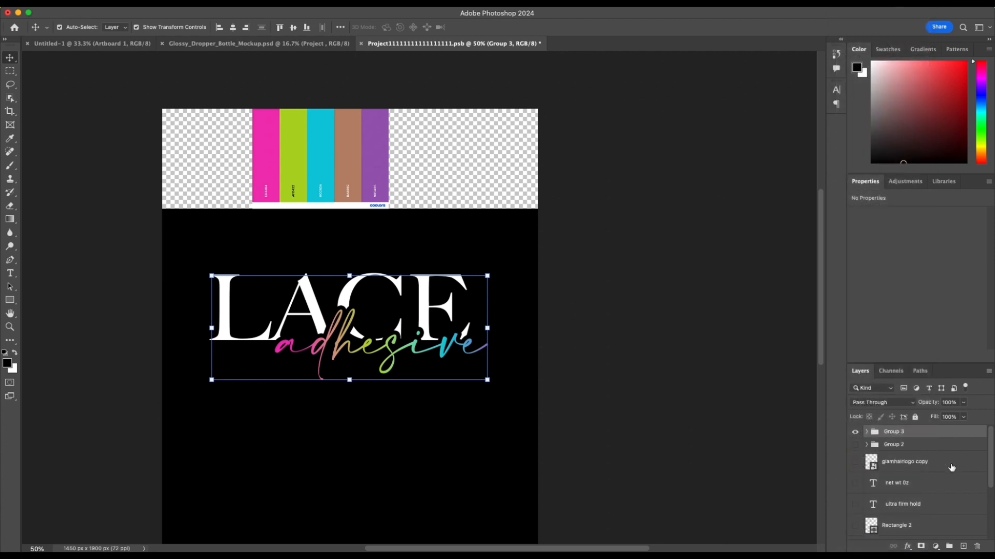
click(961, 468)
shift+click(955, 484)
right_click(956, 471)
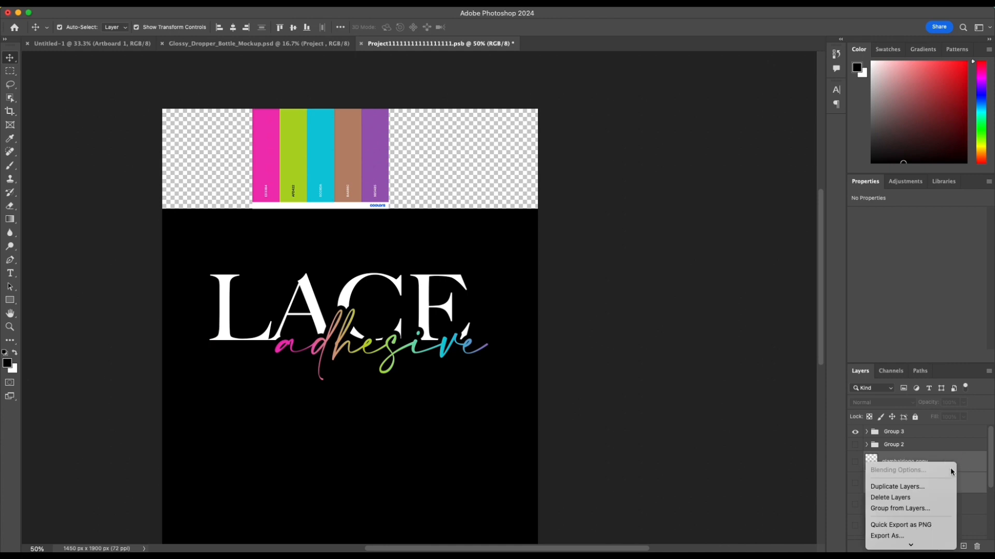
click(737, 469)
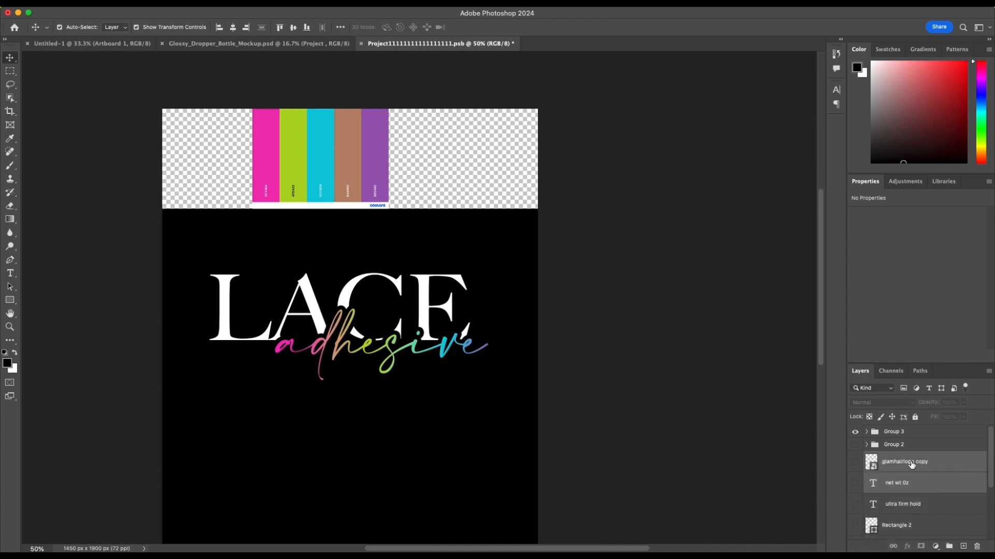
Step: Rename the group holding the LACE and adhesive text as Lace Adhesive
click(922, 438)
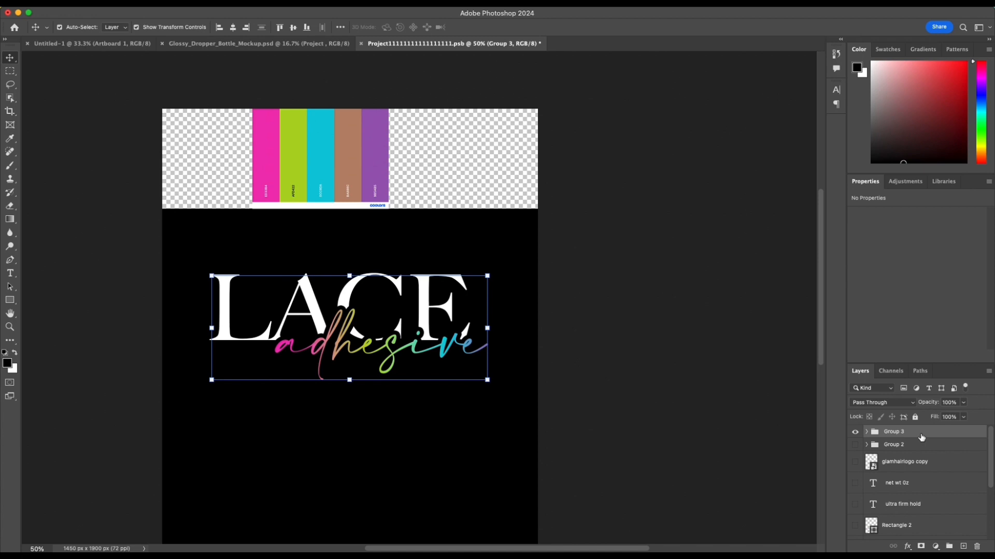
double_click(900, 434)
text(Lace Adhesive)
key(Return)
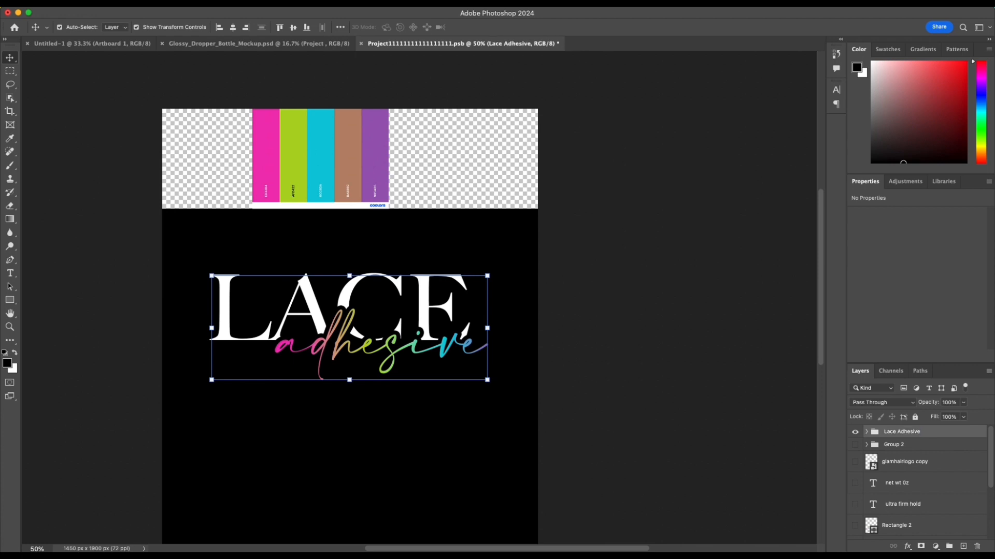
Step: Set Auto-Select to Group and center the Lace Adhesive group horizontally on the canvas
click(355, 322)
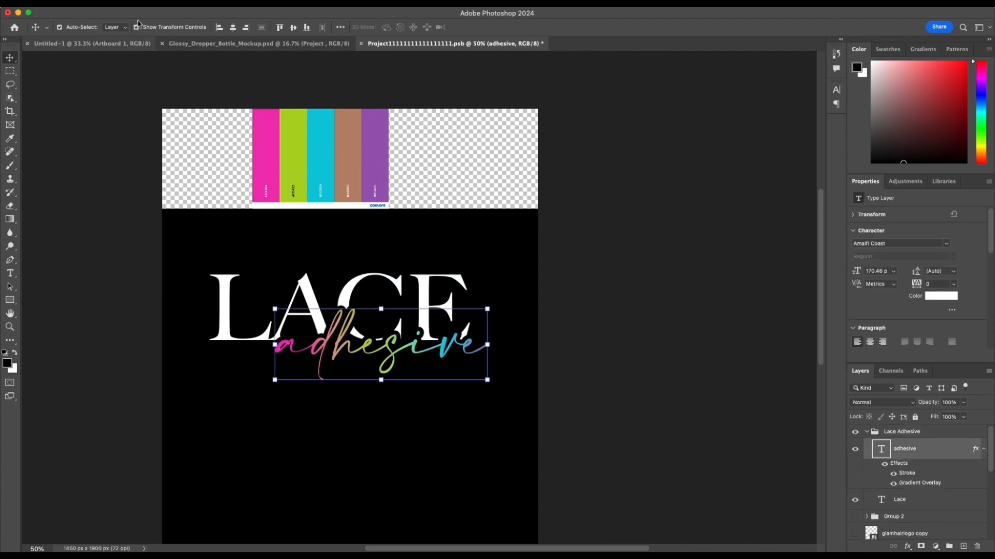
click(115, 27)
click(113, 17)
key(ctrl+t)
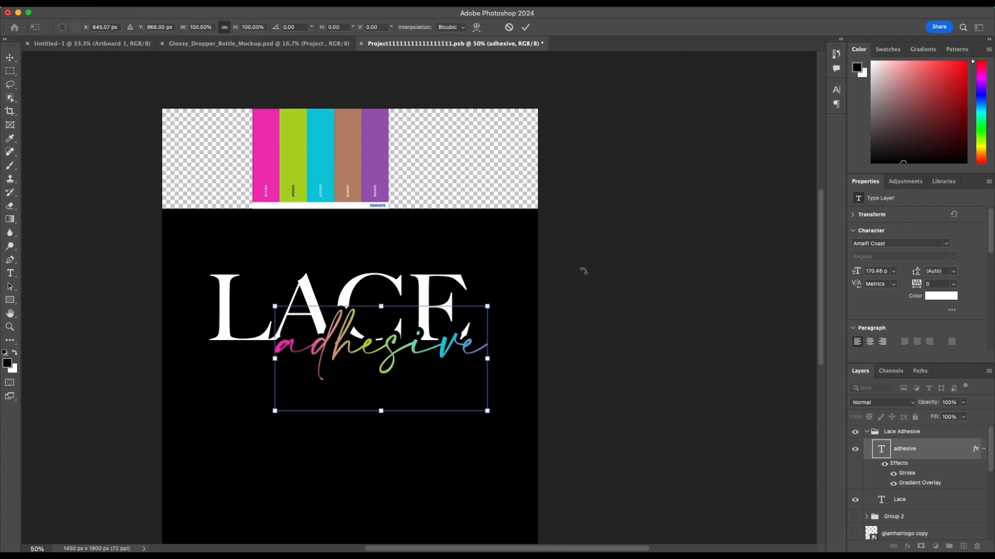
key(Escape)
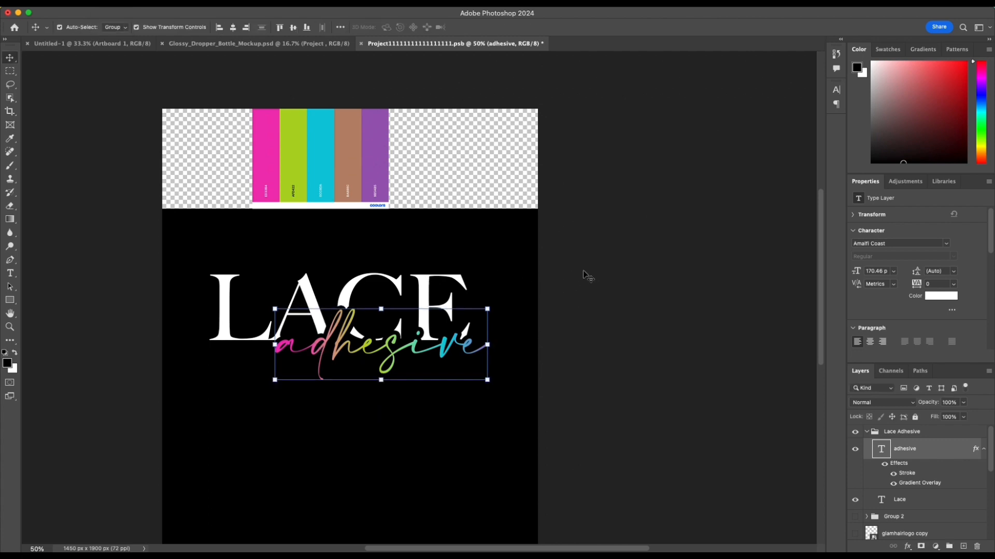
click(226, 307)
click(233, 27)
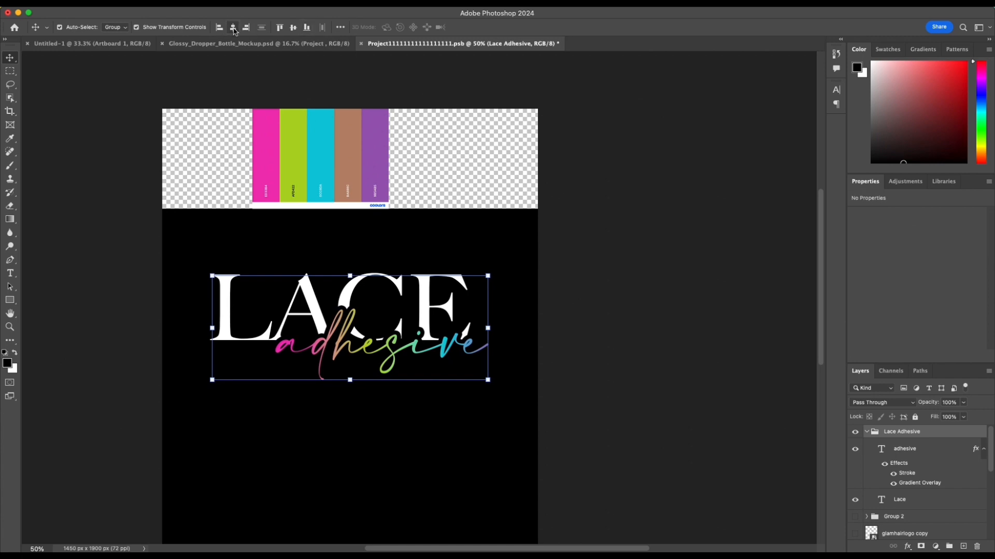
scroll(791, 452, down, 3)
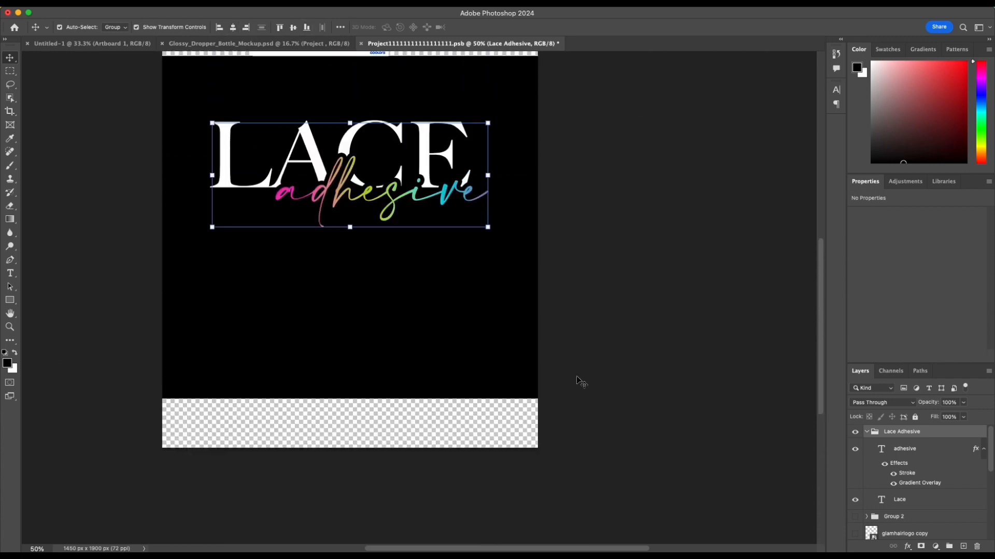
click(582, 381)
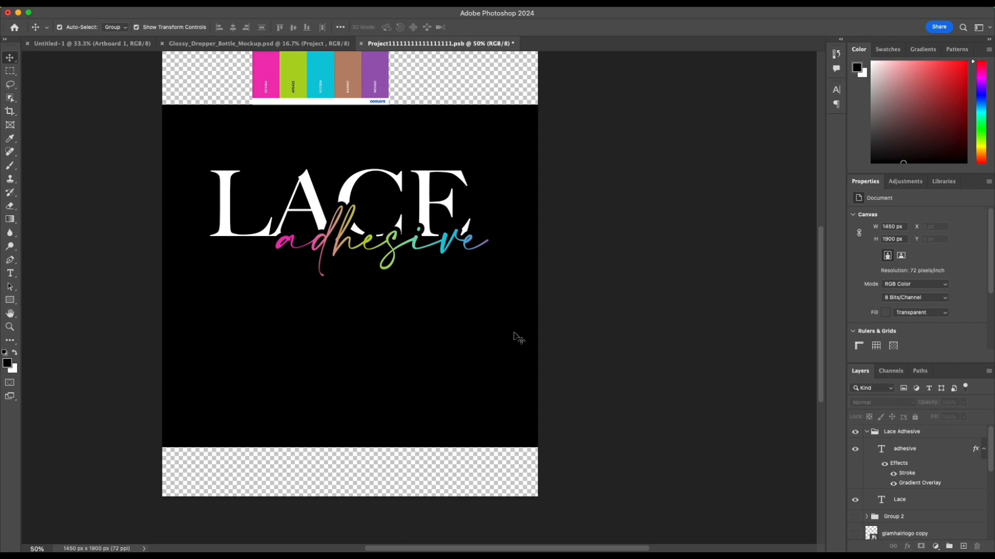
Step: Draw a rectangle about 925 by 95 px below the lettering and place its layer above the collapsed Lace Adhesive group
click(13, 302)
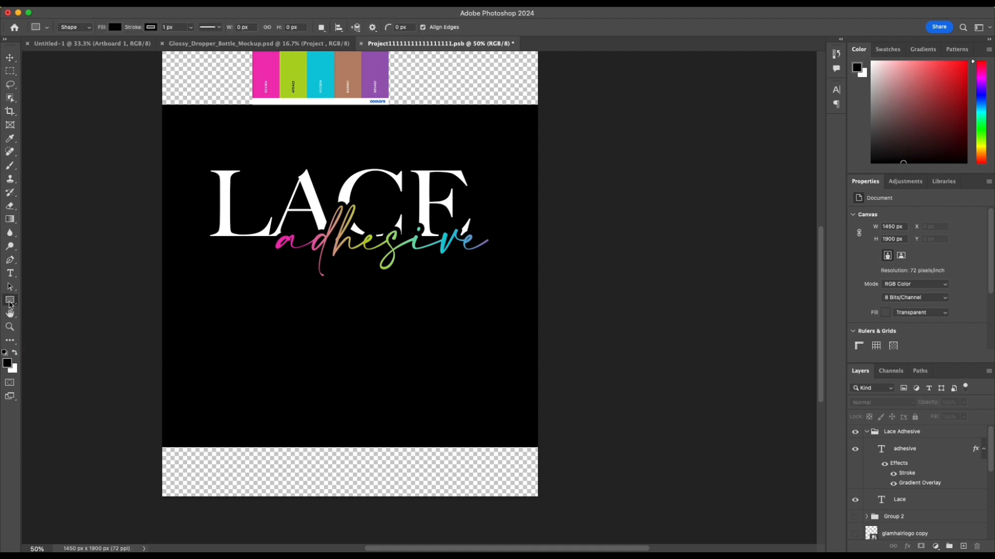
drag(212, 291, 453, 319)
click(954, 450)
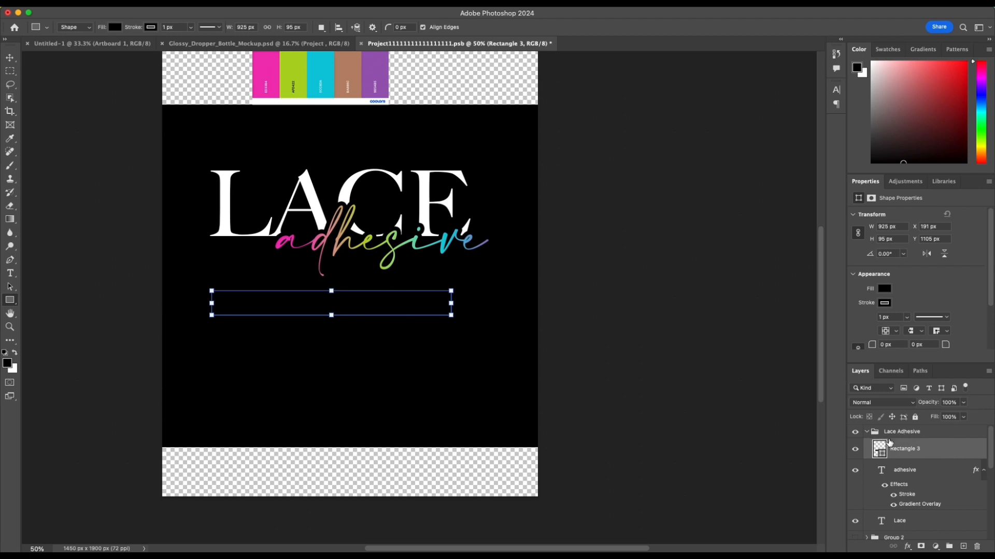
click(951, 452)
drag(946, 439, 942, 429)
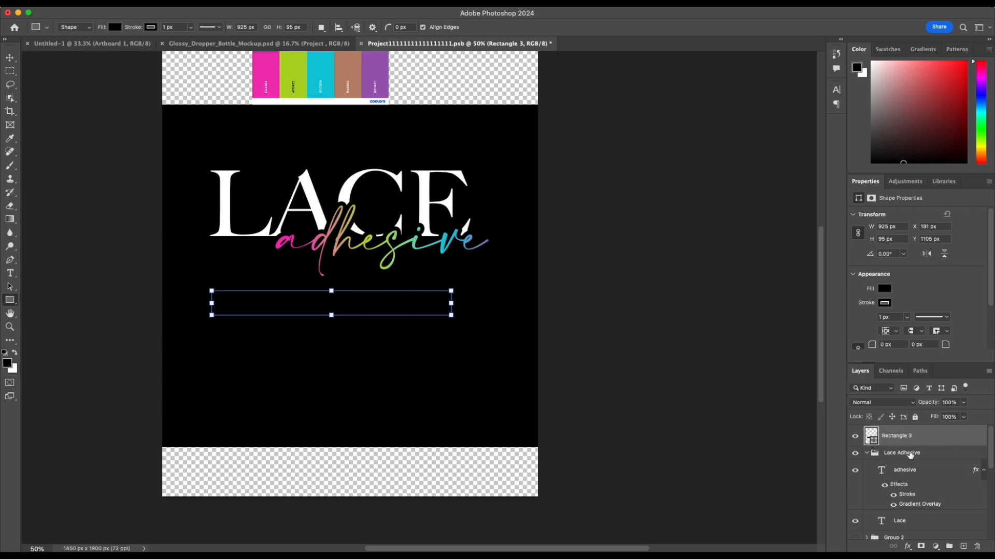
click(867, 454)
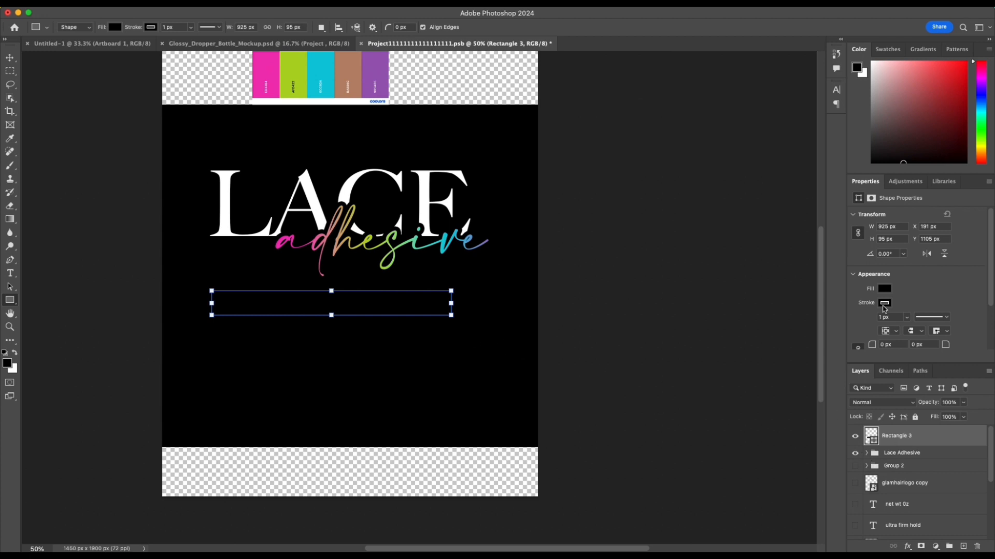
Step: Fill the rectangle with the pink-green-blue-purple neon gradient as a linear gradient at a 0° angle
click(885, 289)
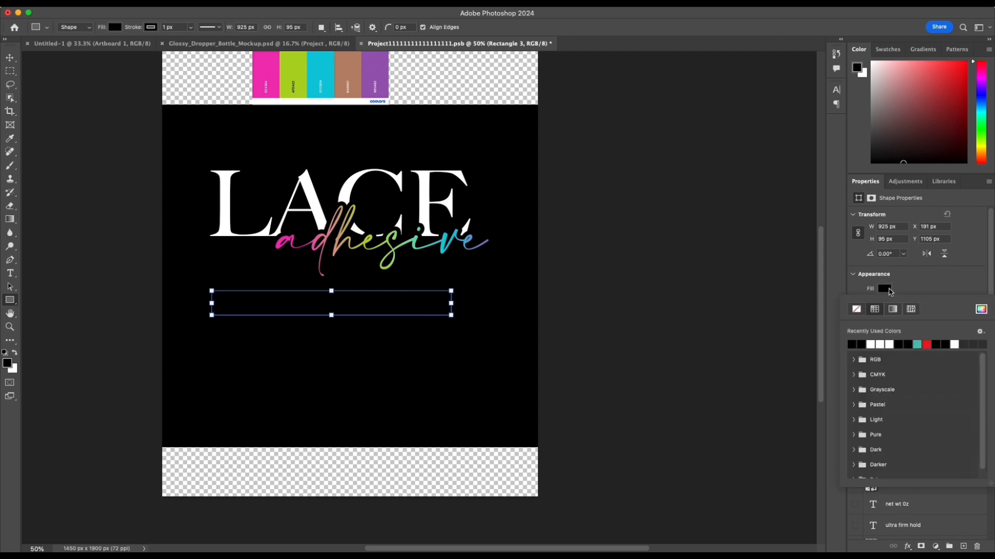
click(892, 309)
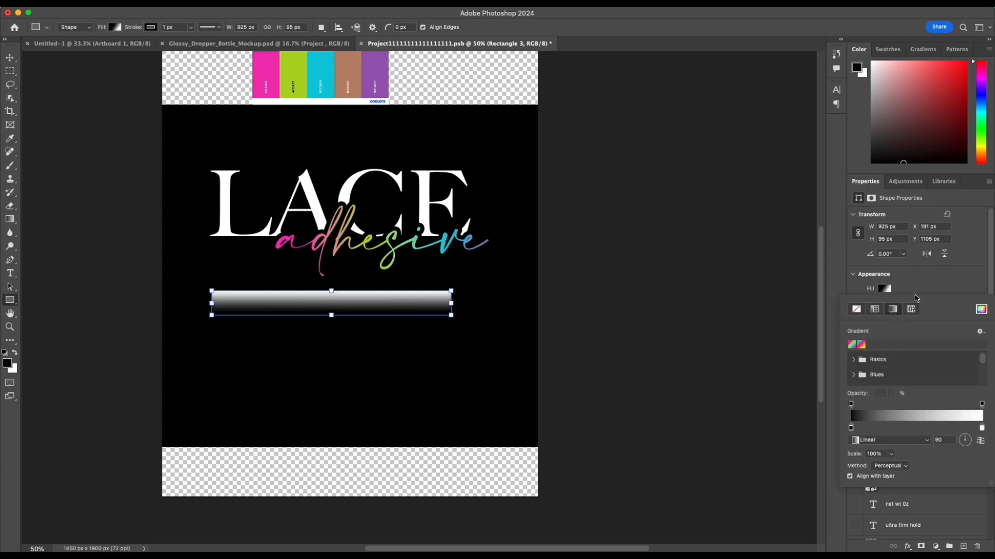
click(861, 344)
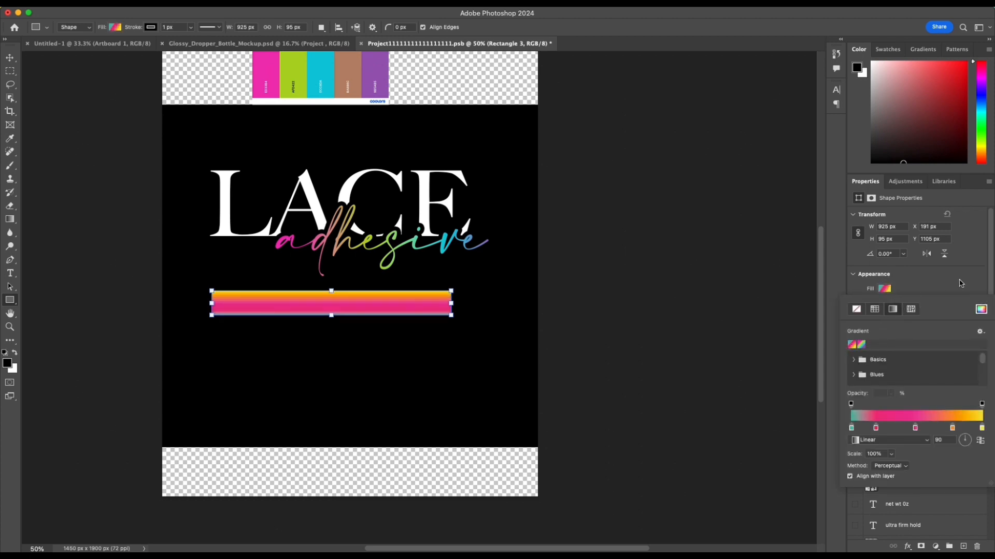
click(853, 344)
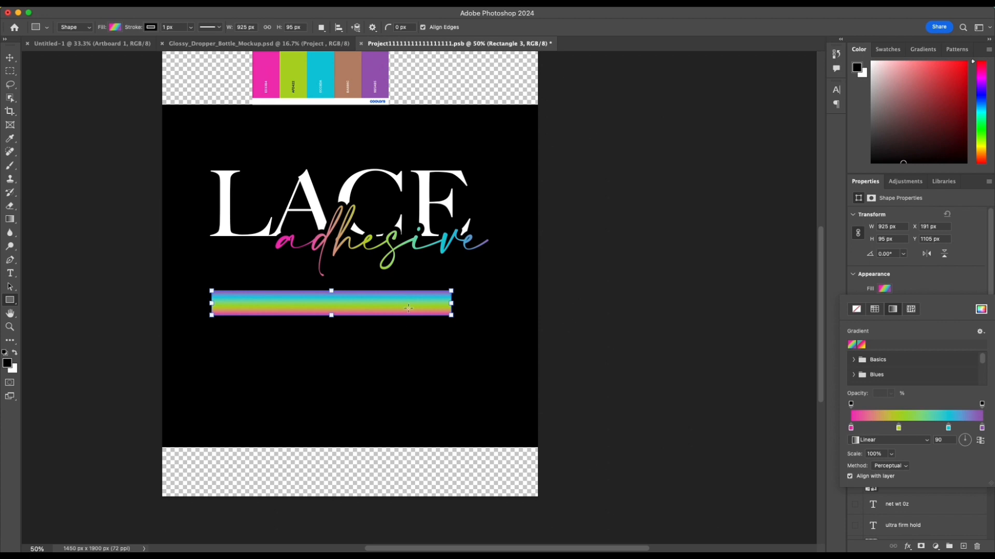
click(972, 445)
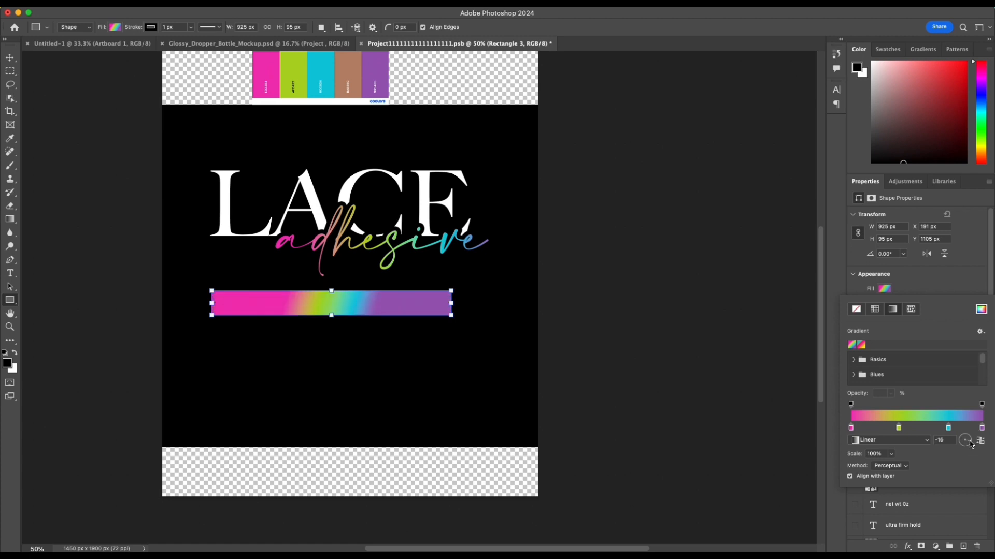
drag(971, 443, 970, 442)
click(944, 439)
text(0)
key(Return)
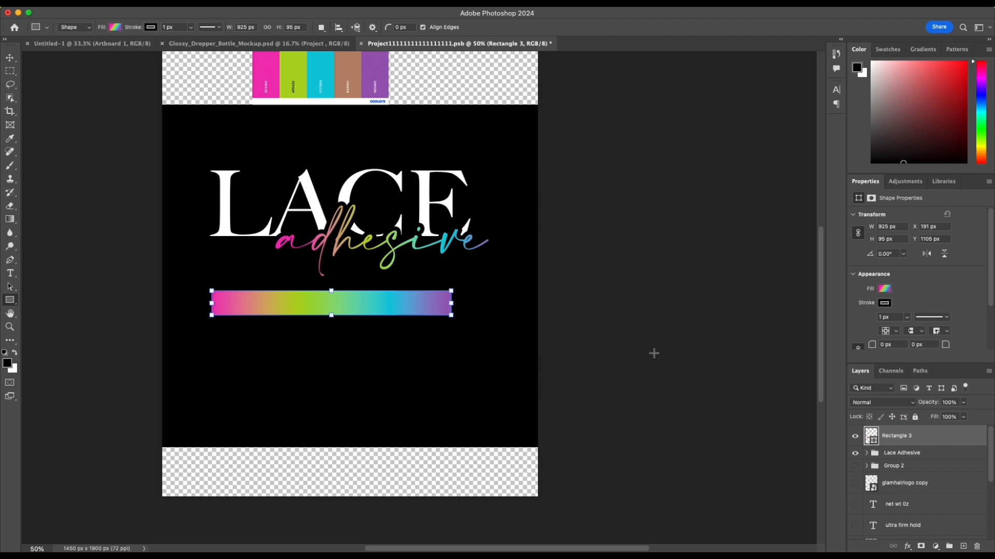
Step: Remove the gradient rectangle's stroke and shift it slightly down and right, to about X 227, Y 1131 px
click(881, 303)
click(865, 325)
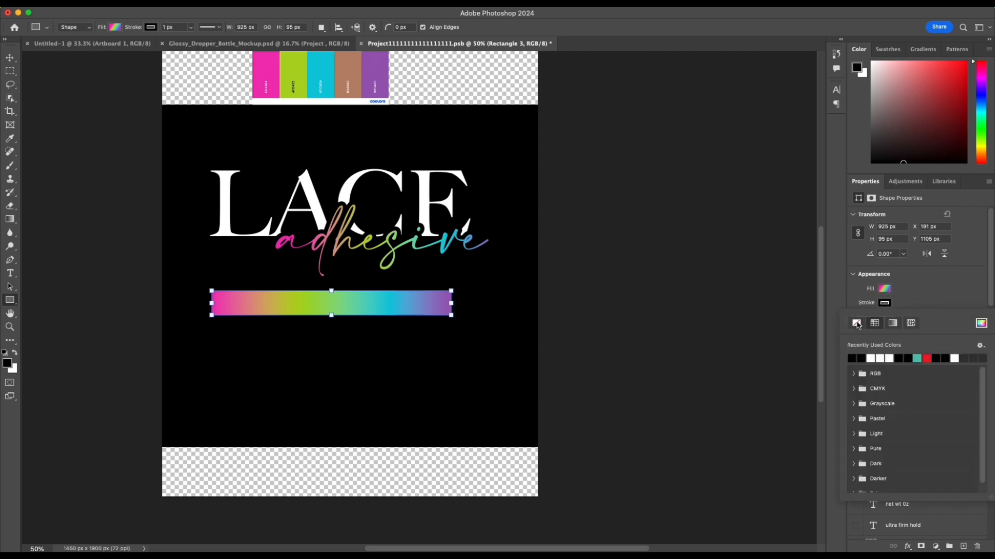
click(925, 295)
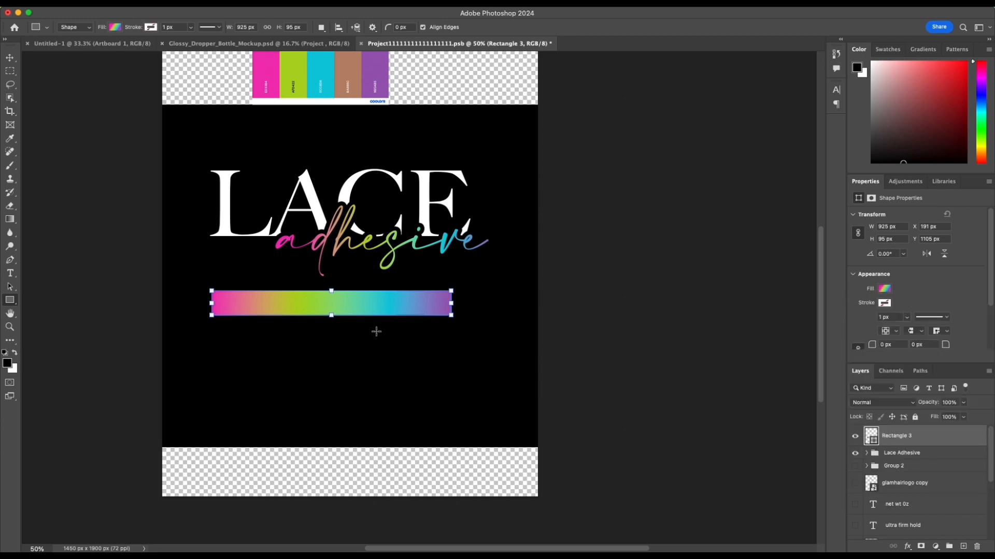
scroll(376, 331, left, 2)
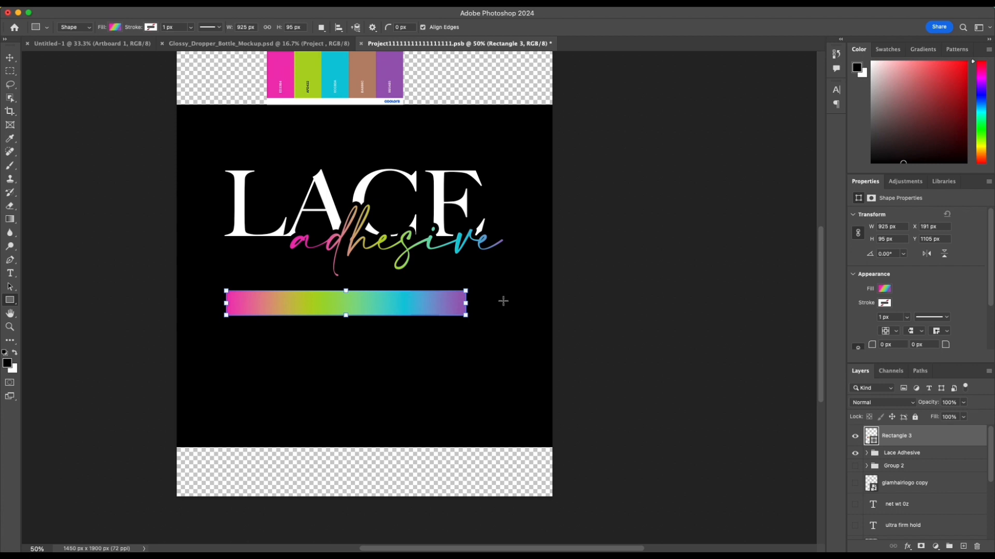
key(v)
drag(290, 307, 299, 313)
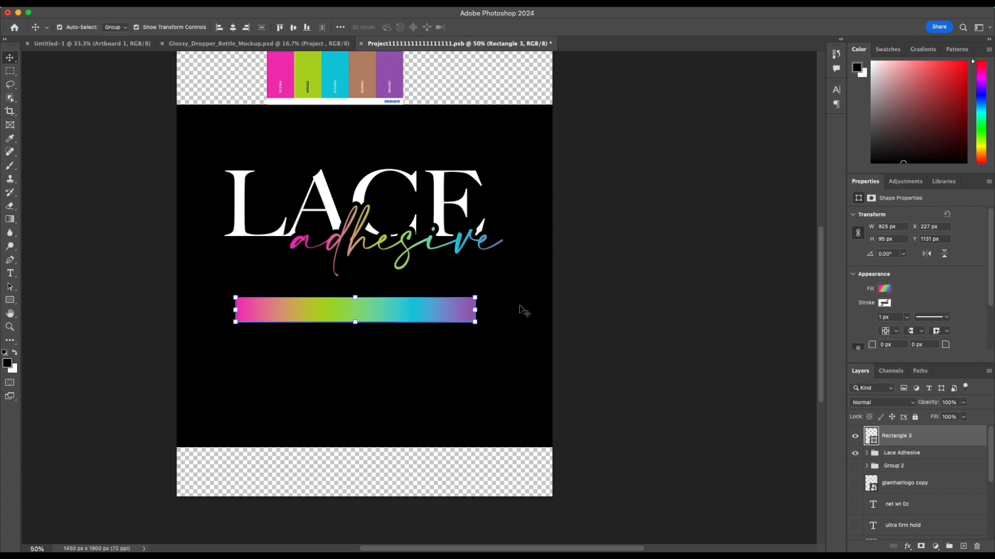
Step: Round all four corners of the gradient rectangle to a 35 px radius
scroll(952, 287, down, 3)
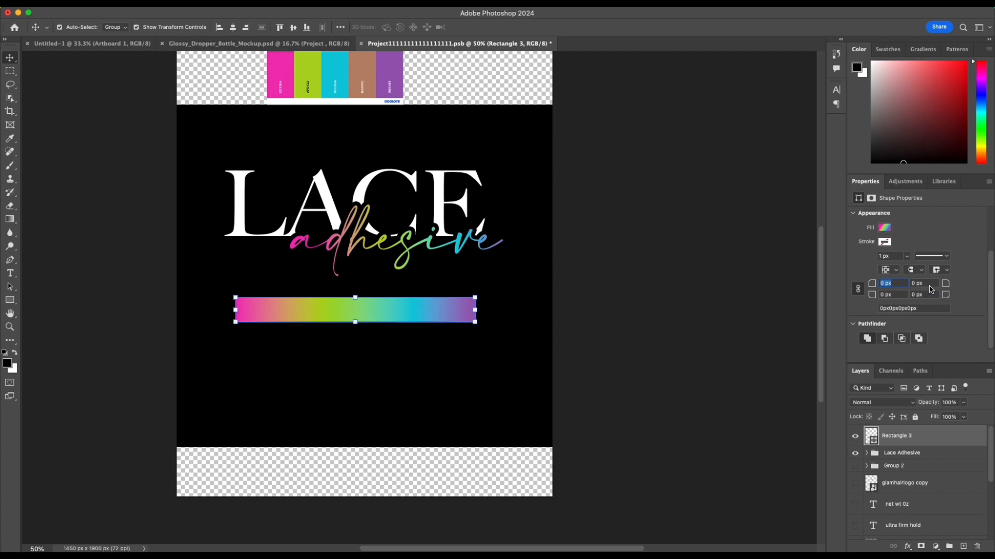
text(35)
key(Return)
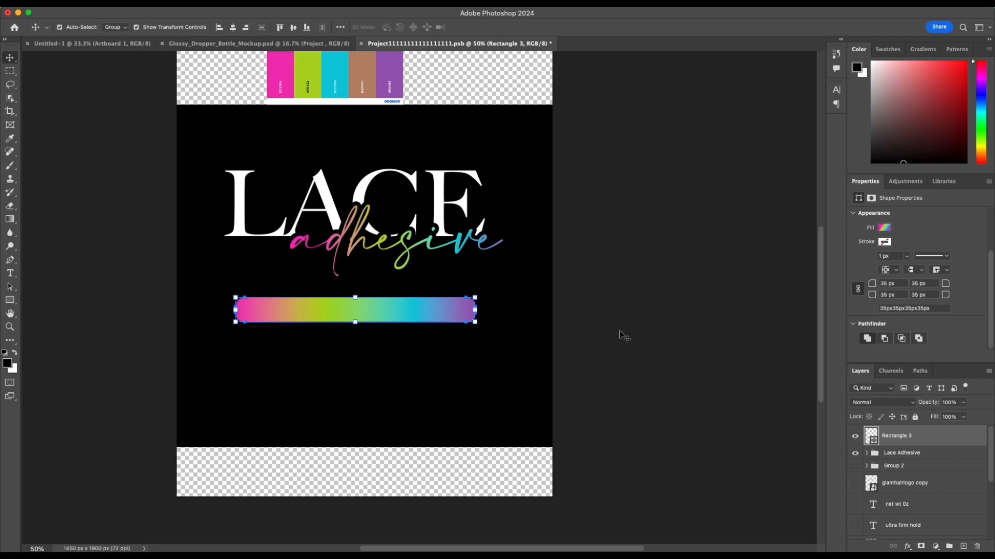
click(641, 338)
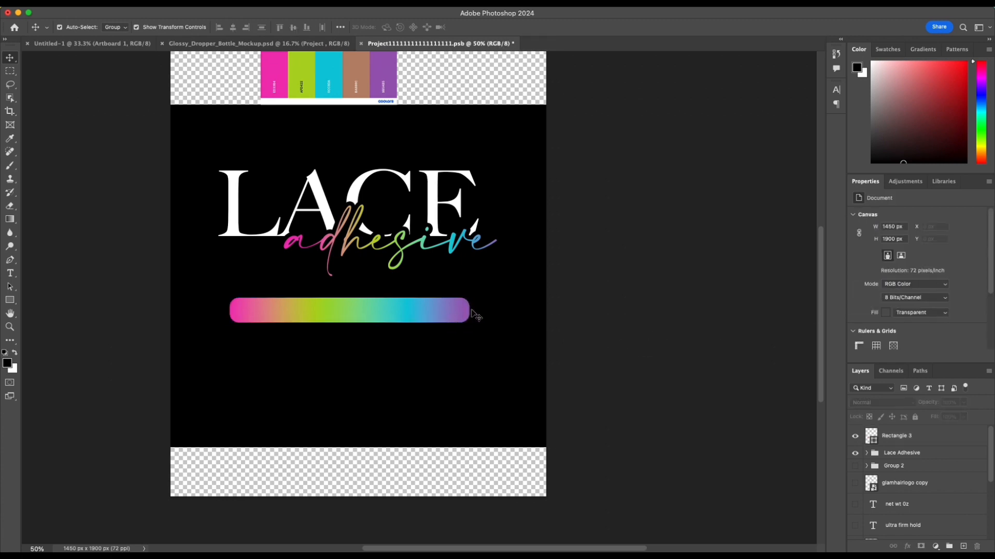
Step: Set the corner radius of the gradient rectangle to 50 px so its ends are fully rounded
scroll(927, 345, down, 5)
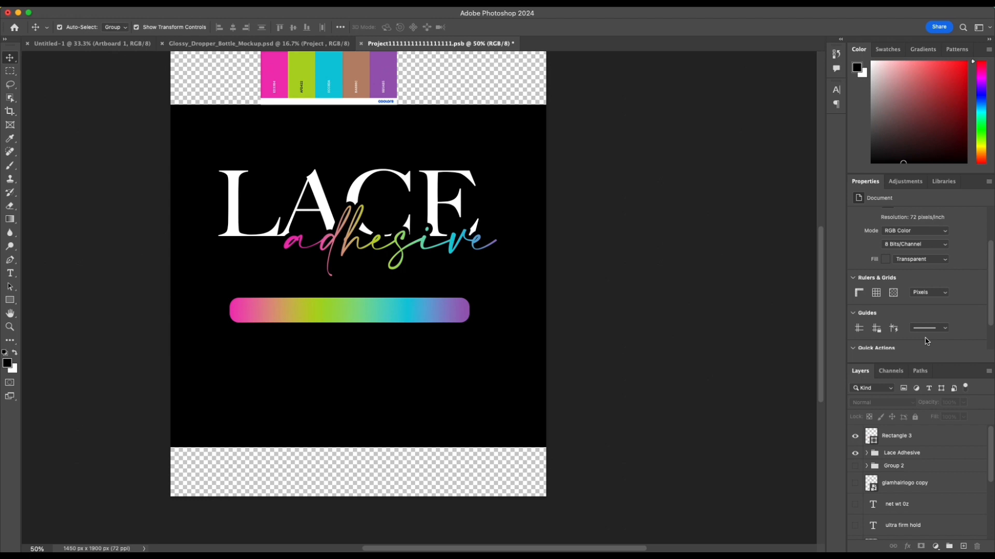
click(444, 316)
scroll(889, 329, down, 1)
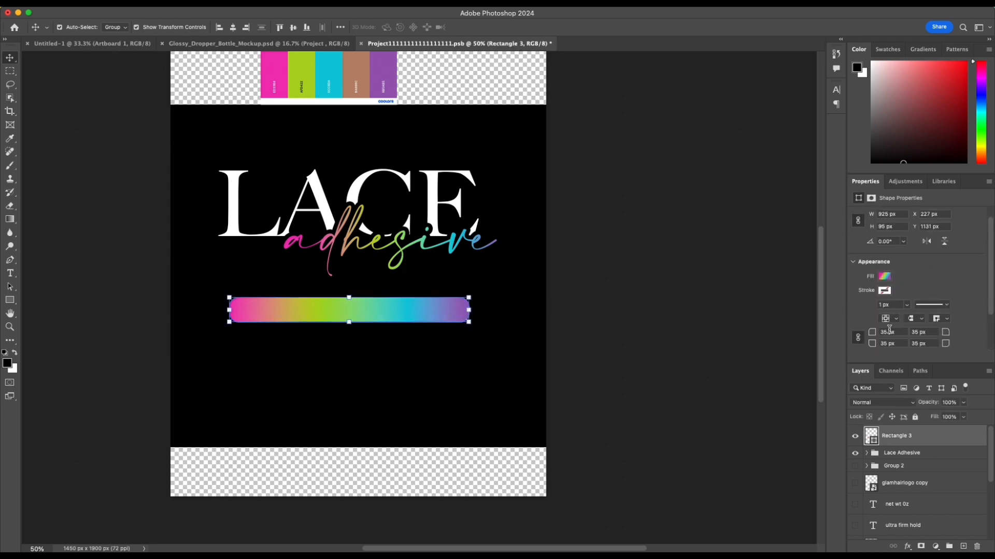
text(50)
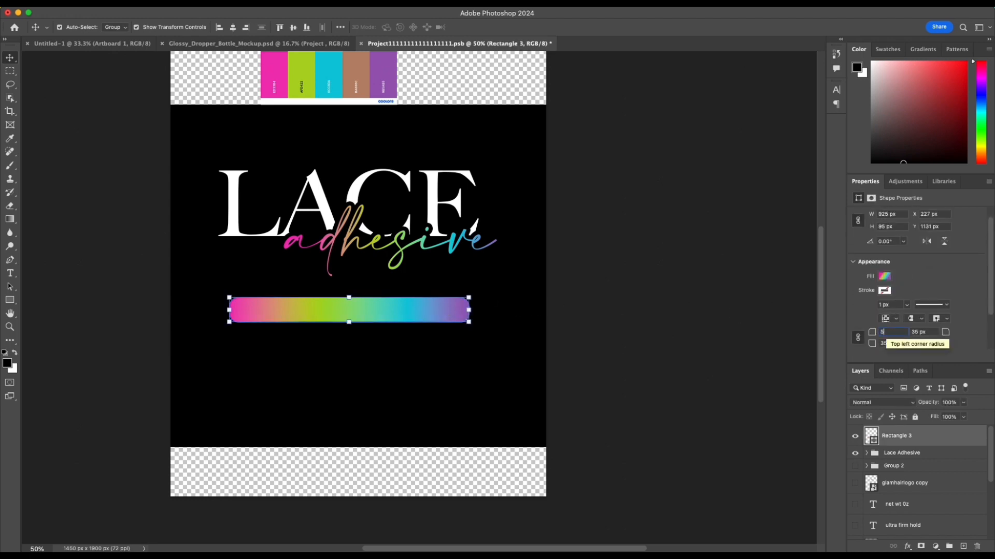
key(Return)
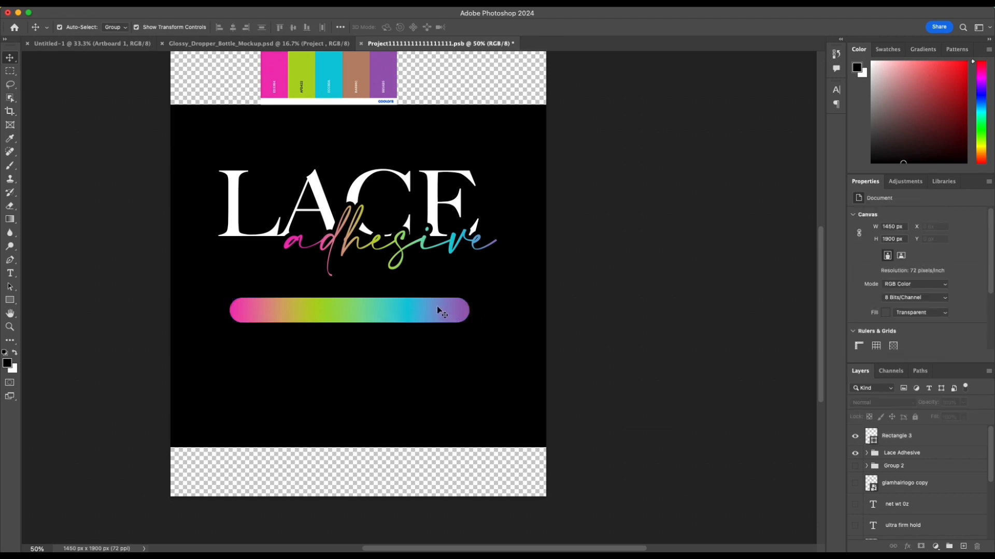
Step: Scale the gradient bar down to about 92% slightly lower on the label and center it horizontally
drag(437, 309, 449, 336)
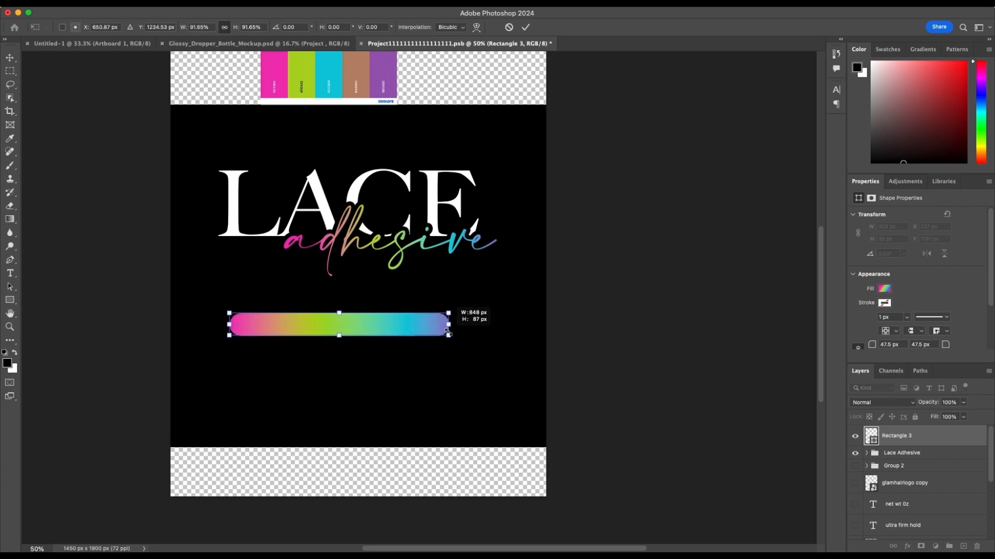
click(525, 27)
click(233, 28)
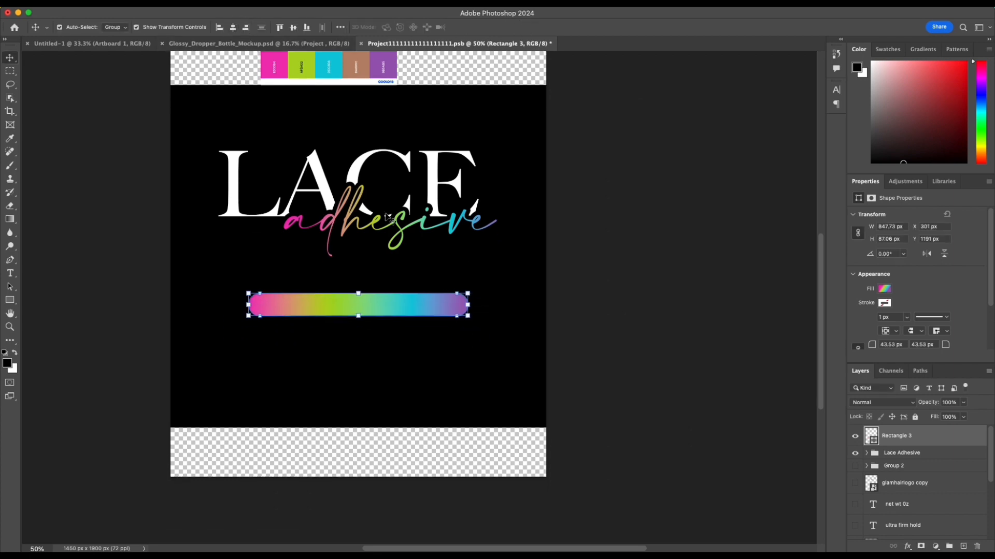
Step: Move the centered gradient bar up slightly toward the lettering, to about Y 1167 px, and deselect it
drag(391, 310, 389, 303)
click(612, 289)
click(368, 301)
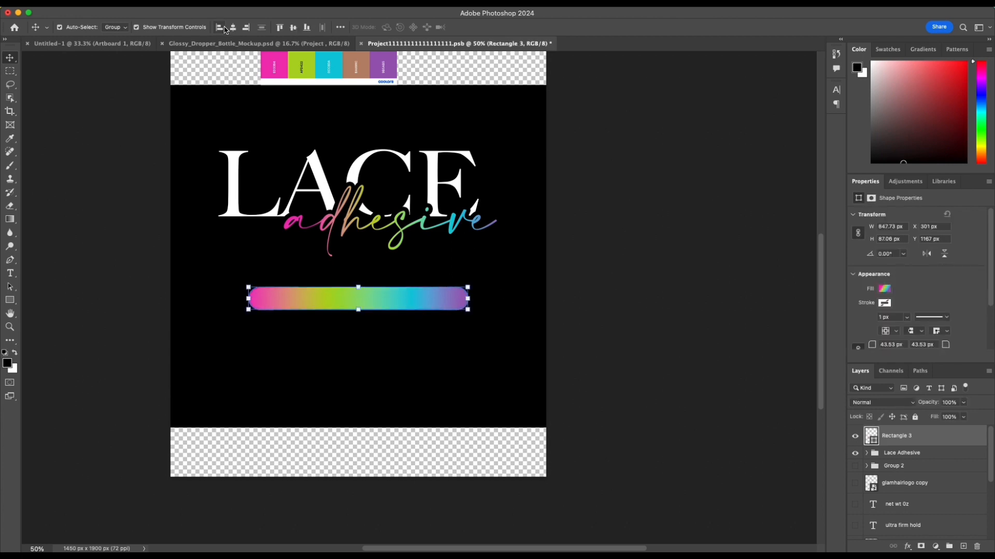
click(598, 226)
scroll(356, 331, left, 3)
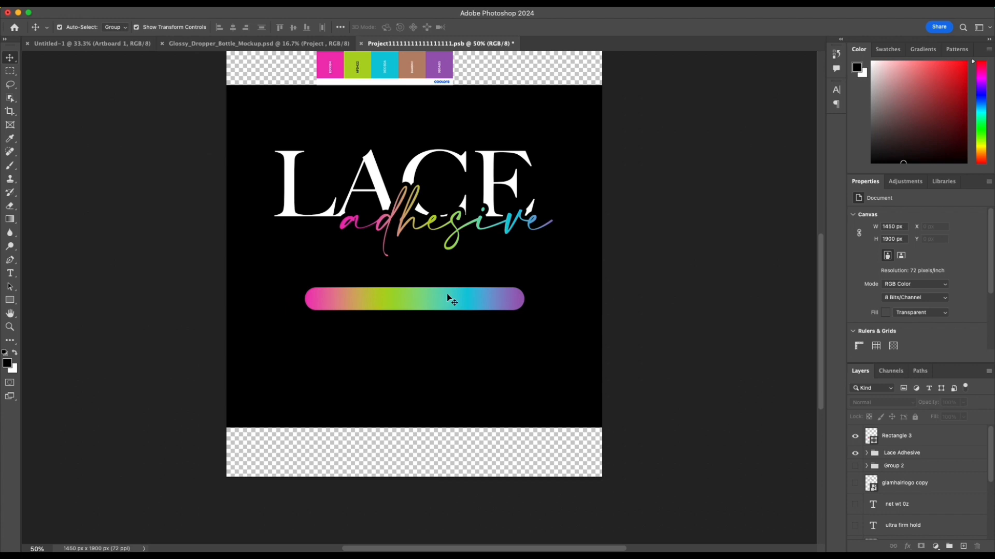
Step: Add the text "Ultra Firm hold" over the gradient bar and set its font to Akira Expanded
key(t)
click(353, 304)
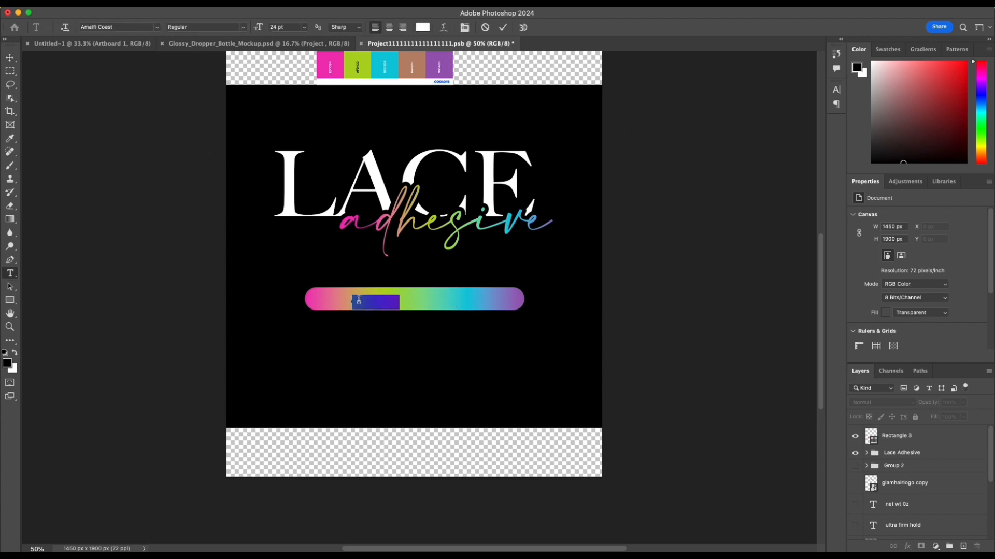
text(H)
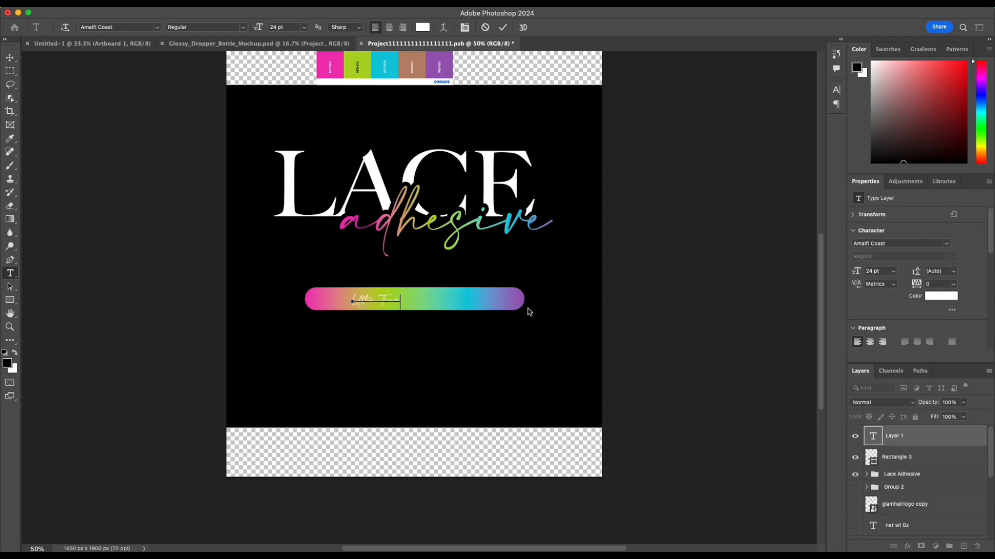
click(503, 27)
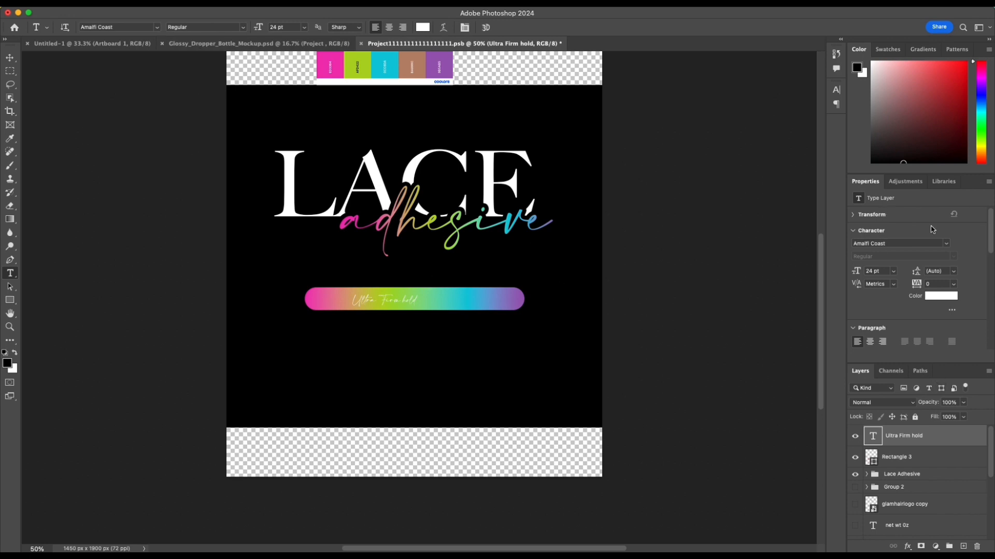
click(948, 243)
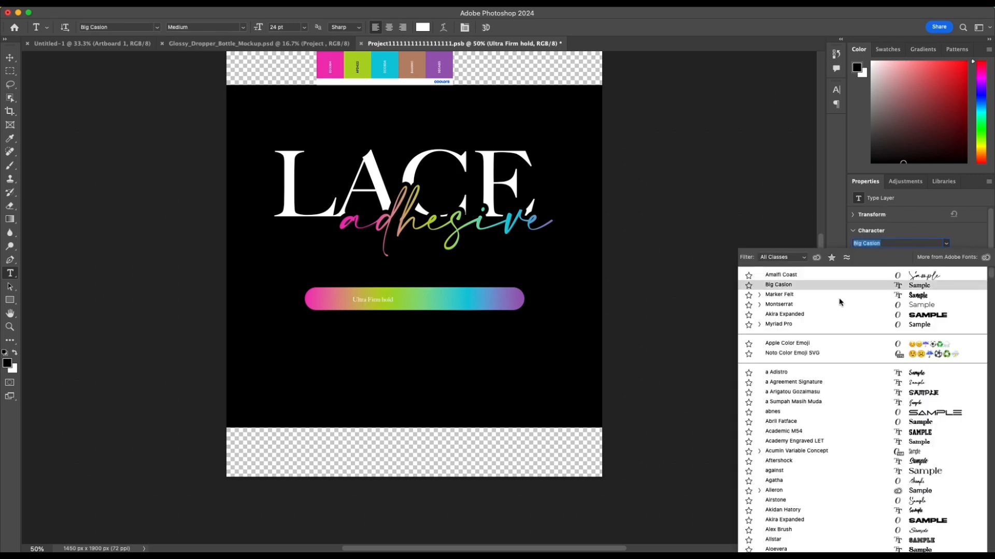
click(828, 314)
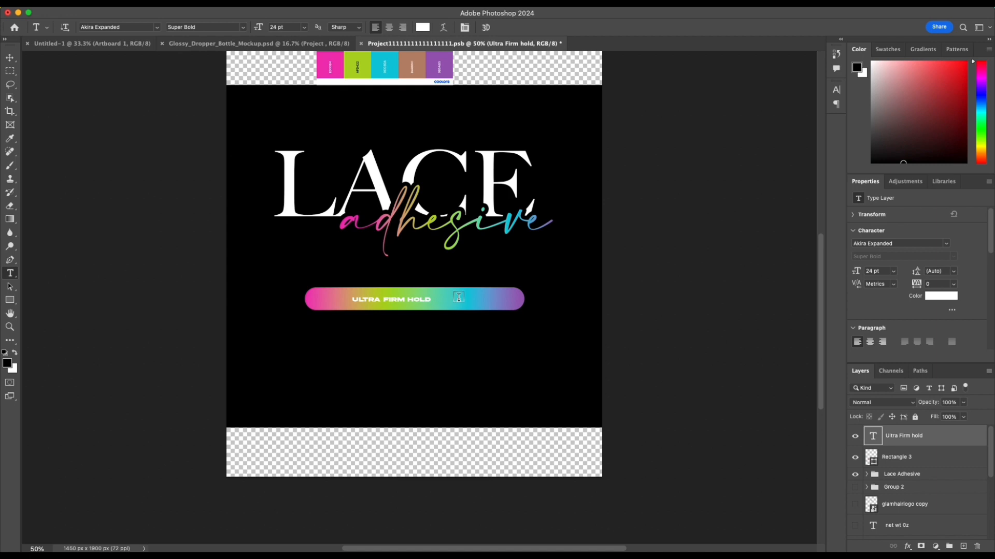
Step: Enlarge the "Ultra Firm hold" text to about 54 pt and center it horizontally on the label
click(12, 59)
drag(432, 303, 502, 310)
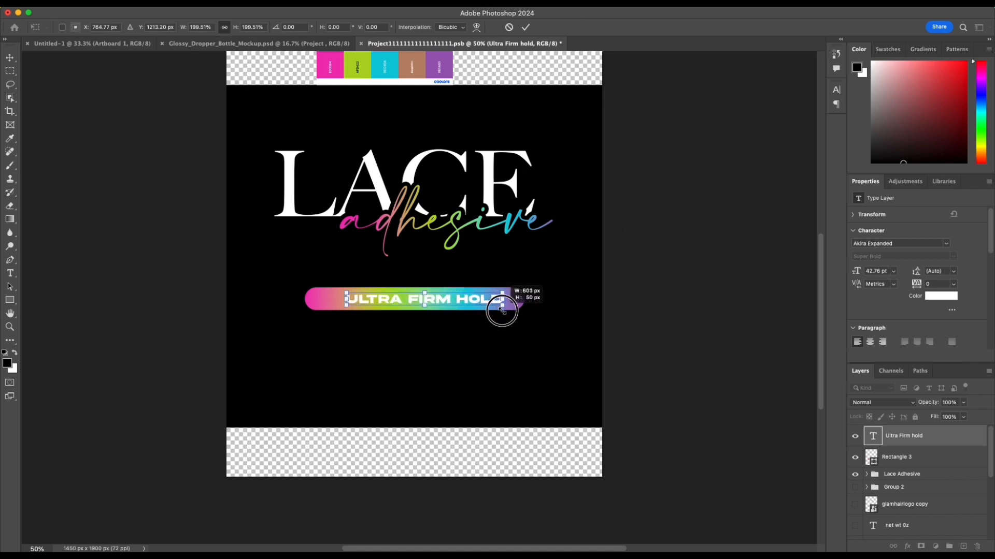
click(525, 27)
click(233, 29)
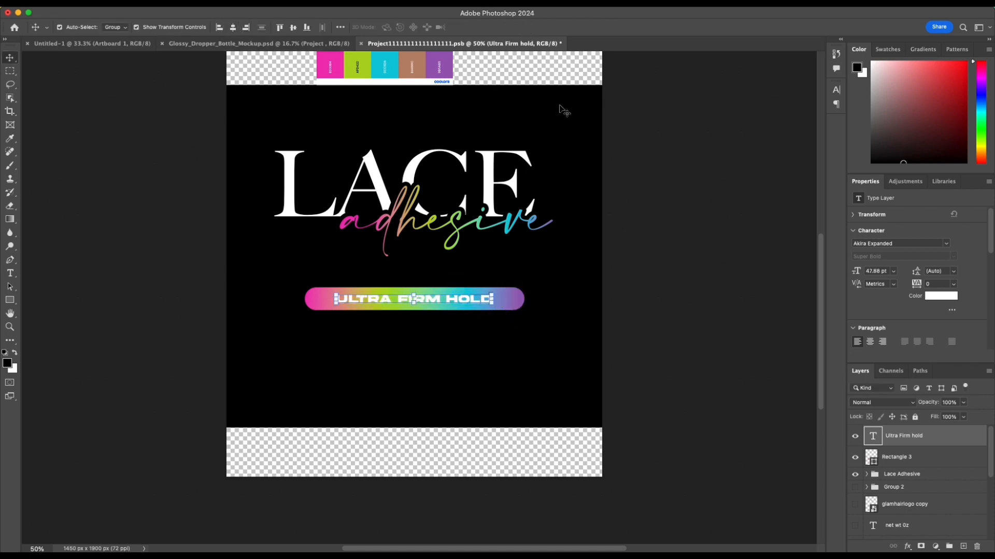
drag(496, 309, 513, 309)
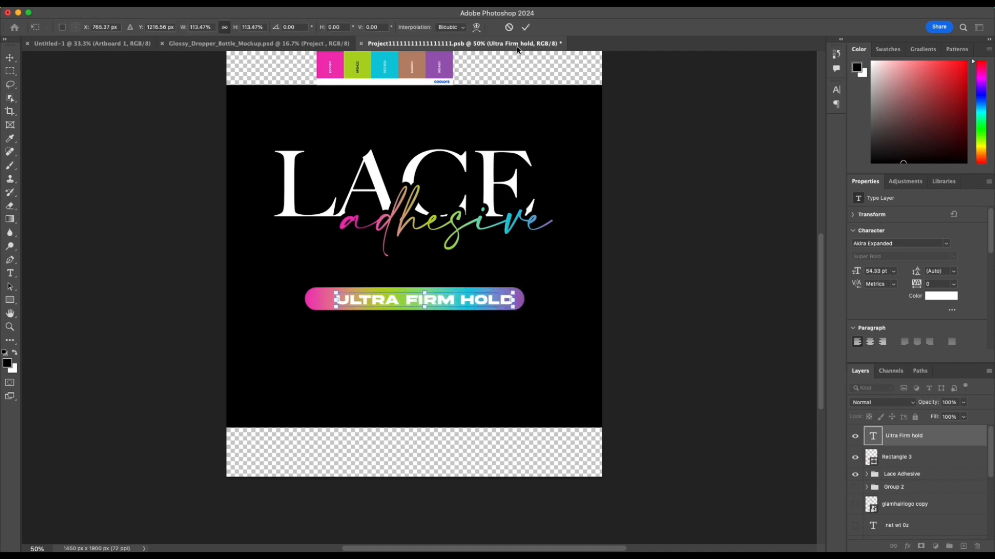
click(526, 27)
click(233, 27)
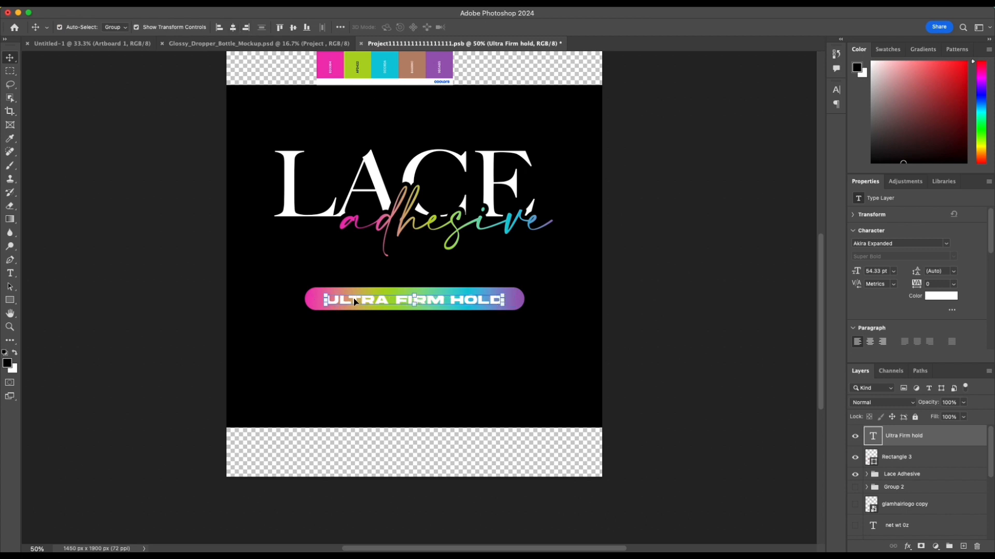
Step: Select the gradient bar together with its text, set Auto-Select to Layer, and align their vertical centers
shift+click(321, 298)
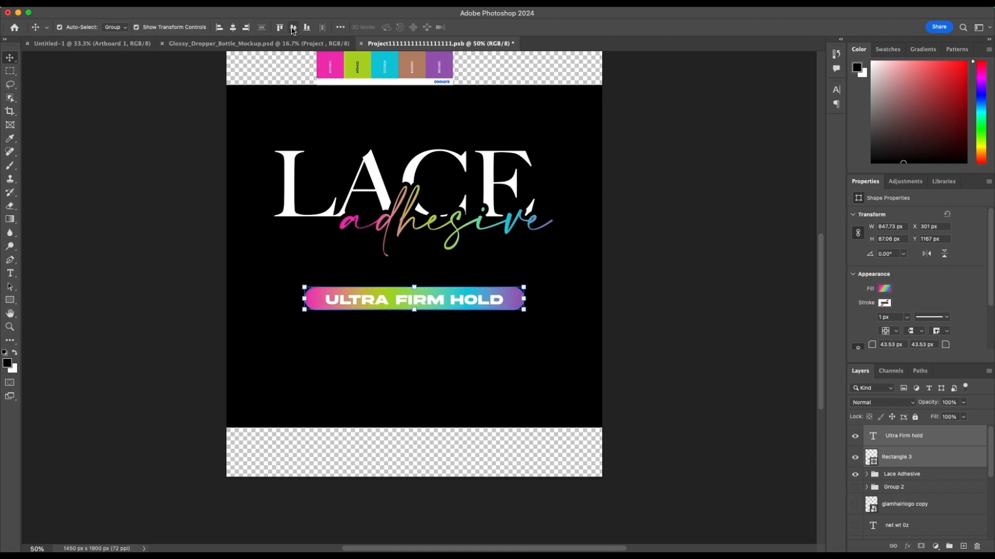
click(293, 28)
key(cmd+z)
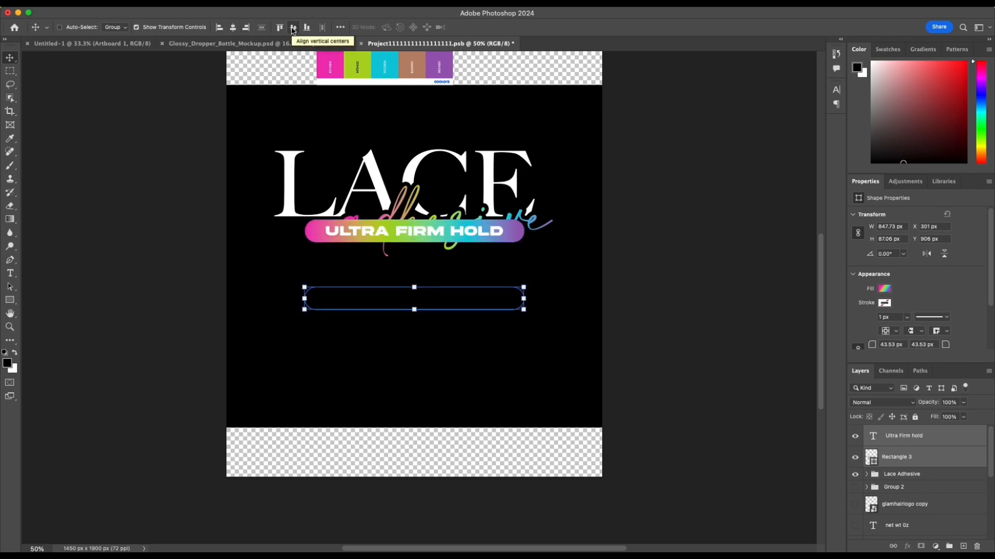
click(115, 27)
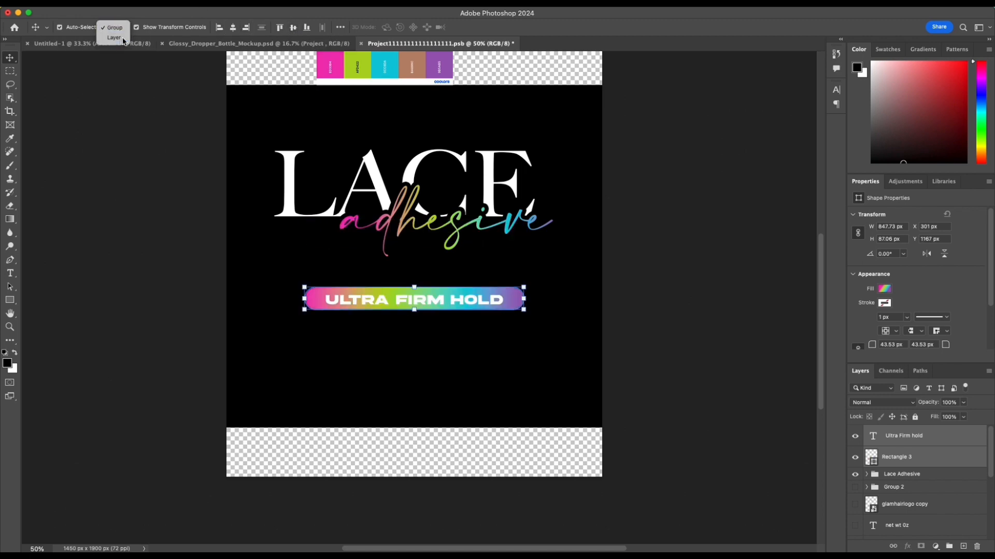
click(114, 37)
click(293, 28)
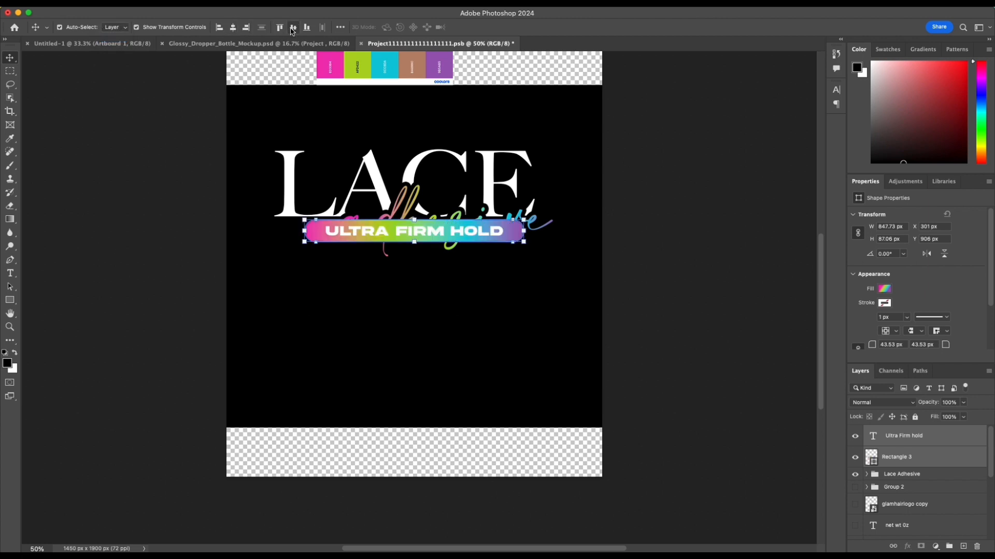
Step: Set the alignment reference for the selected text and bar to Selection
click(340, 27)
click(367, 122)
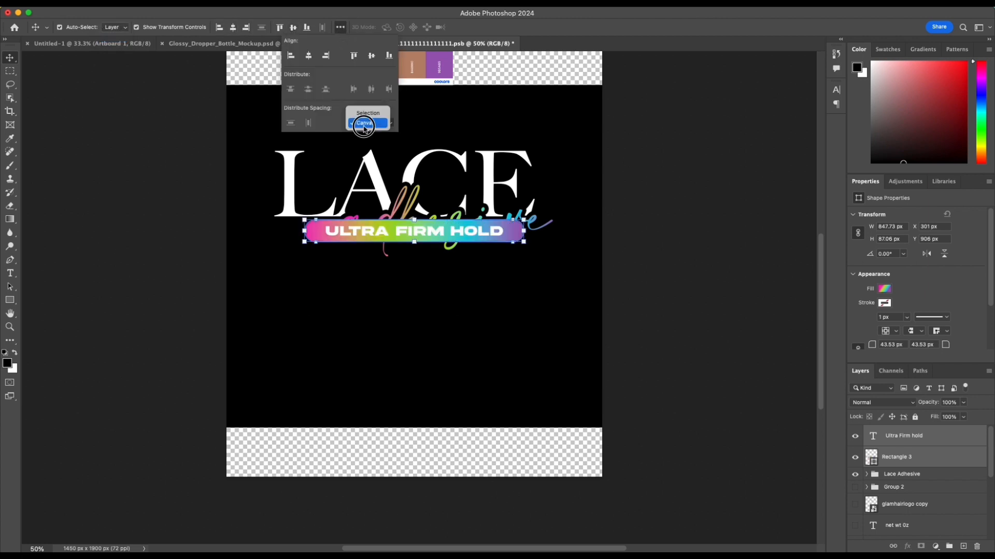
click(365, 116)
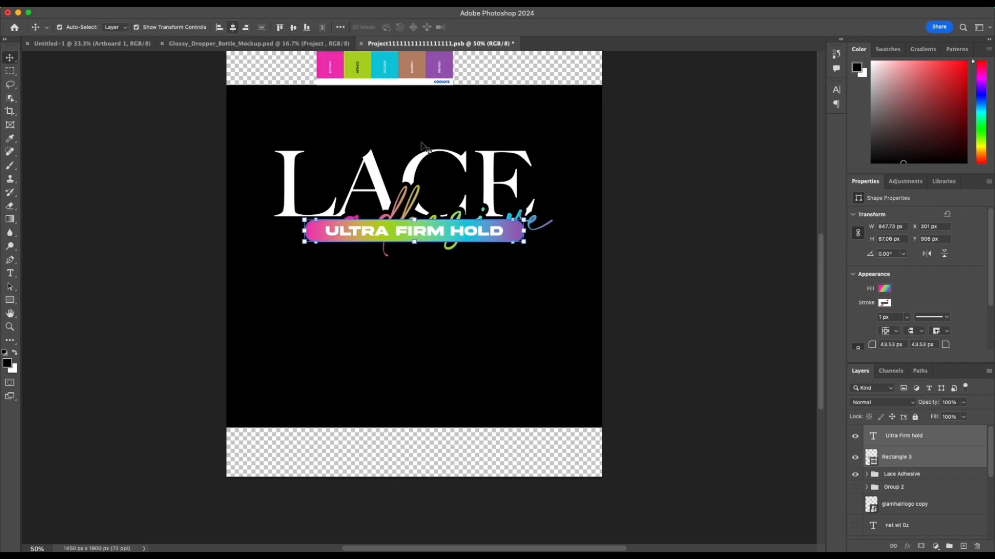
Step: Move the bar and its text down below the "adhesive" lettering and scale both to about 85%
key(shift+Down)
key(shift+Down)
key(shift+Down)
key(shift+Down)
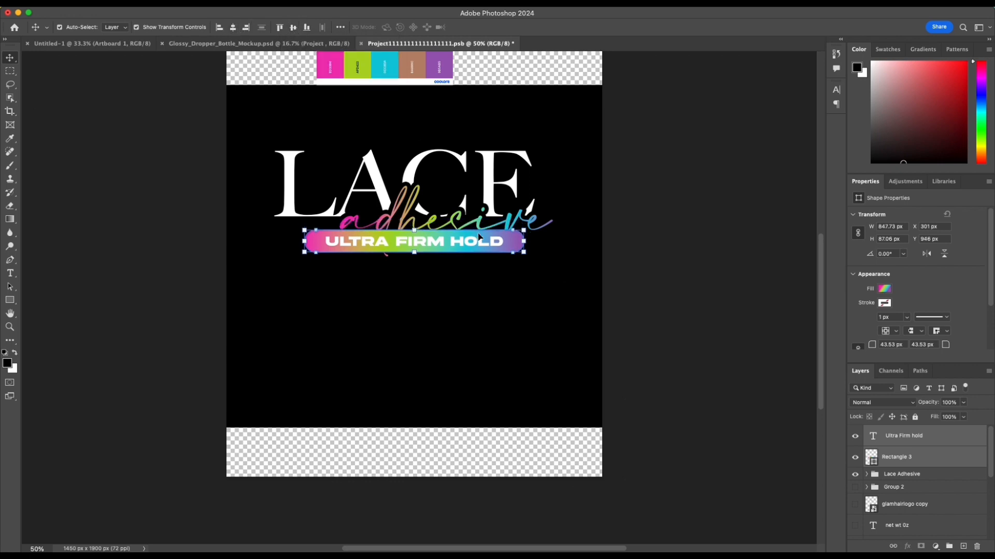
drag(503, 246, 503, 312)
drag(299, 298, 337, 305)
mouse_move(403, 314)
mouse_down()
mouse_move(364, 311)
mouse_move(388, 312)
mouse_up()
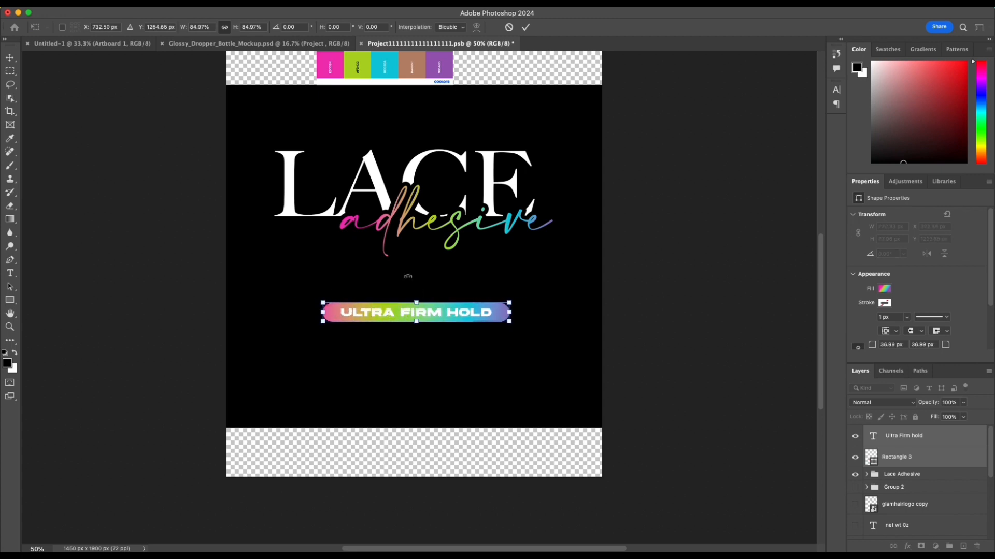
click(526, 27)
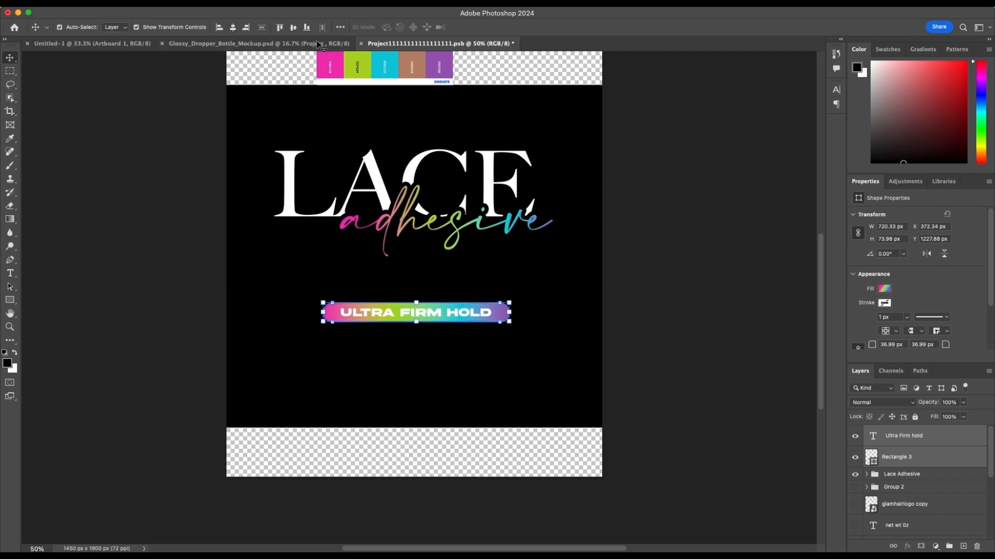
Step: Set the alignment reference to Canvas, center the bar and its text horizontally, and deselect them
click(340, 27)
click(365, 123)
click(368, 135)
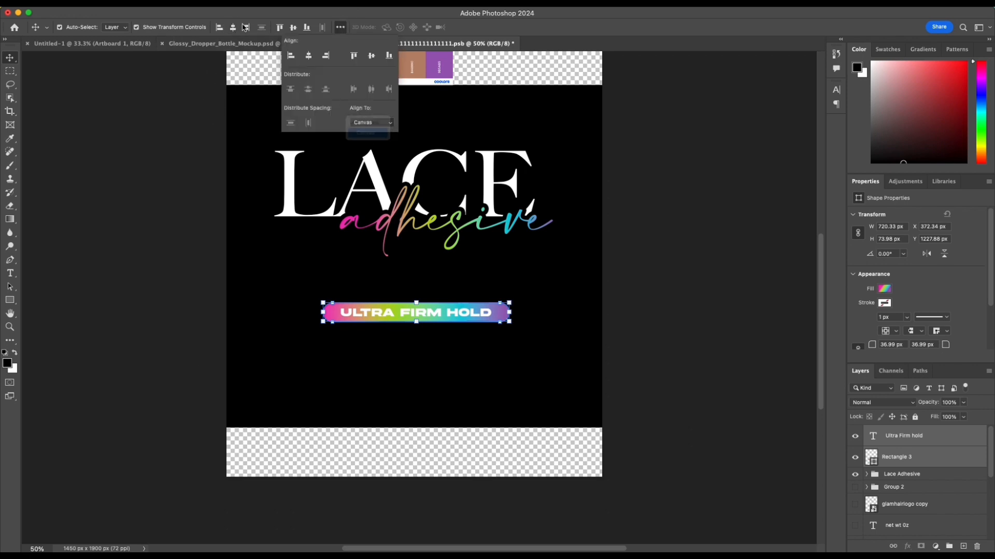
click(233, 28)
click(565, 268)
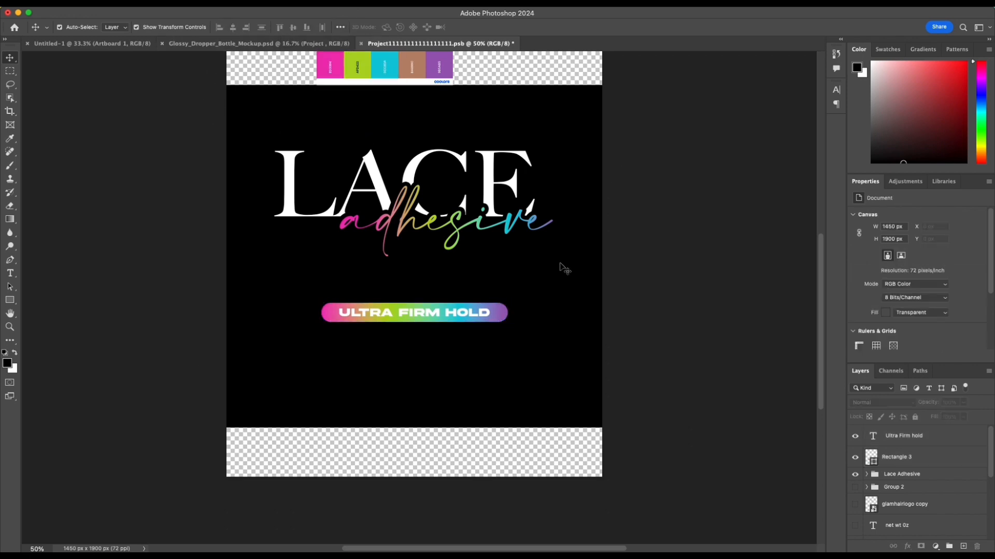
Step: Change the color of the "Ultra Firm hold" text to the label background's black
click(477, 316)
click(471, 317)
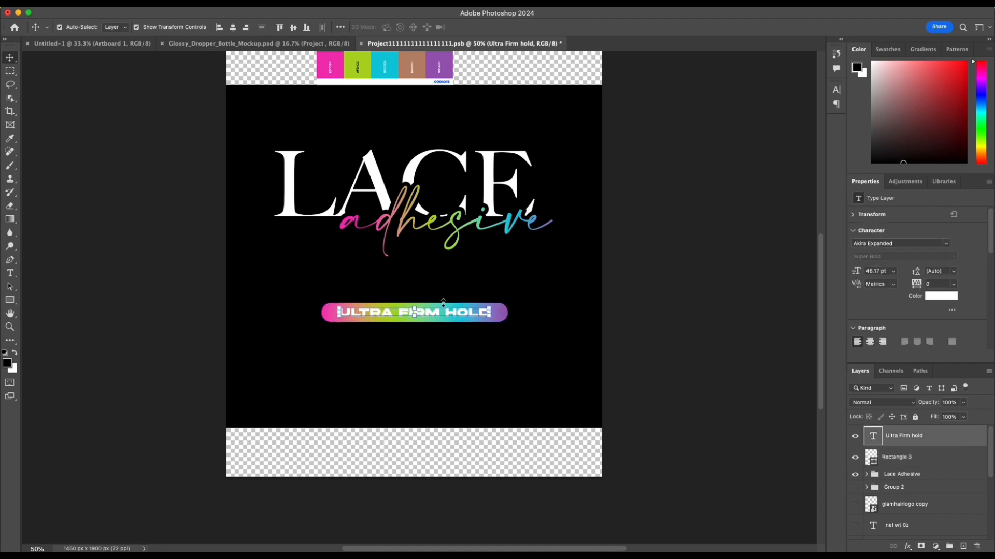
click(927, 298)
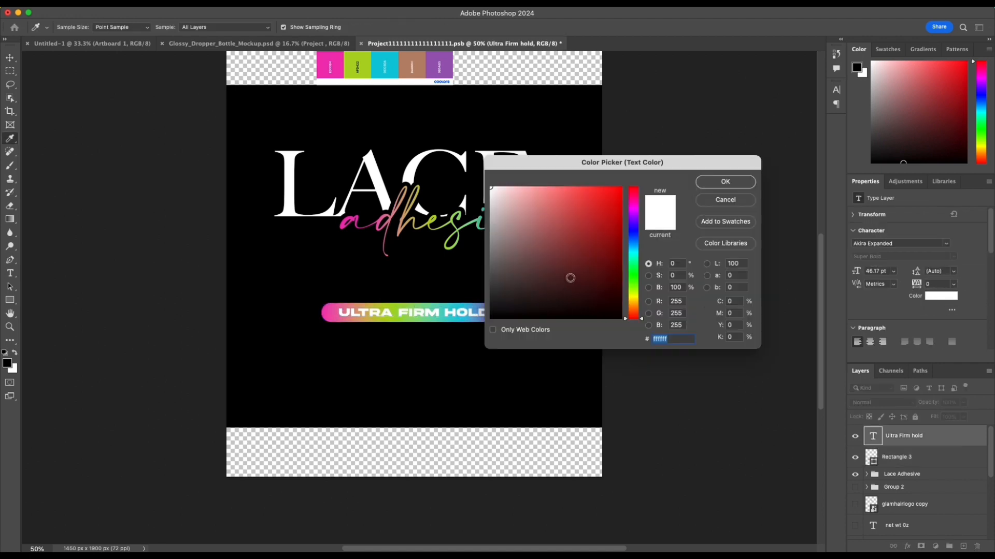
click(601, 399)
click(725, 182)
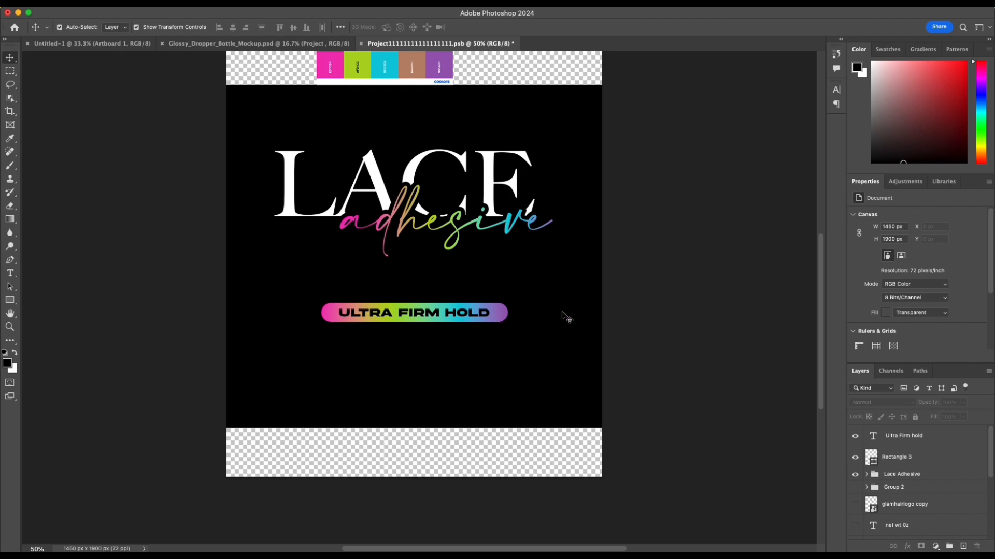
Step: Group the gradient bar with its text and name the group "Firm Hold"
click(340, 318)
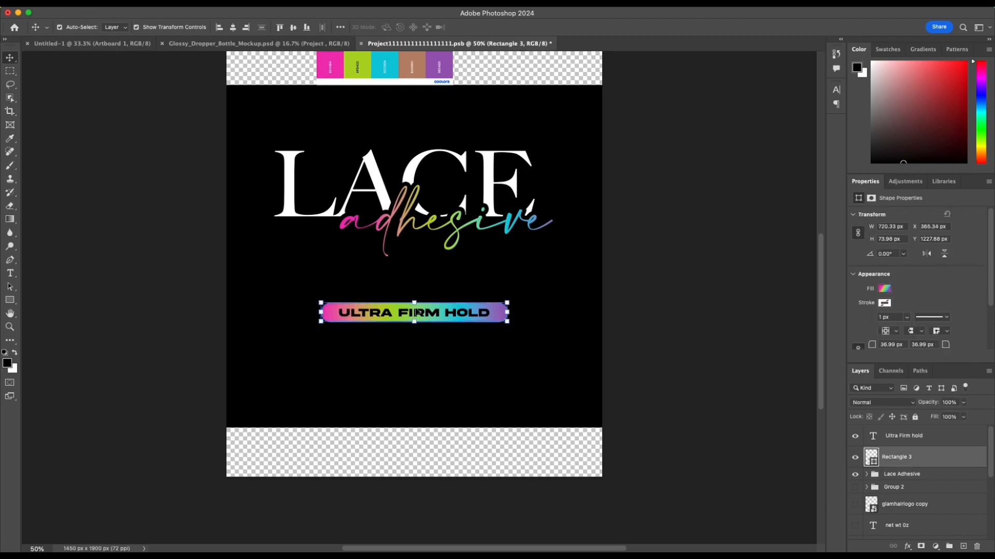
shift+click(437, 315)
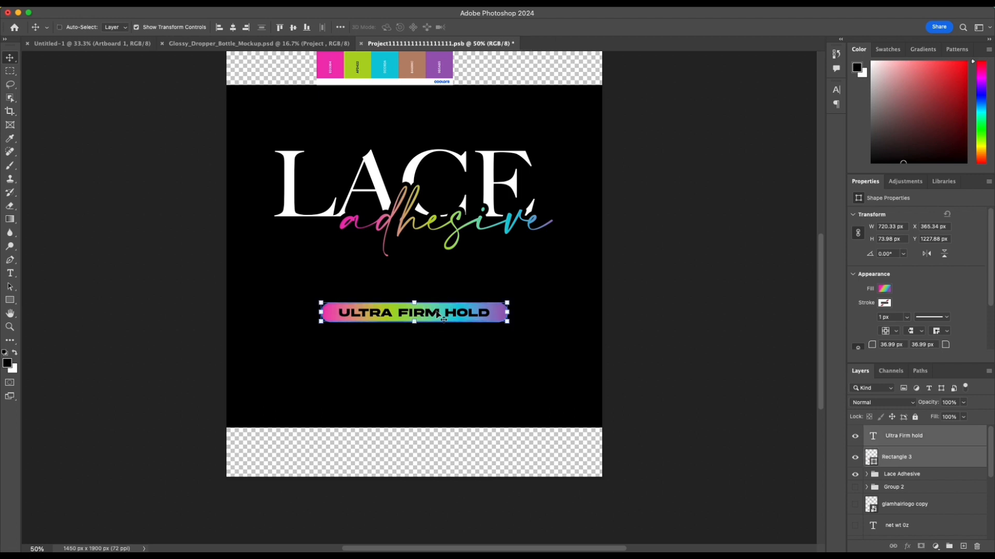
key(ctrl+g)
double_click(906, 433)
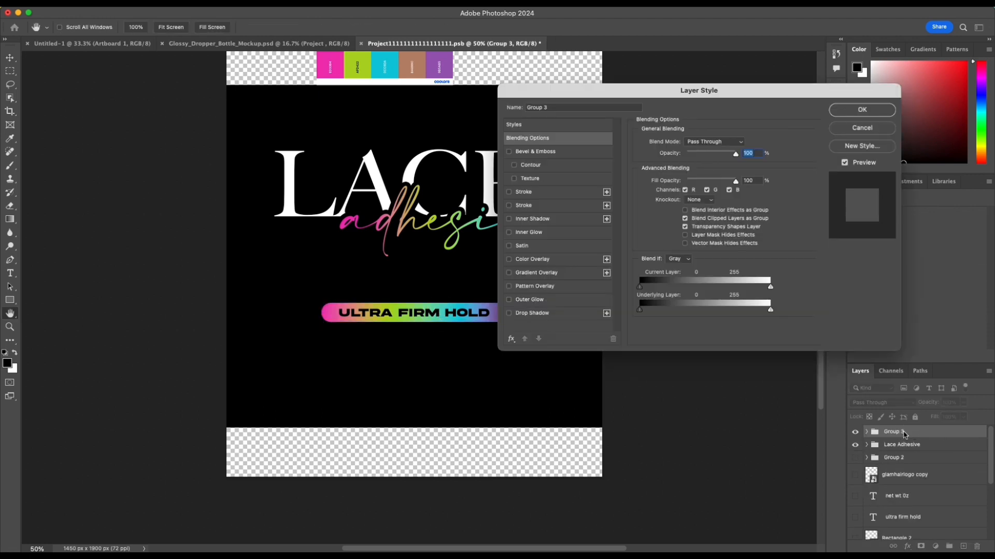
key(Escape)
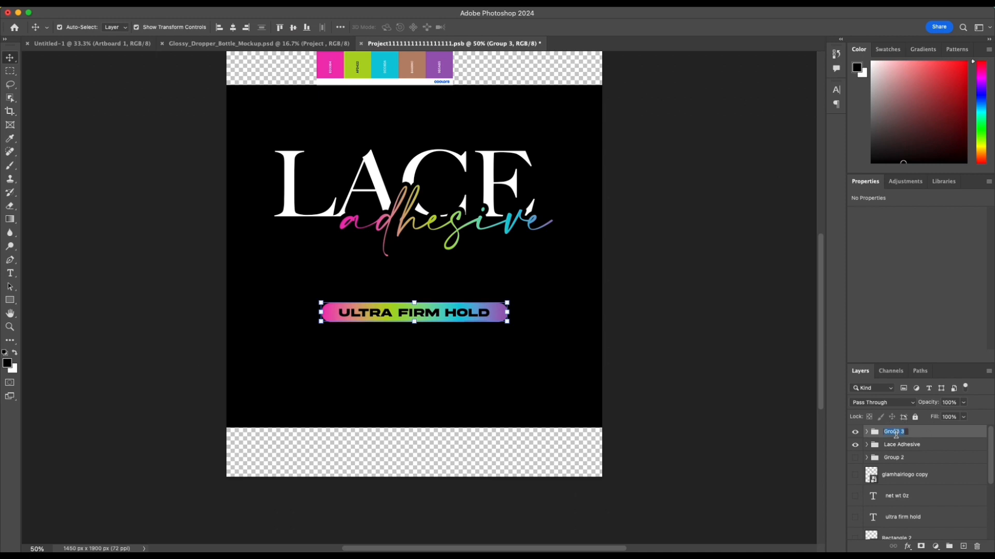
text(Firm Hold)
key(Return)
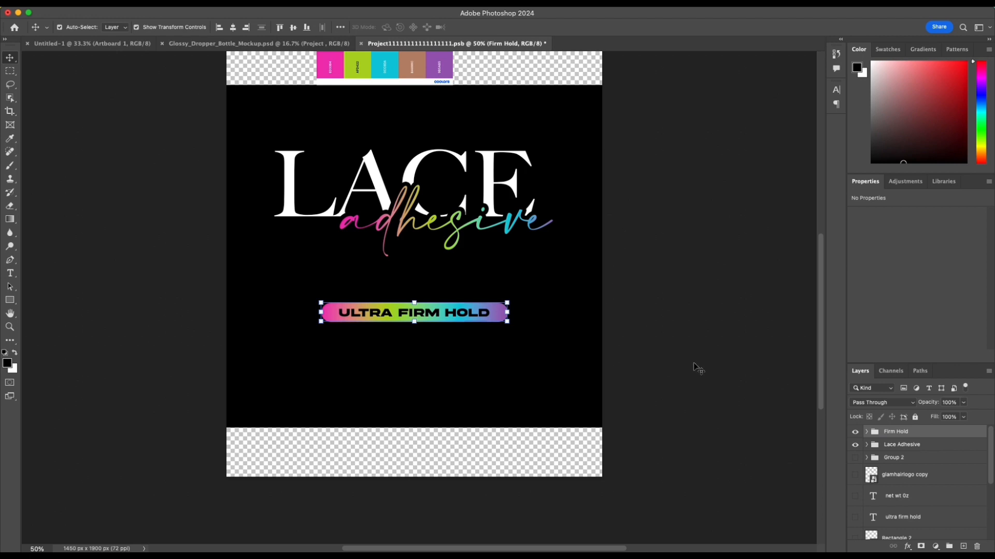
Step: Nudge the Firm Hold group up about 30 px toward the lettering and deselect it
key(shift+Up)
key(shift+Up)
key(shift+Up)
click(698, 241)
Step: Try moving the "adhesive" script text slightly lower under the "LACE" lettering, and undo the move
scroll(694, 240, up, 5)
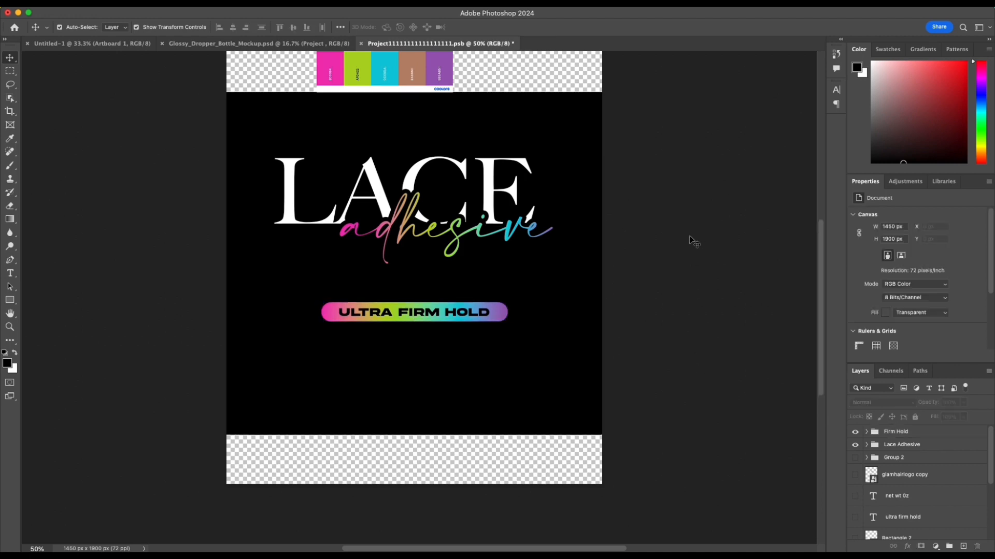
scroll(549, 285, down, 3)
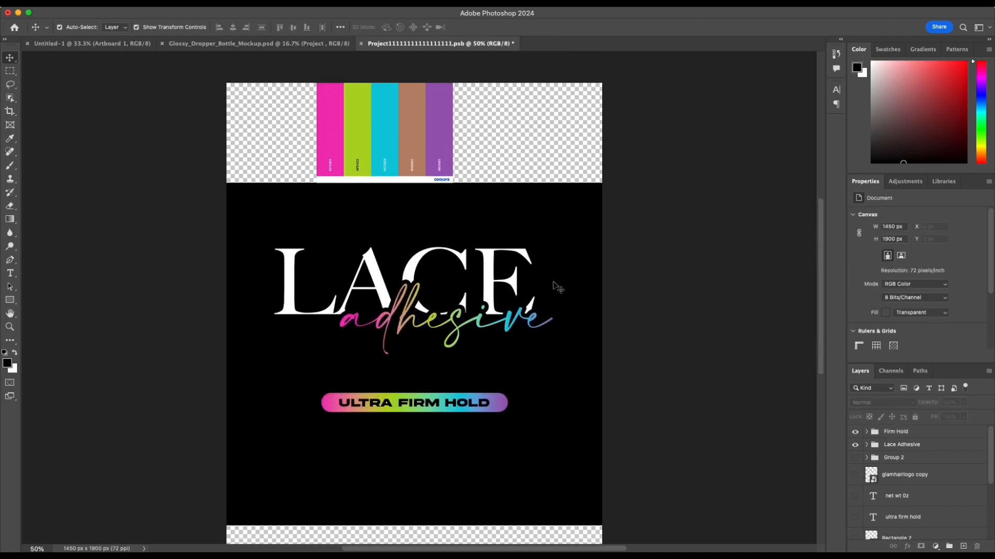
drag(412, 291, 413, 301)
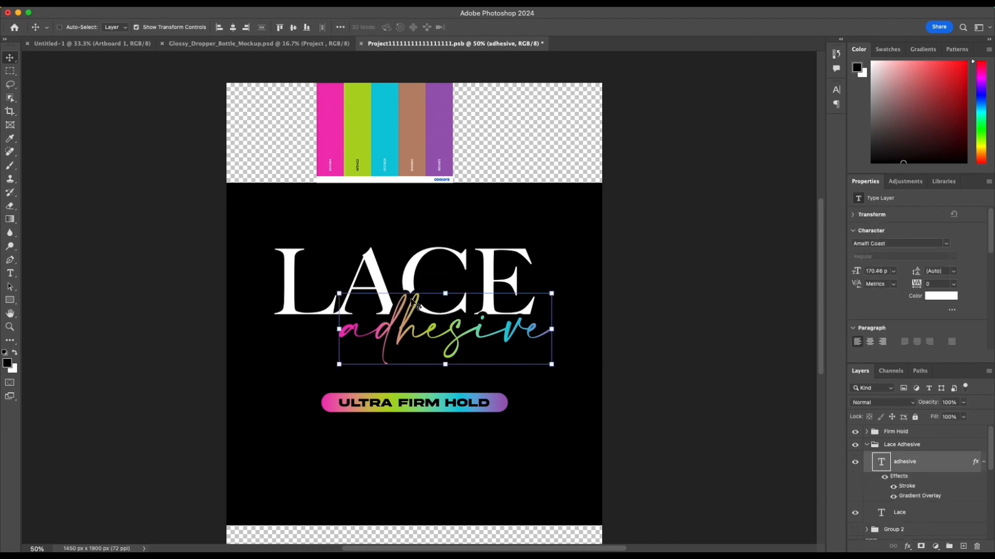
key(super+z)
Step: Find the GlamHair folder on the computer and place its glamhairlogo copy.png file into the label document
key(super+space)
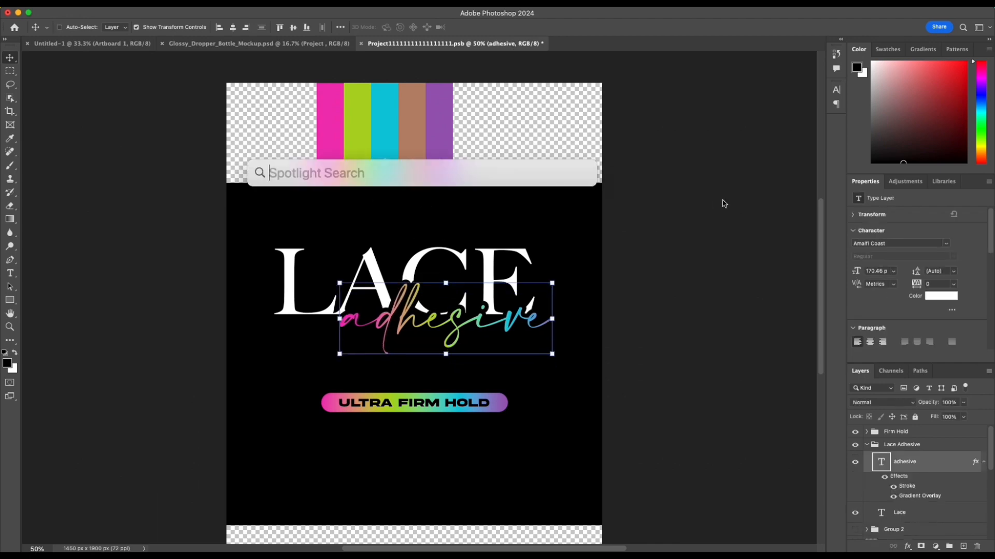
text(glamHair)
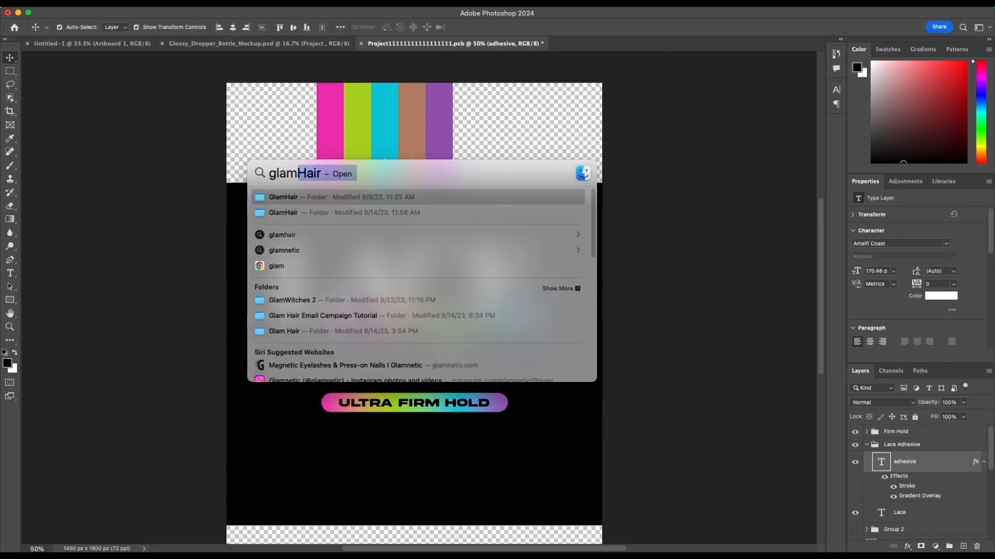
click(347, 197)
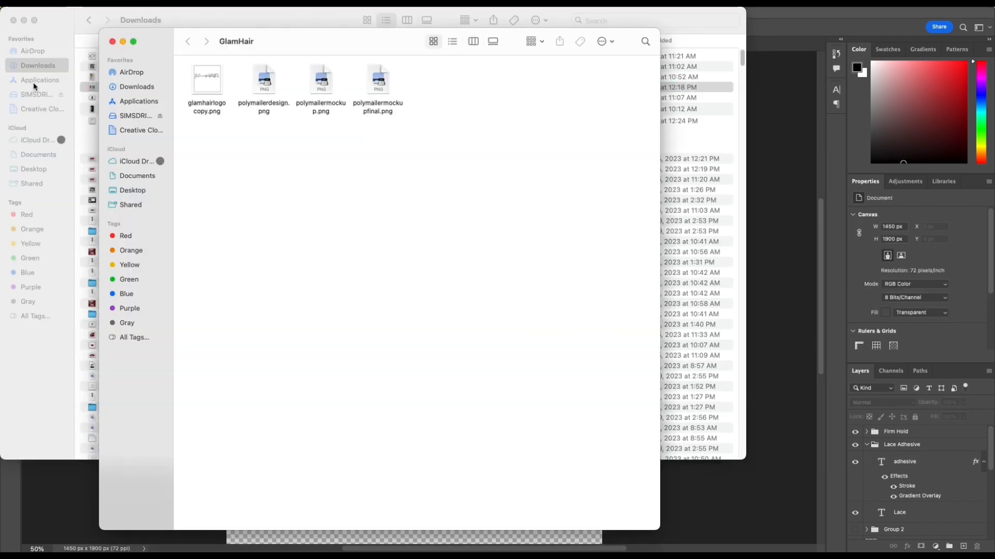
drag(217, 101, 737, 497)
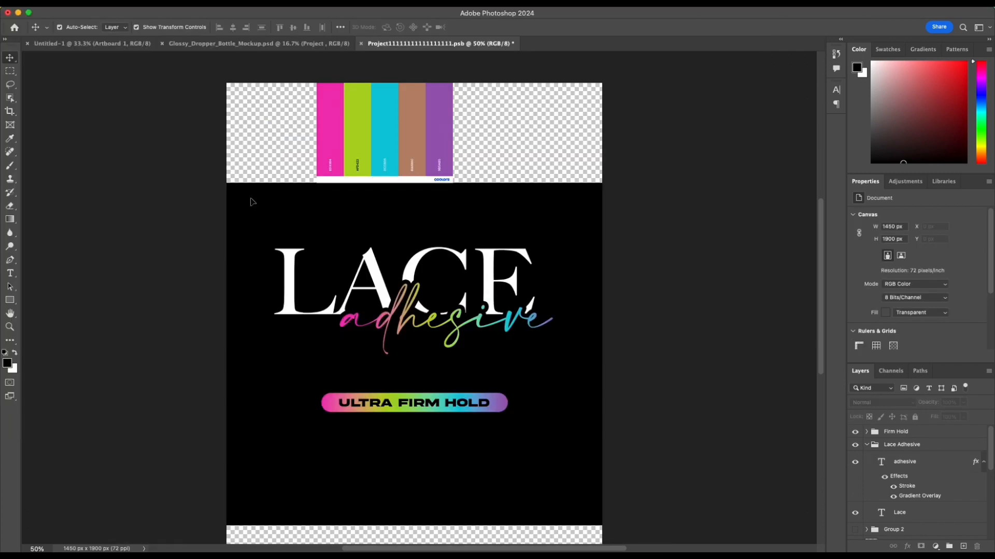
Step: Scale the placed glamHAIR logo down to about 24.58% and position it centered above the "LACE" lettering
drag(227, 126, 474, 374)
drag(528, 414, 407, 215)
click(509, 27)
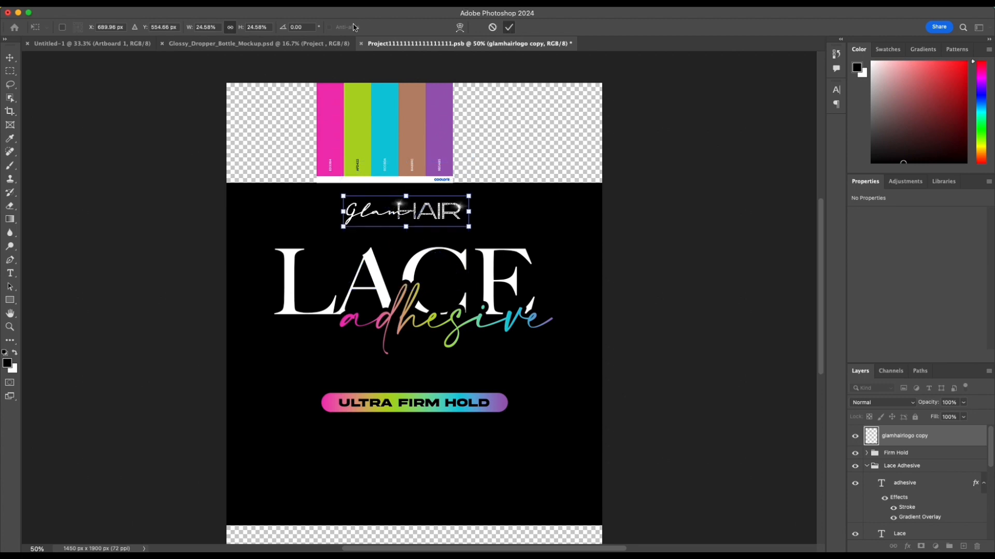
click(720, 267)
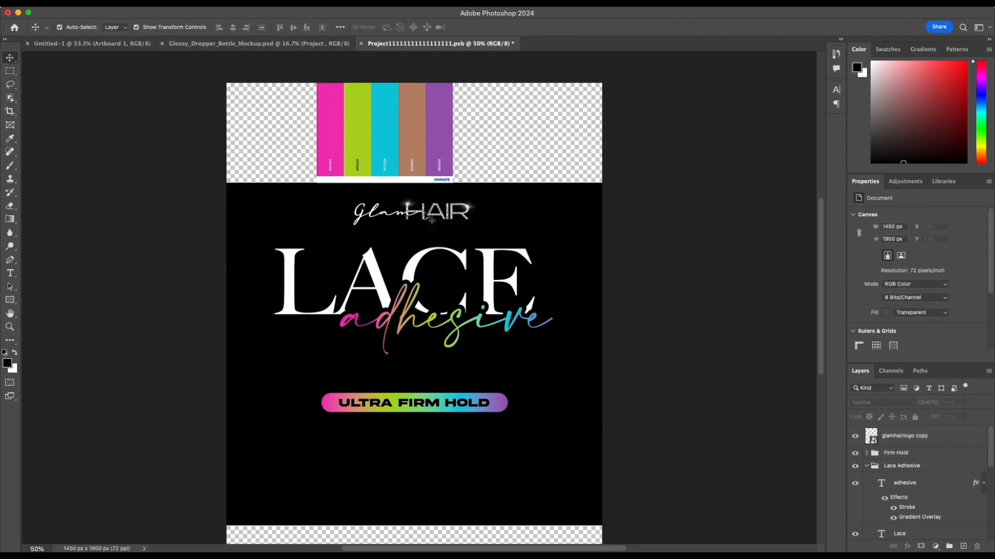
drag(423, 210, 423, 215)
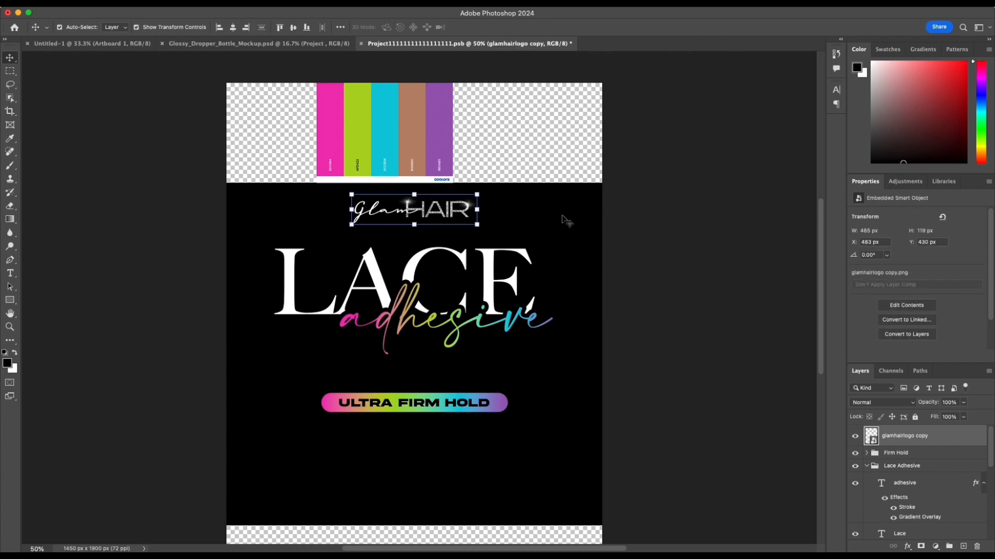
Step: Add a Gradient Overlay with the linear neon gradient to the glamHAIR logo layer
double_click(934, 444)
click(545, 274)
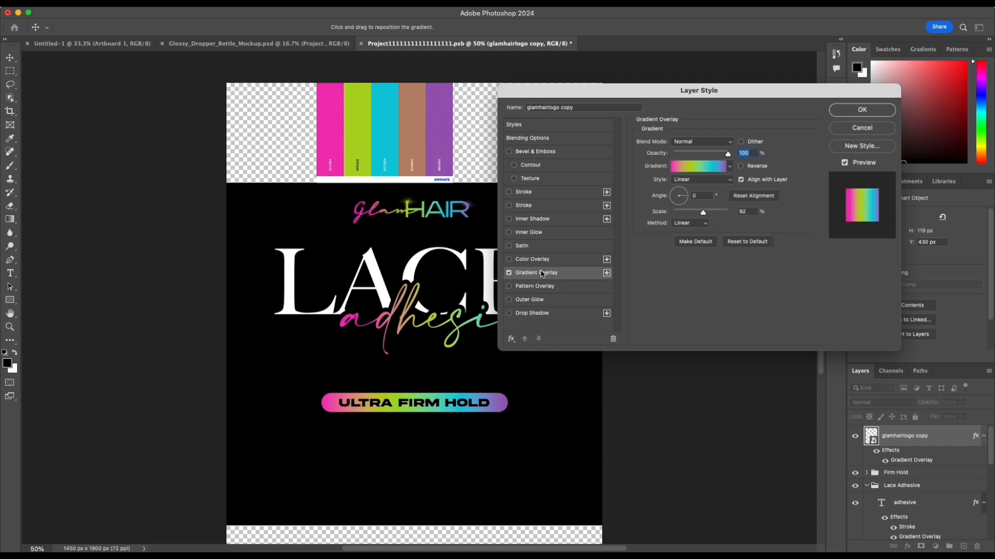
click(881, 108)
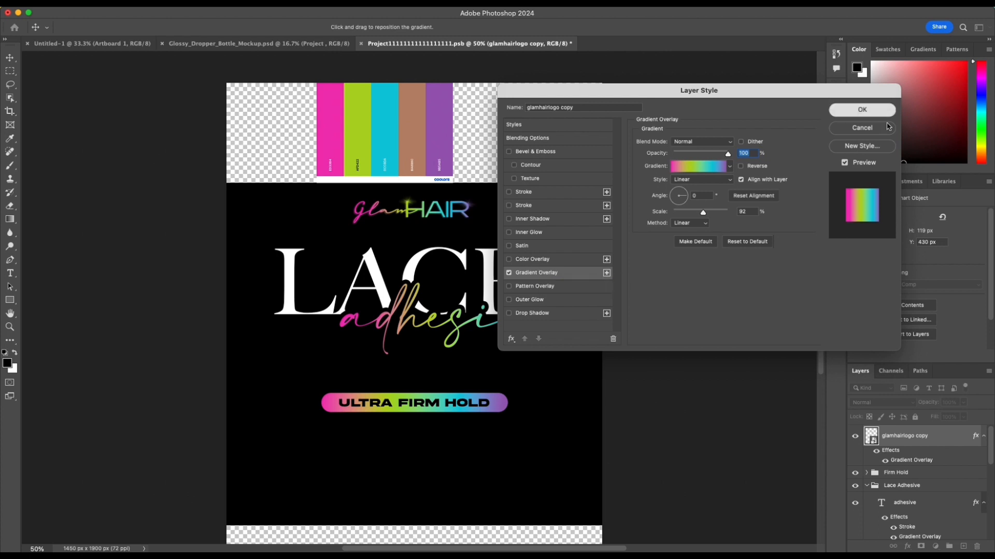
Step: Shrink the glamHAIR logo to about 18.54%, center it horizontally on the canvas, and deselect it
drag(477, 226, 443, 213)
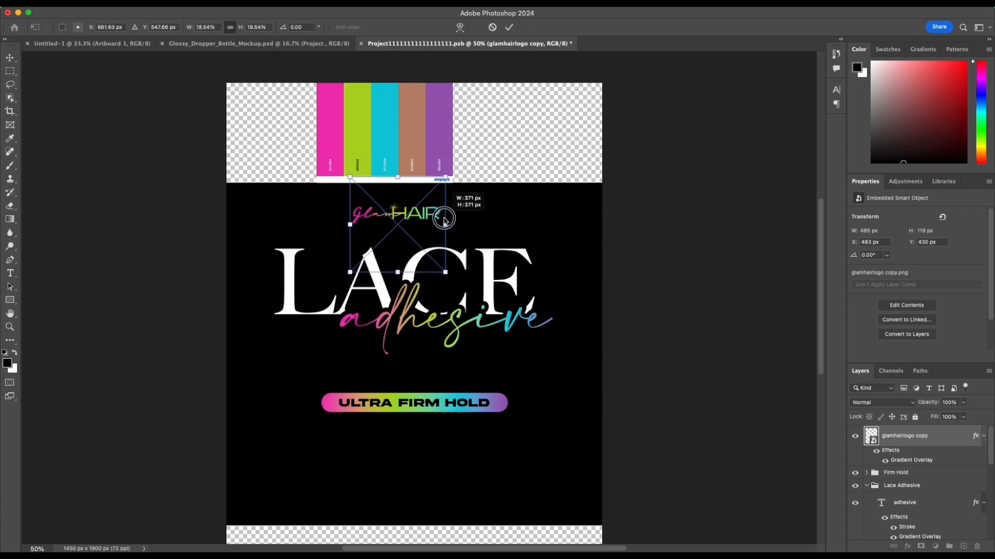
click(517, 27)
click(233, 30)
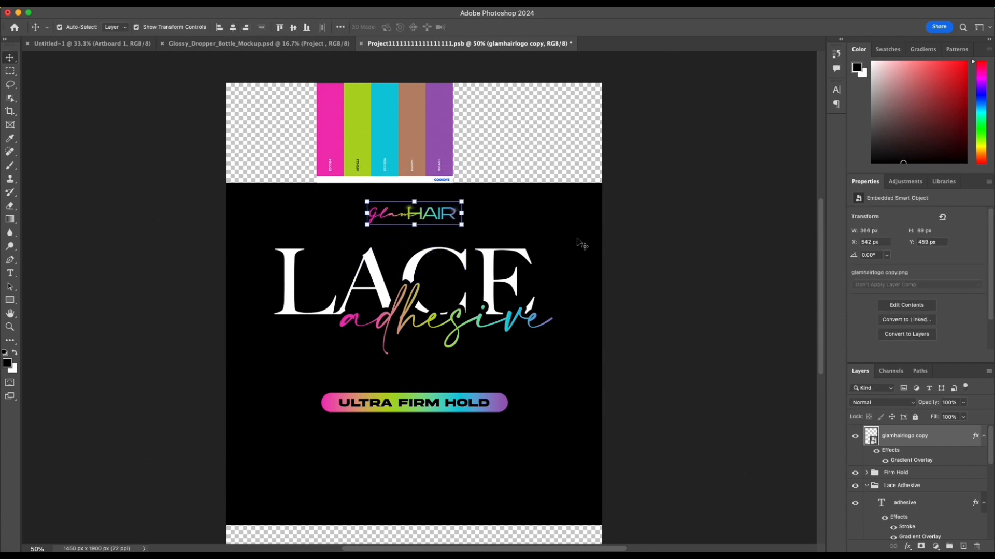
click(621, 243)
Step: Select the "LACE" and "adhesive" lettering together and nudge both down about 30 px, away from the logo
drag(256, 276, 488, 359)
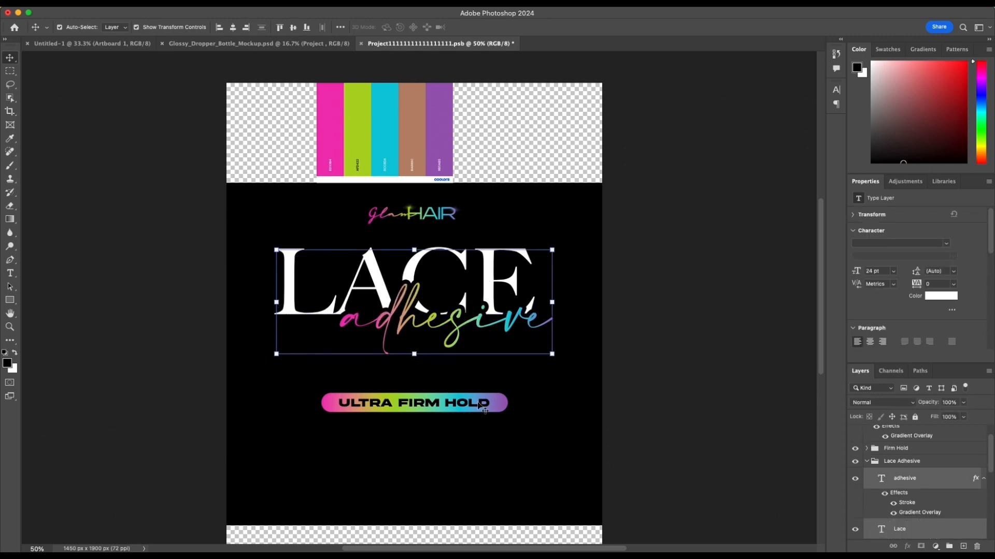
key(shift+Down)
key(shift+Down)
key(shift+Down)
key(shift+Down)
drag(406, 447, 383, 415)
scroll(570, 428, down, 2)
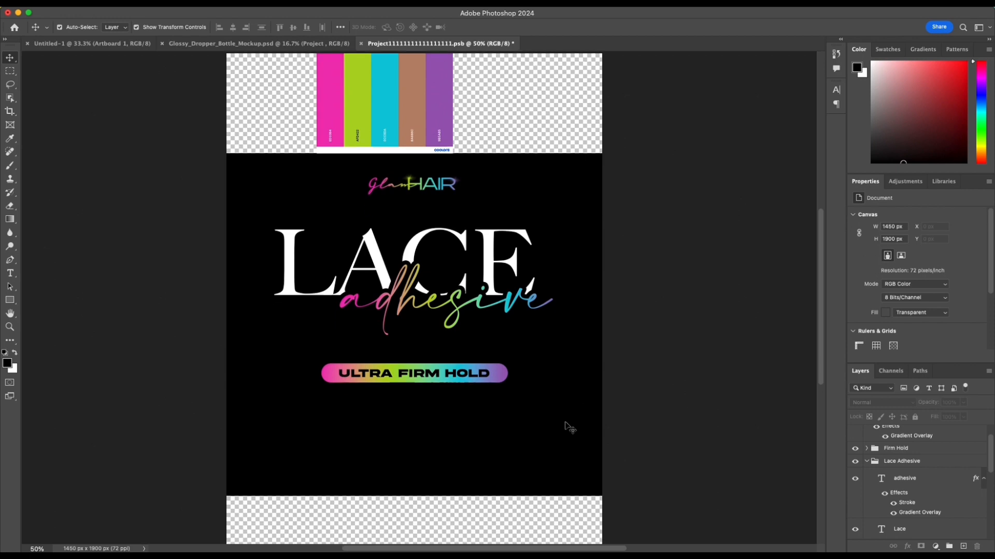
Step: Duplicate the "Ultra Firm hold" text just below the gradient bar and change the copy's color to white (ffffff)
click(473, 377)
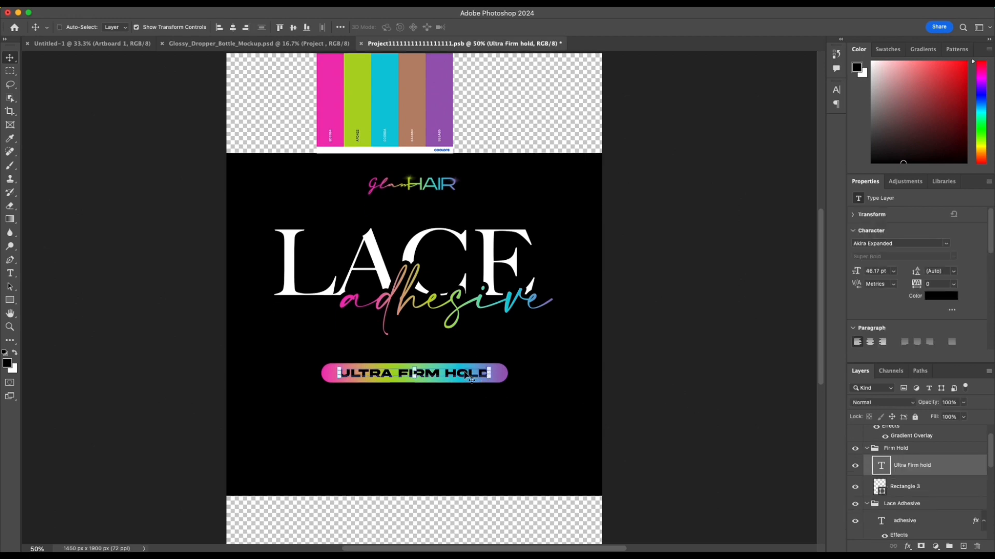
drag(471, 380, 467, 409)
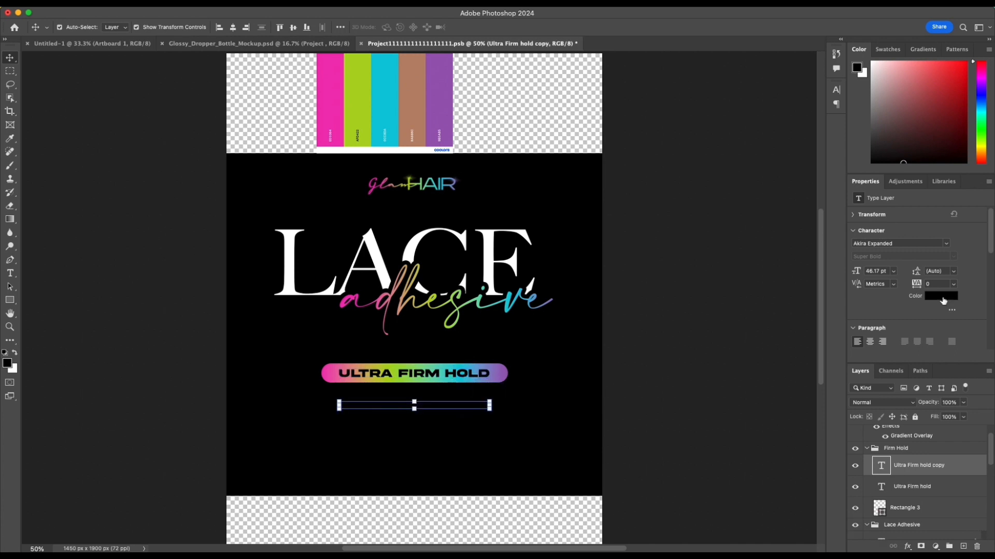
click(945, 297)
drag(585, 254, 477, 177)
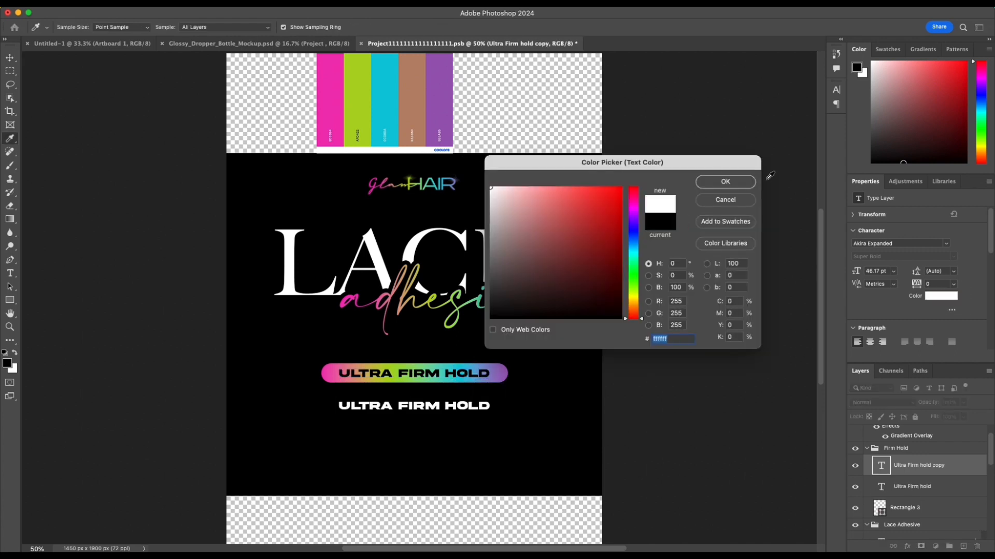
click(725, 182)
Step: Replace the wording of the white text copy with "INGRIEDIENTS"
click(408, 408)
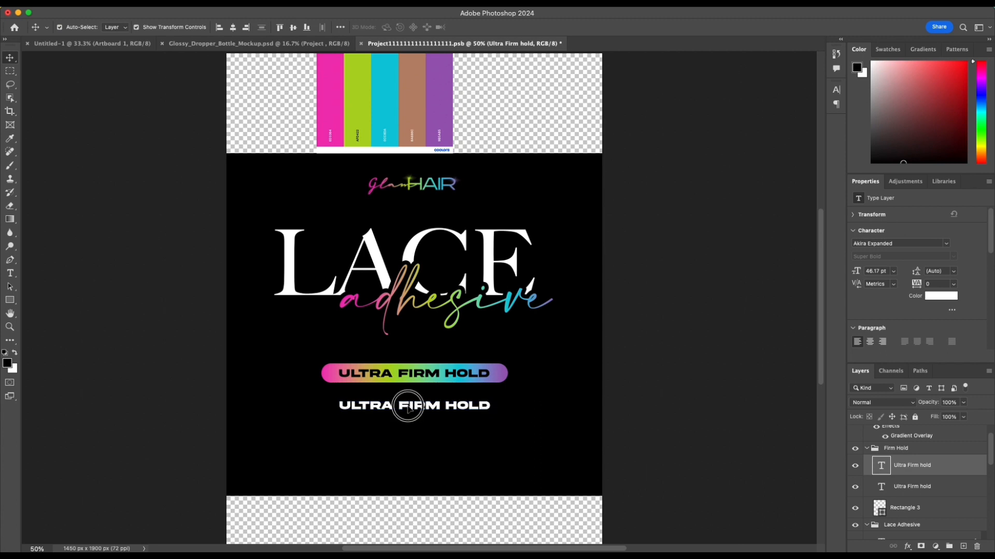
double_click(408, 407)
text(INGRI)
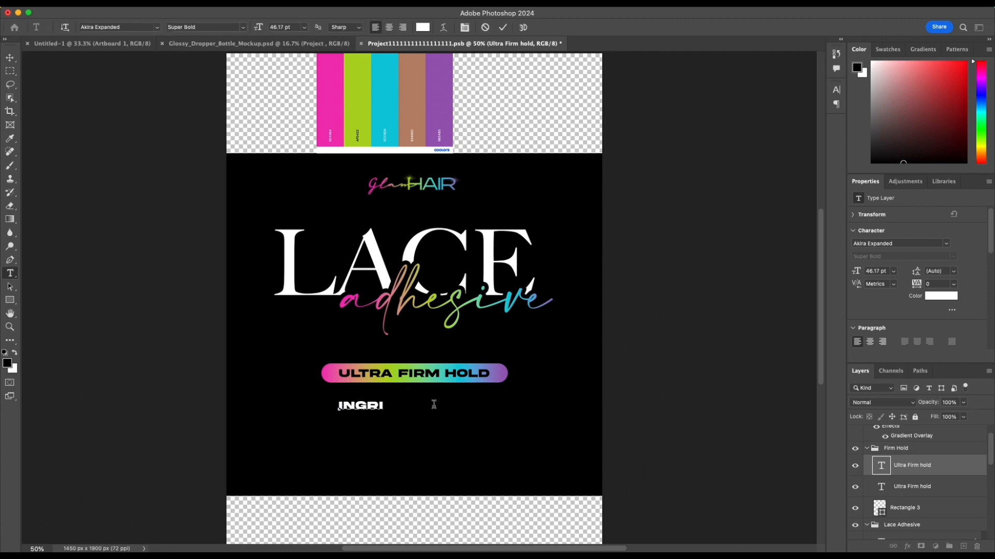
text(EDIENT)
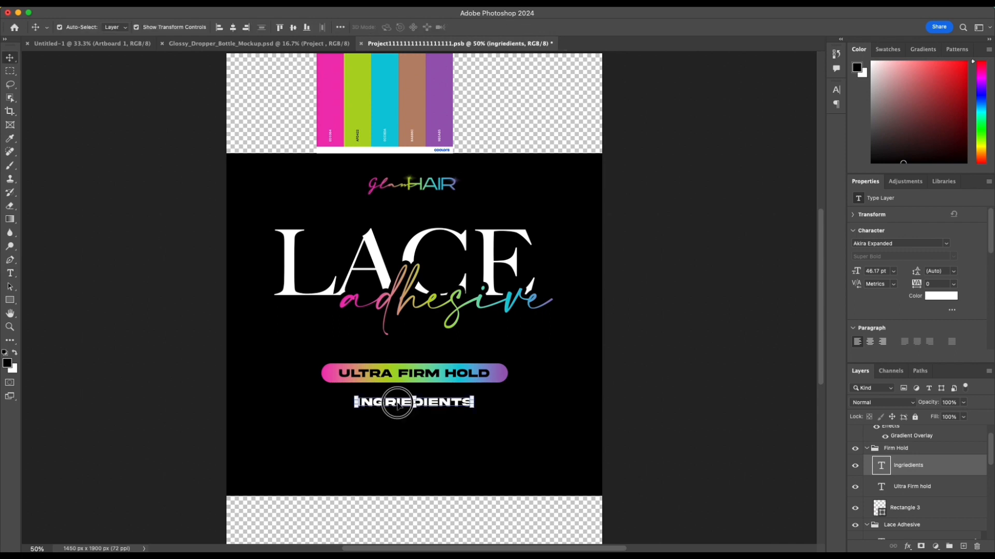
Step: Correct the heading's spelling to "INGREDIENTS" and shift it slightly so it sits centered under the gradient bar
double_click(398, 403)
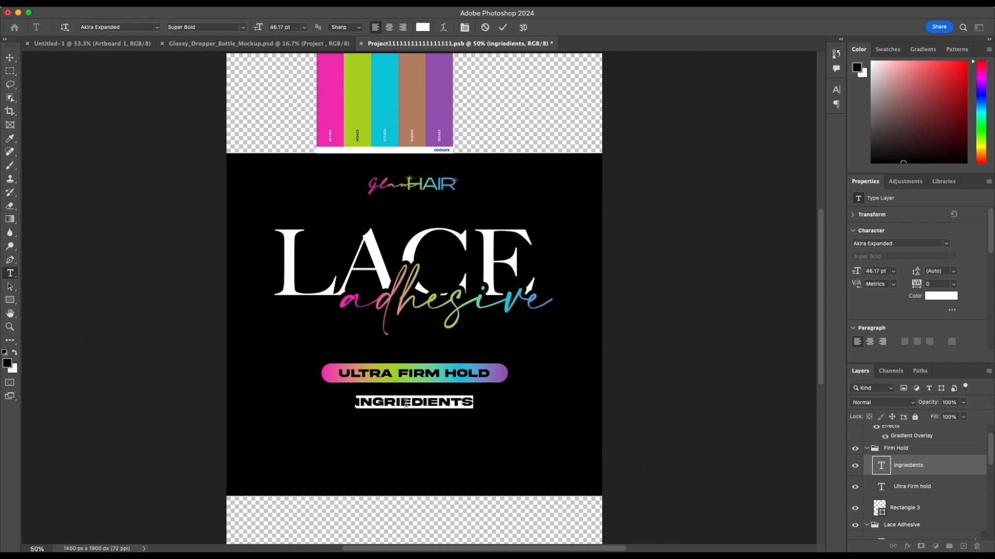
click(402, 402)
key(BackSpace)
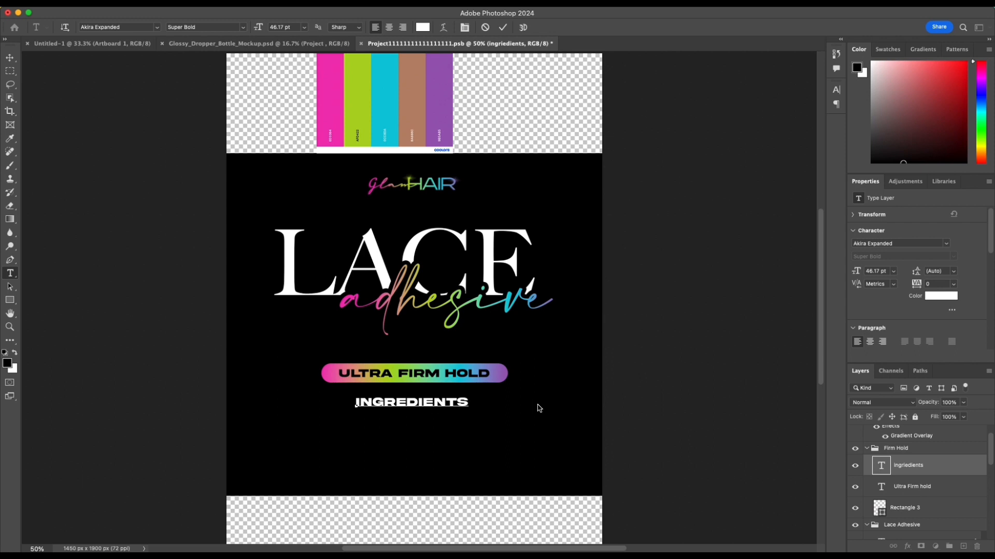
click(501, 29)
click(701, 336)
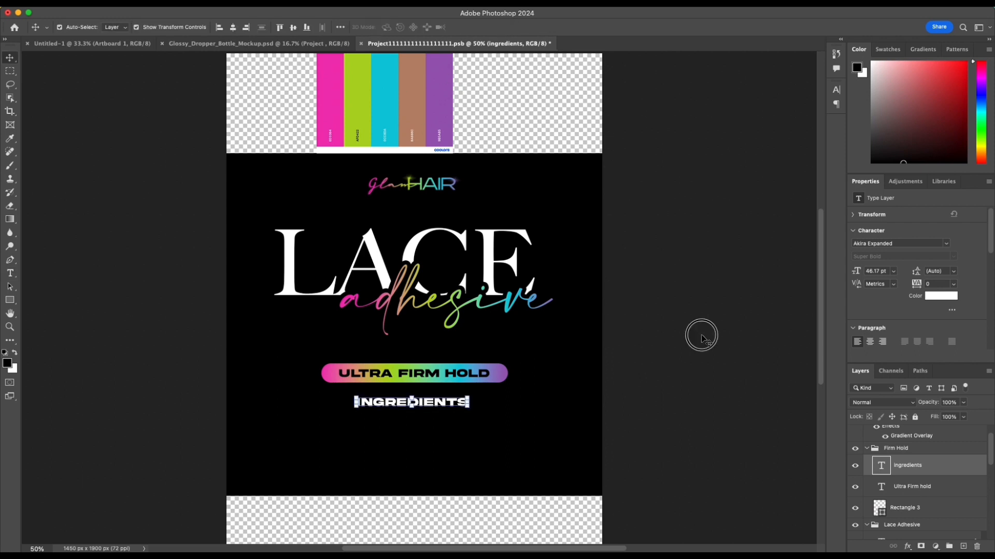
click(386, 402)
Step: Draw a paragraph text box under the "INGREDIENTS" heading and paste the ingredient list running from Water to Fragrance
drag(386, 402, 534, 488)
click(351, 422)
key(t)
key(BackSpace)
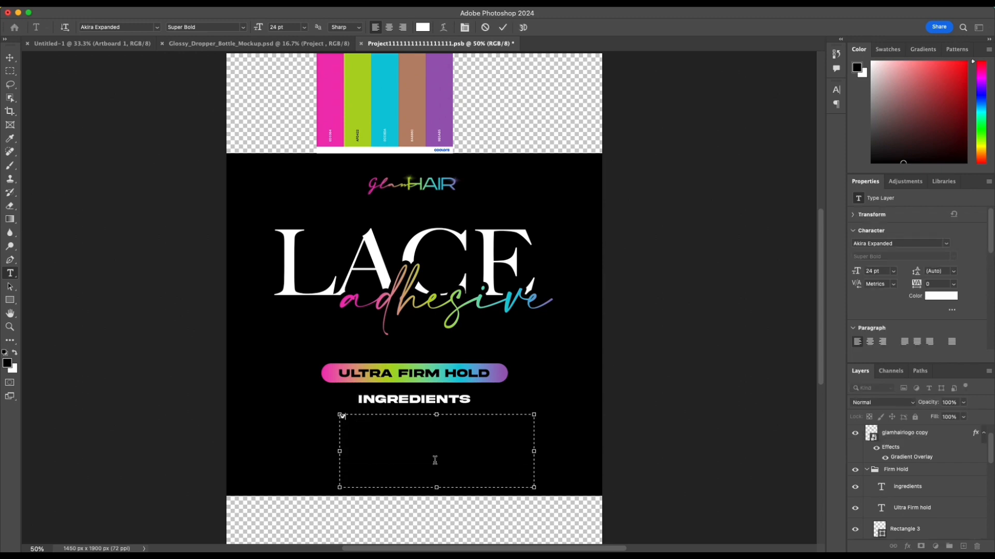
drag(272, 385, 256, 386)
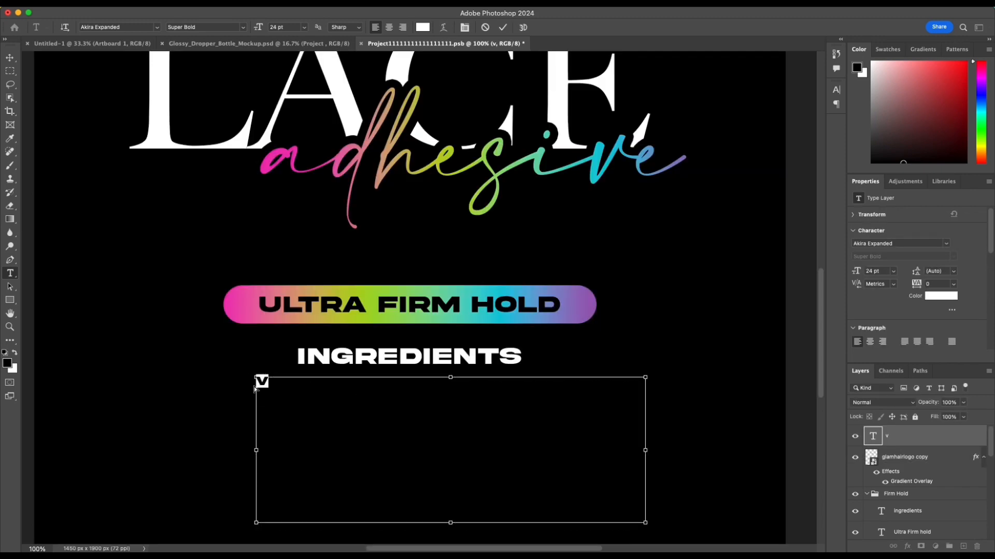
text(WATER, ACRYLATES COPOLYMER, PROPYLENE GLYCOL,HYDROXYETHYLCELLULOSE, SODIUM DEHYDROACETATE, FRAGRANCE.)
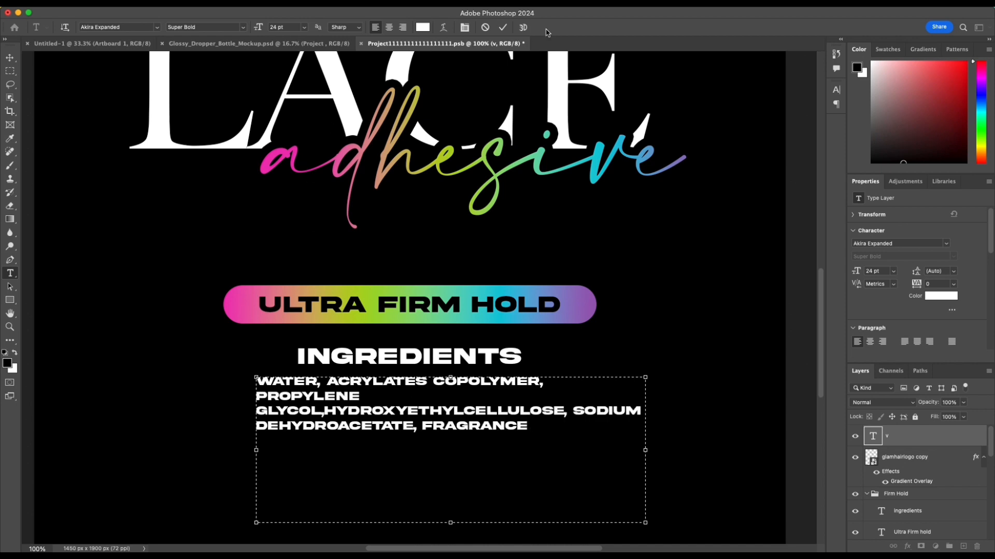
Step: Center-align the ingredient list and shorten its text box to fit closely around the lines
click(389, 27)
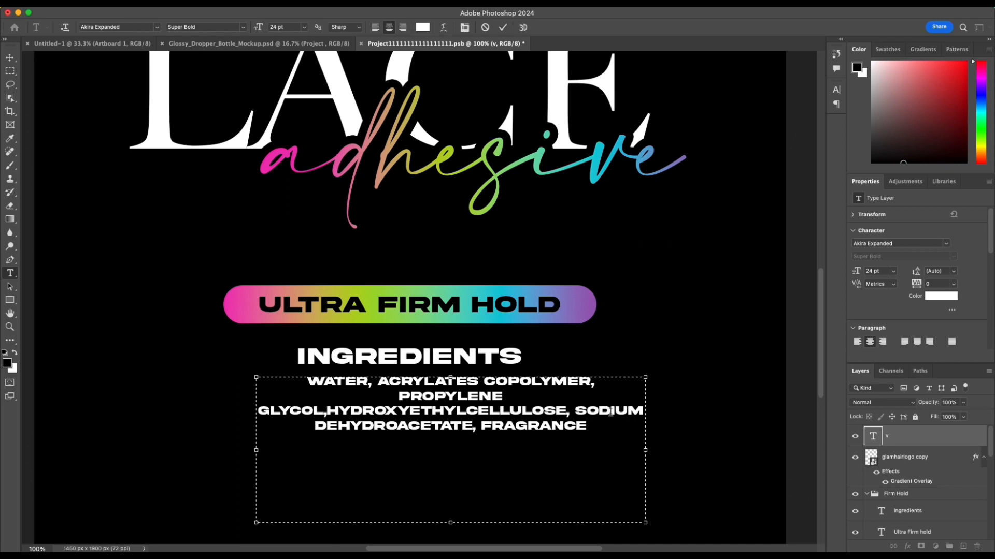
drag(451, 522, 451, 448)
click(911, 243)
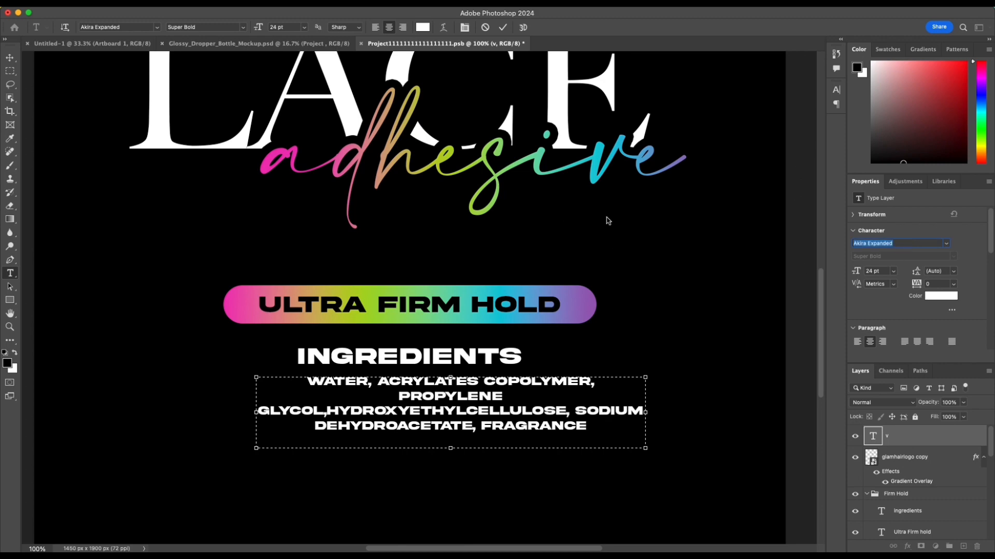
click(504, 28)
key(v)
Step: Change the ingredient list's font to Montserrat Regular
click(904, 245)
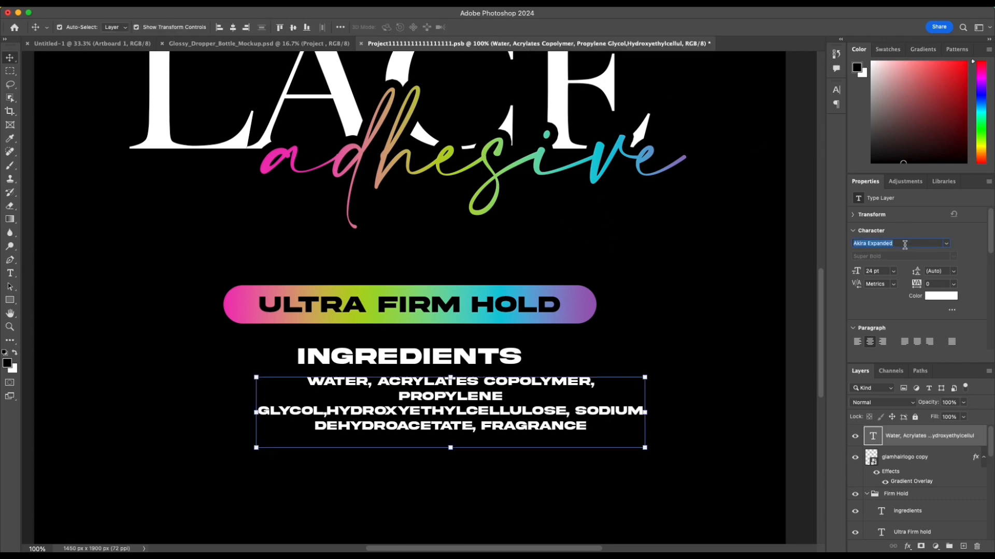
text(mon)
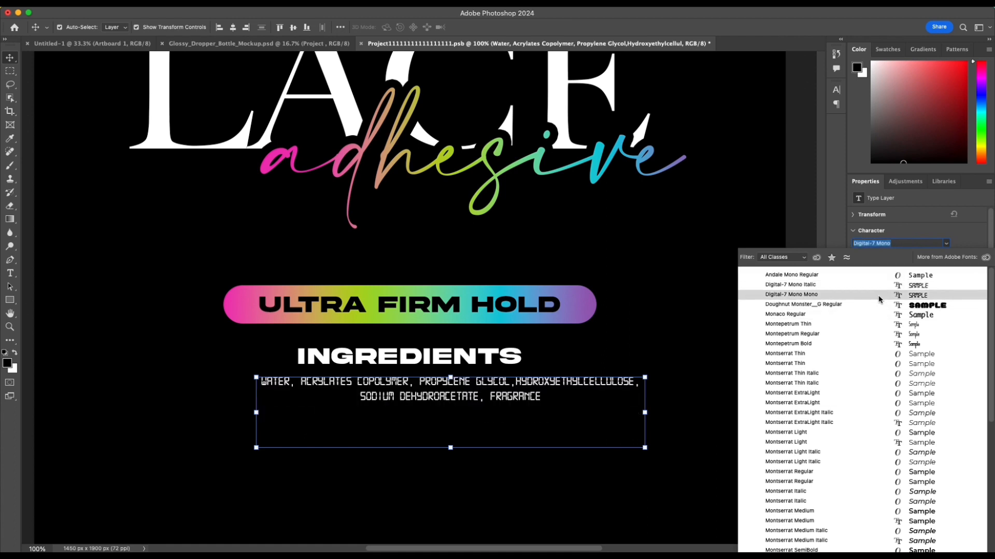
text(tserrat)
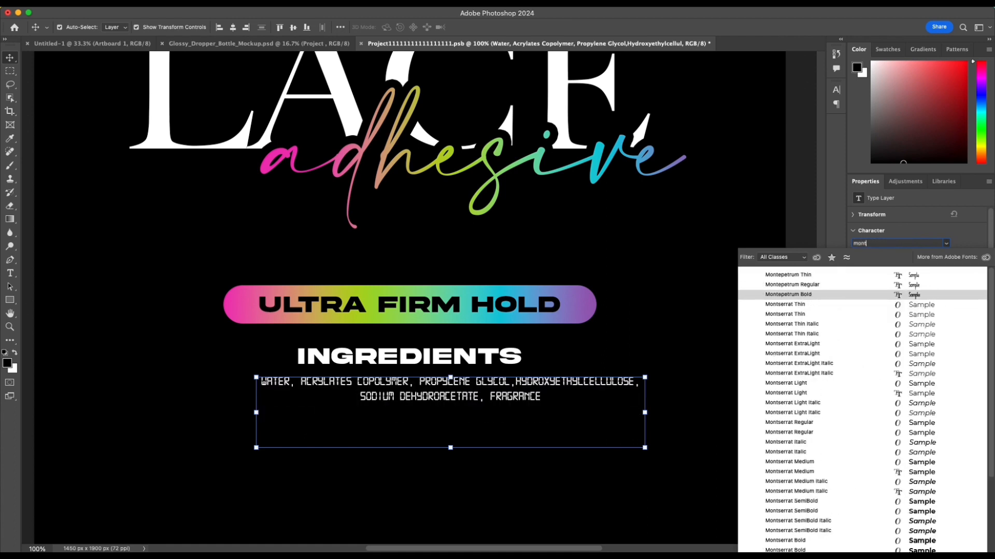
click(816, 422)
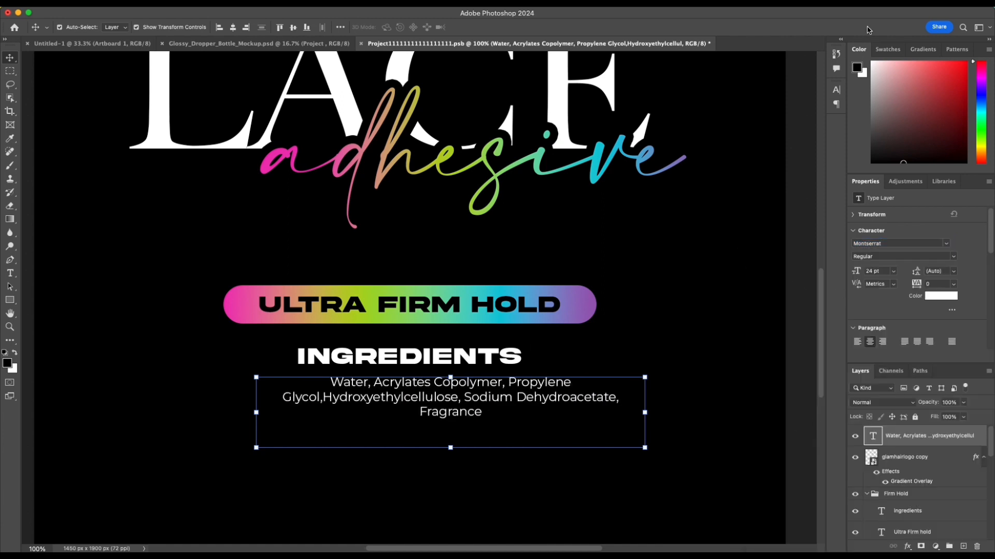
Step: Set the ingredient list in All Caps and center its text box horizontally on the canvas
click(837, 89)
click(748, 162)
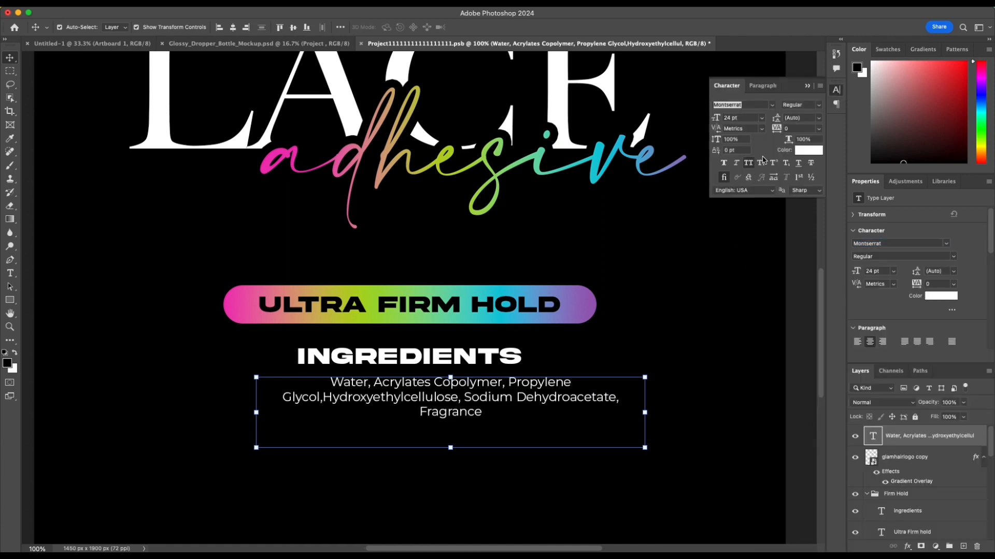
click(807, 85)
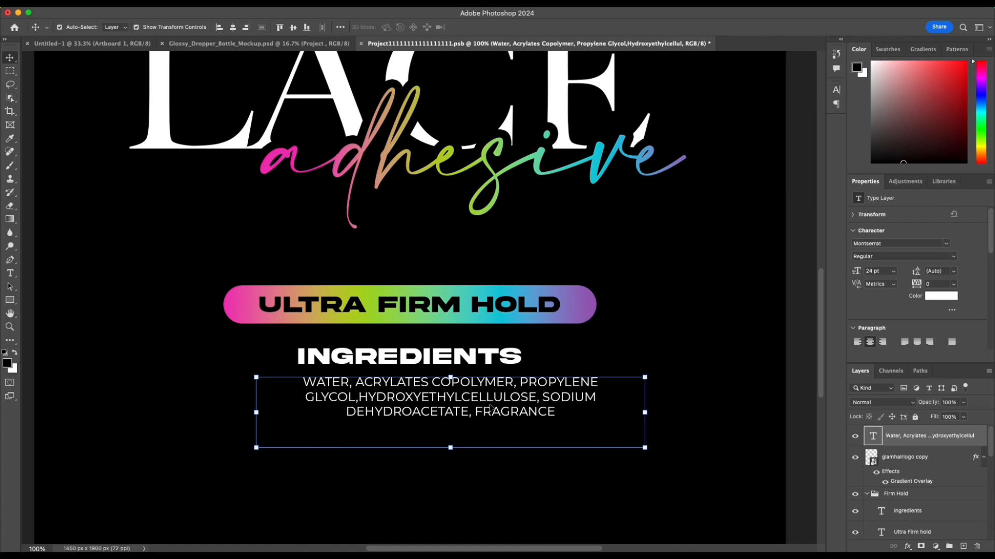
click(233, 27)
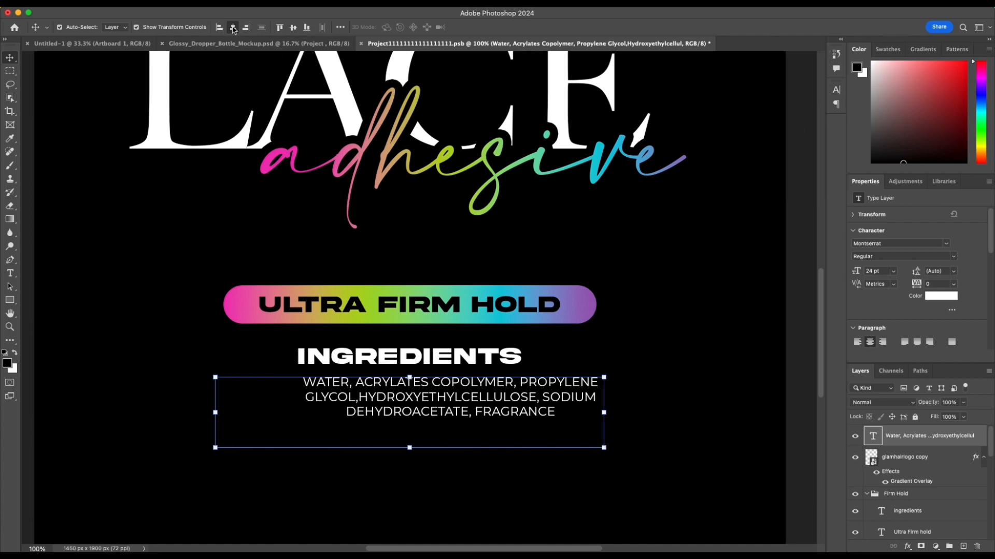
scroll(624, 313, down, 1)
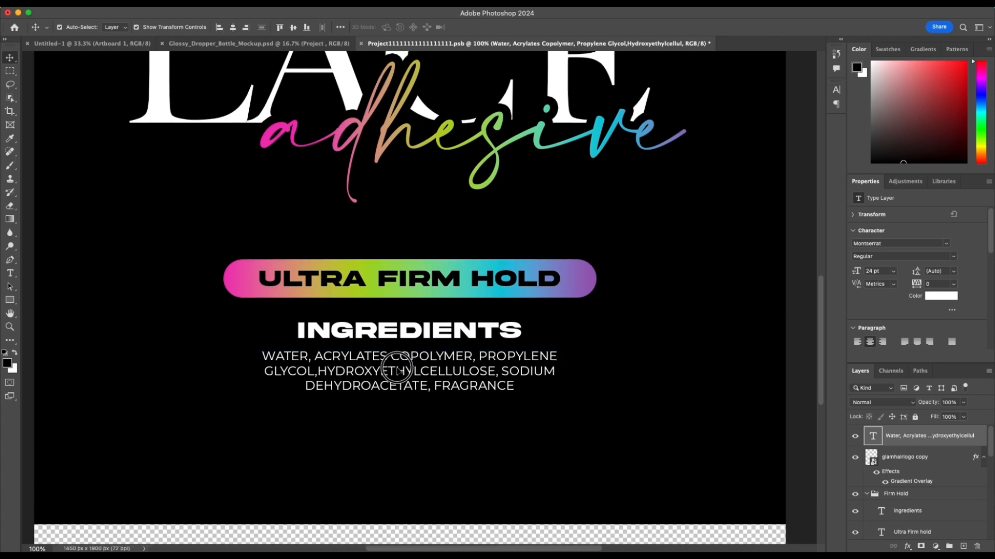
Step: Set auto-selection to Group and nudge the Firm Hold group up, closer to the "adhesive" lettering
key(super+minus)
key(super+minus)
key(super+minus)
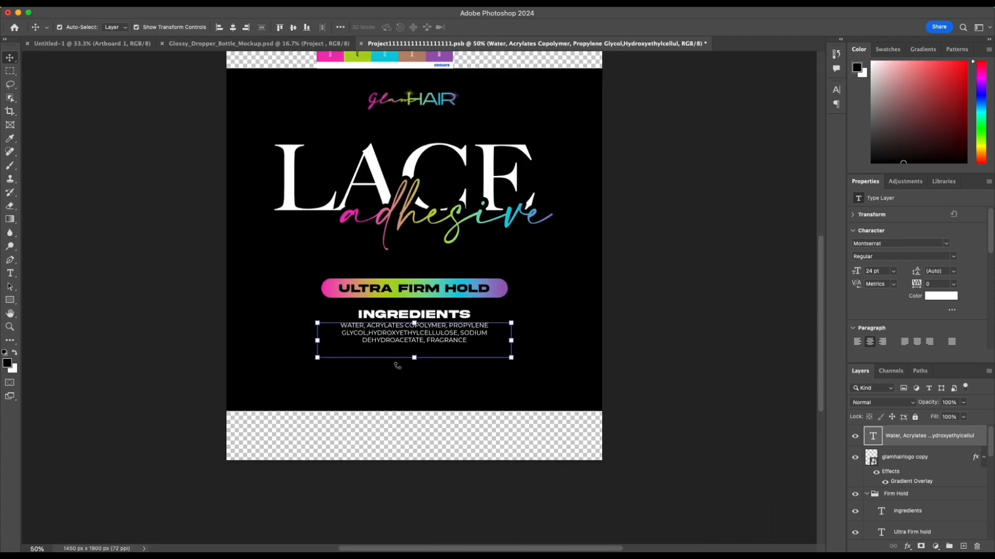
click(364, 289)
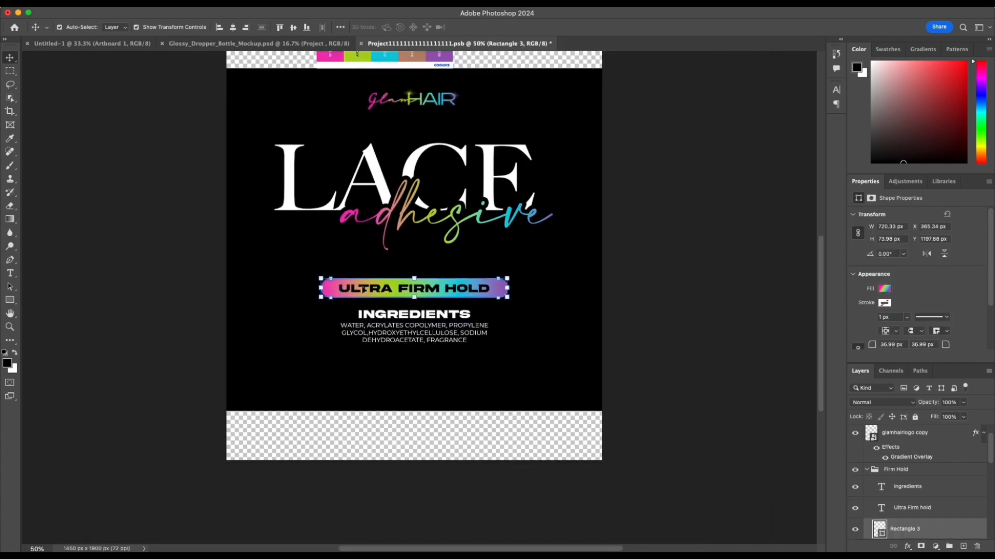
click(115, 27)
click(112, 18)
click(202, 294)
click(376, 292)
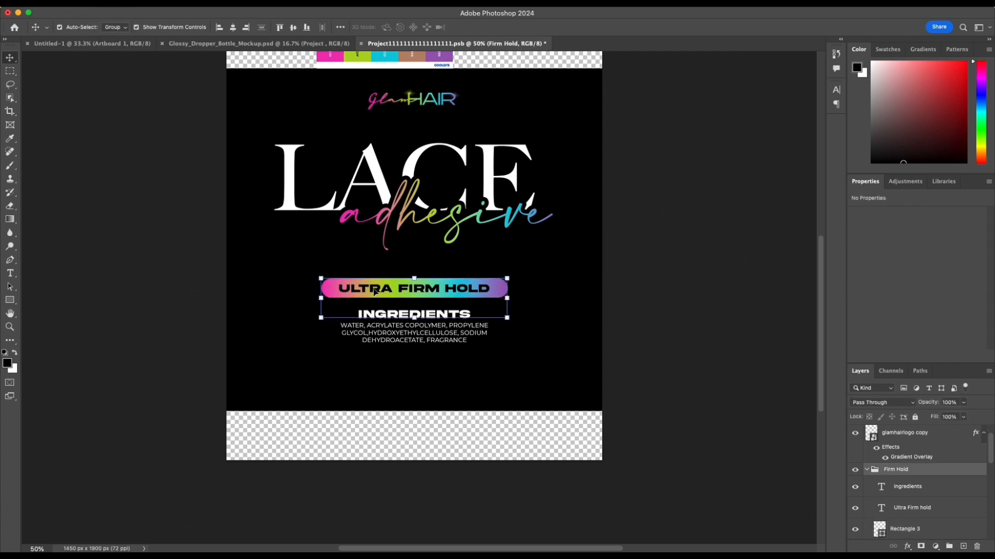
key(shift+Up)
key(shift+Up)
key(shift+Up)
key(shift+Up)
key(shift+Up)
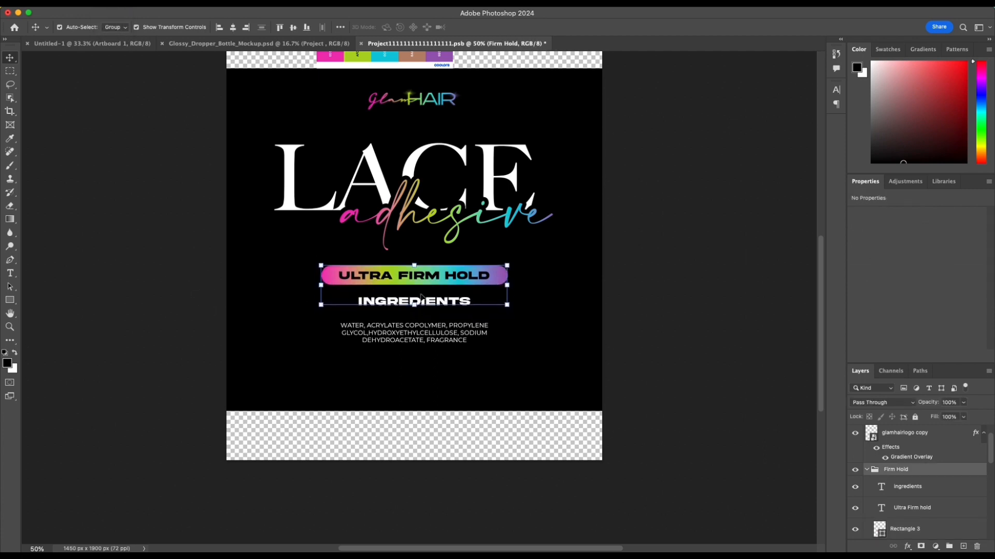
Step: Take the INGREDIENTS heading layer out of the Firm Hold group and nudge the heading down toward the ingredient list
drag(950, 486, 924, 463)
click(868, 491)
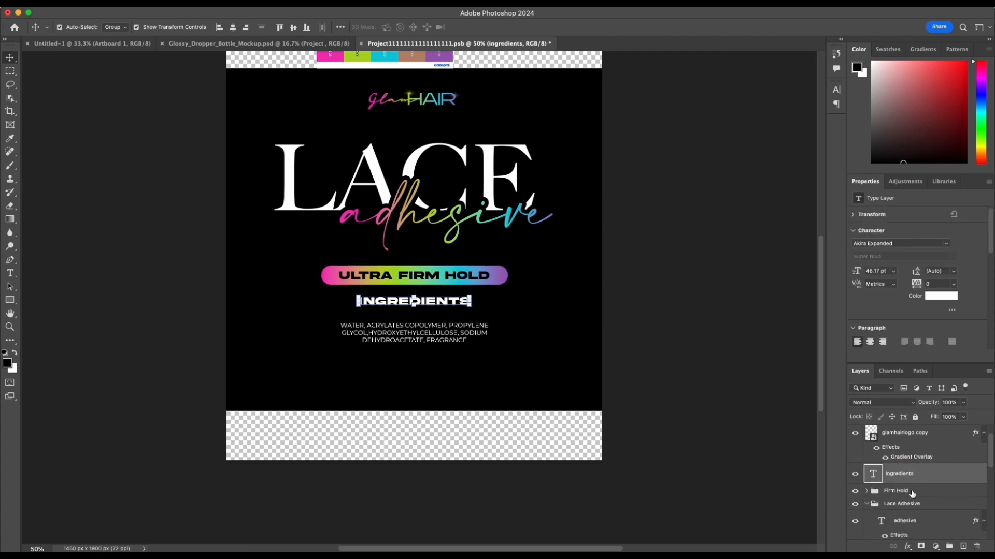
key(shift+Down)
key(shift+Down)
key(shift+Down)
key(shift+Down)
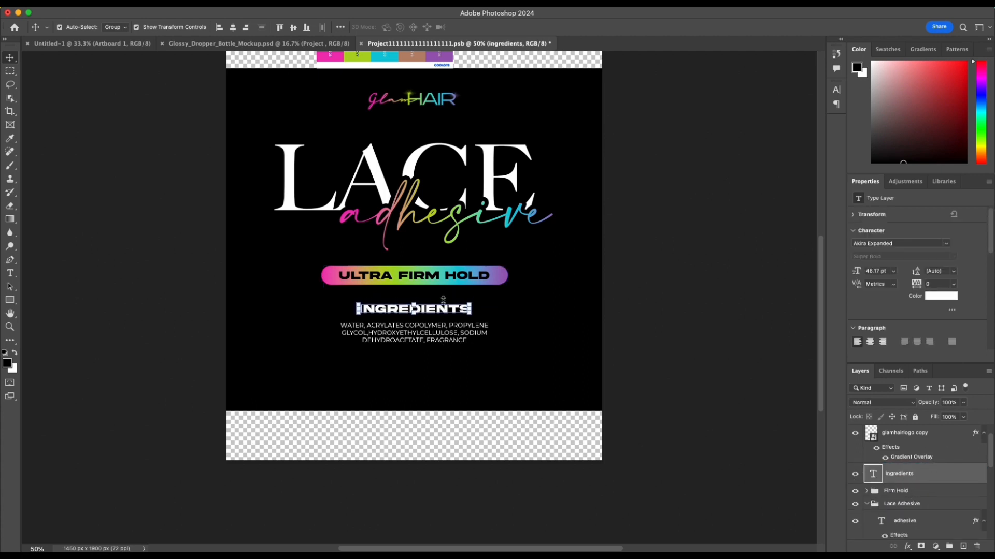
Step: Nudge the INGREDIENTS heading and the ingredient list down together, away from the Ultra Firm Hold bar
double_click(437, 334)
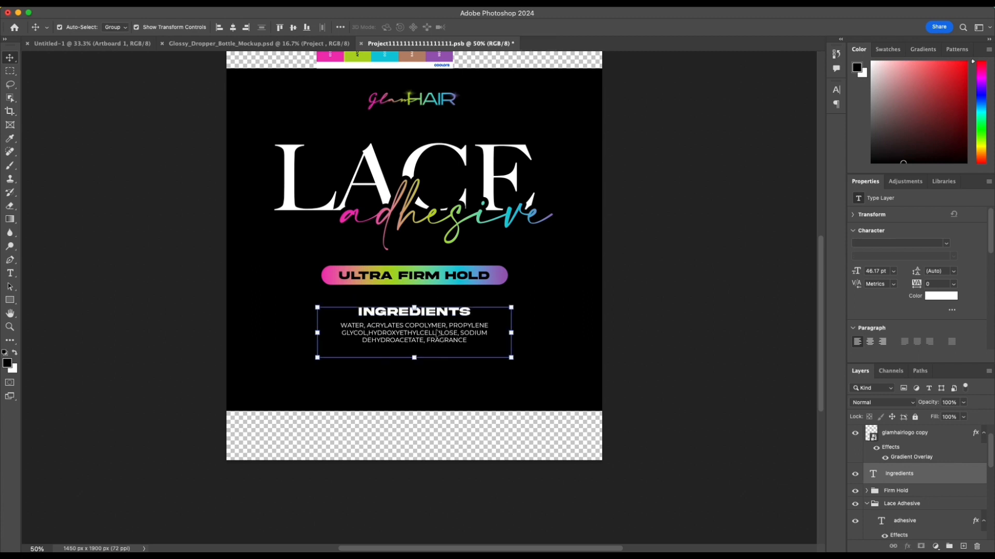
key(shift+Down)
key(shift+Down)
click(643, 340)
Step: Apply a Gradient Overlay with the neon pink-green-blue-purple gradient to the INGREDIENTS heading
click(462, 318)
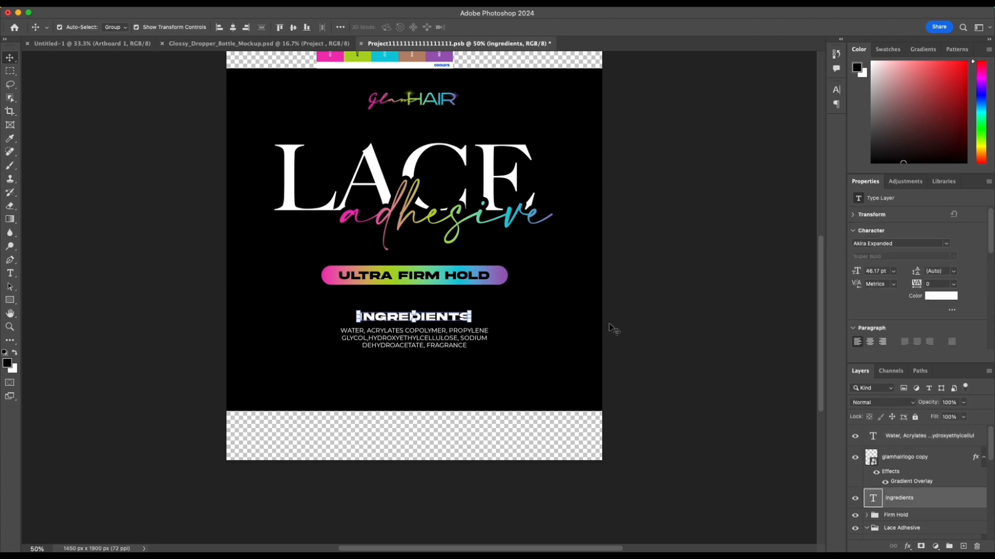
double_click(953, 497)
click(536, 273)
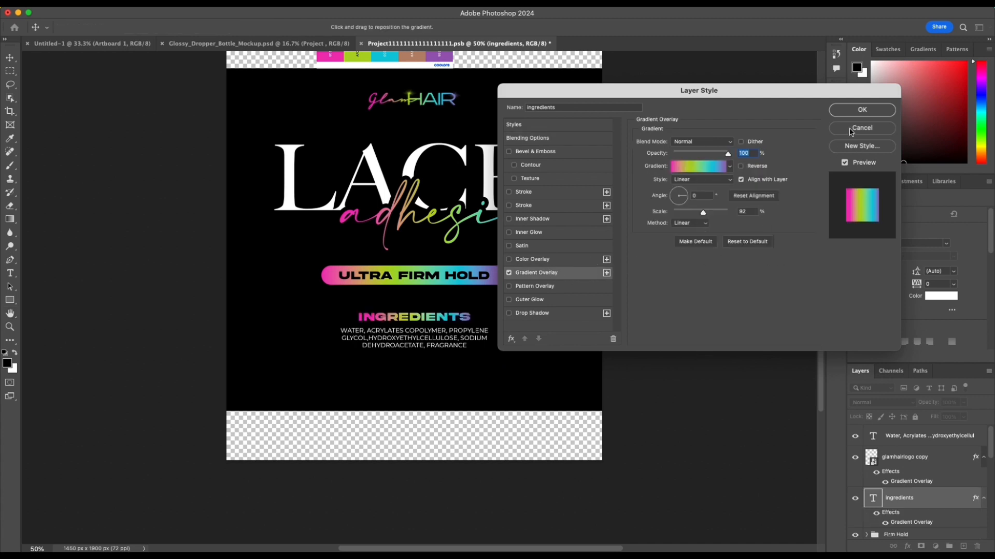
click(862, 110)
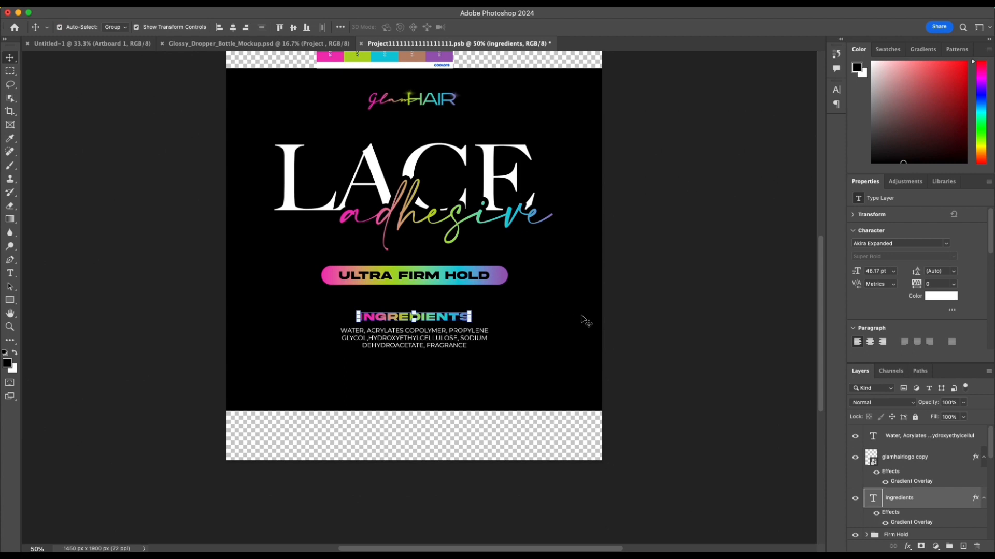
Step: Fine-tune the spacing between the INGREDIENTS heading and its list by nudging them slightly down
click(687, 315)
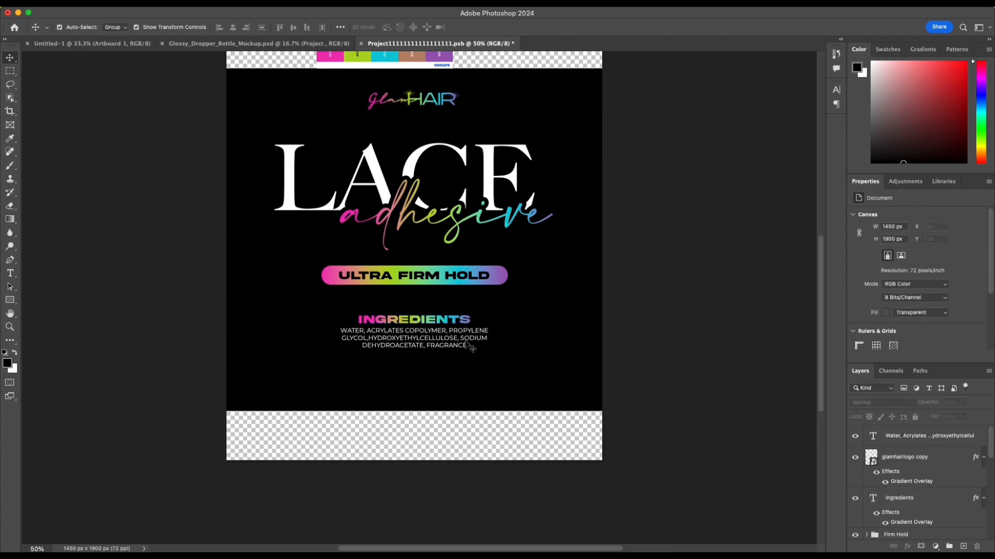
click(469, 346)
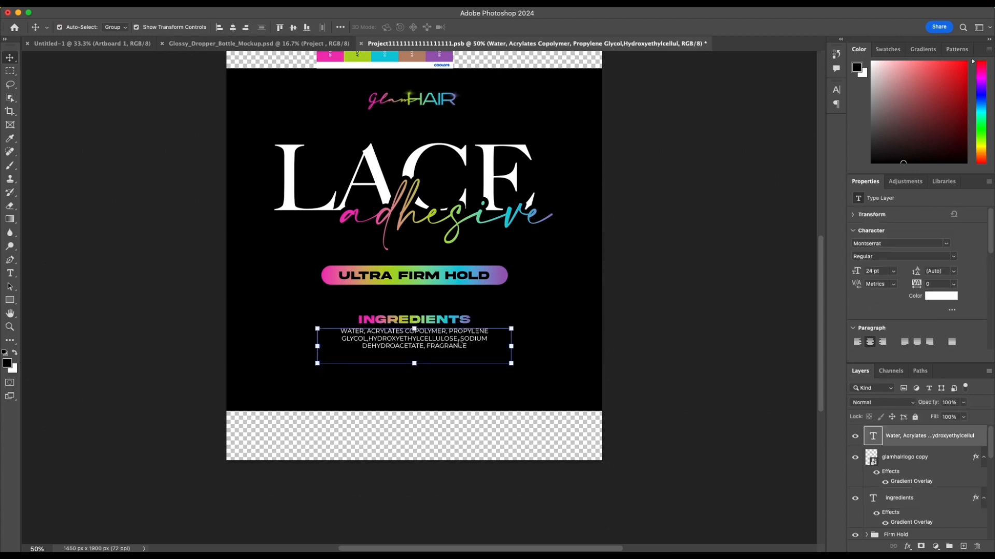
click(596, 340)
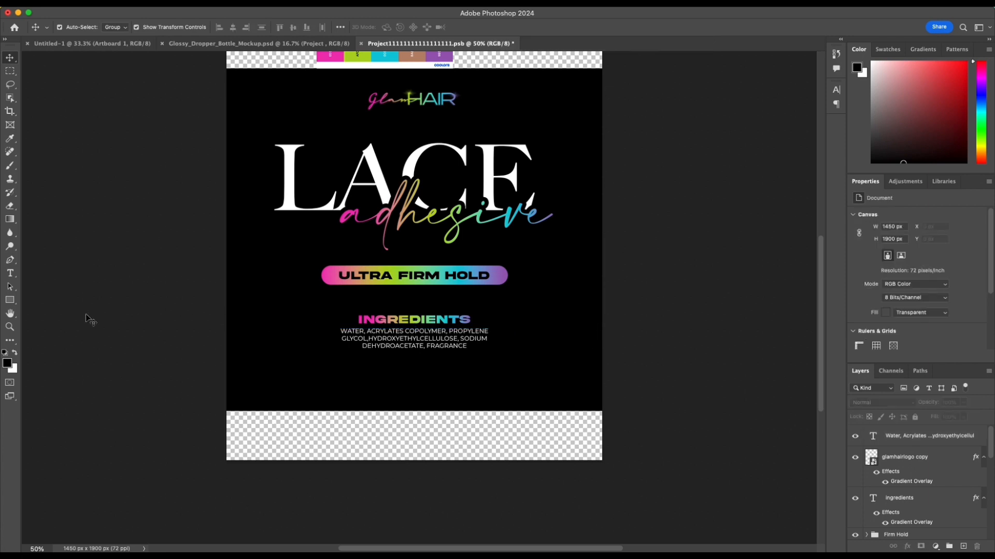
Step: Draw a rectangle of about 733 × 145 px around the ingredient list and center it horizontally on the canvas
click(9, 300)
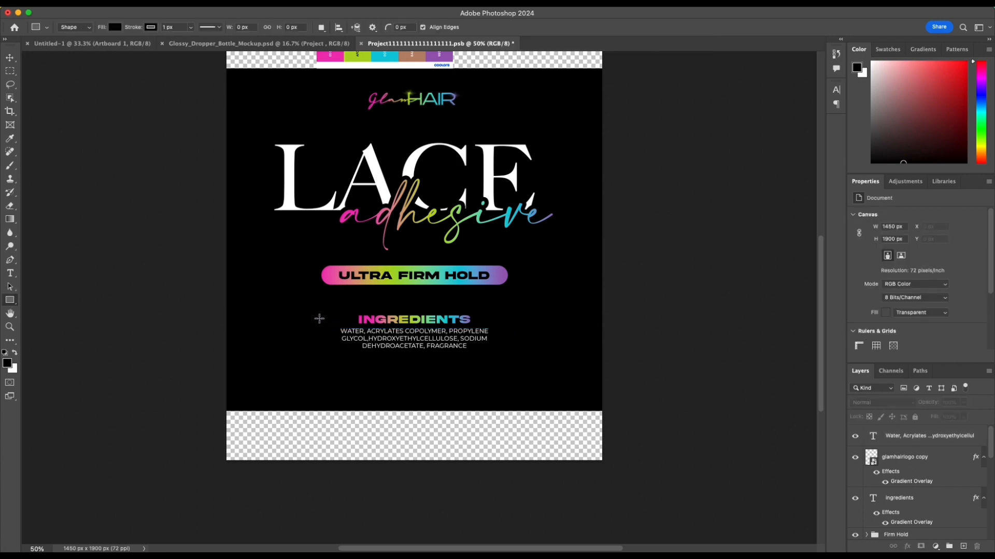
drag(319, 318, 508, 357)
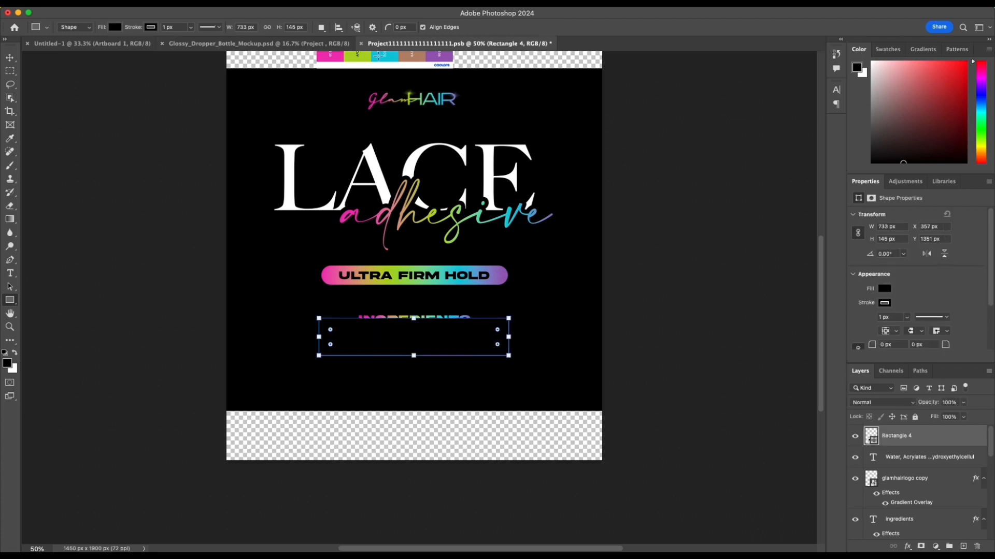
key(v)
click(233, 27)
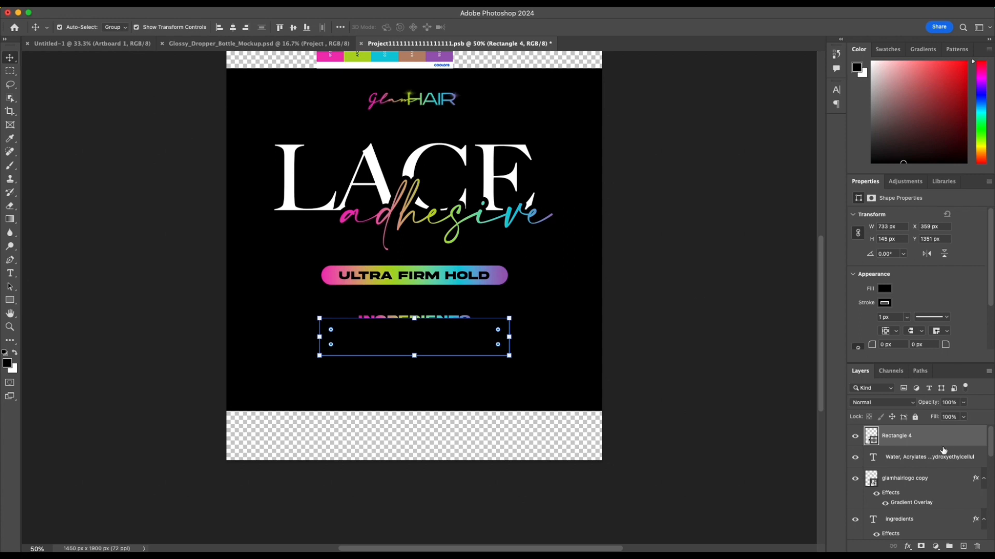
Step: Reorder the layers so the new rectangle sits beneath both the ingredient list and the INGREDIENTS heading
drag(937, 440, 915, 428)
scroll(924, 470, down, 2)
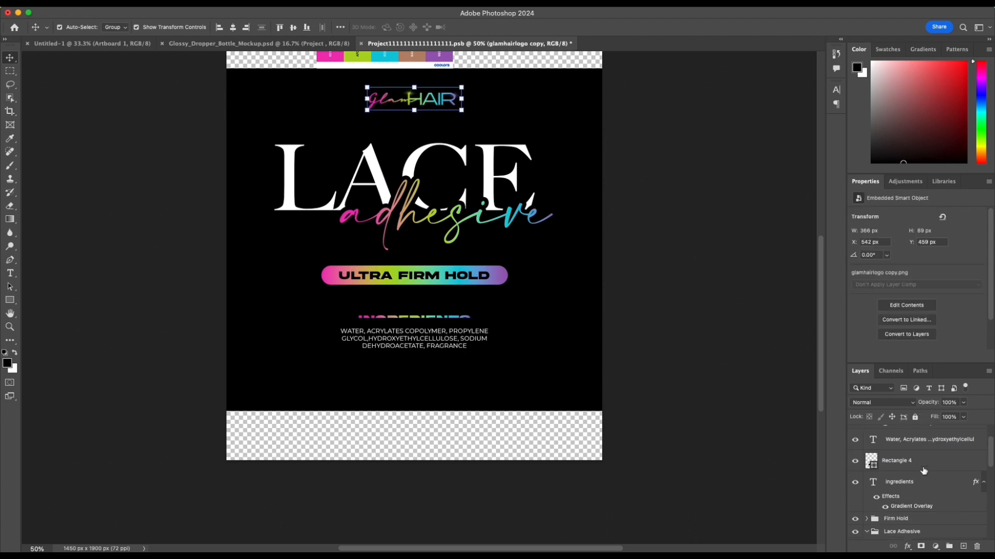
scroll(924, 470, up, 1)
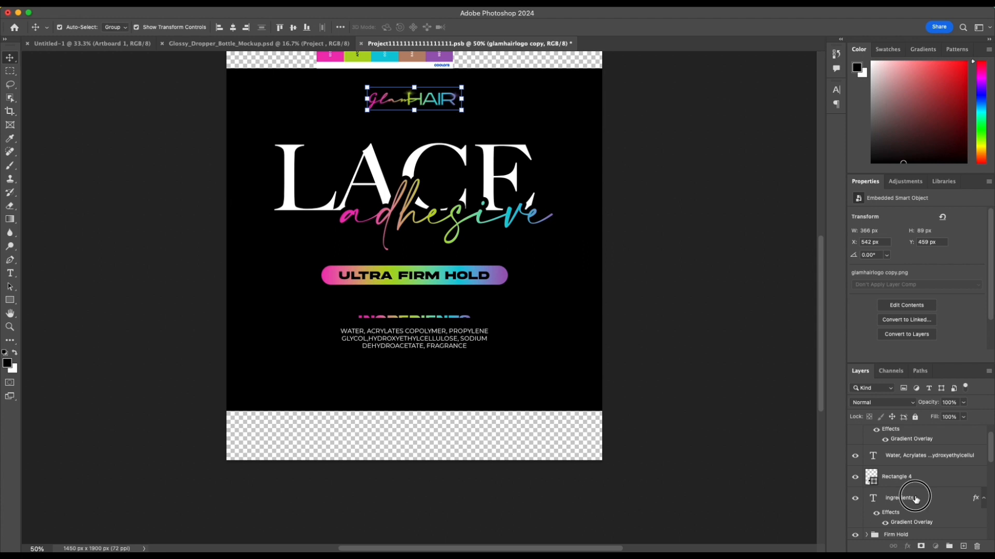
click(916, 498)
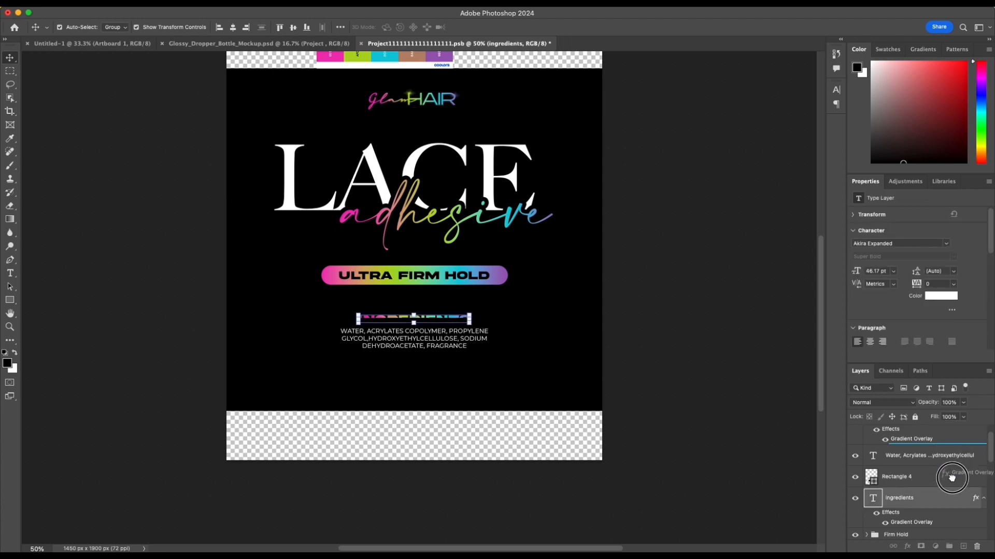
click(906, 438)
scroll(904, 458, up, 1)
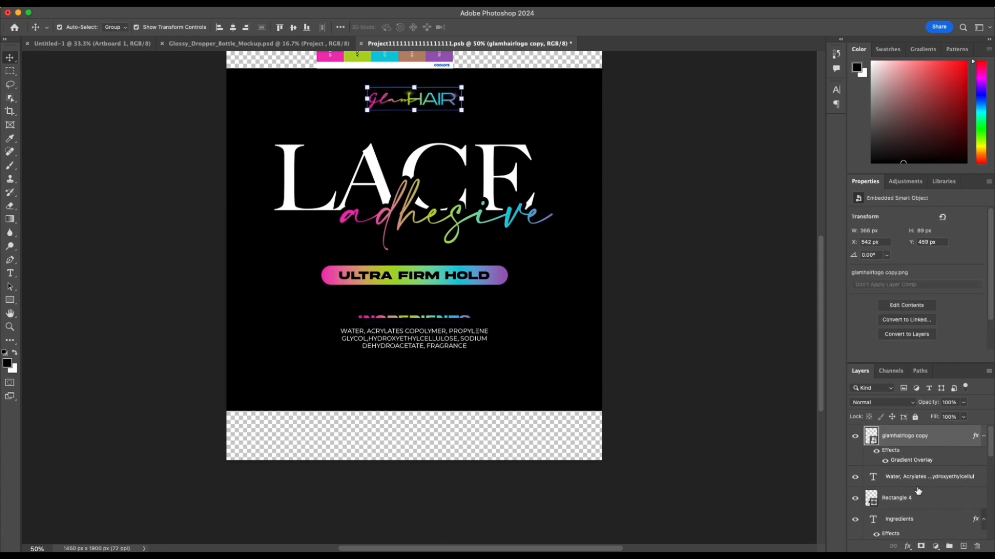
scroll(925, 482, down, 1)
click(932, 476)
scroll(932, 474, down, 2)
click(929, 463)
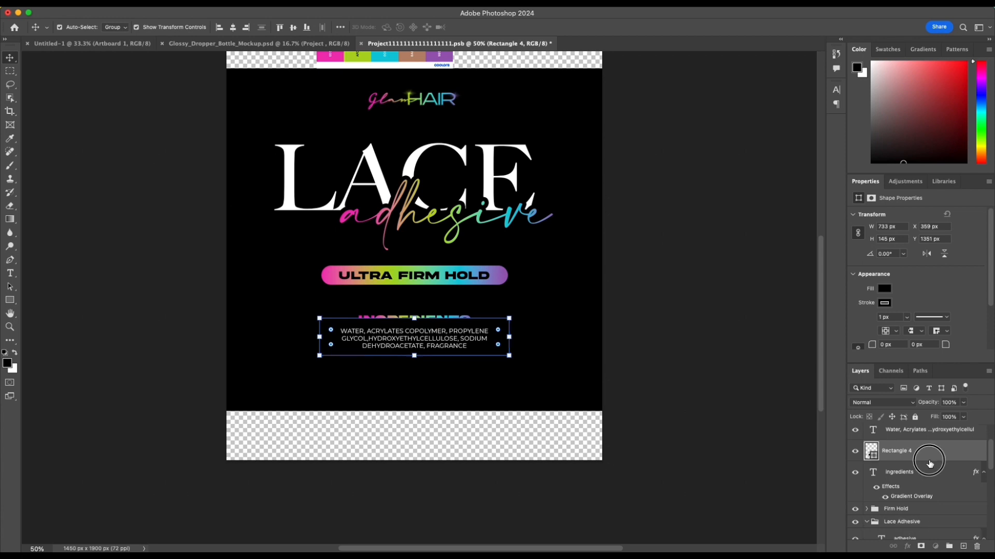
drag(930, 464, 922, 500)
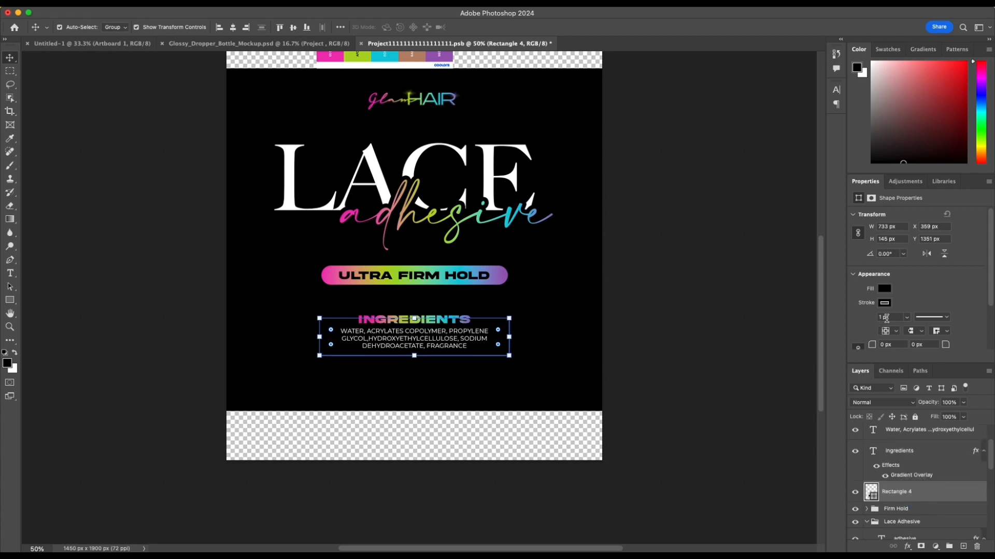
Step: Remove the rectangle's fill and set its stroke to the linear neon pink-green-blue-purple gradient
click(885, 291)
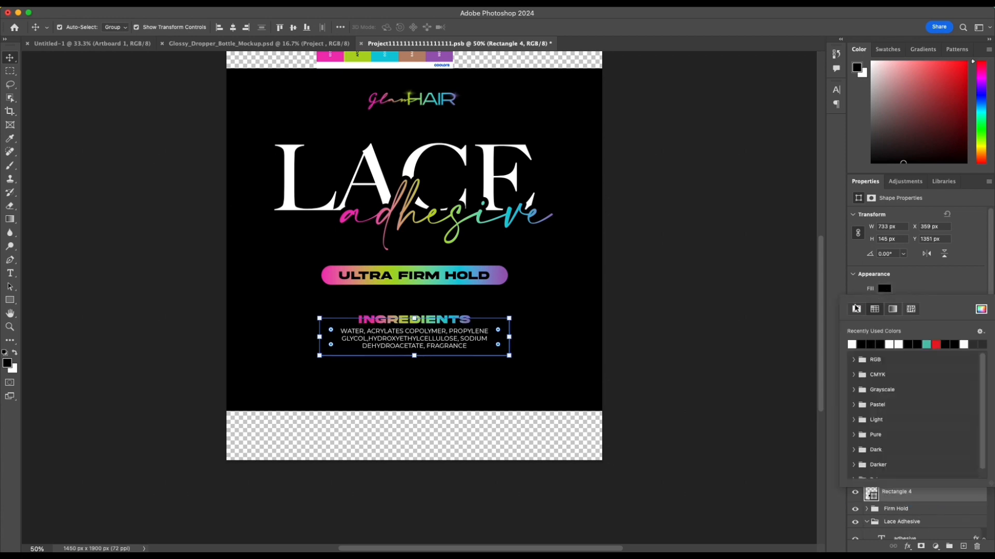
click(856, 310)
click(909, 291)
scroll(887, 303, down, 1)
click(888, 292)
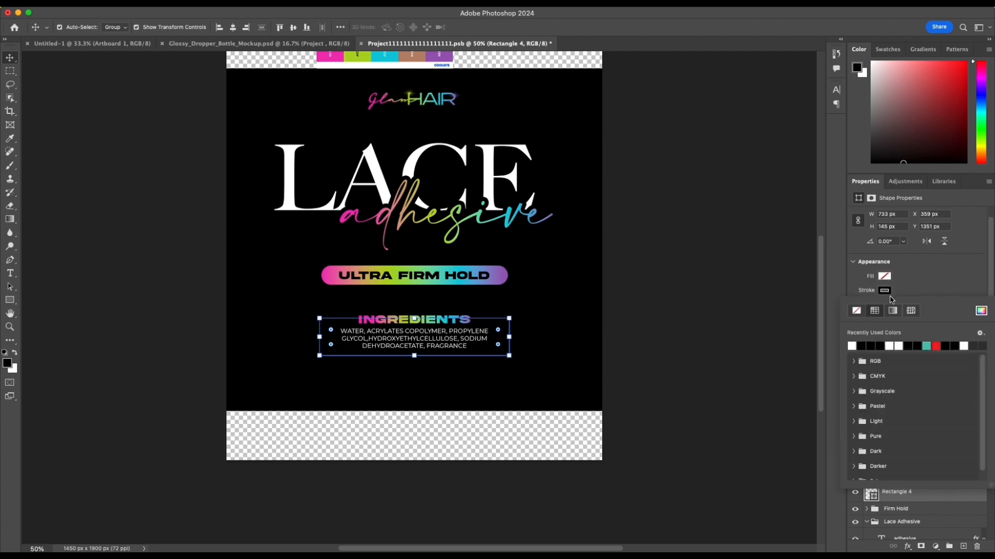
click(892, 310)
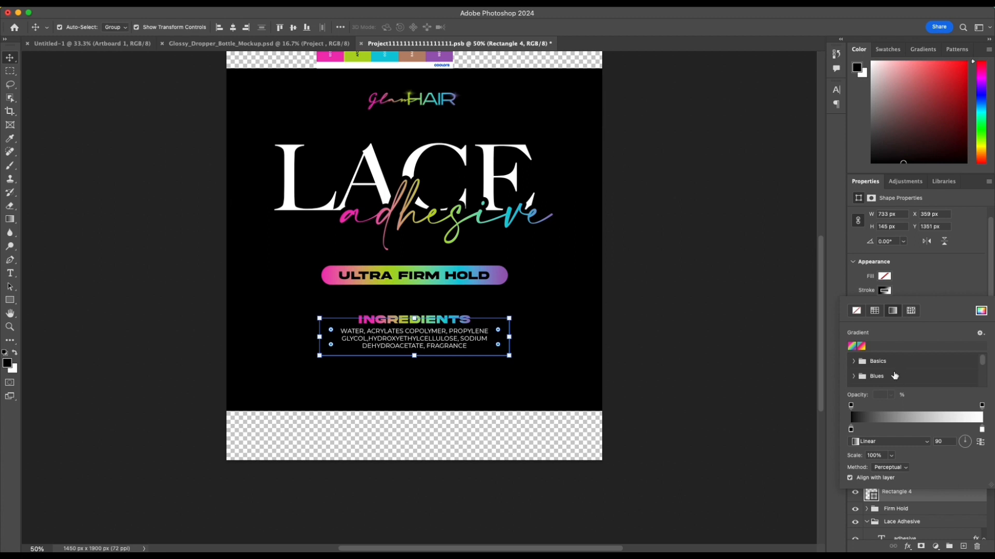
scroll(894, 376, down, 3)
click(875, 381)
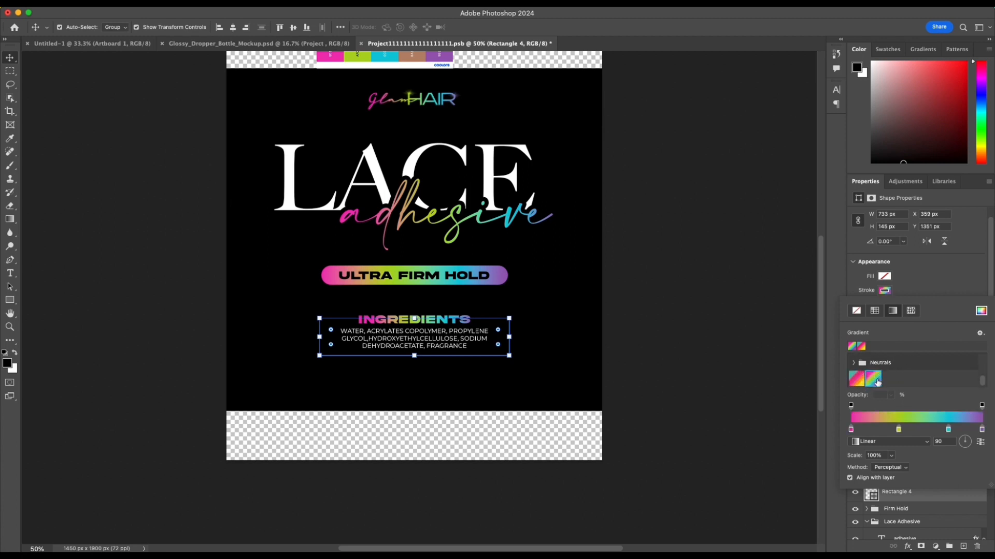
click(915, 289)
Step: Set the stroke width of the rectangle around the ingredients to 4 px
click(882, 305)
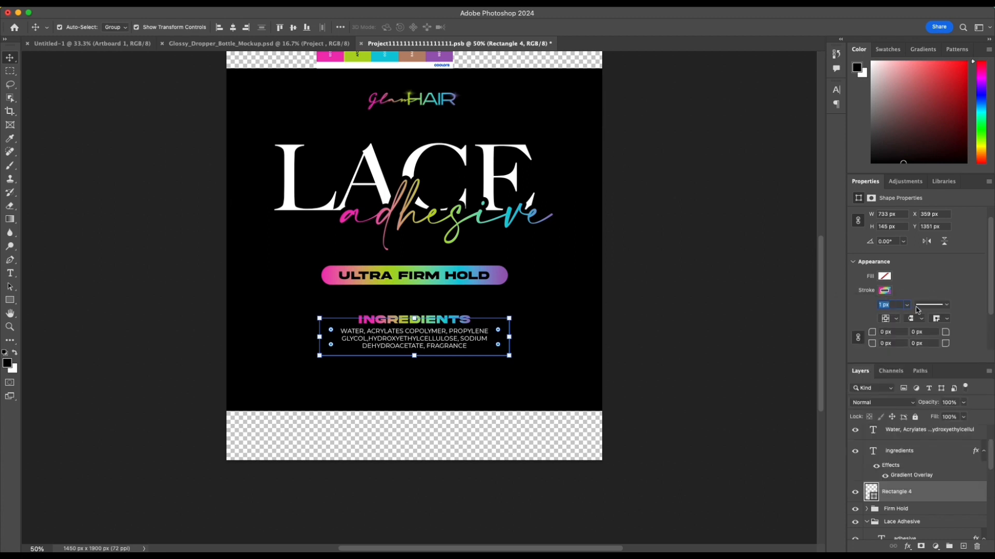
text(4)
key(Return)
click(793, 291)
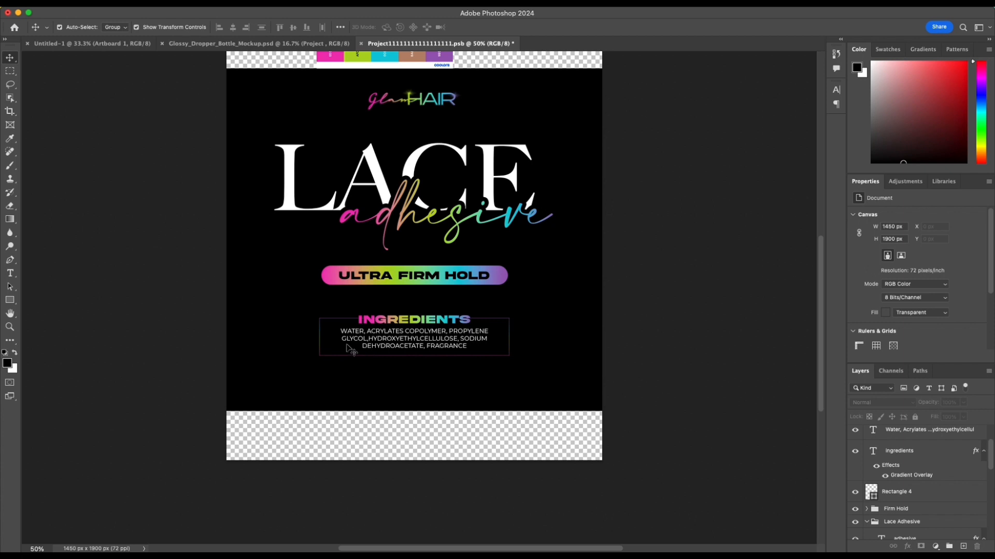
key(super+equal)
key(super+equal)
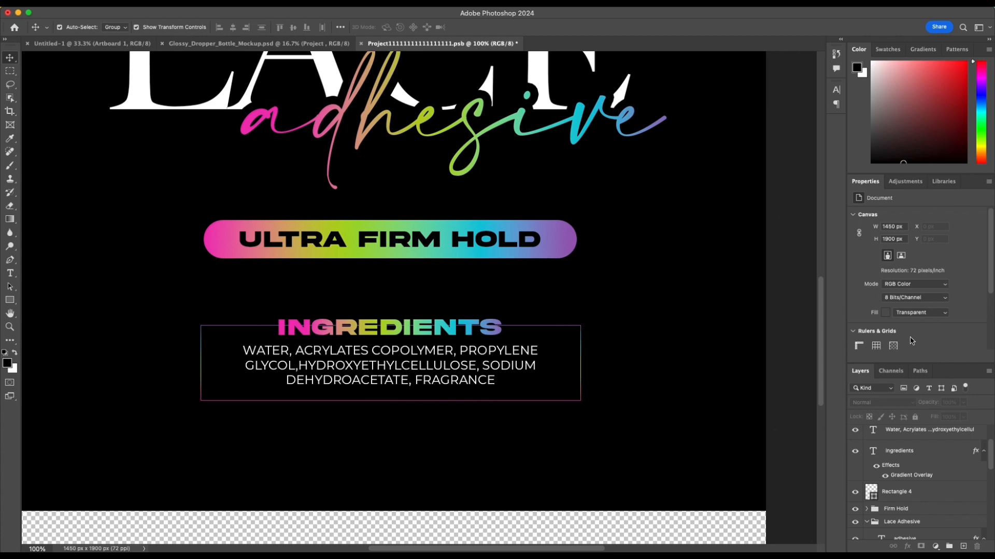
click(939, 495)
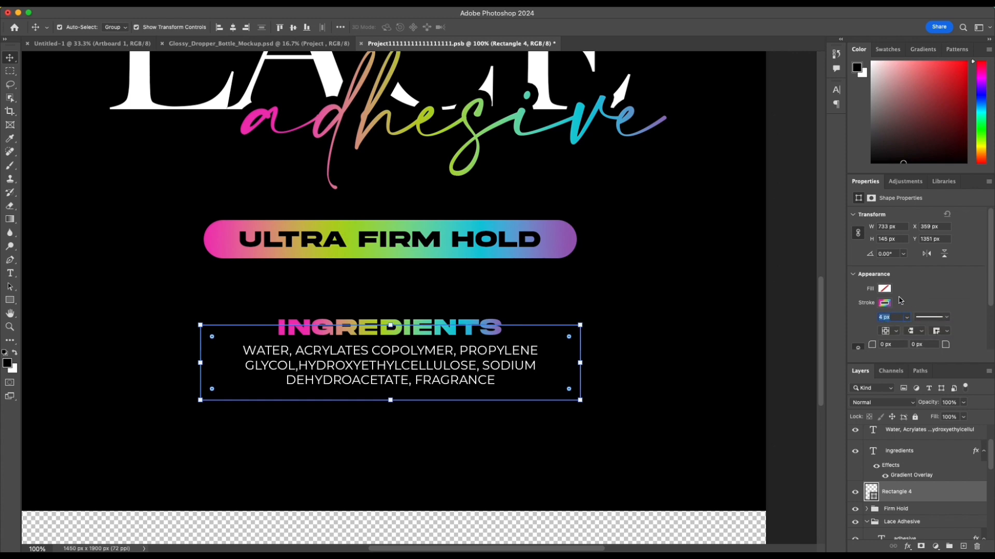
click(696, 330)
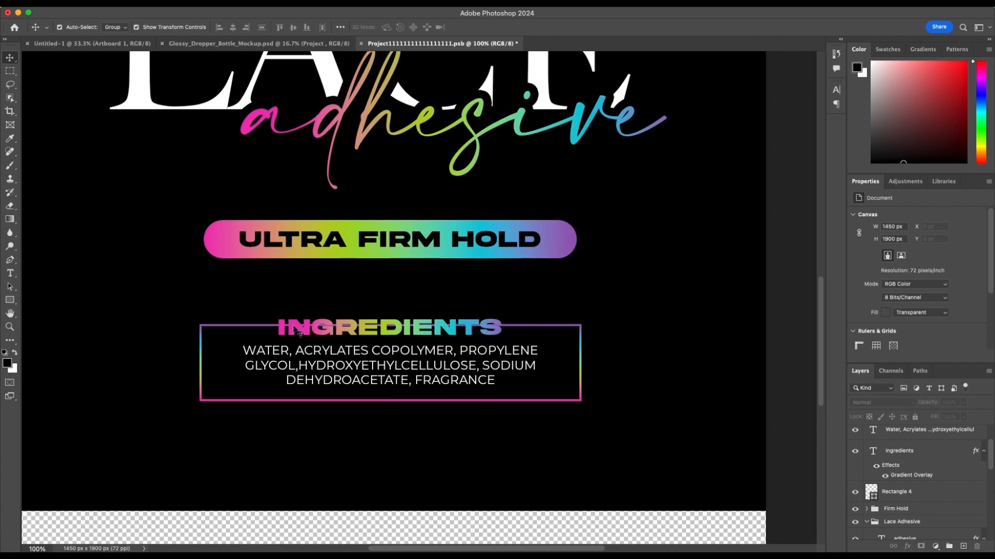
Step: Set up a 97 px eraser with a 90° tip for the rectangle around the ingredients
click(207, 330)
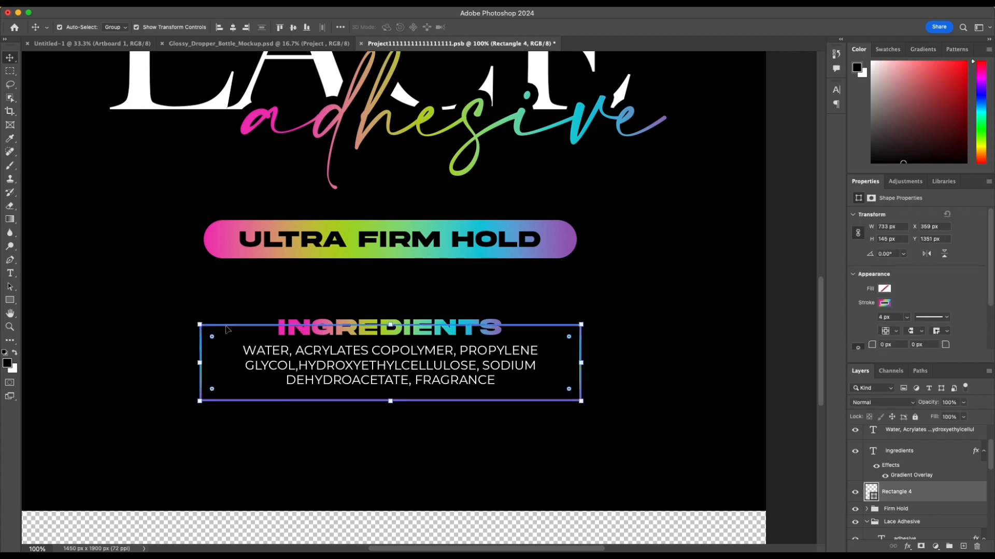
key(e)
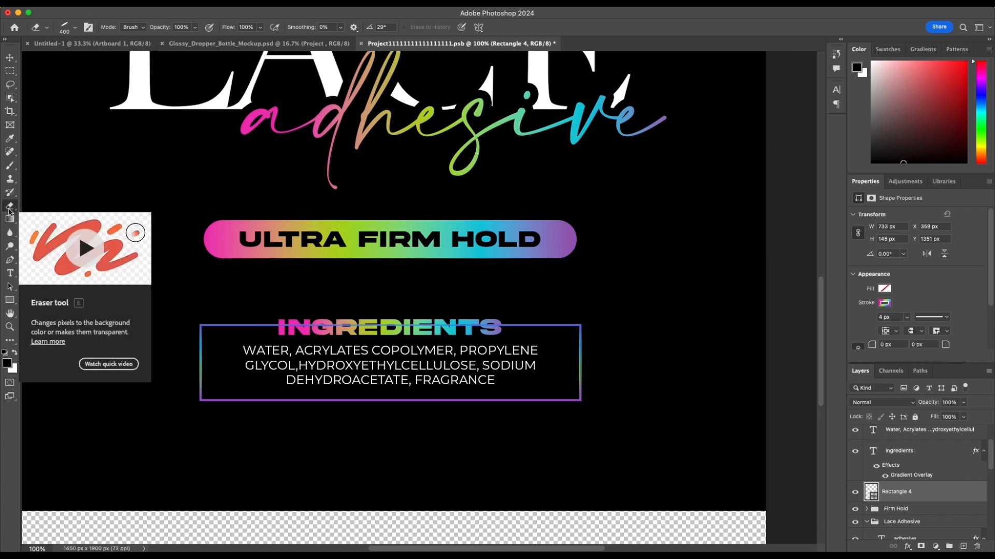
click(63, 27)
drag(44, 56, 32, 49)
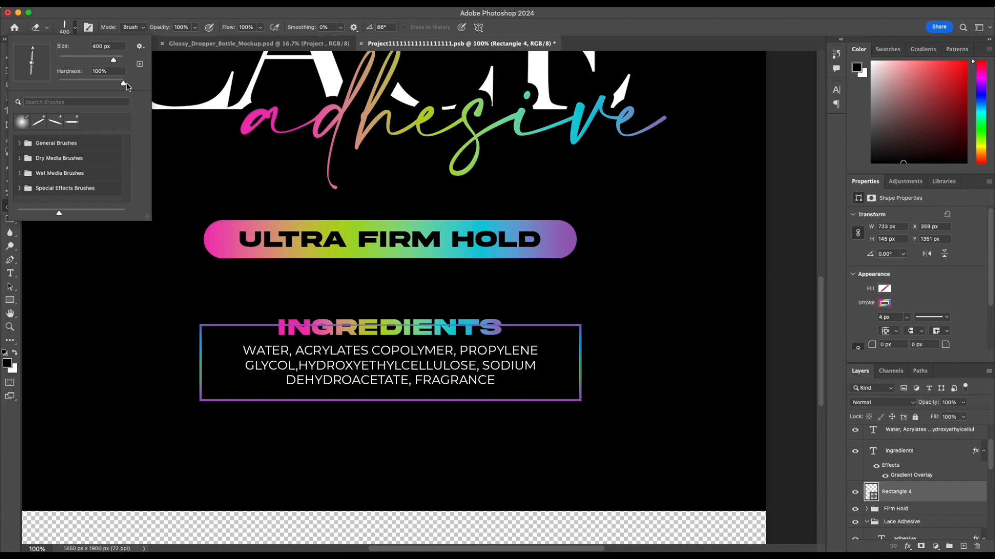
click(32, 50)
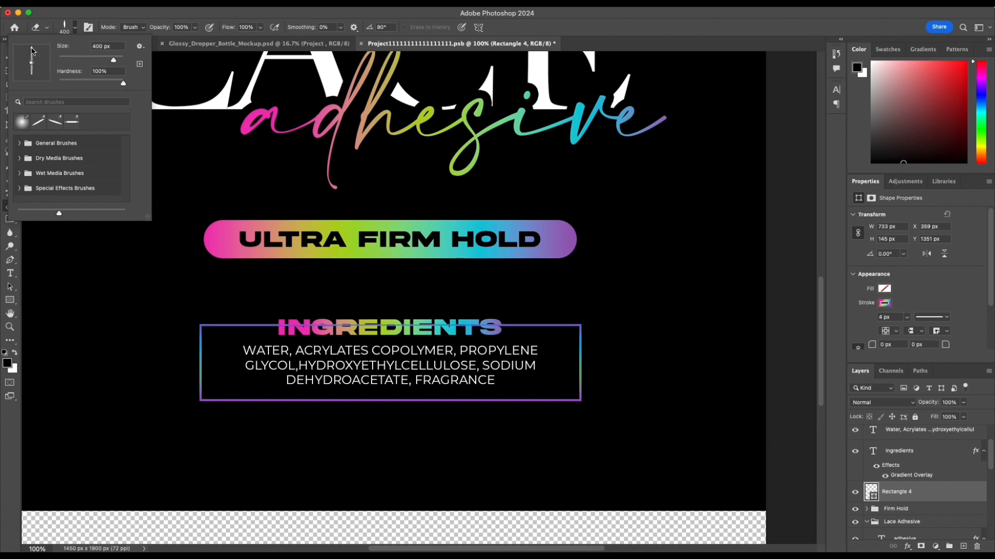
click(90, 59)
Step: Try rasterizing the ingredients rectangle and erasing its upper line behind the INGREDIENTS heading, and undo it
click(264, 322)
click(266, 325)
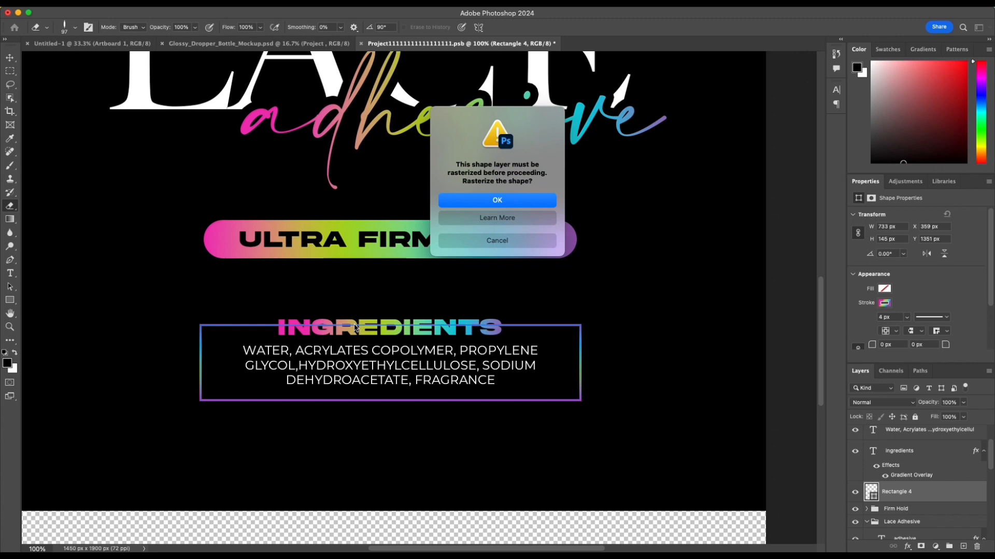
key(Return)
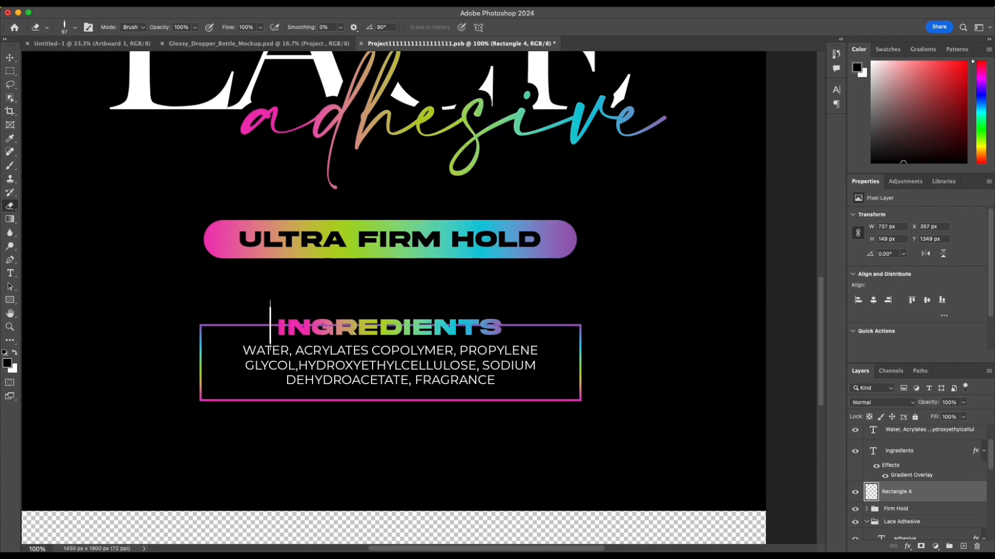
drag(270, 322, 475, 323)
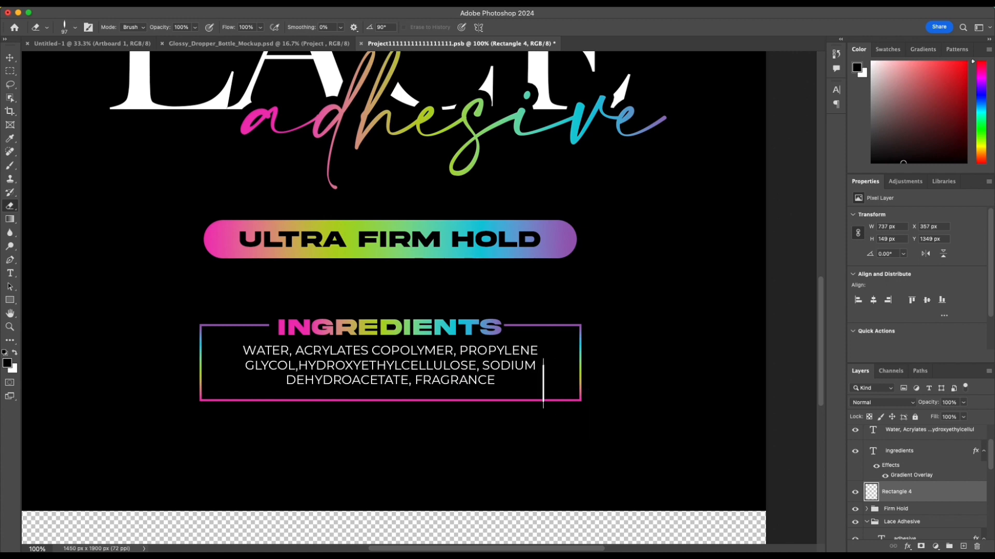
click(505, 329)
key(super+z)
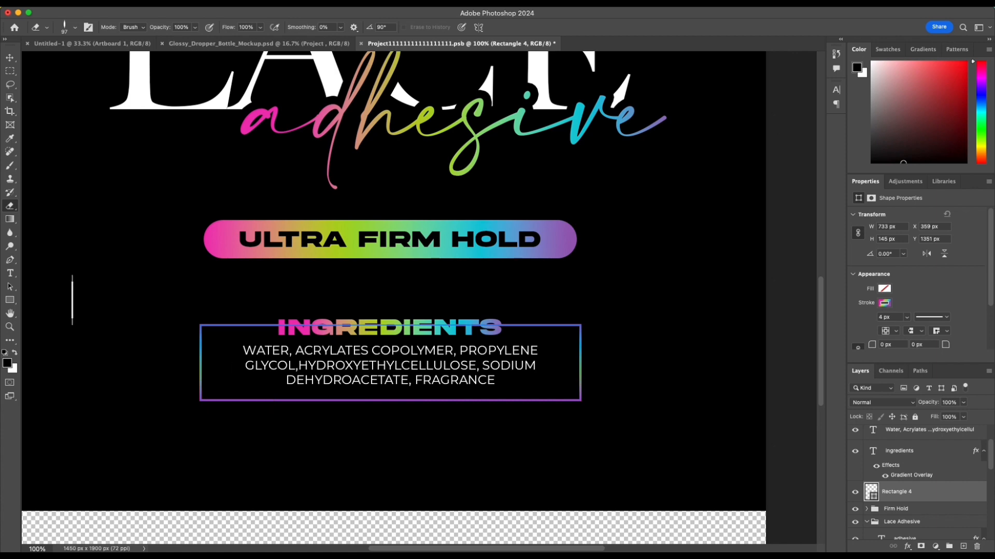
Step: Draw a rectangle about 464 × 69 px behind the INGREDIENTS heading, with a black fill and no stroke
click(10, 300)
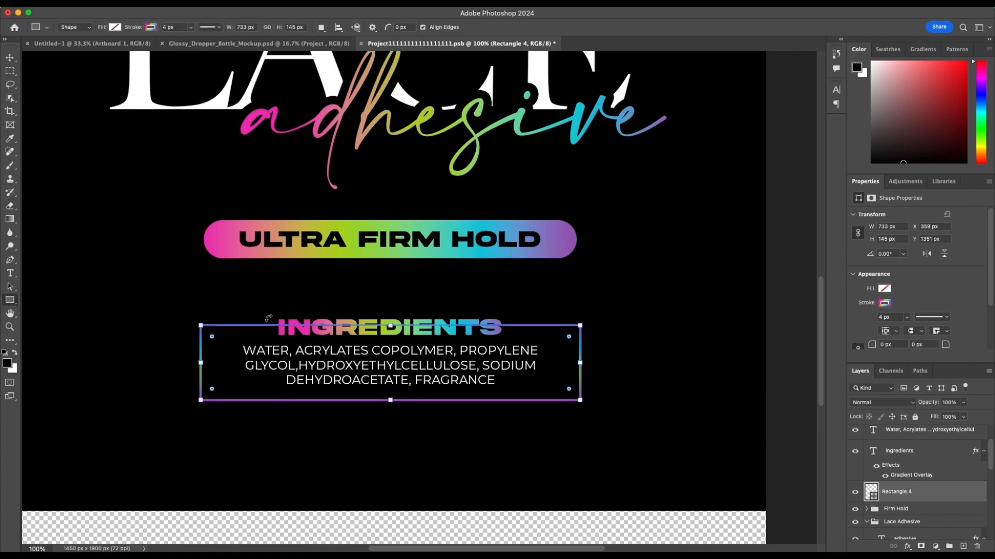
drag(271, 308, 509, 342)
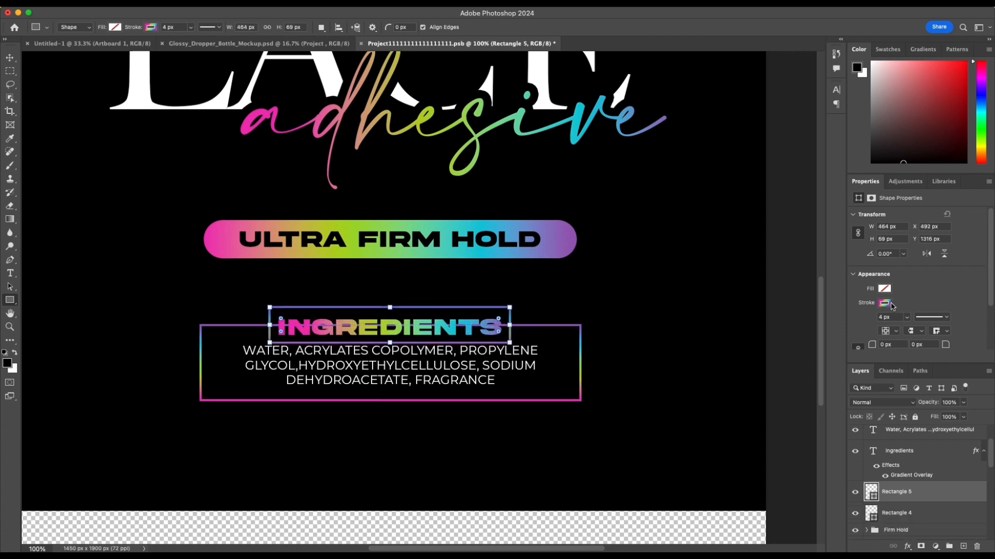
click(892, 306)
click(857, 323)
click(884, 289)
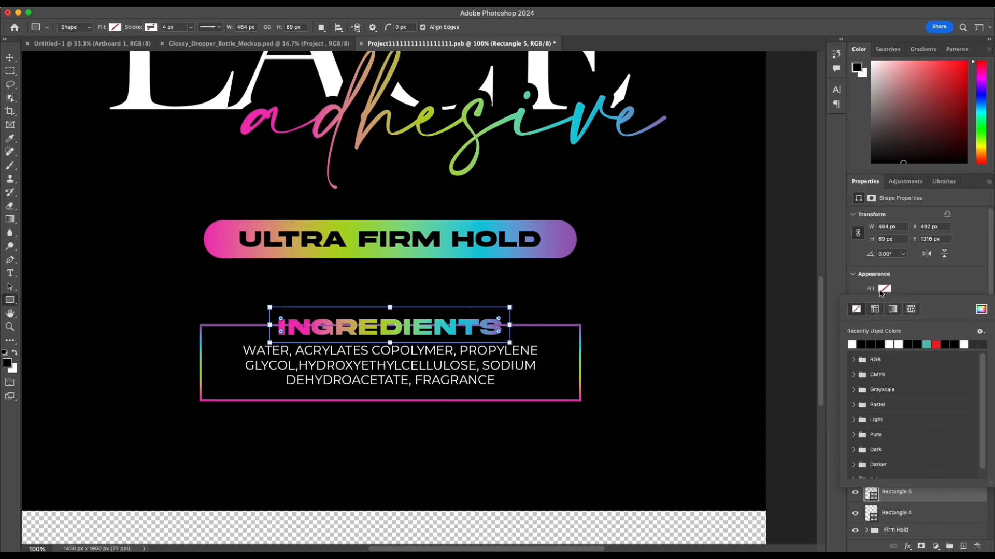
click(862, 344)
click(928, 288)
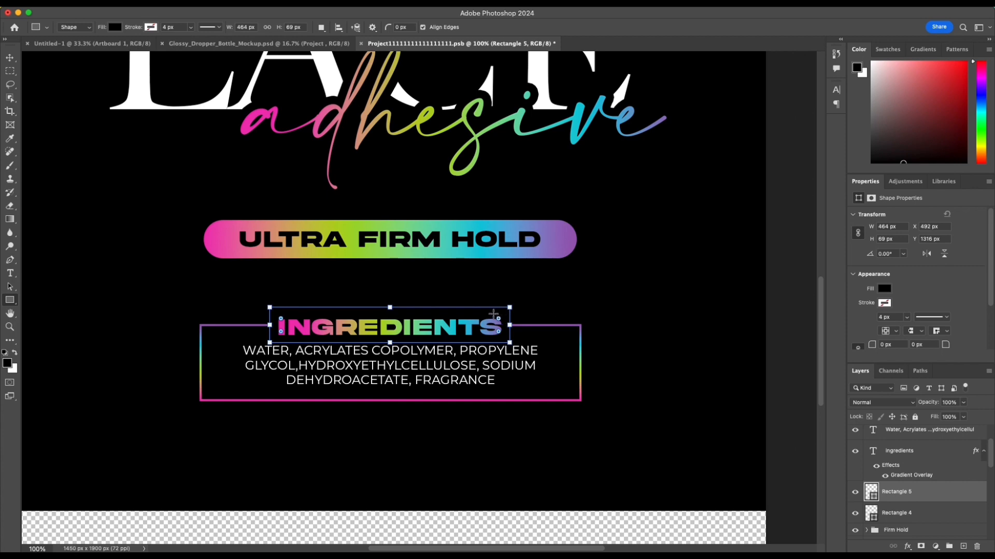
click(799, 396)
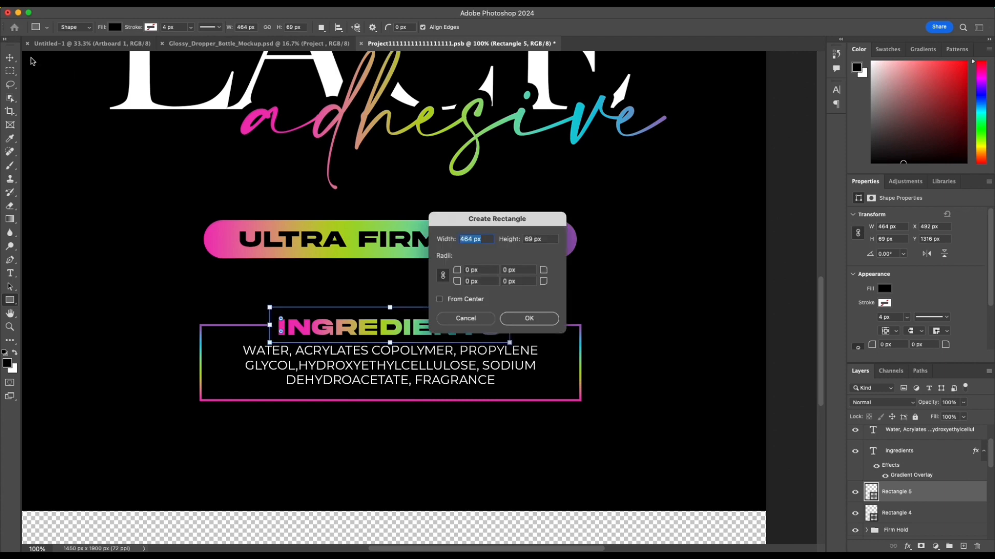
click(465, 318)
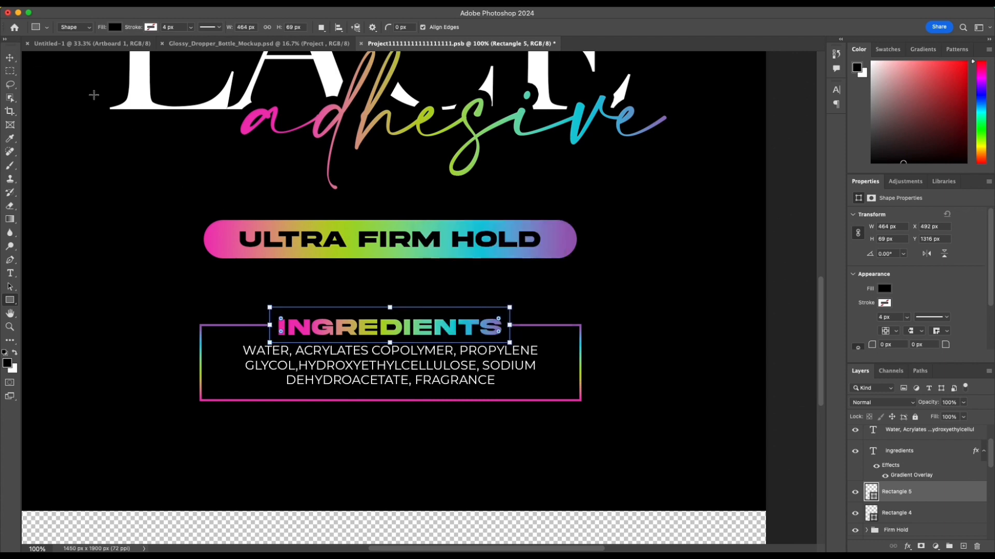
Step: Nudge the black rectangle behind the INGREDIENTS heading down to Y 1323 px
click(11, 60)
key(Down)
key(Down)
key(Down)
key(Down)
key(Down)
key(Down)
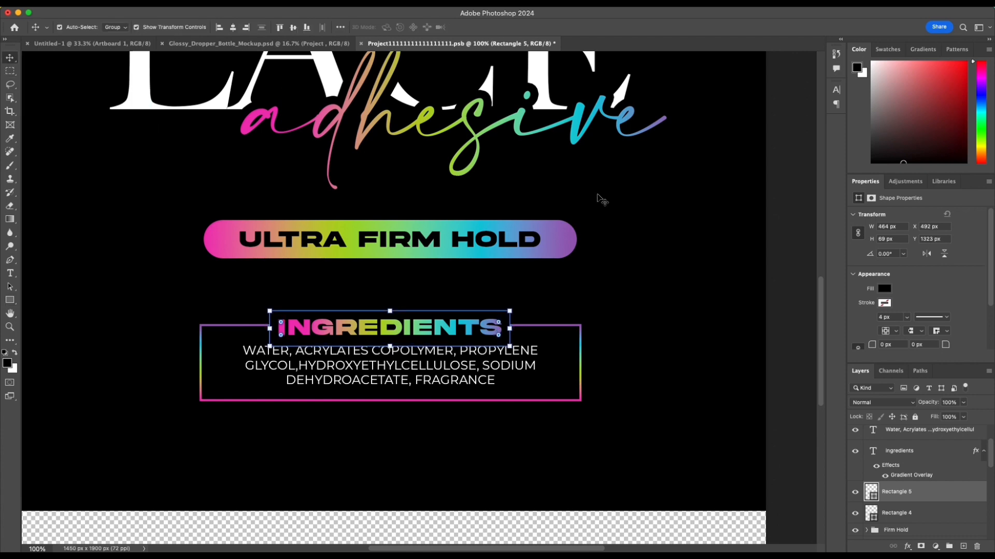
click(613, 197)
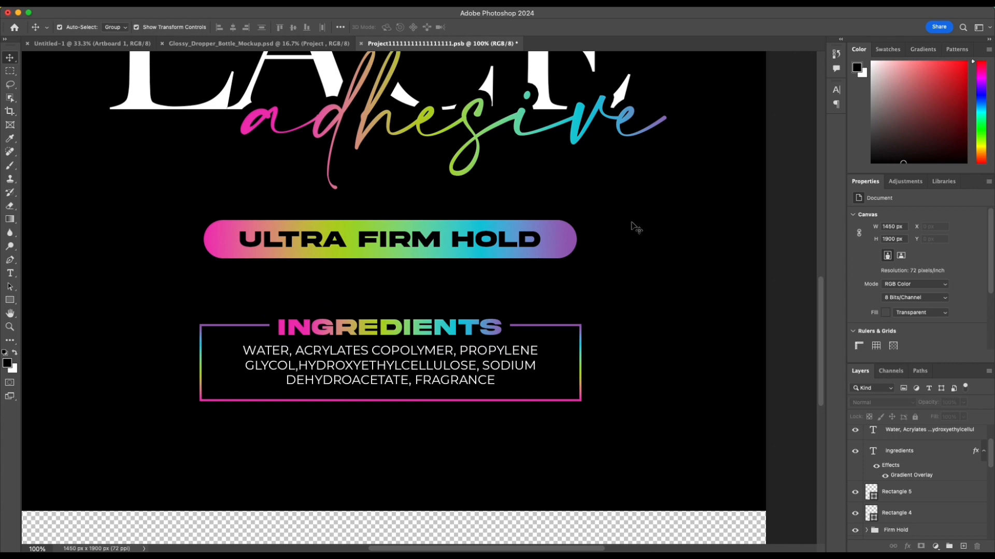
Step: Try scaling the black rectangle behind the INGREDIENTS heading to 122.20%, and undo the scaling
click(510, 329)
drag(510, 328, 563, 328)
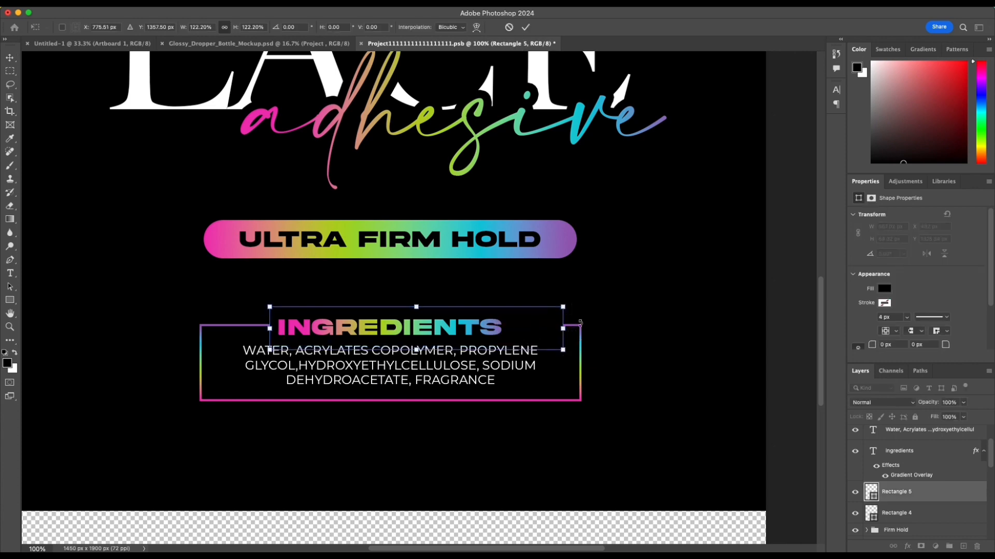
key(Return)
click(645, 304)
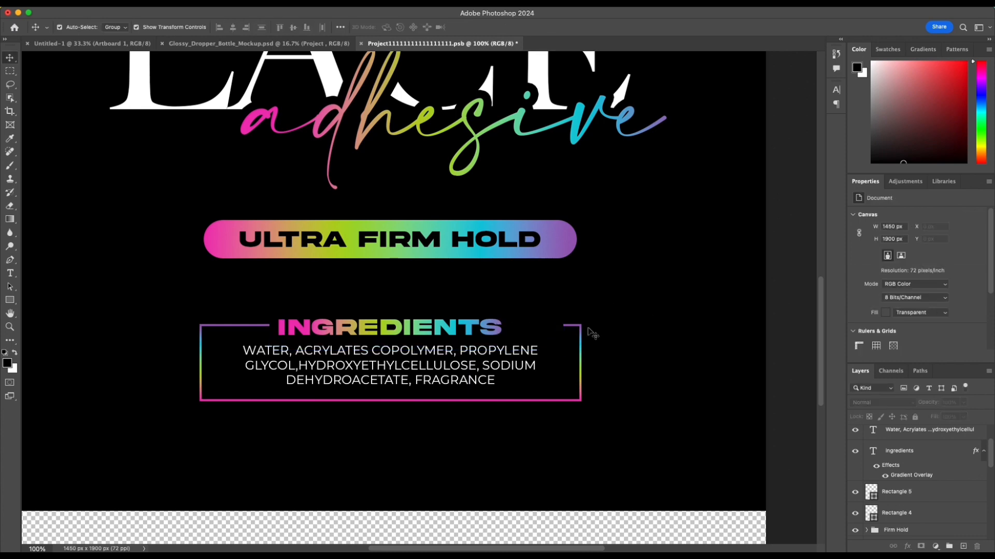
key(super+z)
Step: Group the ingredients frame, black rectangle, heading and ingredient list together
click(218, 298)
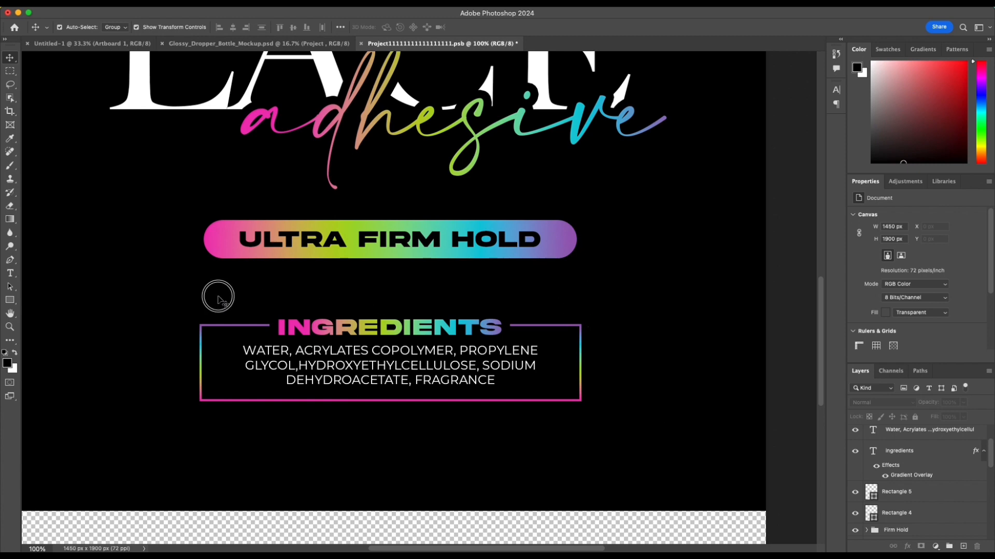
drag(218, 298, 505, 415)
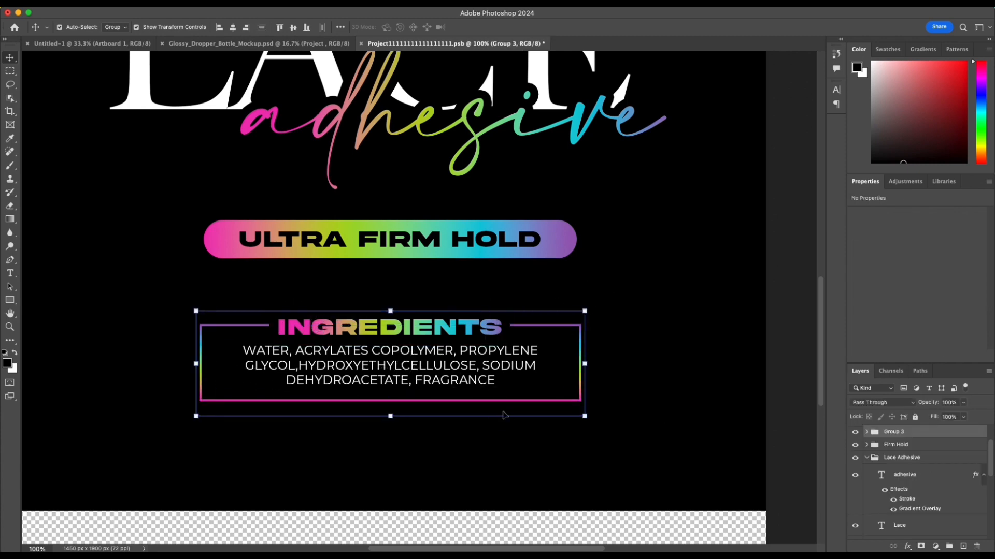
click(663, 273)
Step: Add the text "1.3 oz. (38.4 mL)" at 24 pt below the ingredients frame and center it on the canvas
scroll(663, 273, down, 3)
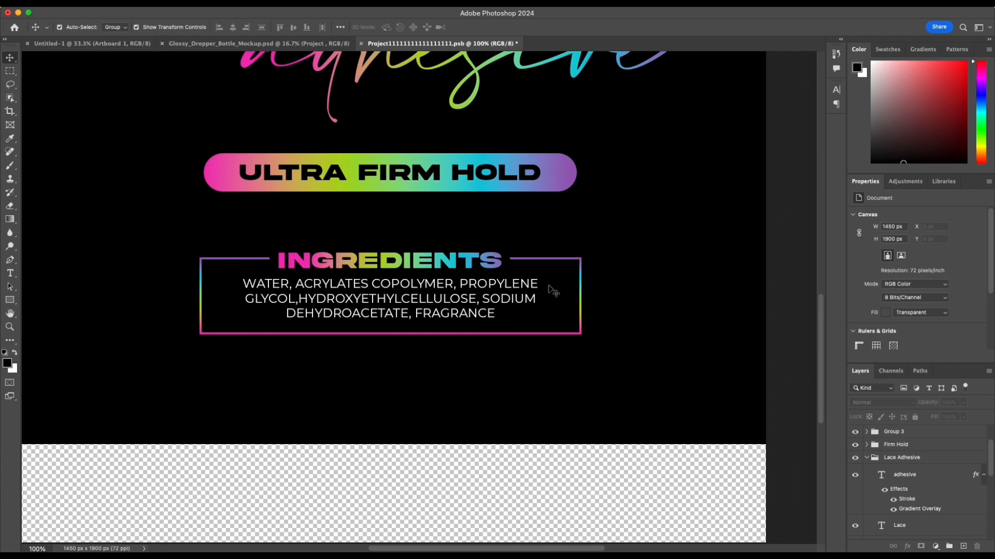
key(t)
click(365, 405)
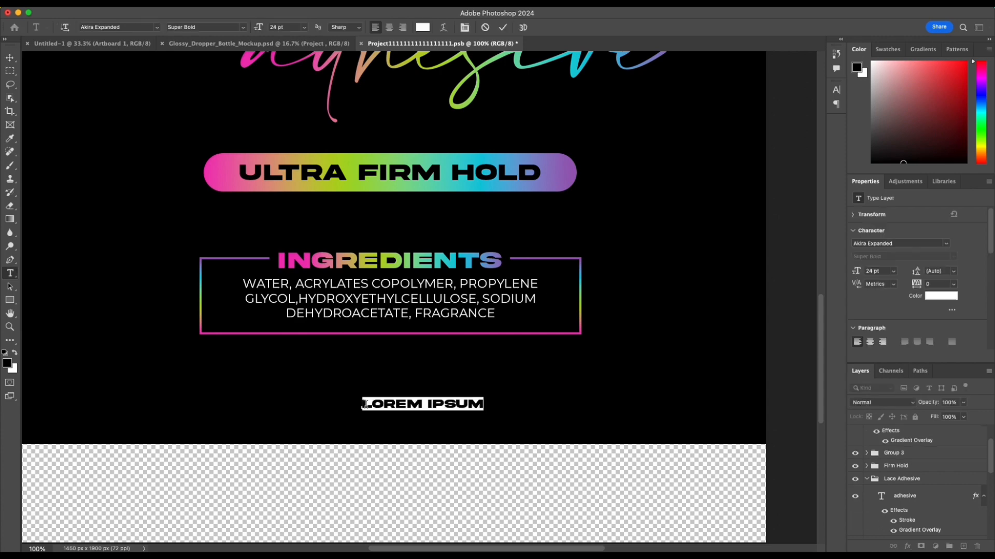
key(BackSpace)
text(1)
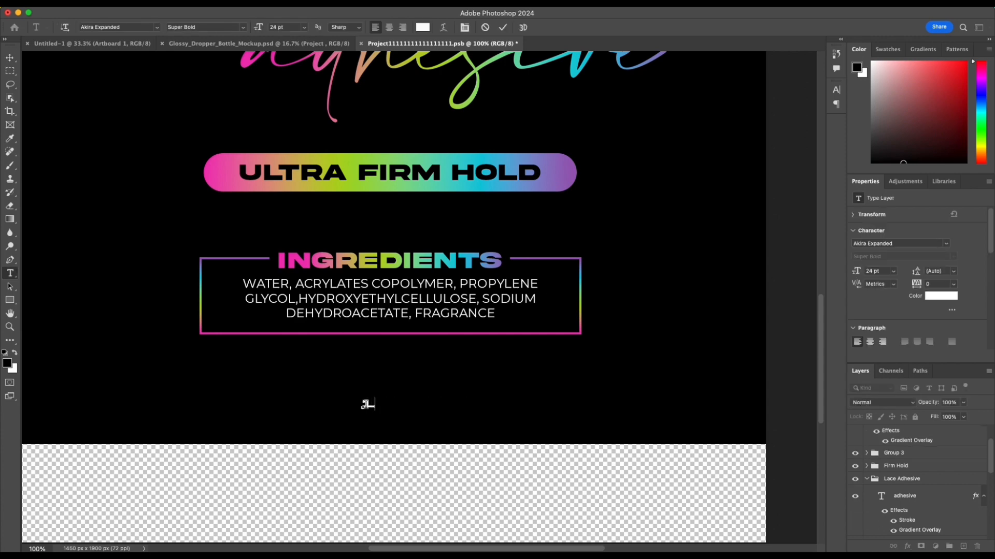
text(3 OZ)
text(. (38)
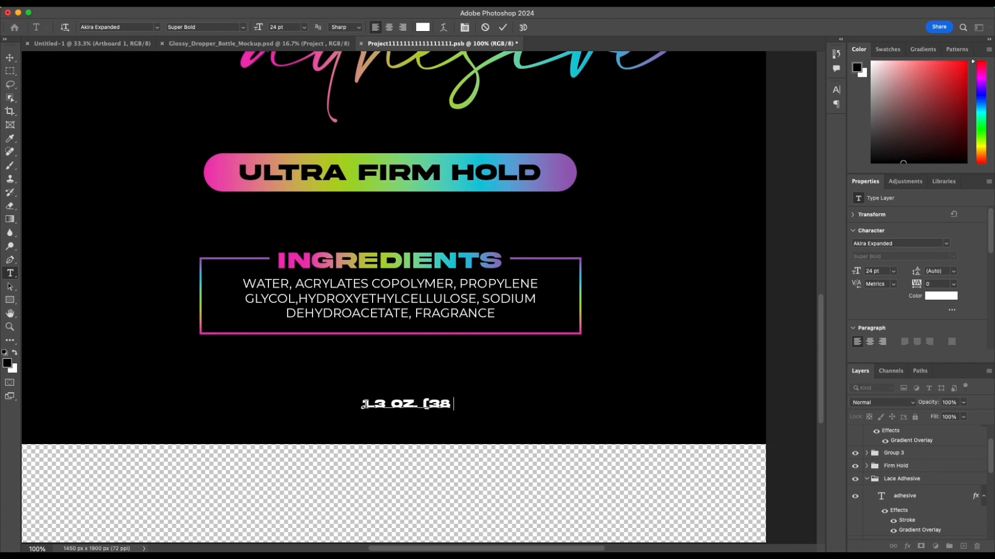
text(.4 ML)
click(599, 412)
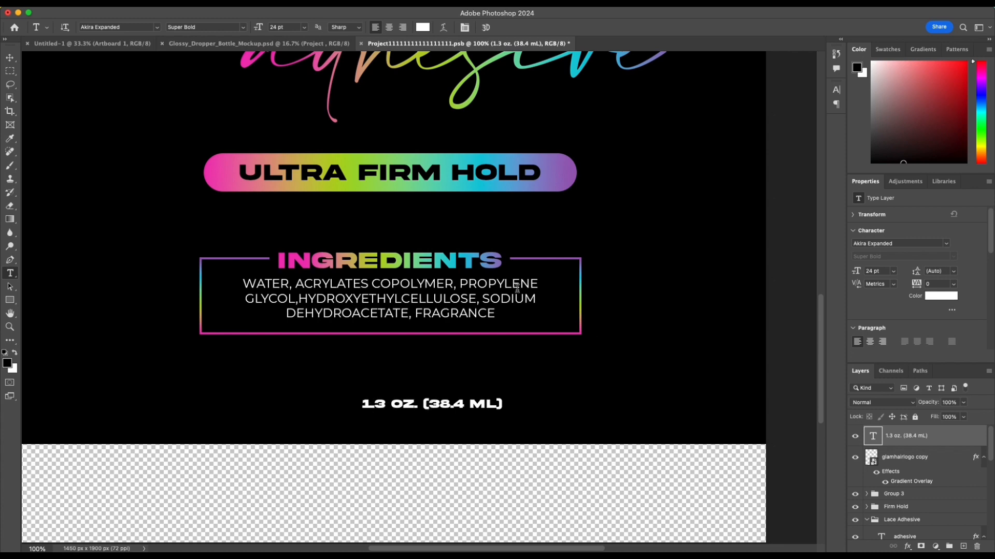
click(10, 57)
drag(410, 411, 367, 412)
Step: Try the Montepetrum Regular font on the "1.3 oz. (38.4 mL)" text
click(924, 244)
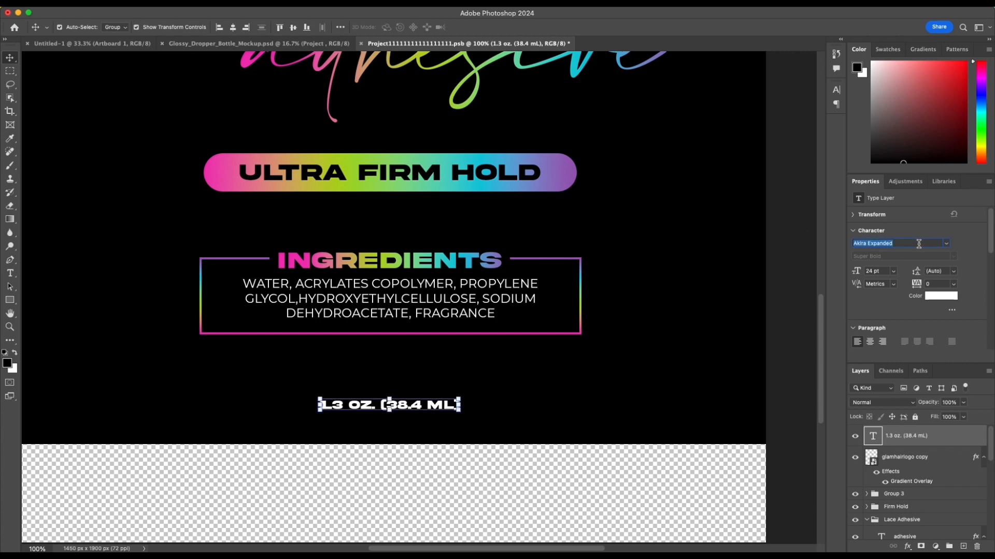
text(mont)
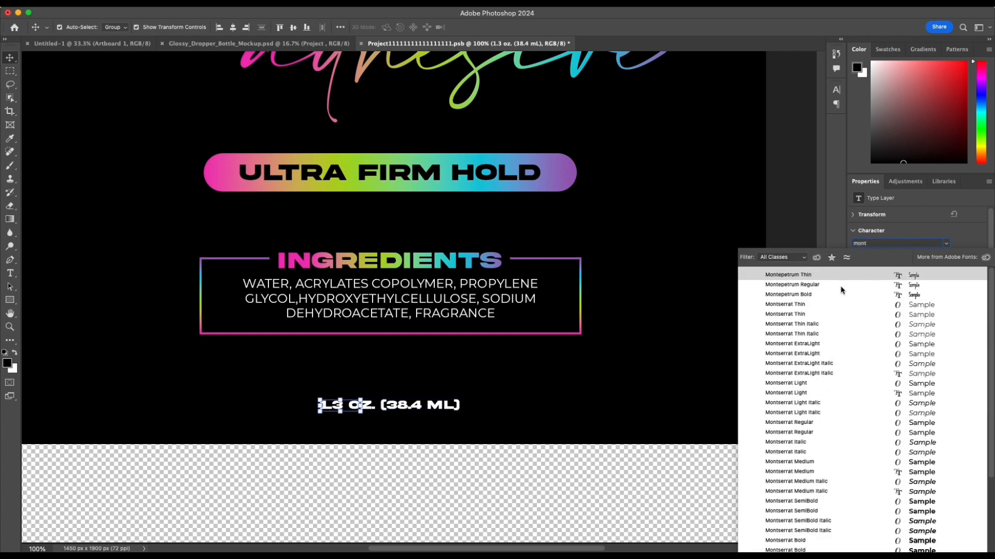
click(838, 287)
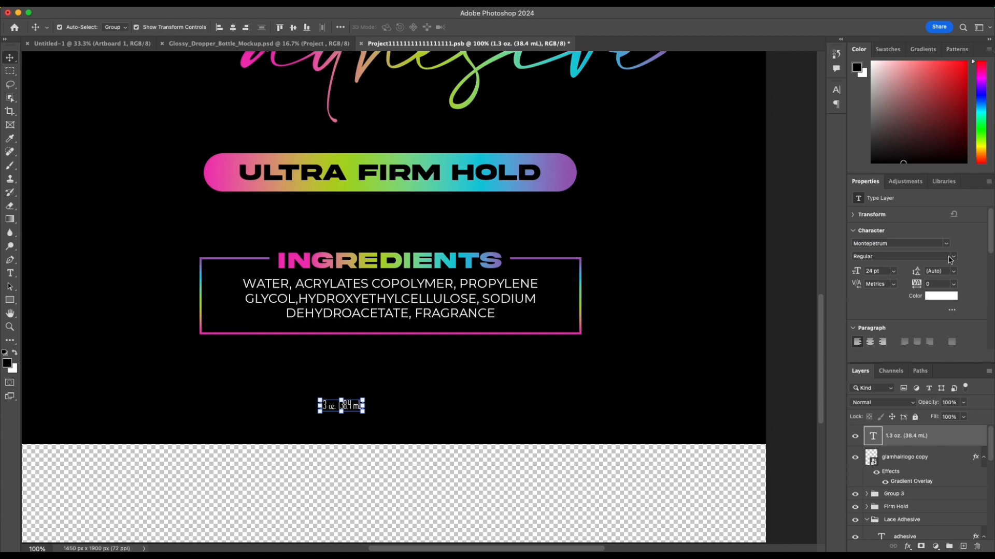
Step: Set the volume text's font to Montserrat Regular and recenter it beneath the ingredients frame
click(923, 242)
text(mon)
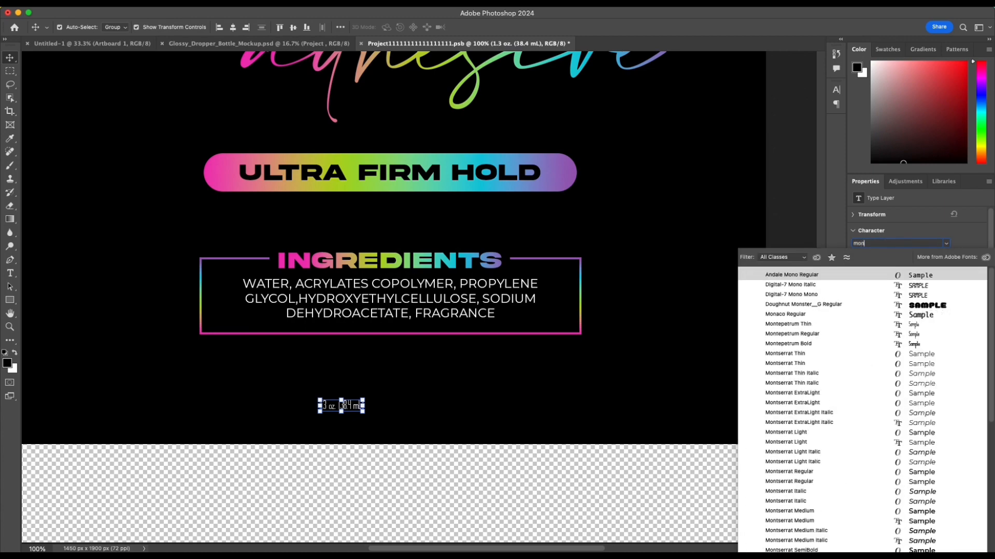
text(tserrat)
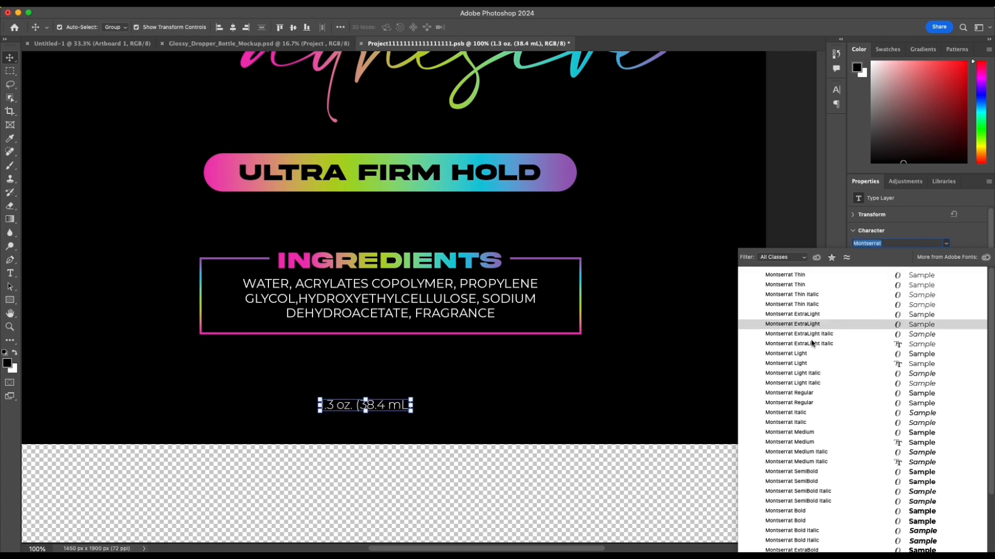
click(810, 394)
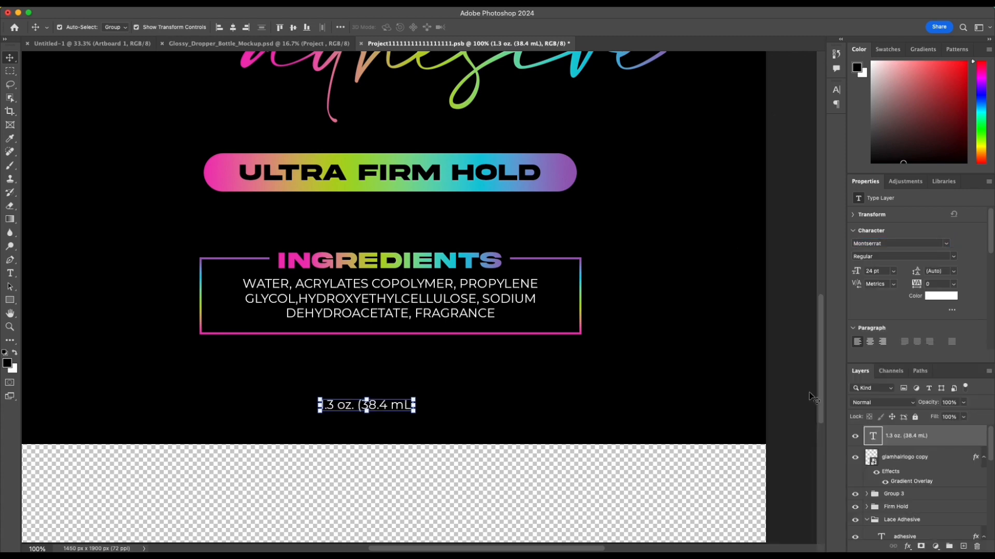
click(447, 409)
drag(376, 410, 400, 407)
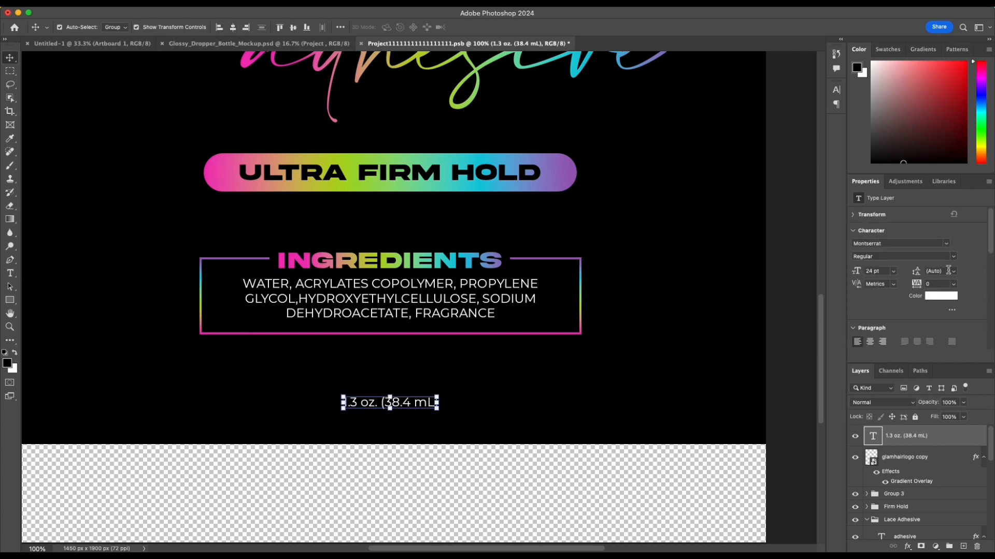
Step: Set the volume text to all caps and recenter it horizontally on the canvas
click(340, 26)
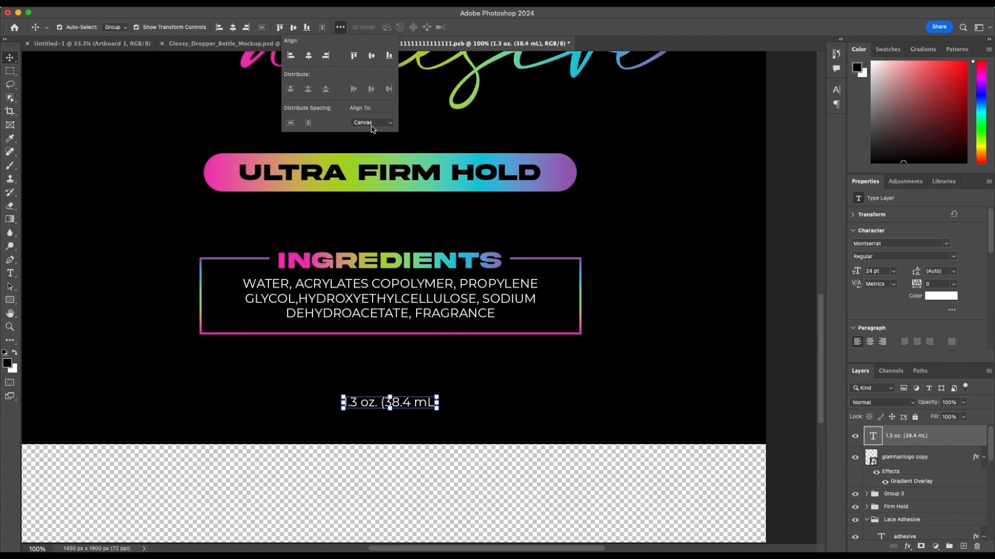
click(983, 285)
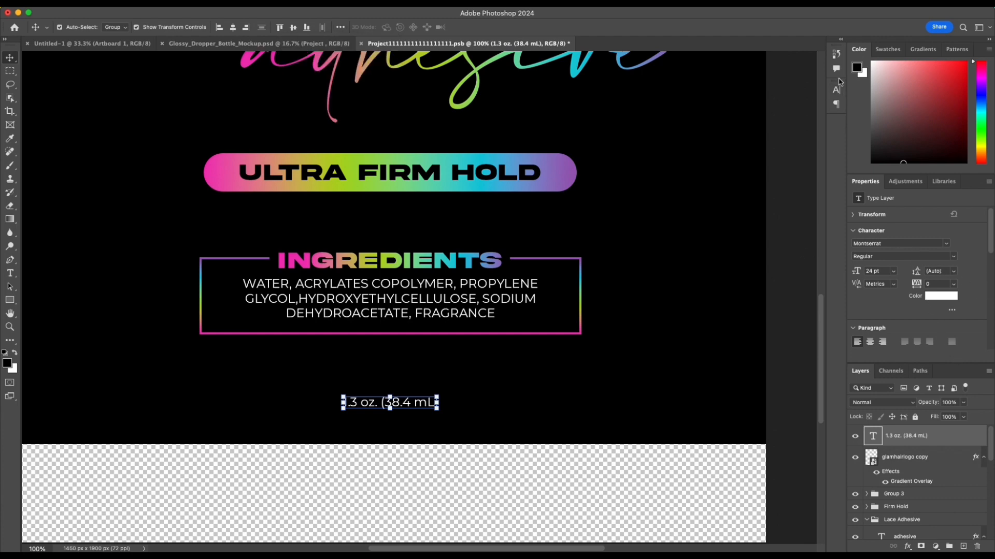
click(835, 105)
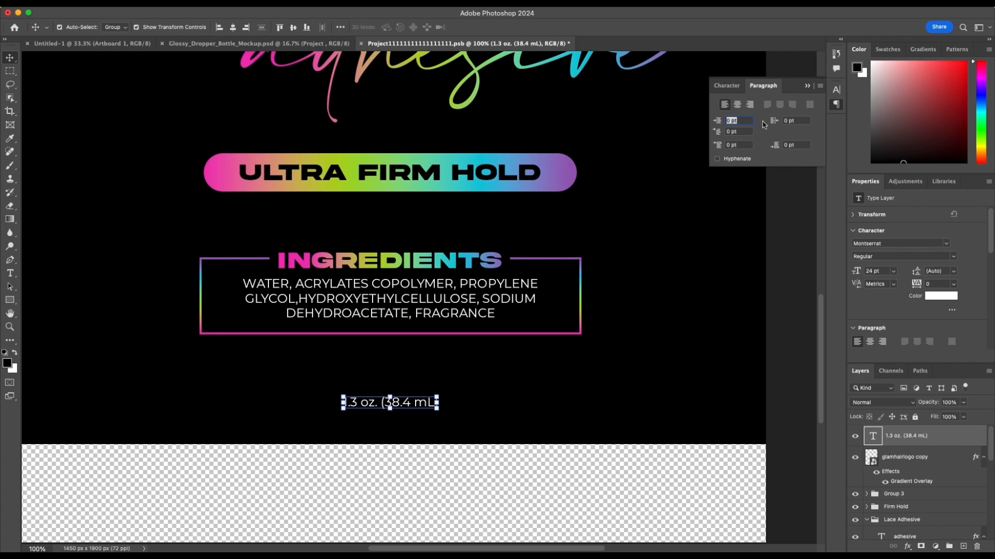
click(727, 86)
click(748, 162)
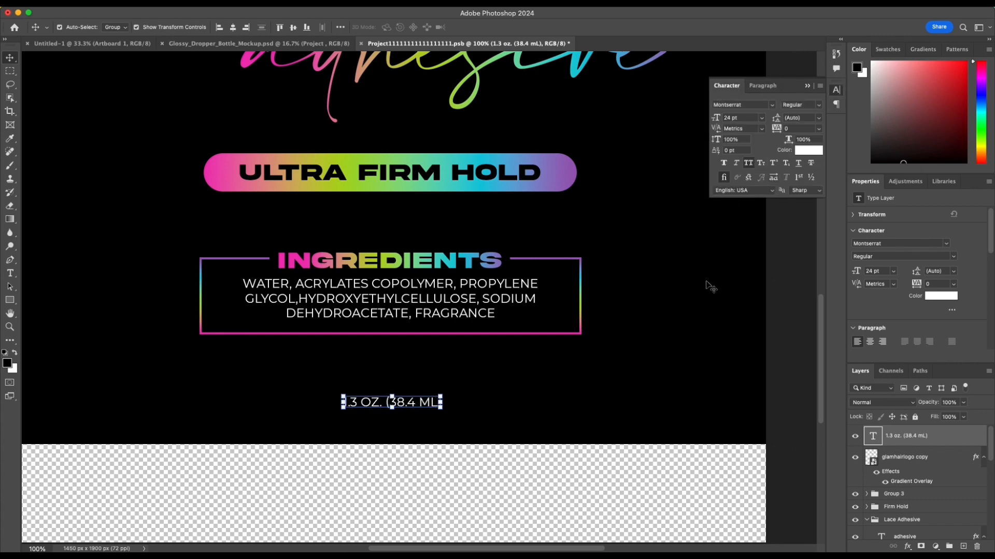
click(568, 387)
click(398, 404)
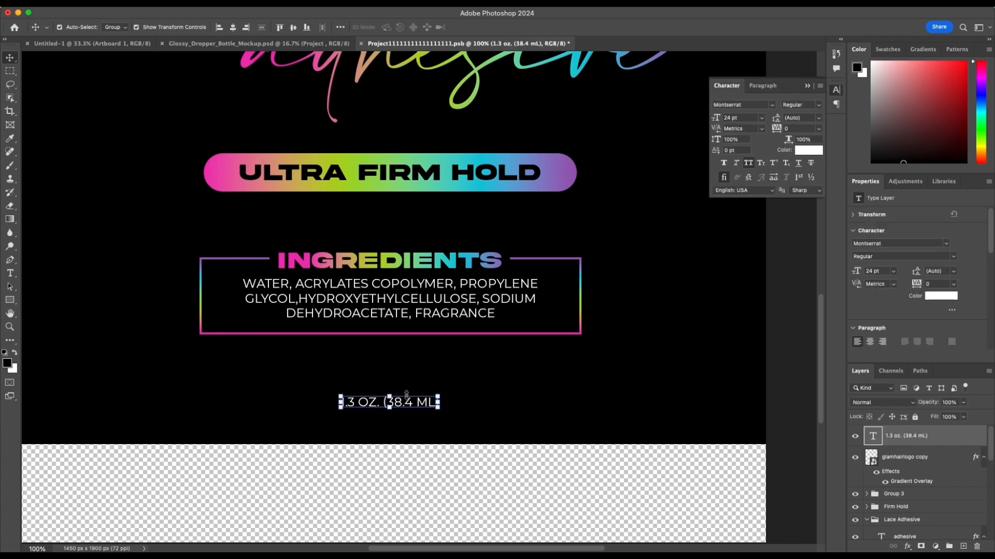
click(232, 27)
Step: Apply the linear pink-green-blue gradient overlay at 0° angle and 92% scale to the volume text
double_click(969, 437)
click(538, 273)
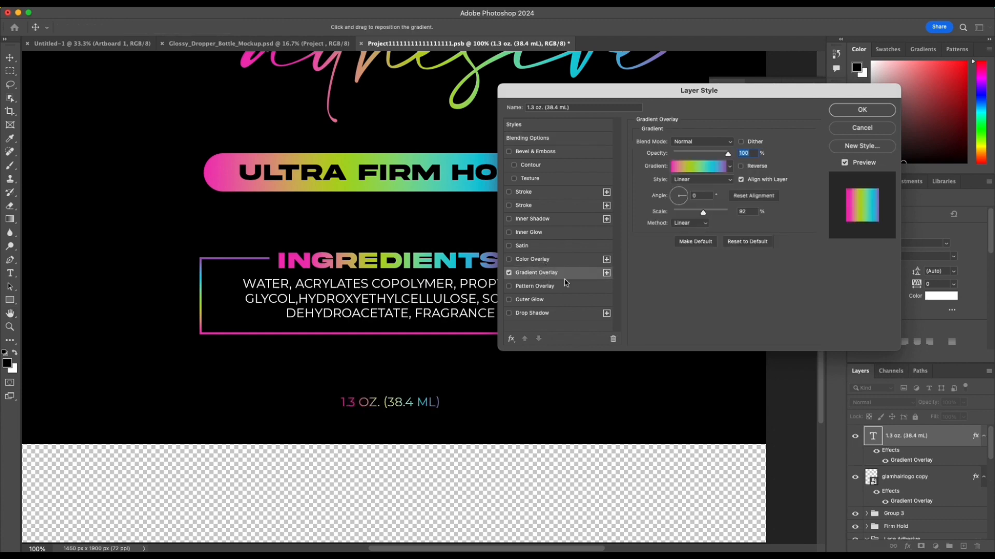
click(858, 111)
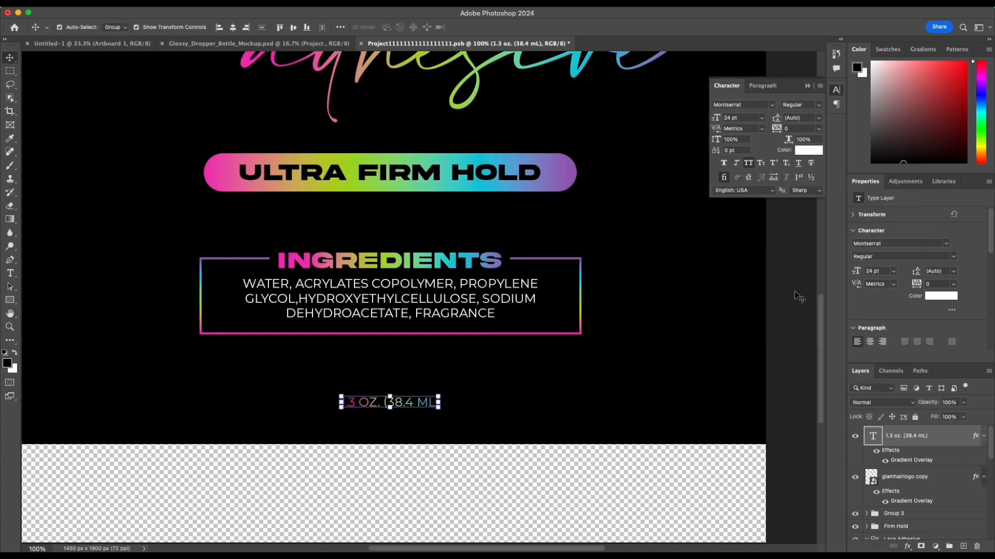
click(807, 87)
Step: Hide the color palette layer above the black label
click(788, 223)
key(super+minus)
key(super+minus)
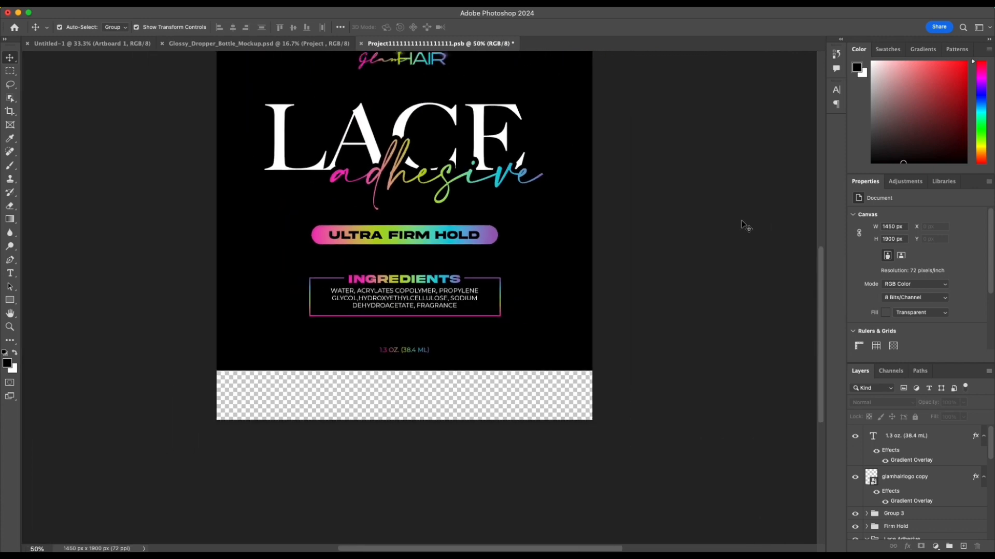
scroll(709, 221, up, 3)
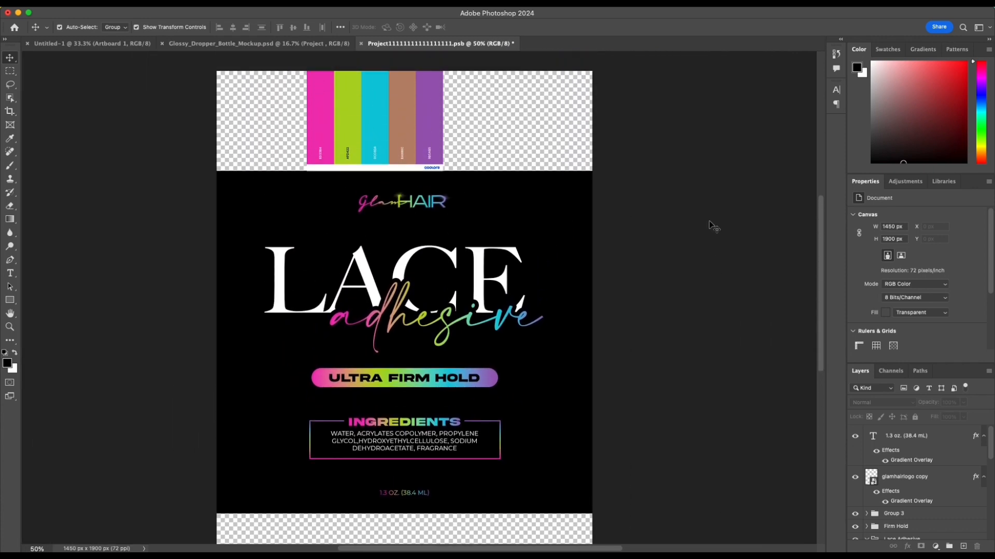
click(372, 117)
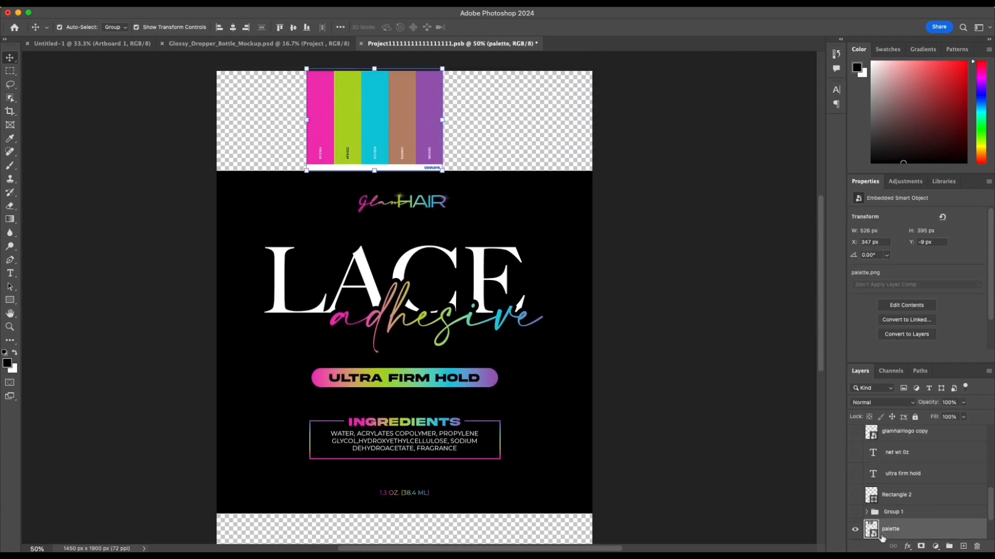
click(855, 529)
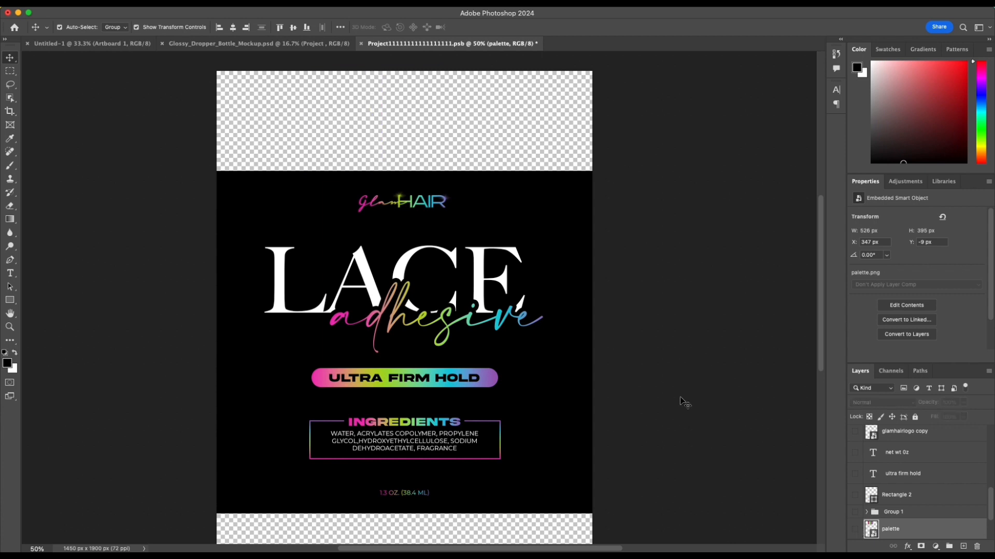
Step: Shift the Lace Adhesive lettering group slightly upward on the label
drag(239, 247, 568, 351)
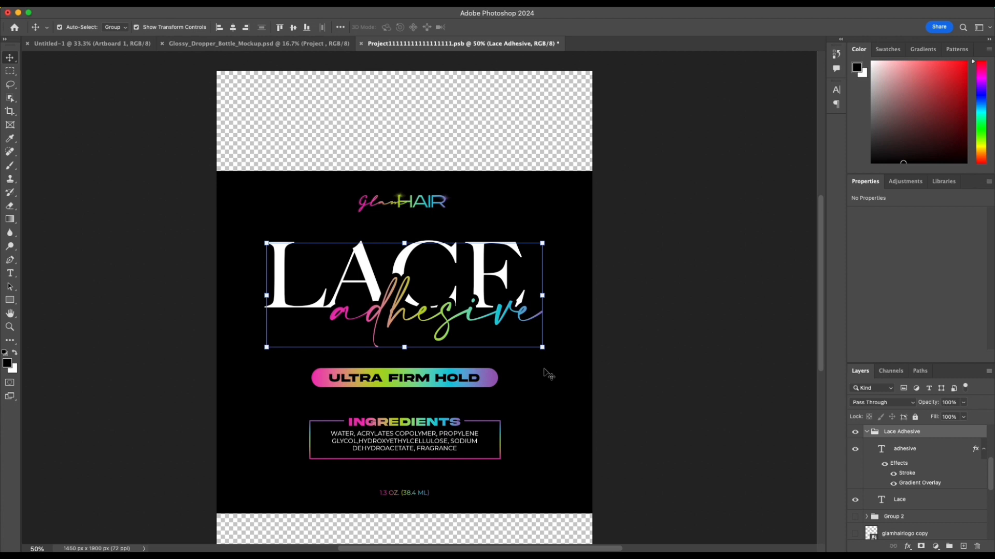
click(583, 380)
scroll(662, 396, down, 2)
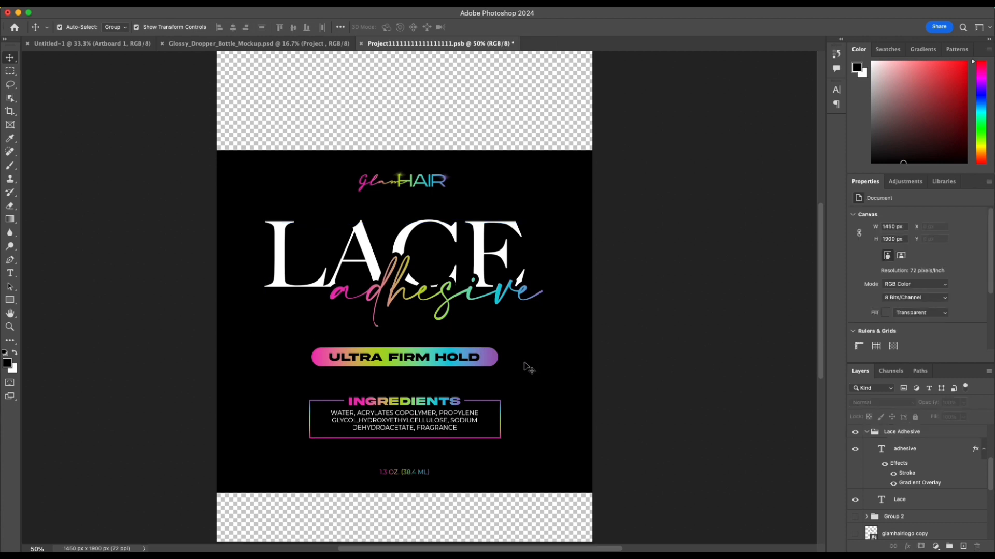
Step: Scale the Ultra Firm Hold bar down slightly and recenter it horizontally on the canvas
click(389, 357)
click(311, 366)
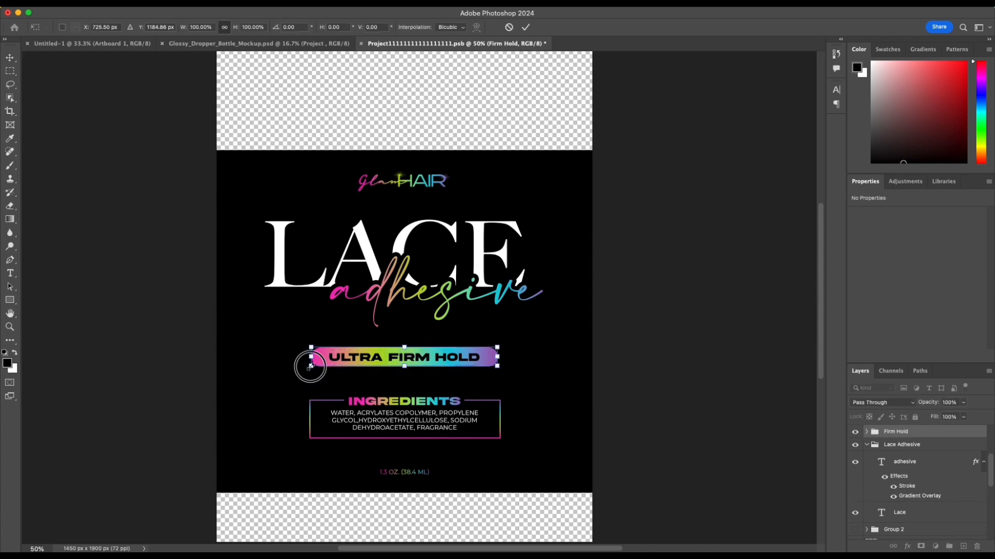
drag(311, 365, 339, 365)
click(526, 27)
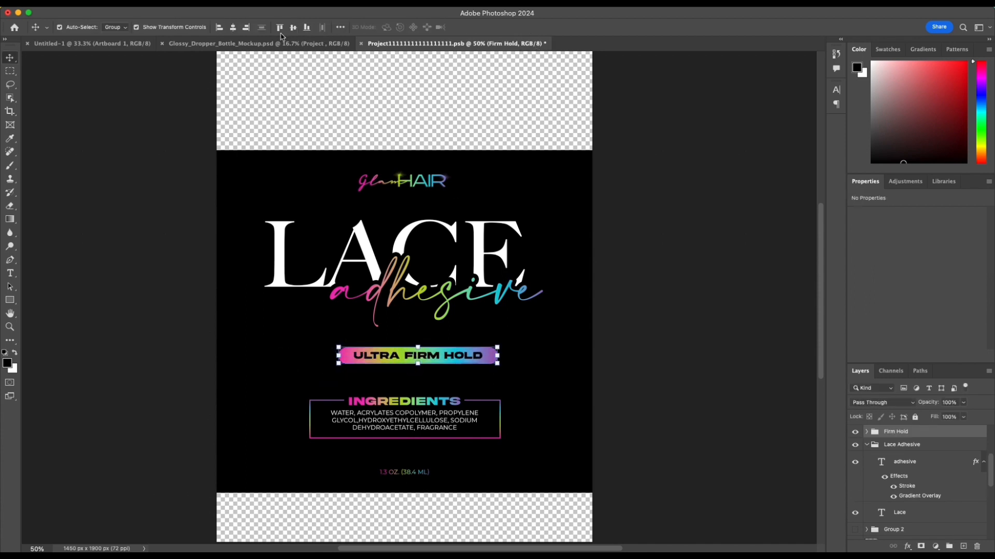
click(233, 27)
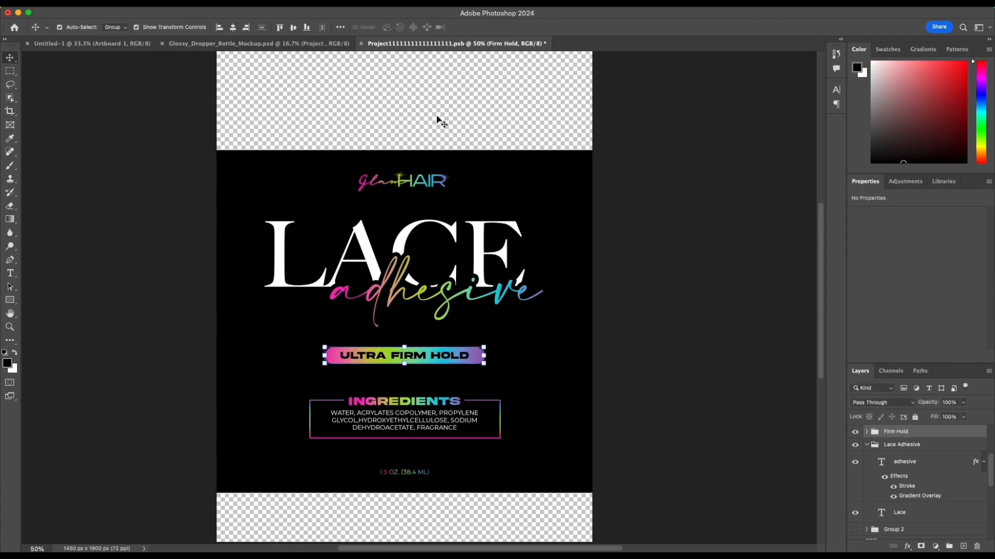
click(699, 259)
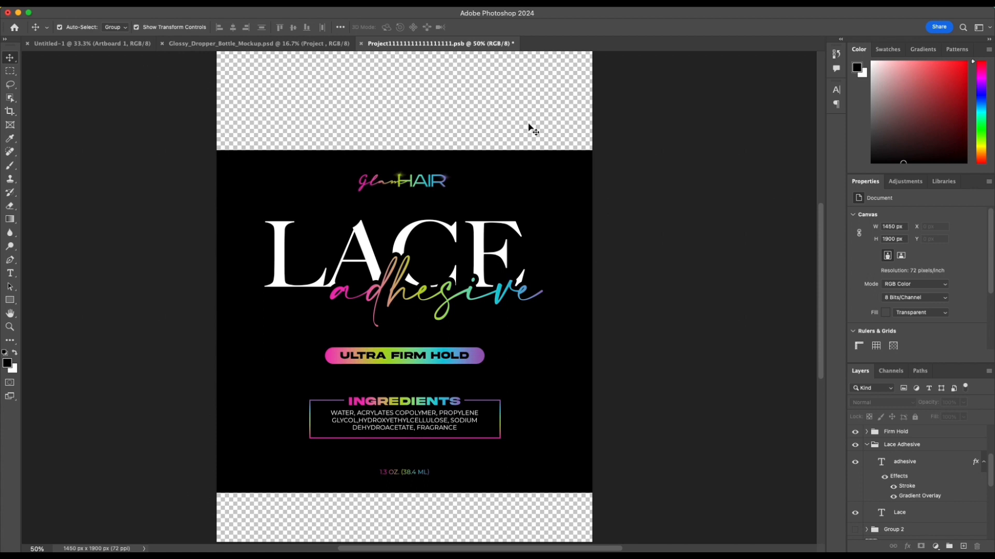
Step: Save the label artwork and switch to the Glossy_Dropper_Bottle_Mockup document
key(super+space)
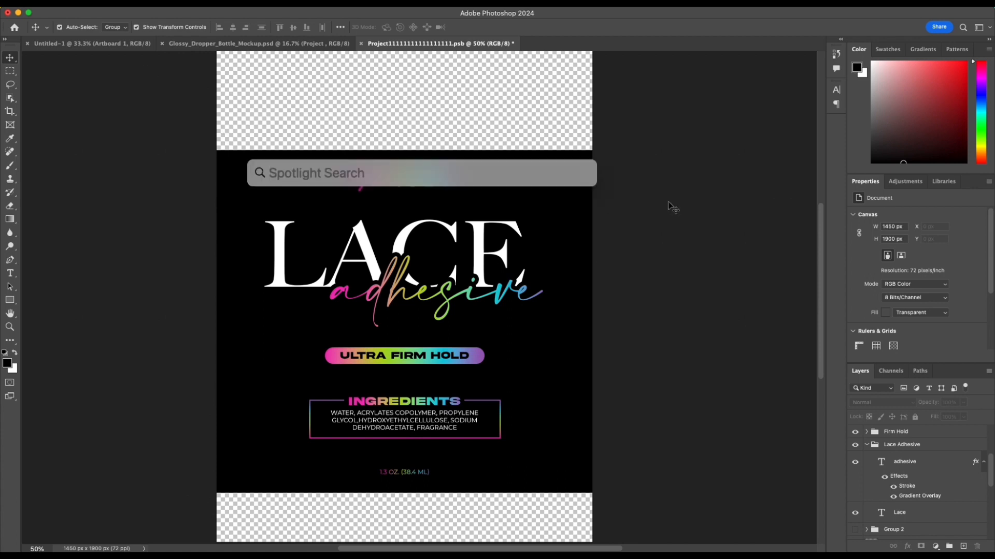
click(669, 205)
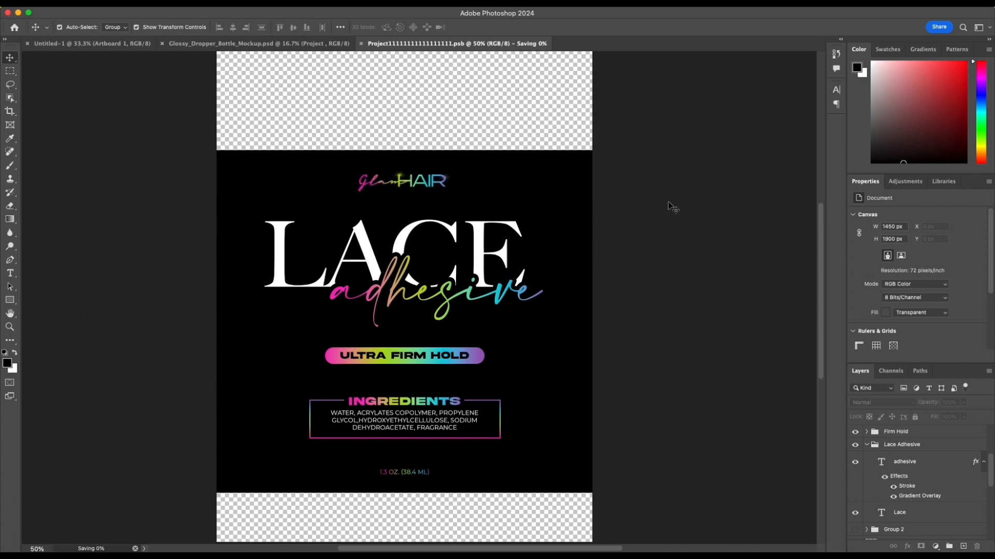
key(super+s)
click(314, 44)
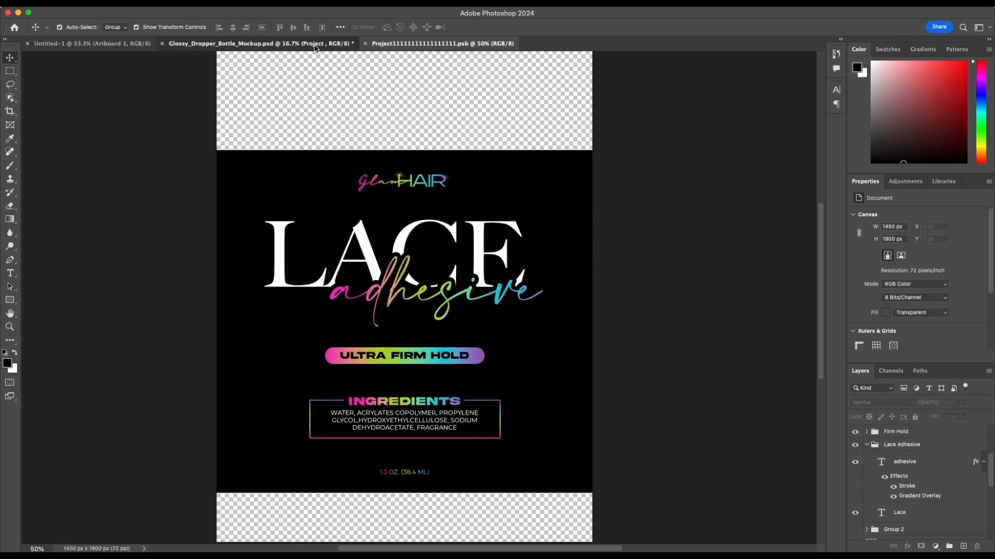
key(super+equal)
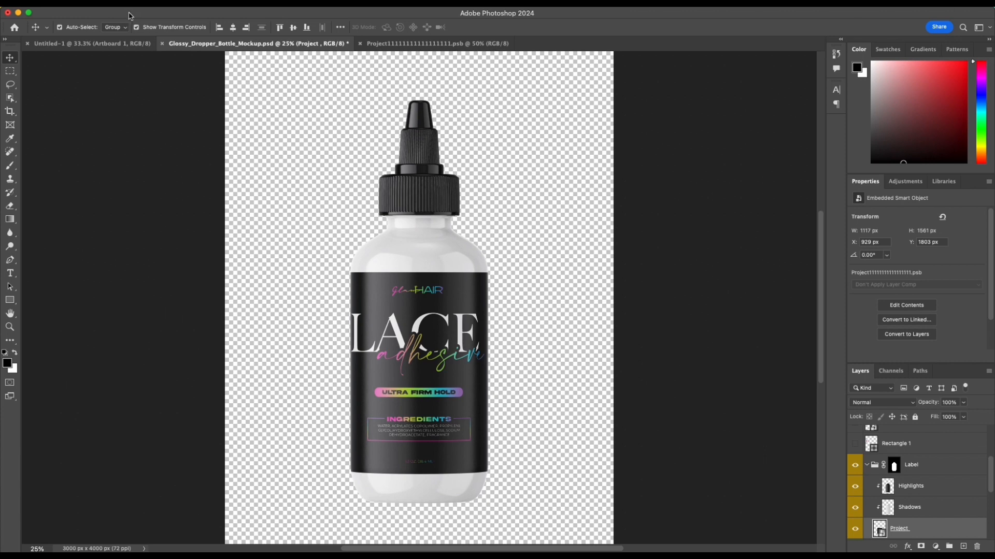
Step: Quick-export the bottle mockup as a PNG named Glossy_Dropper_Bottle_Mockup into a new Desktop folder named glamhair_tutorial
click(98, 4)
mouse_move(156, 165)
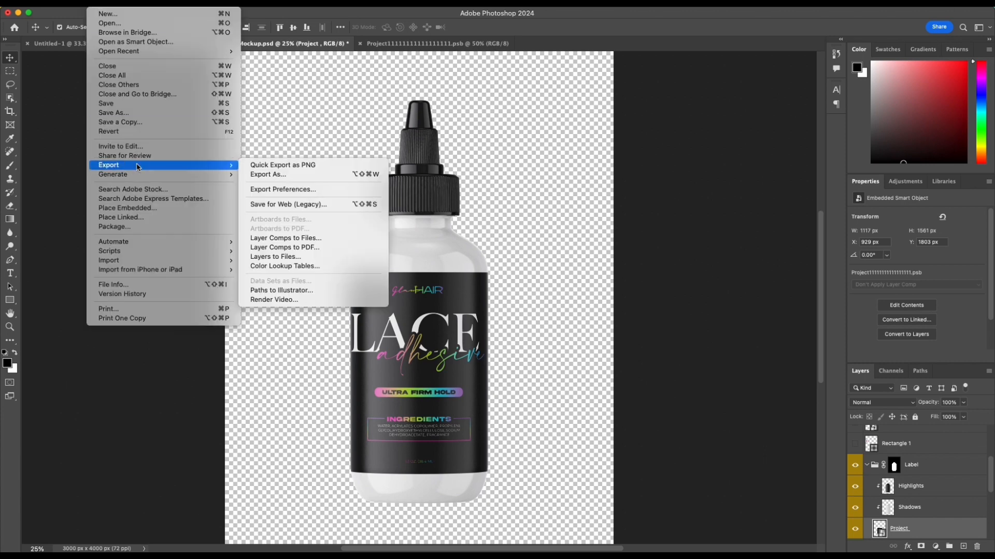
click(348, 167)
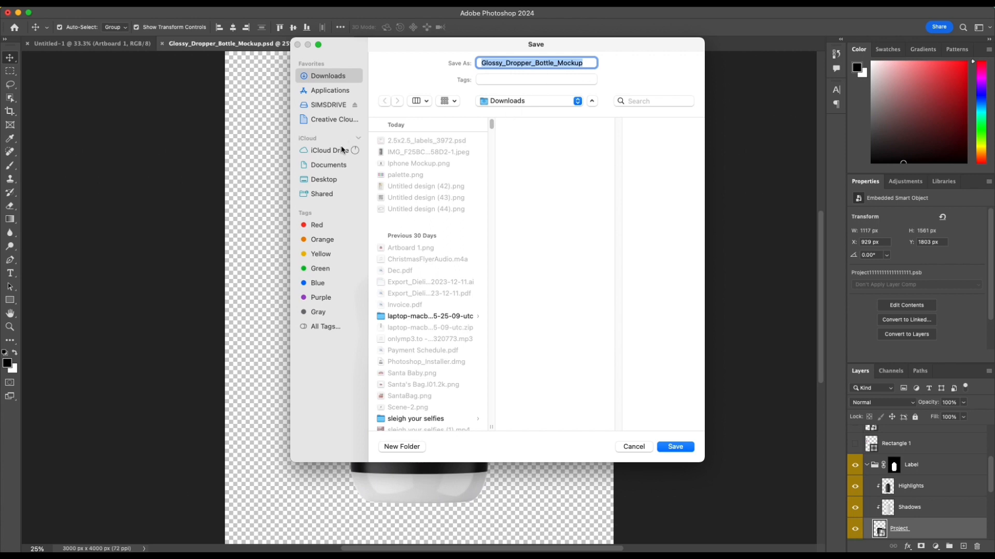
click(330, 180)
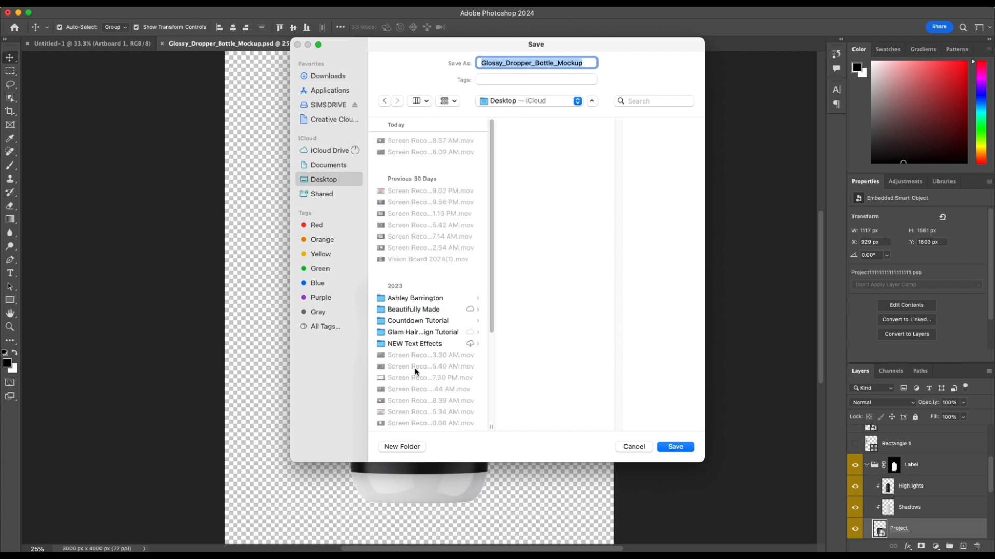
click(400, 447)
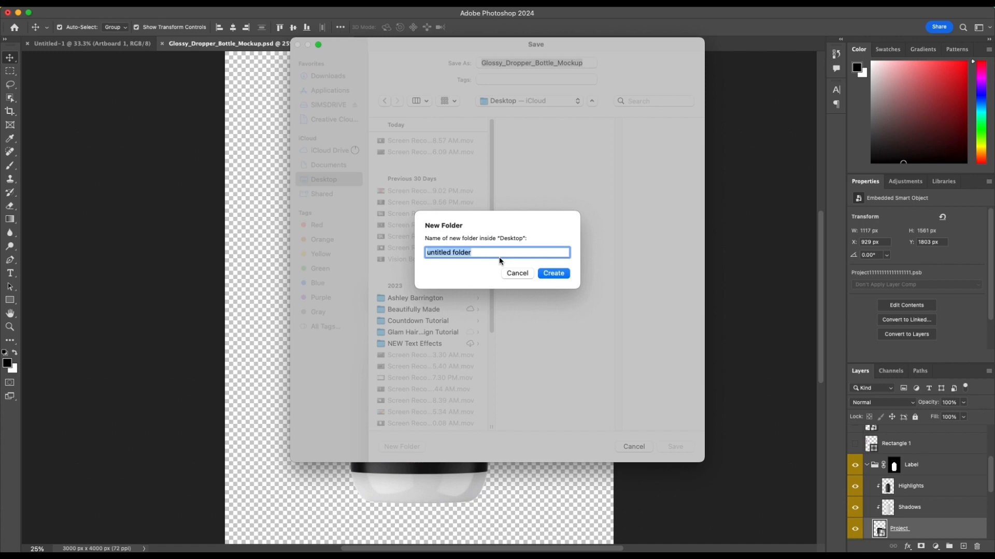
text(glamhair_tutorial)
click(552, 273)
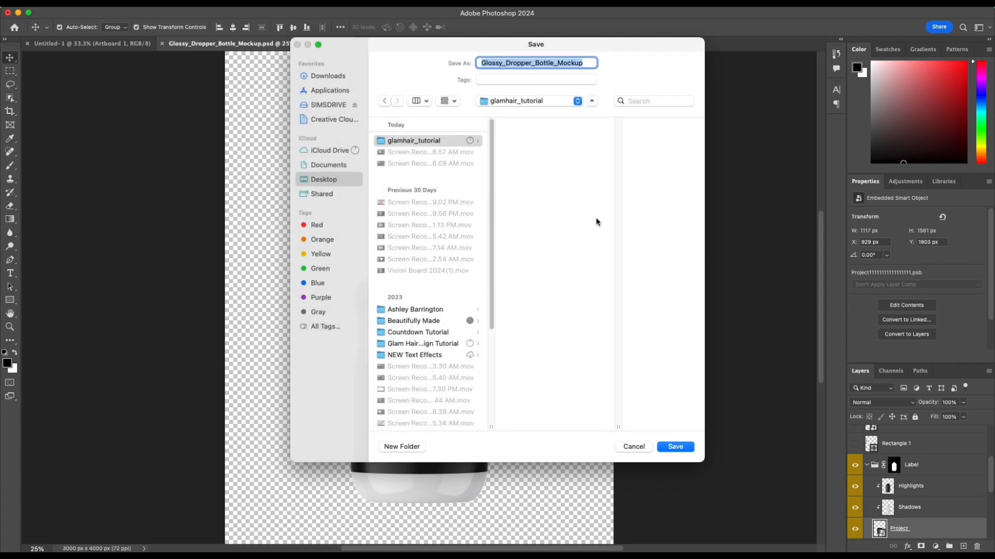
click(676, 448)
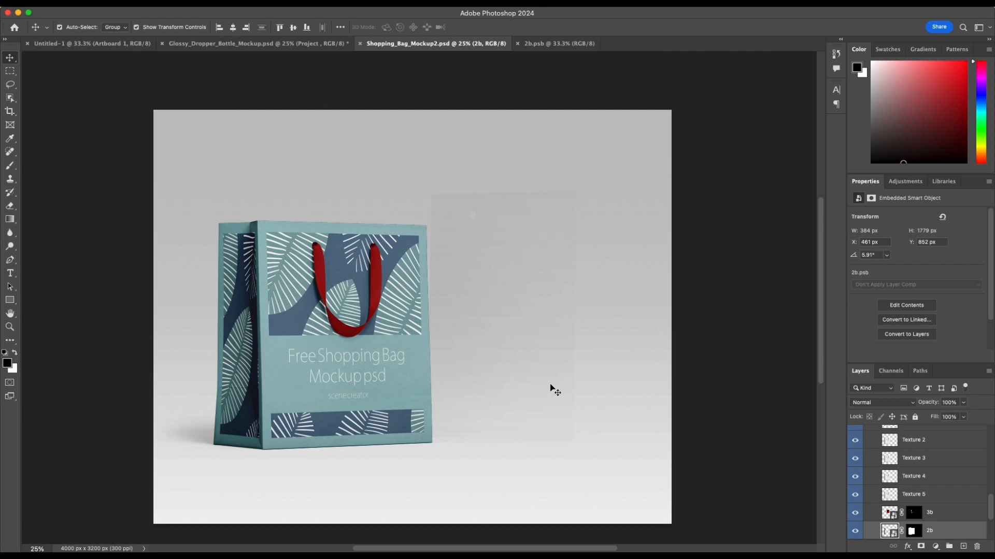
Step: Hide the BG group in the Shopping_Bag_Mockup2 document to leave the bag on transparency
scroll(552, 388, down, 3)
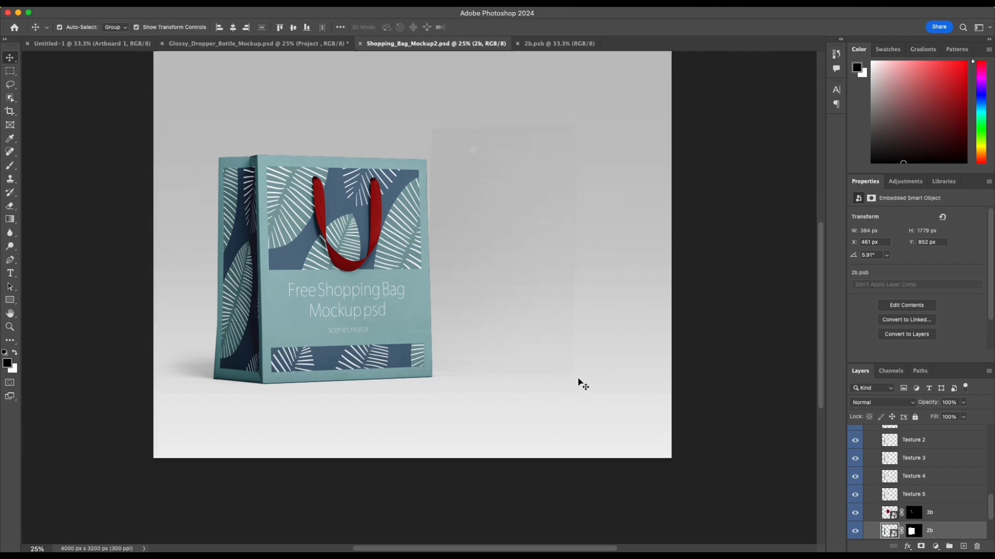
click(579, 384)
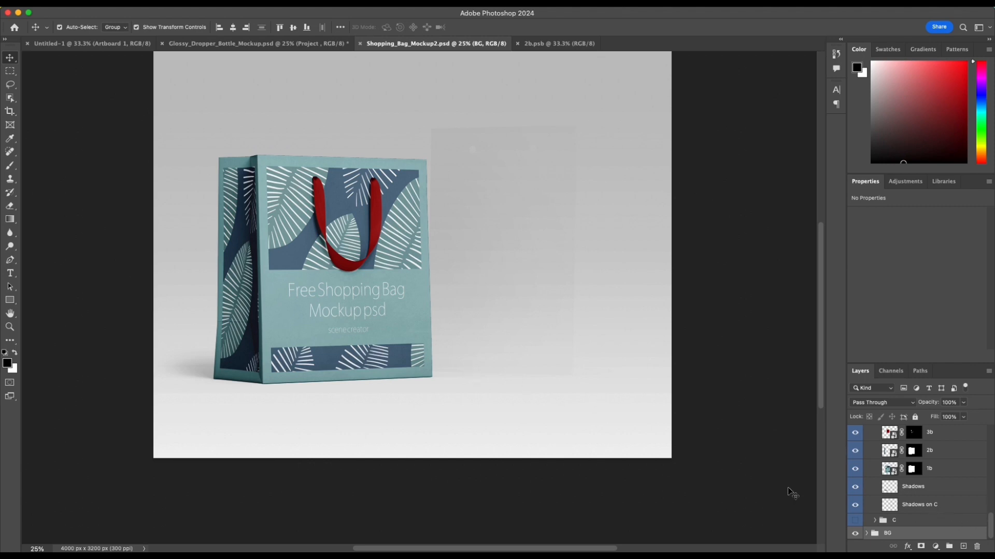
click(855, 534)
scroll(397, 352, up, 1)
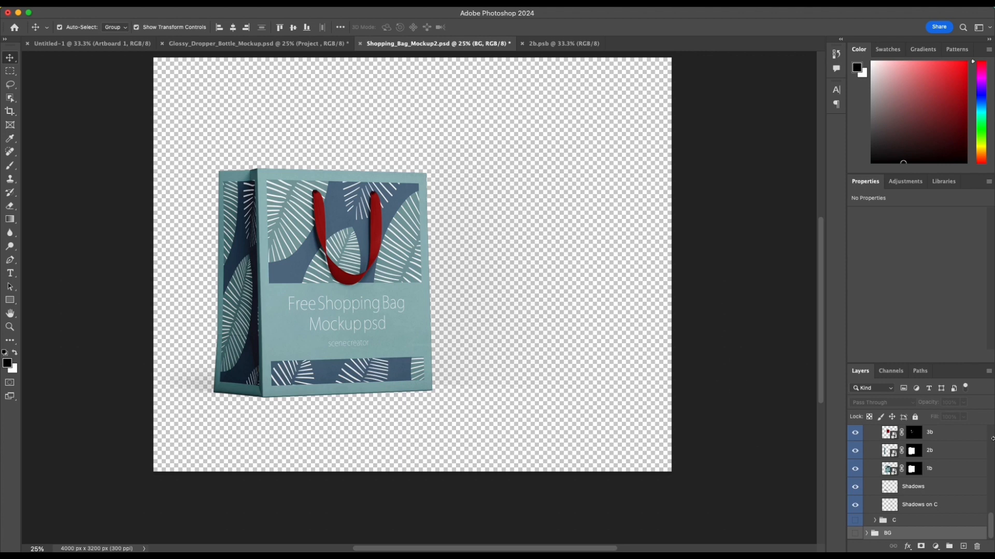
scroll(950, 465, up, 1)
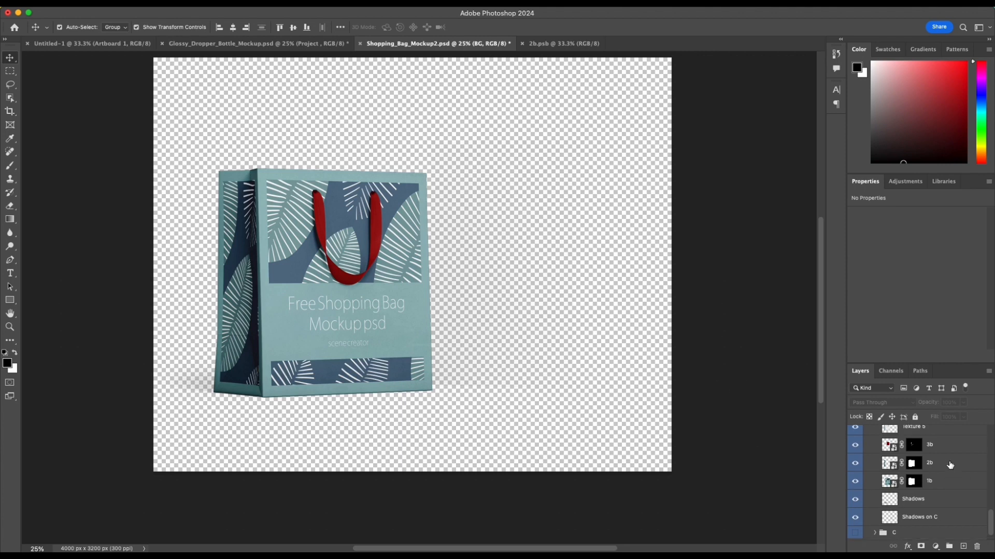
Step: Find the smart object for the shopping bag's front panel and open the medium front artwork for editing
click(395, 361)
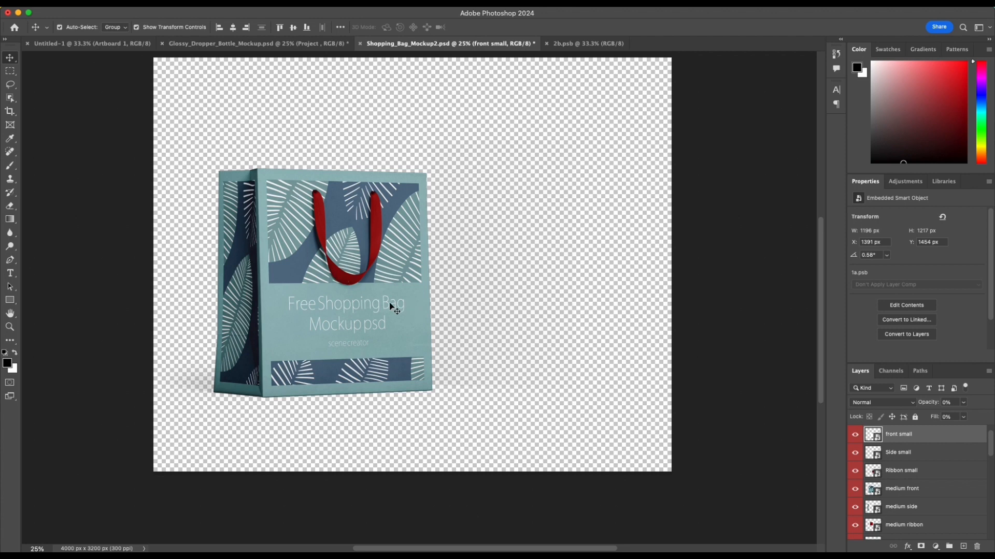
click(374, 233)
click(239, 238)
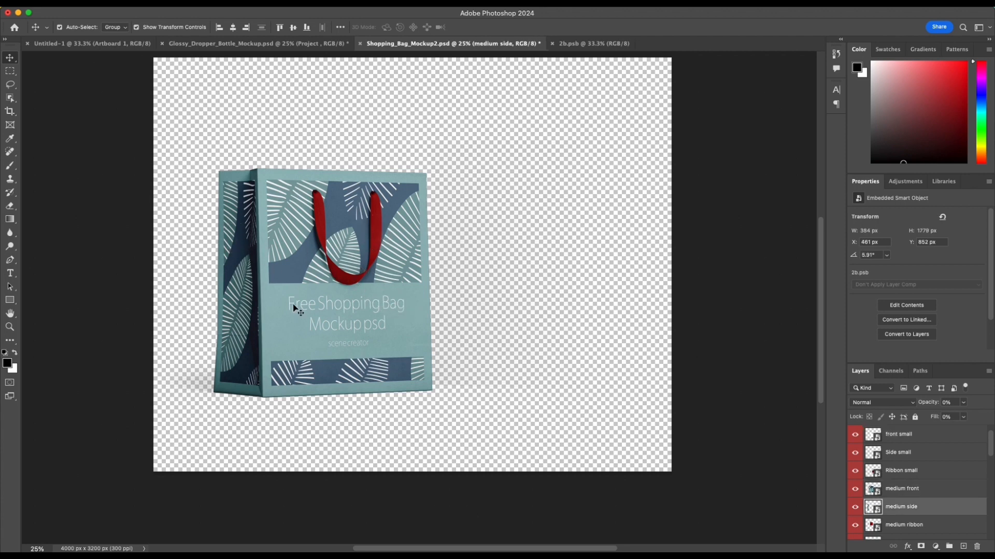
click(293, 306)
click(371, 252)
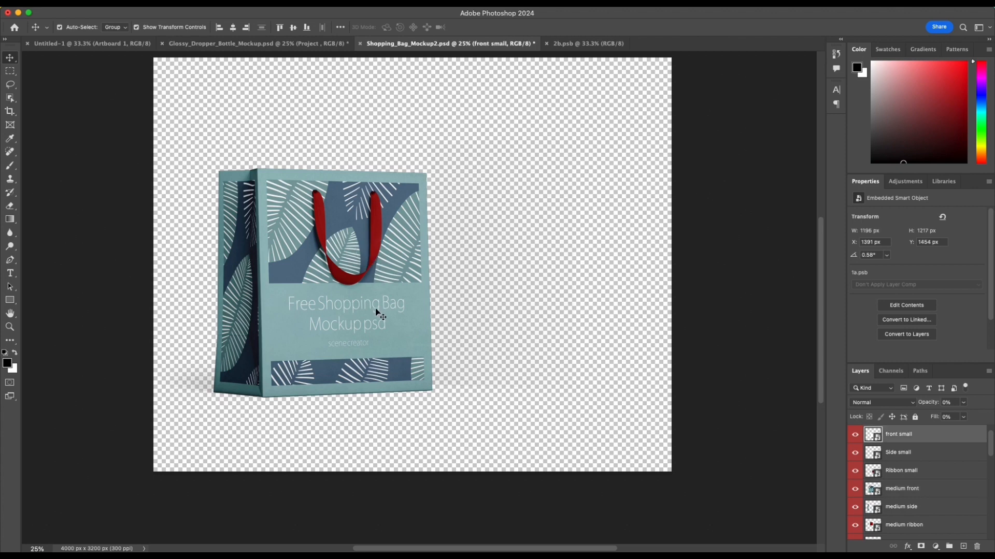
double_click(405, 332)
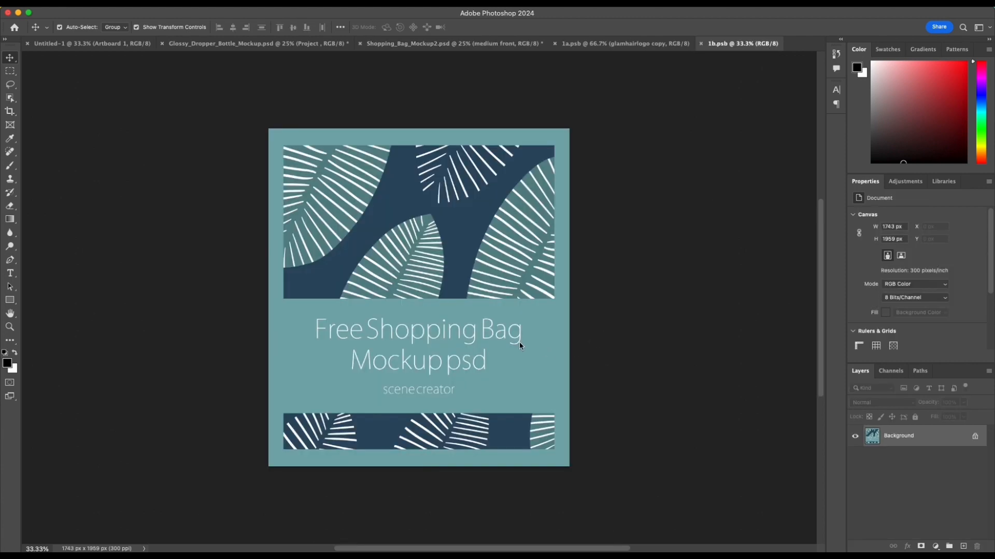
Step: Paste the glamHAIR logo and black rectangle into the front artwork and scale them up together until the black covers the canvas
click(515, 343)
click(497, 243)
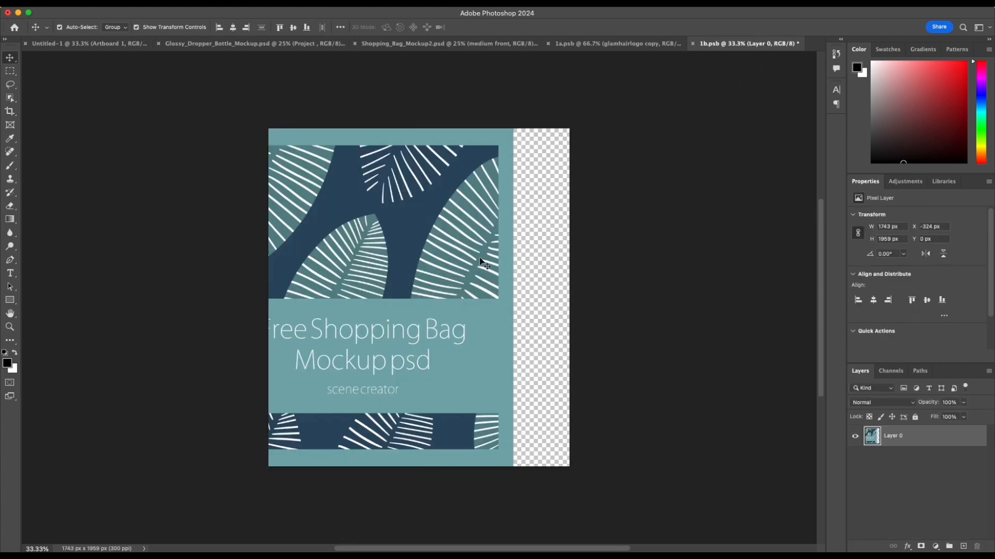
drag(455, 261, 453, 213)
key(ctrl+v)
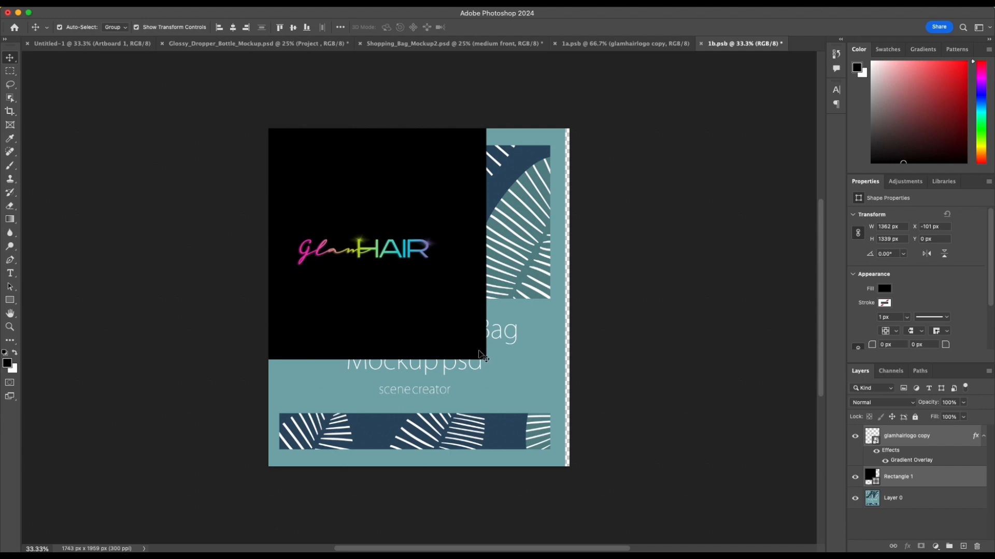
key(ctrl+t)
drag(484, 356, 615, 508)
key(Return)
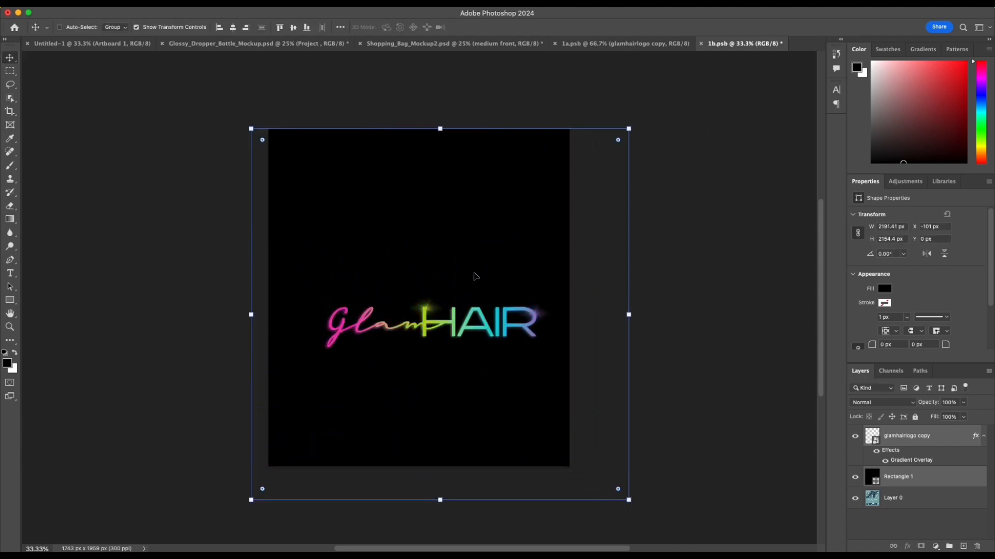
Step: Save the front artwork with Maximize Compatibility on and return to the Shopping_Bag_Mockup2 document
key(super+s)
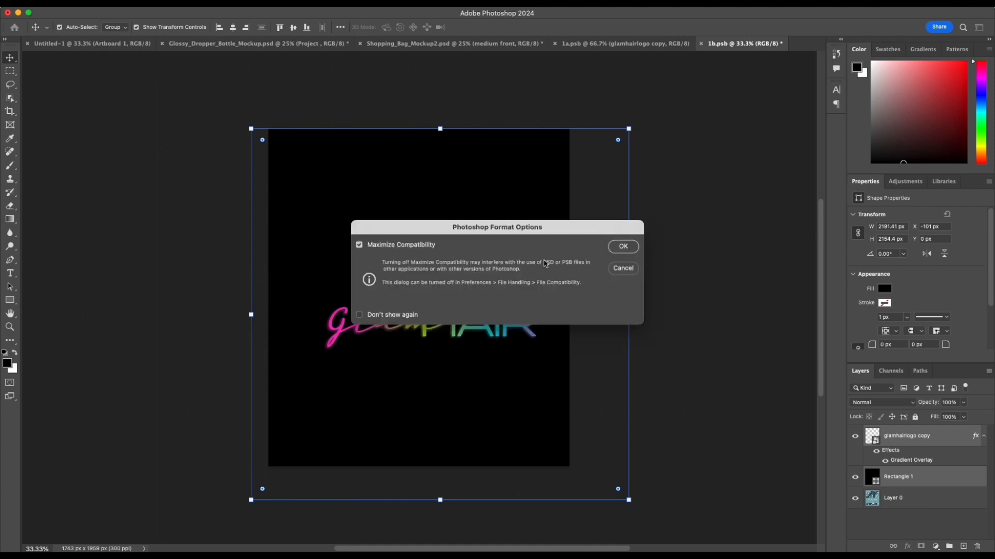
click(621, 247)
click(497, 46)
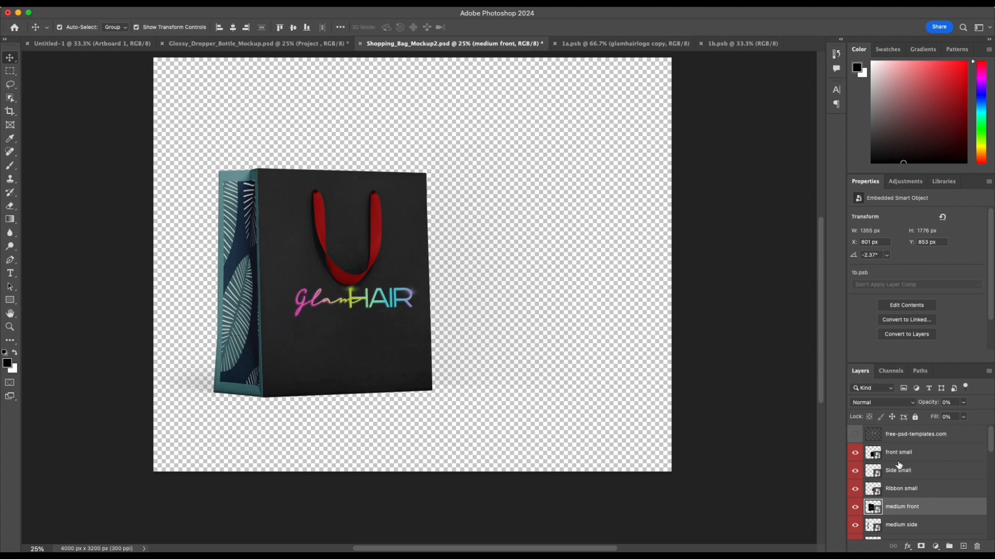
Step: Hide the front small, Side small and Ribbon small layers
click(855, 454)
click(855, 471)
click(855, 490)
Step: Find the smart object for the bag's side panel and open the medium side artwork for editing
scroll(926, 470, down, 2)
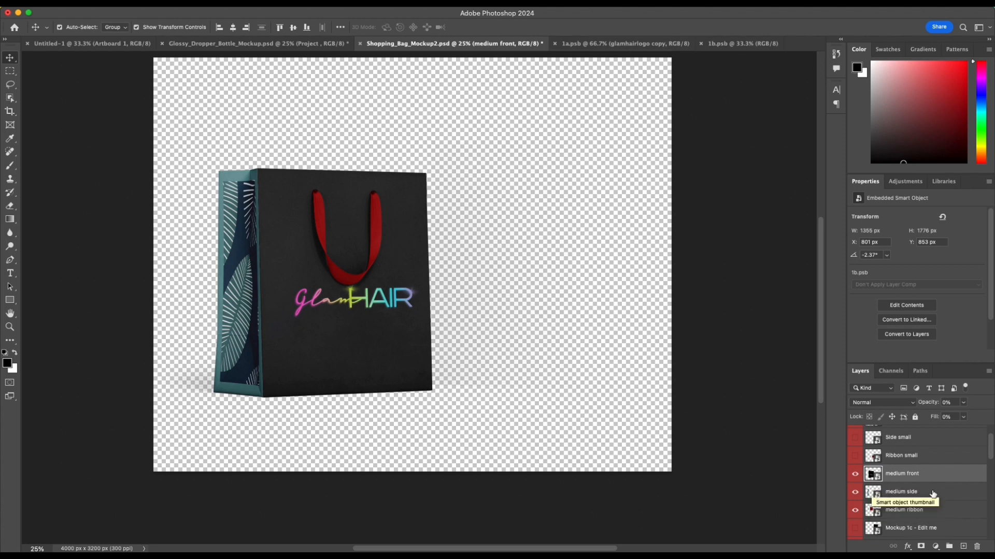
click(873, 495)
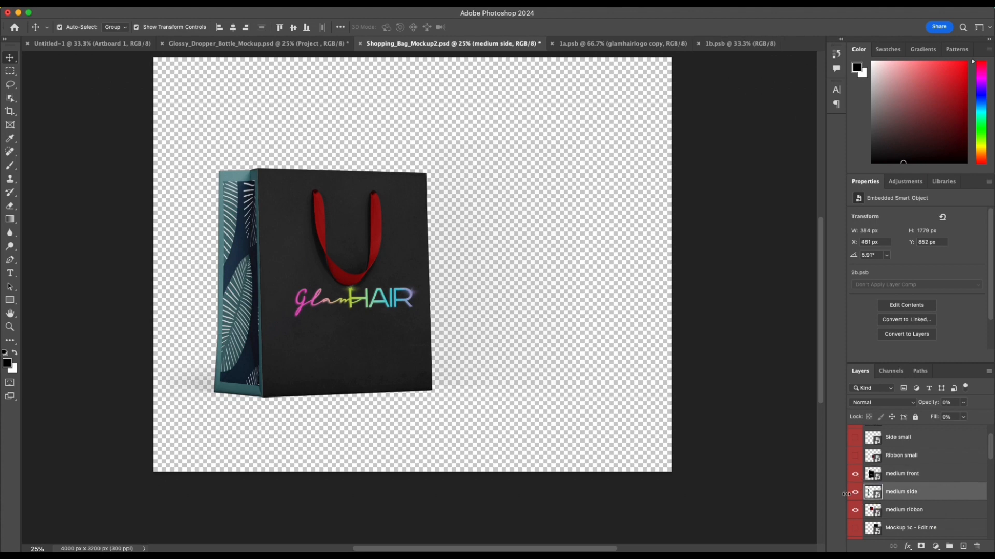
click(855, 493)
click(855, 495)
click(856, 494)
click(855, 494)
click(310, 254)
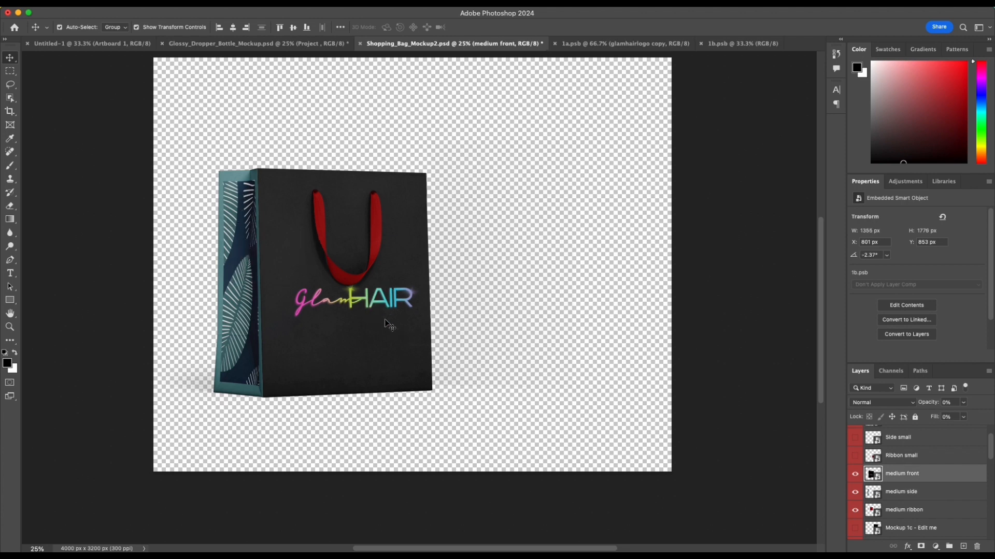
click(234, 288)
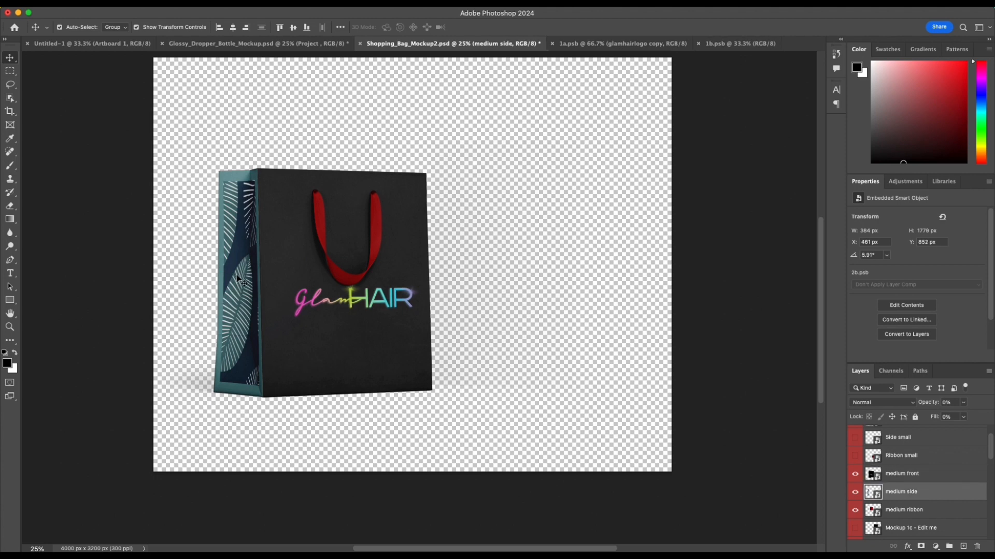
scroll(240, 280, up, 2)
scroll(240, 279, down, 2)
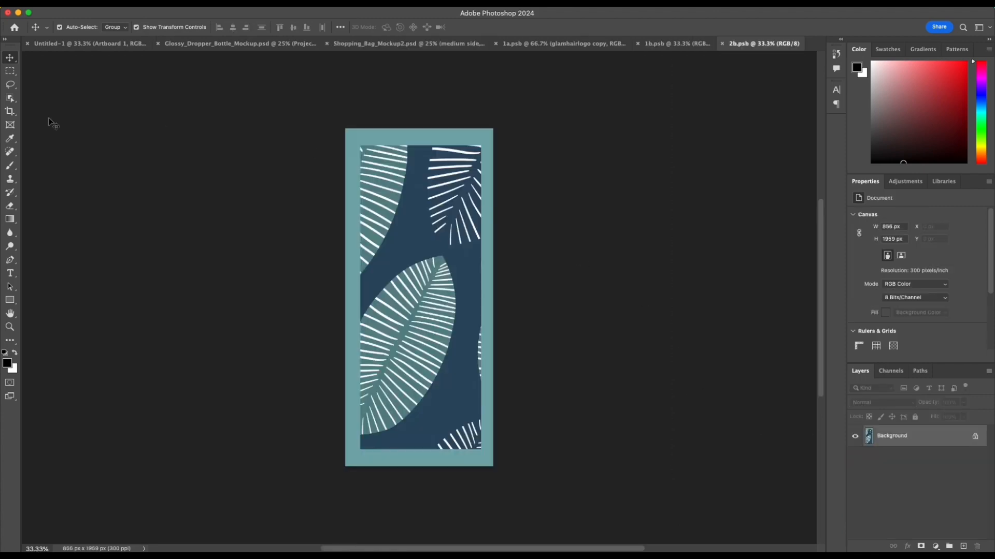
Step: Draw a black rectangle of about 1095 x 2187 px over the whole side artwork and remove its stroke
click(10, 300)
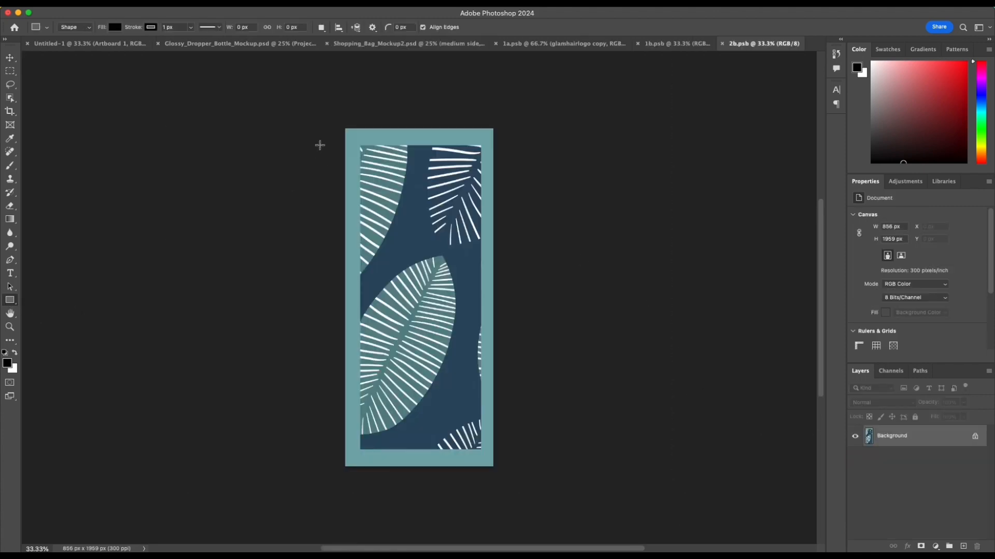
drag(340, 123, 529, 500)
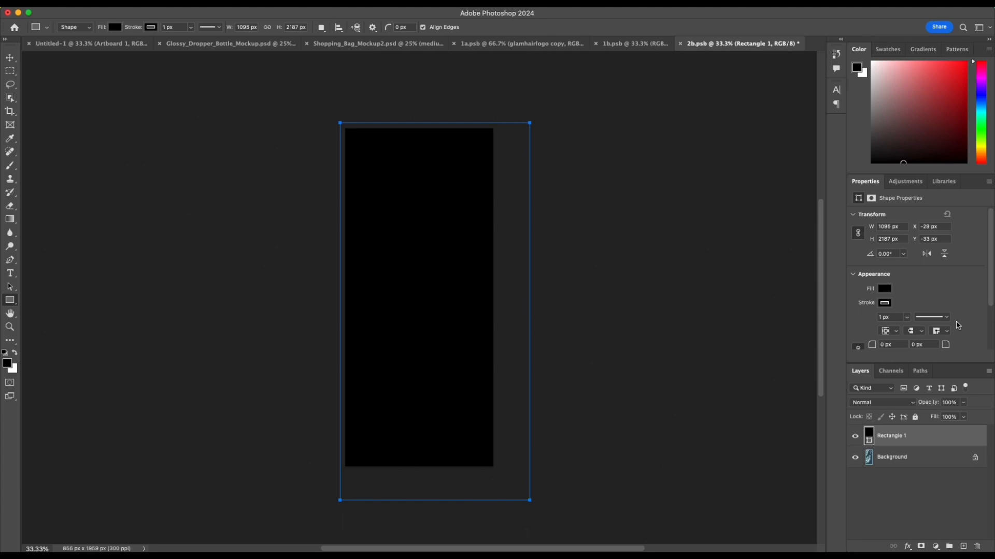
click(884, 303)
click(856, 323)
click(924, 288)
double_click(935, 436)
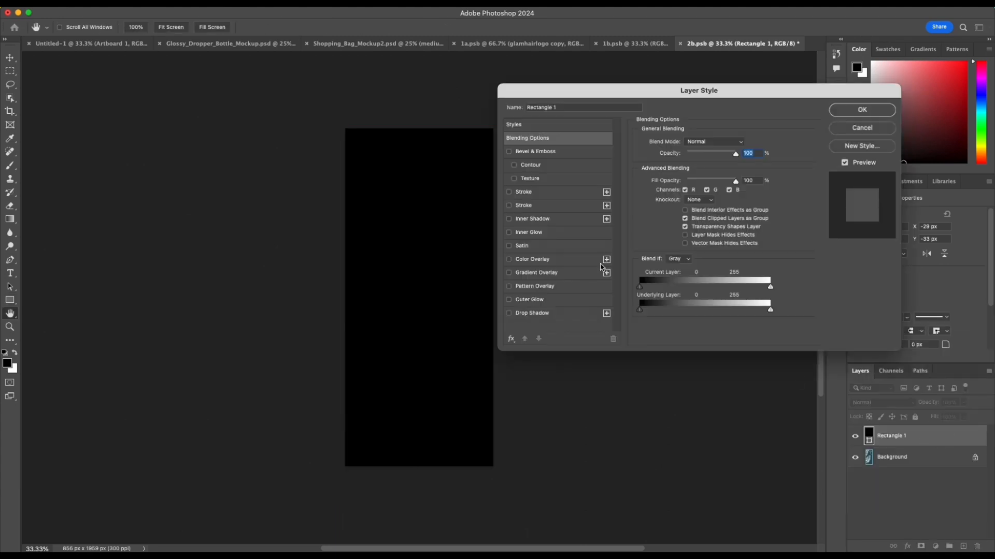
click(544, 276)
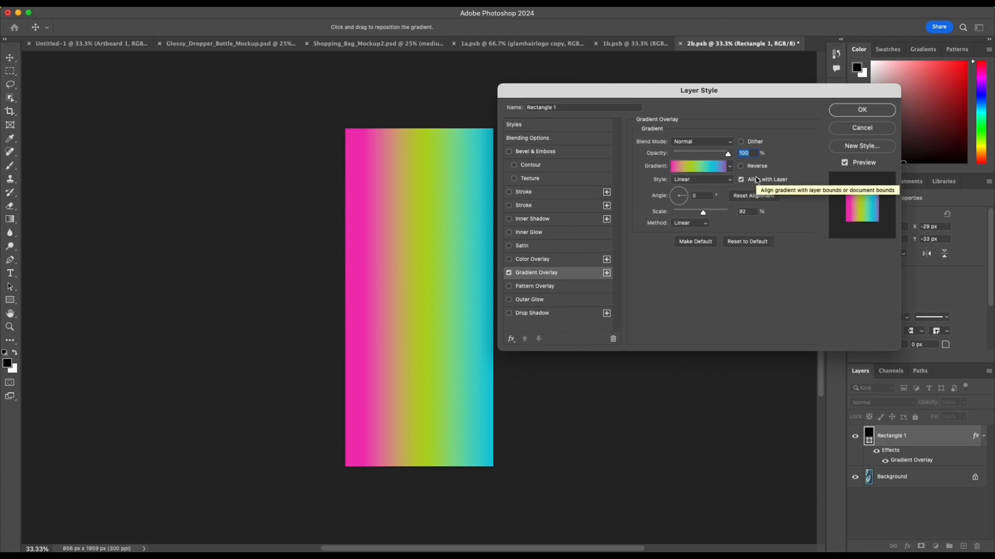
click(682, 190)
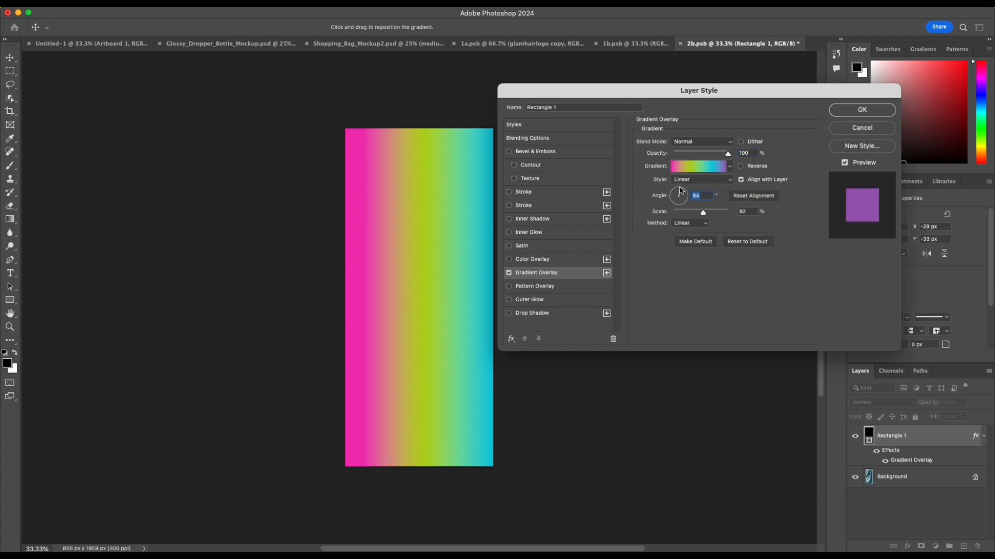
drag(679, 189, 691, 213)
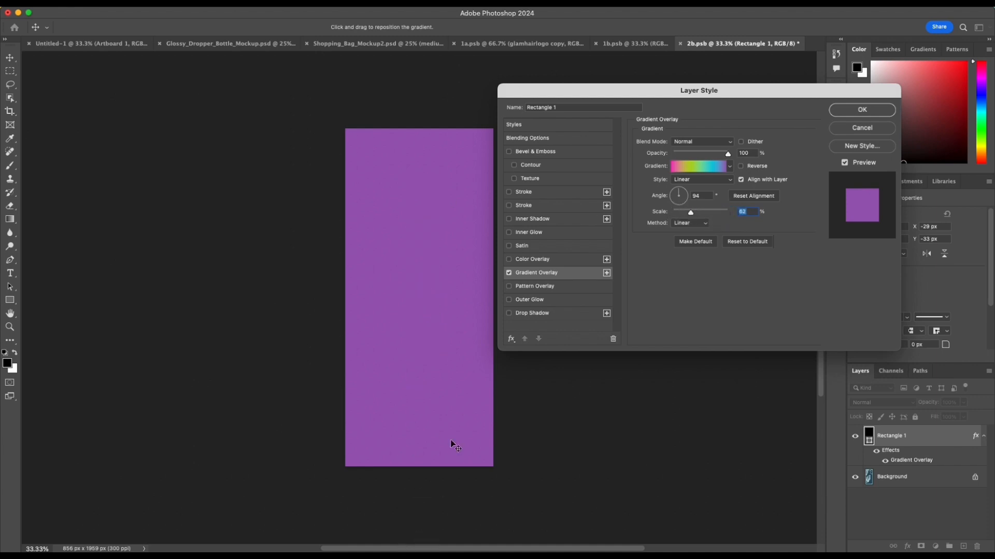
click(685, 200)
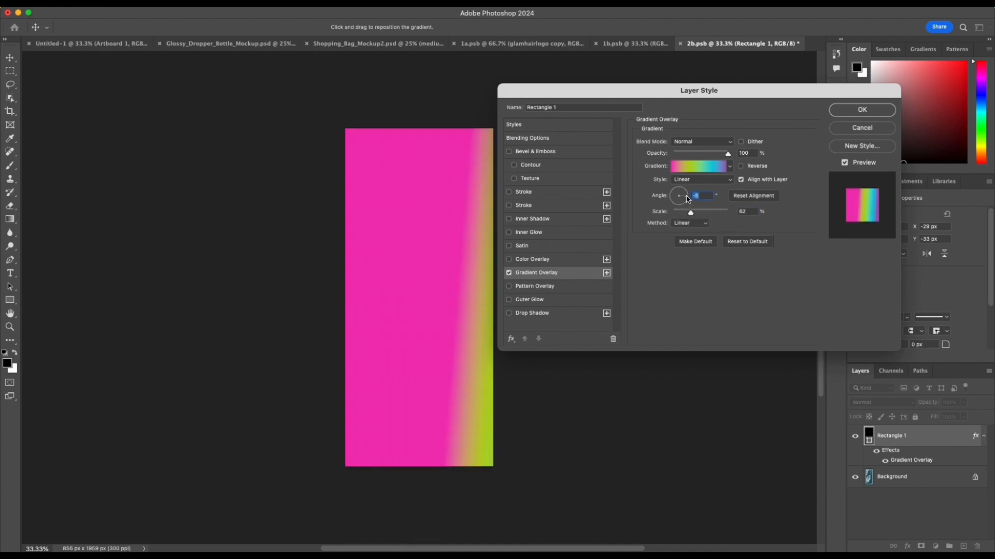
drag(686, 195, 675, 213)
click(684, 202)
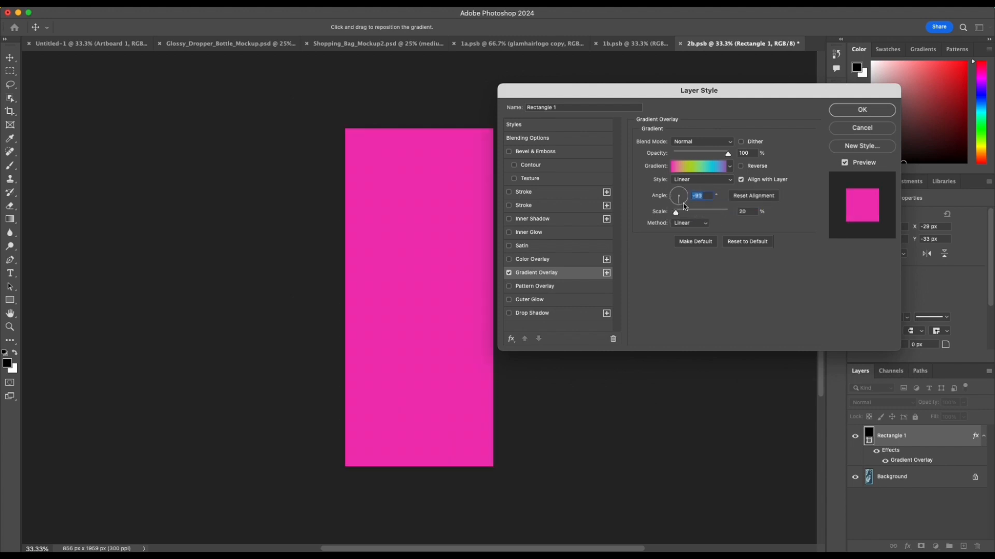
click(684, 196)
click(684, 193)
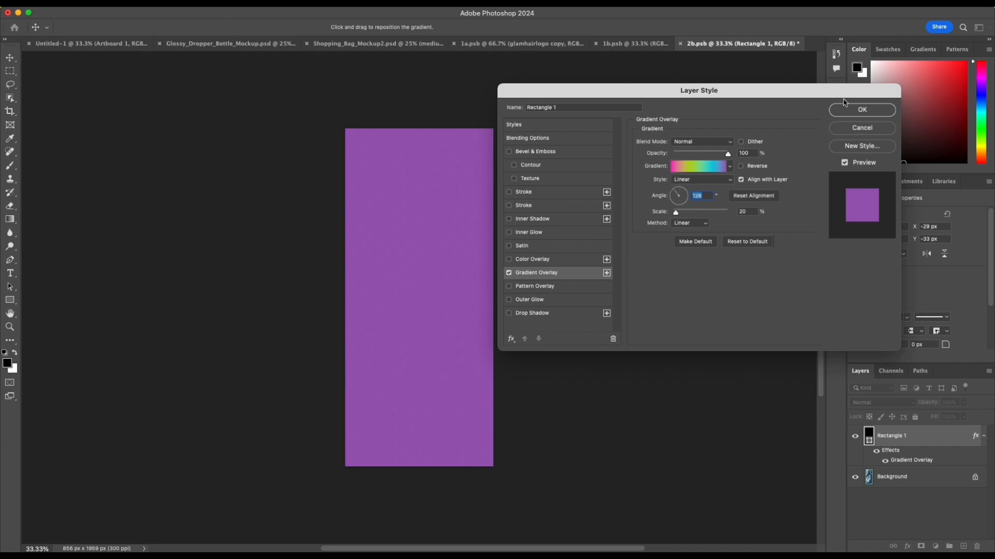
click(861, 128)
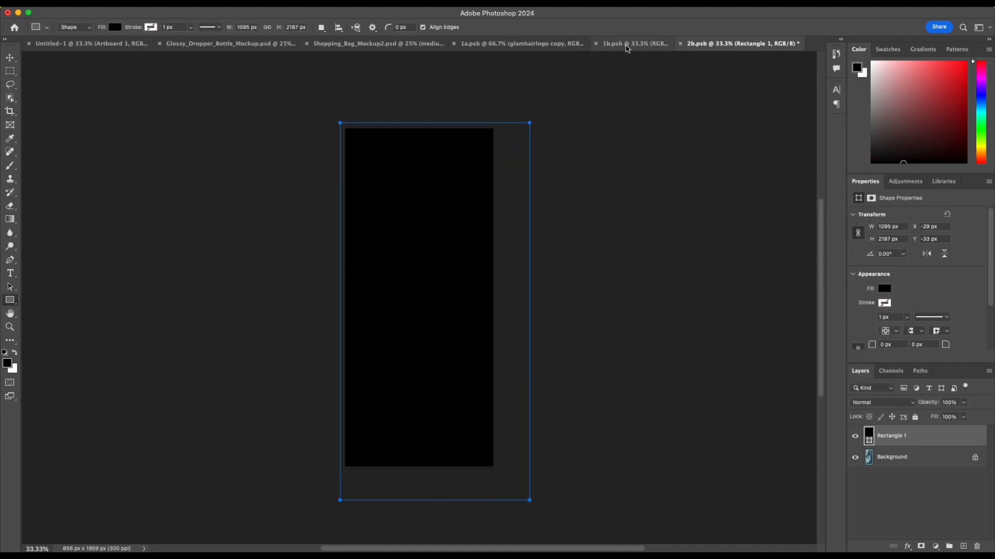
Step: Close the 1a.psb and 1b.psb documents, check the bag mockup and return to the 2b.psb side artwork
click(482, 43)
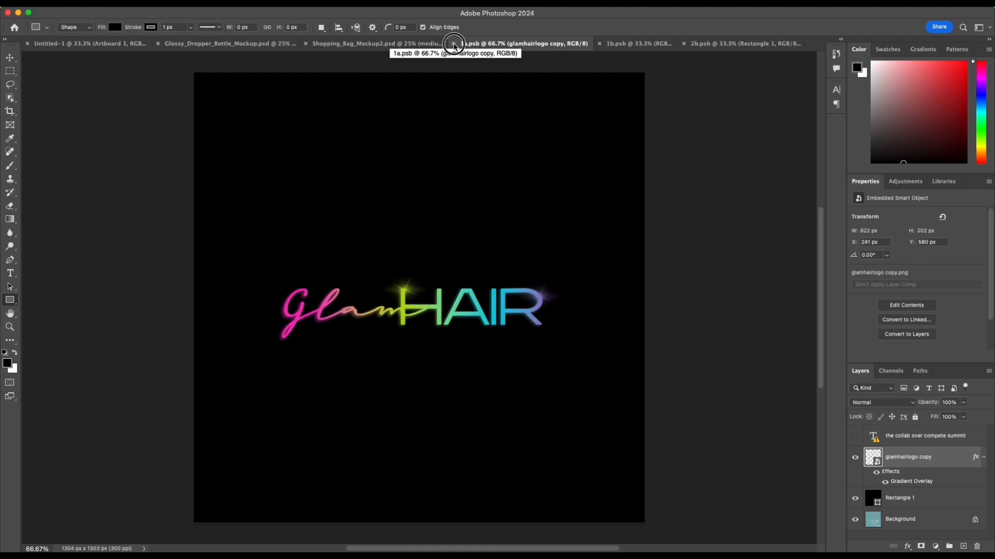
click(453, 44)
click(576, 45)
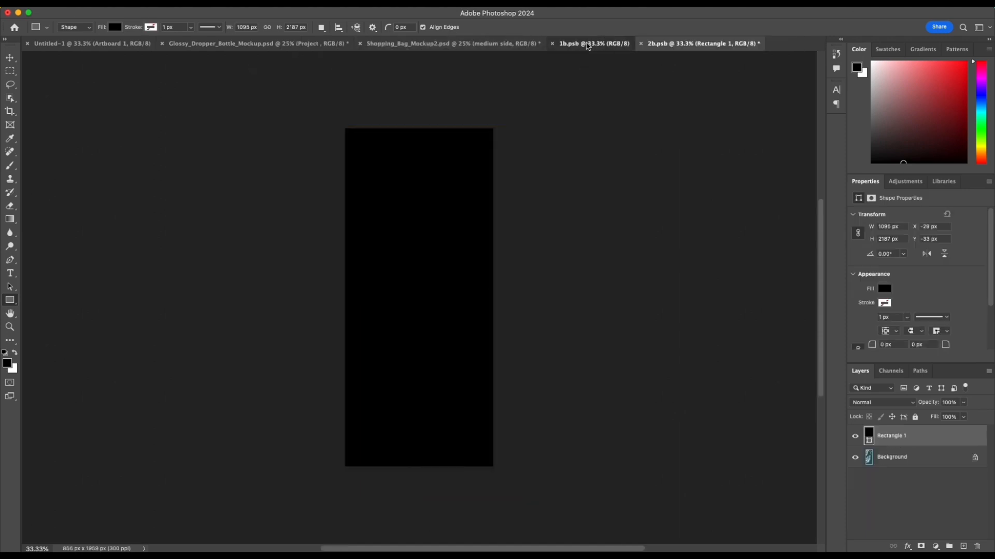
click(553, 43)
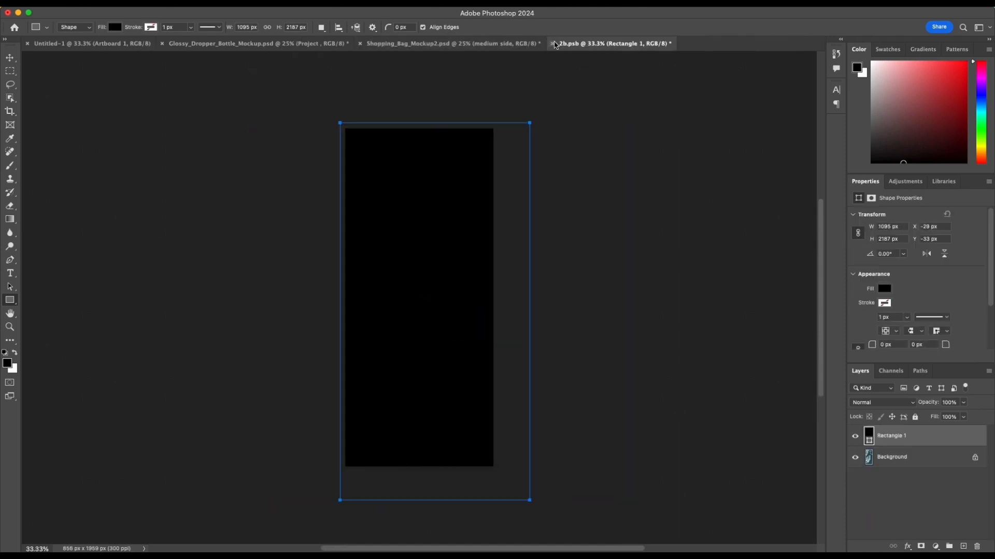
click(479, 48)
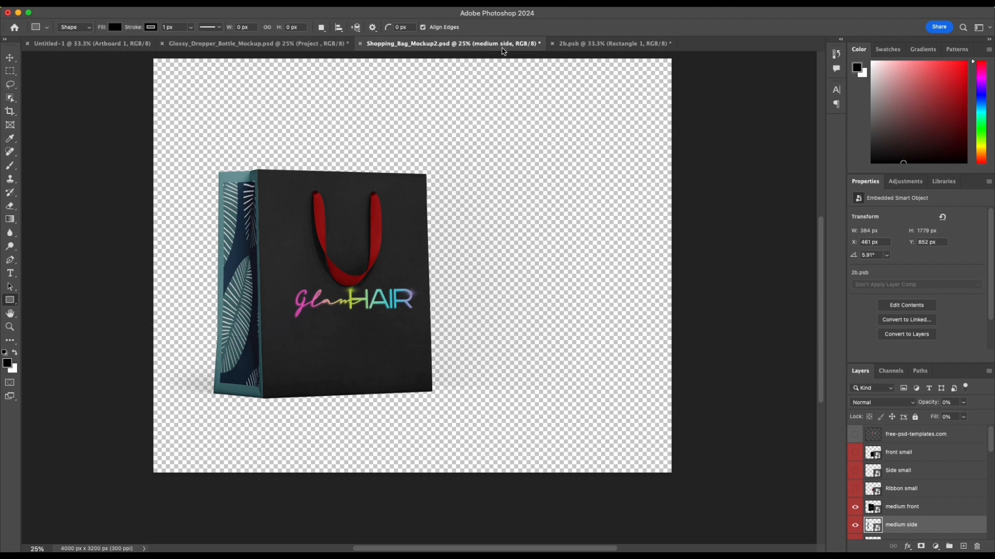
click(575, 43)
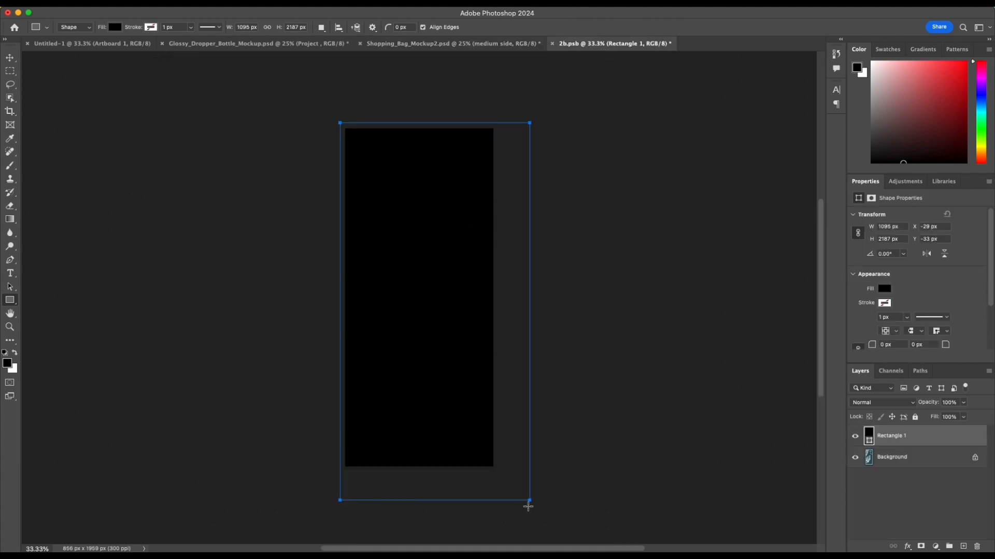
Step: Resize the black rectangle to 856 x 1955 px so its edges fit the side artwork's canvas
drag(501, 484, 532, 500)
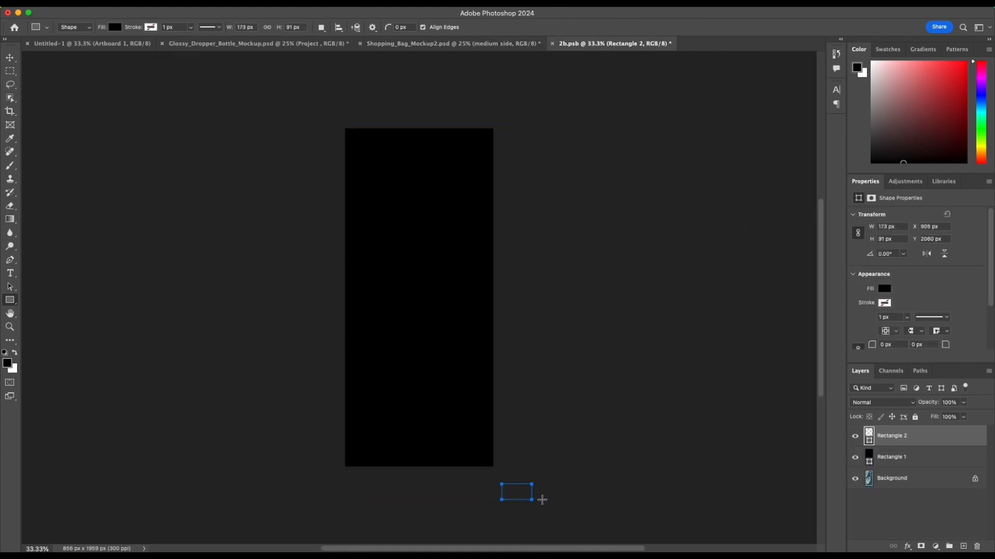
key(super+z)
key(super+t)
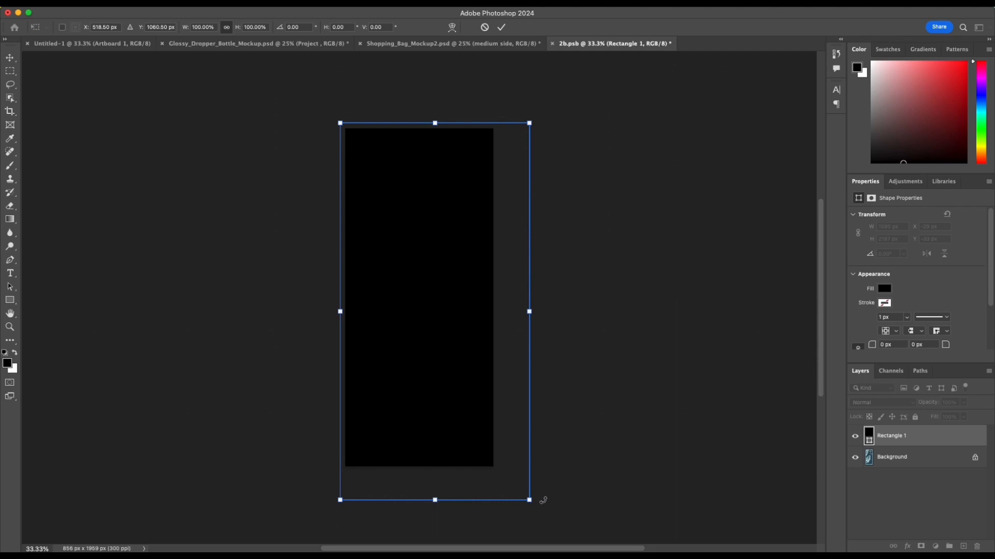
drag(523, 499, 505, 465)
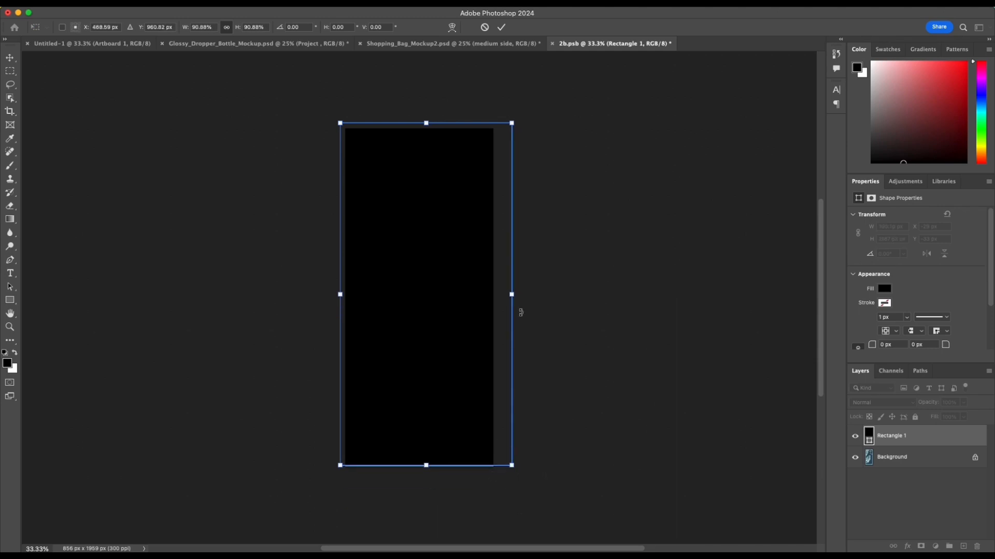
drag(509, 300, 493, 295)
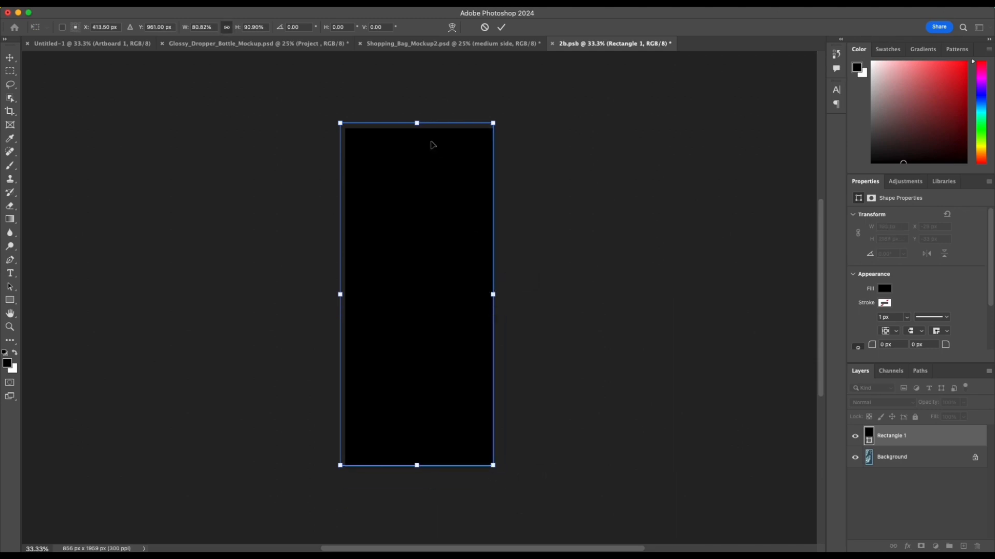
drag(416, 122, 415, 128)
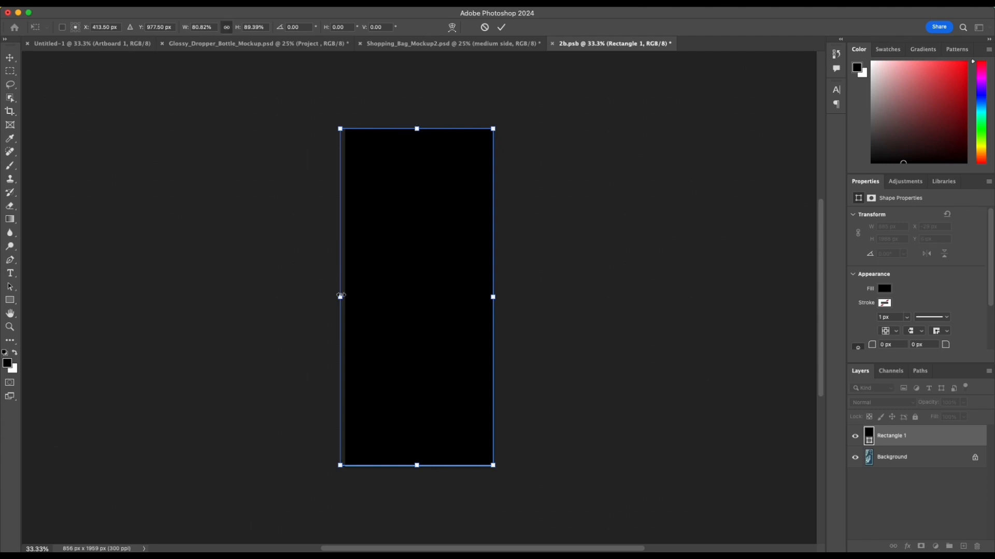
drag(340, 295, 345, 296)
key(Return)
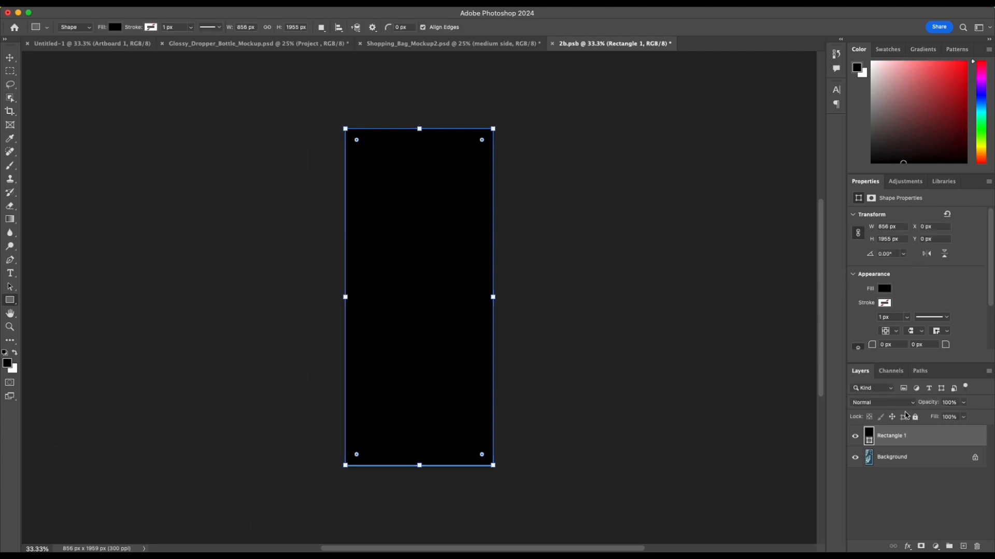
Step: Add the neon Gradient Overlay to the rectangle at a 91° angle, shifted so purple runs down through cyan to green
double_click(943, 436)
click(521, 273)
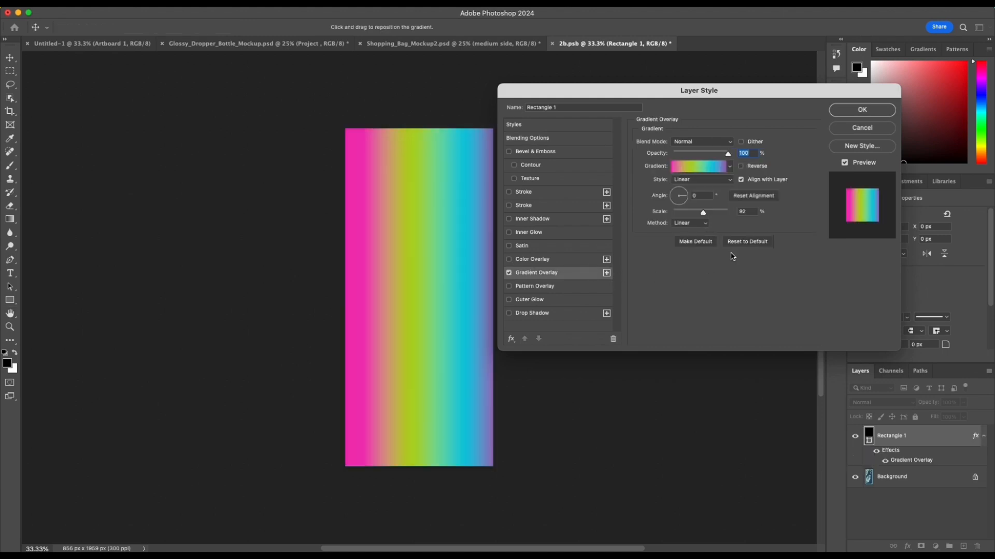
drag(631, 96, 684, 102)
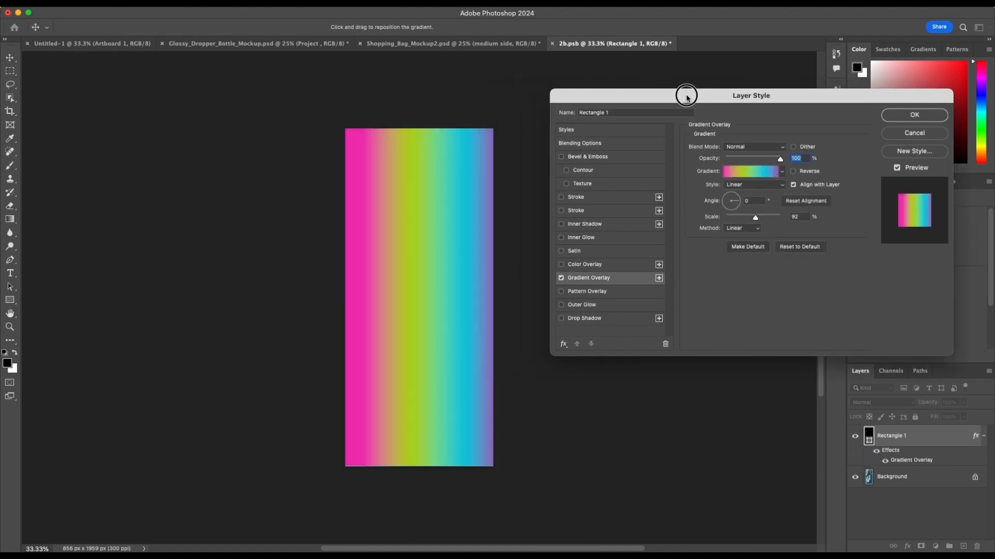
click(734, 197)
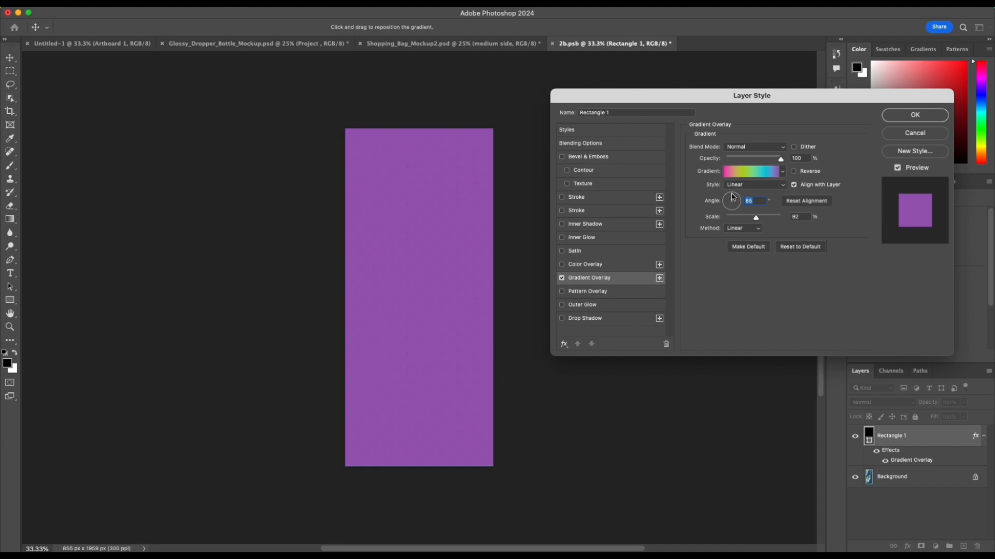
drag(732, 197, 731, 199)
drag(404, 277, 452, 282)
drag(735, 198, 733, 199)
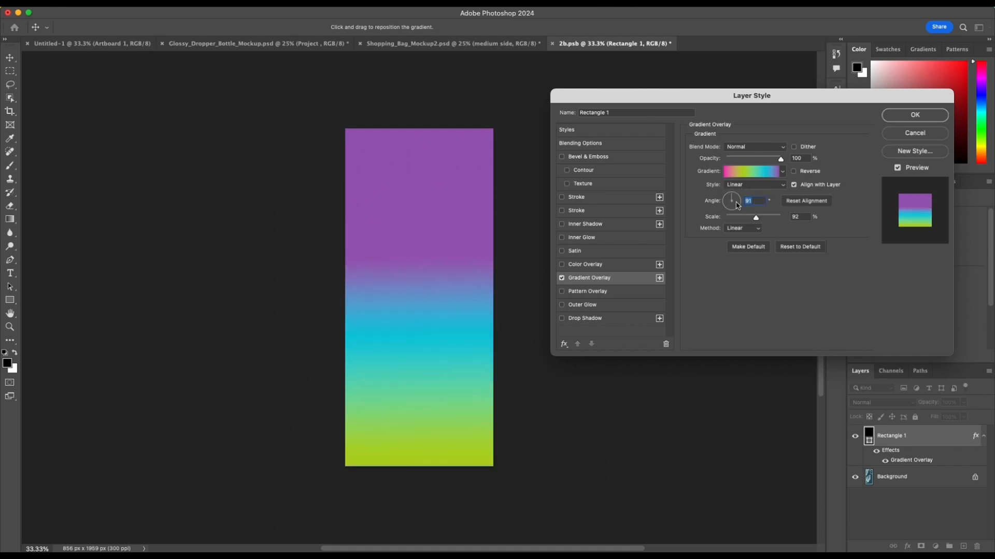
key(Return)
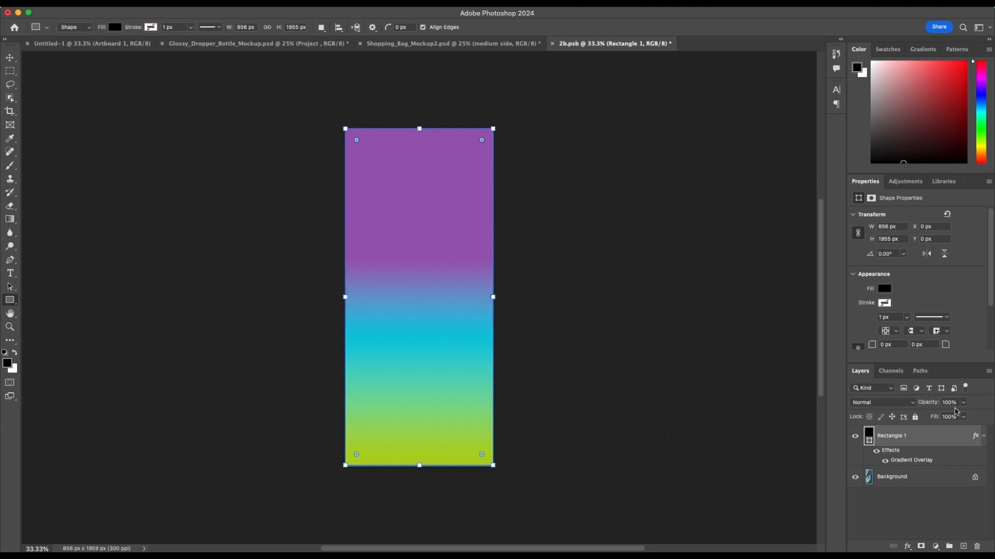
Step: Shift the side rectangle's gradient upward so it runs from purple through cyan and green to pink, and save the 2b.psb artwork
double_click(942, 464)
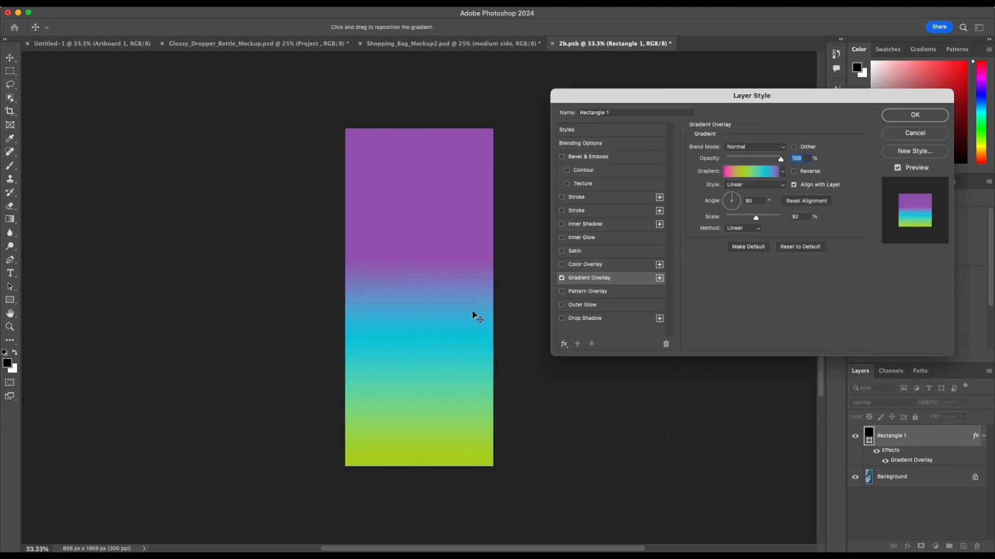
drag(473, 313, 466, 203)
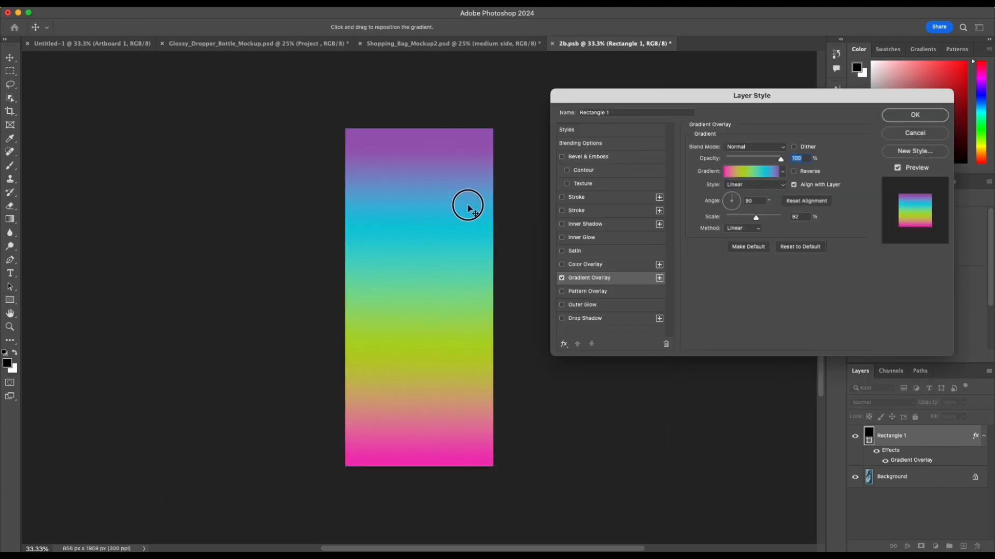
click(899, 122)
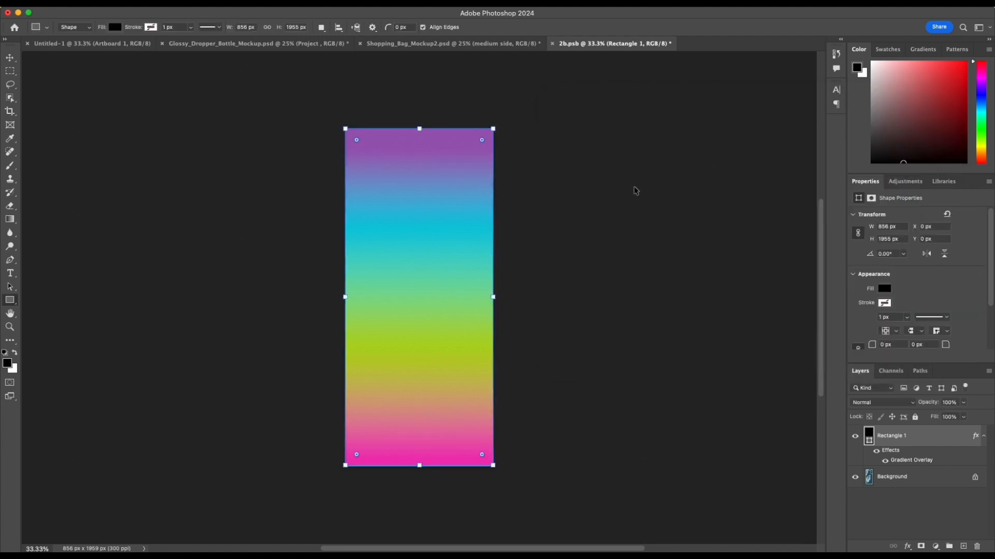
key(super+s)
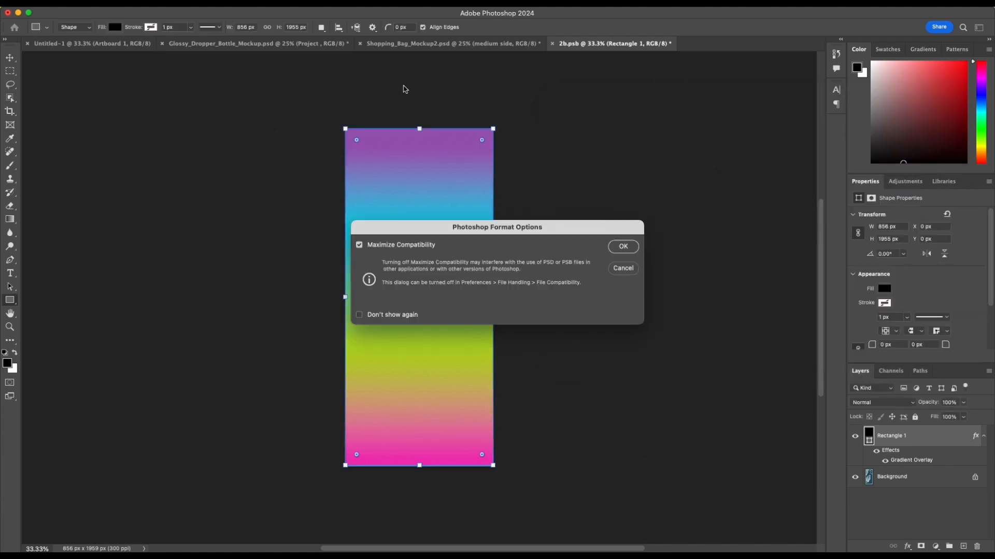
click(622, 247)
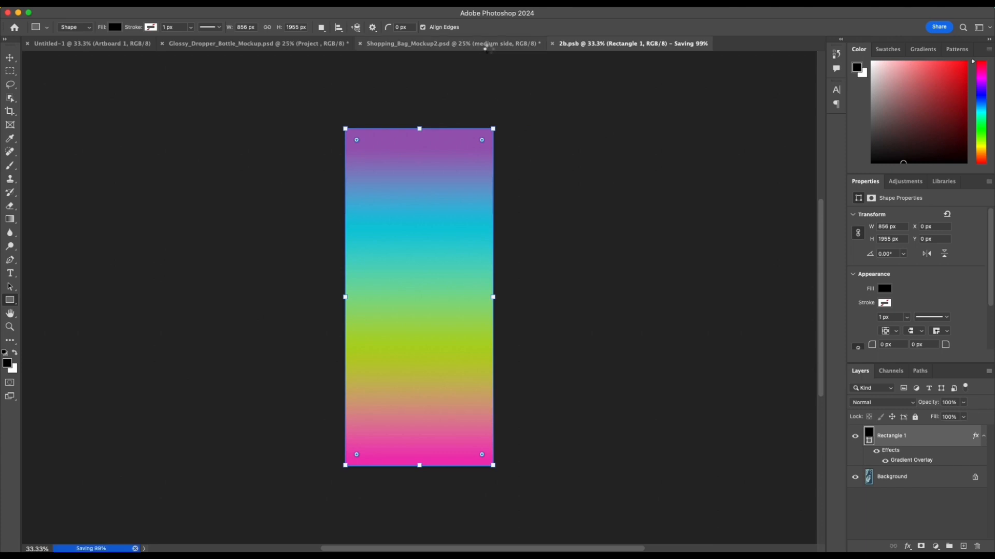
Step: Return to the shopping bag mockup and open the contents of the medium ribbon smart object
click(488, 47)
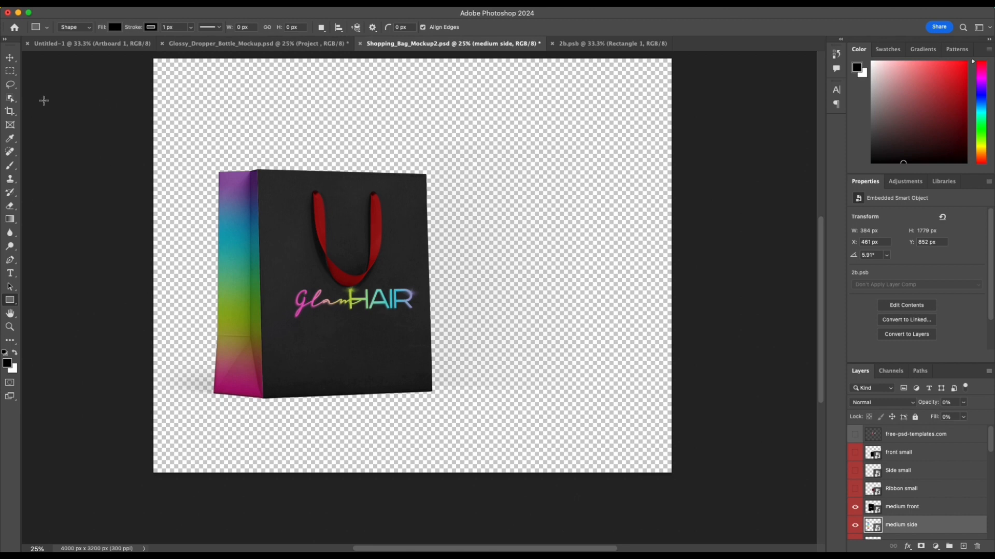
click(10, 57)
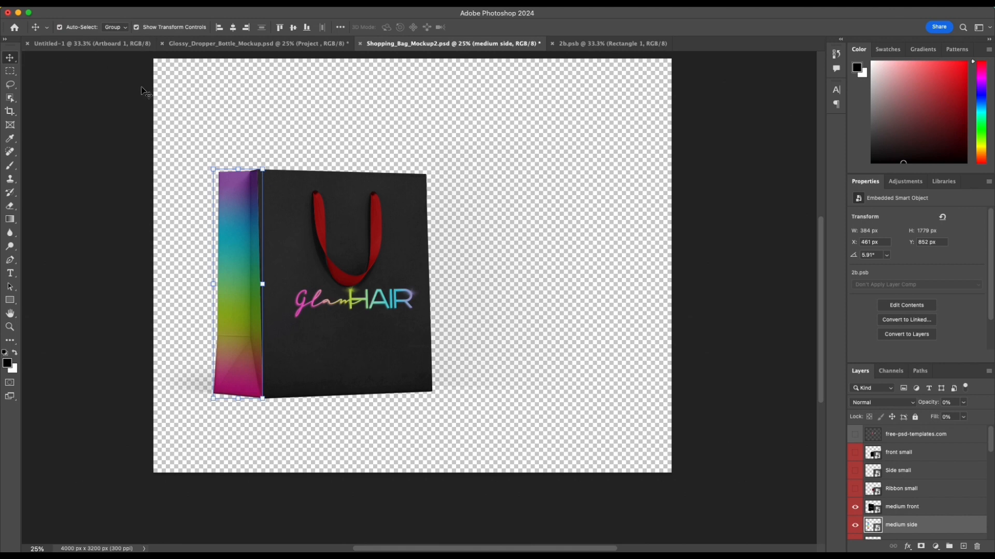
click(328, 237)
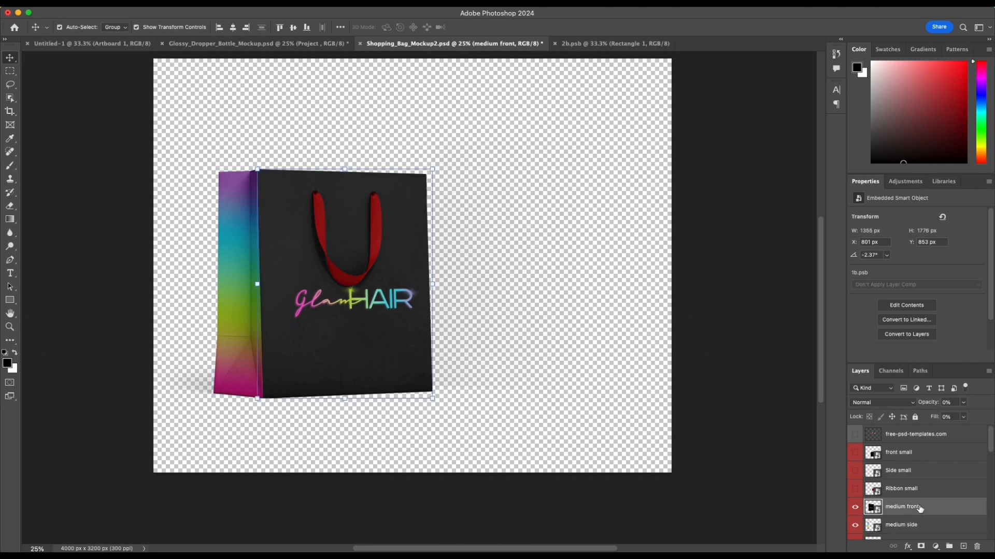
scroll(921, 507, down, 3)
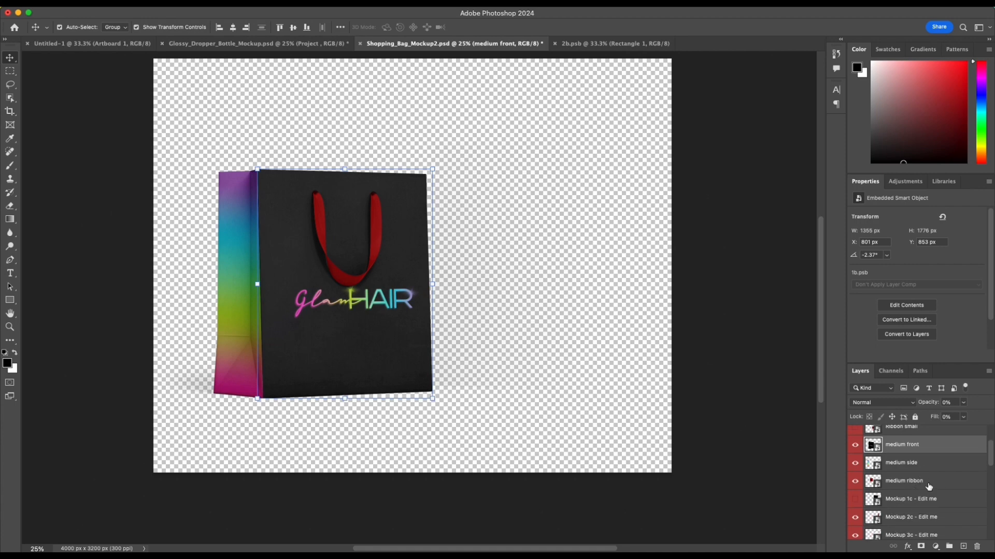
double_click(870, 483)
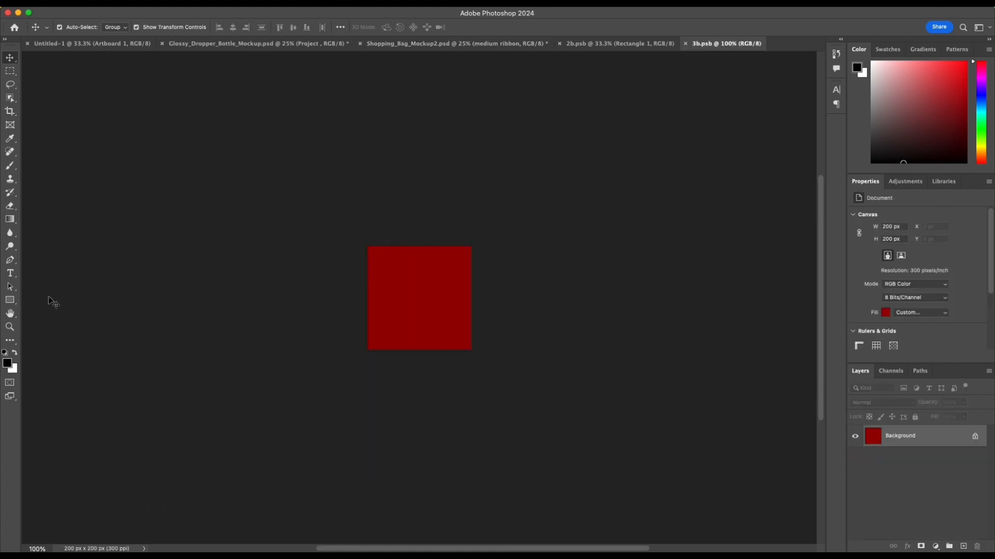
Step: Convert the ribbon artwork's locked background into an editable layer
click(399, 285)
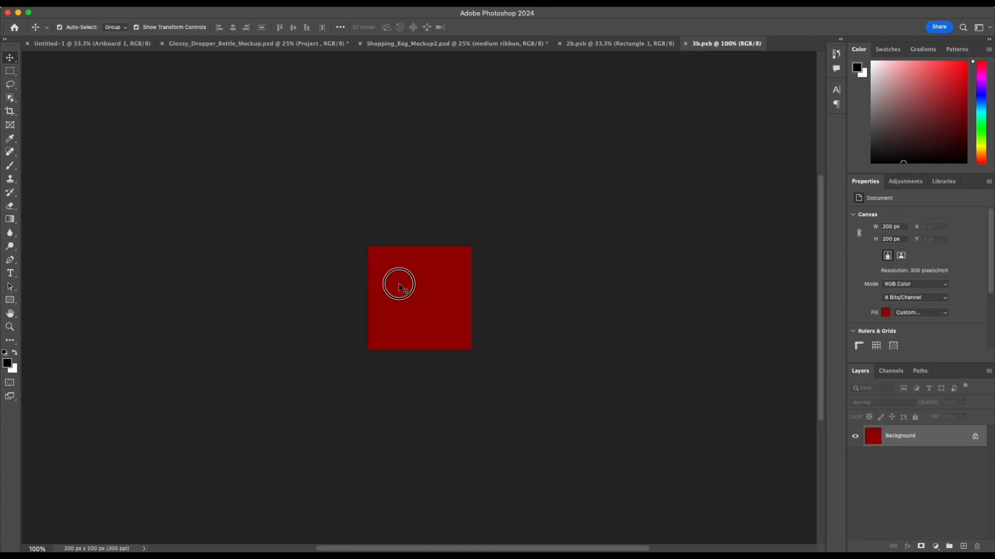
click(937, 445)
double_click(937, 444)
key(Return)
click(934, 442)
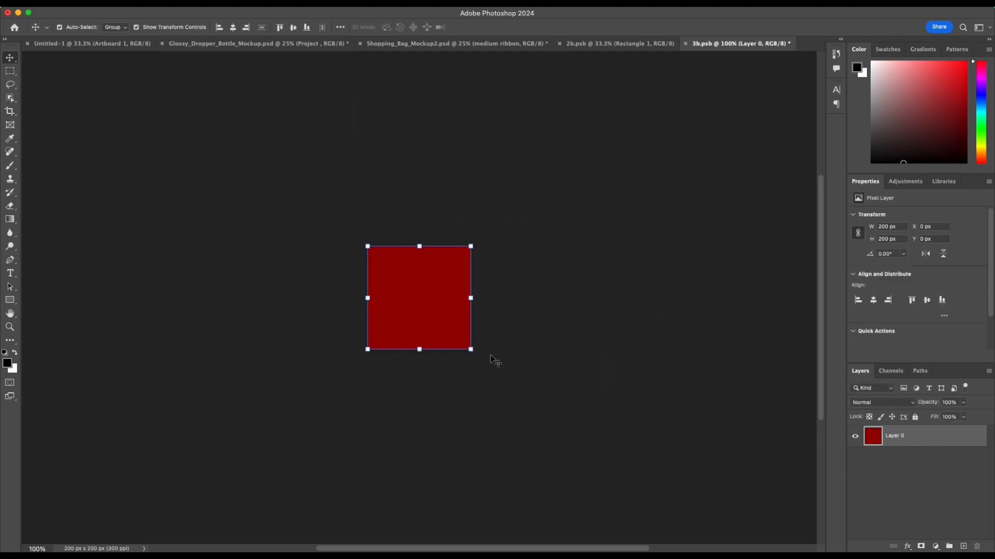
Step: Add the neon Gradient Overlay to the ribbon layer at 90° and 92% scale, shifted slightly upward
click(944, 438)
double_click(946, 441)
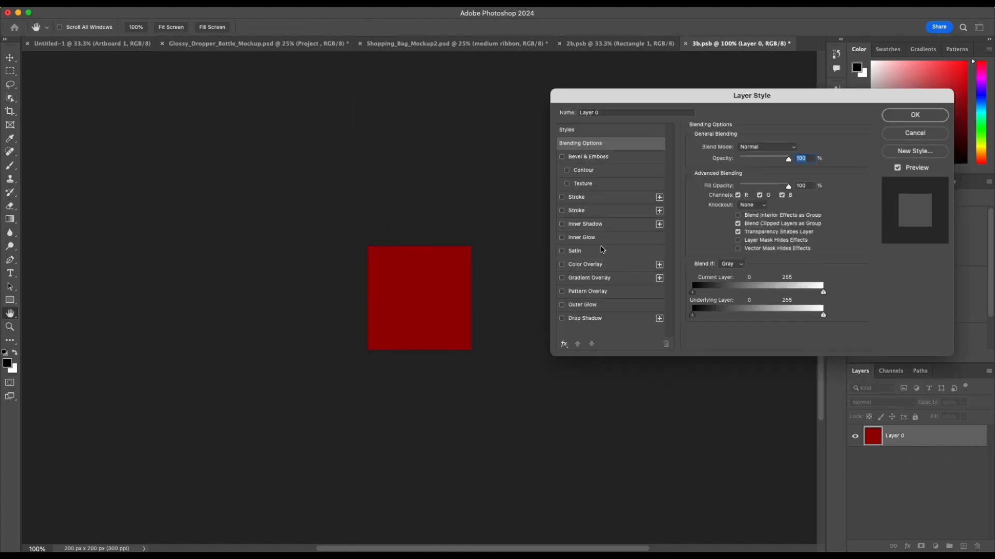
click(601, 283)
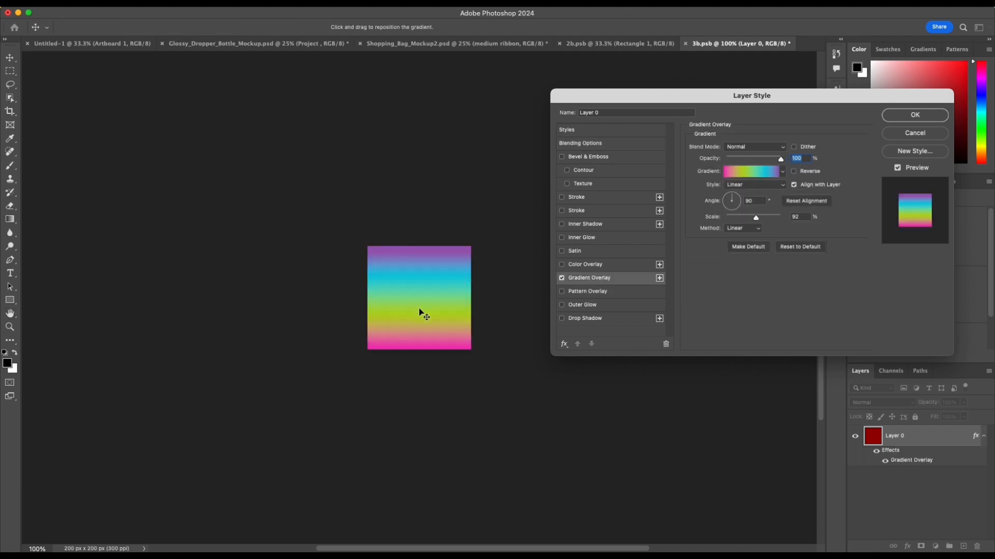
drag(422, 311, 427, 305)
click(915, 115)
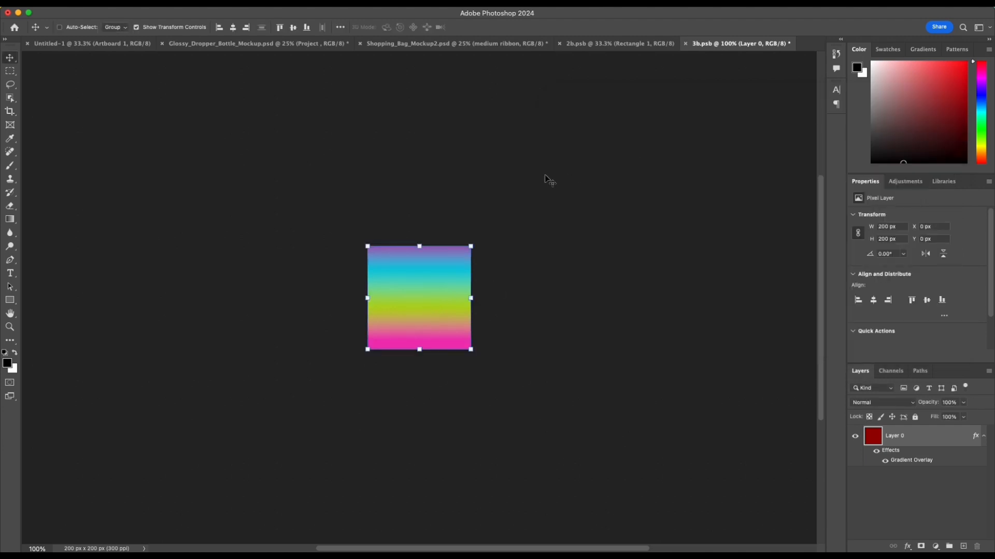
Step: Save the 3b.psb ribbon artwork with maximized compatibility and check the ribbon on the shopping bag mockup
key(super+s)
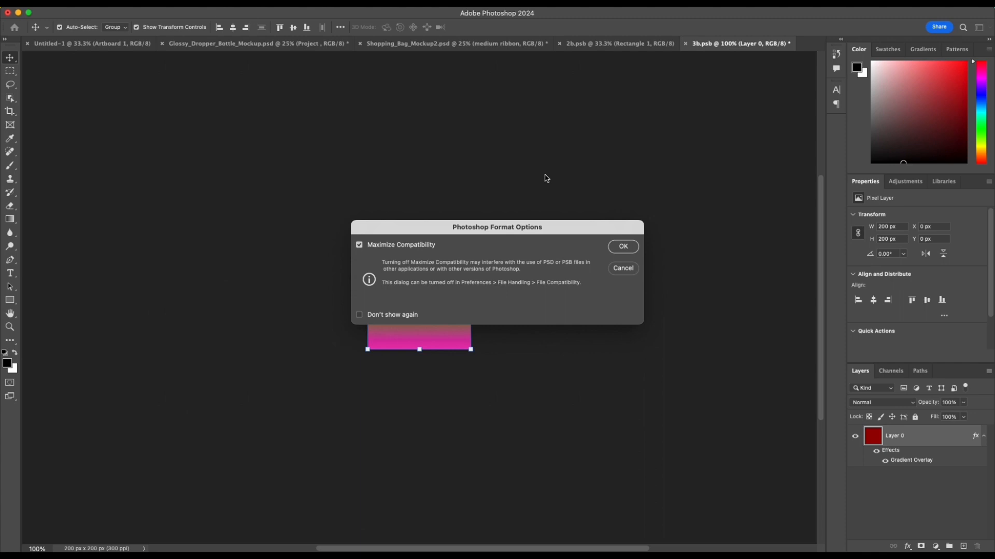
key(Return)
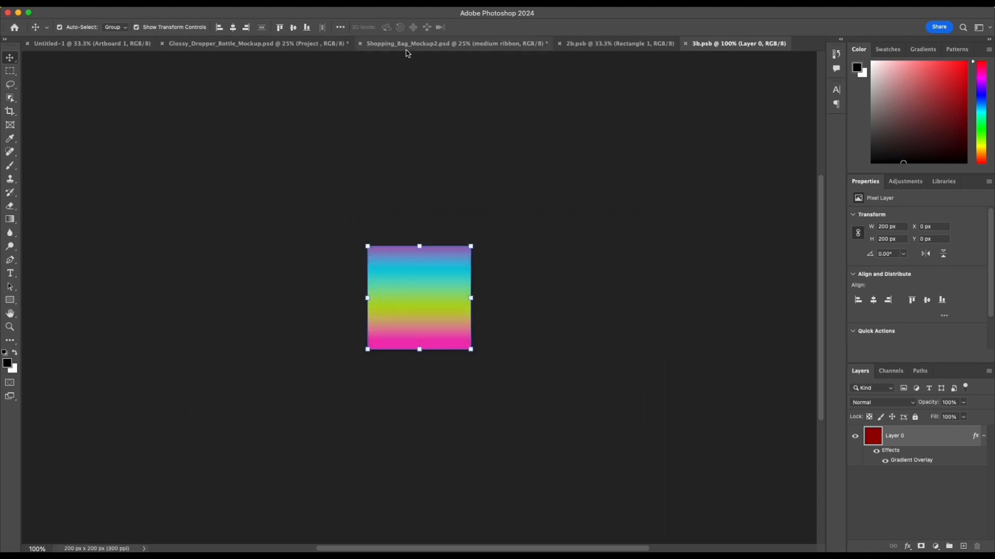
click(406, 45)
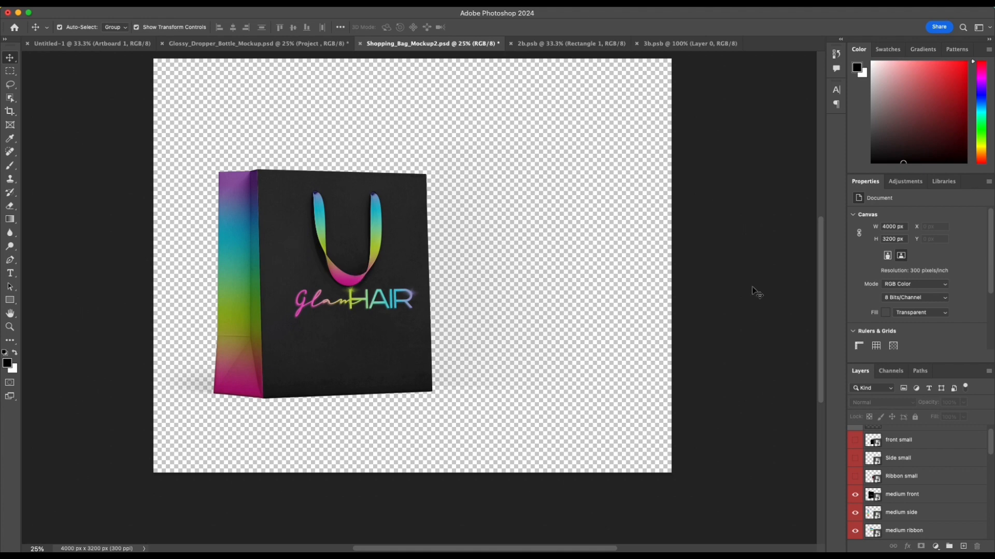
scroll(688, 278, up, 3)
scroll(691, 284, down, 1)
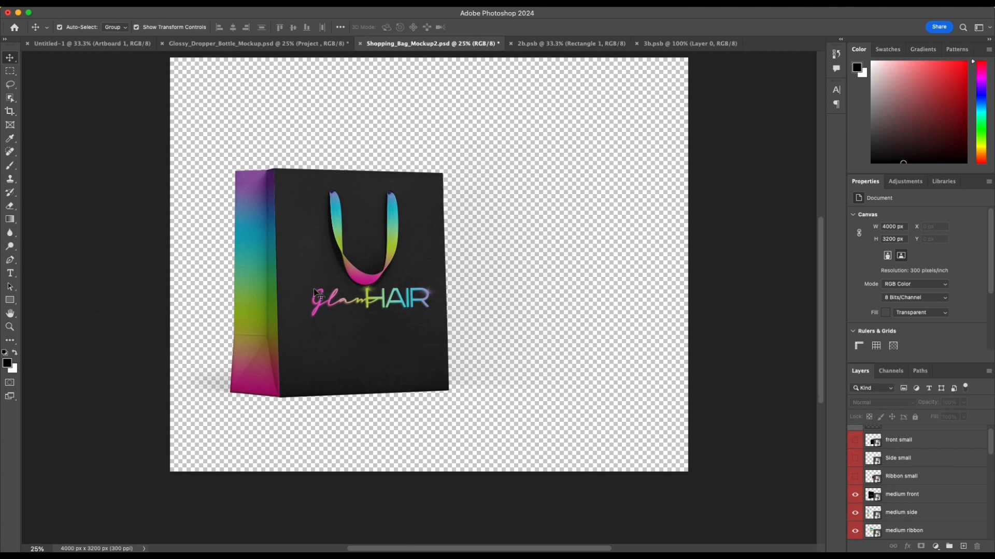
Step: Try hiding the Mockup 2c - Edit me layer in the bag mockup
click(621, 358)
click(681, 361)
click(620, 329)
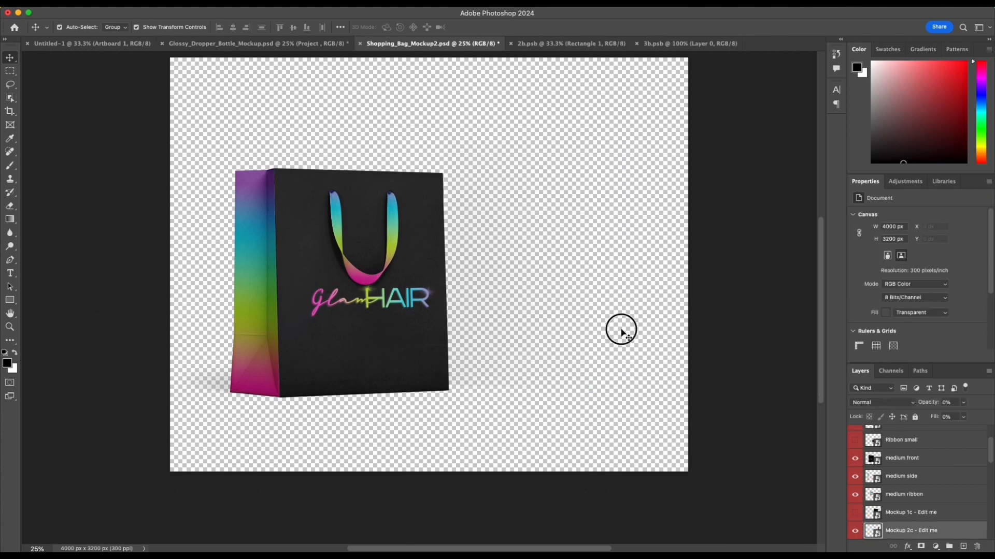
click(855, 531)
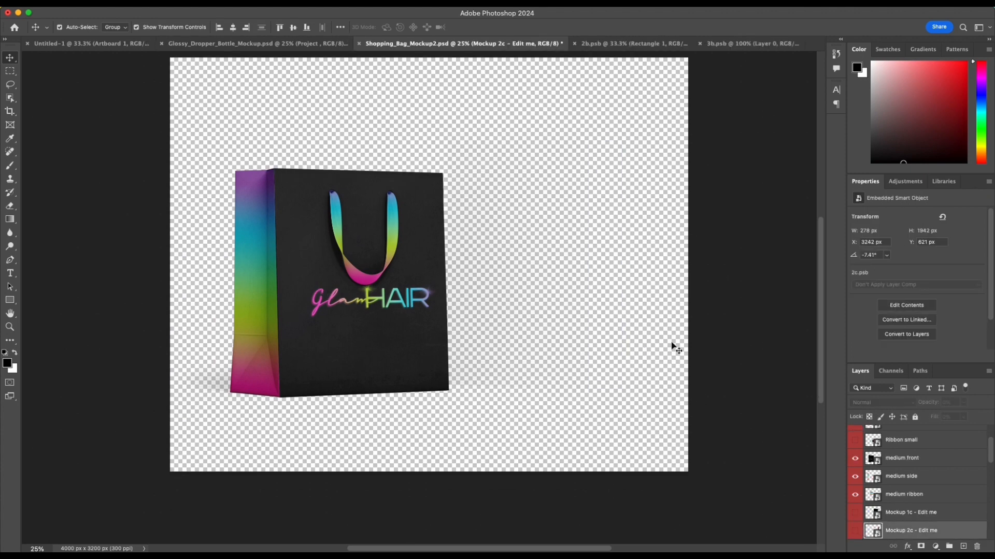
click(659, 305)
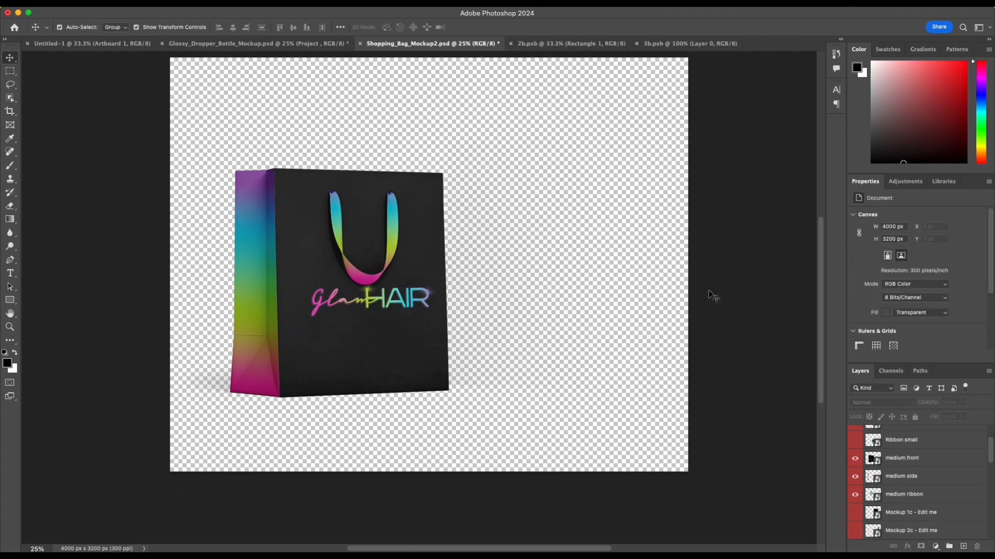
click(661, 315)
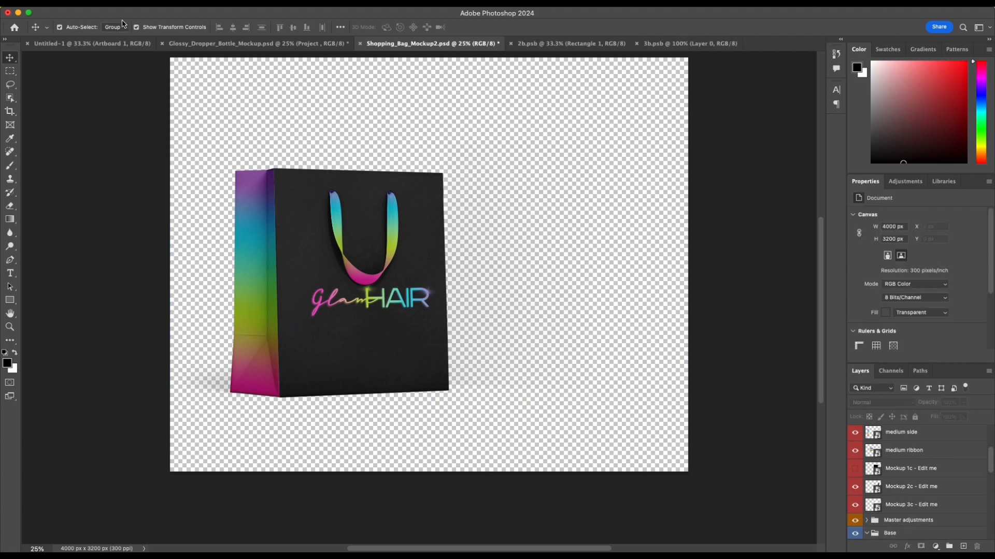
Step: Quick-export the shopping bag mockup as Shopping_Bag_Mockup2.png into the glamhair_tutorial folder
click(103, 7)
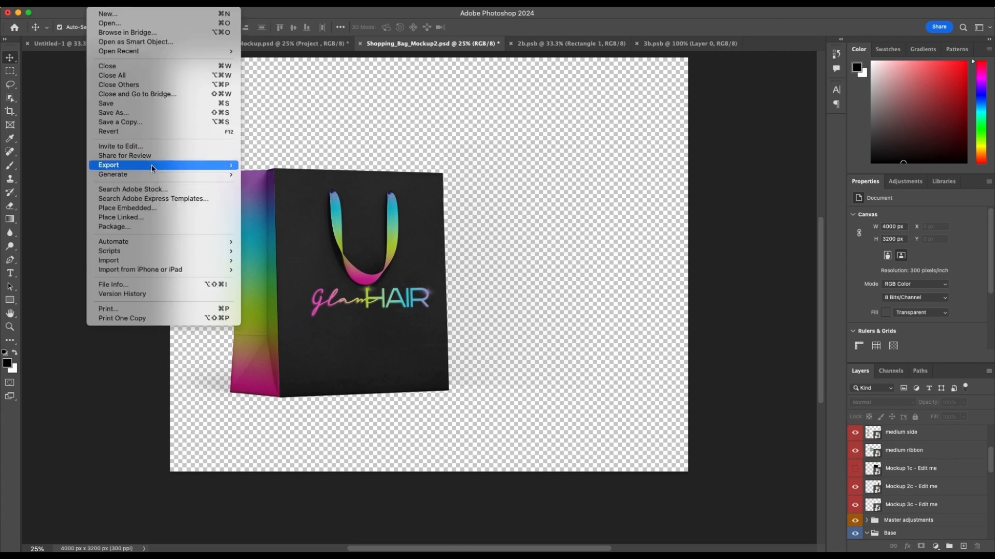
mouse_move(153, 167)
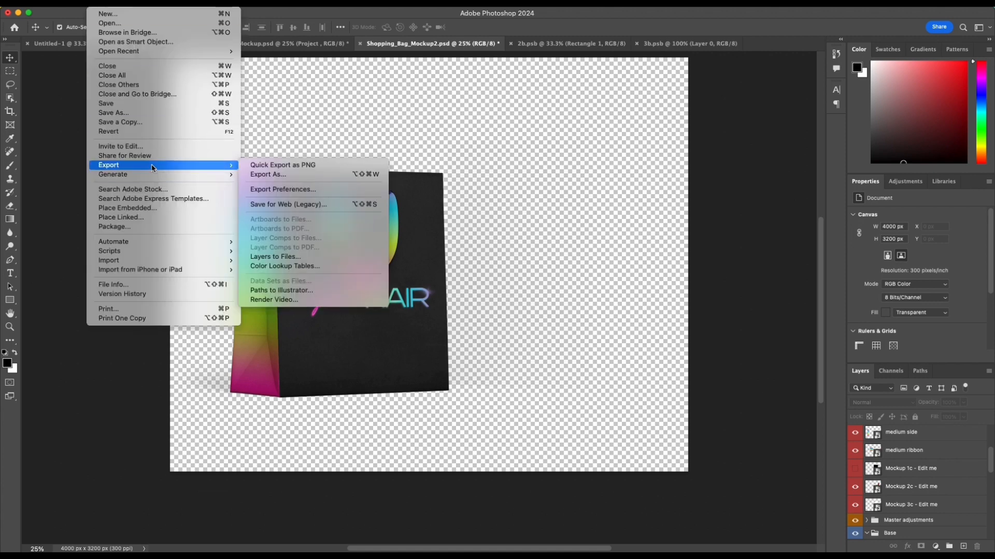
click(265, 166)
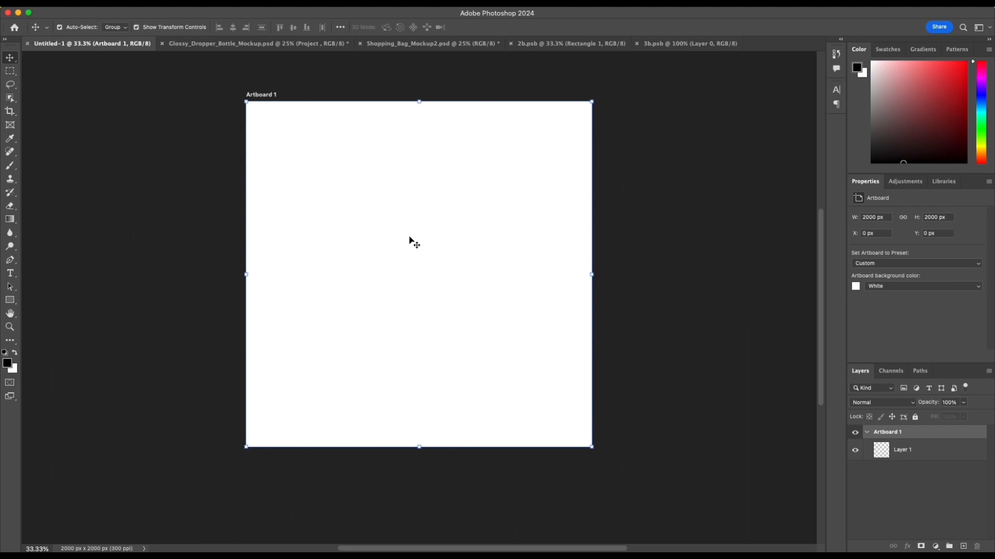
Step: From the blank Untitled-1 document, switch to Finder and open the glamhair_tutorial folder on the Desktop
click(620, 132)
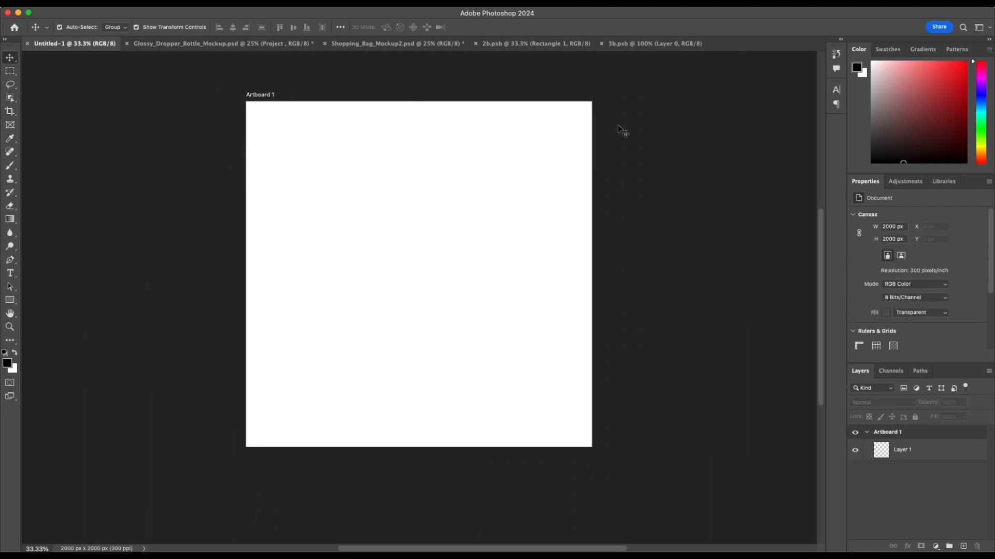
scroll(621, 134, right, 4)
mouse_move(476, 552)
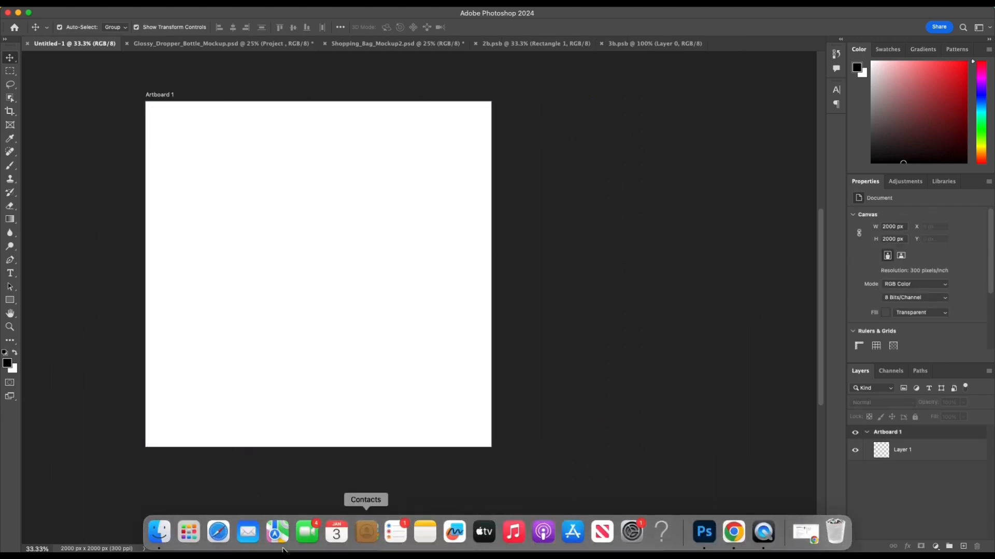
click(160, 532)
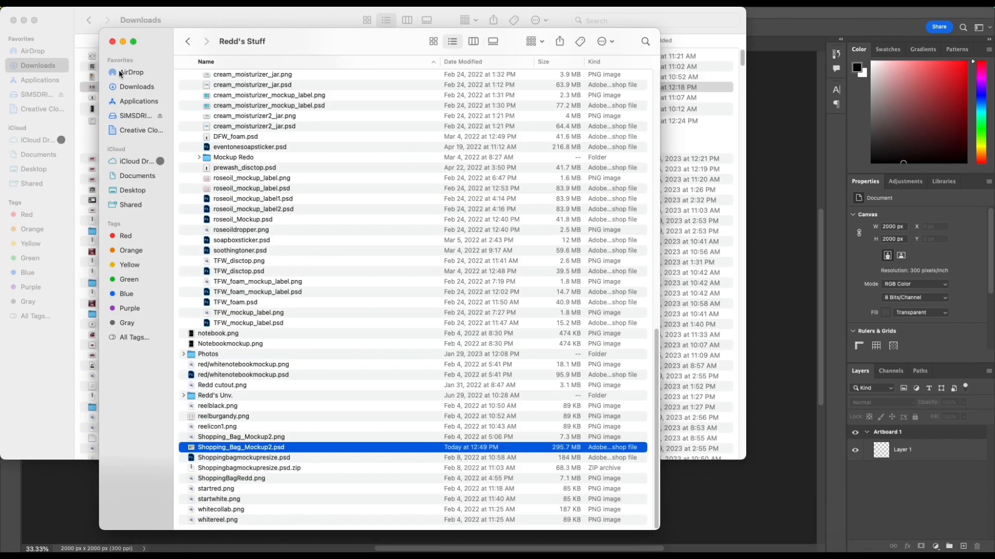
click(136, 101)
click(133, 190)
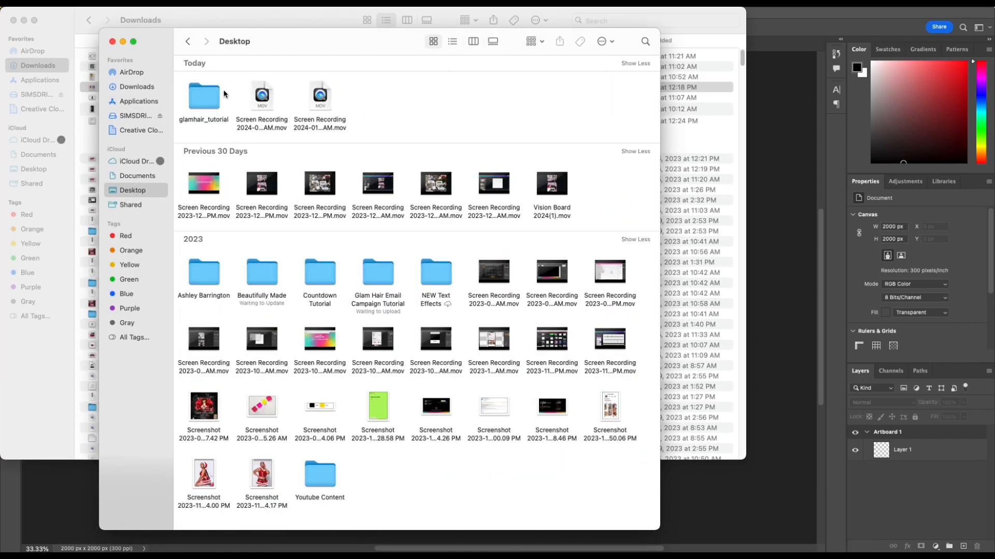
click(217, 100)
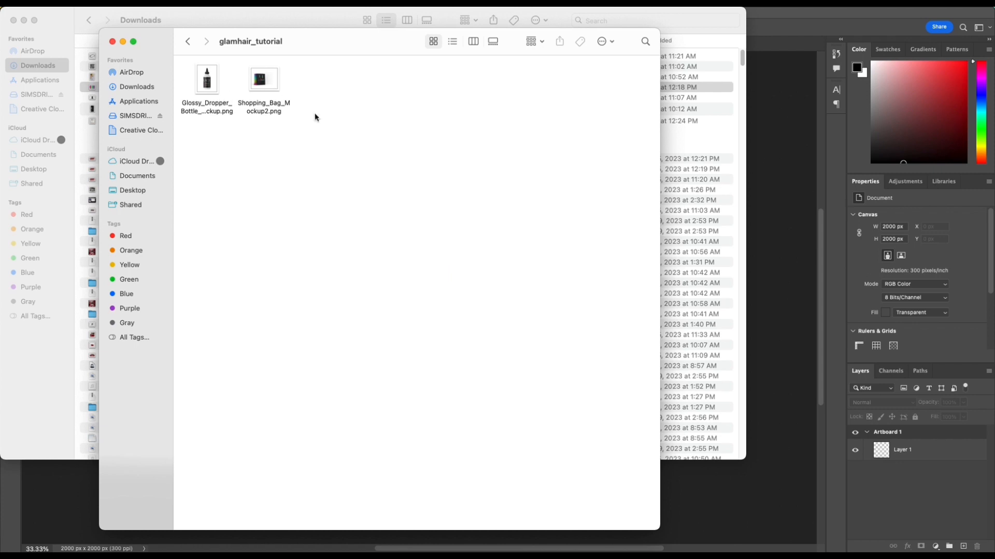
Step: Place the exported dropper bottle and shopping bag PNGs in the Untitled-1 document and move both onto the pasteboard beside the artboard
drag(313, 115, 755, 190)
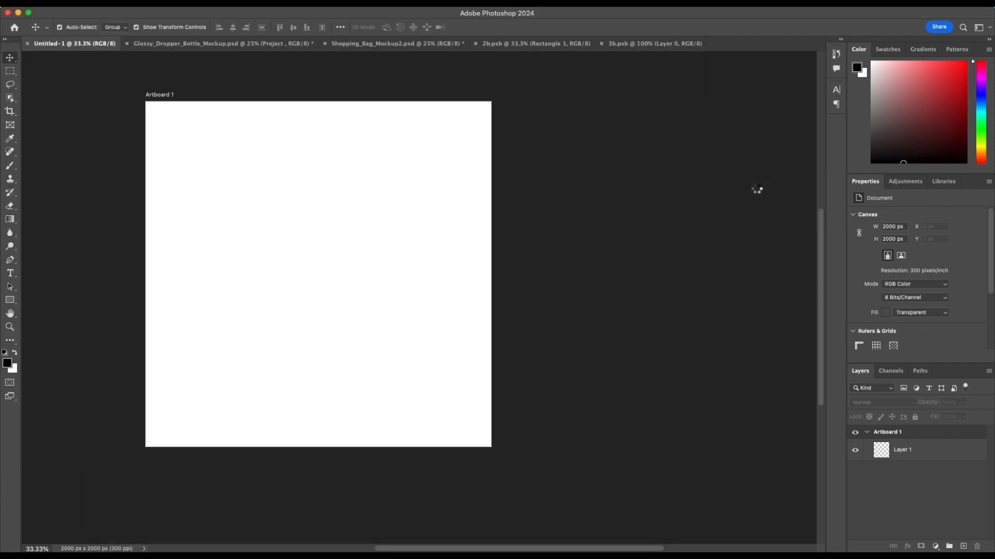
drag(378, 266, 444, 253)
drag(597, 278, 617, 240)
key(Return)
drag(323, 340, 276, 349)
scroll(279, 349, right, 1)
key(Return)
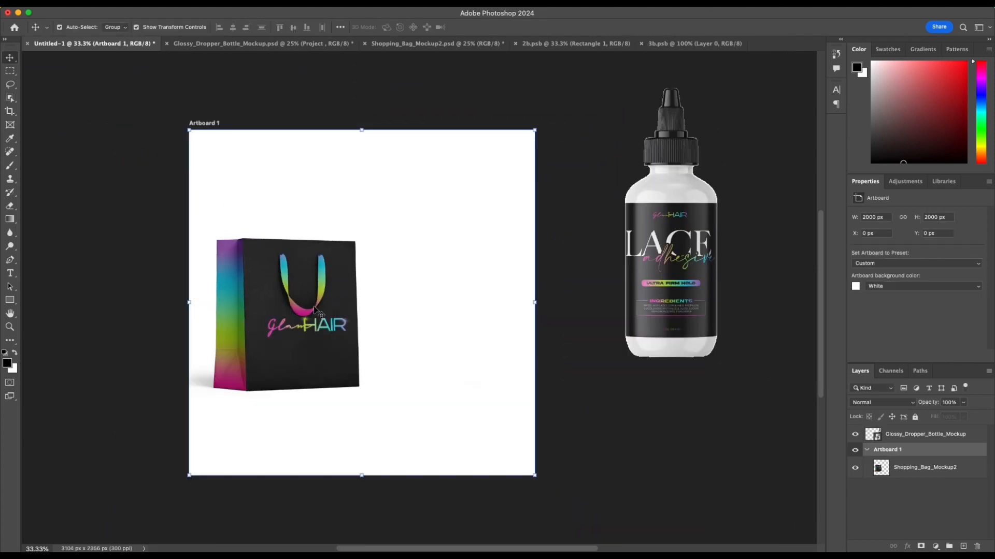
drag(314, 309, 770, 306)
click(433, 221)
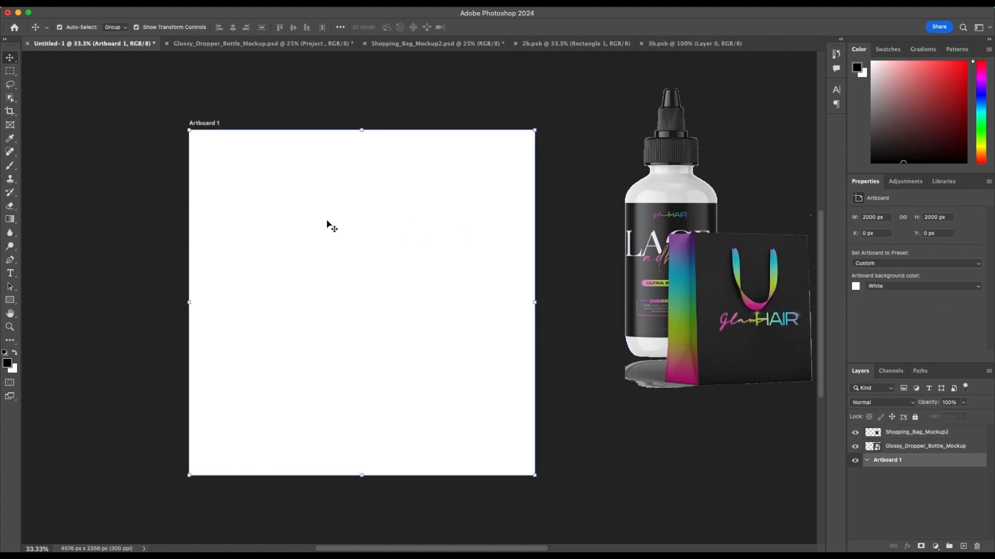
Step: Add a text line reading LOCAL PICKUP near the upper edge of the artboard
scroll(327, 224, up, 2)
key(t)
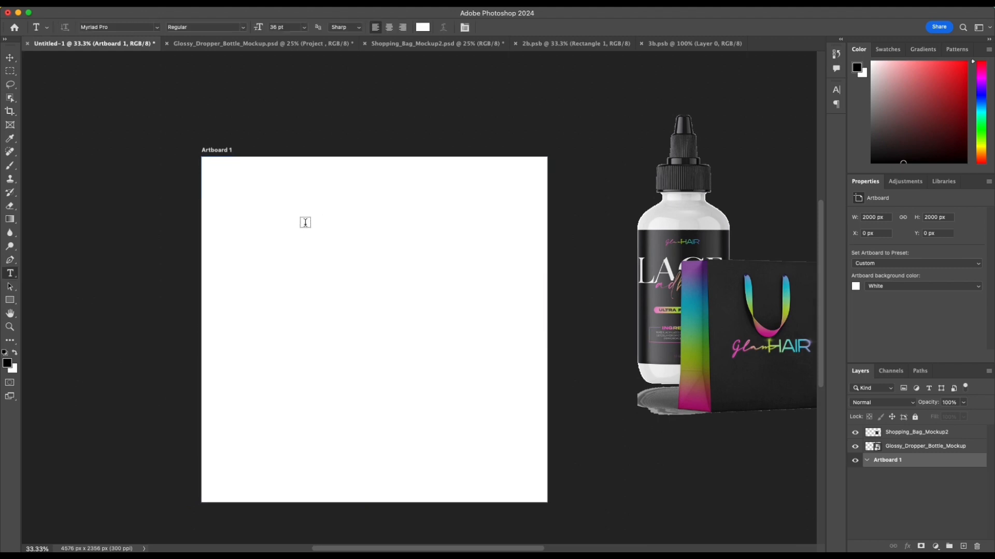
click(217, 223)
key(BackSpace)
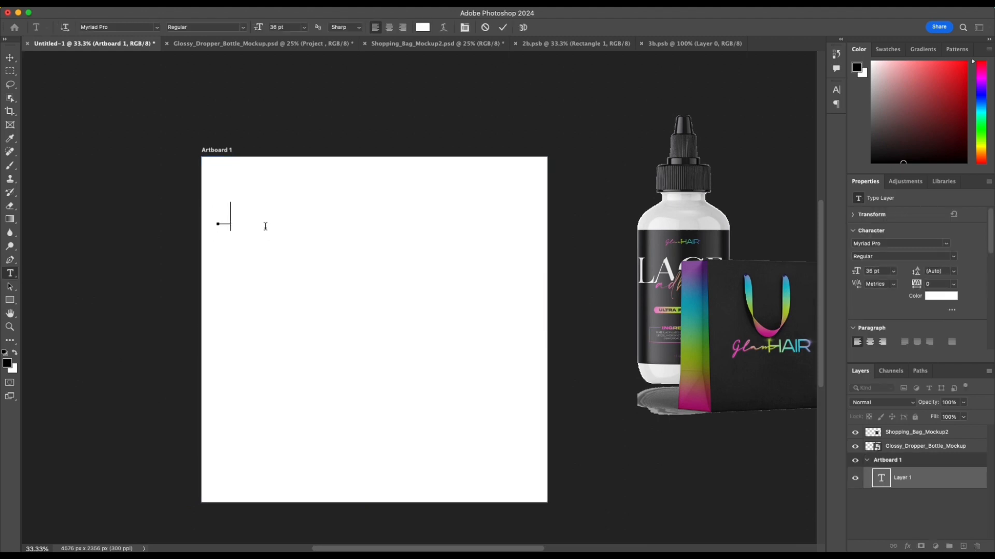
text(FOCUS & CAup)
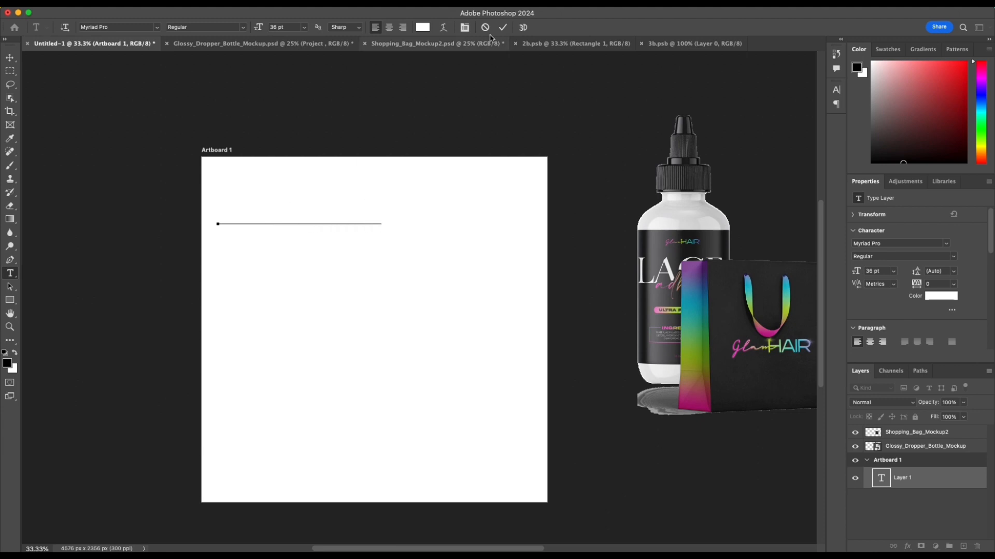
click(503, 27)
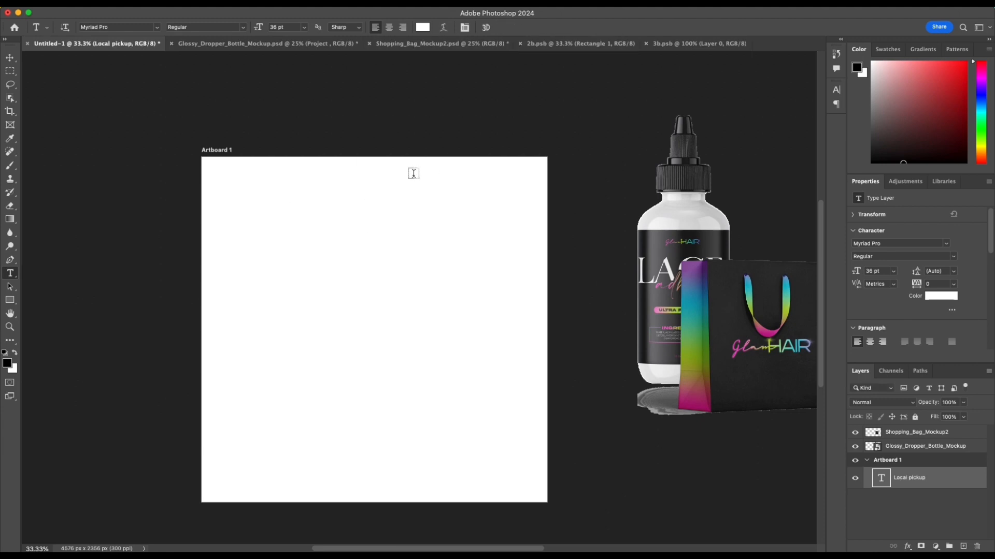
Step: Set the LOCAL PICKUP text color to black (000000)
click(423, 27)
click(592, 317)
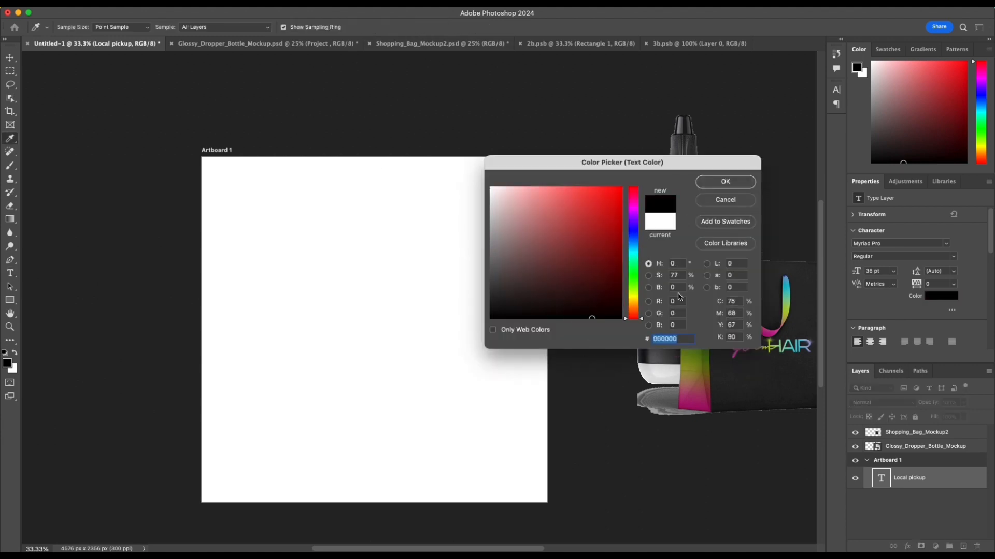
click(717, 182)
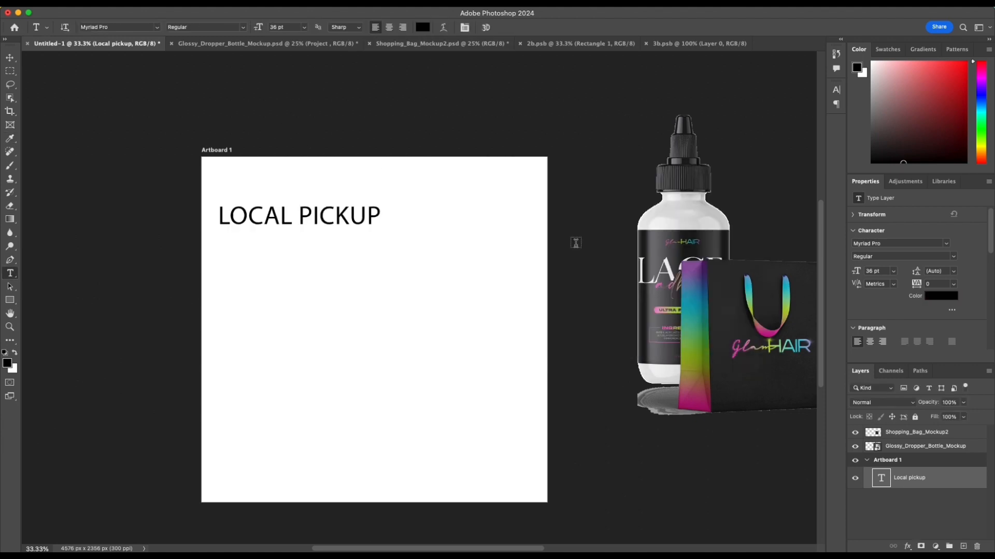
Step: Move the LOCAL PICKUP text toward the artboard's middle and scale it up to about 53 pt
key(v)
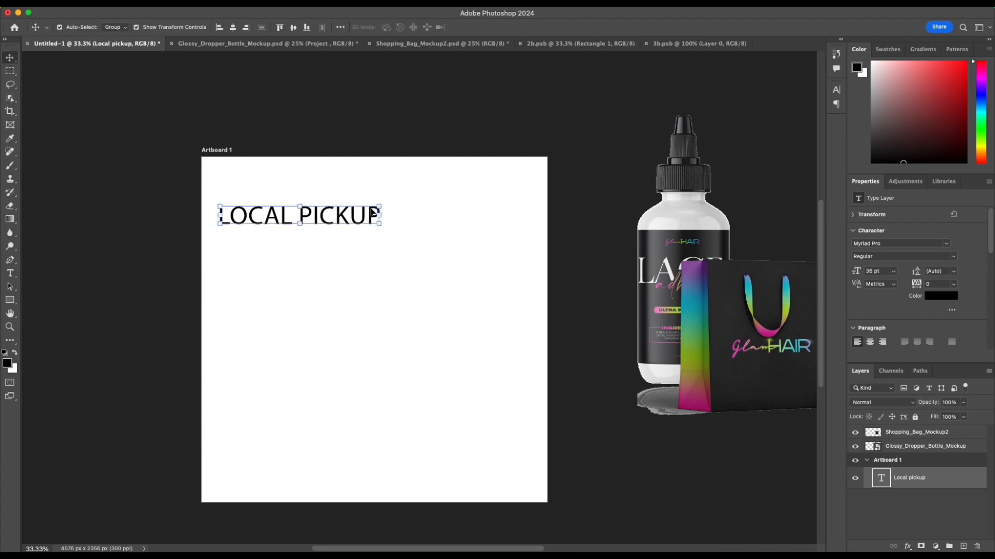
drag(373, 213, 526, 259)
key(ctrl+z)
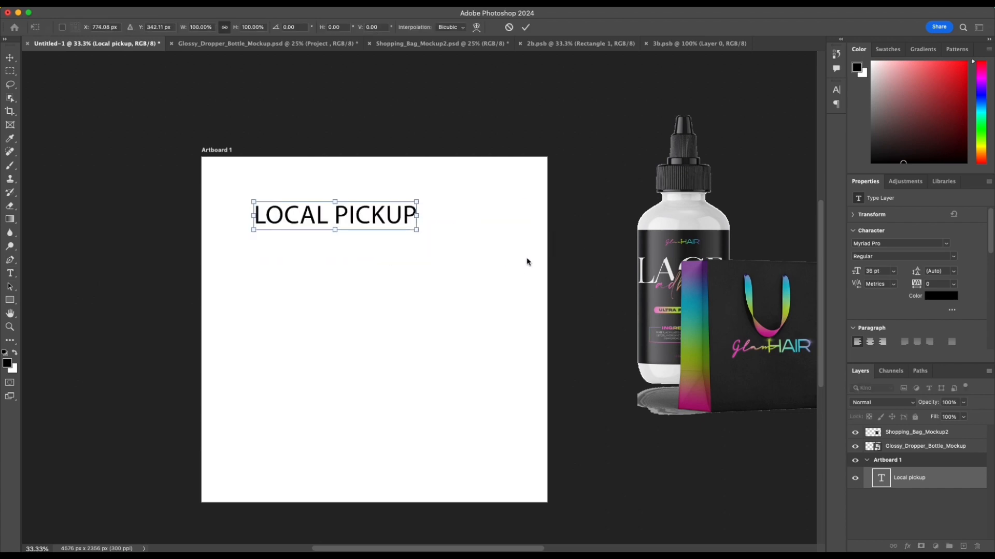
drag(417, 230, 491, 264)
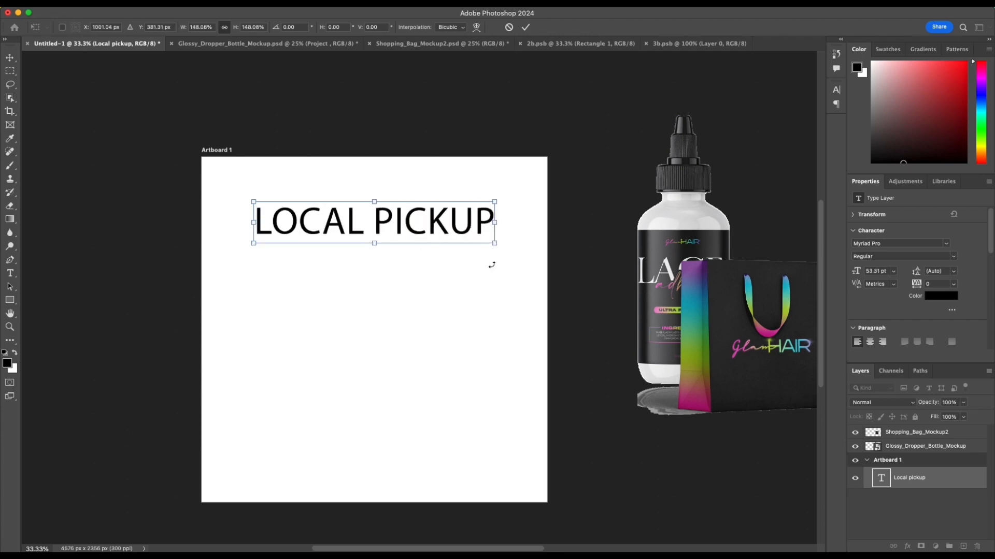
key(Return)
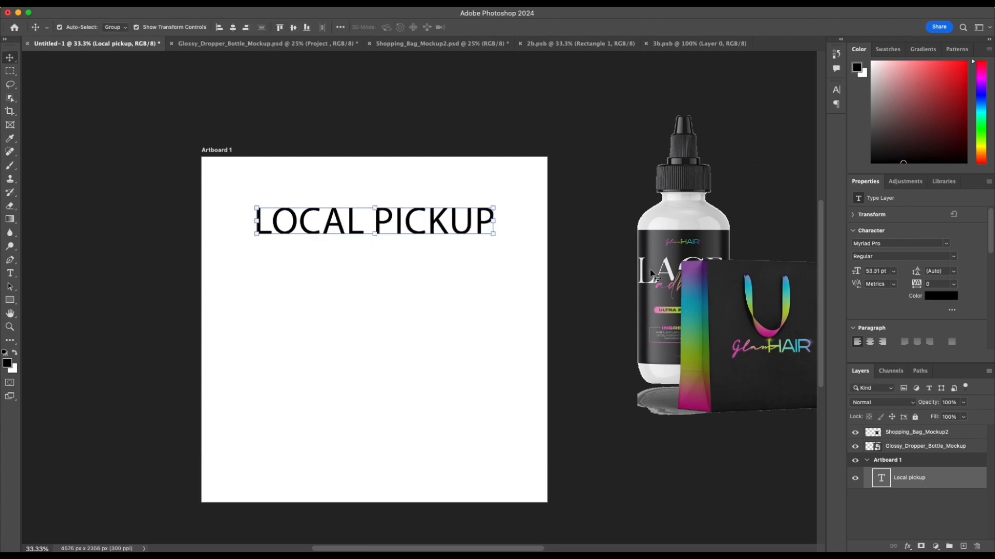
Step: Change the LOCAL PICKUP font to Big Caslon and center the text horizontally on the artboard
click(901, 243)
double_click(902, 243)
click(946, 244)
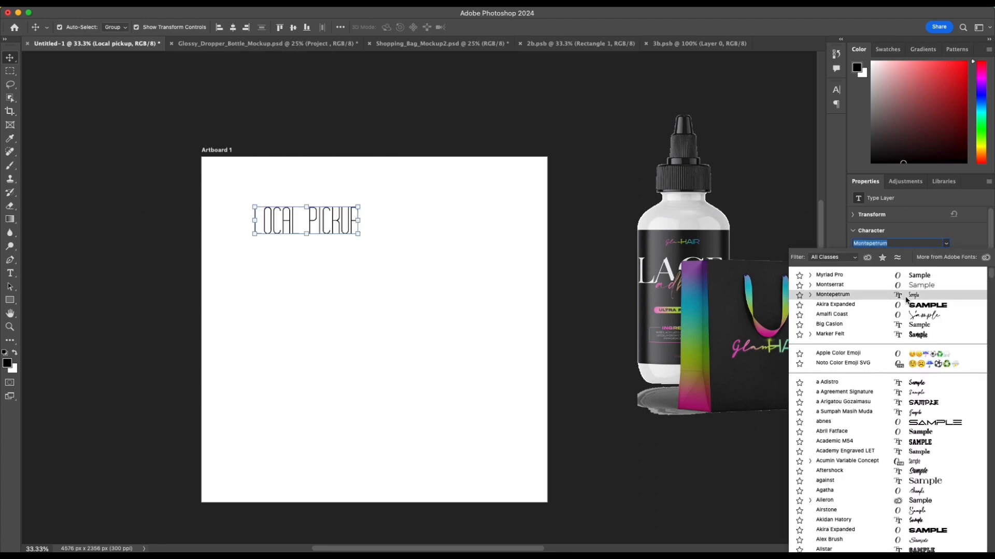
click(905, 327)
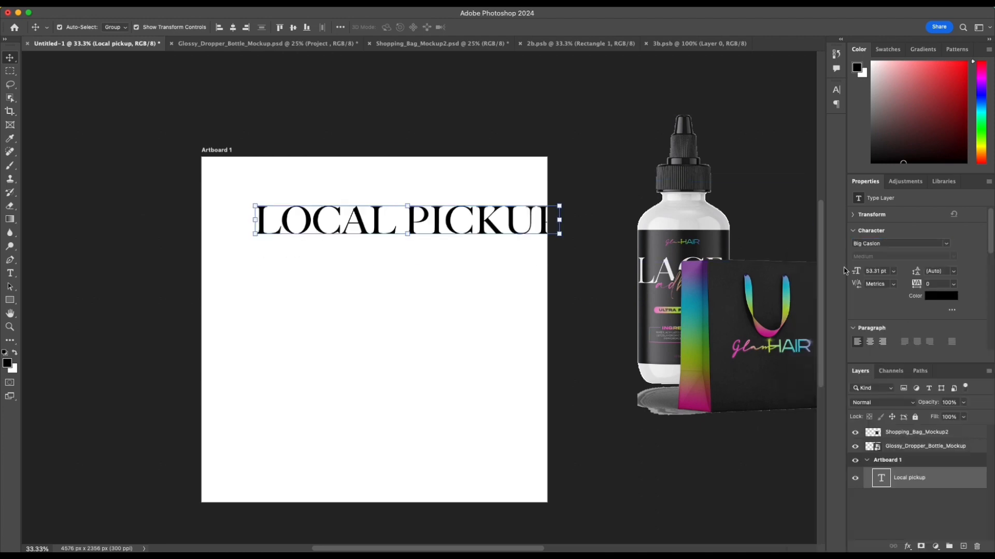
click(220, 27)
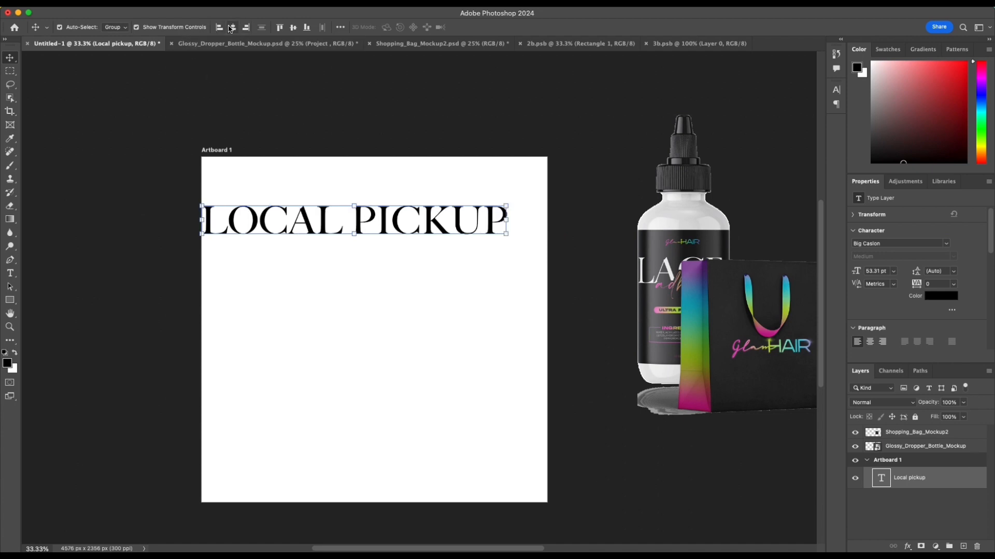
click(233, 27)
click(559, 249)
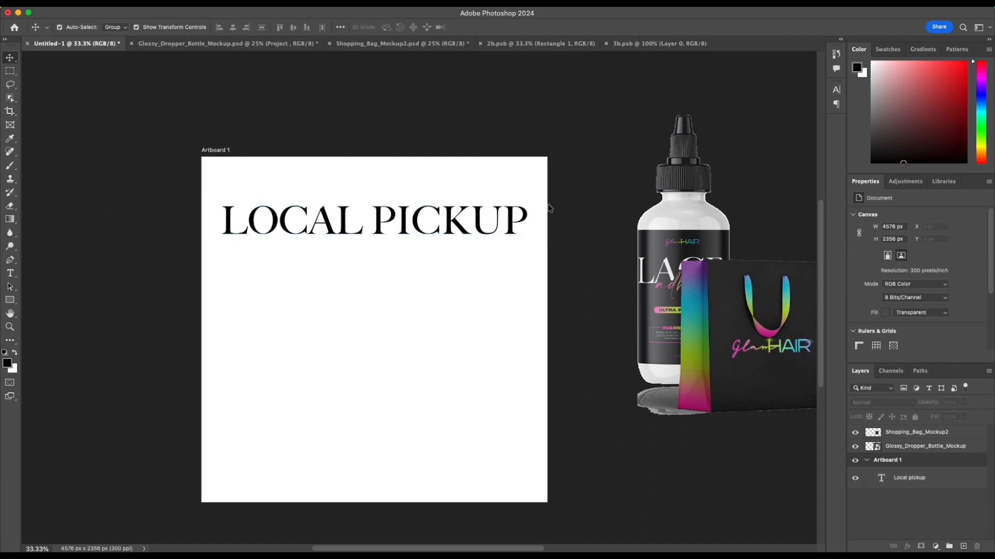
Step: Add a second text line reading IS NOW AAILABLE IN YOUR AREA above LOCAL PICKUP at 36 pt
click(407, 206)
key(t)
click(344, 189)
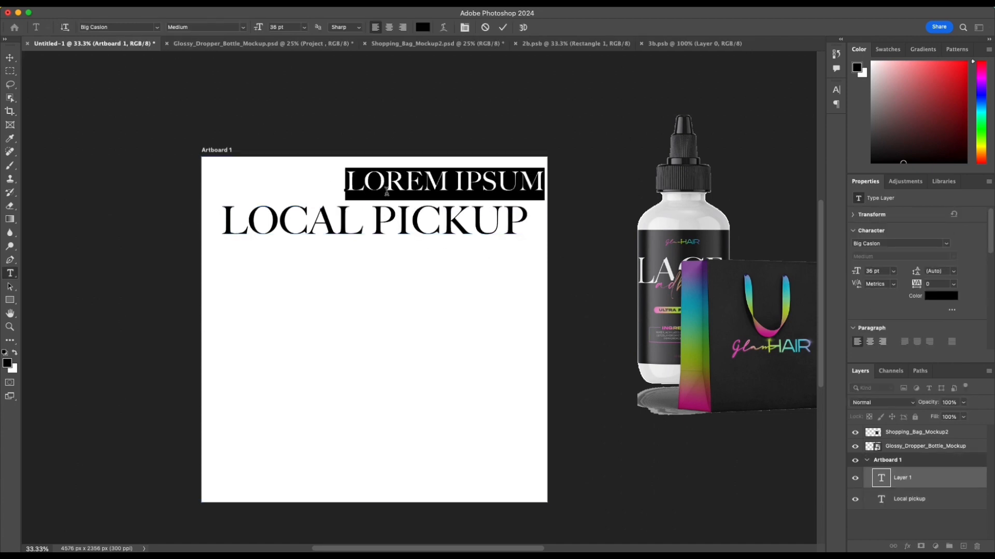
click(439, 197)
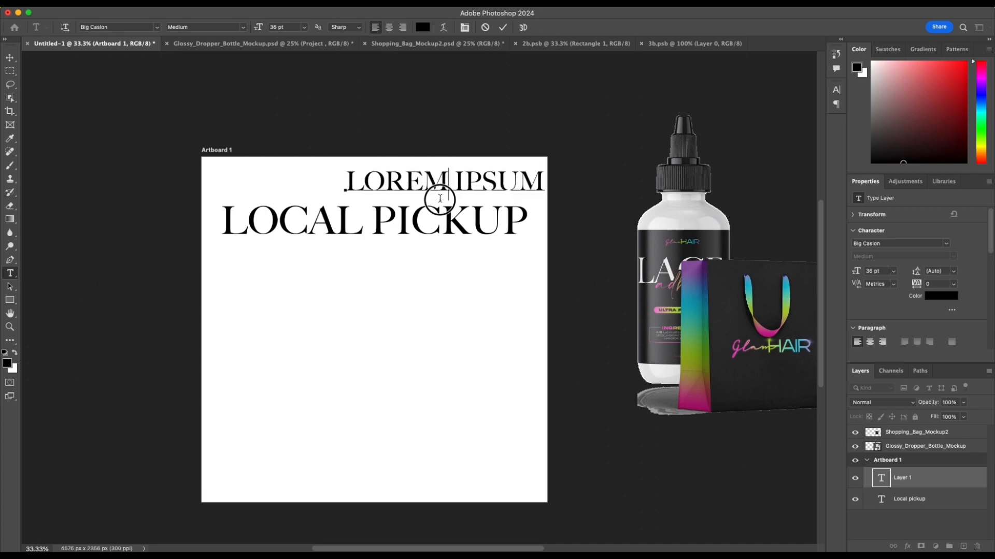
drag(349, 181, 540, 193)
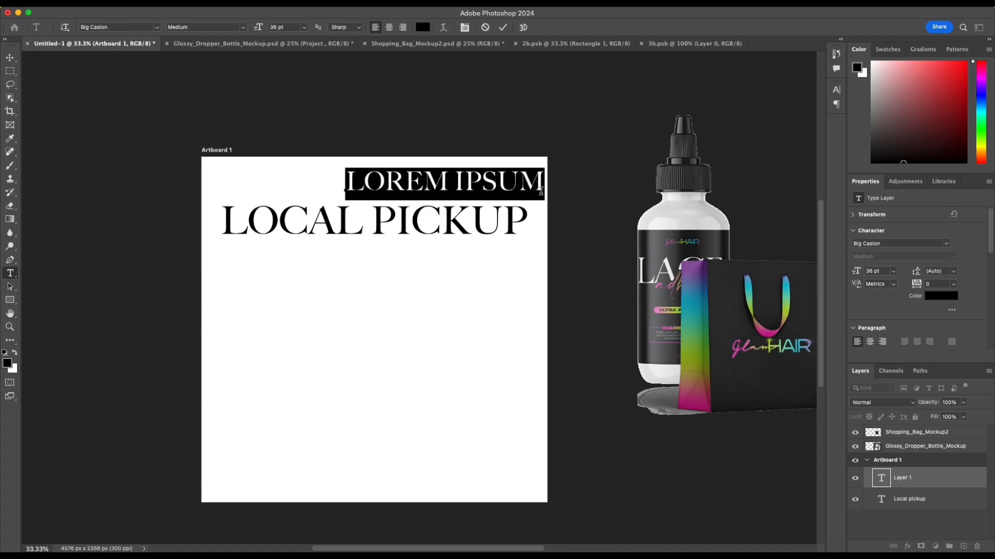
text(IS NOW A)
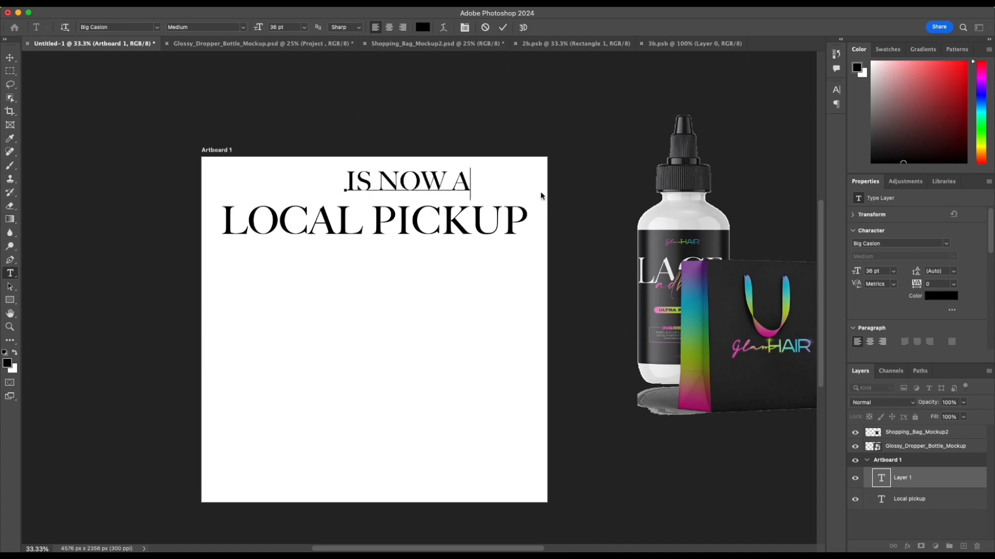
text(AILAB)
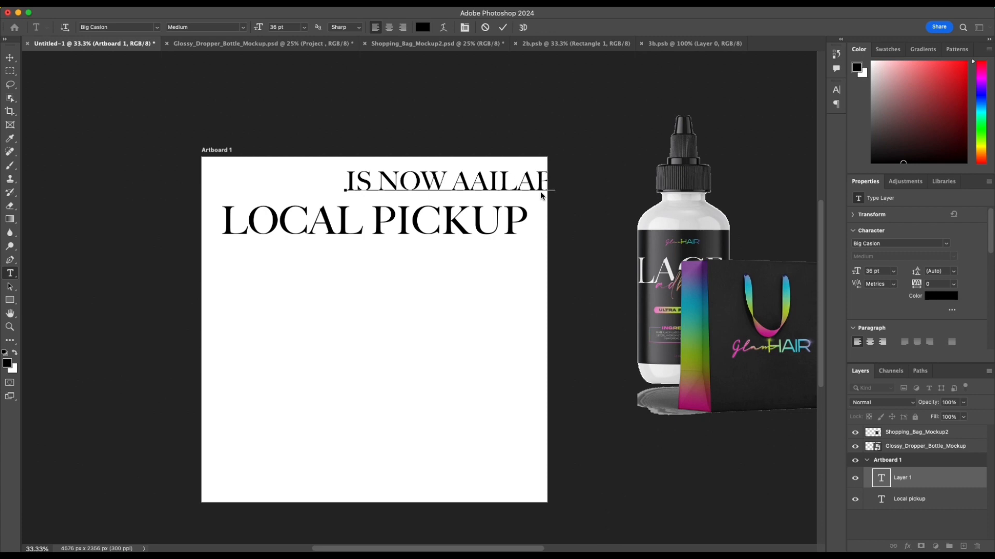
text(LE IN SOUR AREa)
click(503, 27)
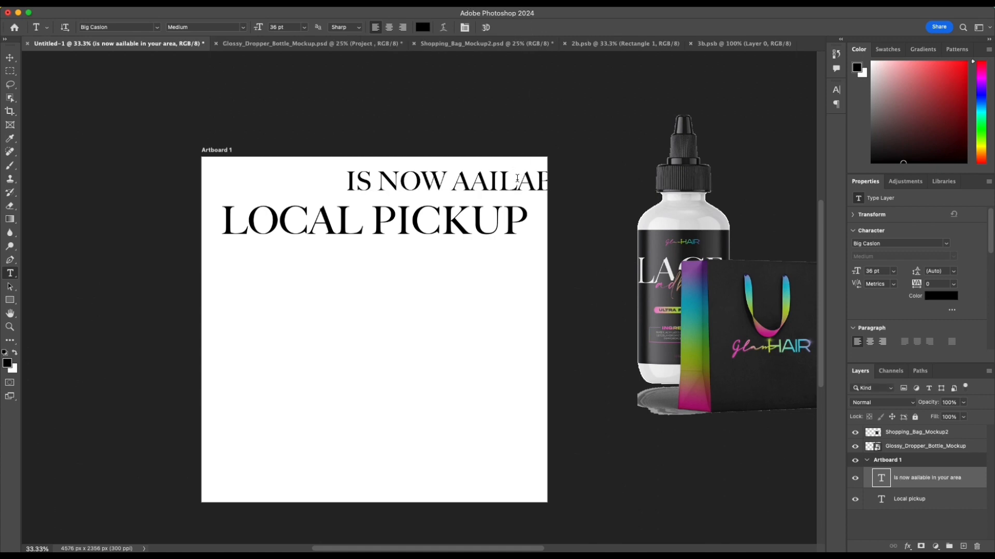
Step: Replace the extra A in AAILABLE with V and move the second text line below LOCAL PICKUP
double_click(482, 185)
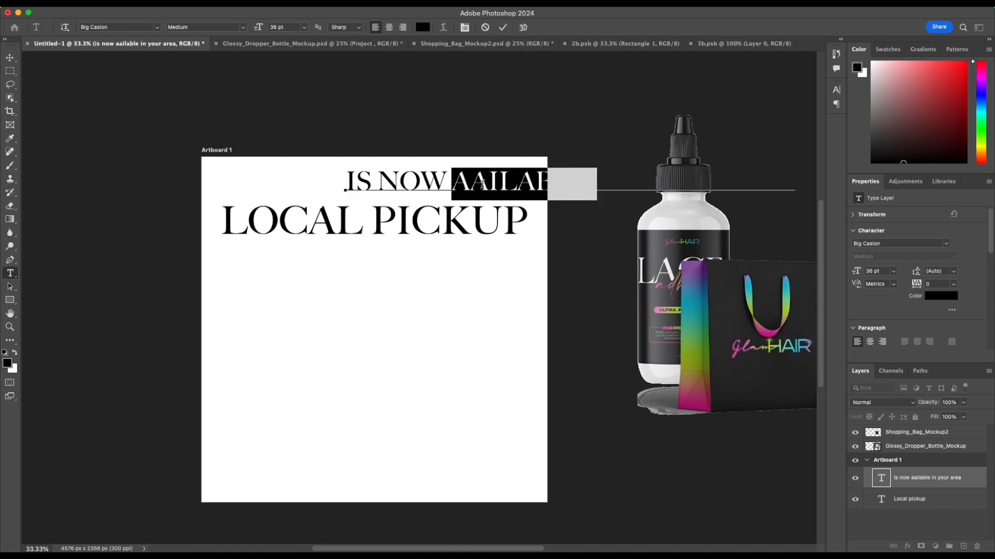
click(482, 184)
key(Left)
key(Delete)
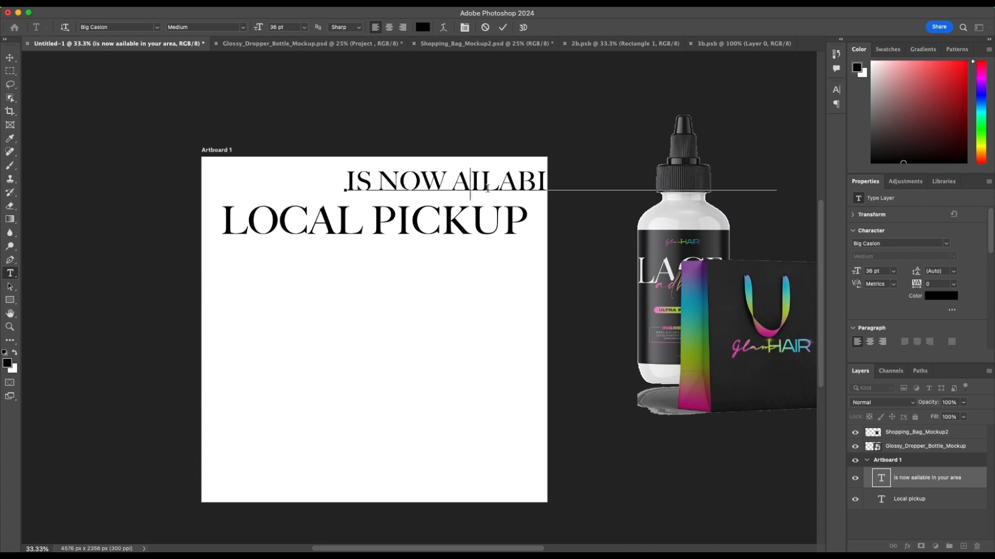
text(V)
drag(487, 183, 514, 182)
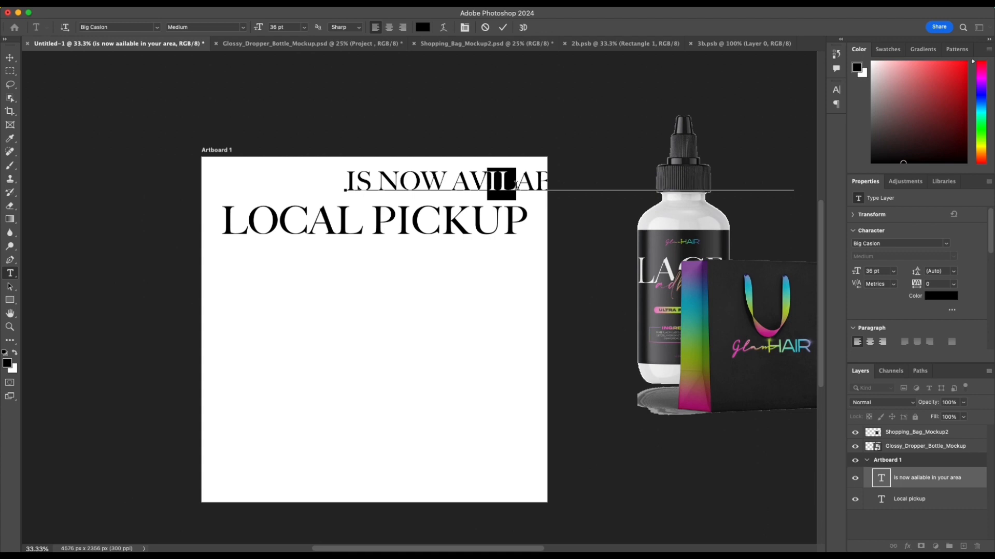
drag(445, 197, 350, 347)
drag(561, 200, 402, 350)
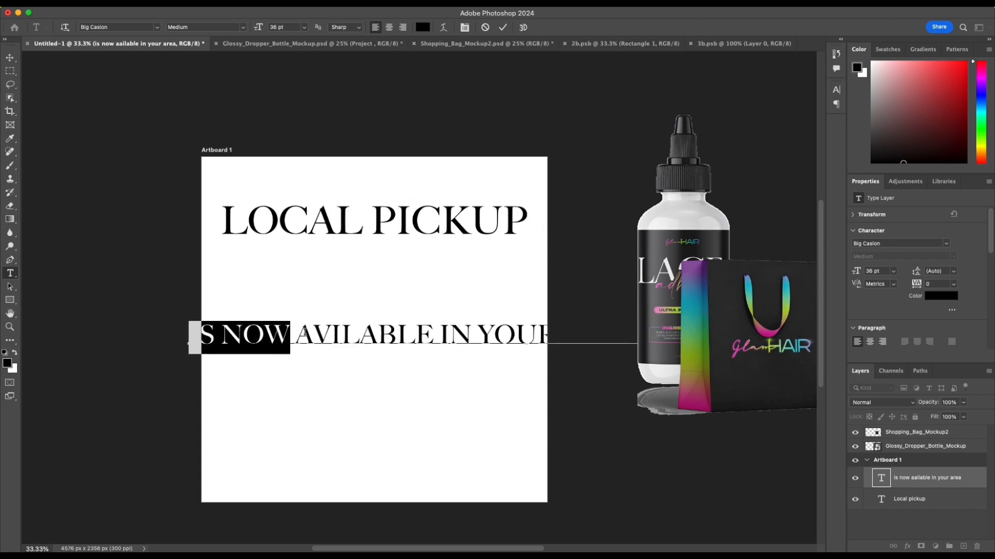
Step: Retype the misspelled word as AVAILABLE and shift the line so it sits more evenly across the artboard
drag(296, 336, 432, 336)
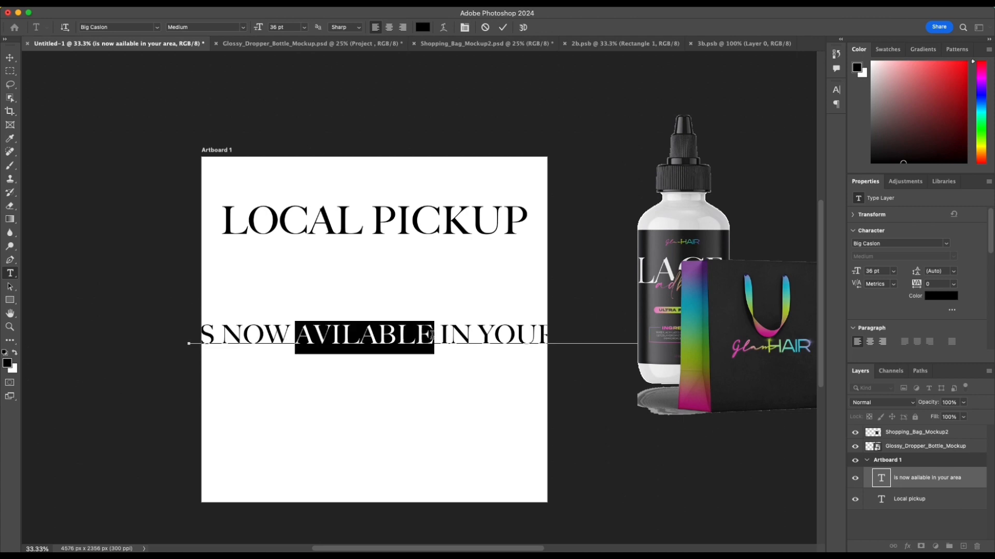
text(a)
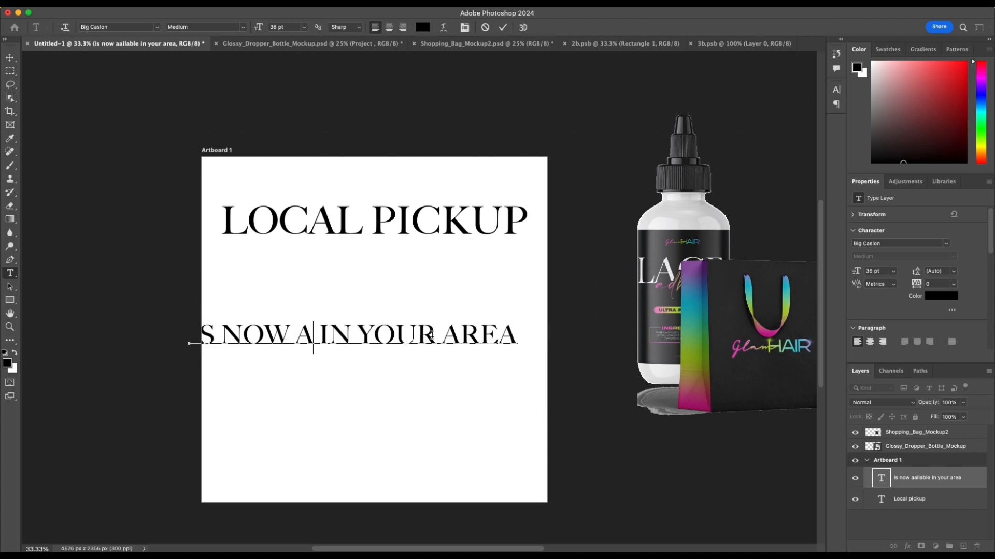
text(va)
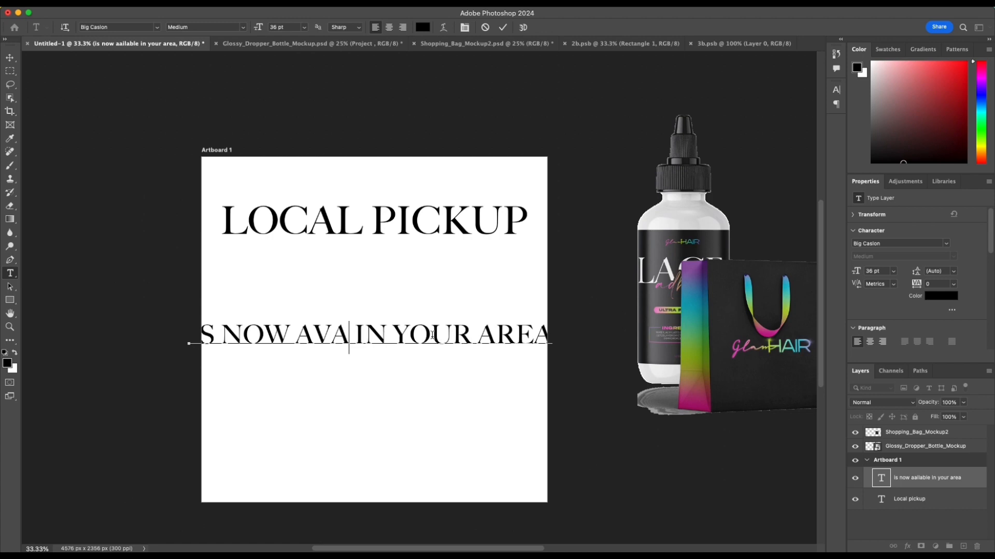
text(ilable)
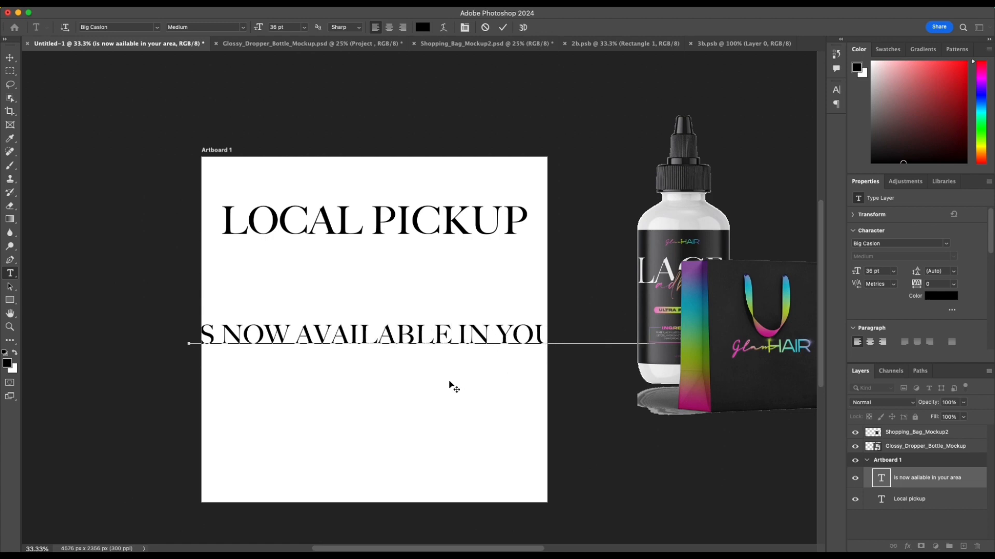
drag(415, 374, 393, 381)
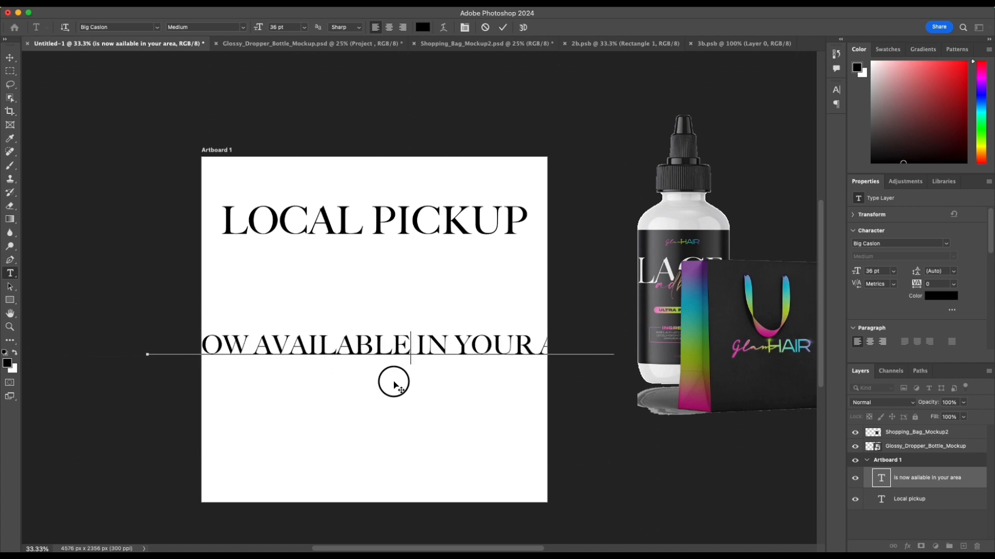
click(503, 27)
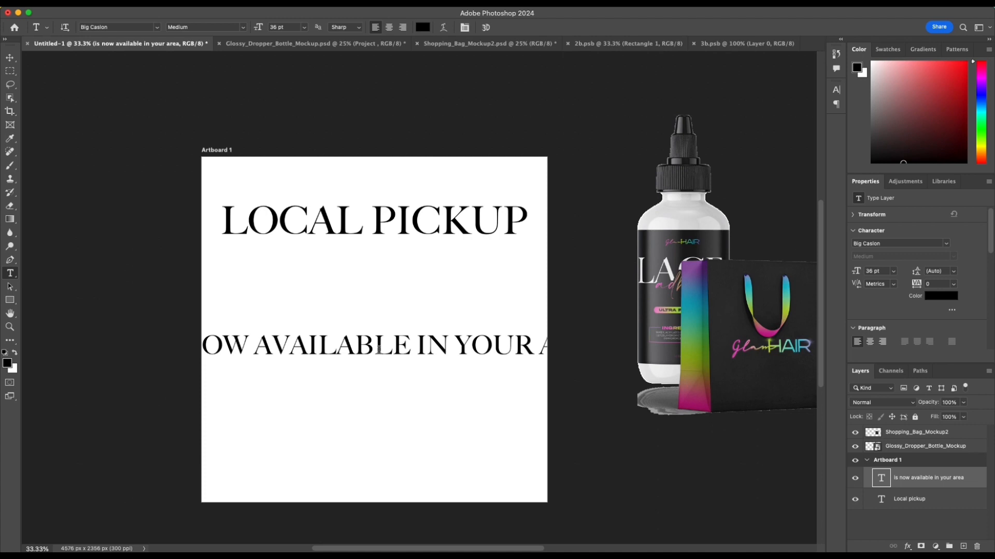
Step: Scale the IS NOW AVAILABLE IN YOUR AREA line to about 22 pt and center it directly beneath LOCAL PICKUP
key(v)
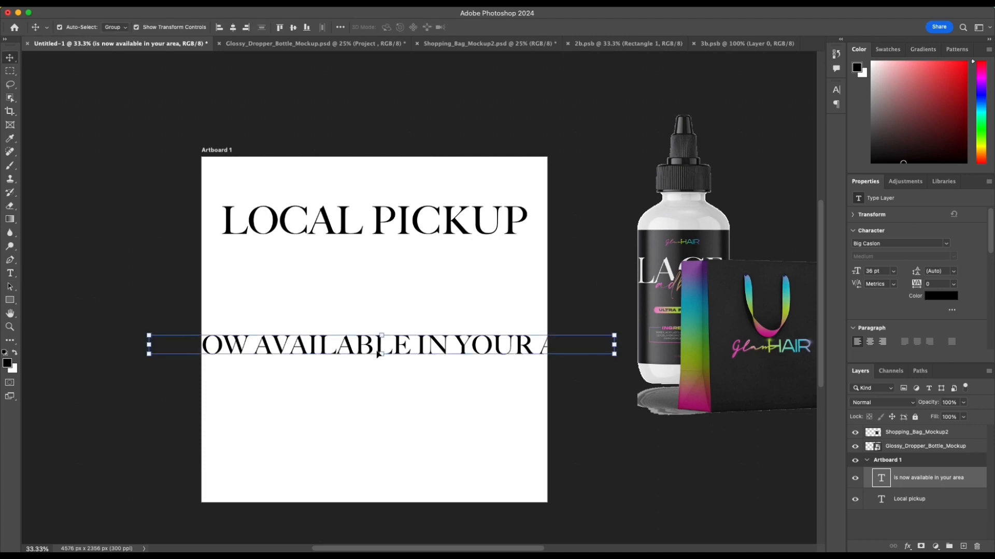
drag(158, 339, 250, 348)
drag(377, 351, 348, 288)
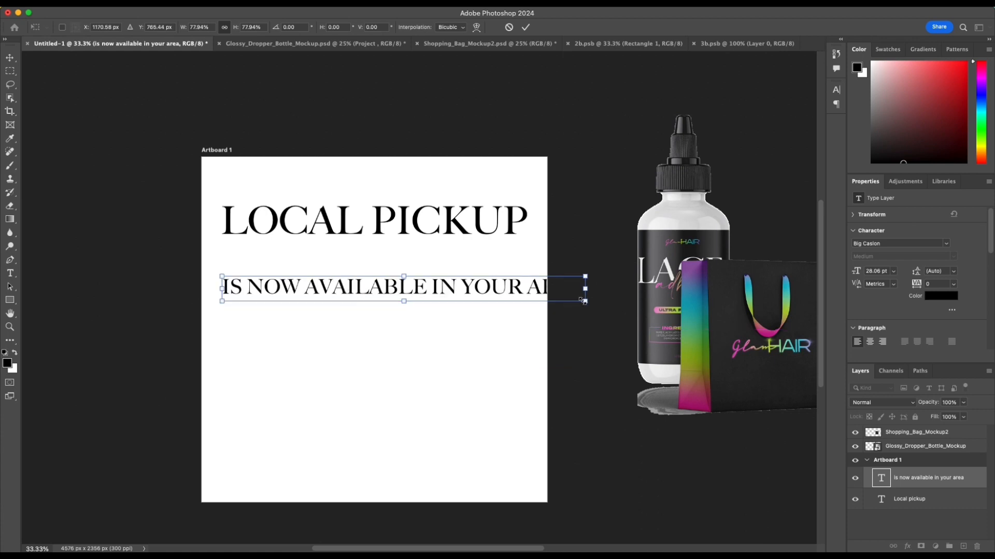
drag(583, 301, 511, 275)
drag(399, 287, 402, 250)
key(Return)
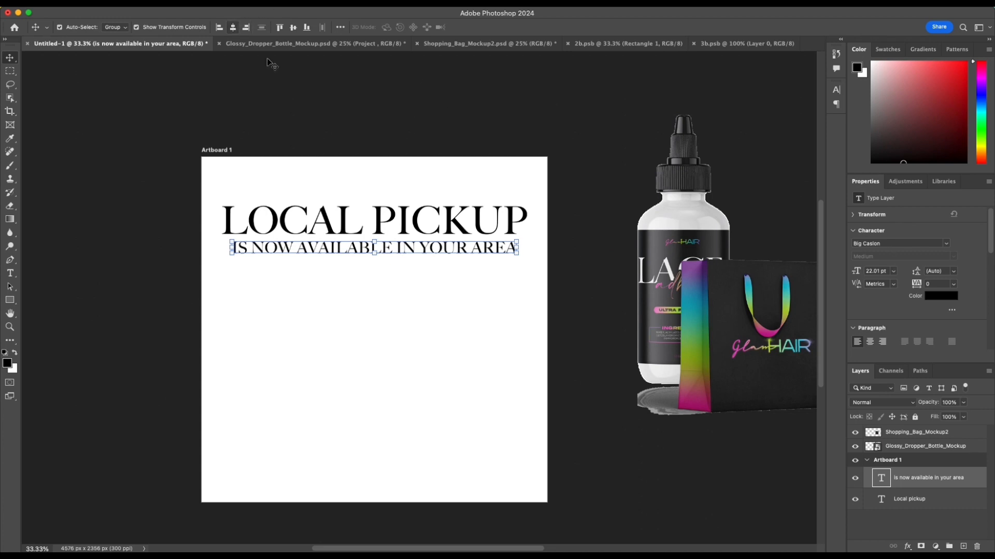
Step: Change the IS NOW AVAILABLE IN YOUR AREA line to Montserrat Regular and center it horizontally on the artboard
click(345, 165)
click(498, 247)
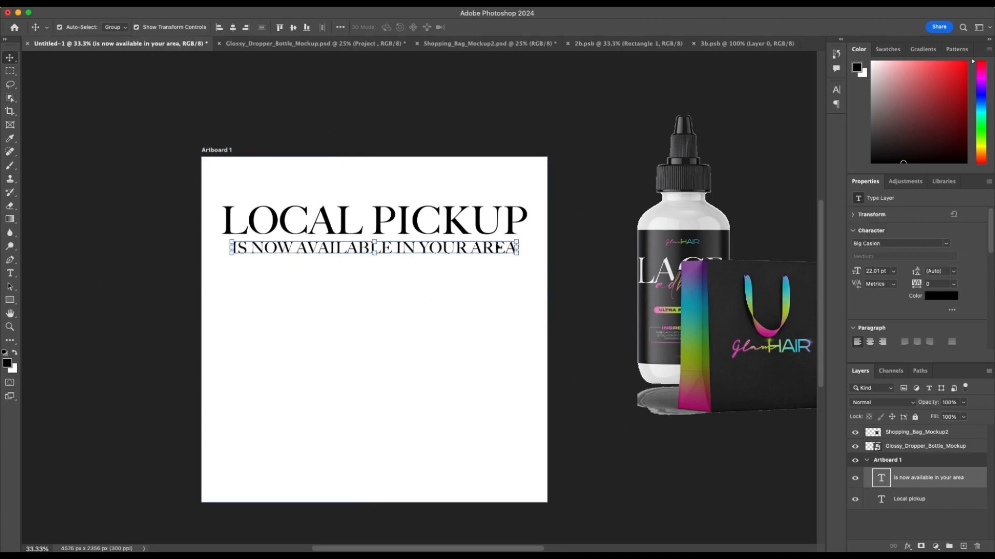
click(910, 244)
text(mont)
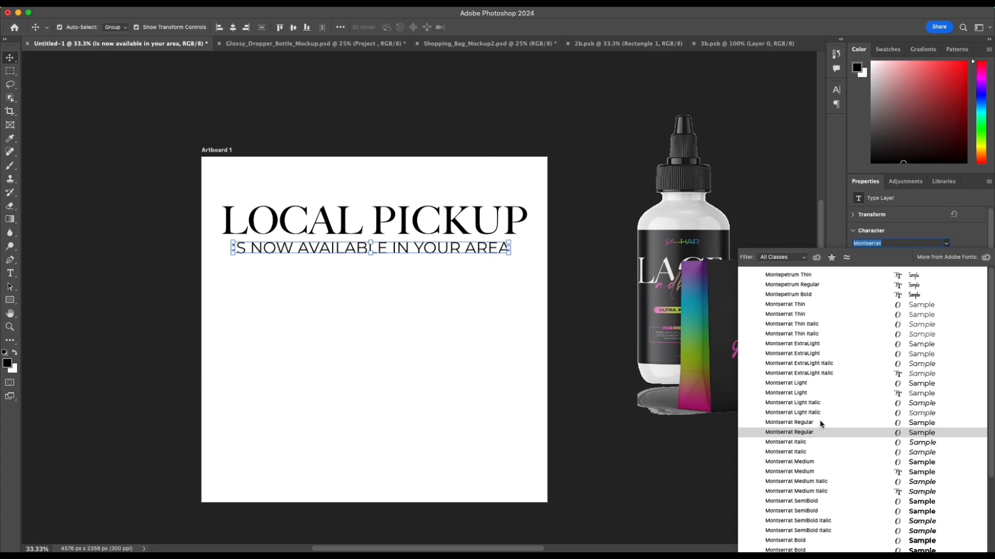
click(791, 423)
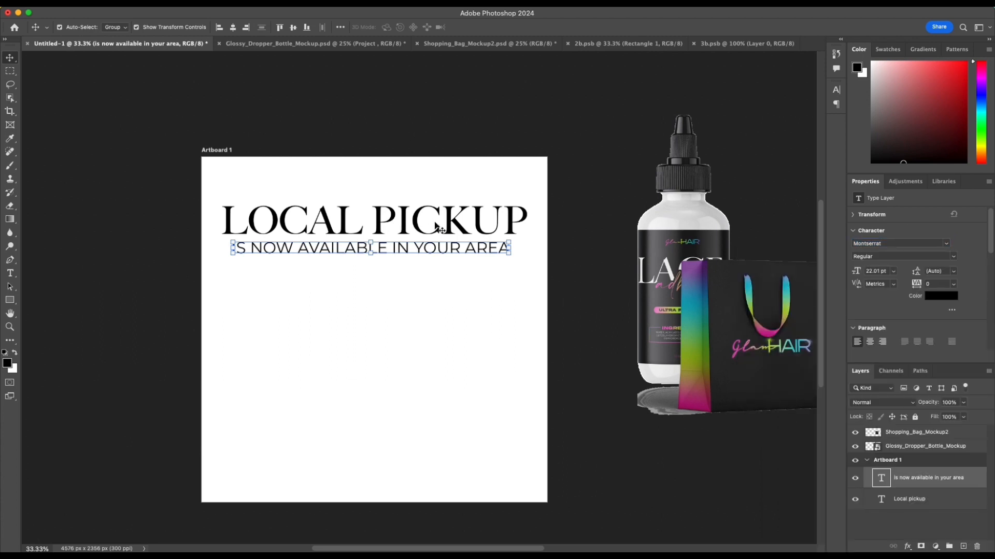
click(233, 27)
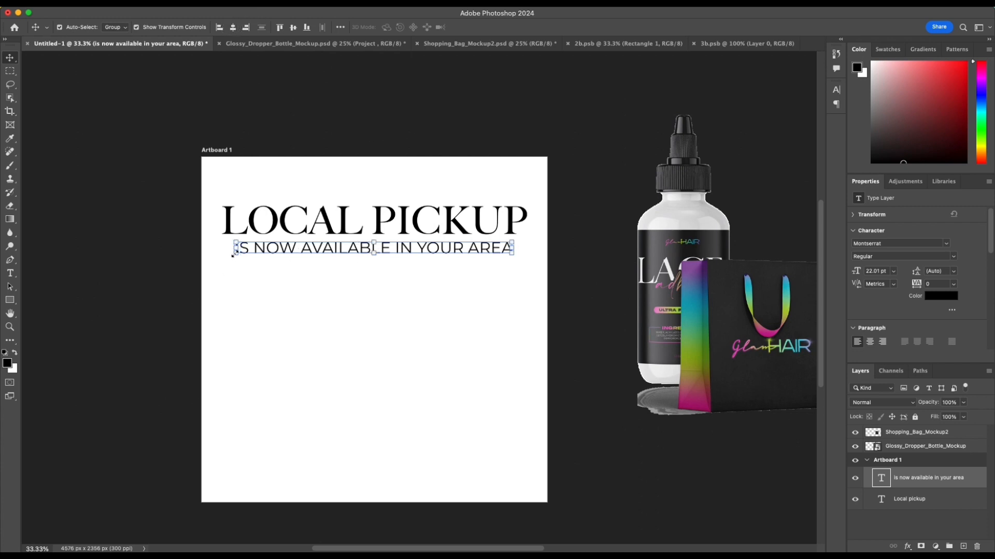
Step: Scale the IS NOW AVAILABLE IN YOUR AREA line to about 17.8 pt, recenter it horizontally, and nudge it closer to LOCAL PICKUP
drag(236, 247, 287, 246)
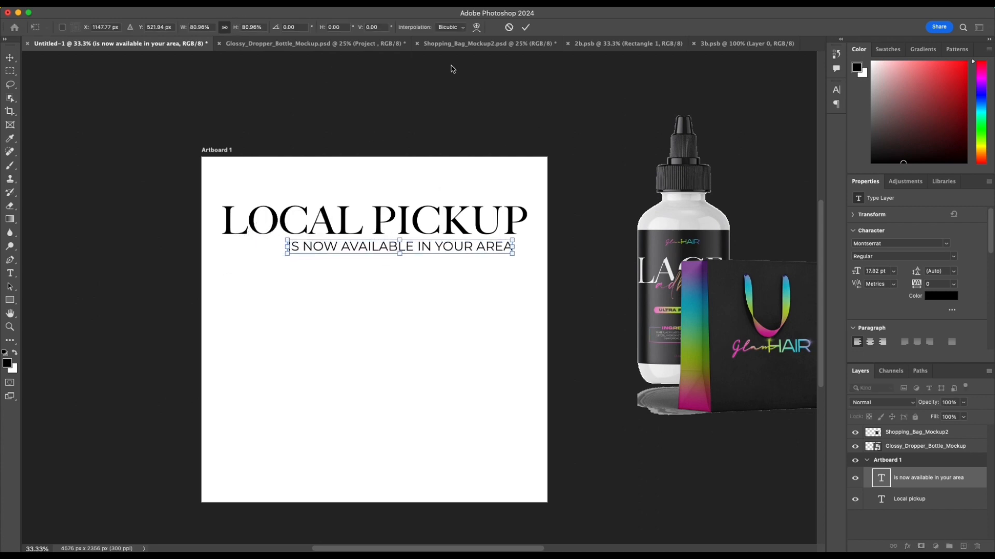
click(525, 27)
click(232, 27)
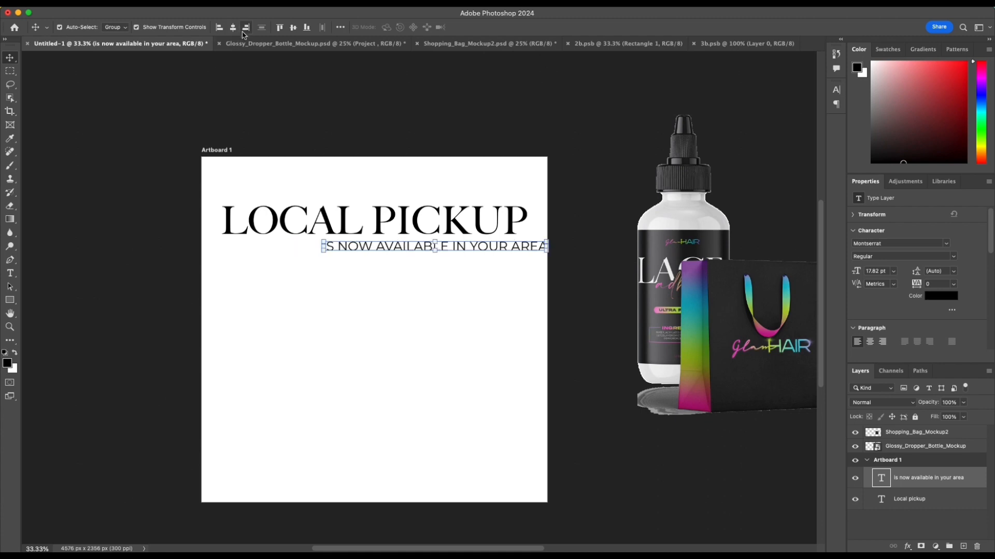
click(355, 151)
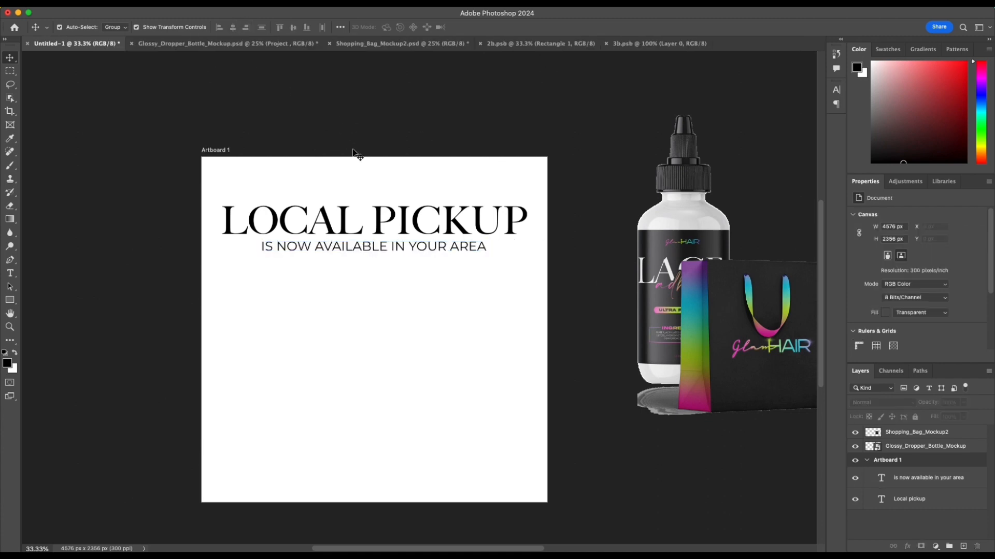
drag(408, 248, 408, 247)
click(379, 127)
double_click(323, 247)
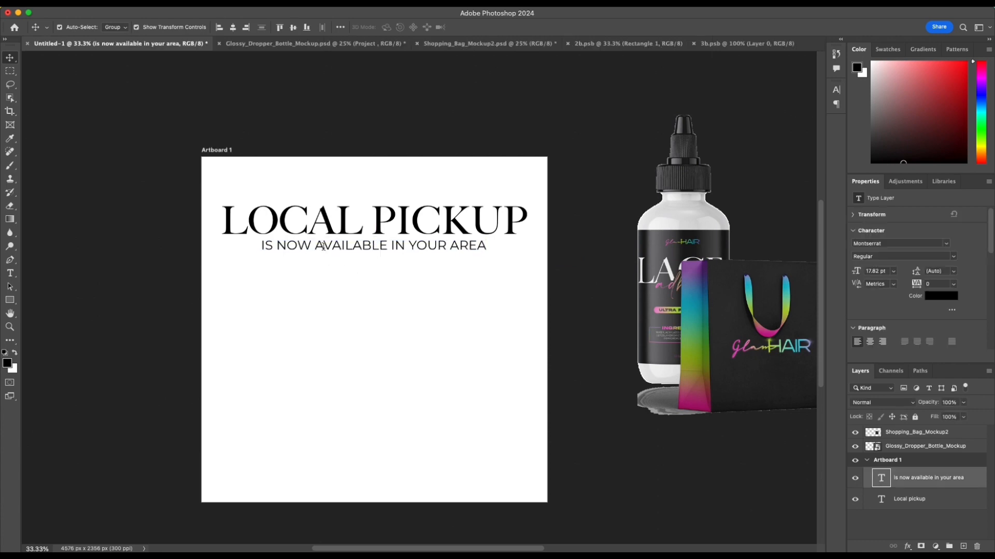
drag(276, 247, 384, 245)
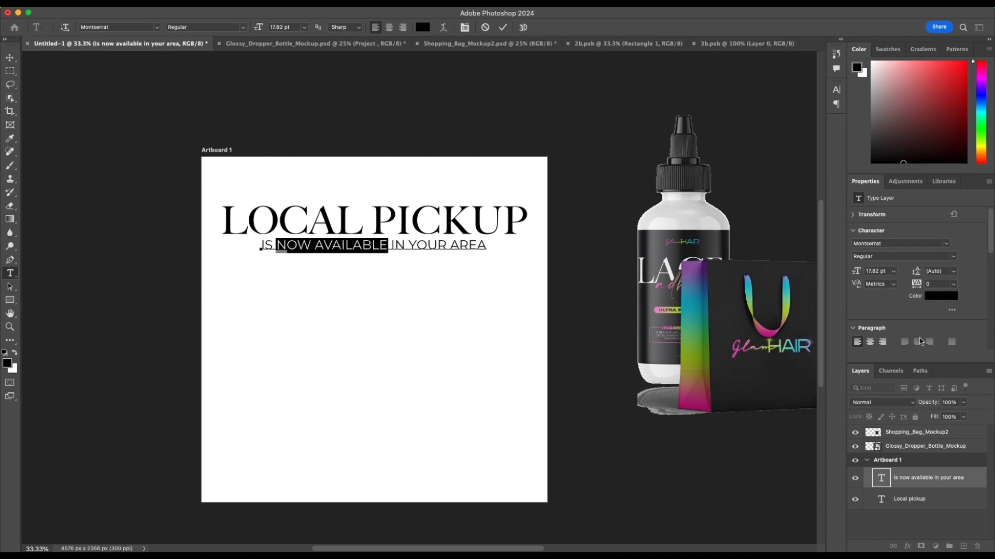
click(503, 27)
key(v)
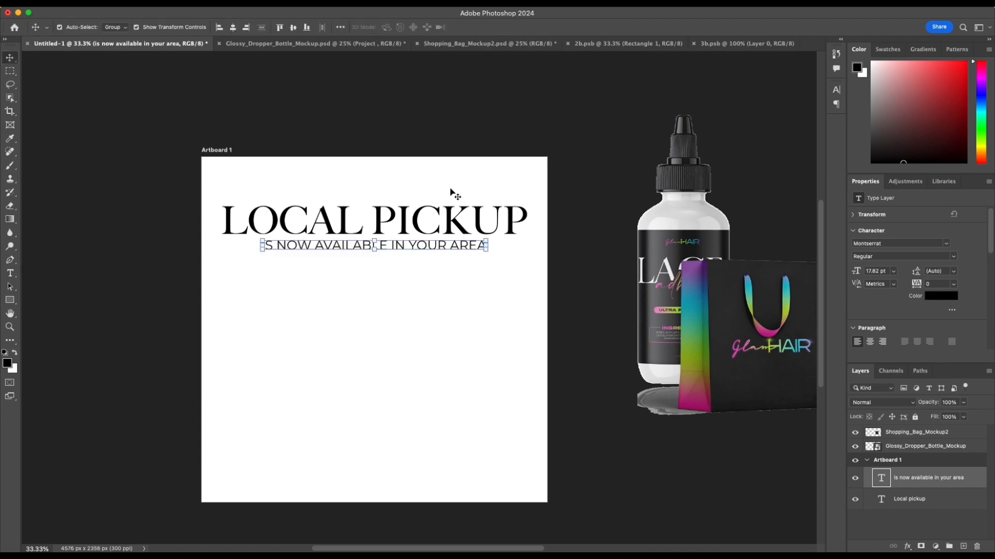
click(349, 257)
click(525, 26)
Step: Duplicate the IS NOW AVAILABLE IN YOUR AREA line below itself and apply a rainbow Gradient Overlay running horizontally from pink to cyan
drag(344, 244, 348, 279)
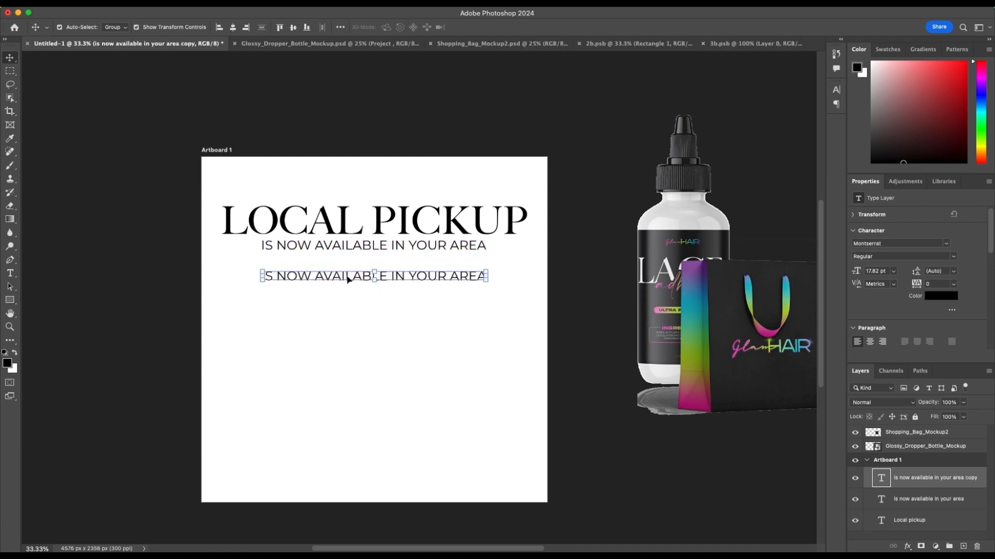
double_click(966, 479)
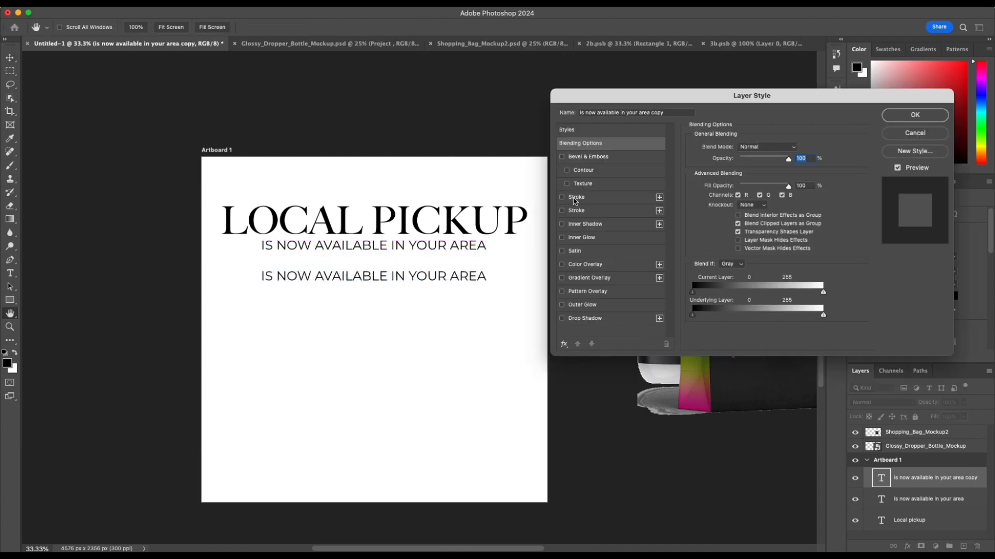
click(589, 278)
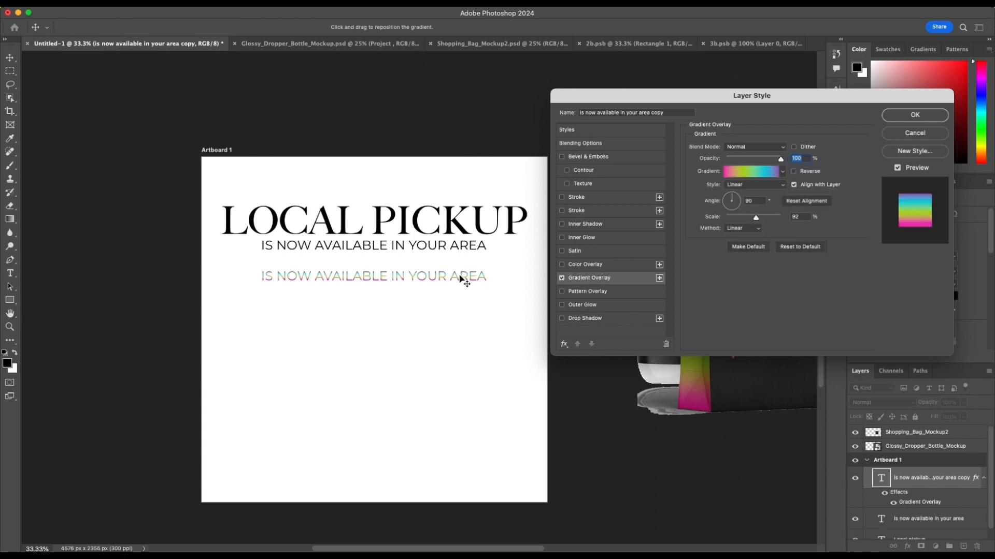
click(739, 202)
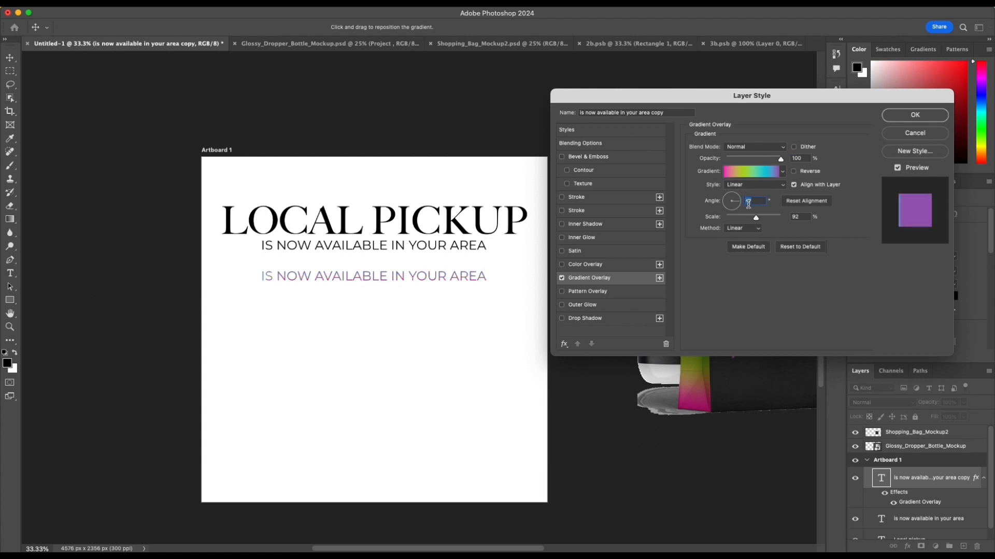
drag(402, 282, 317, 282)
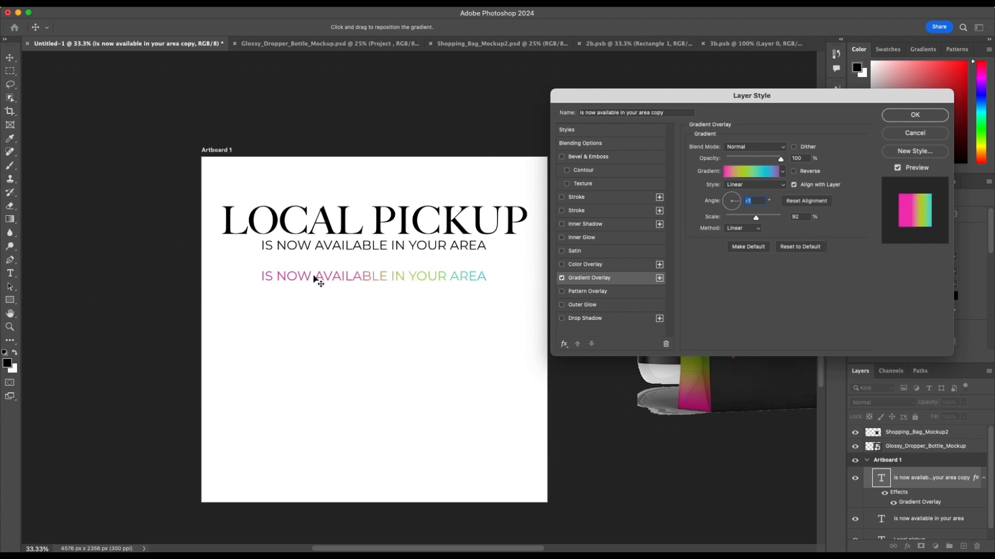
click(915, 115)
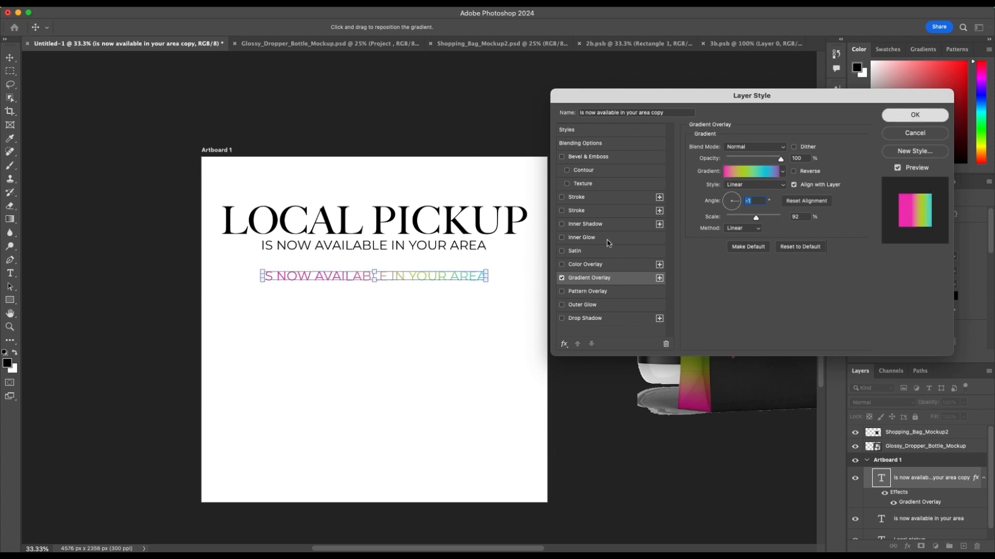
Step: Trim the gradient copy's text to NOW AVAILABLE by deleting IS and IN YOUR AREA
double_click(435, 276)
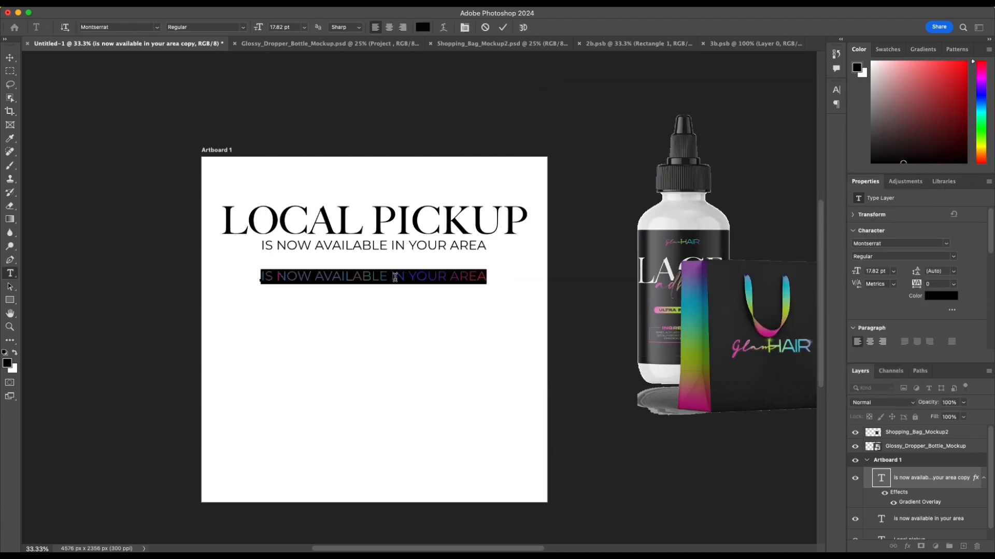
drag(394, 277, 493, 277)
key(BackSpace)
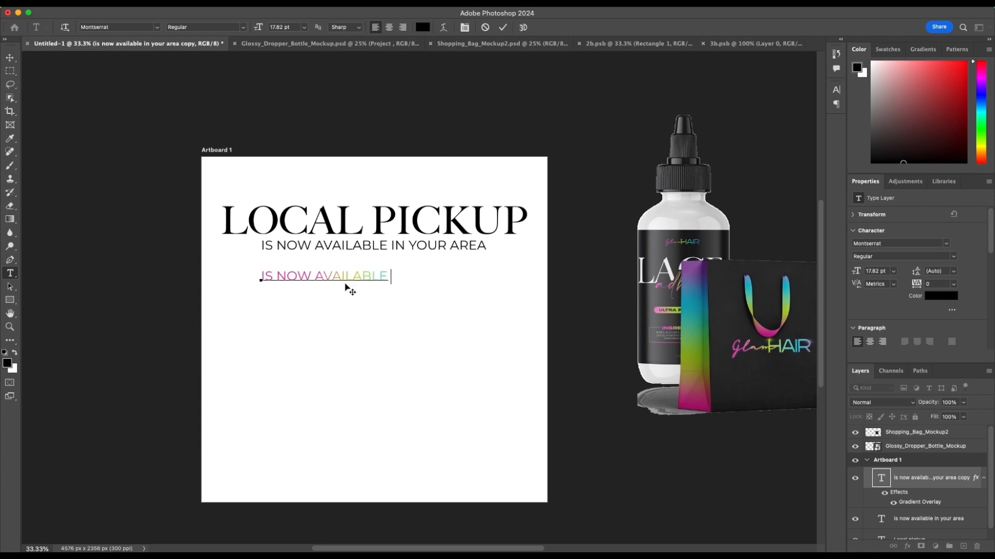
drag(277, 277, 257, 278)
key(BackSpace)
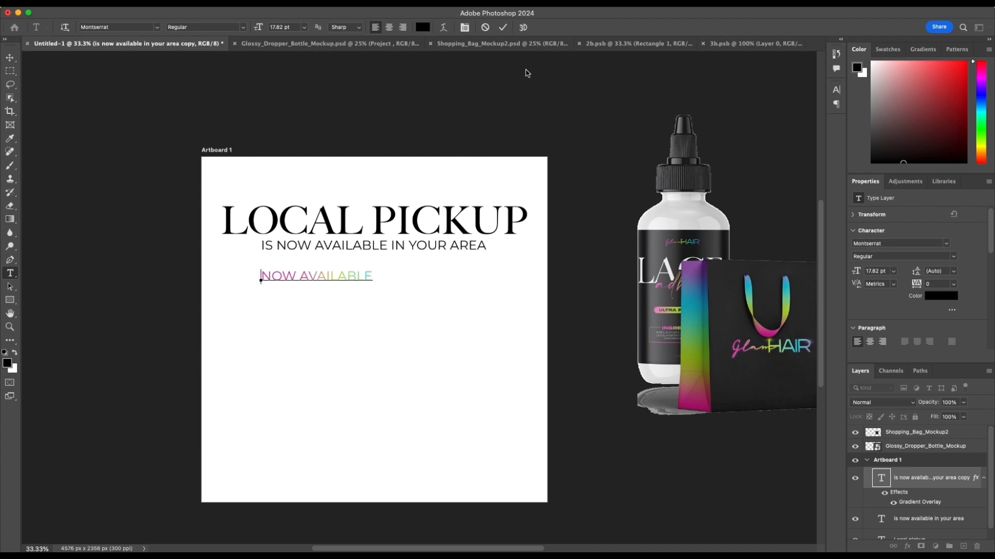
click(503, 27)
key(v)
Step: Apply Faux Bold to the gradient NOW AVAILABLE text and place it over the matching words in the black line
click(837, 104)
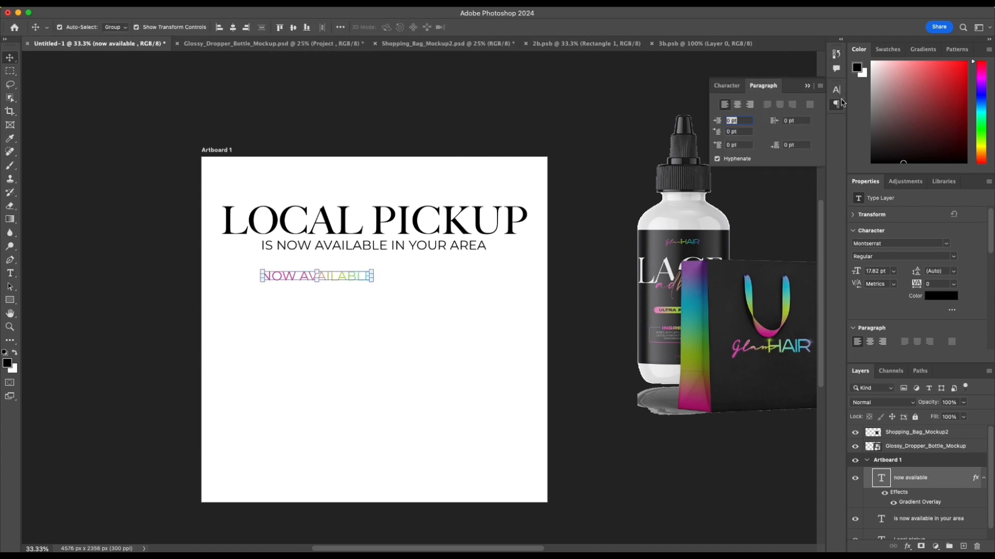
click(836, 90)
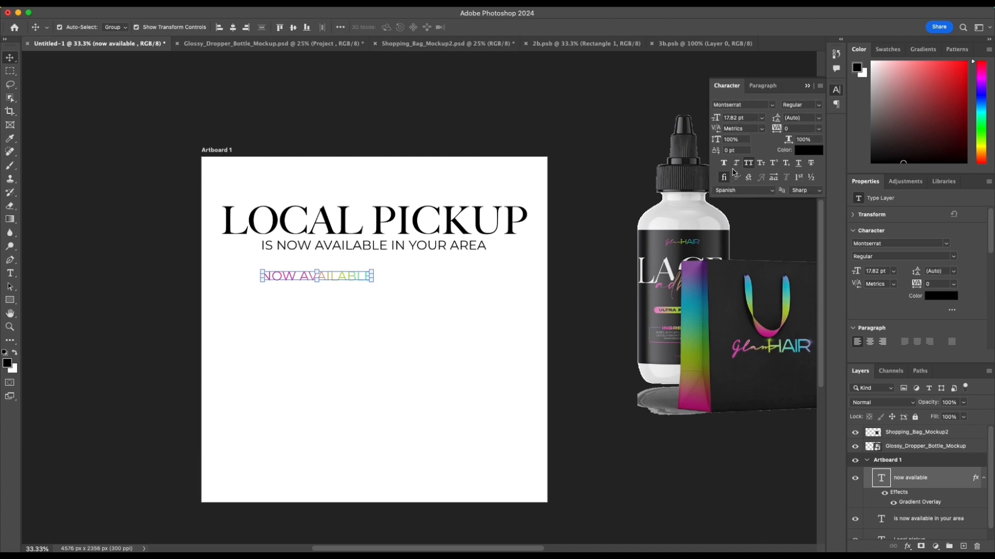
click(723, 163)
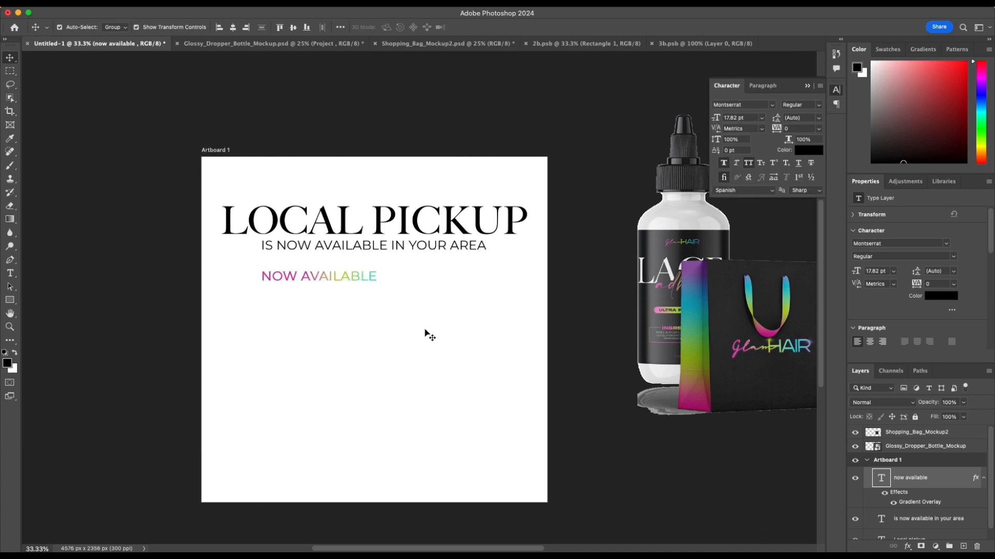
drag(306, 284, 322, 248)
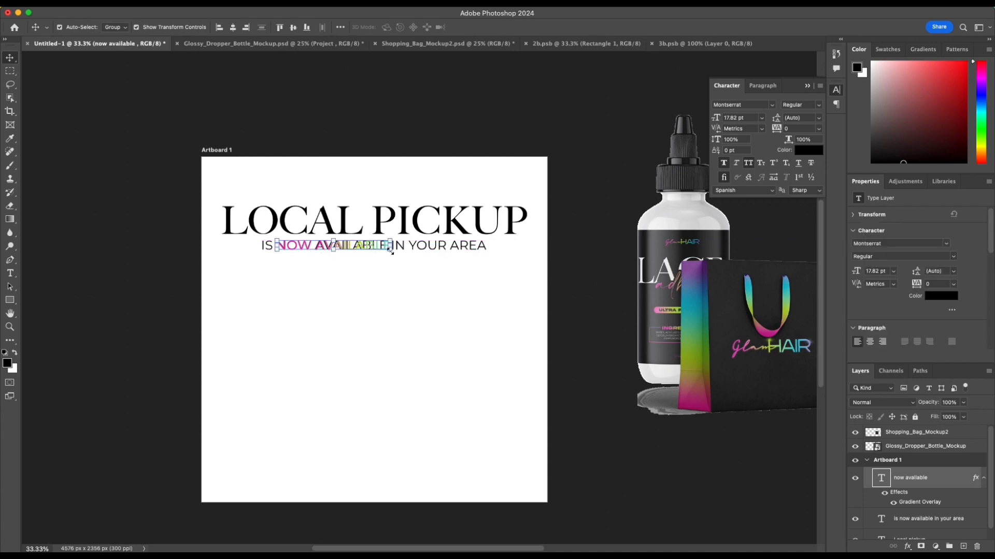
Step: Add an extra space before IN YOUR AREA in the black text line to make room for the bold words
key(super+equal)
key(super+equal)
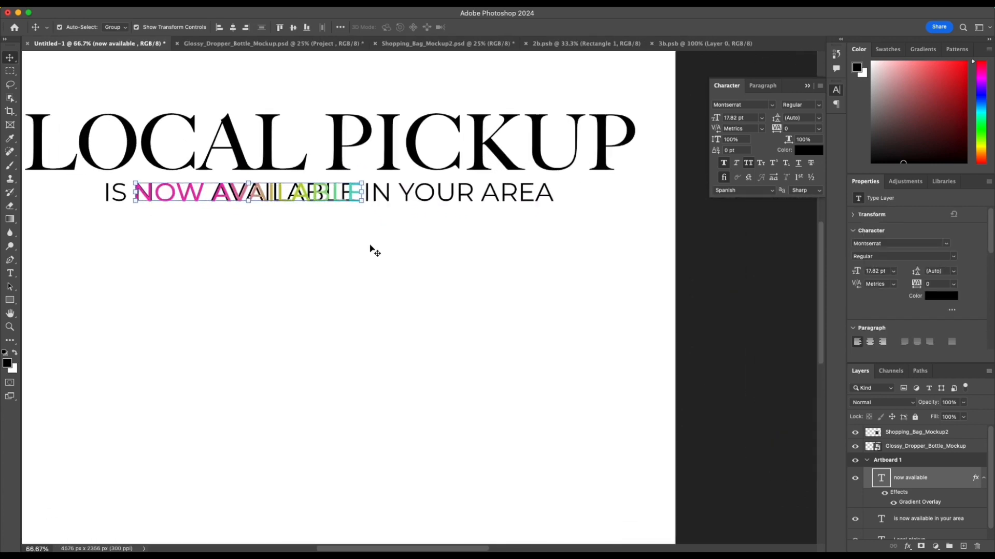
click(334, 252)
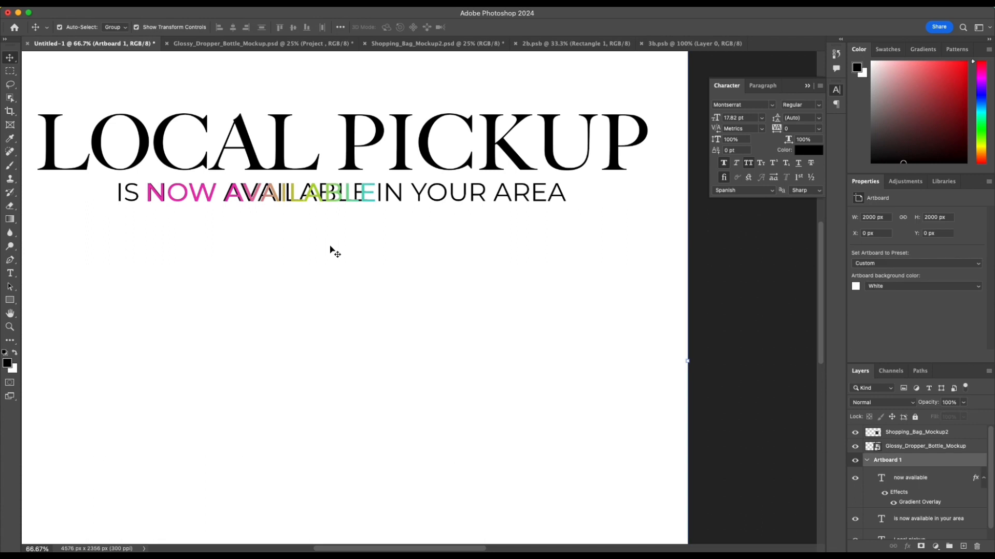
scroll(335, 253, down, 1)
double_click(457, 185)
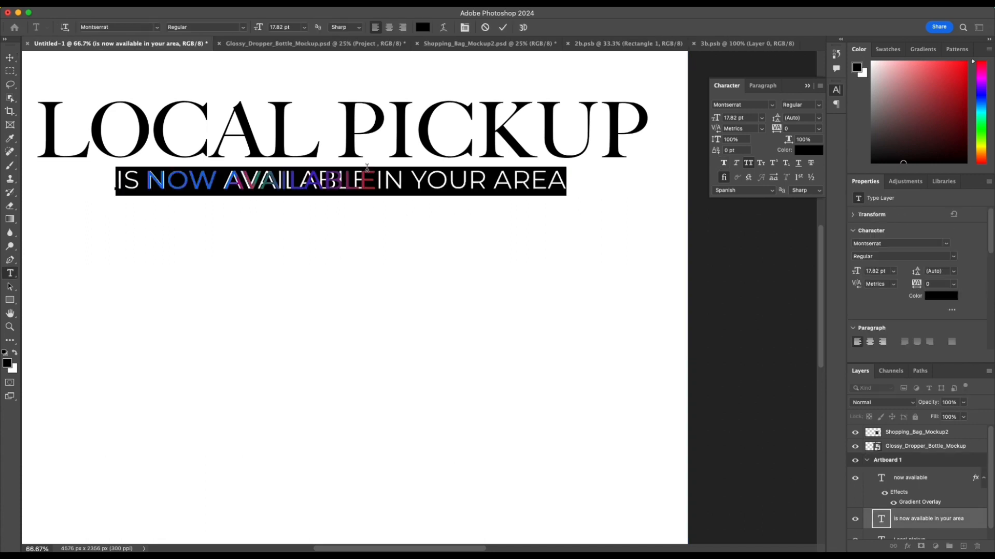
click(377, 178)
key(Escape)
key(v)
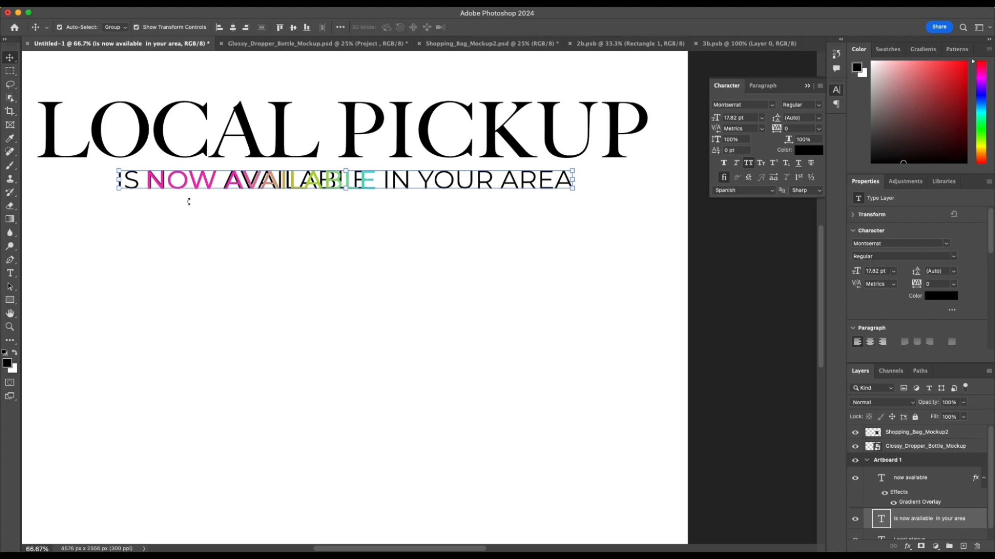
Step: Draw a rectangle about 684 × 91 px behind the gradient NOW AVAILABLE text, covering the black words beneath it
scroll(190, 200, up, 3)
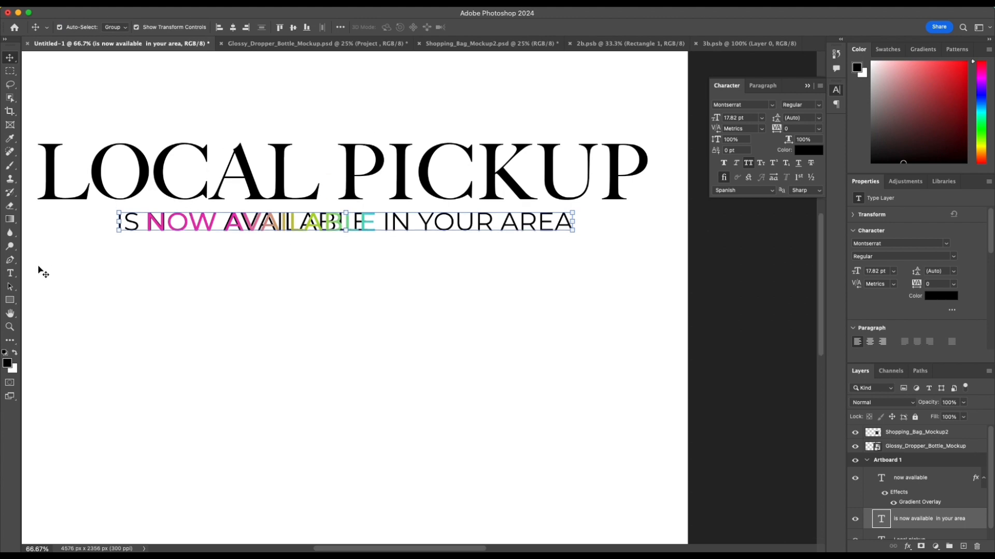
click(11, 301)
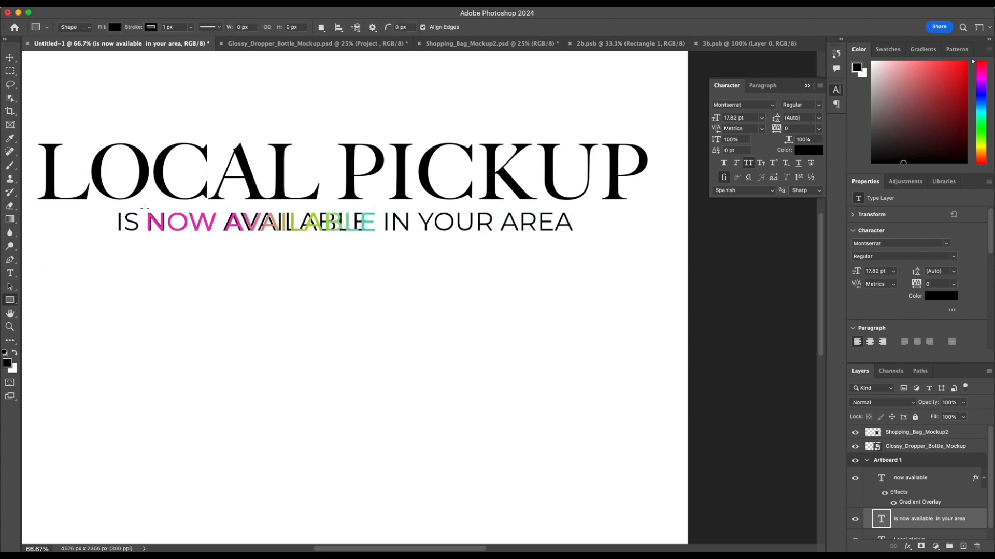
drag(145, 208, 381, 239)
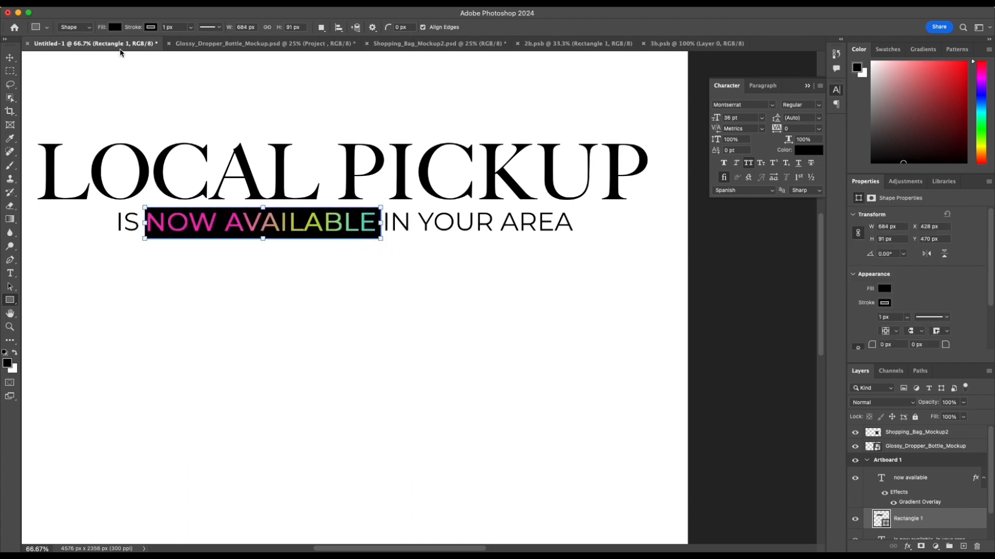
Step: Set the rectangle's fill to white and remove its stroke so it blends into the artboard
click(118, 28)
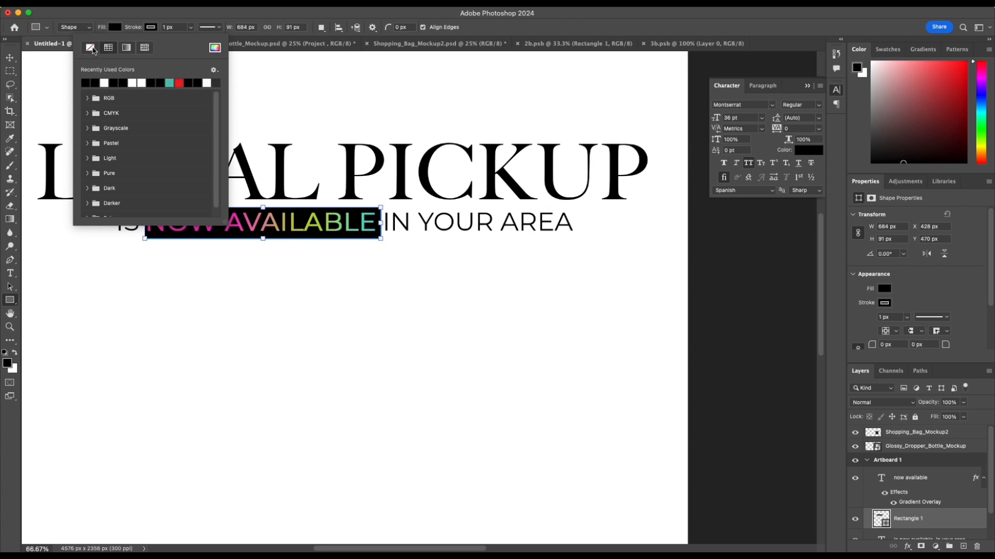
click(93, 49)
click(113, 28)
click(69, 82)
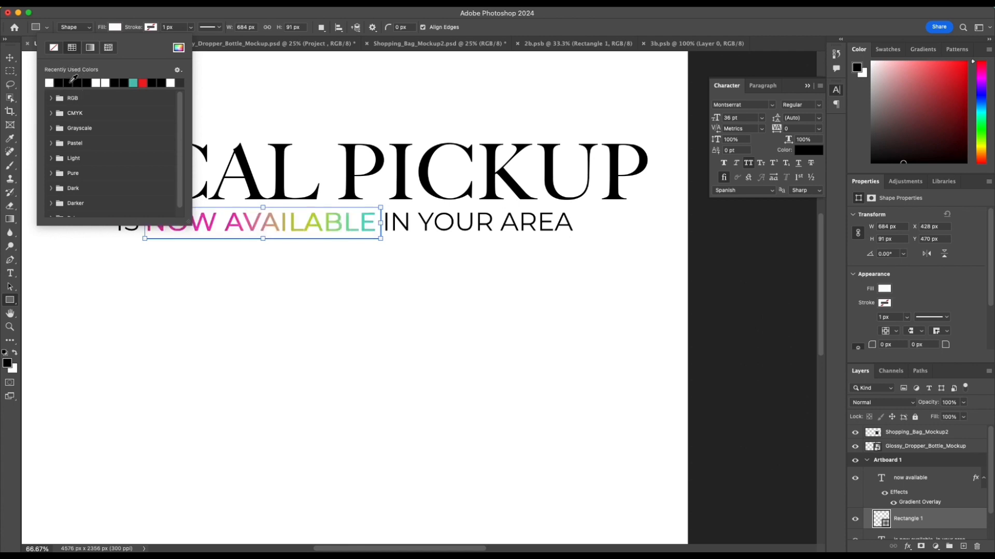
click(419, 279)
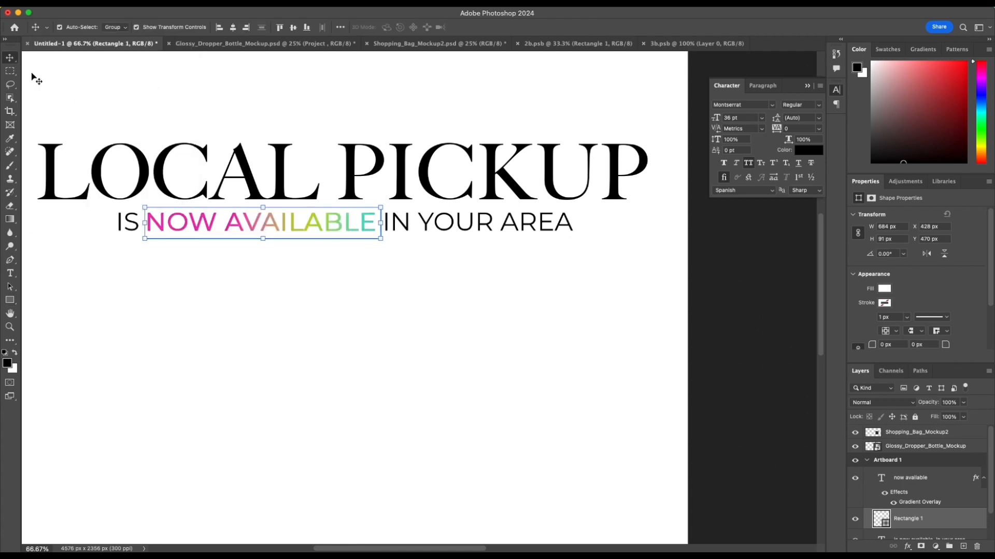
click(9, 58)
click(197, 112)
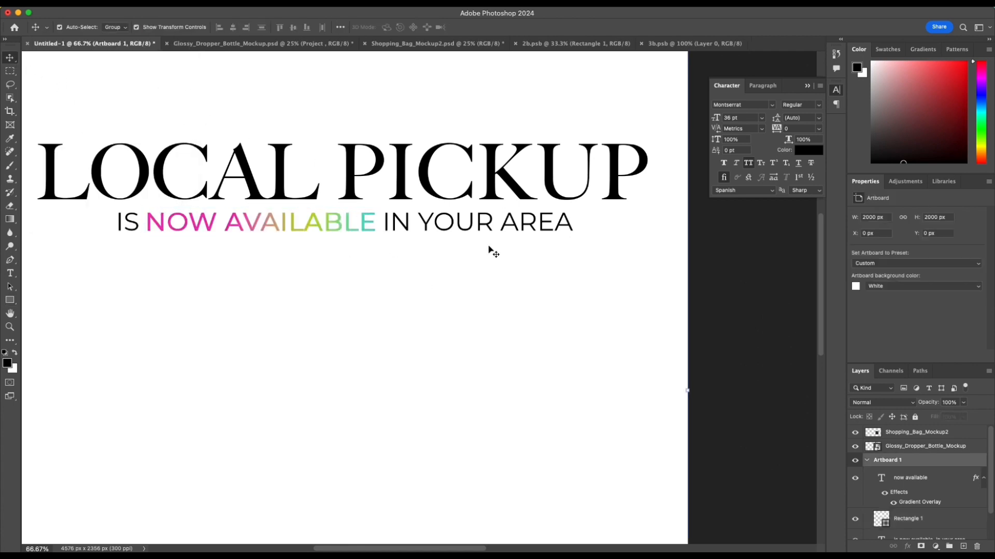
scroll(489, 249, left, 3)
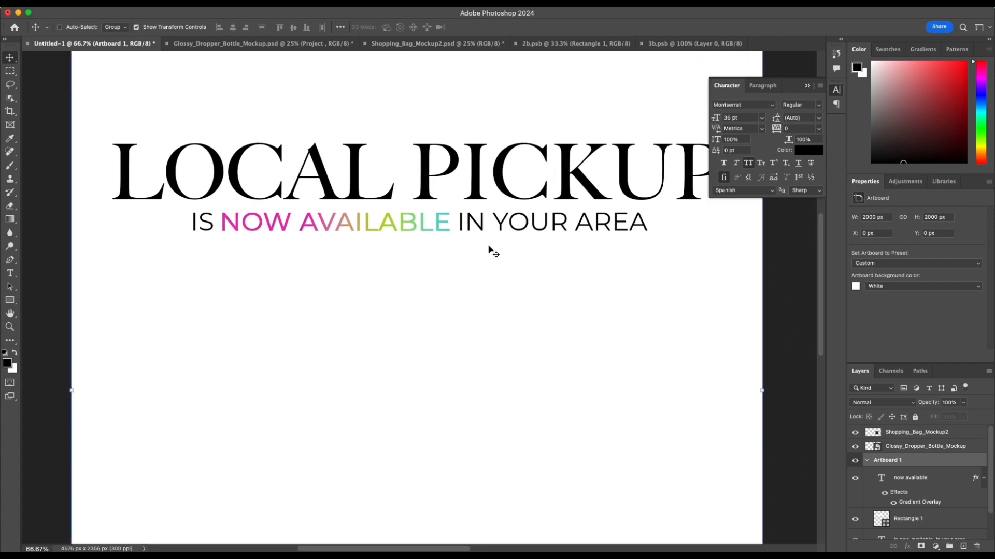
Step: Merge the gradient NOW AVAILABLE text, the white rectangle behind it and the black text line into one layer
key(super+minus)
drag(514, 262, 424, 248)
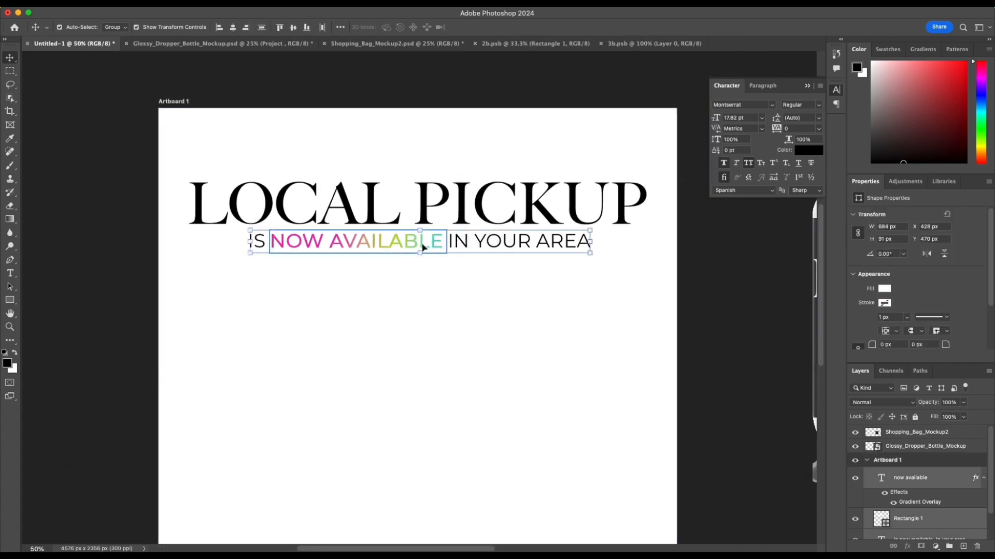
right_click(950, 485)
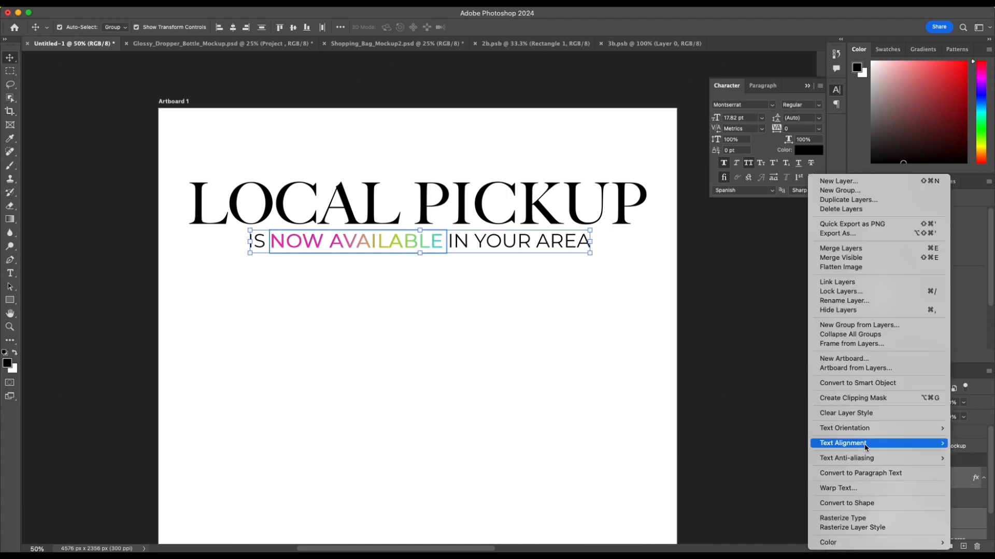
click(846, 249)
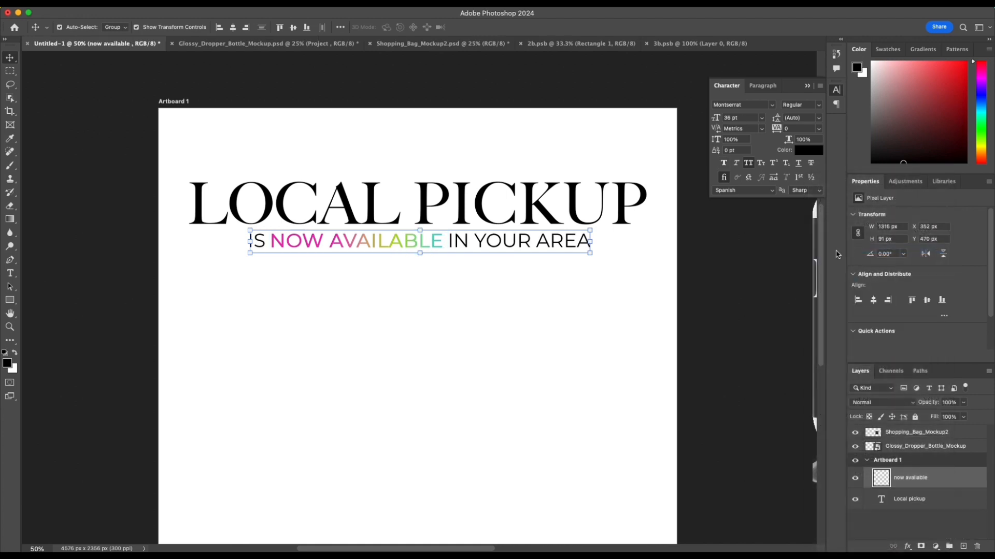
Step: Centre the LOCAL PICKUP headline and the merged line below it horizontally on each other
drag(325, 166, 381, 210)
click(232, 26)
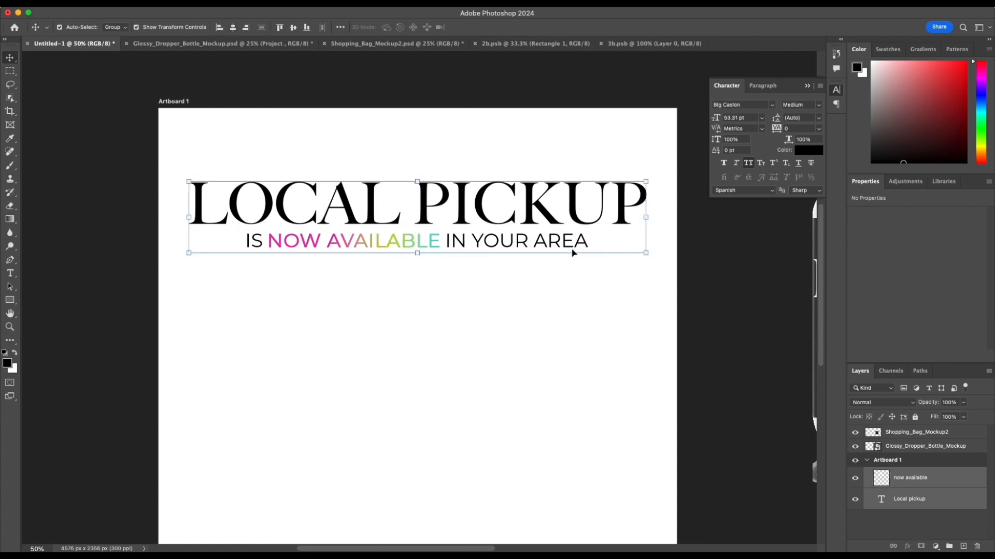
click(660, 334)
drag(659, 353, 543, 228)
scroll(542, 228, left, 4)
scroll(542, 228, up, 3)
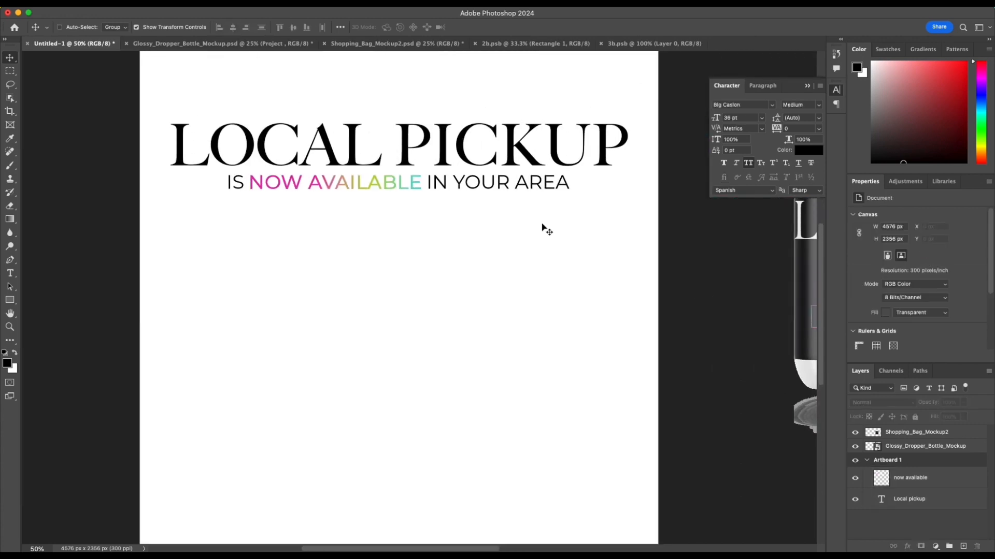
Step: Open the Project label smart object in the dropper bottle mockup and copy its gradient glamHAIR logo layer
key(super+minus)
click(412, 165)
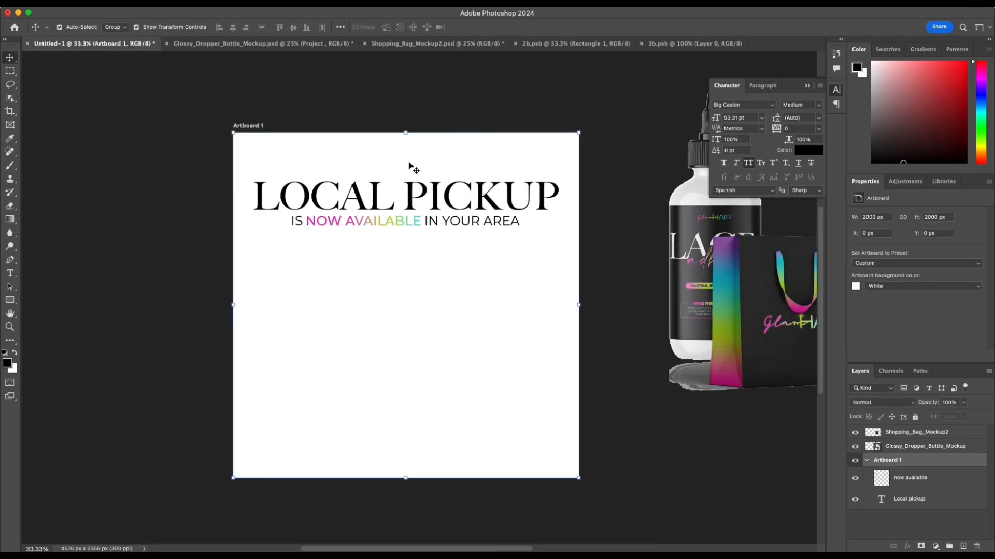
scroll(795, 265, up, 1)
scroll(795, 265, right, 1)
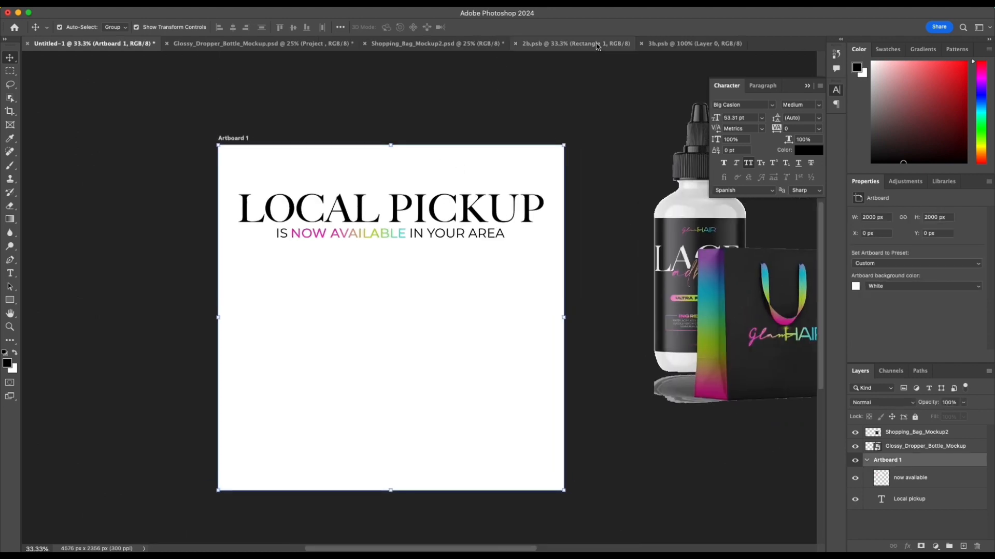
click(436, 44)
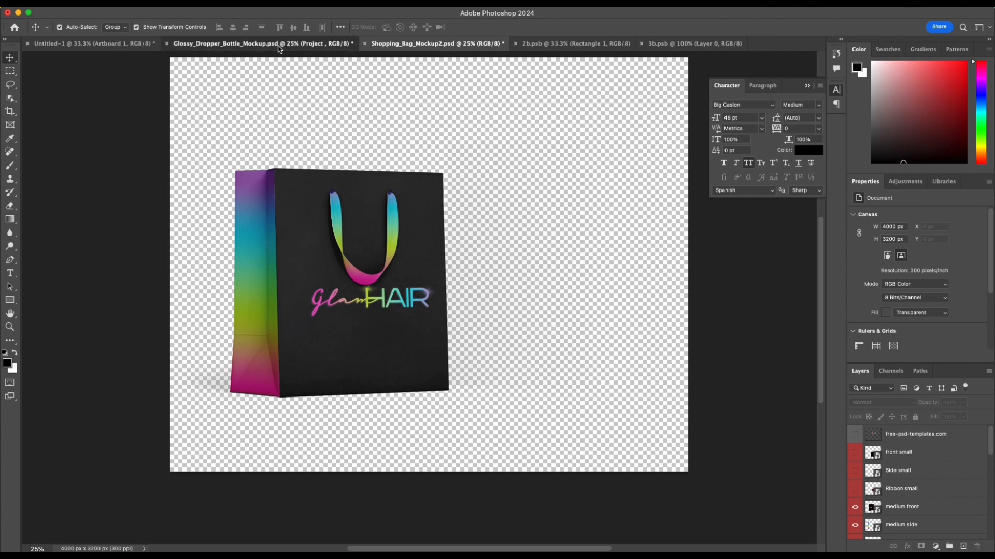
click(295, 46)
click(673, 45)
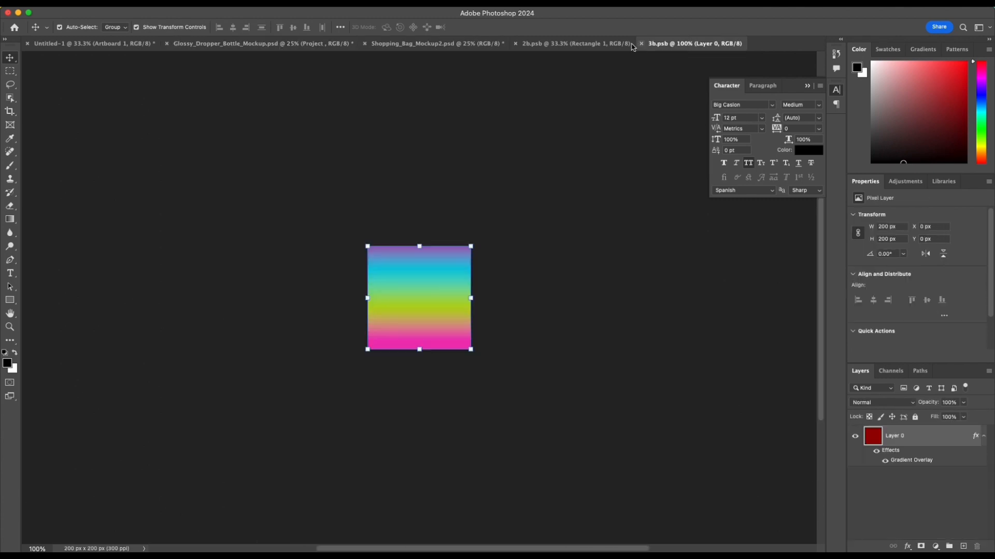
click(567, 47)
click(263, 44)
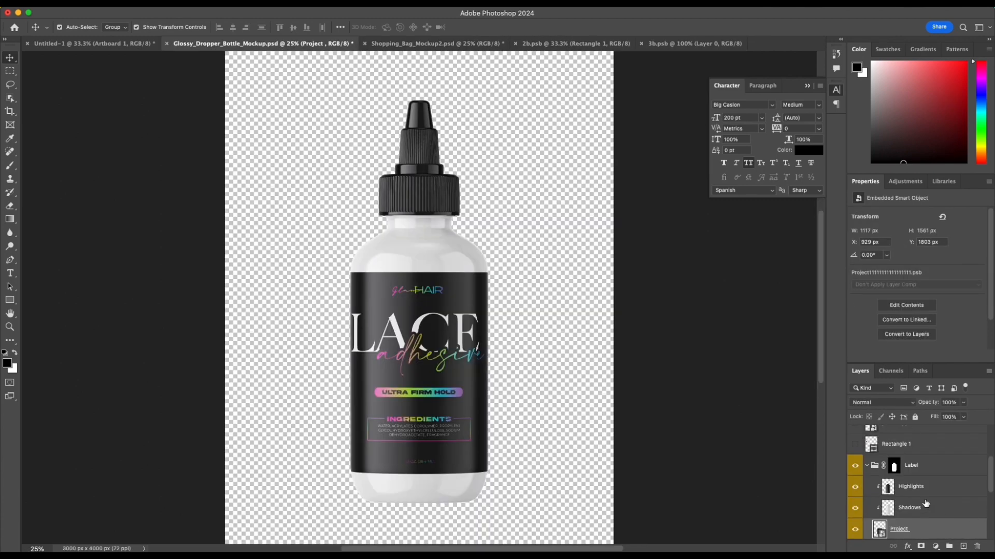
double_click(879, 529)
click(434, 189)
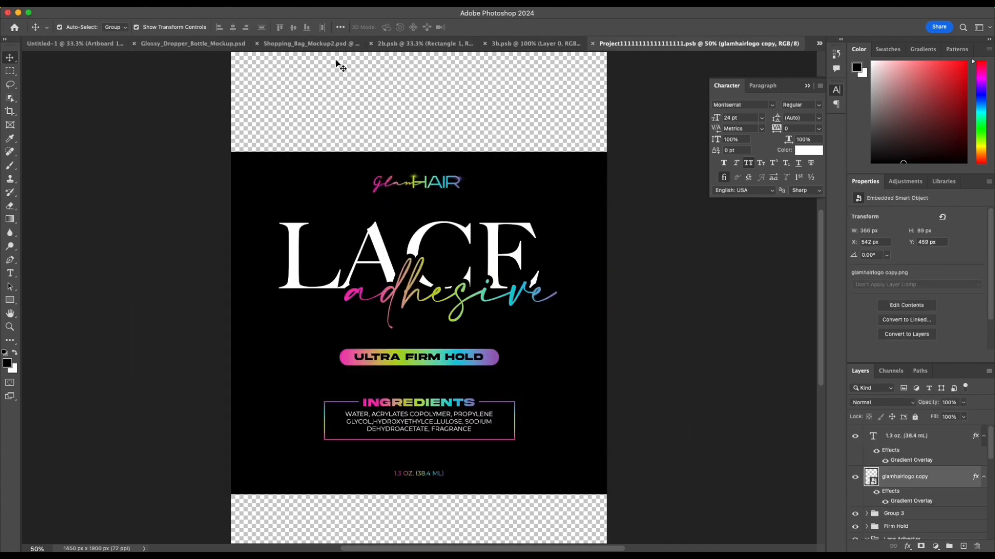
Step: Paste the glamHAIR logo into the Untitled-1 artboard, enlarge it to about 445 × 109 px and centre it above LOCAL PICKUP
click(83, 44)
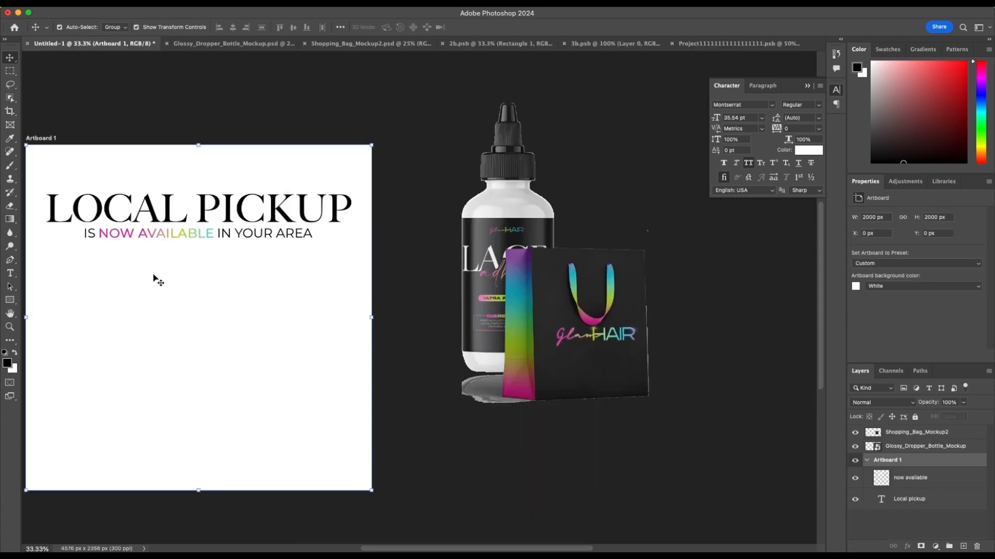
scroll(155, 279, left, 3)
key(super+v)
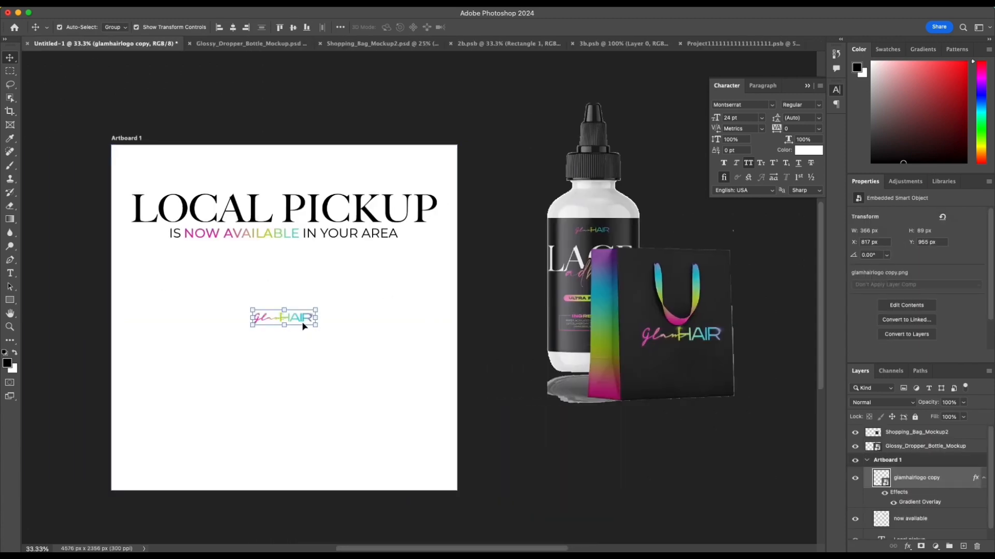
drag(304, 326, 330, 186)
key(ctrl+t)
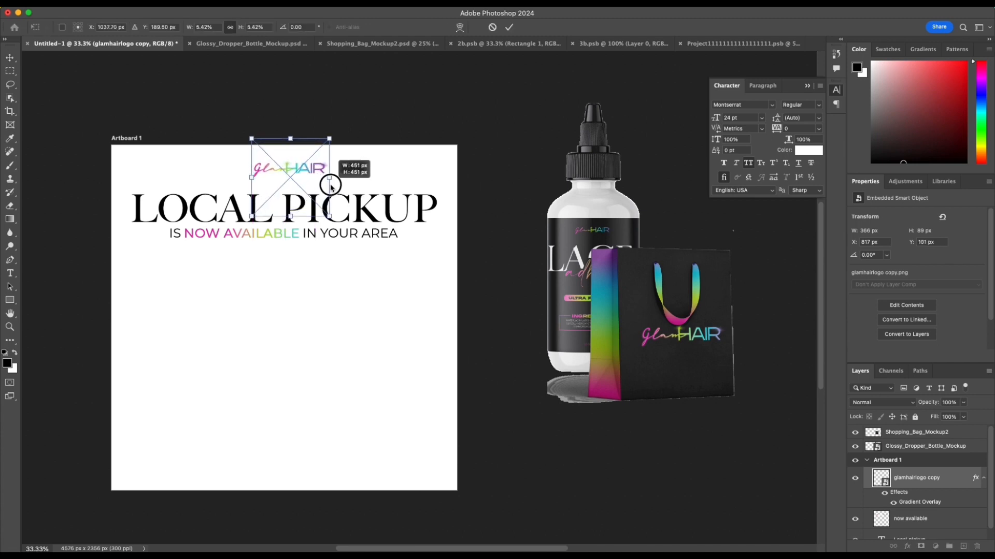
click(510, 27)
click(233, 27)
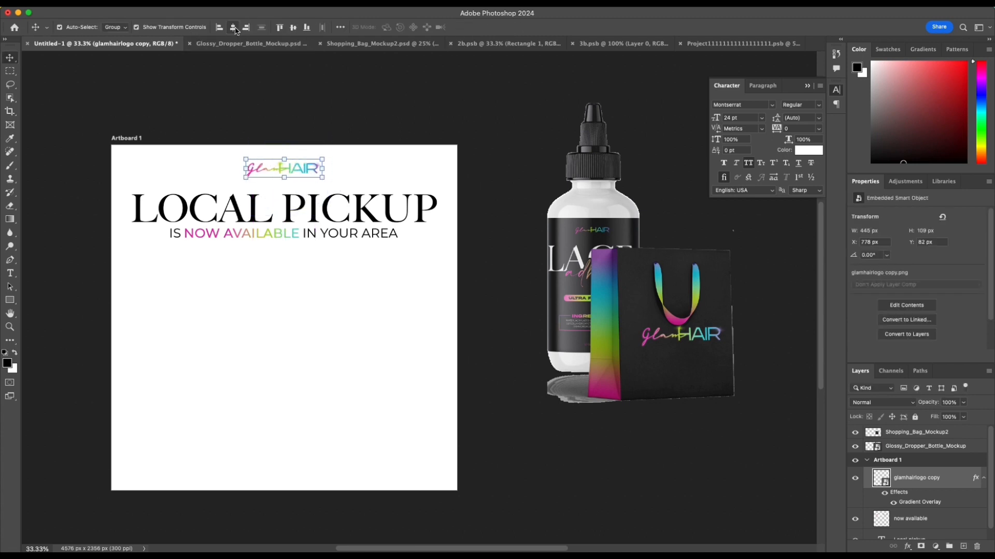
click(284, 119)
scroll(293, 122, down, 2)
scroll(293, 122, left, 2)
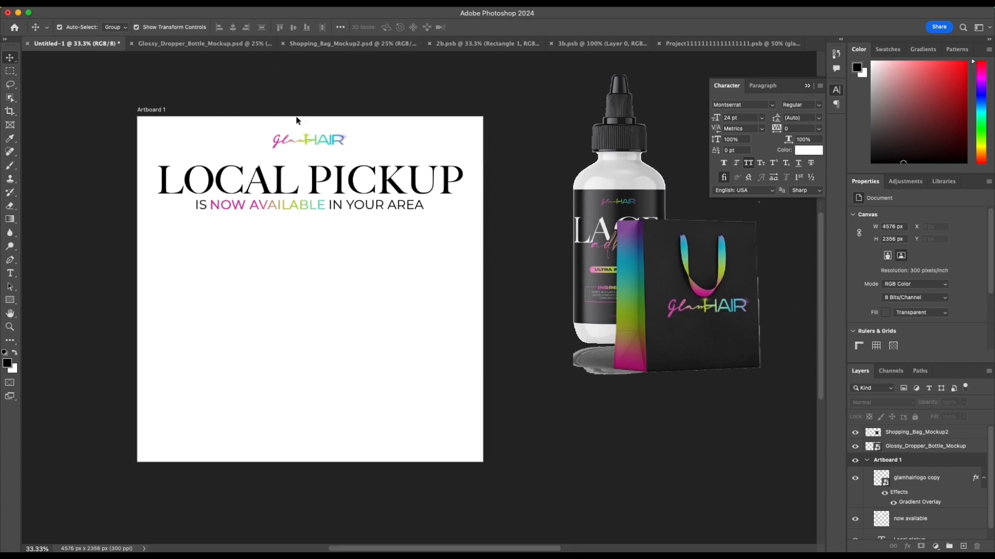
click(323, 142)
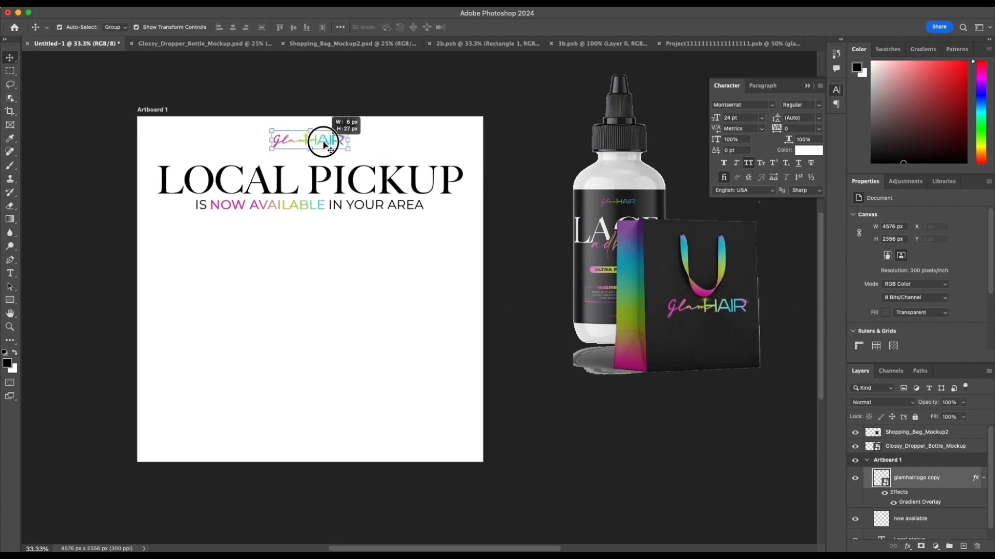
Step: Move the shopping bag mockup onto the artboard's lower-left area and enlarge its layer to about 2353 × 1340 px
drag(701, 297, 199, 313)
drag(379, 393, 477, 447)
drag(257, 371, 298, 354)
key(Return)
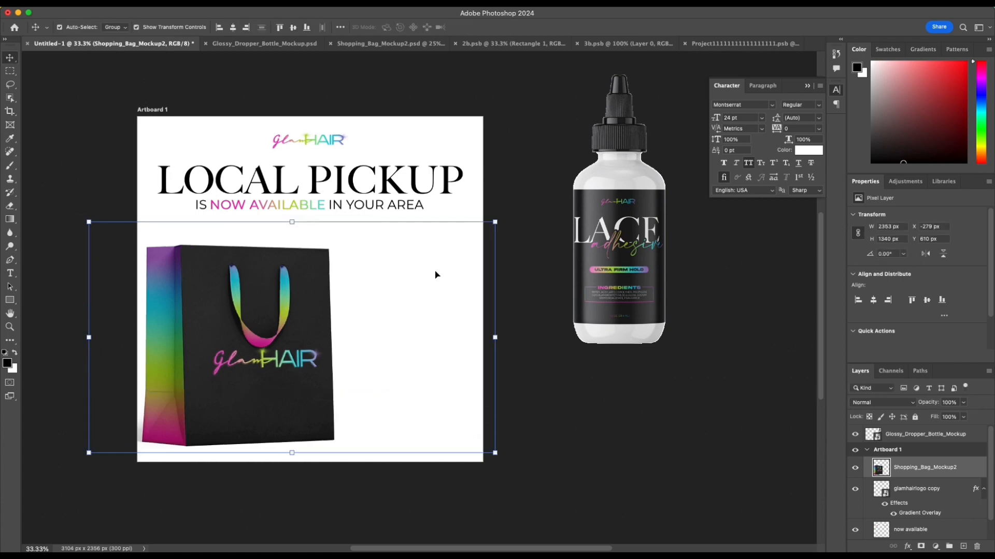
click(88, 167)
Step: Nudge the LOCAL PICKUP headline and the line below it upward together, closer to the logo
scroll(94, 165, left, 2)
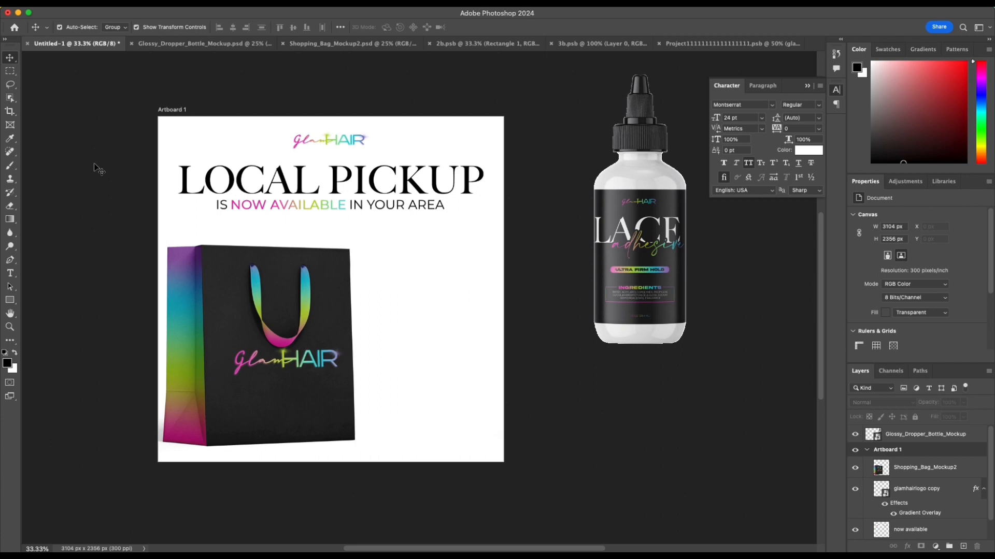
scroll(96, 165, left, 5)
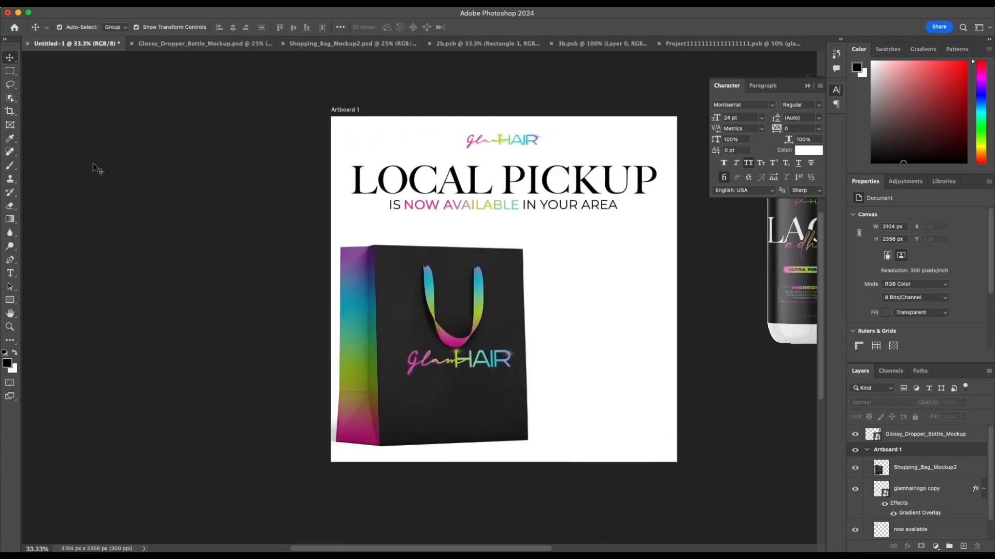
scroll(95, 166, right, 3)
scroll(208, 198, up, 1)
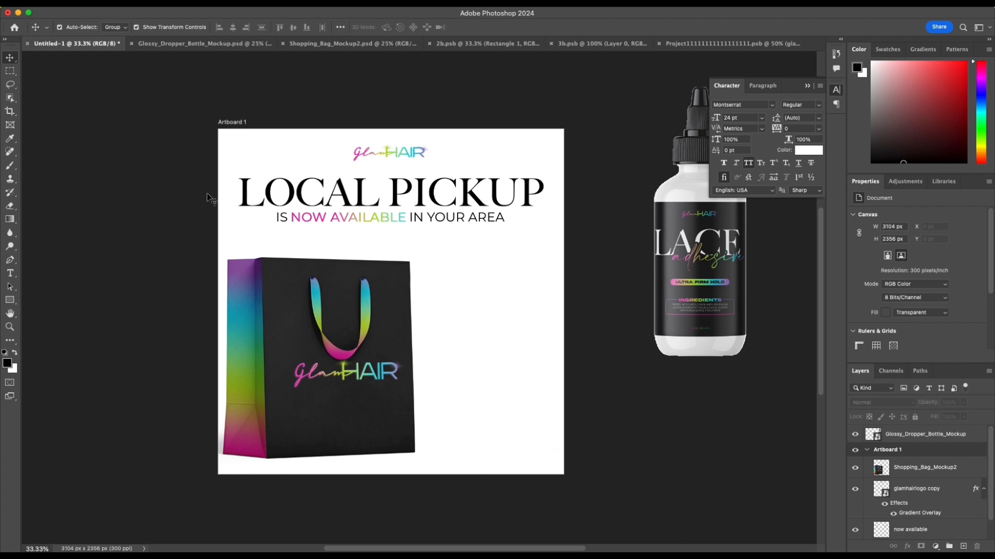
click(273, 201)
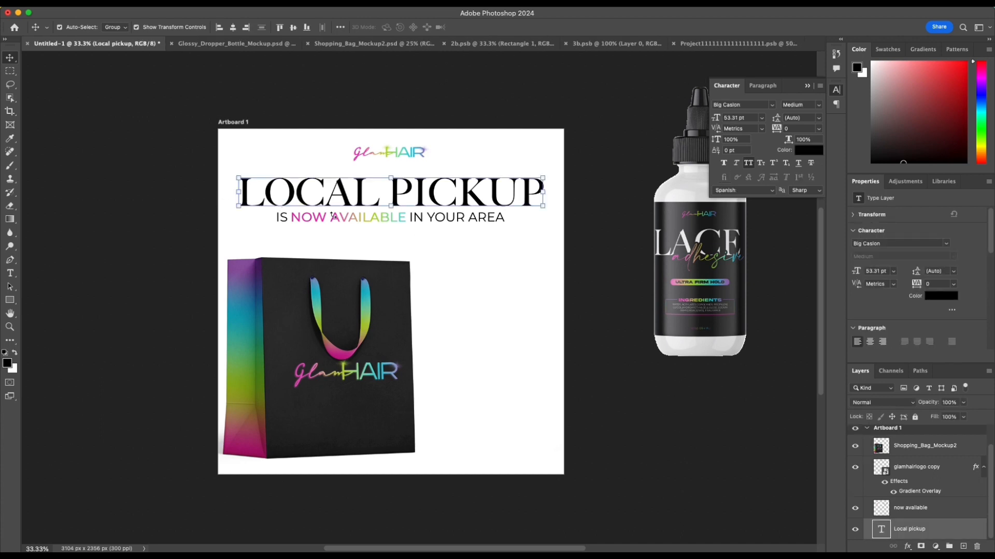
shift+click(335, 224)
key(shift+Up)
key(shift+Up)
key(shift+Up)
key(shift+Up)
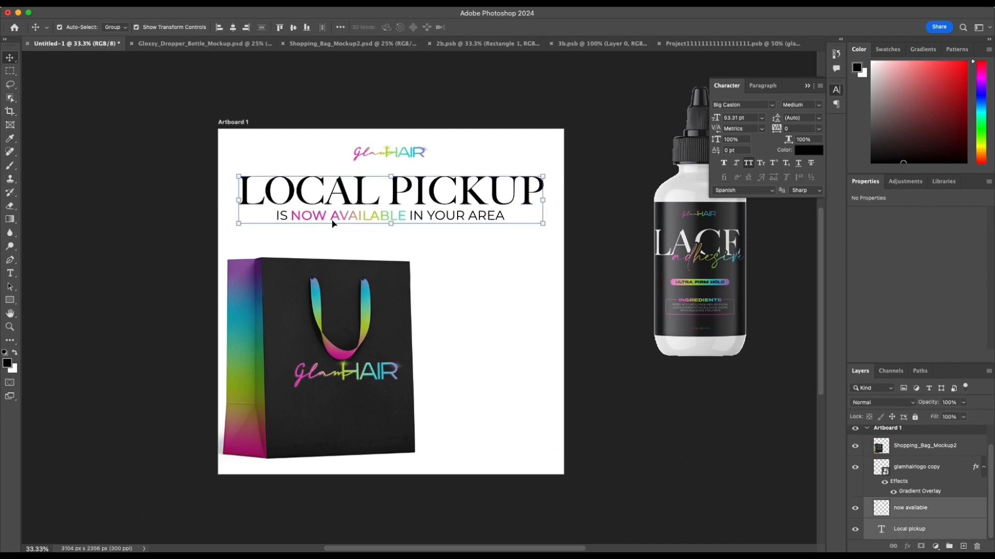
click(481, 300)
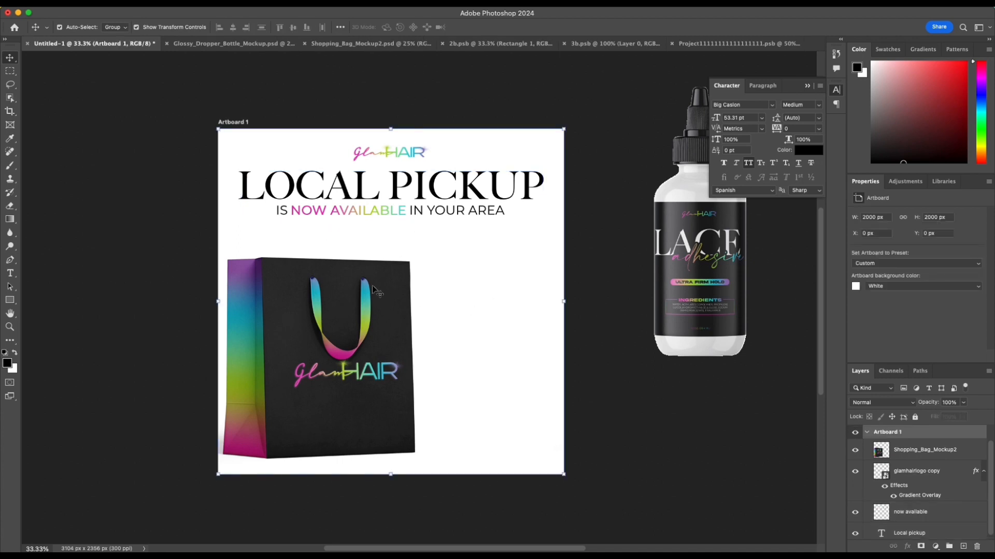
Step: Add the hair images 2.png and 3.png, moving the wavy bundles off the artboard and the curly bundles beside the bag below the headline
key(super+space)
drag(401, 298, 435, 330)
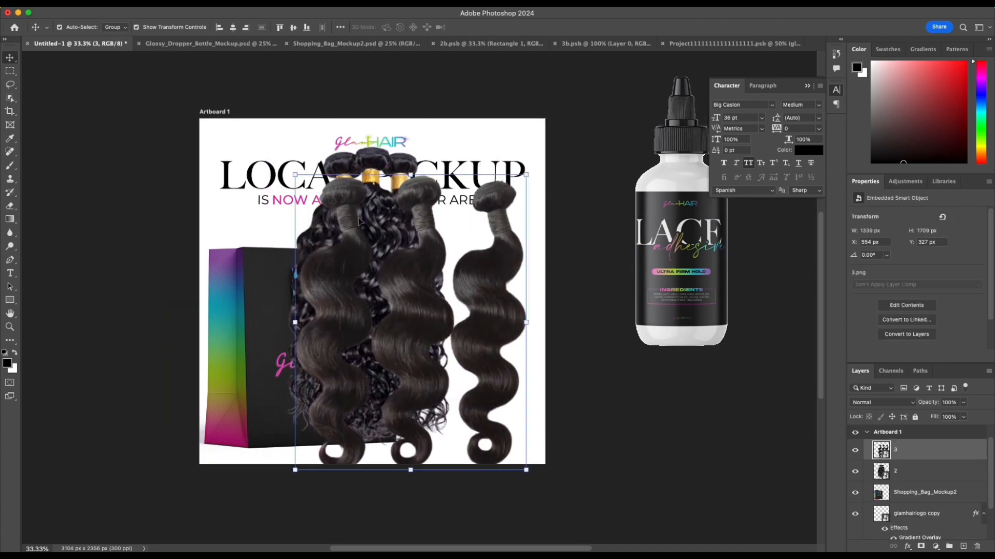
drag(372, 261, 672, 326)
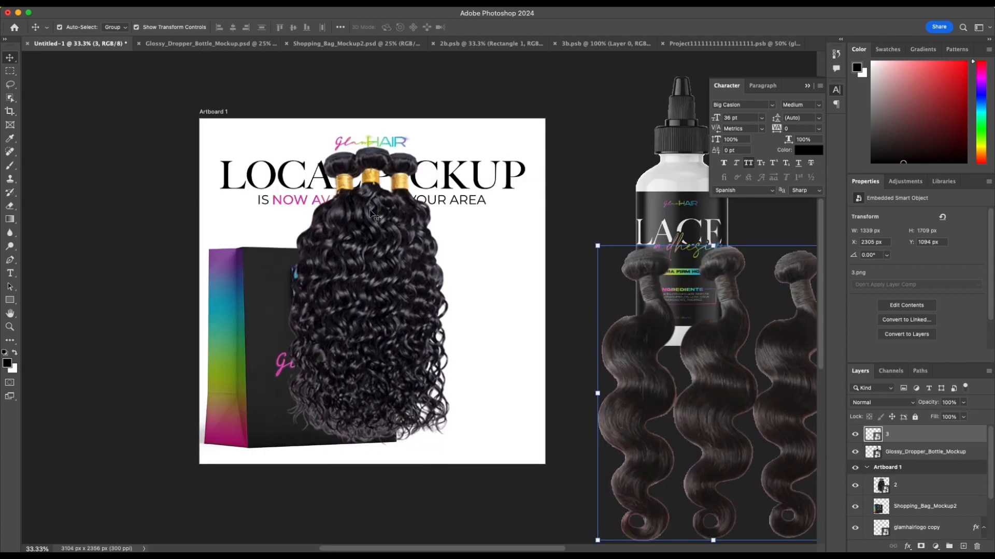
drag(343, 220, 361, 296)
drag(389, 243, 389, 240)
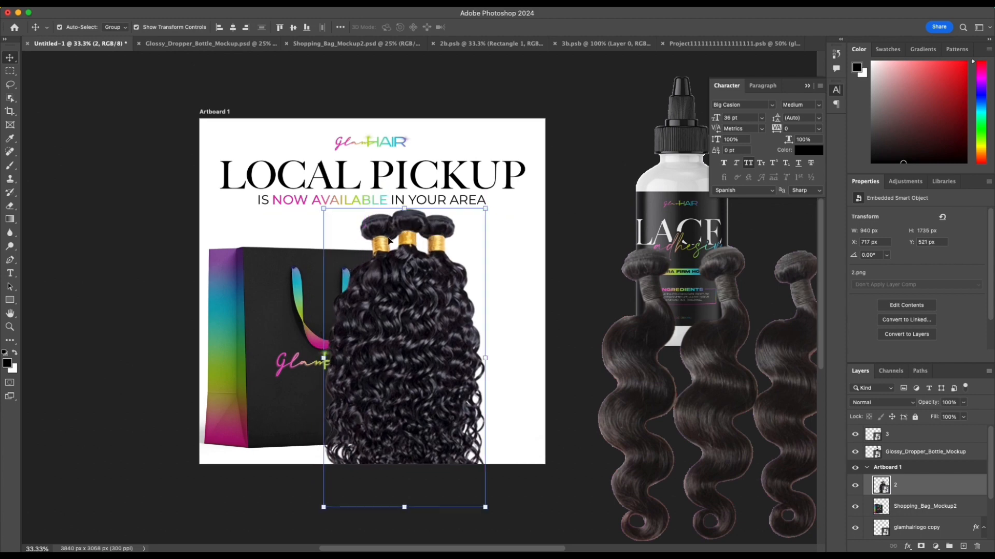
Step: Select the gold bands on the curly hair bundles with Color Range, sampling the gold at fuzziness 40
click(307, 4)
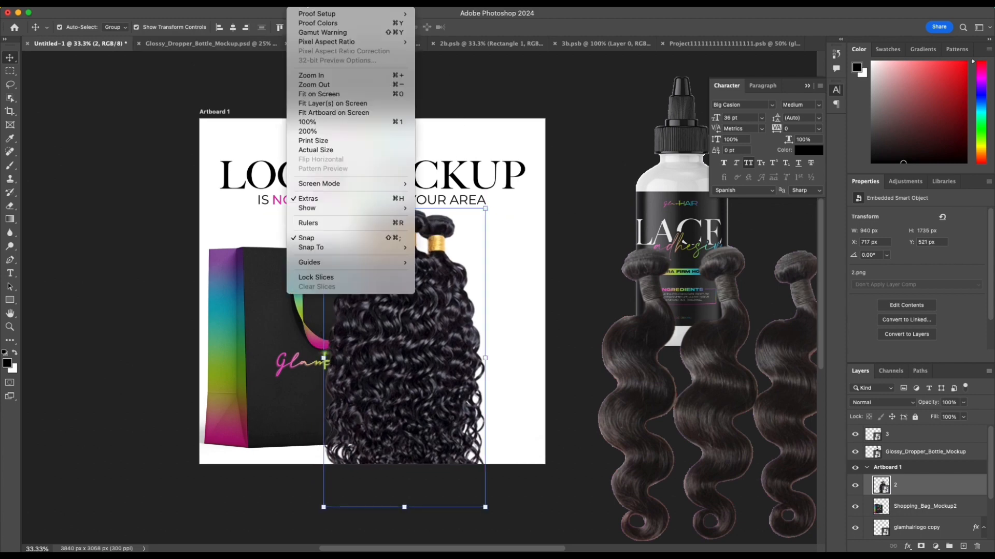
mouse_move(269, 5)
mouse_move(228, 5)
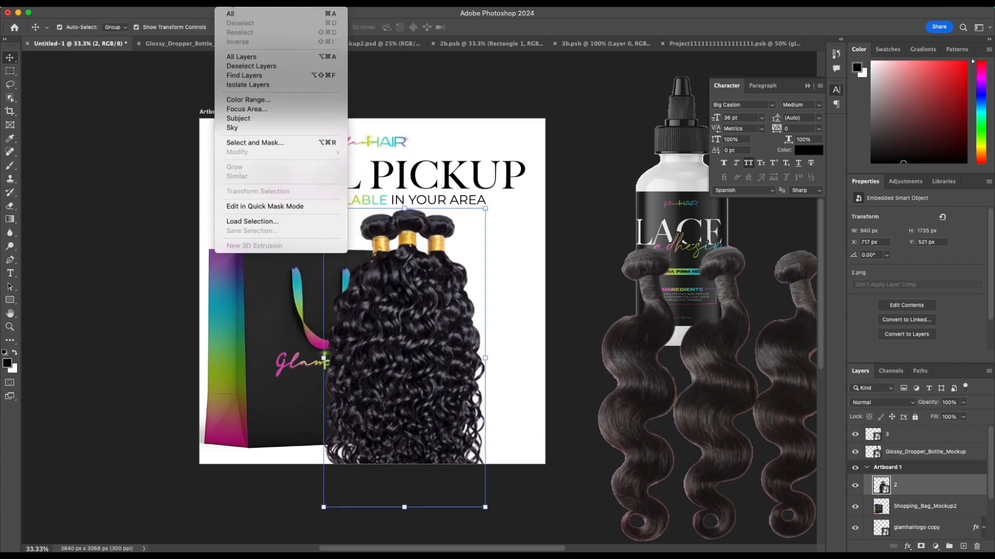
click(248, 99)
click(414, 234)
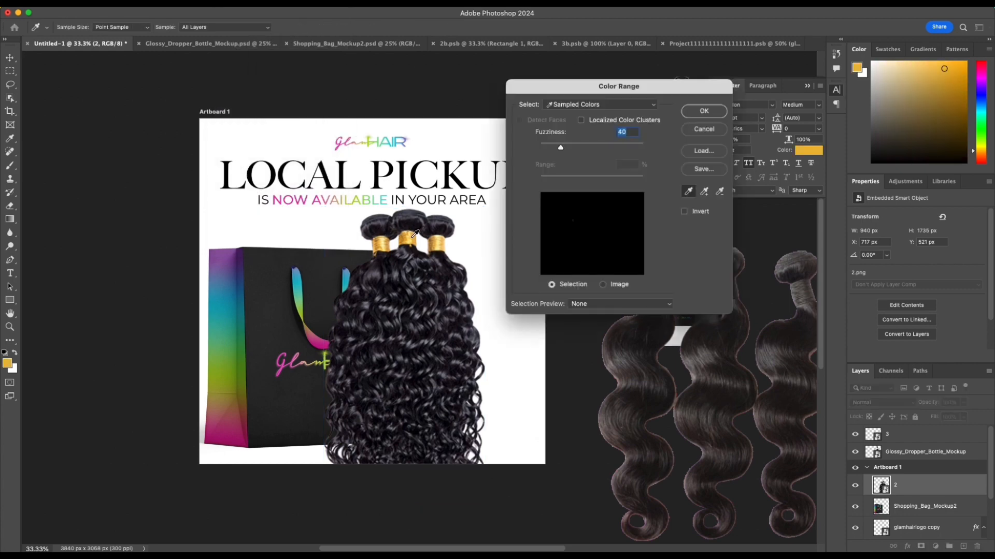
click(705, 119)
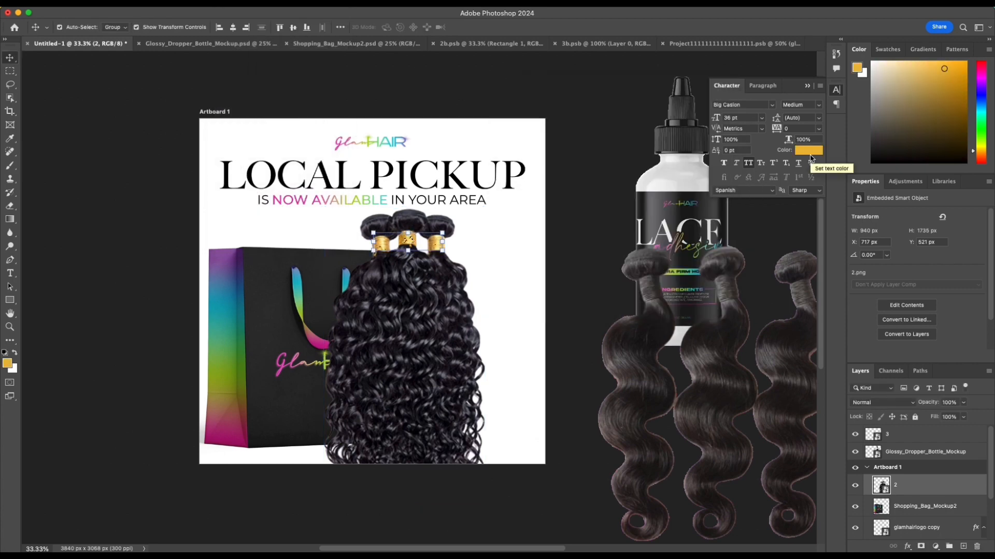
Step: Set the text colour to green #65992b sampled from the shopping bag's side, and clear the gold band selection
click(811, 155)
click(236, 357)
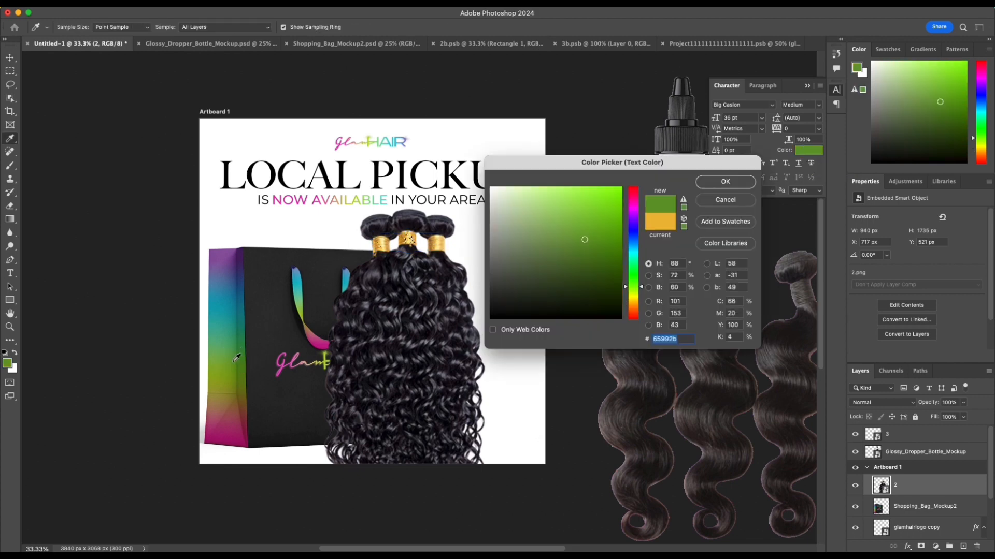
click(745, 181)
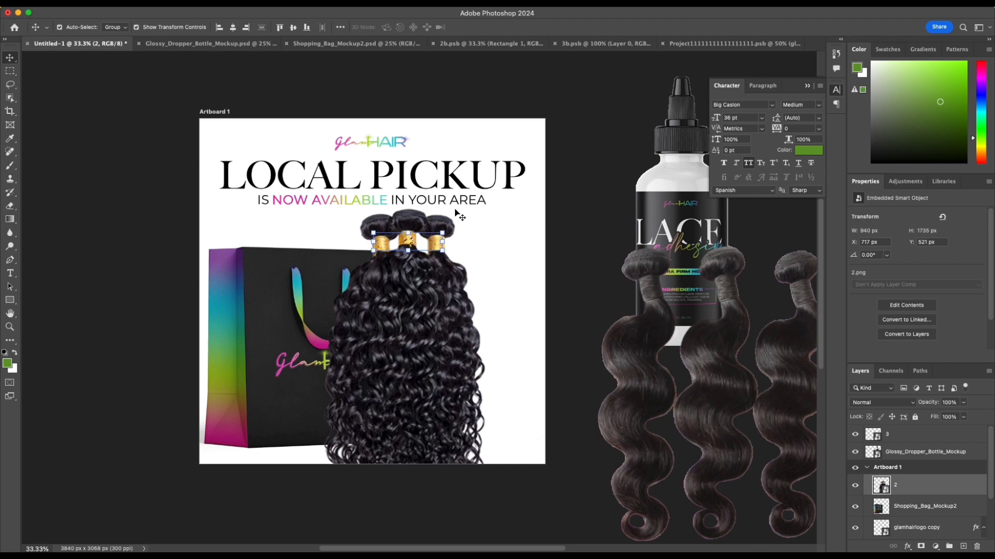
key(super+d)
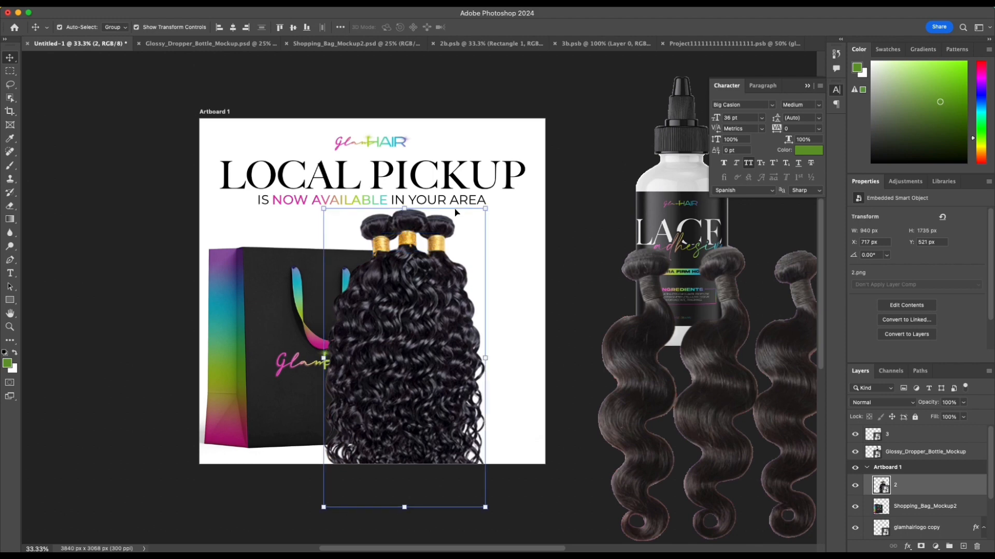
Step: Scale the curly hair bundles down to about 681 by 1258 px and position them over the front of the shopping bag
drag(426, 355, 376, 358)
key(super+t)
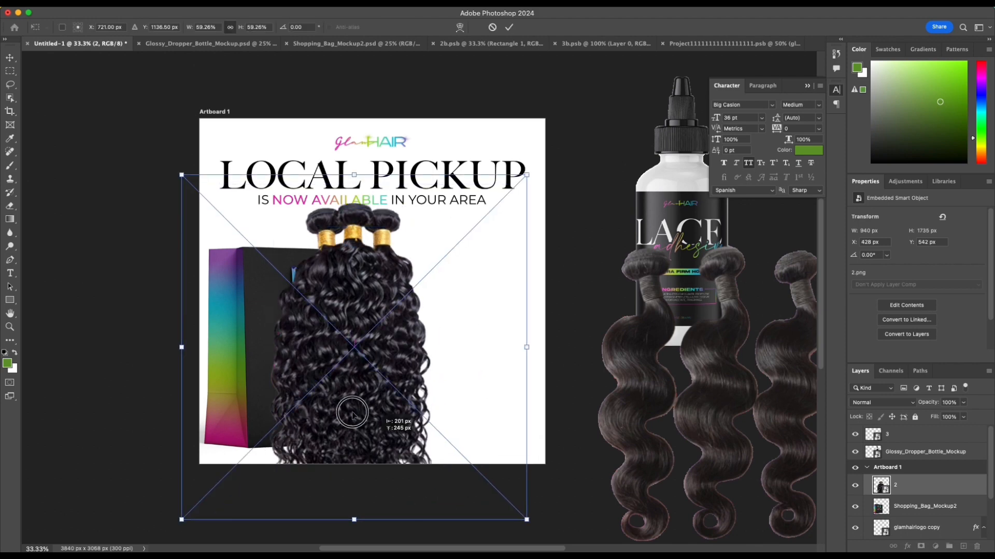
drag(352, 416, 348, 401)
scroll(283, 246, up, 1)
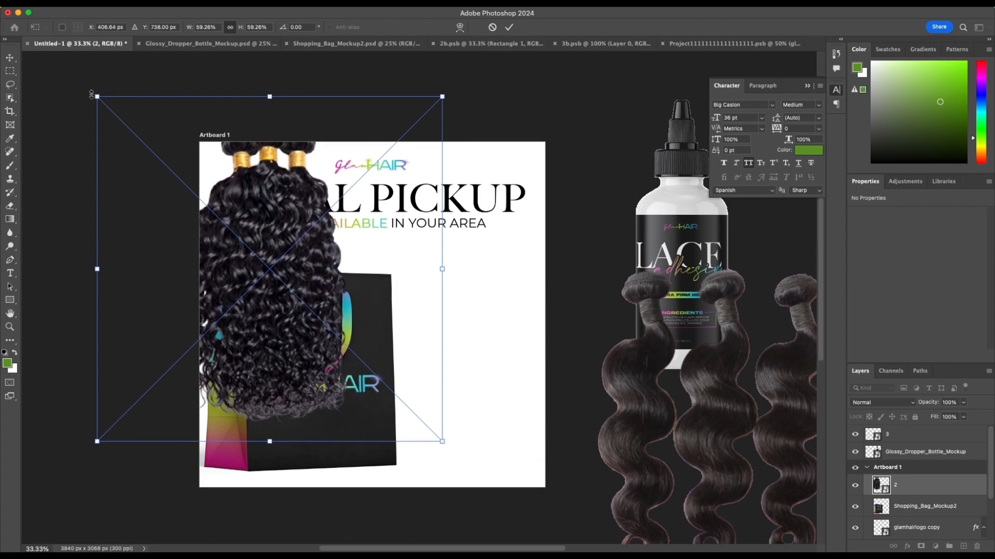
drag(97, 96, 179, 191)
drag(318, 365, 349, 350)
click(509, 27)
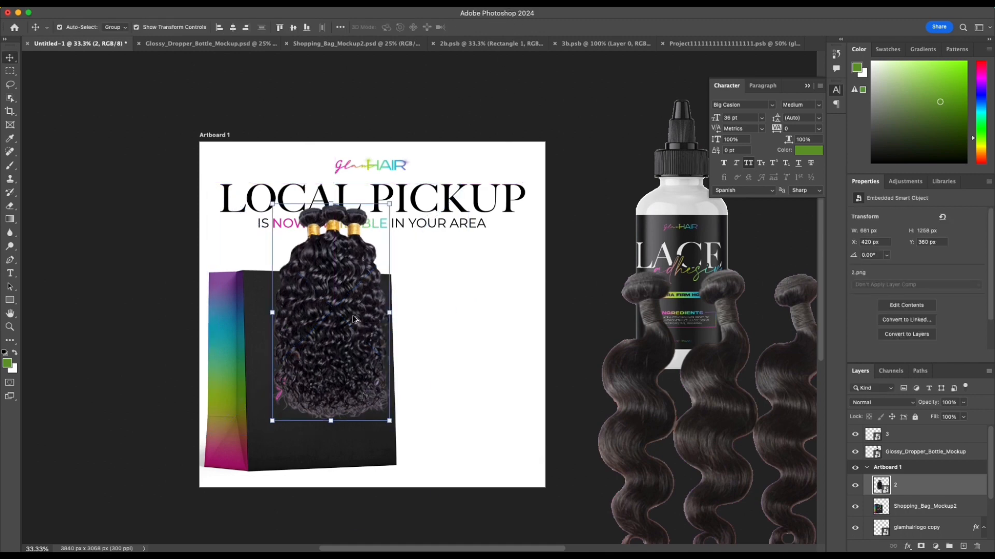
Step: Duplicate the curly hair bundles and arrange both copies side by side, slightly overlapping, across the bag's width
drag(348, 315, 319, 327)
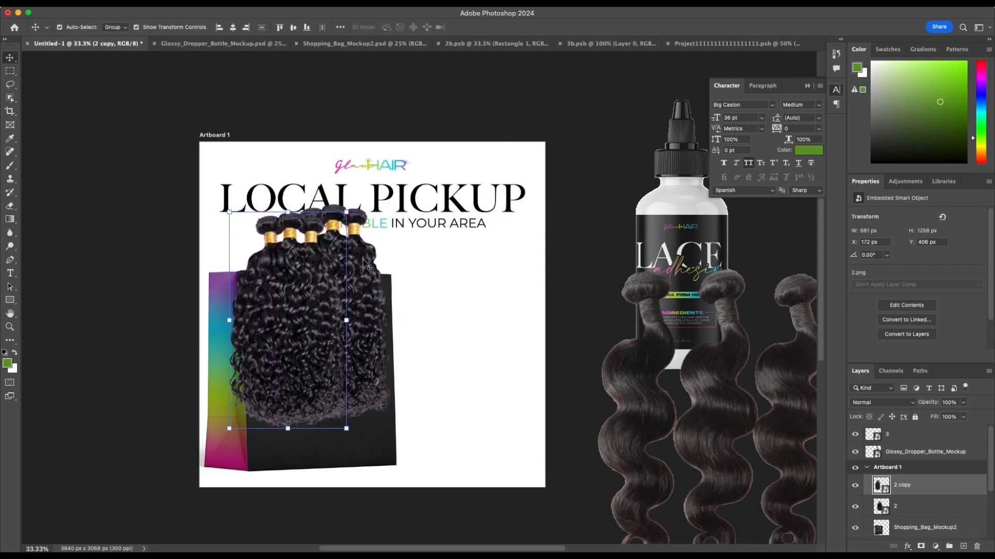
drag(369, 266, 254, 283)
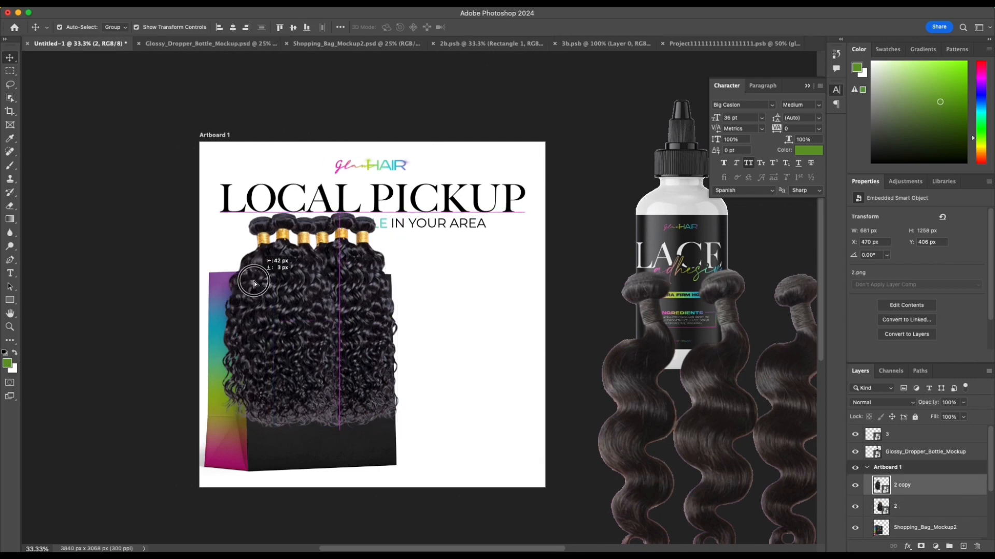
Step: Scale both curly bundle copies together to 94.30% and merge their two layers into one
shift+click(369, 311)
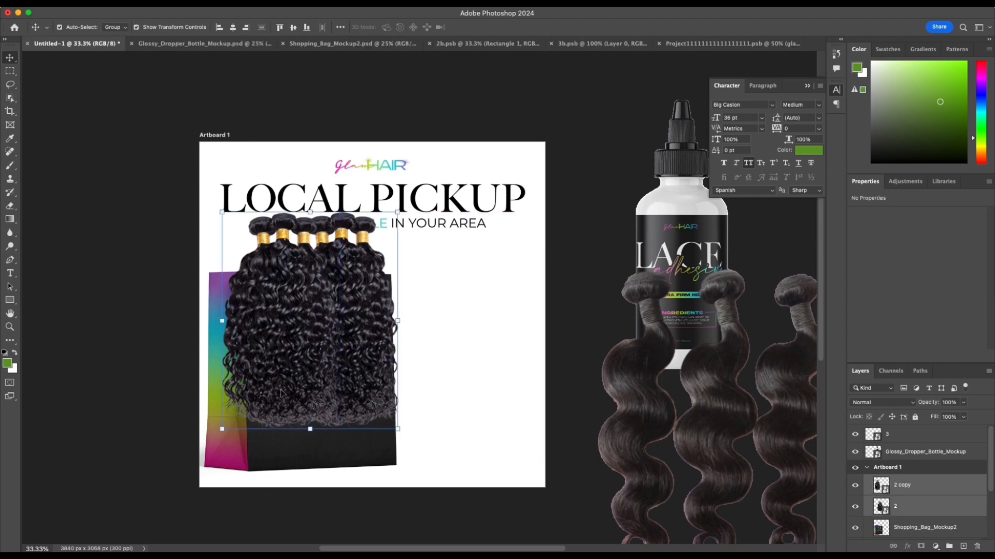
drag(221, 428, 232, 417)
drag(303, 331, 303, 335)
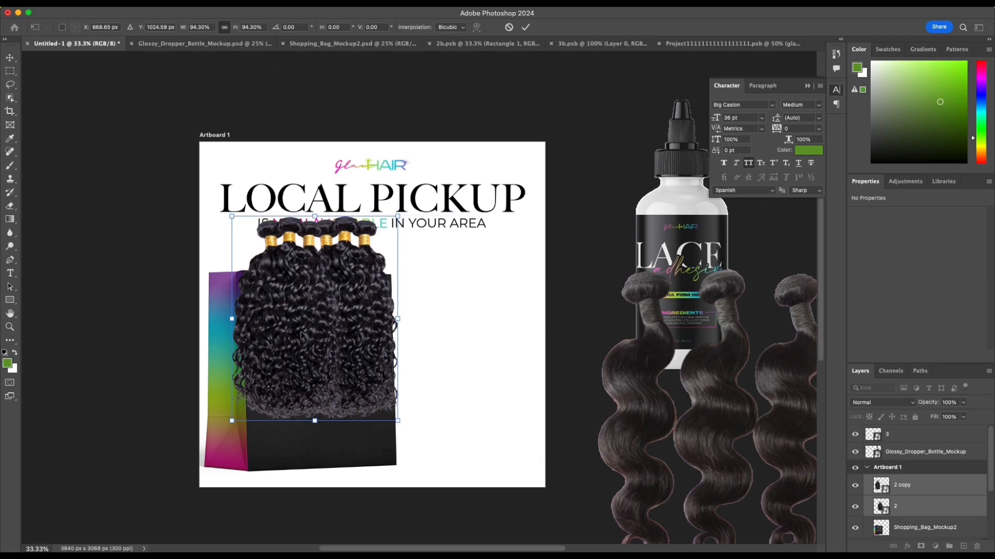
key(super+equal)
scroll(308, 336, left, 5)
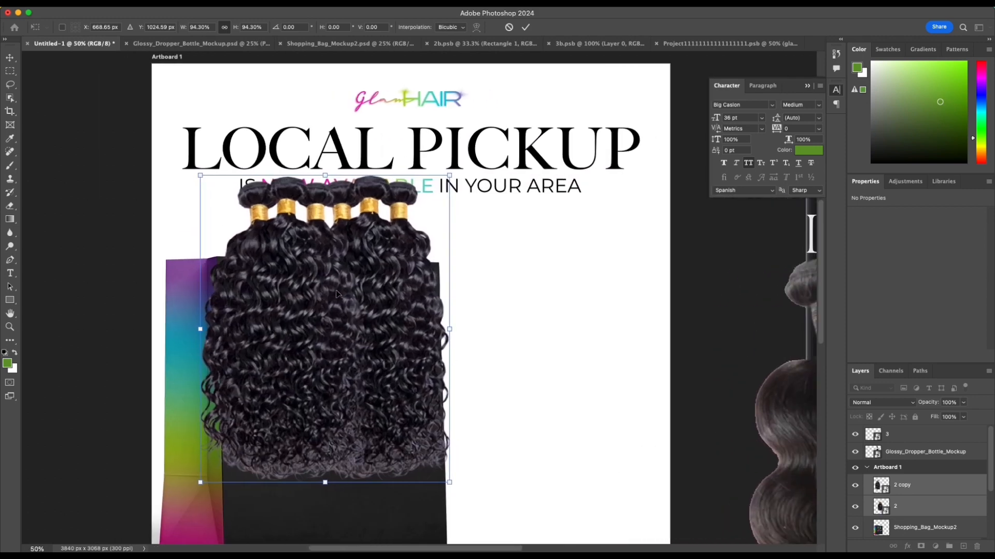
key(Return)
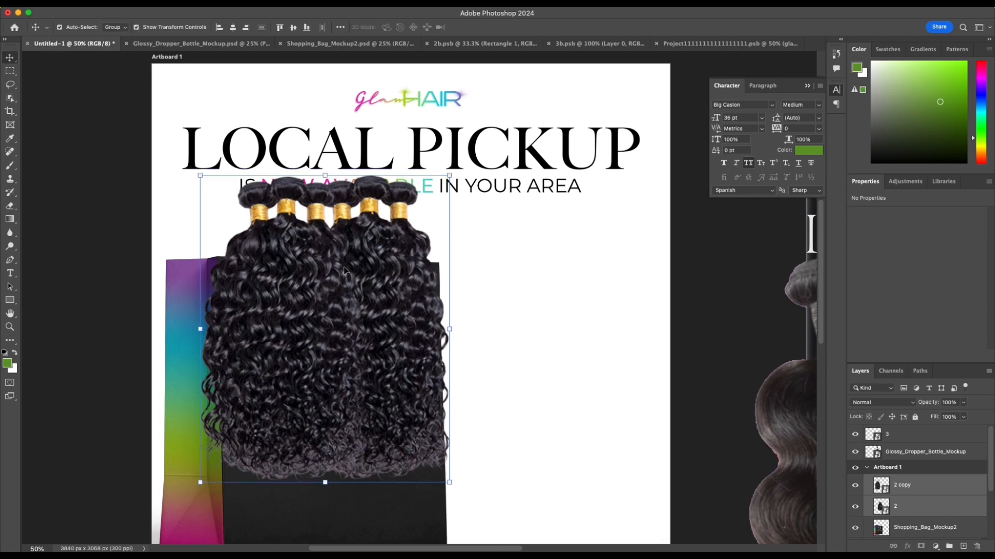
right_click(941, 484)
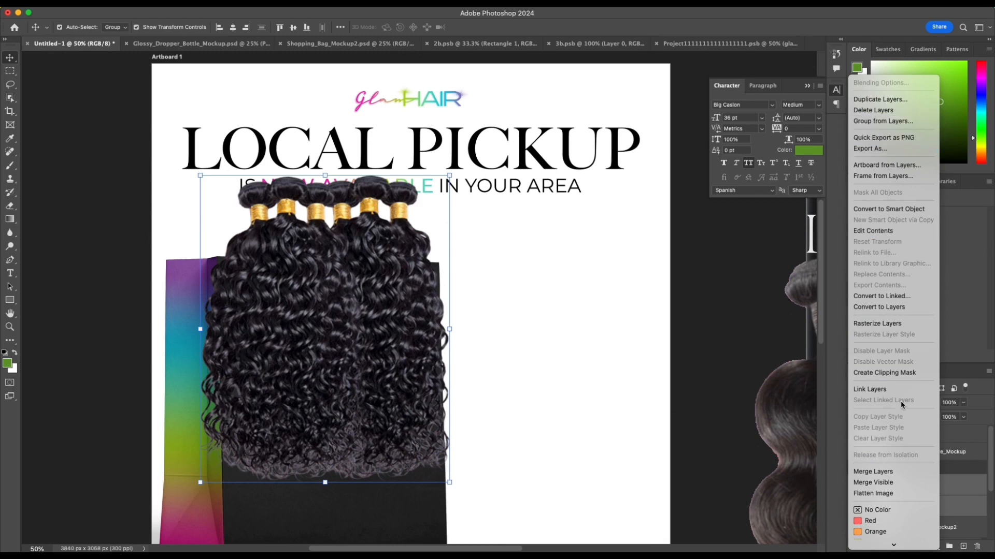
click(892, 472)
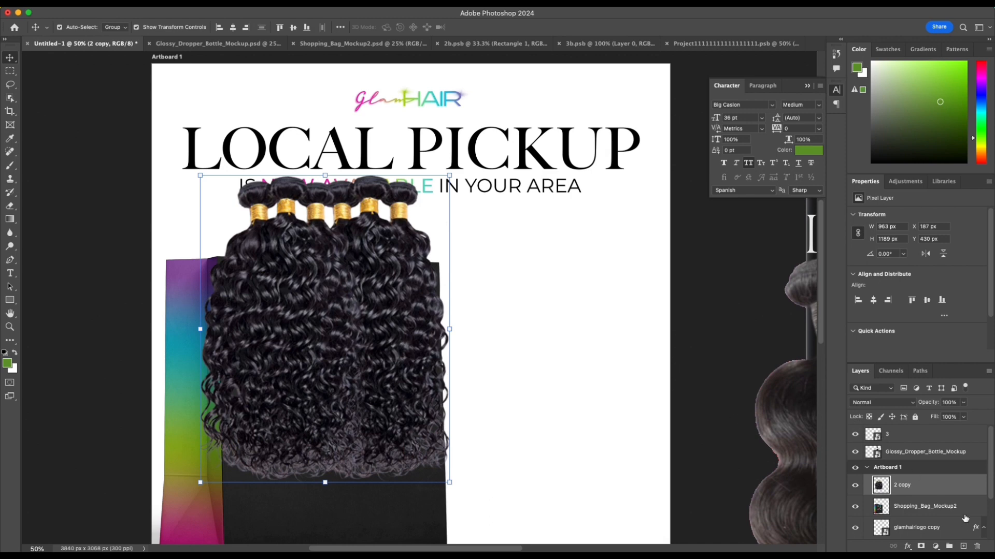
Step: Place the merged curly hair bundles layer behind the Shopping_Bag_Mockup2 layer
drag(936, 490, 933, 517)
click(922, 485)
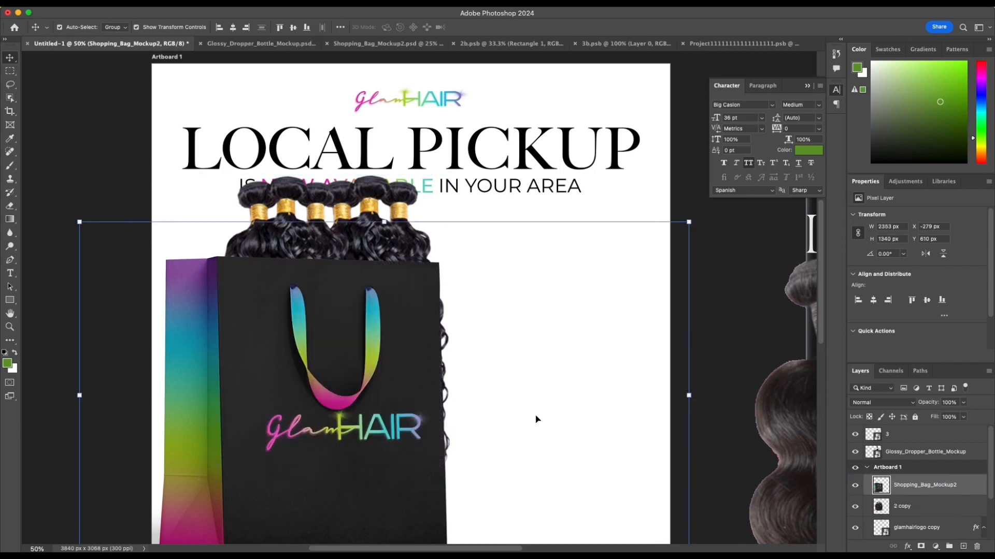
Step: Set the Eraser's thin brush tip to a 1° angle and enlarge it to 1700 px
key(e)
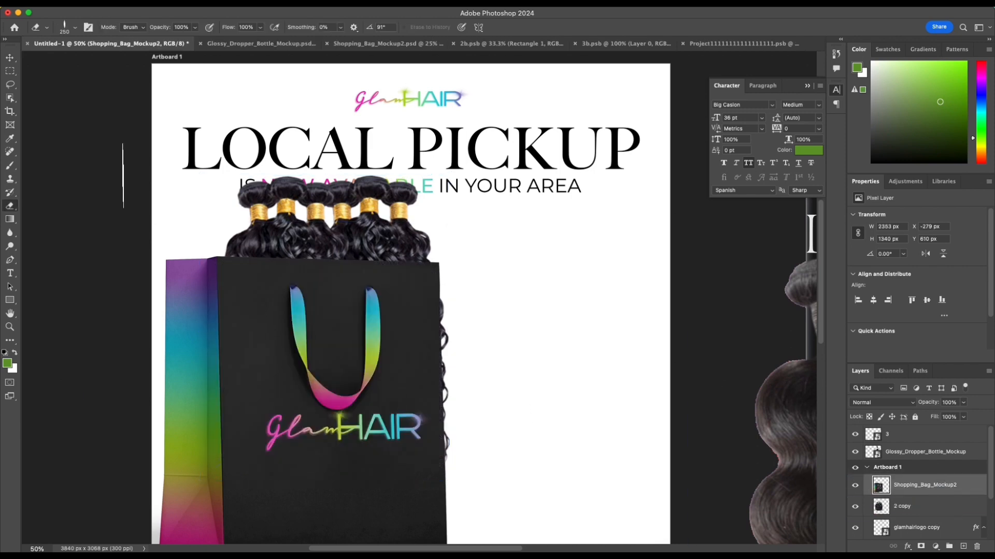
click(78, 29)
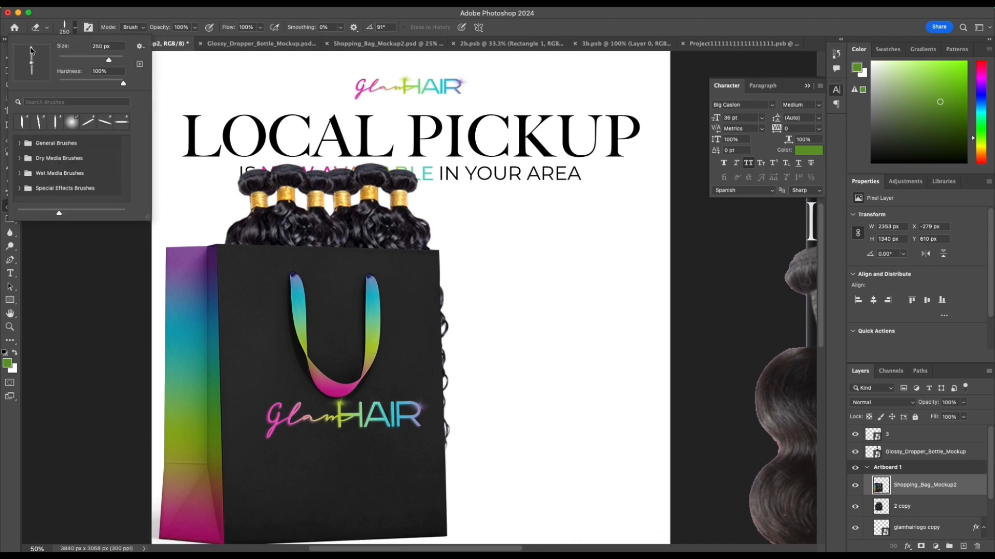
click(45, 63)
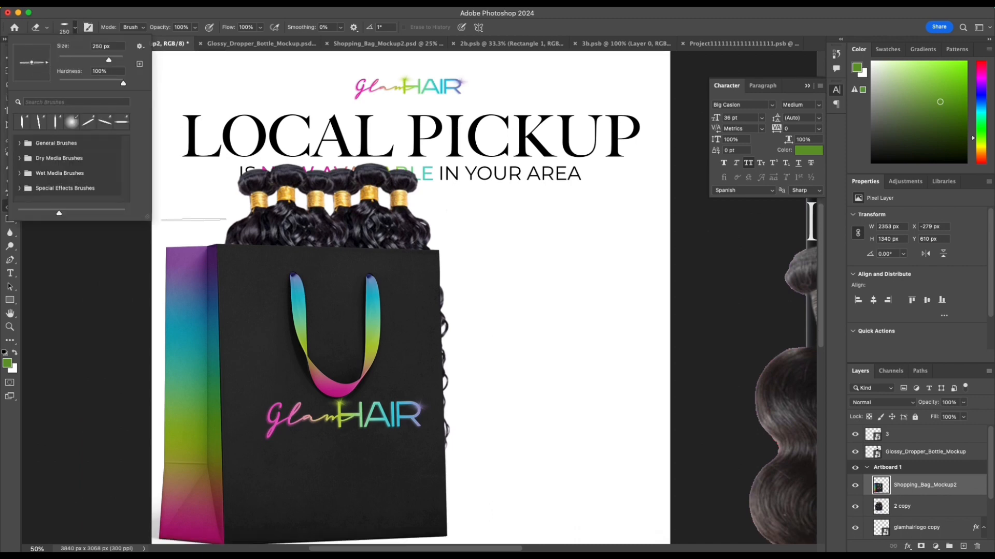
scroll(280, 310, down, 1)
scroll(281, 310, down, 1)
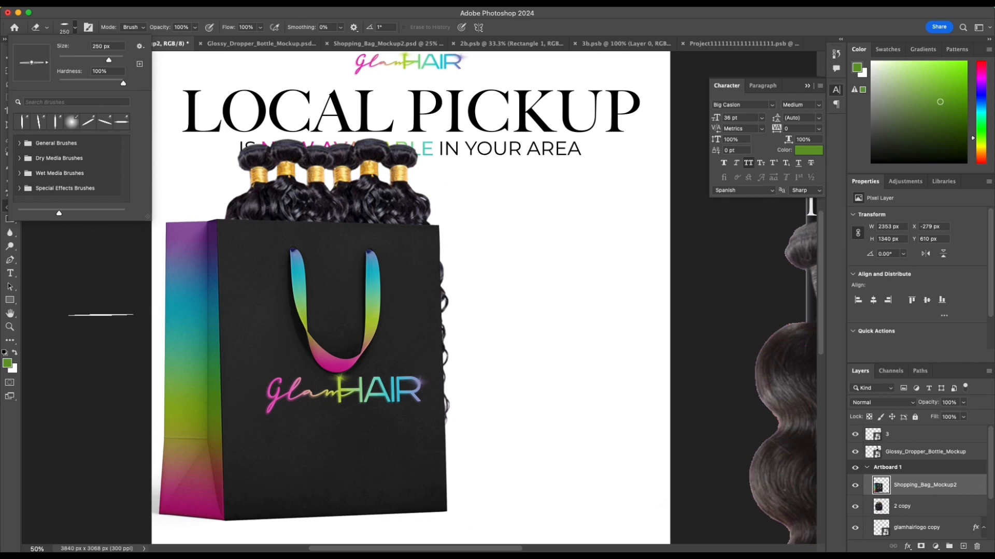
click(75, 321)
key(bracketright)
key(bracketright)
key(bracketright)
key(bracketright)
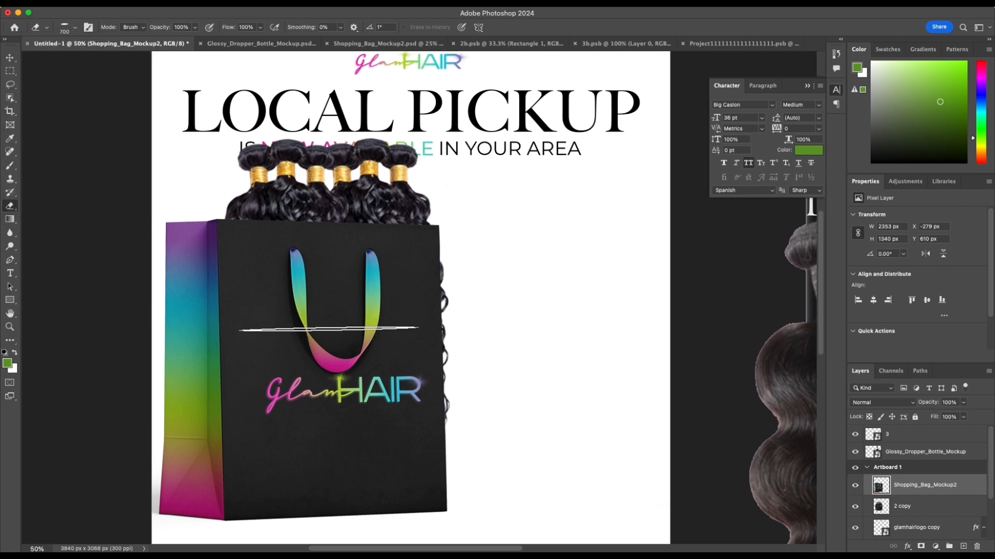
key(bracketright)
key(bracketright)
key(bracketright)
key(bracketright)
key(bracketright)
key(bracketright)
key(bracketright)
key(bracketright)
key(bracketright)
key(bracketright)
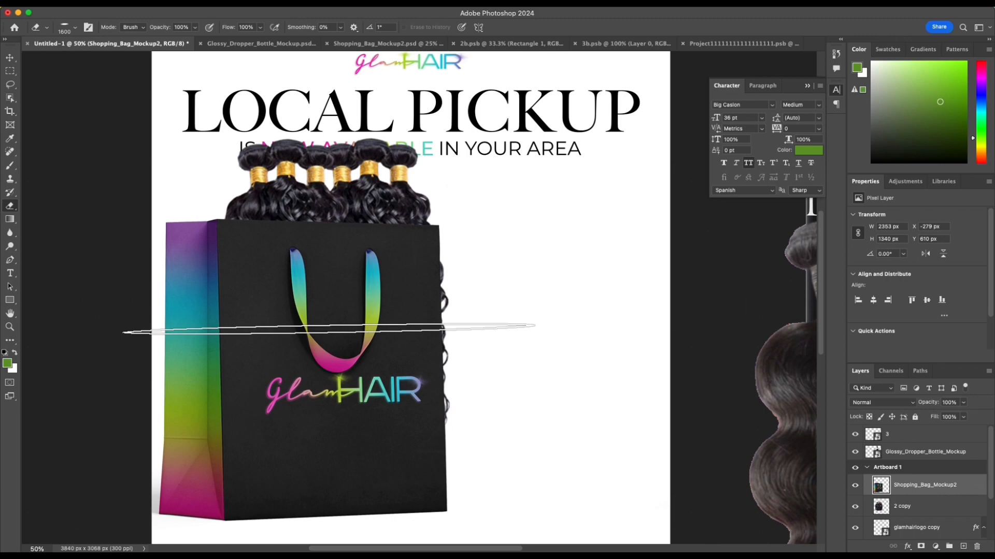
key(bracketright)
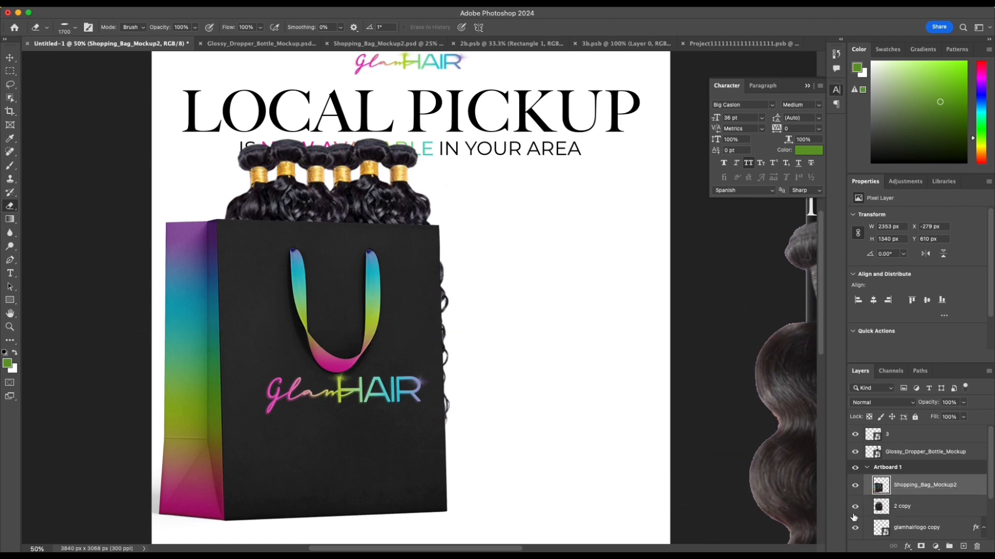
Step: Erase the curly hair that extends below the bag's opening on the 2 copy layer, finishing with the brush angled at -4°
click(962, 511)
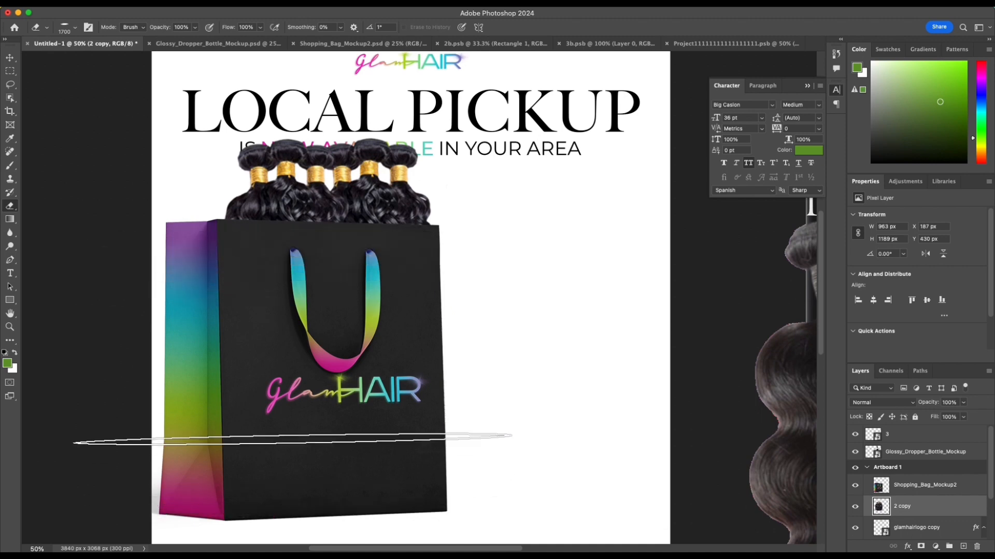
drag(291, 320, 289, 248)
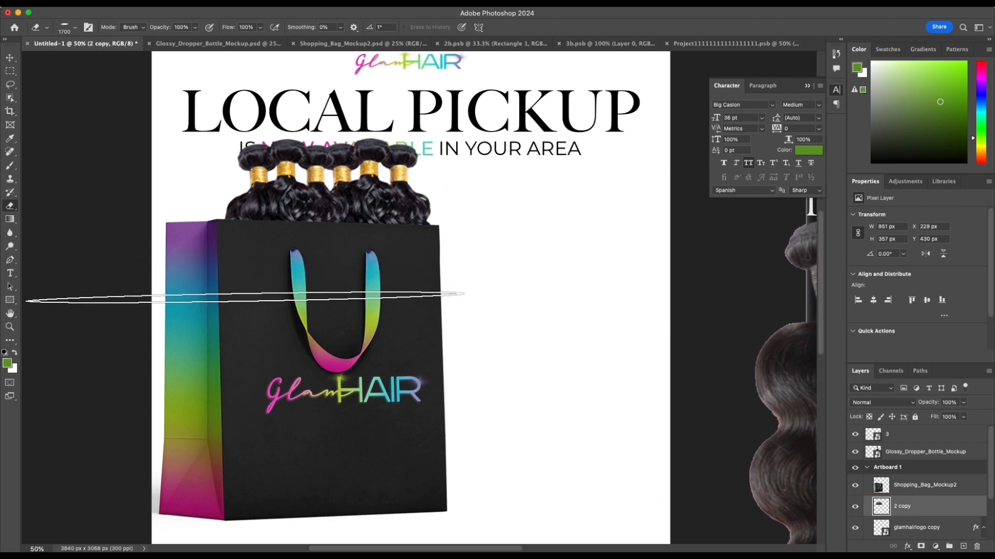
click(76, 28)
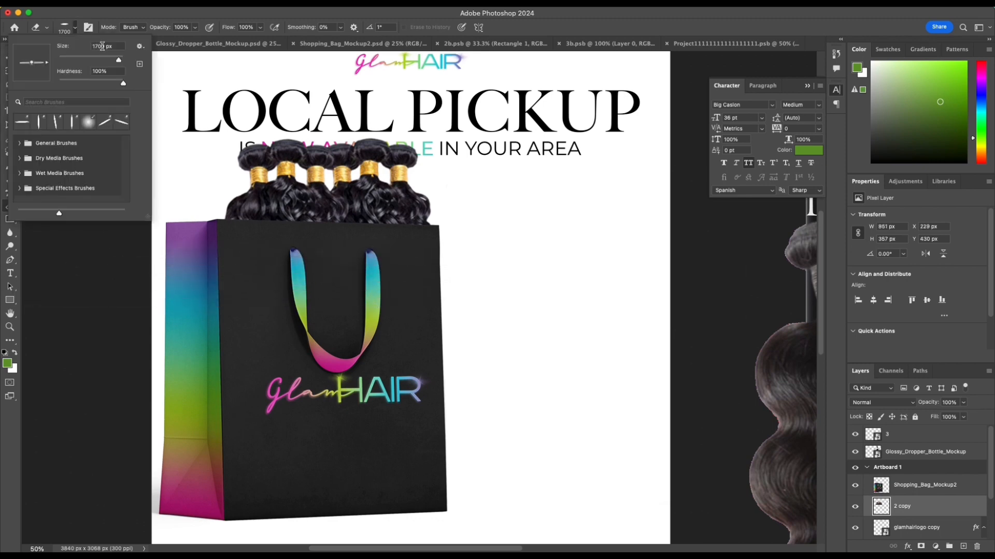
drag(42, 66, 45, 65)
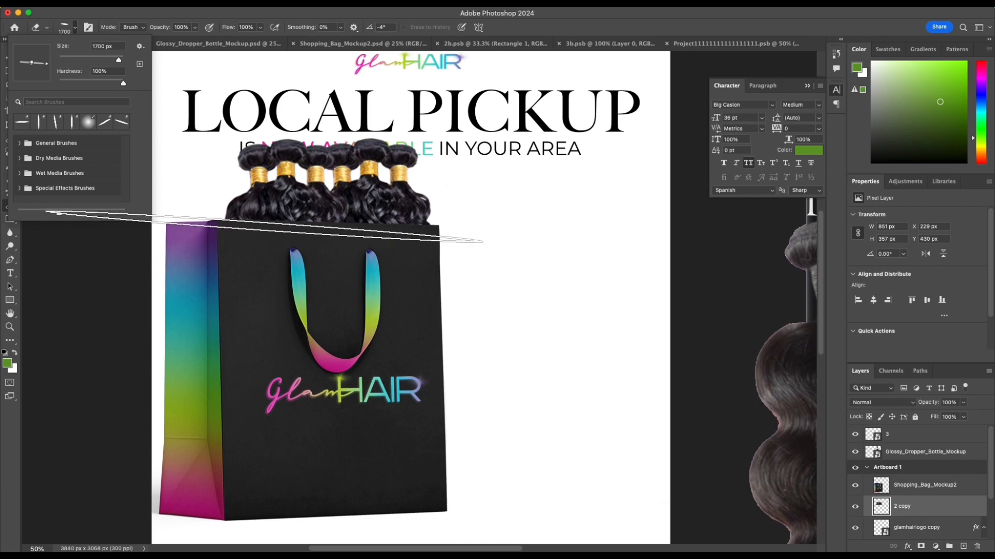
click(264, 227)
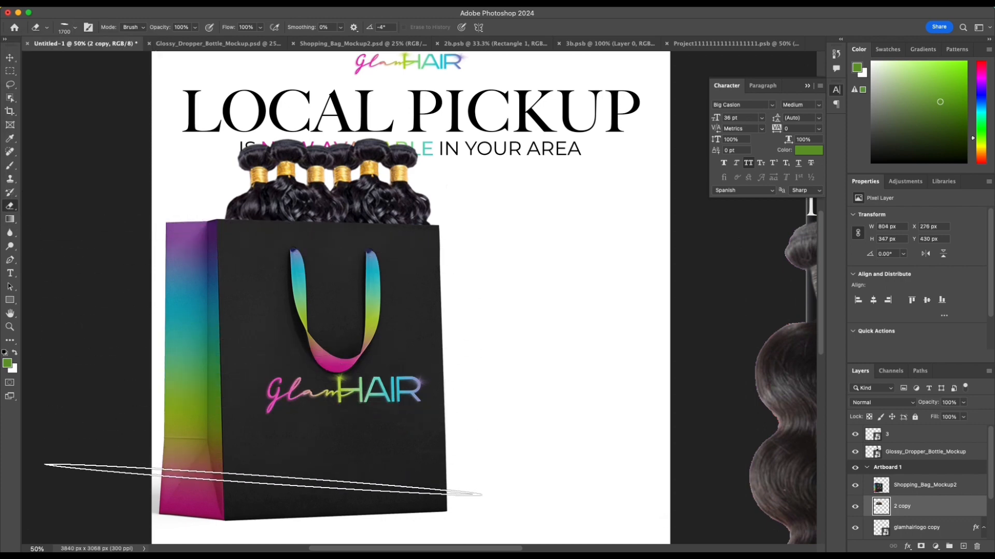
key(v)
click(501, 330)
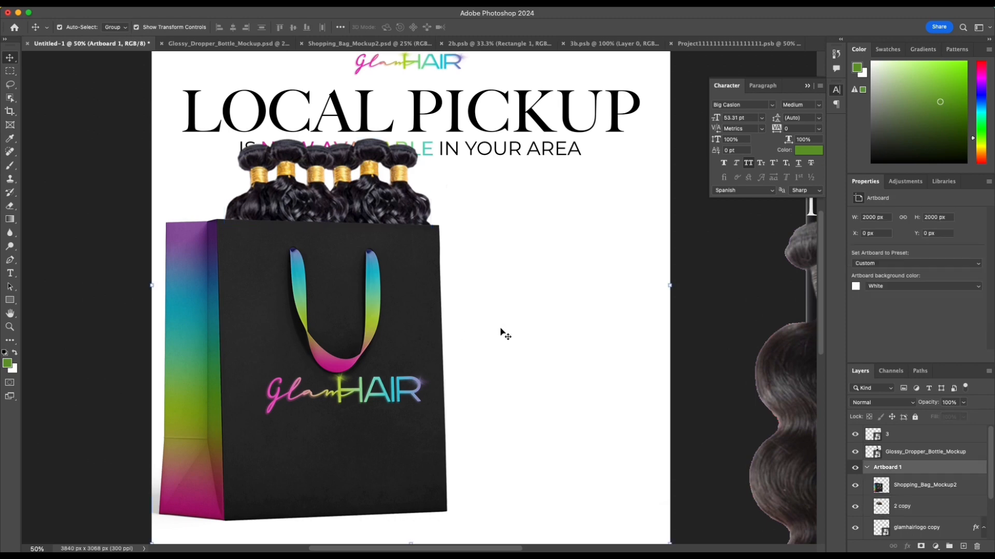
Step: Move the shopping bag and curly bundles together to the artboard's left edge and scale them to 97.38%
key(super+minus)
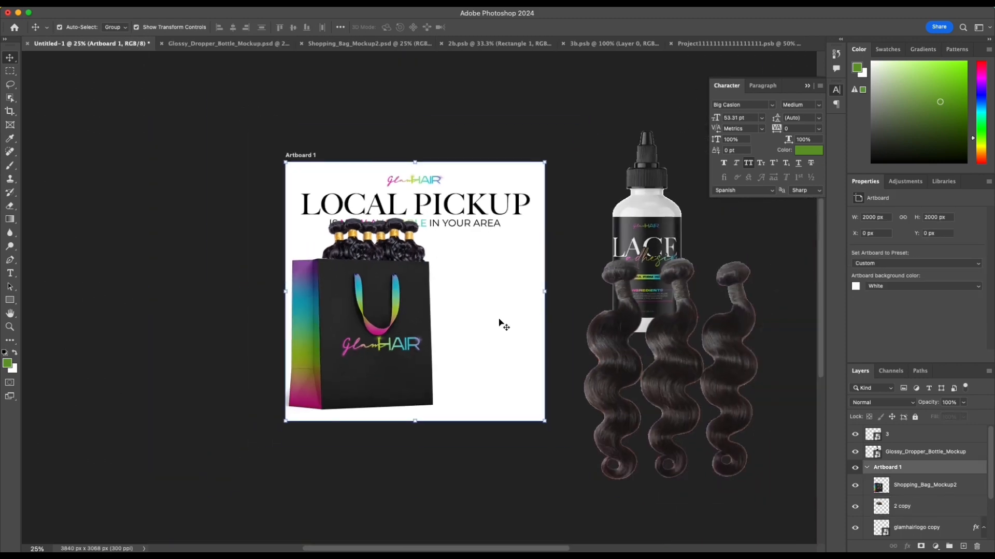
scroll(501, 326, up, 1)
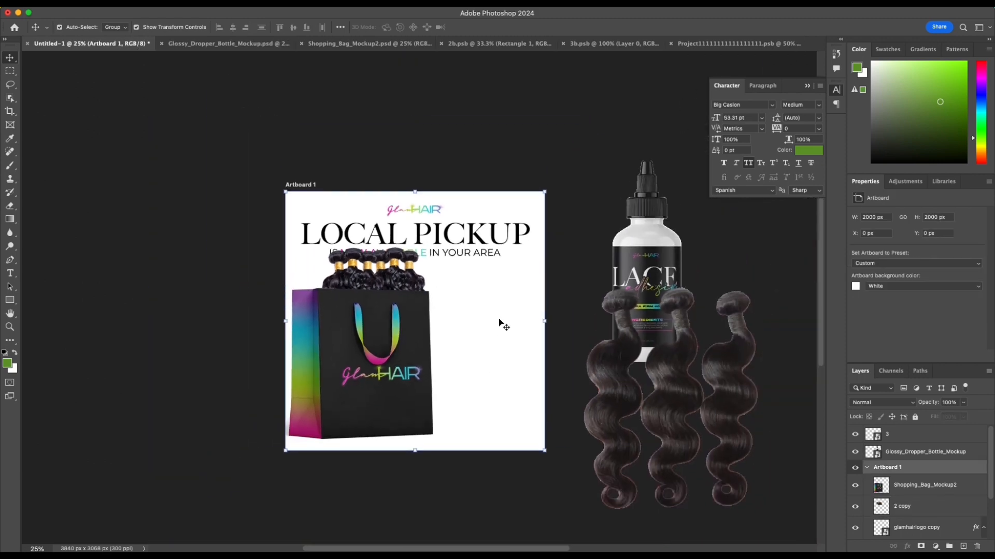
click(418, 346)
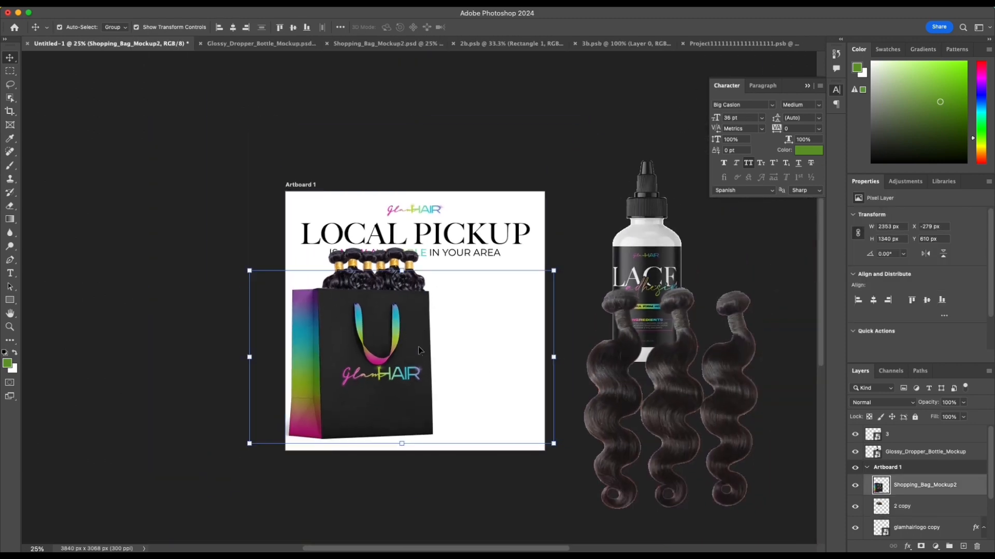
shift+click(937, 506)
drag(391, 360, 382, 366)
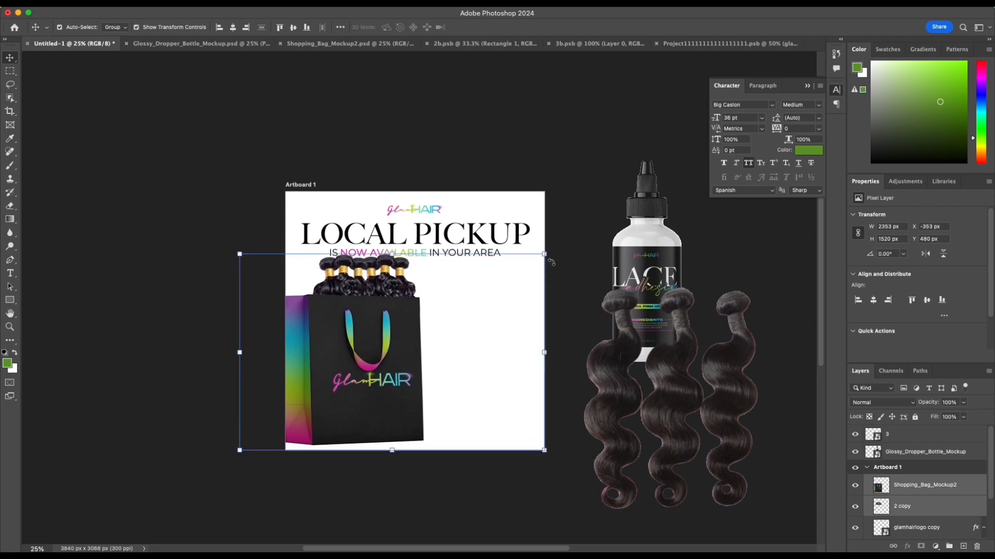
drag(546, 256, 538, 260)
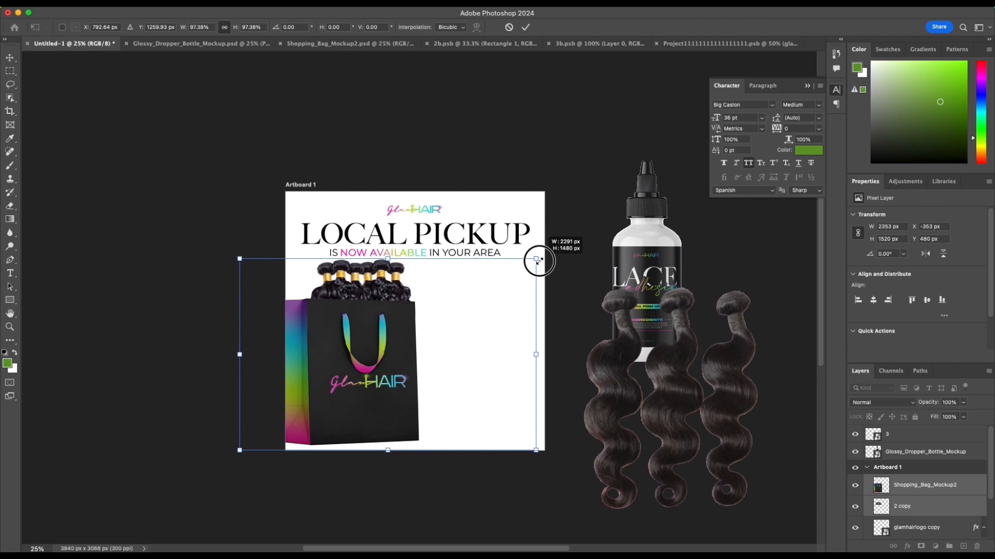
click(525, 27)
click(481, 154)
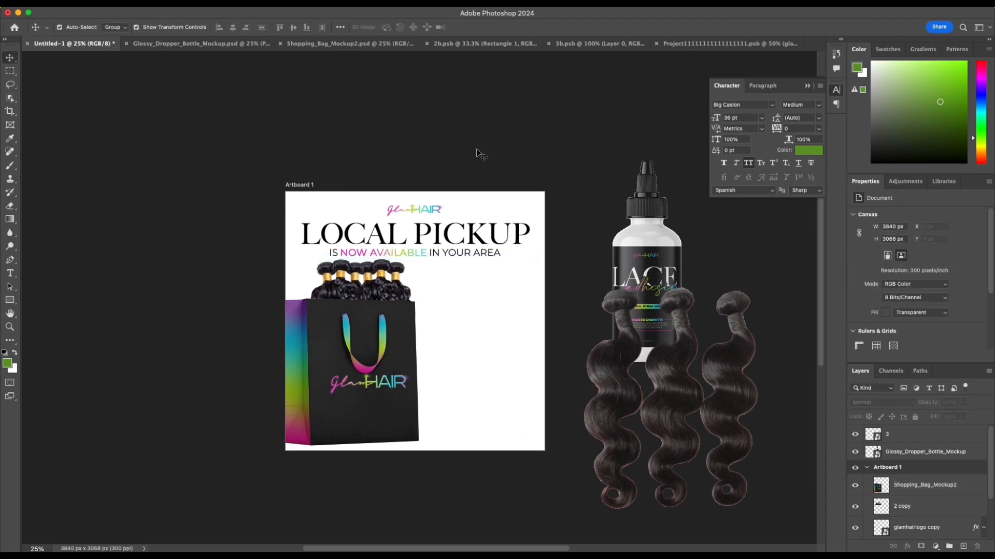
Step: Delete the wavy hair bundles beside the artboard and move the lace adhesive bottle onto the artboard, right of the bag
scroll(477, 154, left, 3)
scroll(473, 153, down, 1)
scroll(471, 152, right, 4)
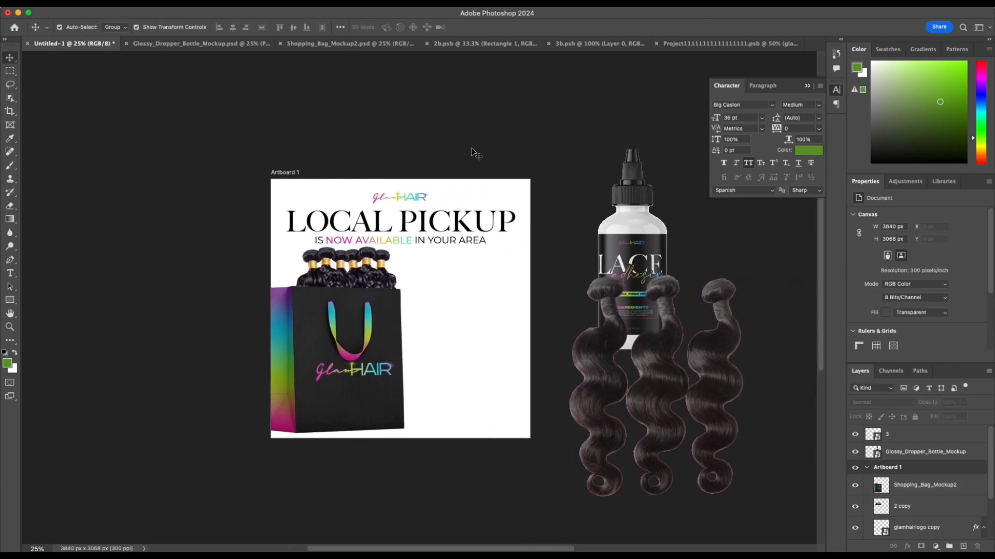
click(620, 422)
key(Delete)
drag(639, 280, 489, 375)
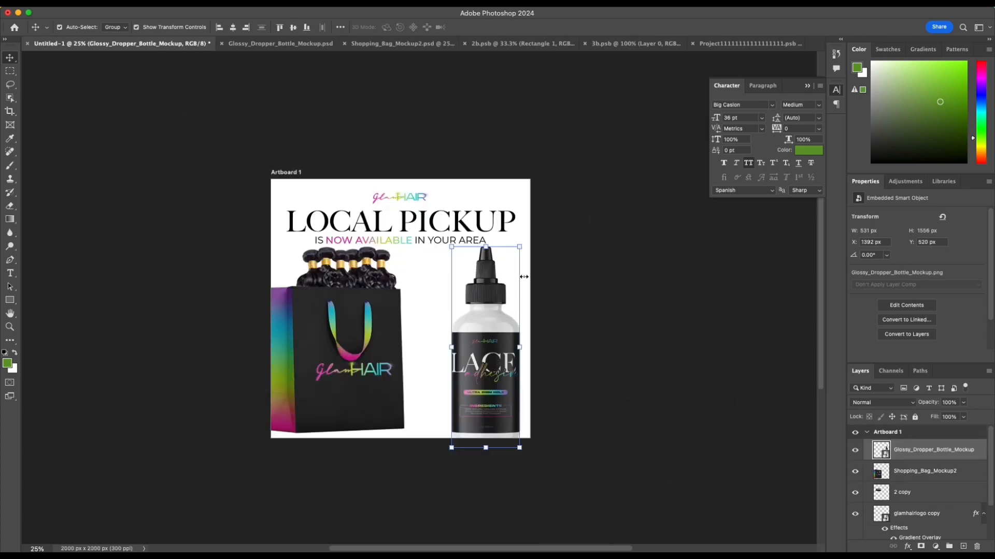
Step: Scale the bottle down to 6.09%, about 269 by 790 px, and stand it beside the bag's lower right corner
drag(517, 246, 399, 432)
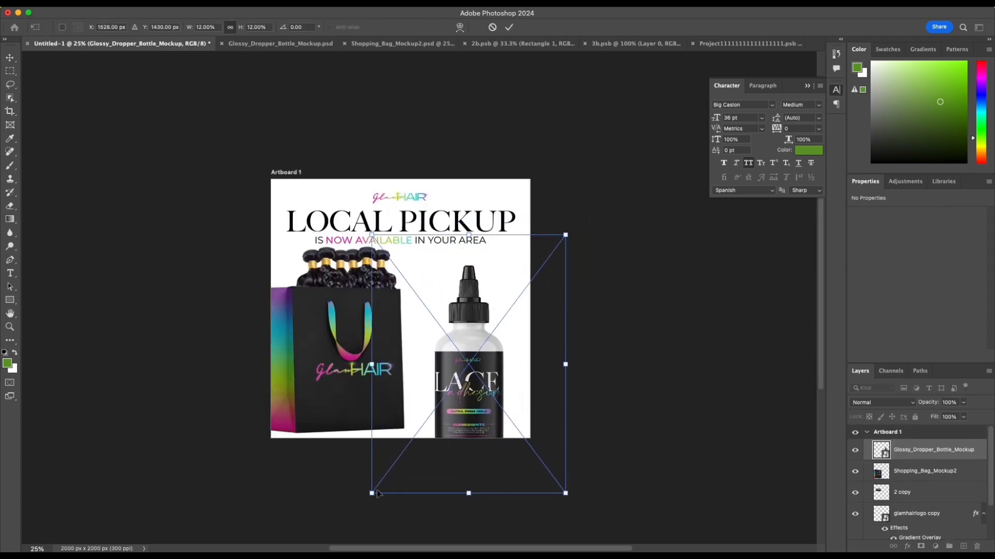
drag(378, 491, 414, 438)
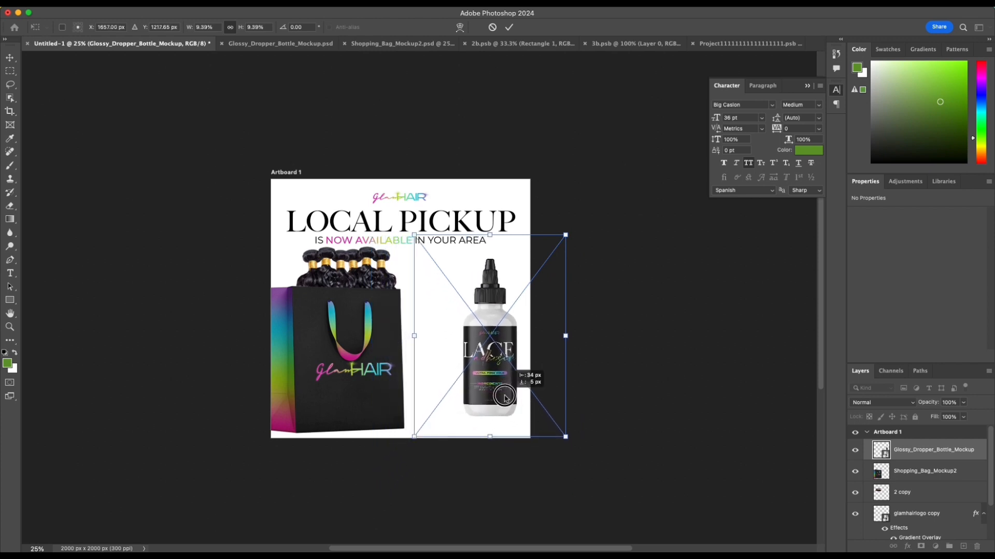
drag(505, 397, 444, 415)
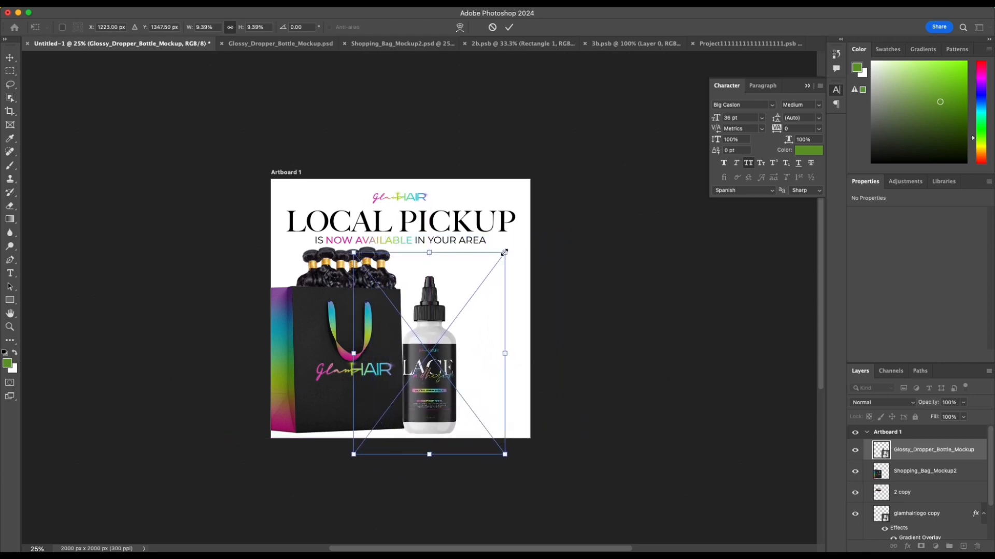
drag(504, 252, 451, 323)
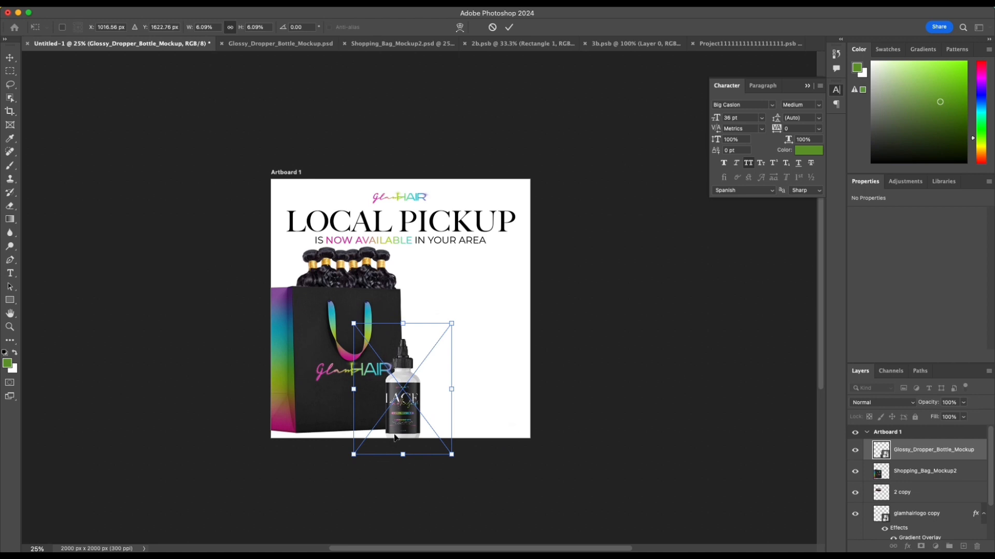
drag(395, 436, 413, 427)
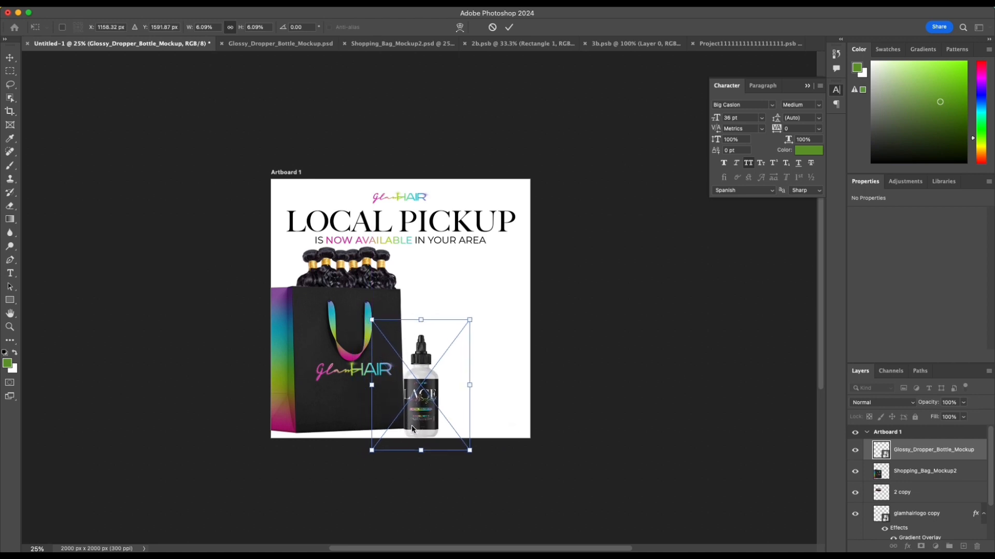
key(super+plus)
key(super+plus)
scroll(446, 404, down, 4)
scroll(446, 404, left, 3)
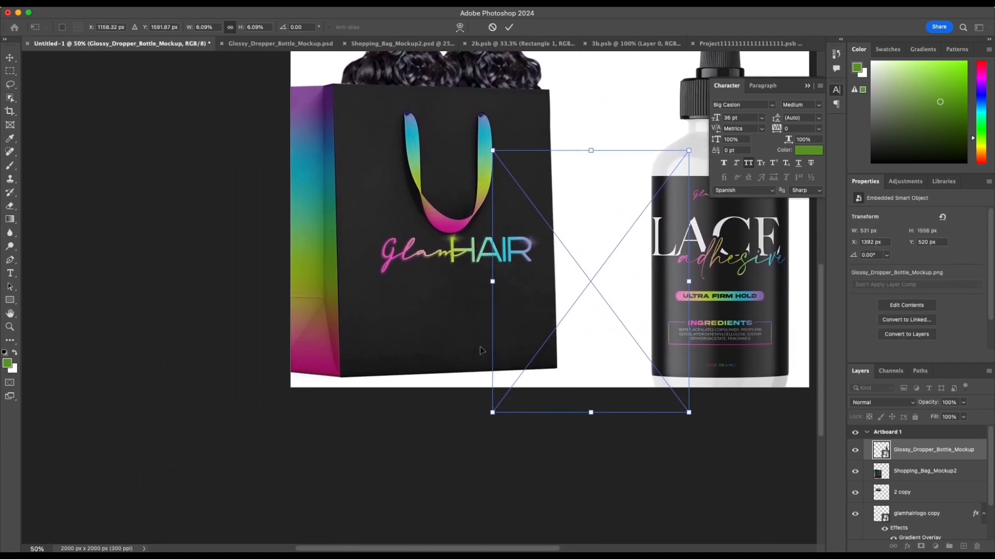
scroll(480, 348, right, 4)
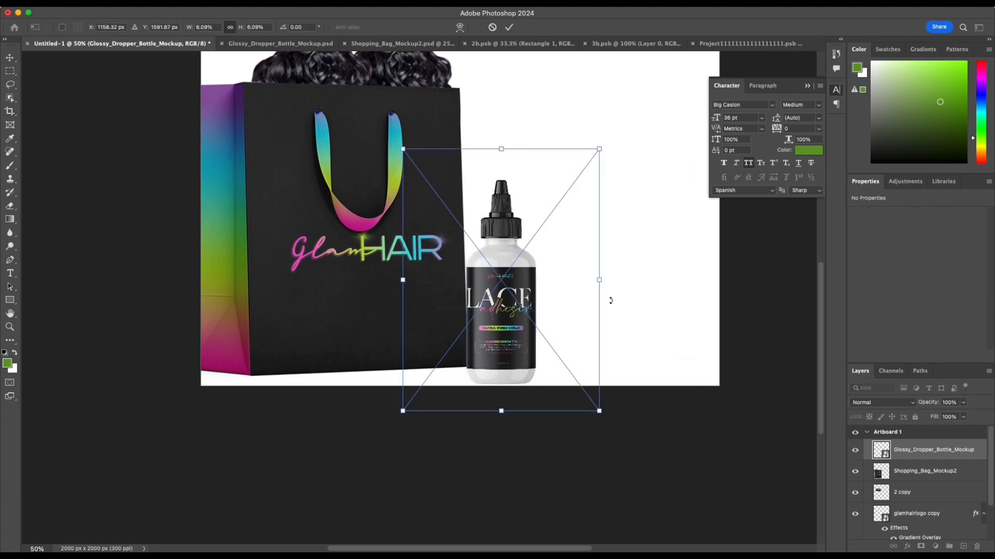
key(Return)
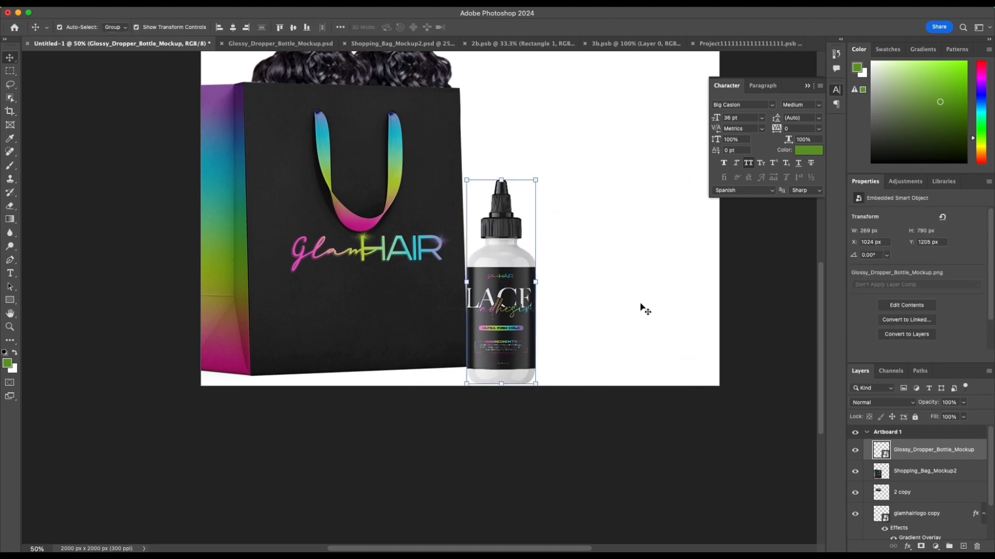
Step: Try laying the bottle on its side at about -103° beside the bag, and rotate it back upright
click(640, 304)
scroll(641, 305, up, 3)
drag(519, 378, 519, 363)
drag(448, 219, 561, 199)
drag(486, 437, 711, 366)
drag(640, 294, 595, 355)
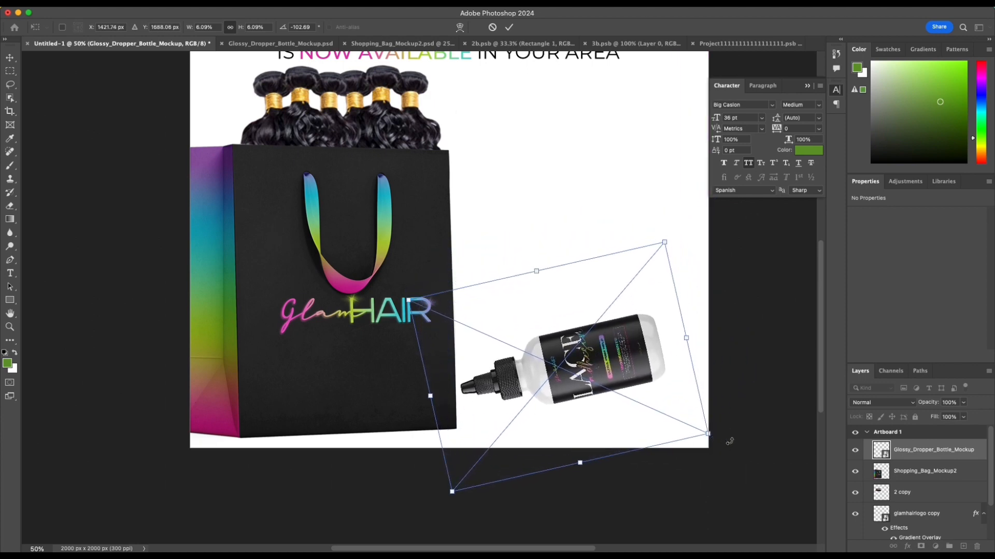
drag(725, 441, 458, 505)
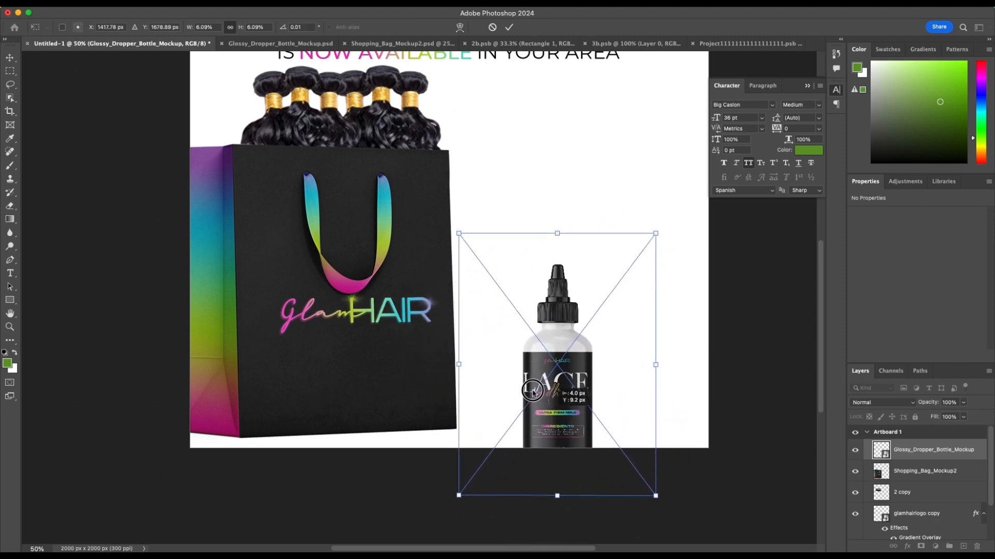
Step: Position the upright bottle so it slightly overlaps the bag's lower right corner, with its base near the bag's bottom
drag(553, 418, 470, 384)
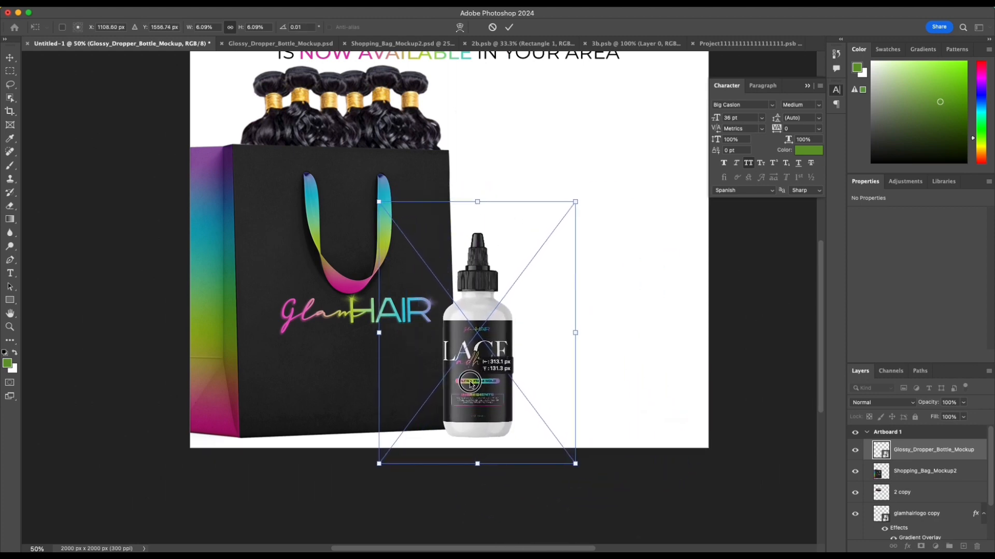
key(Return)
click(706, 308)
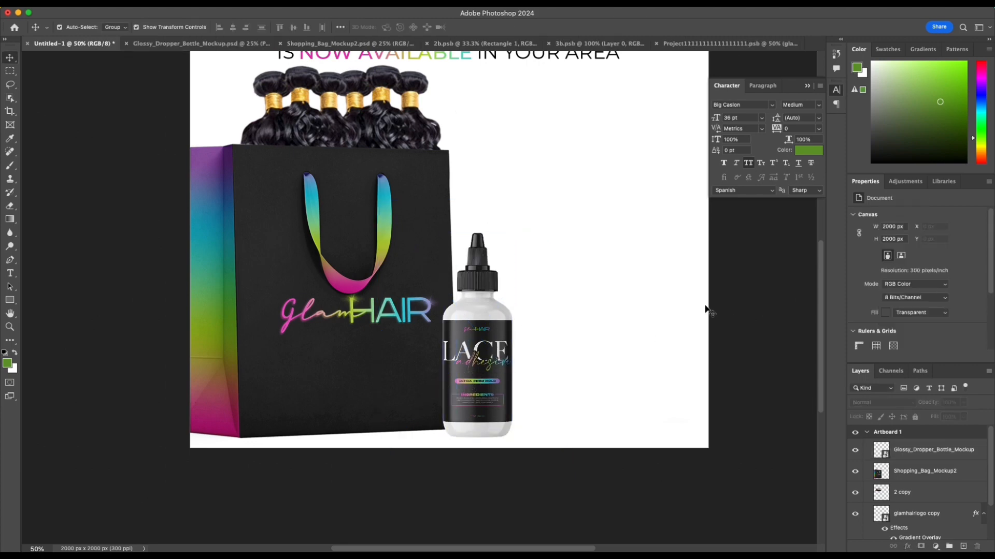
scroll(694, 311, up, 5)
scroll(698, 311, up, 2)
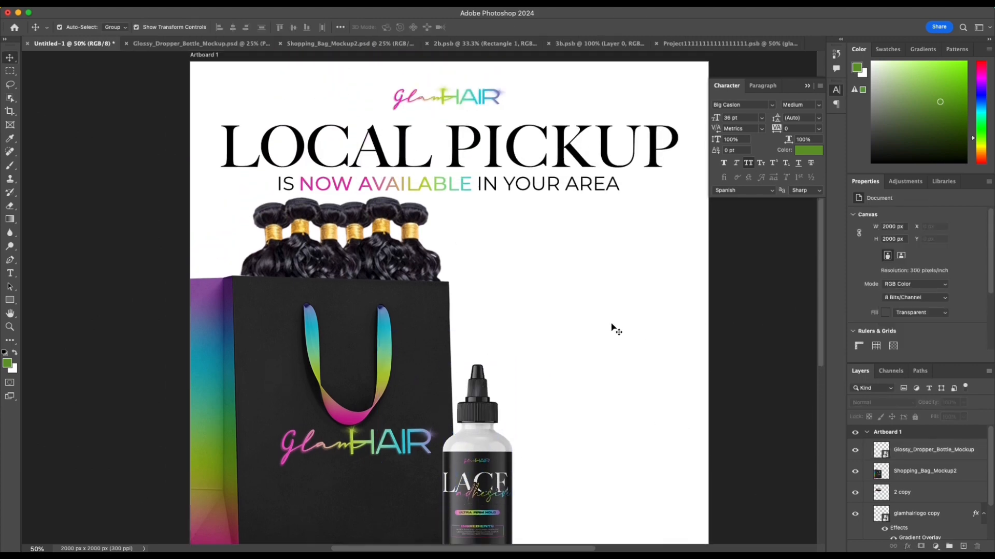
Step: Draw a green rectangle about 788 by 106 px in the blank area right of the bag, above the bottle
click(10, 300)
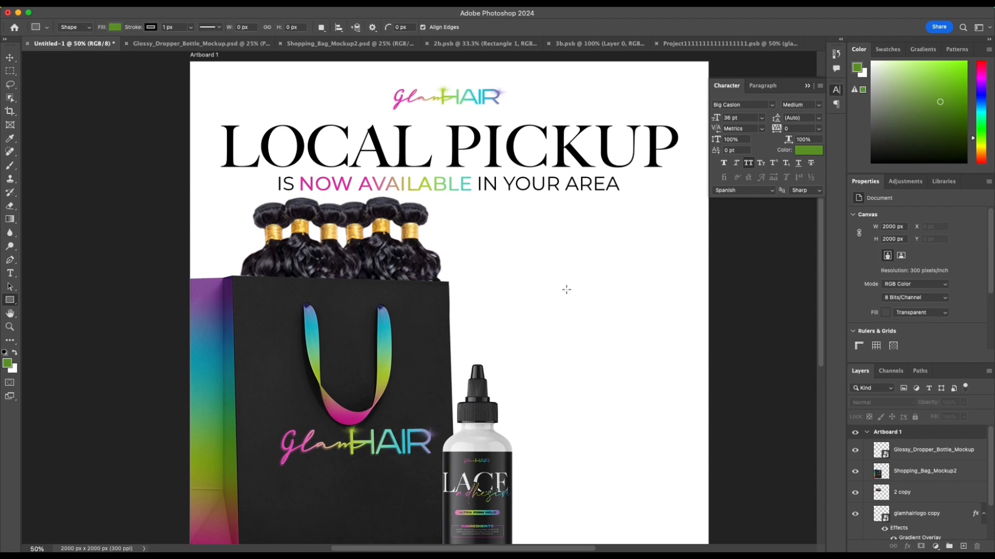
drag(481, 307, 682, 332)
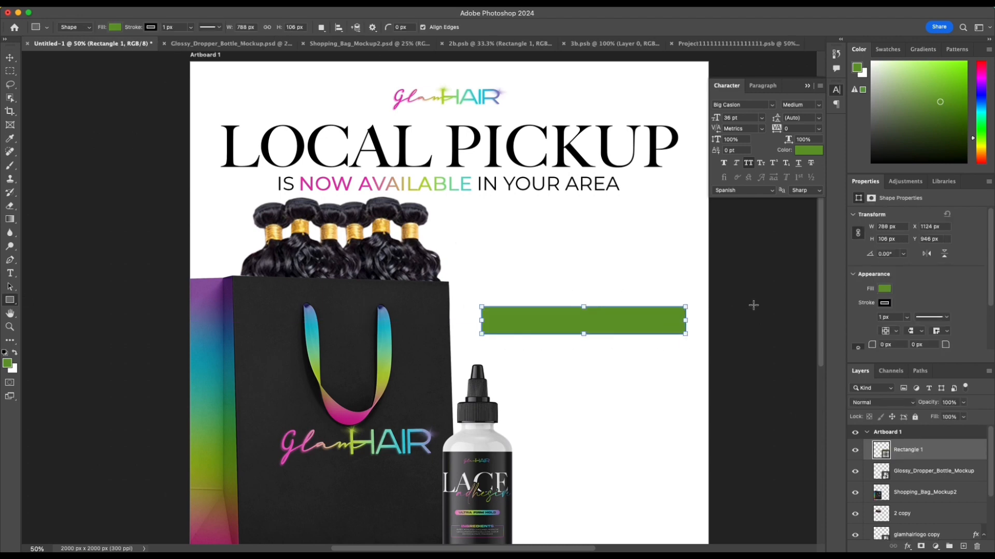
key(v)
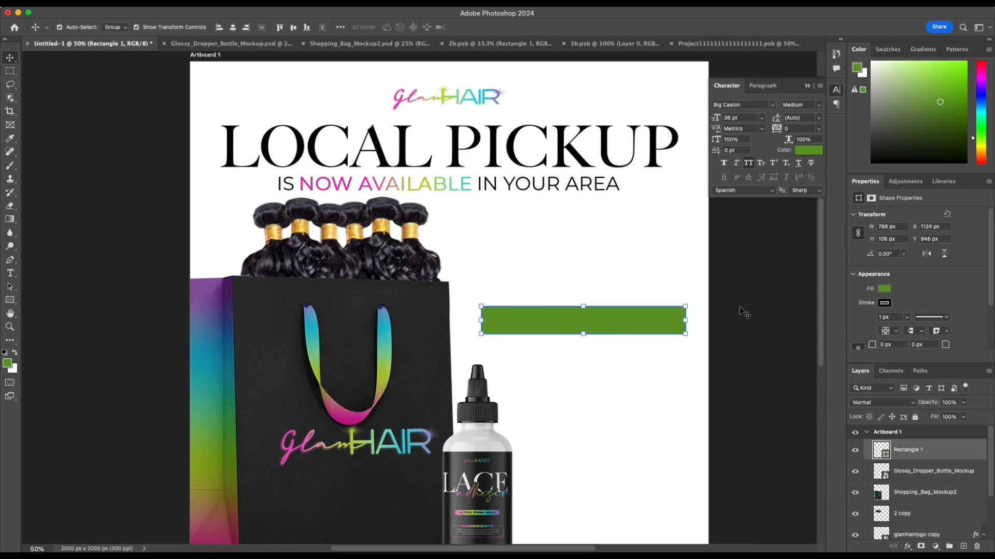
Step: Remove the rectangle's fill and give it the diagonal rainbow gradient as its stroke
click(884, 289)
click(856, 309)
click(884, 304)
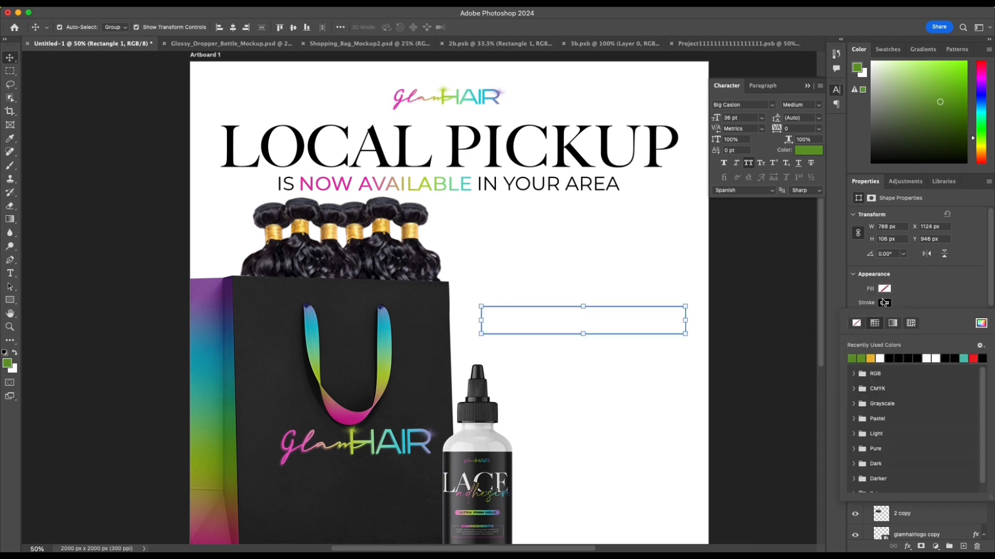
click(892, 323)
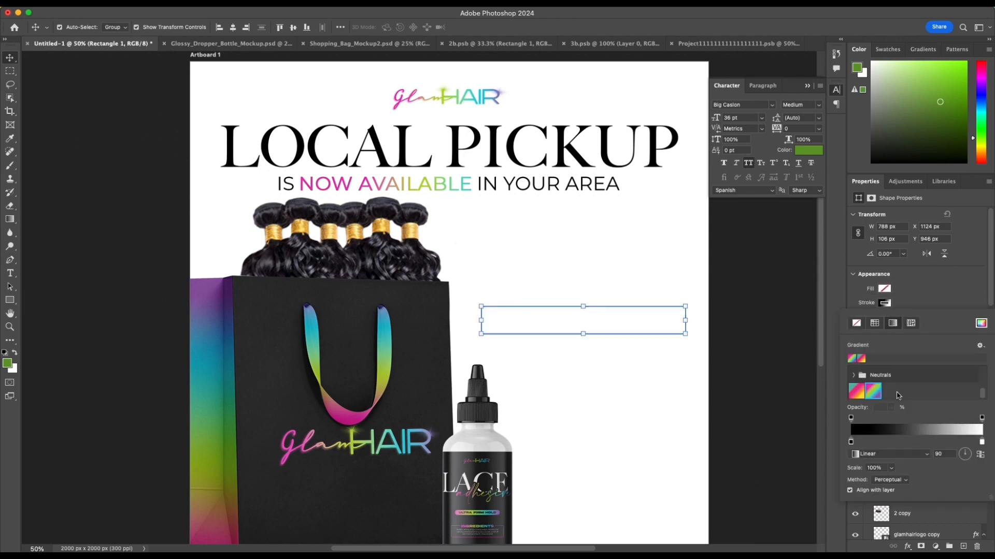
click(875, 393)
click(948, 296)
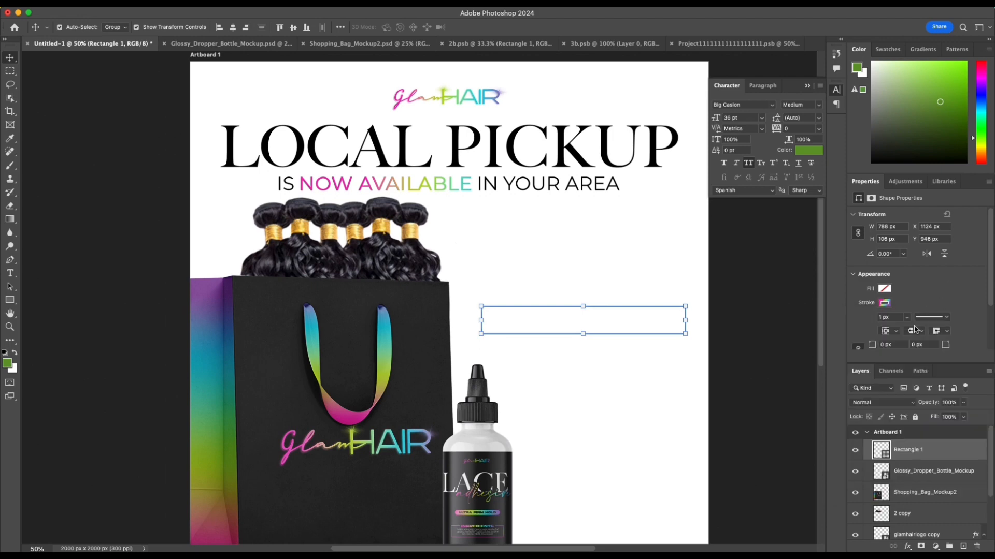
Step: Set the rectangle's stroke width to 4 px and shift it slightly up and left, to about X 1099, Y 924 px
drag(879, 317, 899, 318)
text(4)
click(663, 321)
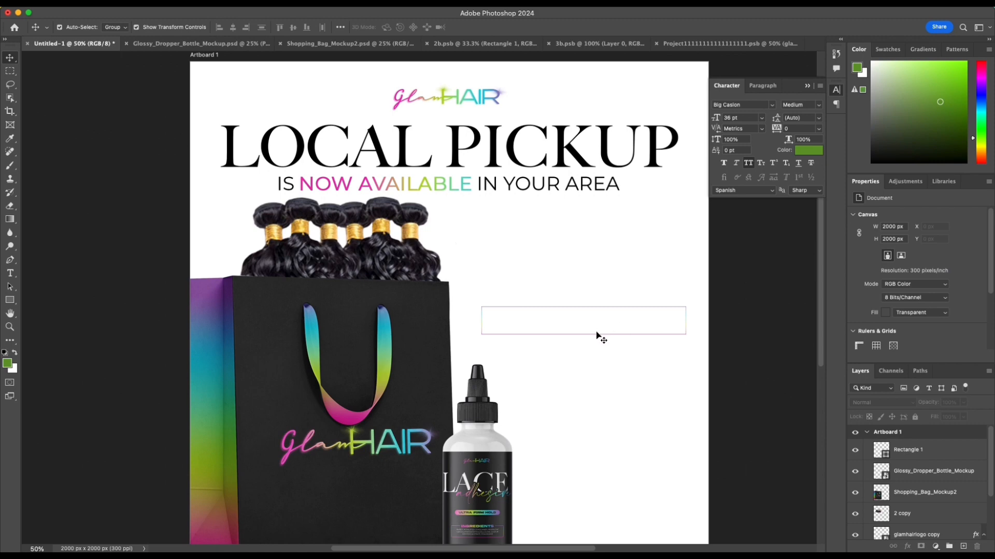
click(666, 333)
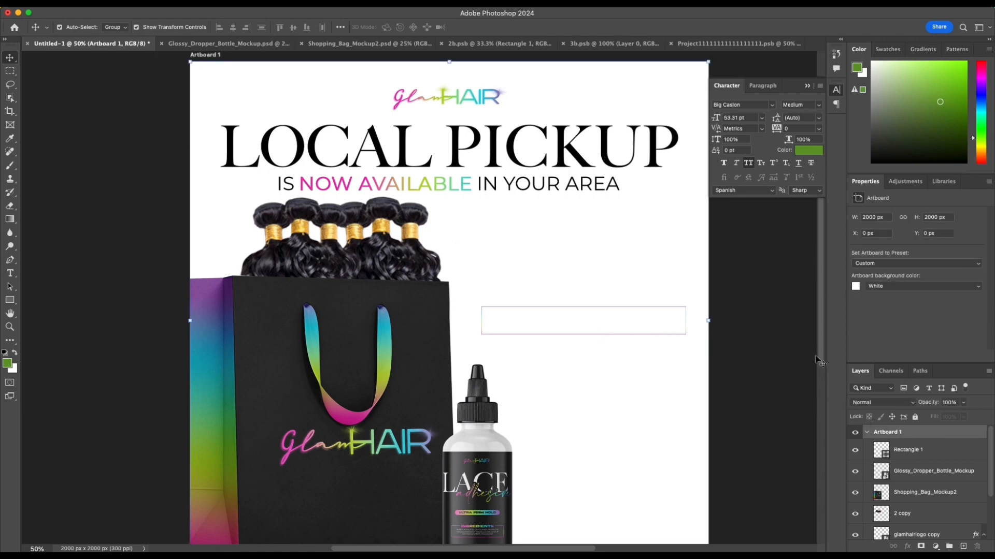
click(943, 450)
click(884, 318)
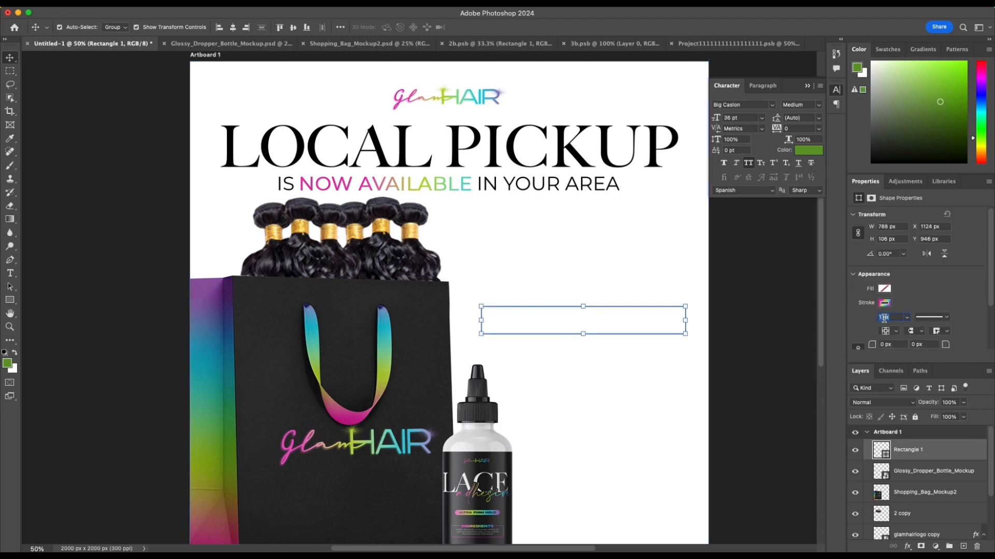
text(4)
click(665, 369)
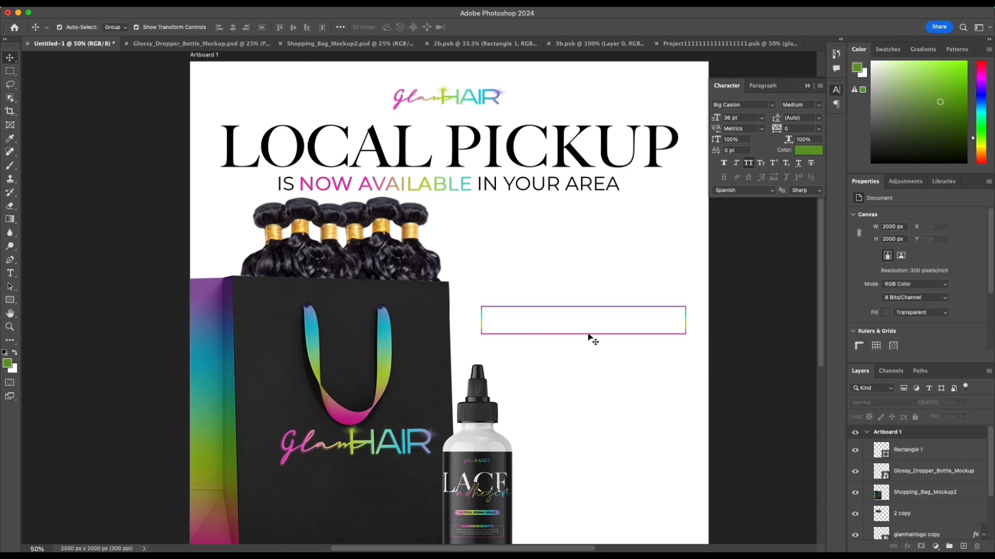
mouse_move(589, 336)
mouse_down()
mouse_move(579, 331)
mouse_move(591, 328)
mouse_up()
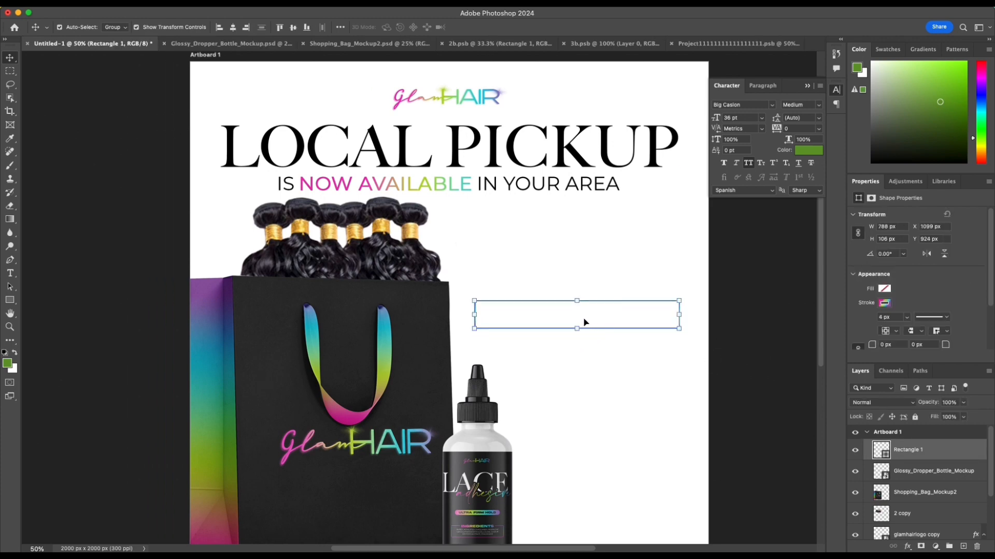
Step: Try a solid green fill with no stroke on the outlined rectangle, and undo both changes
key(u)
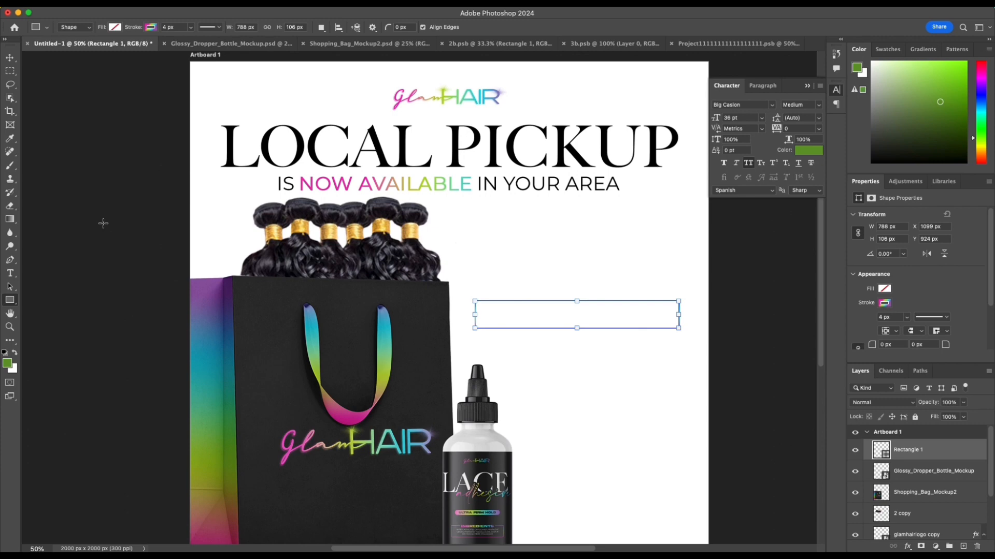
click(158, 27)
click(92, 48)
click(115, 27)
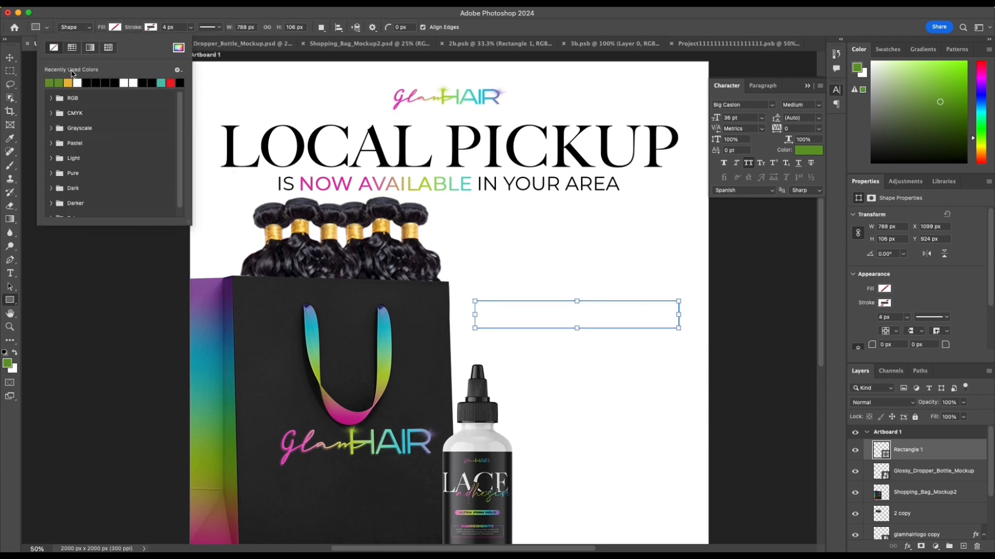
click(51, 83)
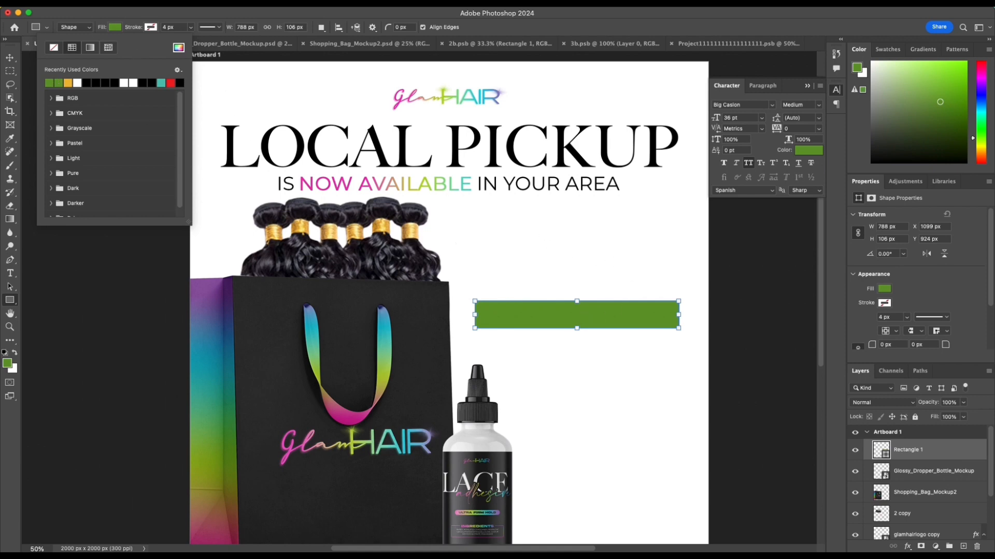
click(150, 277)
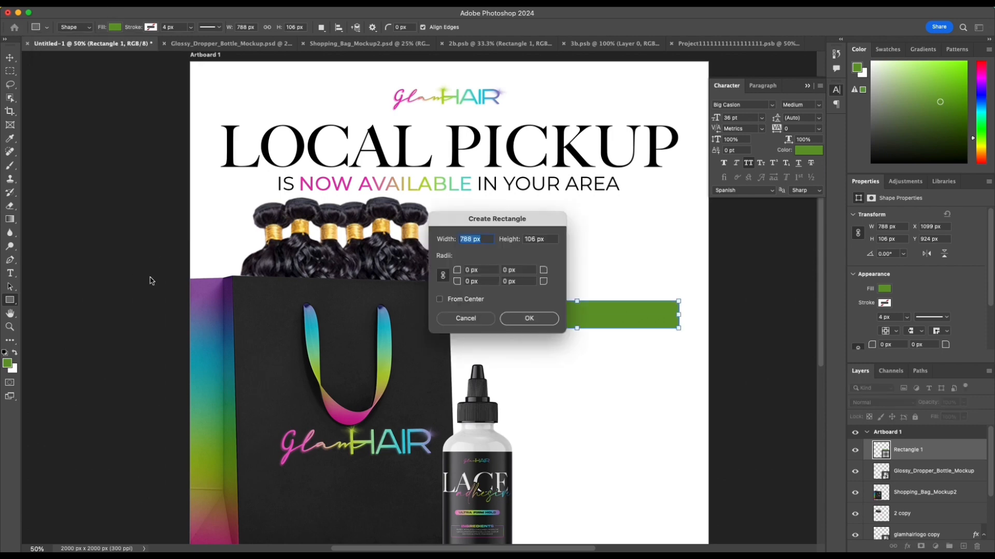
click(461, 315)
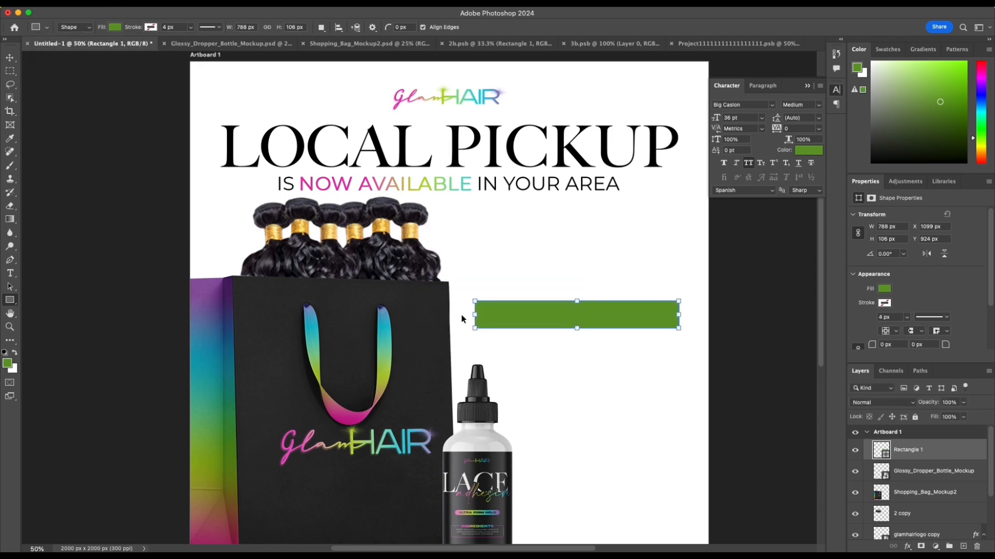
key(super+z)
key(super+z)
click(748, 325)
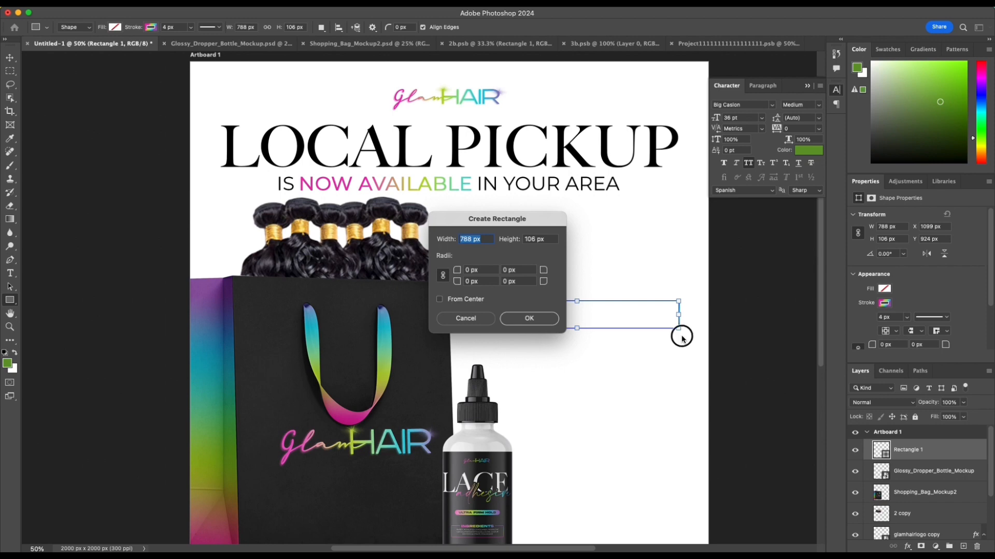
click(459, 316)
Step: Draw a smaller rectangle about 281 by 106 px across the outline's lower edge near its right end, and delete the tiny stray rectangle
drag(550, 370, 550, 373)
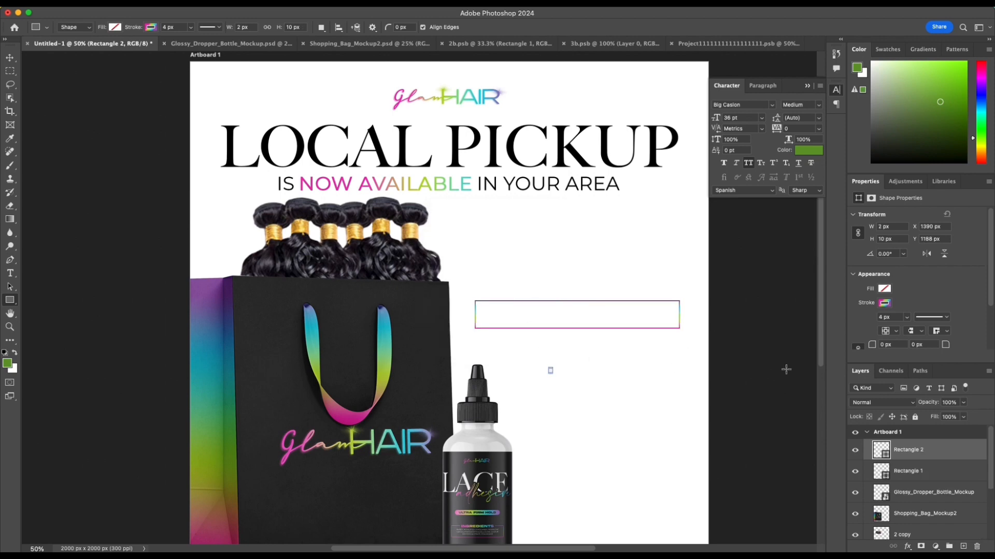
drag(92, 250, 632, 355)
key(v)
click(135, 276)
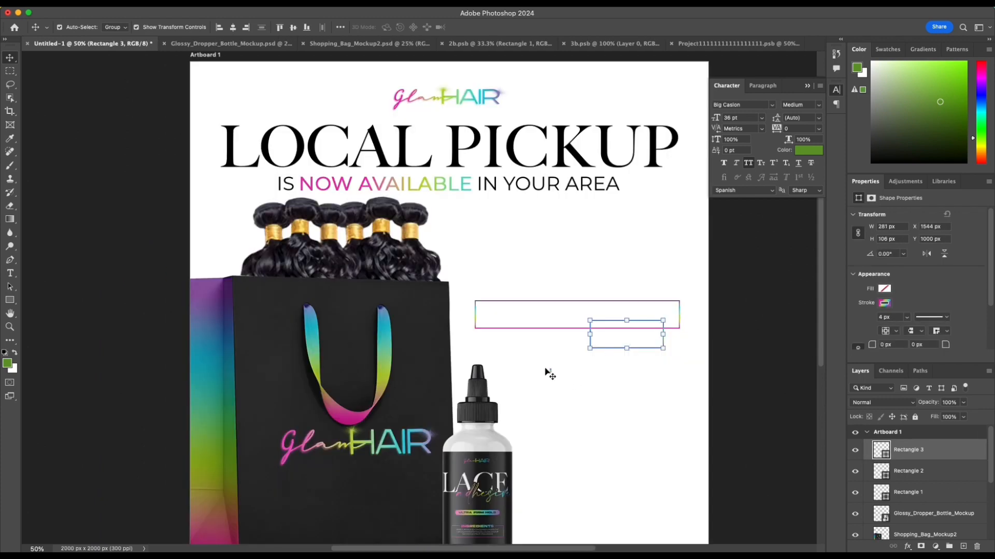
drag(545, 363, 572, 389)
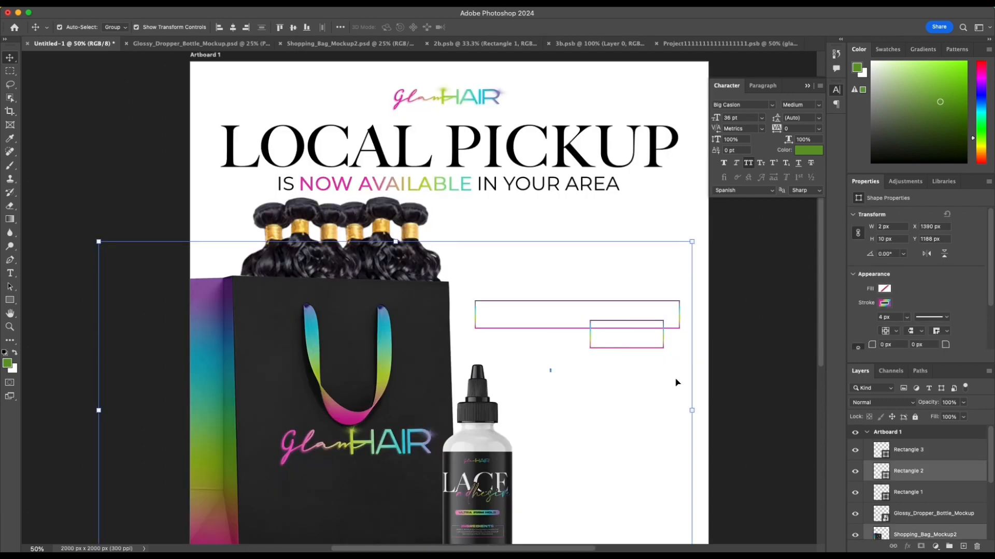
key(BackSpace)
click(937, 473)
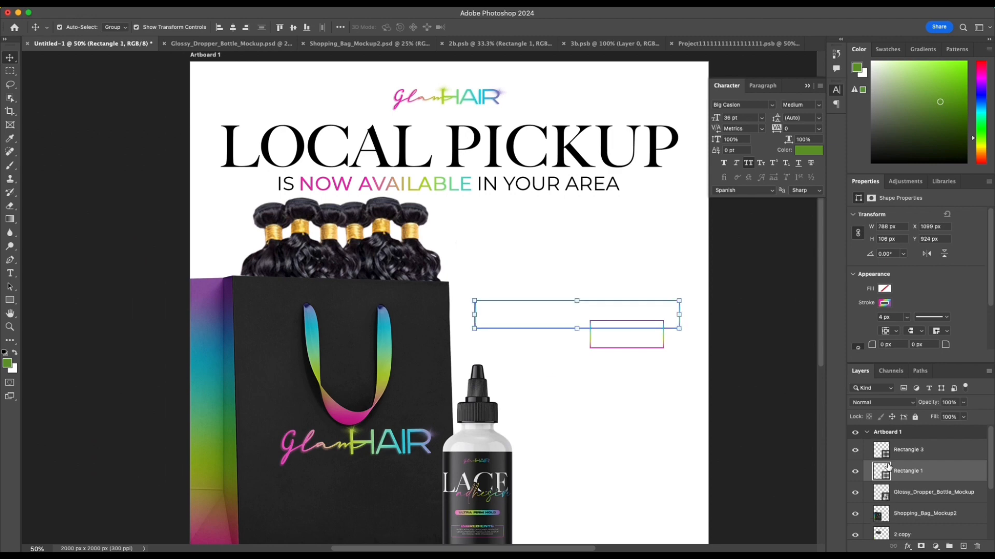
Step: Give the smaller rectangle a green fill without a stroke, and fit it into the outline's right end at about 331 px wide
click(635, 350)
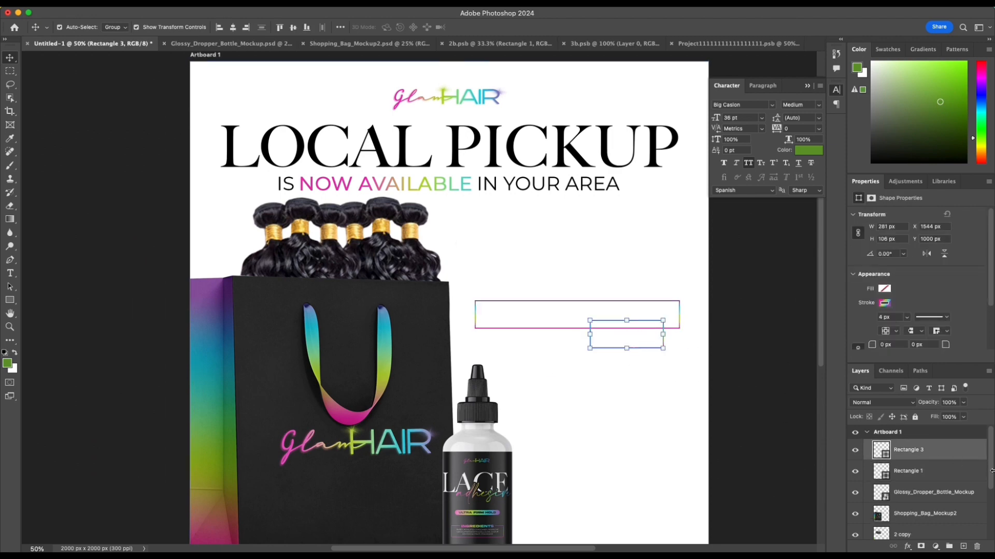
click(889, 302)
click(886, 289)
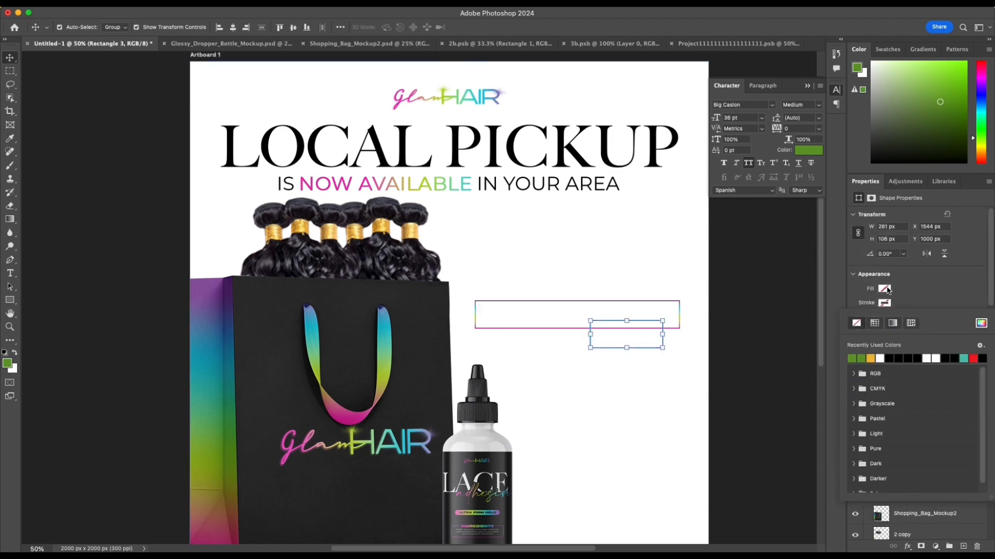
click(861, 343)
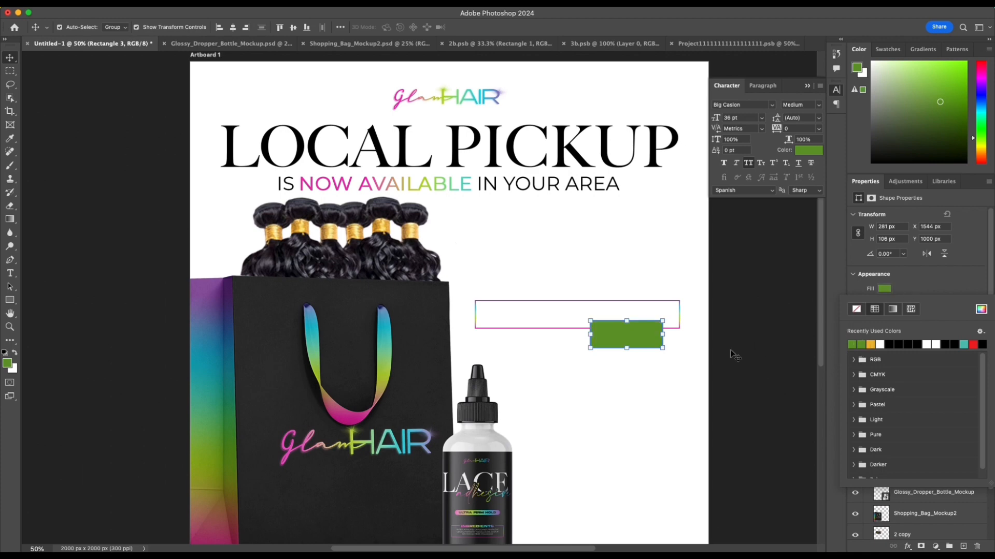
mouse_move(633, 337)
mouse_down()
mouse_move(635, 317)
mouse_move(680, 315)
mouse_move(636, 301)
mouse_move(634, 327)
mouse_up()
click(731, 331)
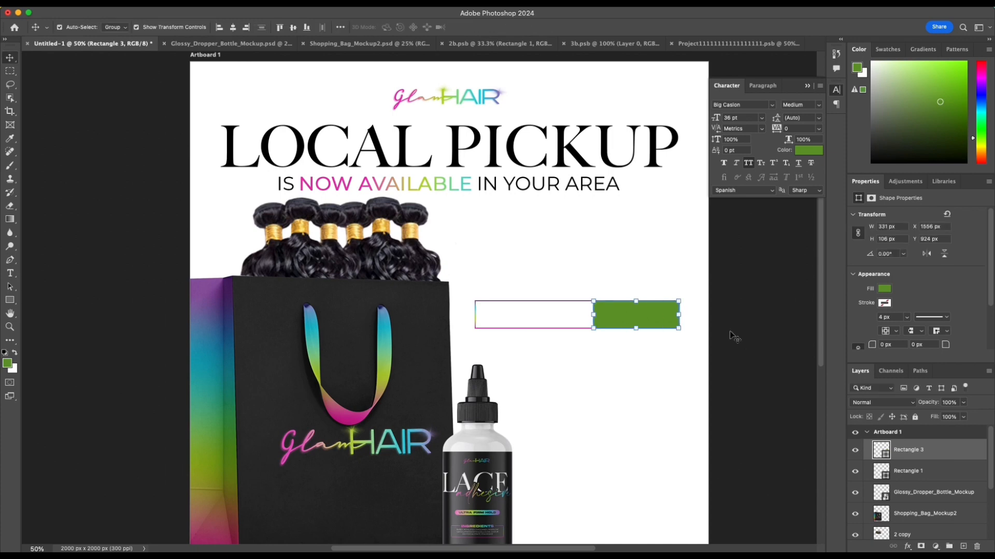
Step: Stretch the gradient outline leftward over the bag's edge to about 914 px wide, and reduce its height to about 104 px
click(476, 318)
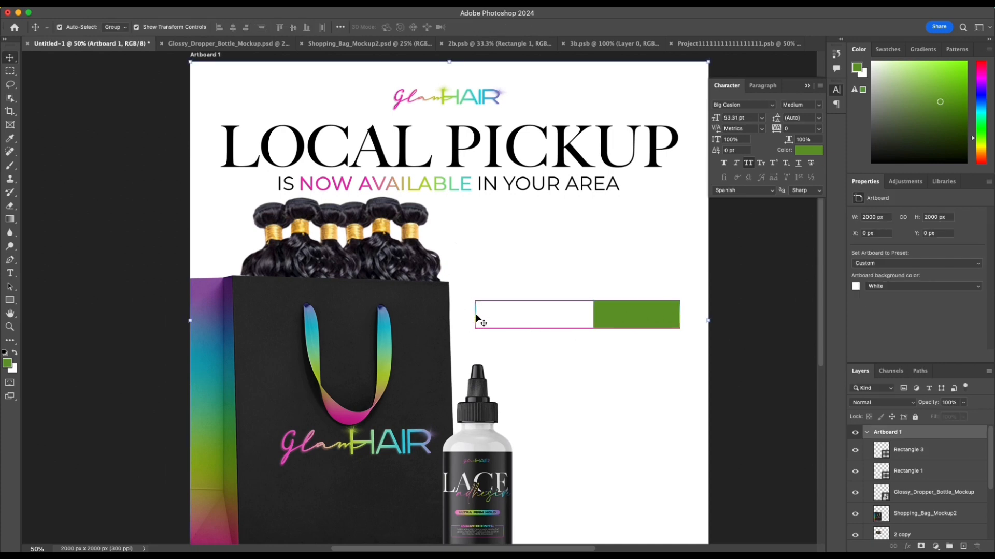
click(476, 318)
drag(475, 314, 441, 315)
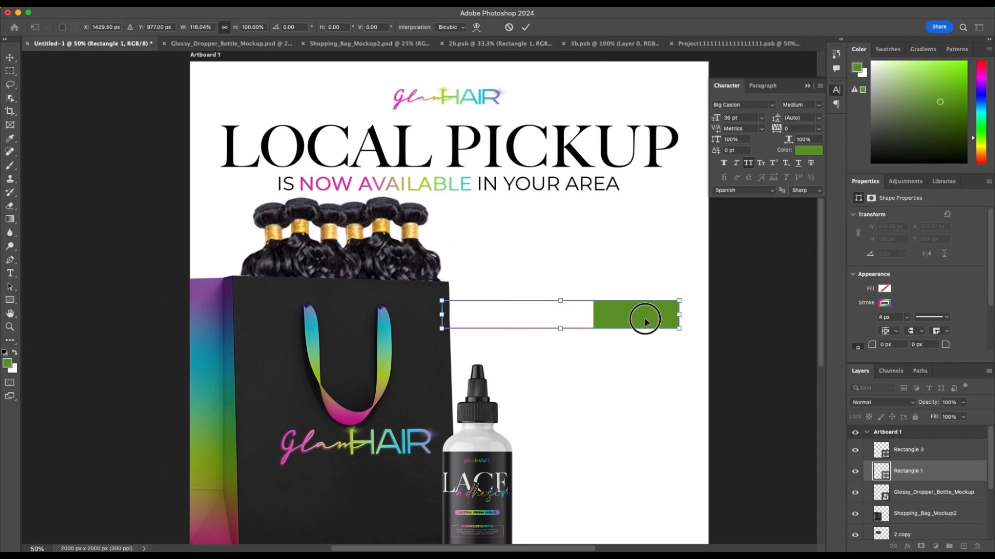
drag(560, 329, 559, 328)
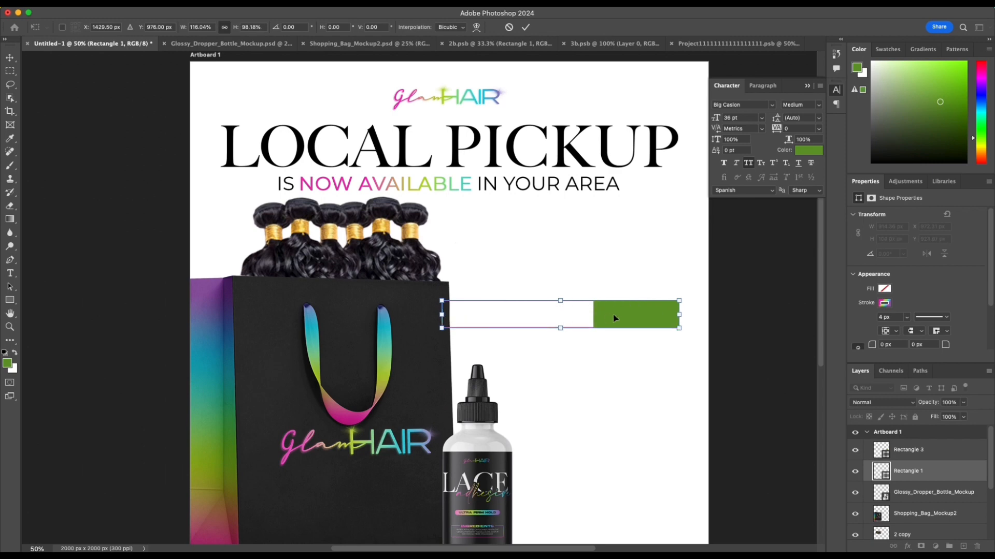
drag(661, 278, 688, 280)
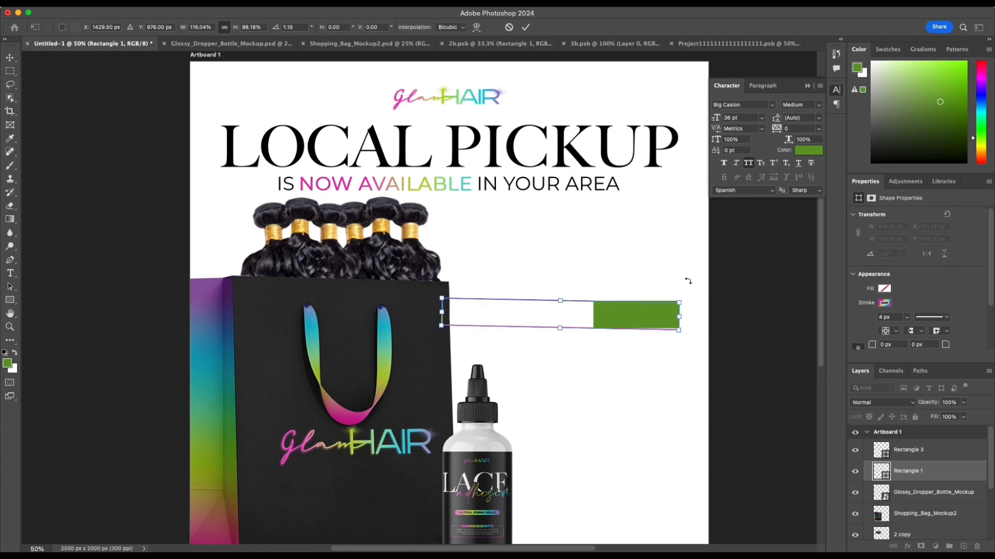
key(super+z)
key(Return)
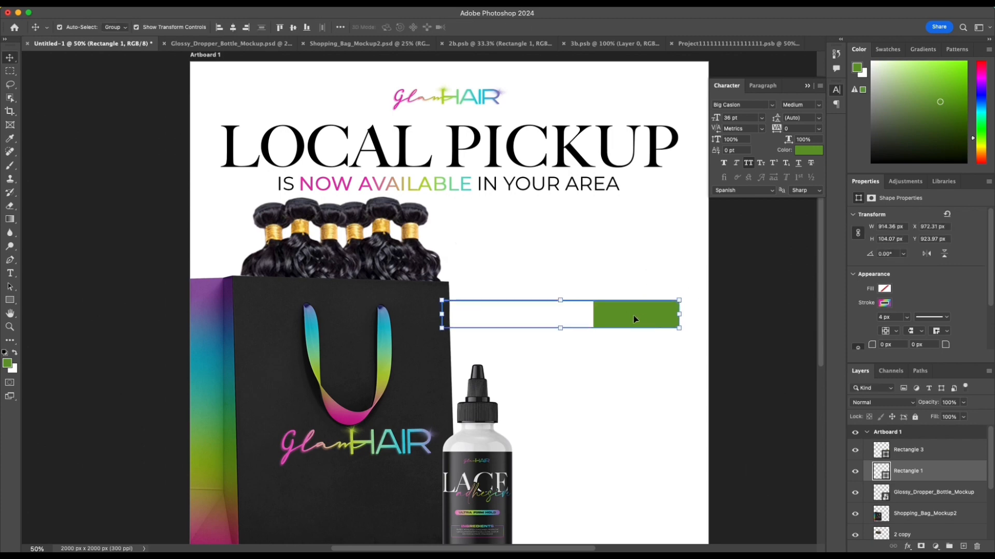
Step: Align the green block with the outline's right end and scale its height to 98.11% to match the outline
click(607, 320)
mouse_move(608, 319)
mouse_down()
mouse_move(640, 313)
mouse_move(604, 315)
mouse_up()
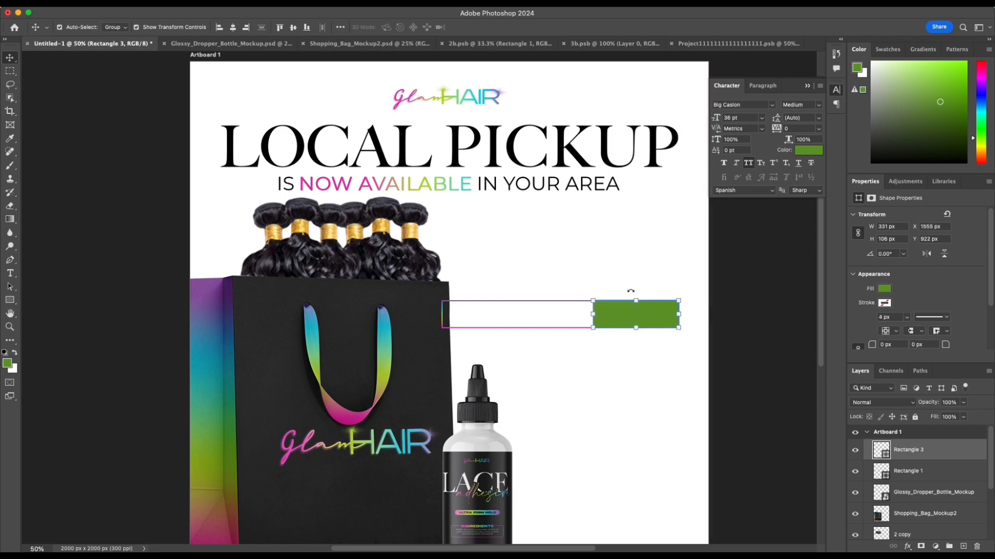
scroll(630, 291, left, 1)
drag(638, 237, 592, 310)
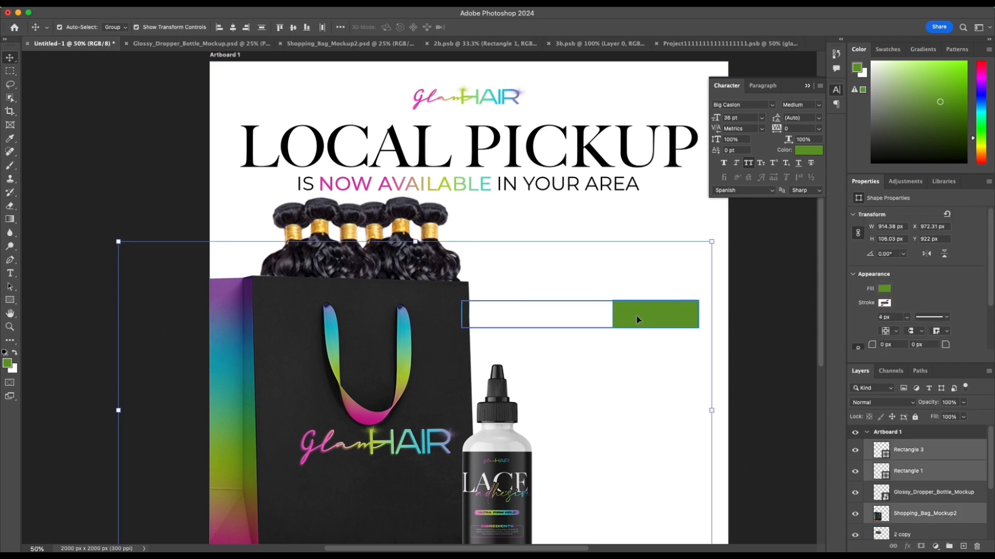
click(753, 315)
key(super+plus)
key(super+plus)
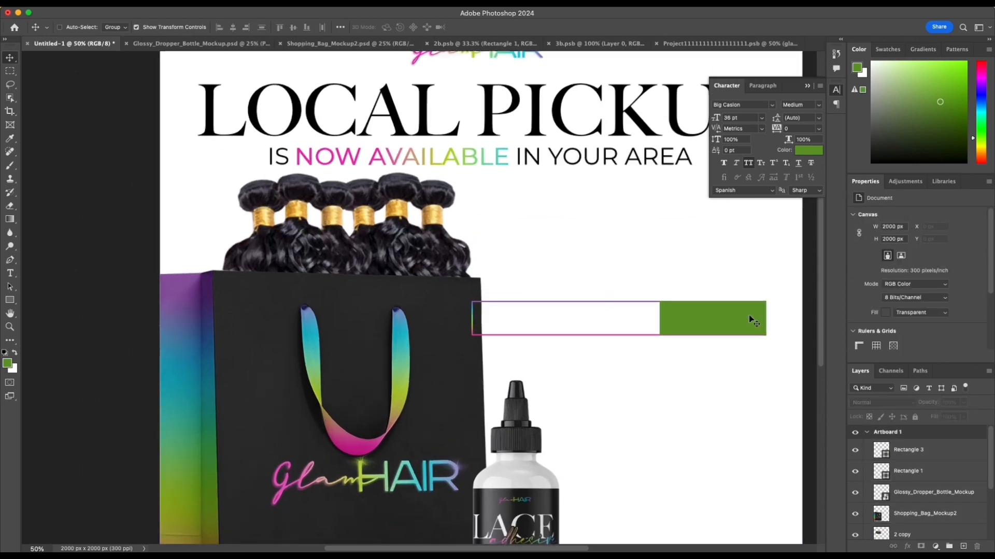
scroll(722, 319, right, 8)
scroll(725, 323, right, 4)
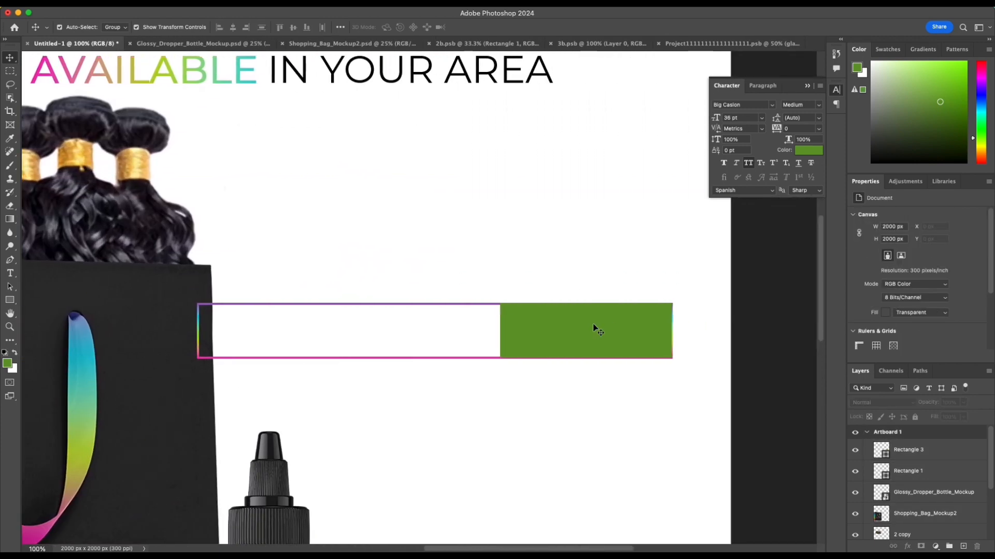
drag(596, 329, 601, 325)
drag(587, 358, 587, 353)
key(Return)
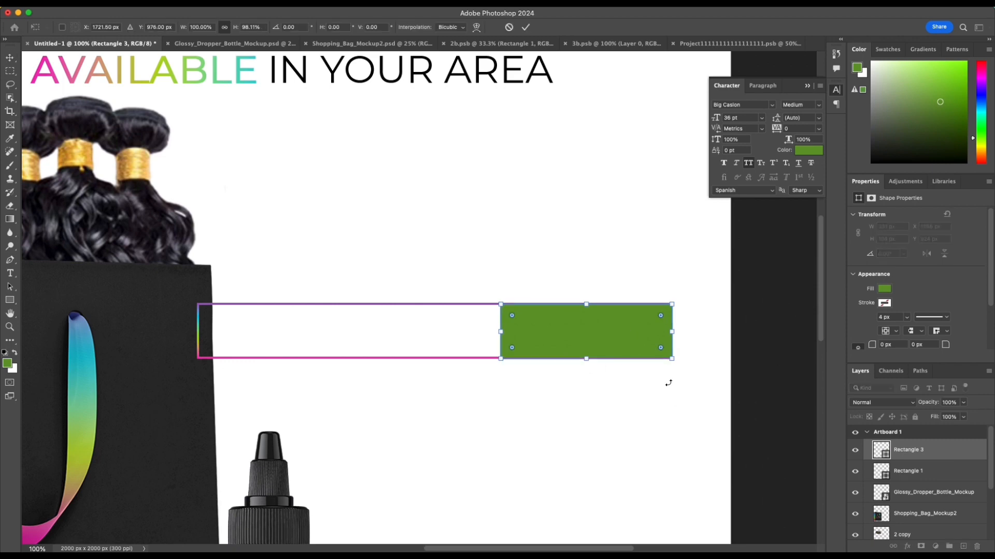
Step: Commit the green block's resizing and deselect the block
click(672, 384)
click(660, 322)
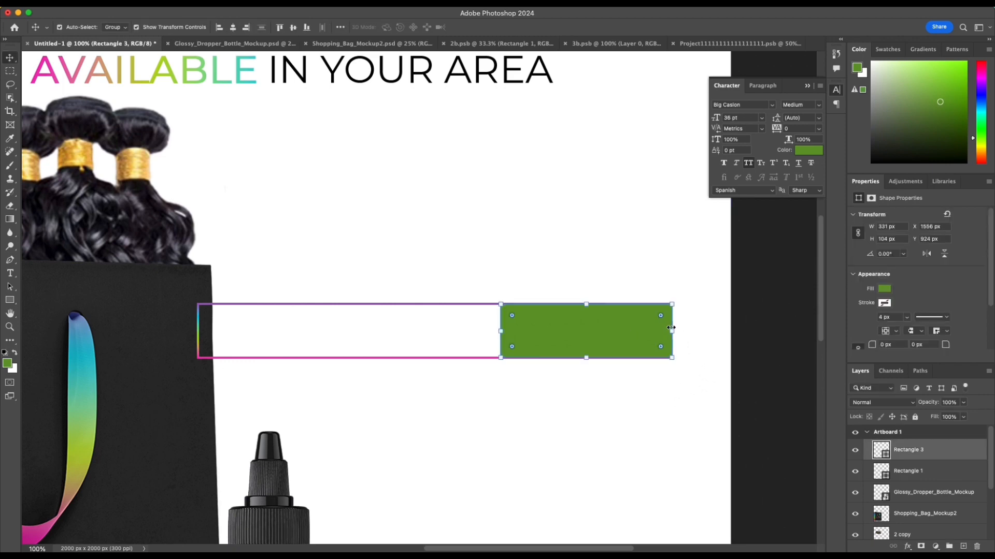
drag(670, 331, 670, 331)
key(Return)
click(555, 291)
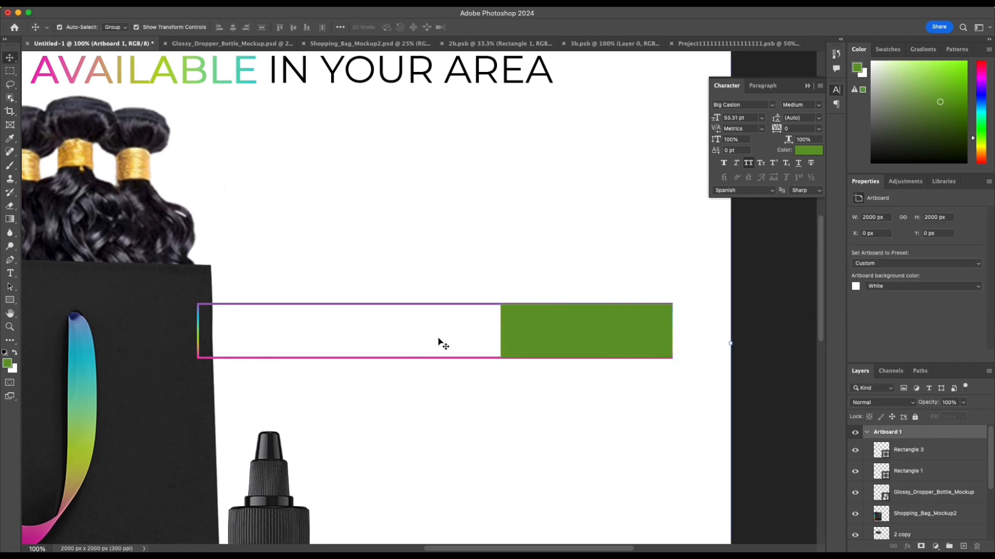
click(568, 337)
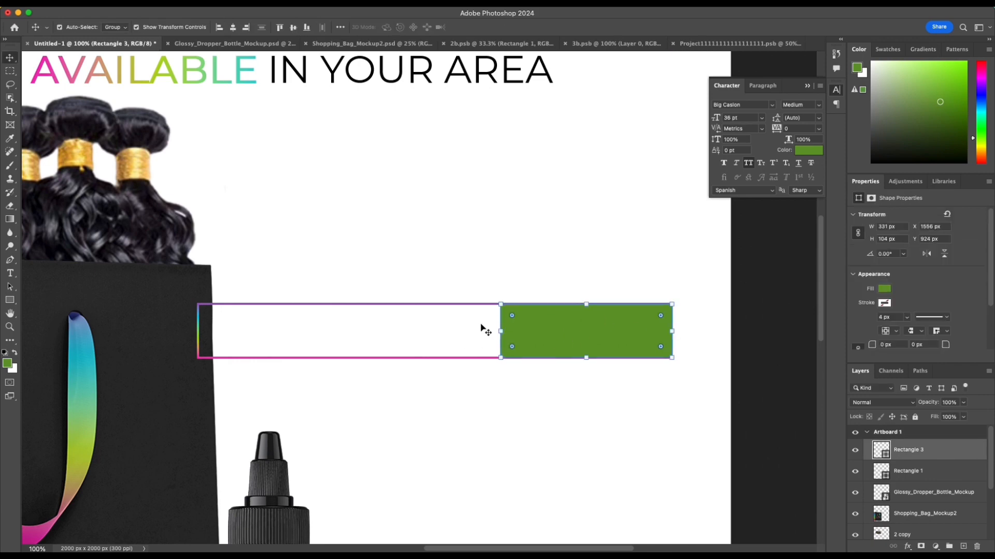
click(472, 361)
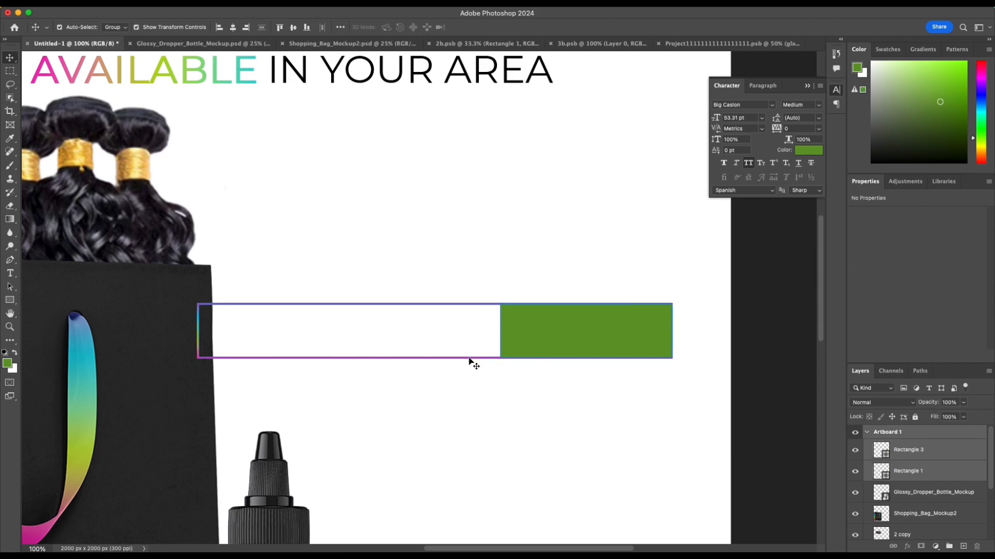
drag(532, 344, 567, 328)
key(ctrl+z)
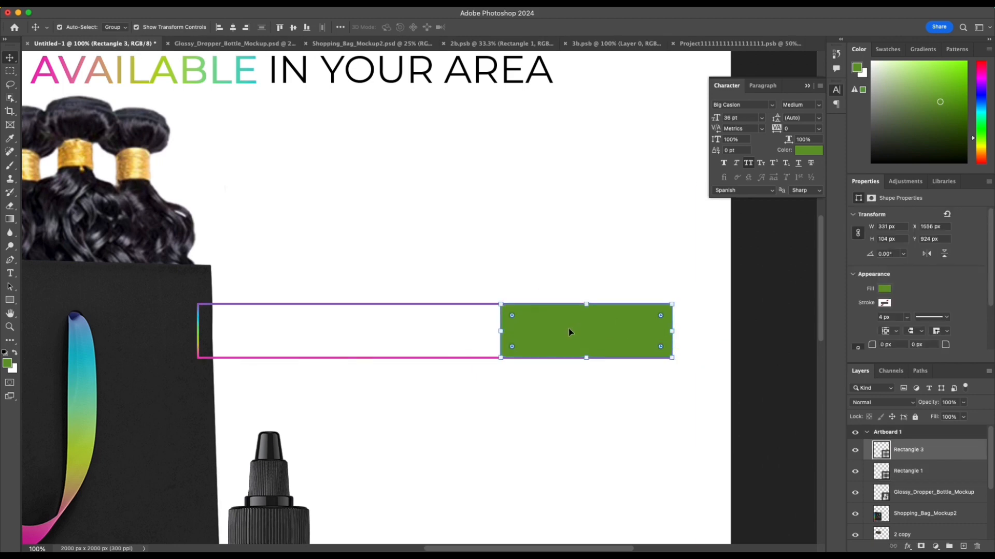
Step: Move the gradient outline and green block together clear of the bag, to about X 1050 px and Y 817 px
shift+click(481, 308)
drag(578, 337, 618, 281)
key(ctrl+minus)
key(ctrl+minus)
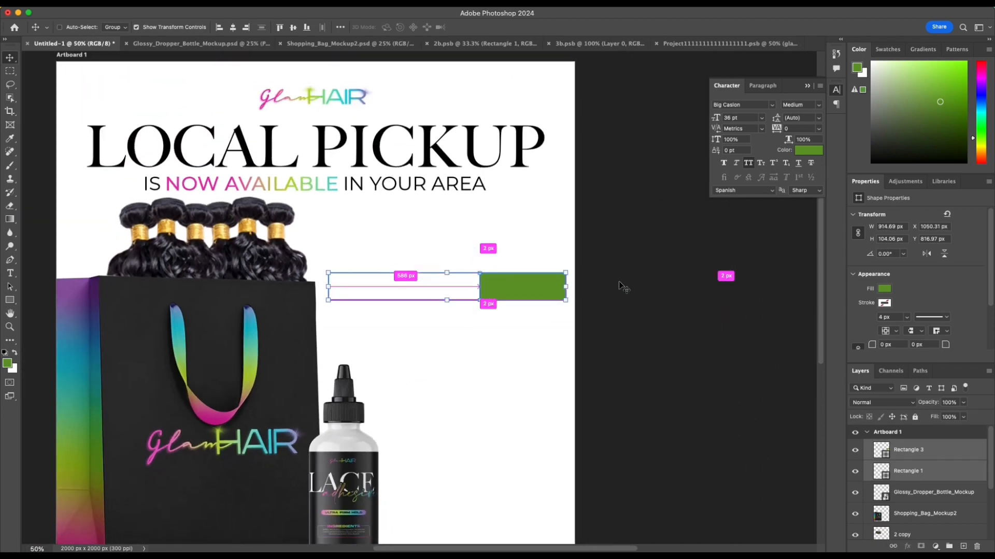
click(621, 279)
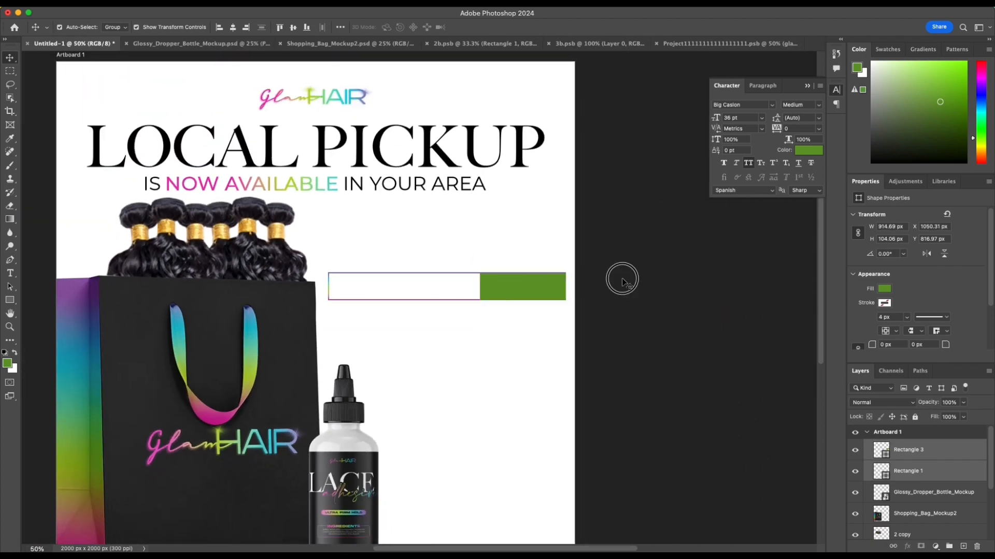
Step: Narrow the green block from its inner side to about 232 px wide, keeping its outer end aligned with the outline
click(532, 293)
drag(481, 288, 524, 288)
click(509, 27)
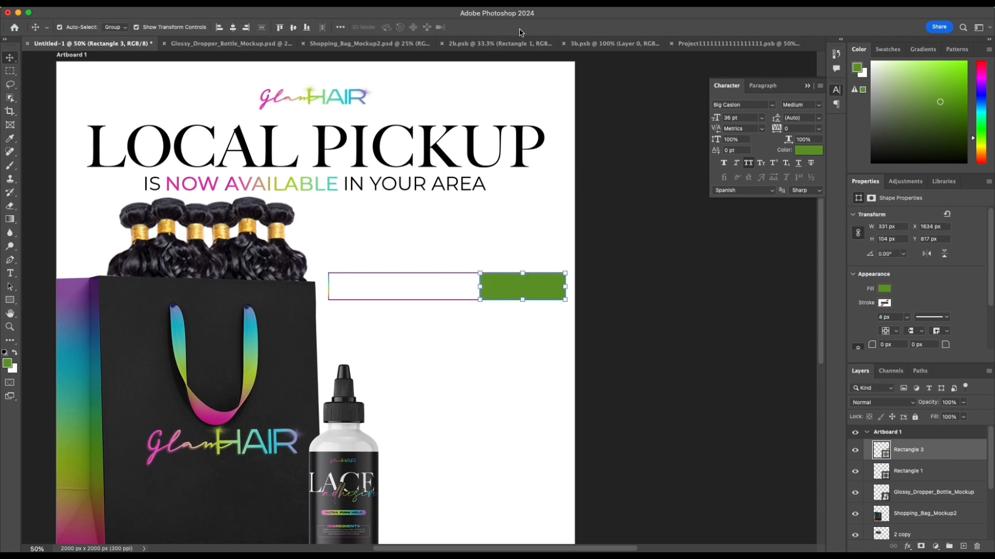
drag(481, 288, 507, 289)
key(Return)
click(422, 281)
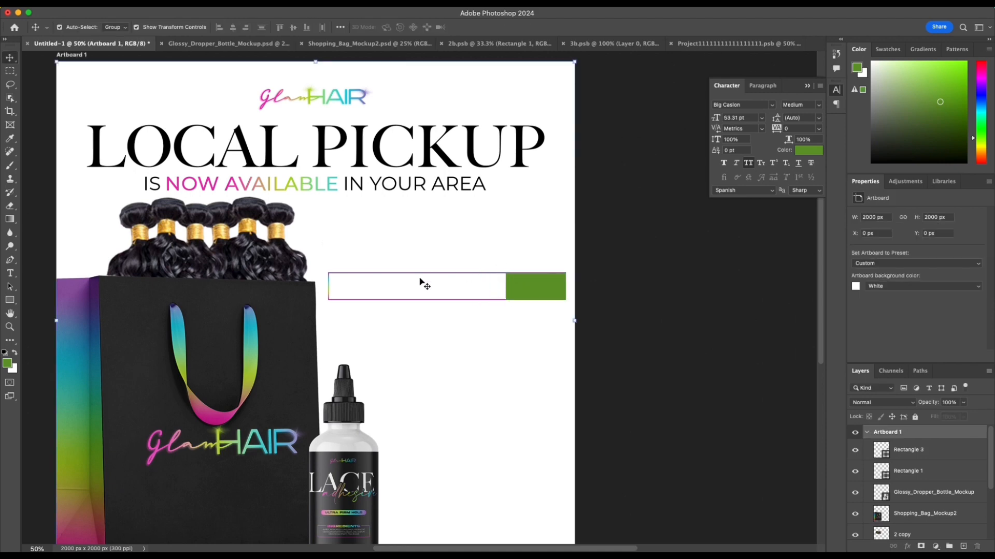
scroll(382, 288, left, 3)
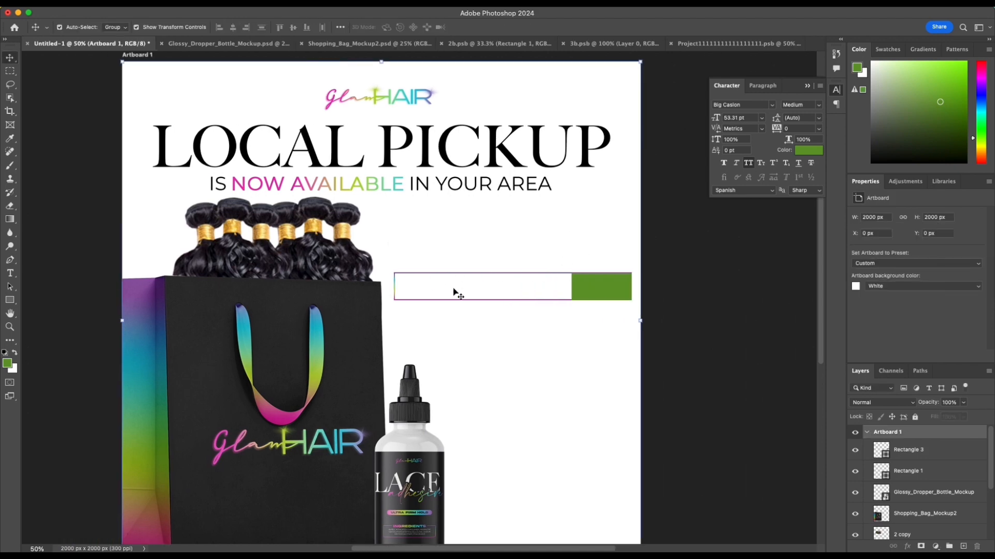
key(t)
click(412, 288)
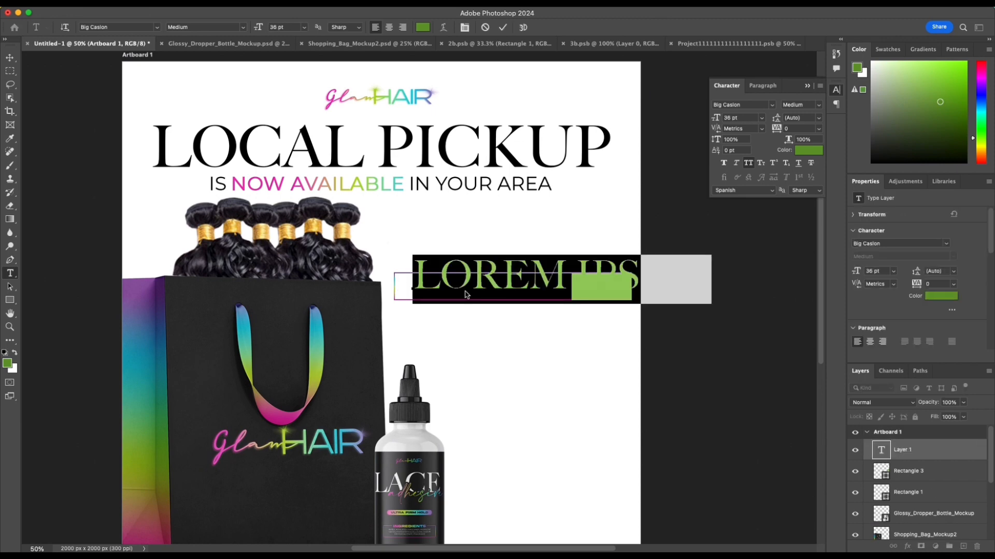
text(WWW.GL)
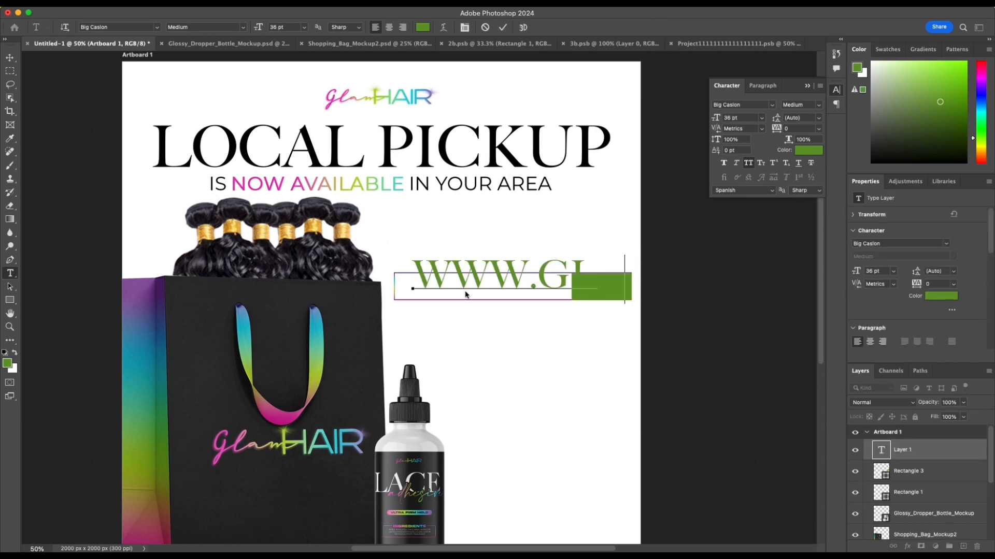
text(AMHAIR.CO)
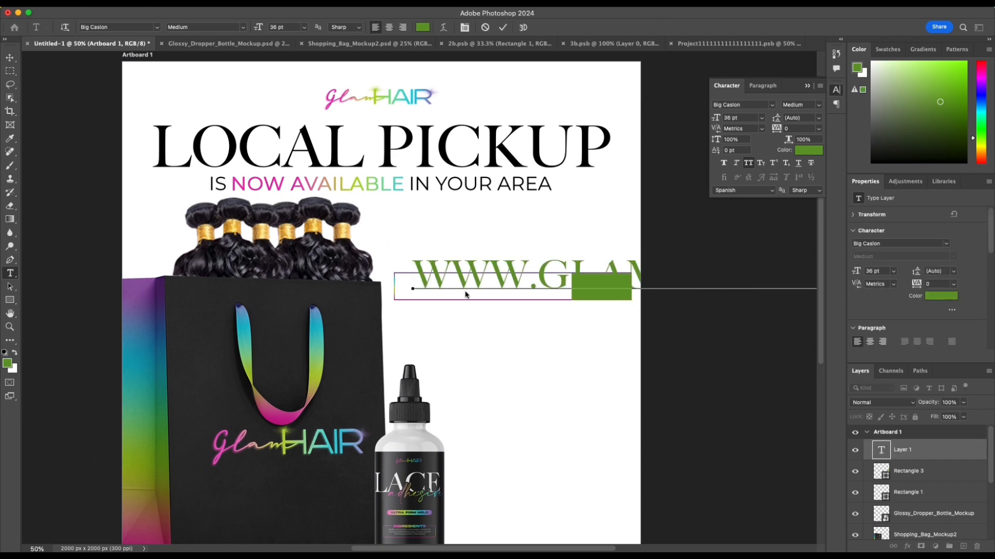
click(424, 228)
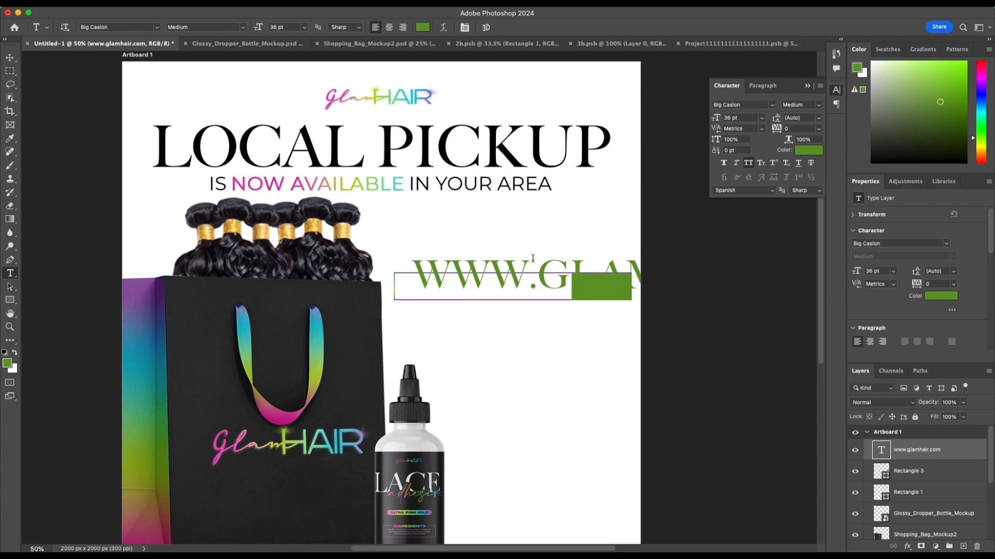
Step: Set the web address to 12 pt and position it inside the bar's white area
click(280, 28)
text(12)
key(Return)
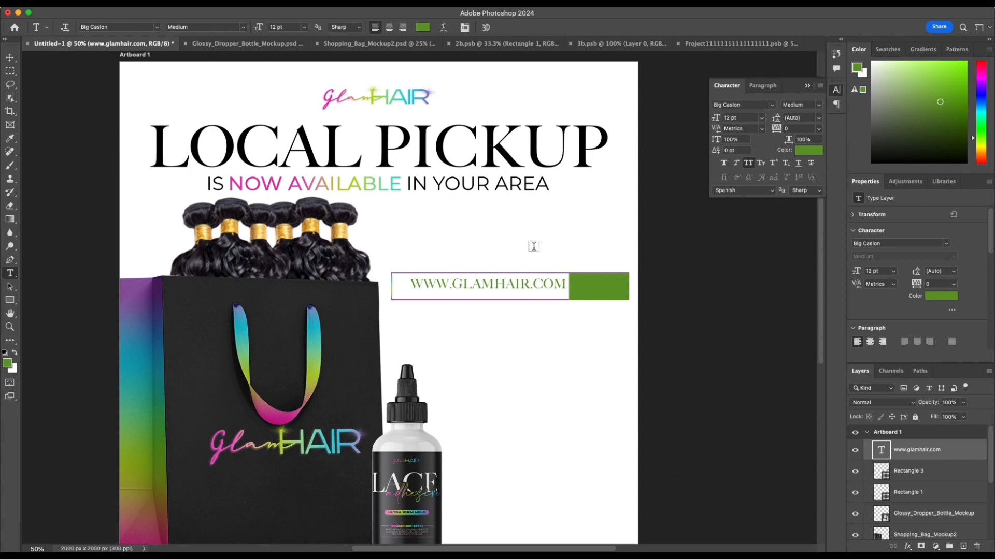
key(v)
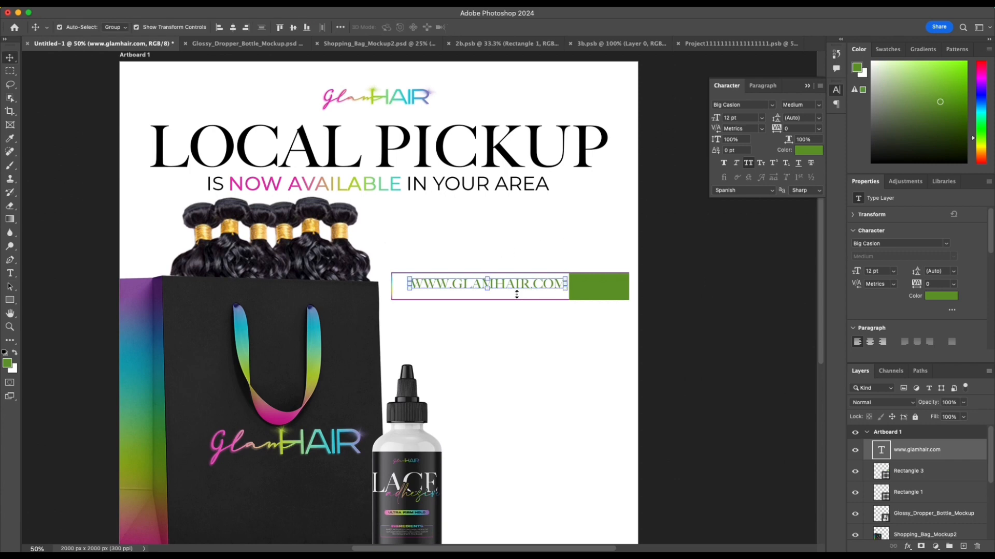
drag(517, 286, 506, 290)
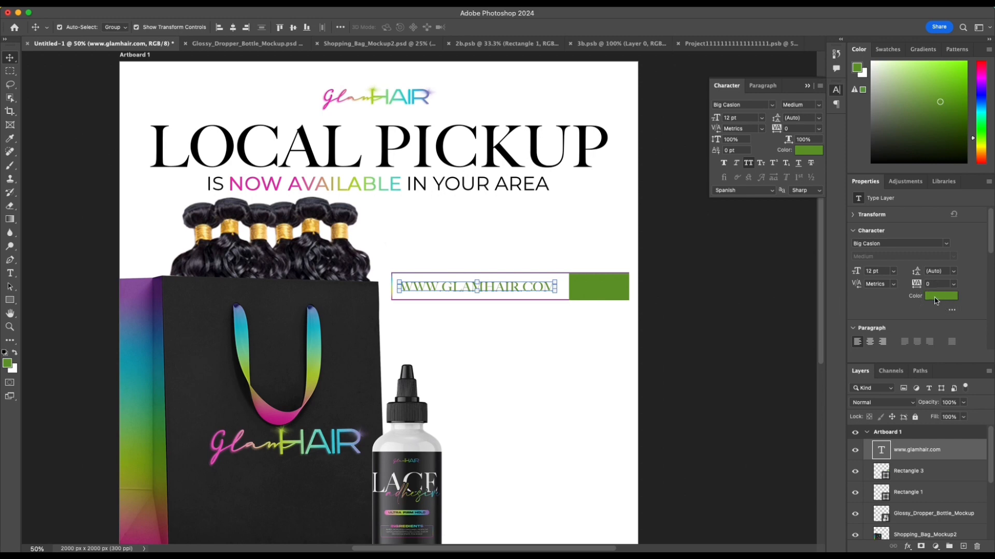
Step: Change the web address text color to black
click(936, 298)
click(587, 318)
click(751, 179)
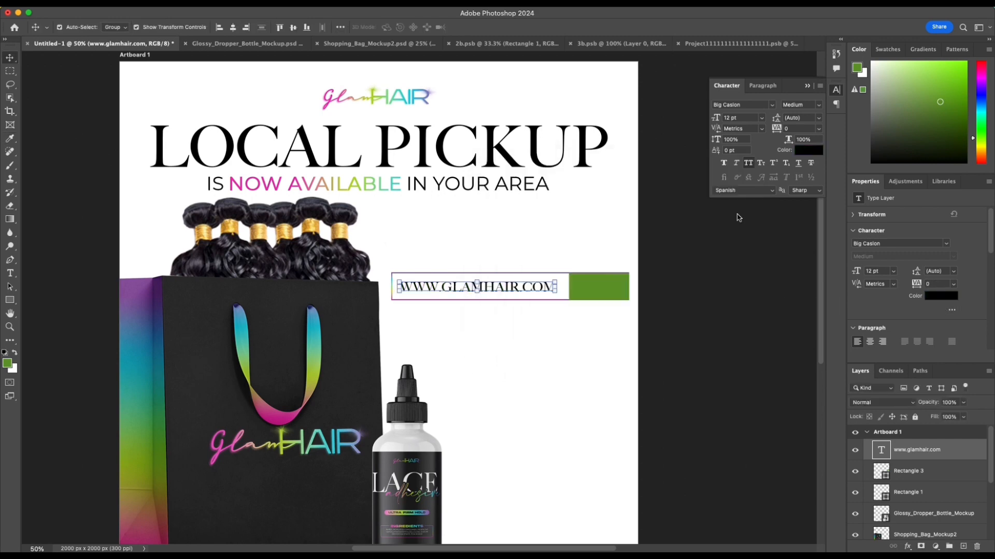
Step: Change the green block's fill to black and deselect it
click(610, 286)
click(885, 289)
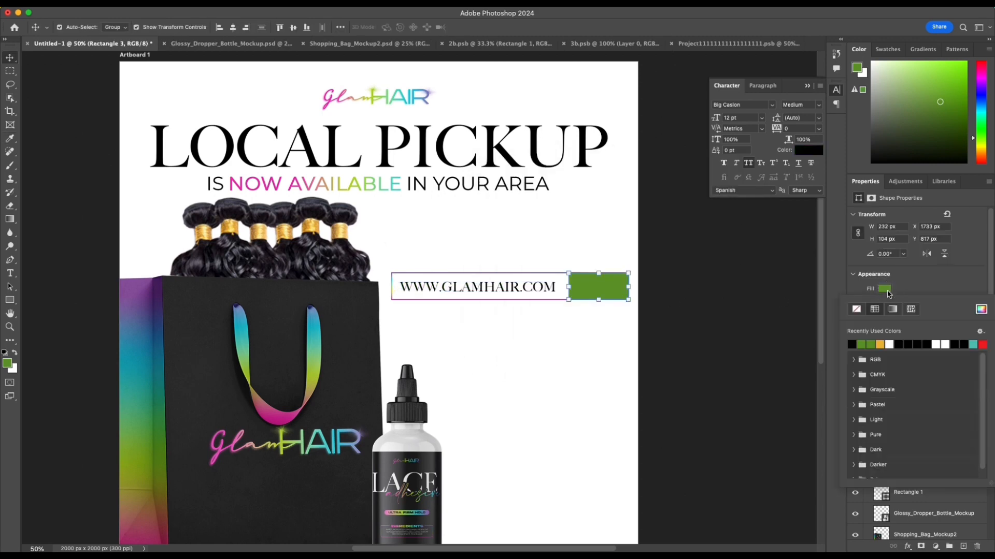
click(852, 344)
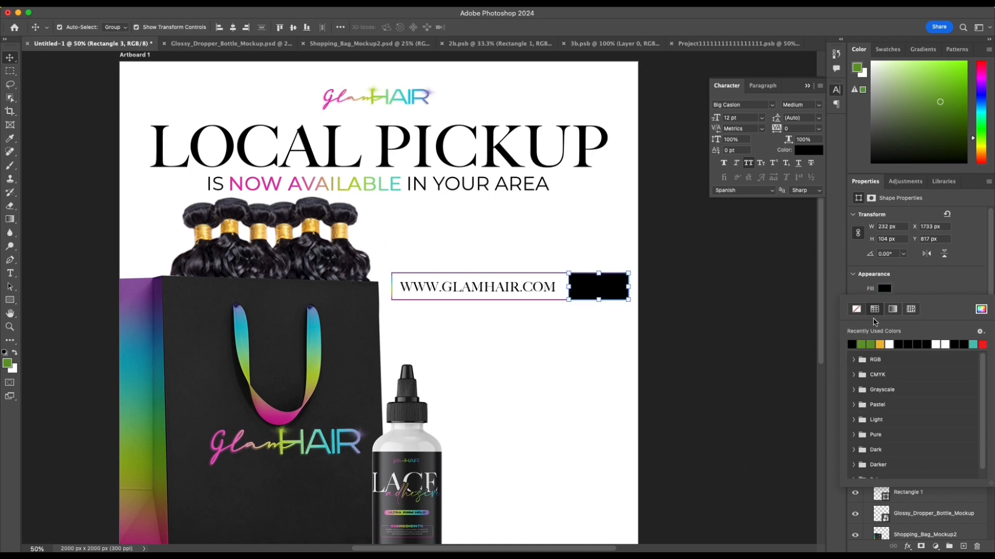
click(943, 286)
click(710, 299)
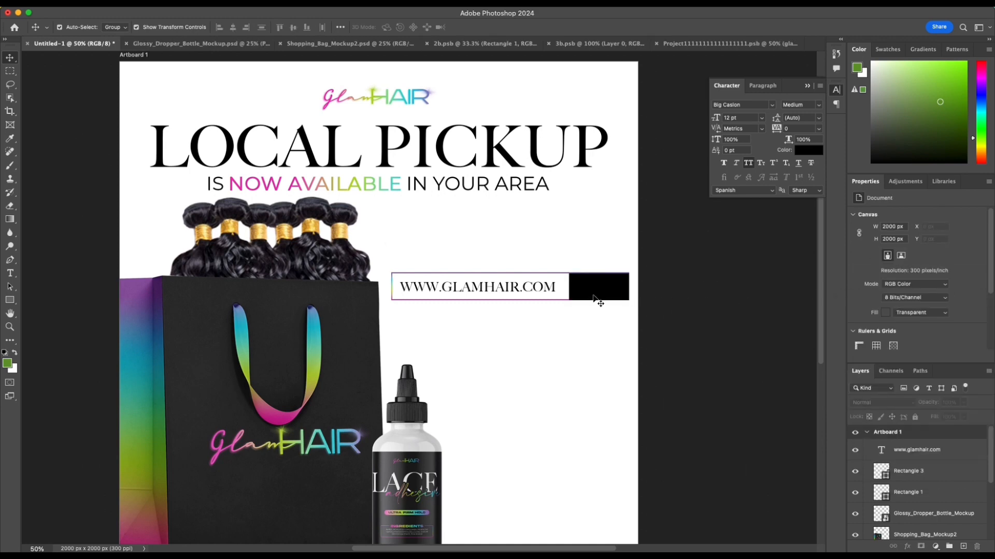
Step: Duplicate the web address text just below the bar and replace the copy's wording with "go"
click(516, 290)
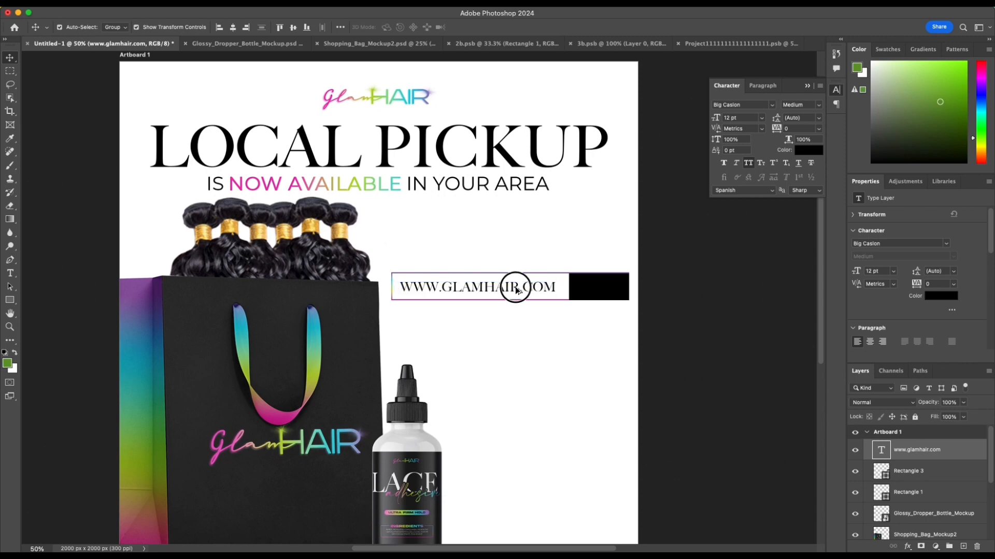
drag(515, 290, 526, 320)
double_click(526, 318)
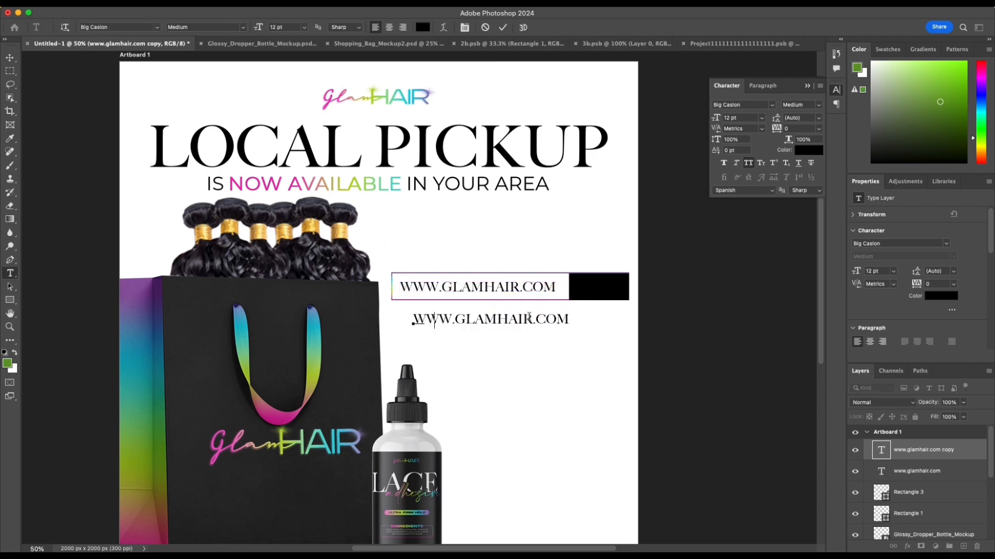
text(go)
click(503, 27)
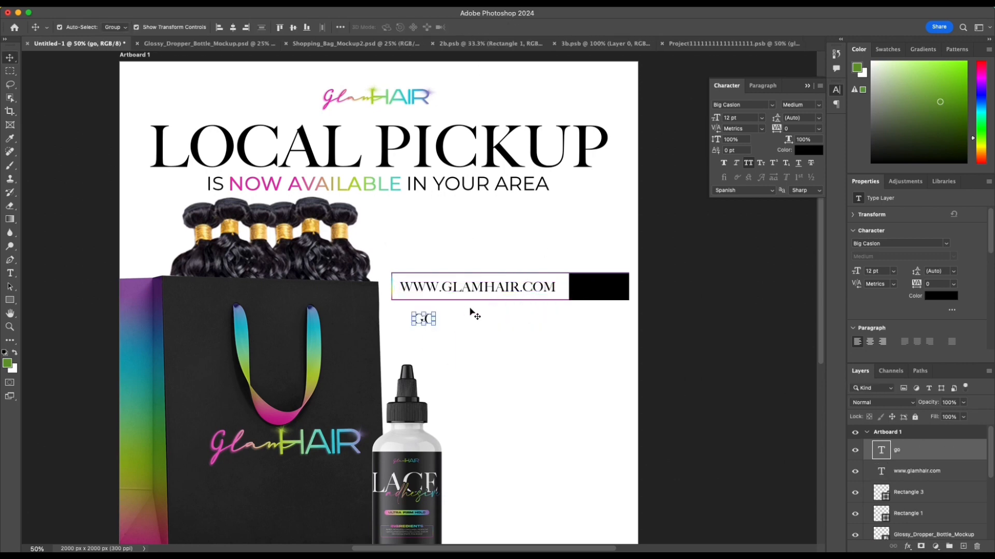
Step: Apply the rainbow linear Gradient Overlay to the GO text at 100% opacity, -1° angle and 92% scale
click(942, 298)
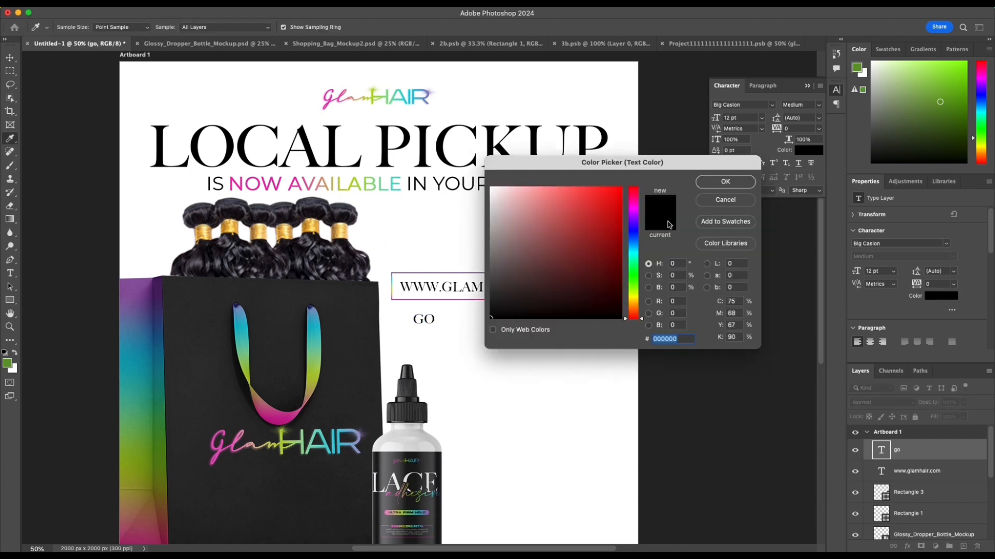
click(725, 199)
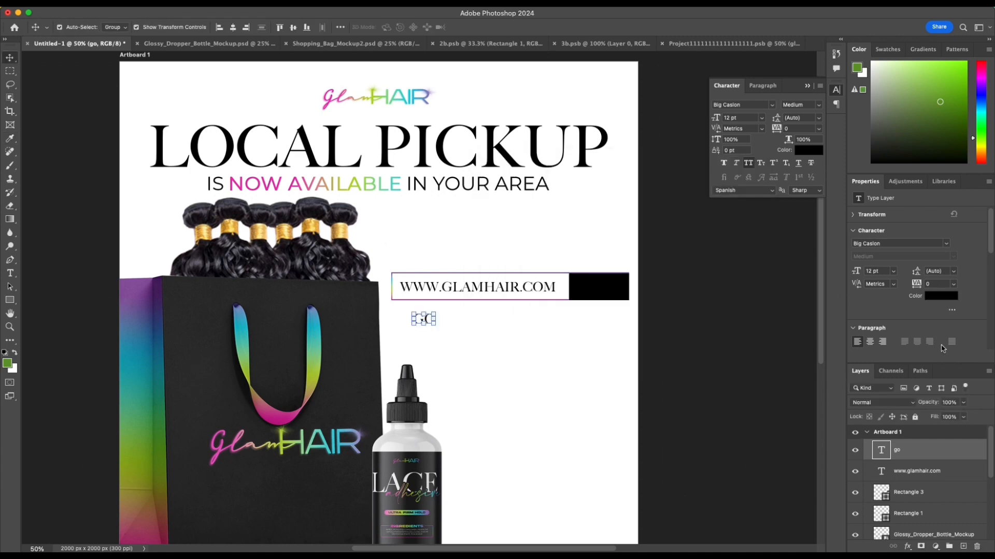
double_click(961, 461)
click(584, 279)
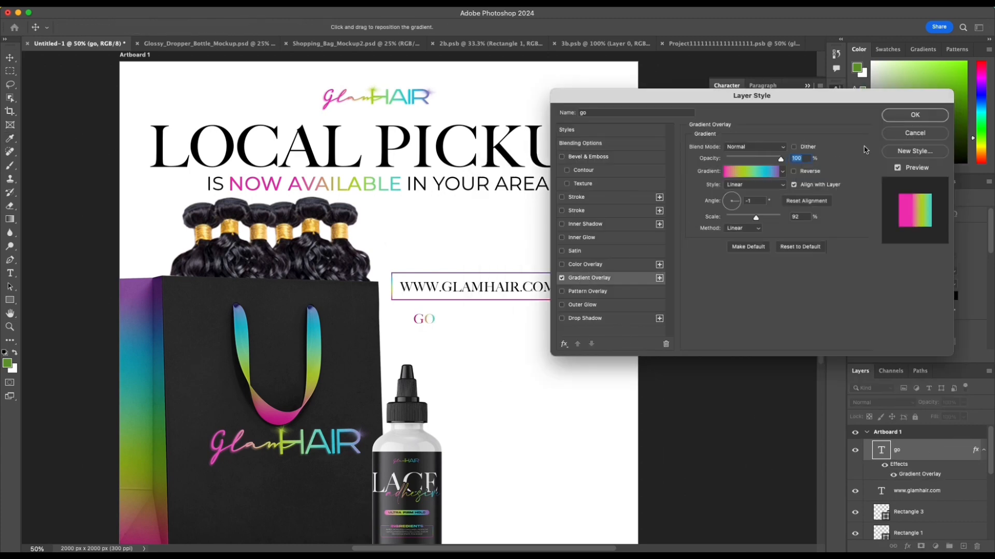
click(915, 115)
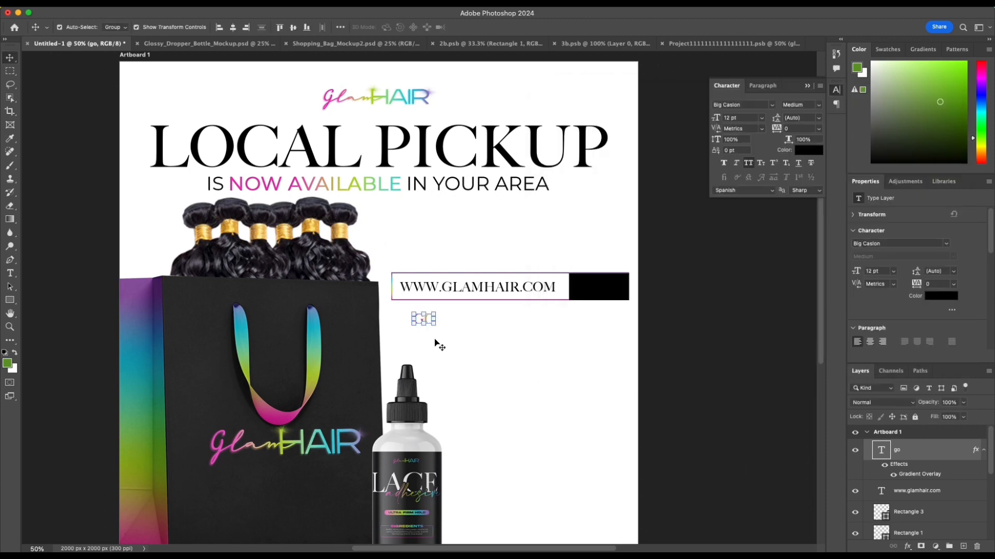
Step: Move the gradient GO text onto the black block and center it there
drag(422, 318, 602, 292)
click(596, 289)
key(Return)
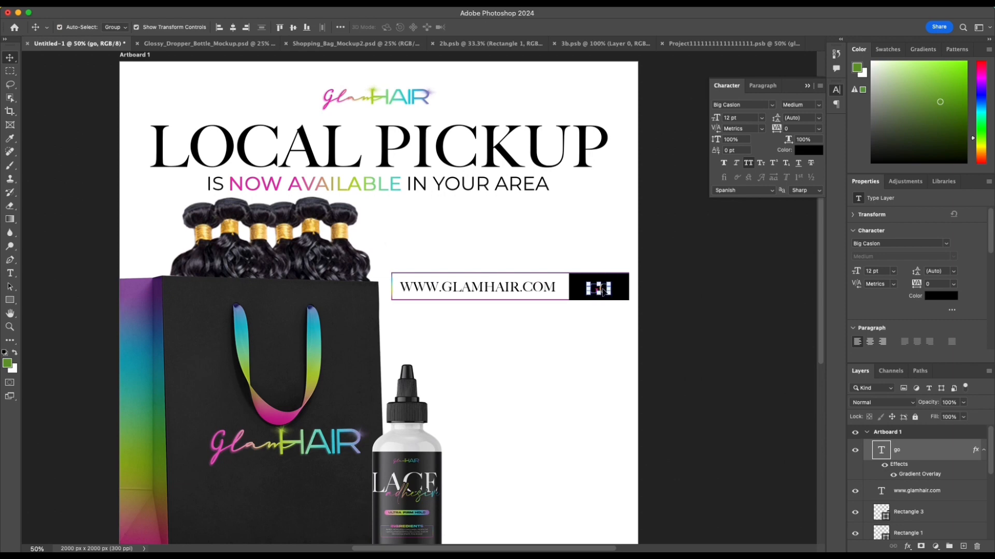
click(668, 300)
click(606, 291)
click(605, 290)
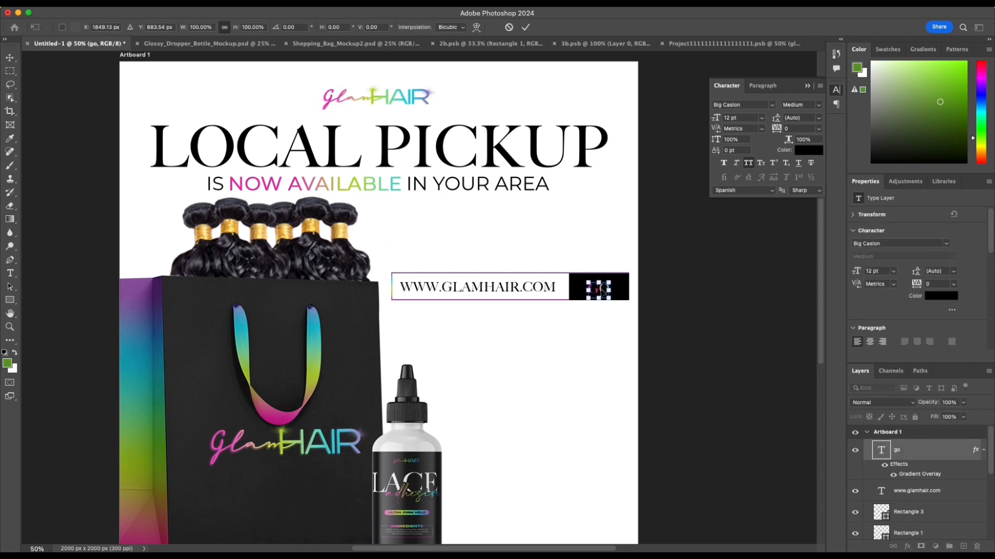
key(Return)
click(600, 290)
click(600, 293)
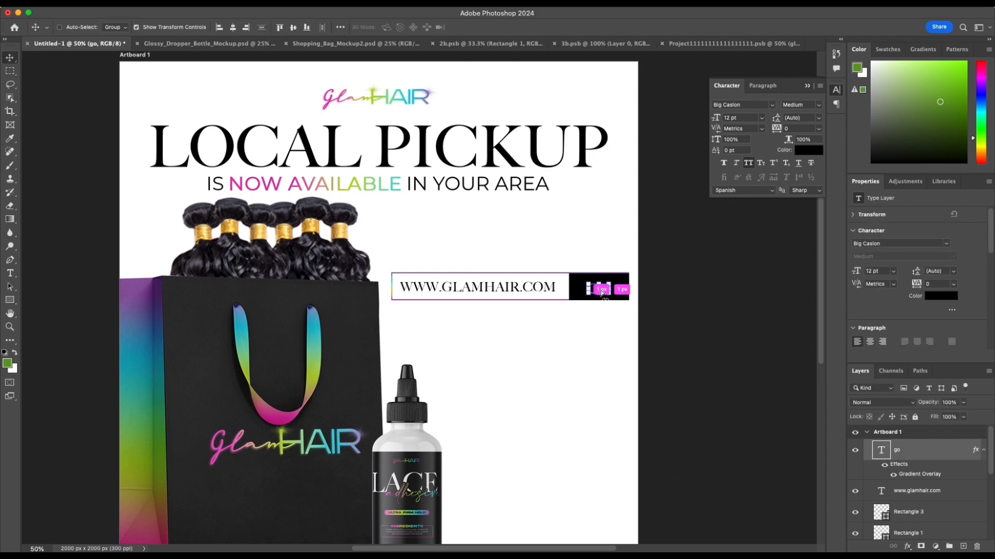
Step: Replace the gradient GO text on the black block with the word "SEARCH"
key(super+equal)
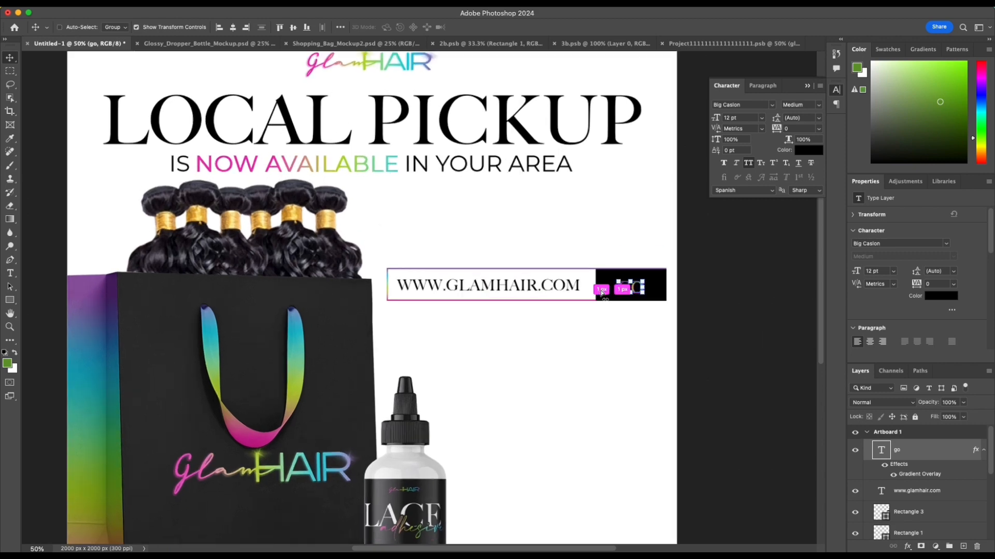
scroll(600, 293, right, 3)
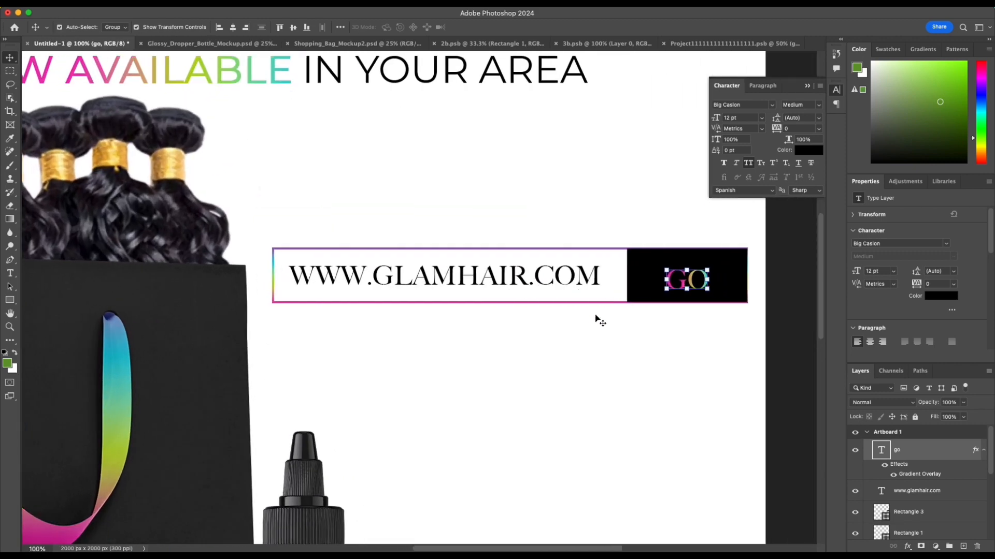
double_click(688, 278)
text(SEARCH)
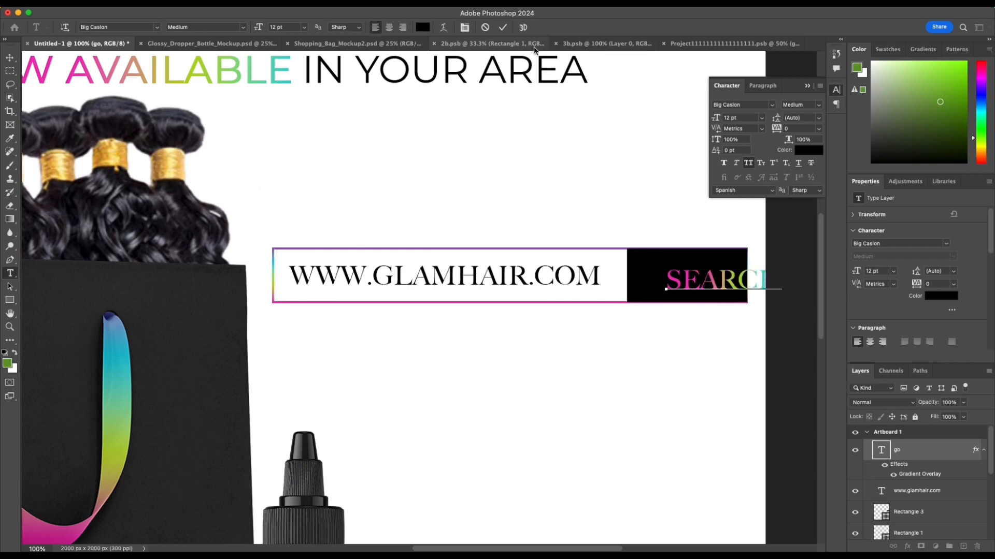
key(super+Return)
Step: Shrink the SEARCH text to about 10.83 pt and center it on the black block
key(v)
mouse_move(694, 284)
mouse_down()
mouse_move(638, 267)
mouse_move(687, 275)
mouse_up()
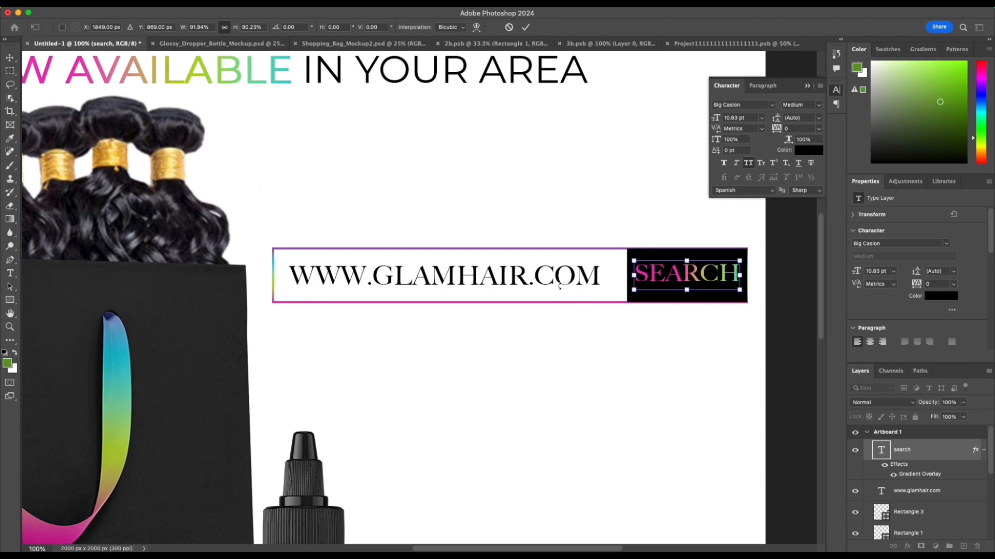
key(Return)
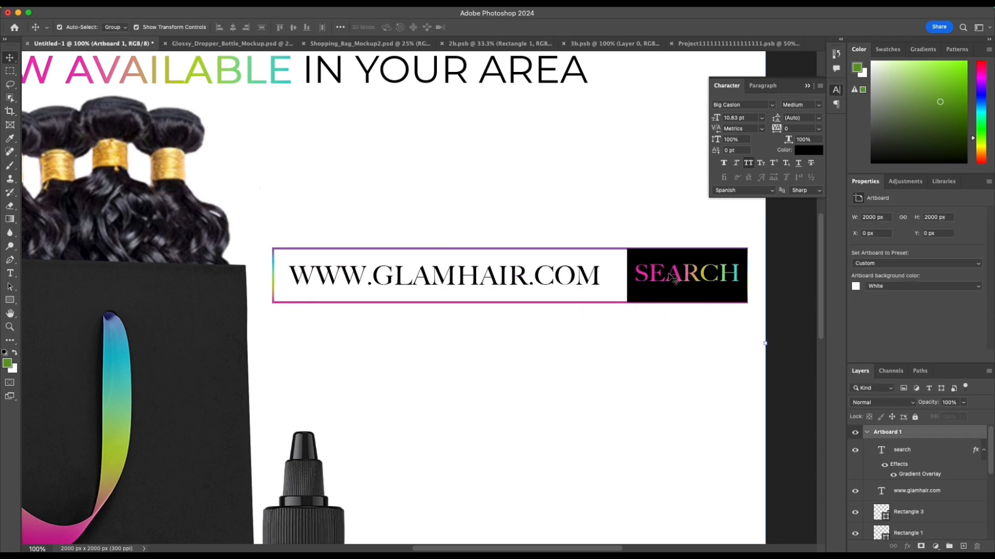
click(637, 297)
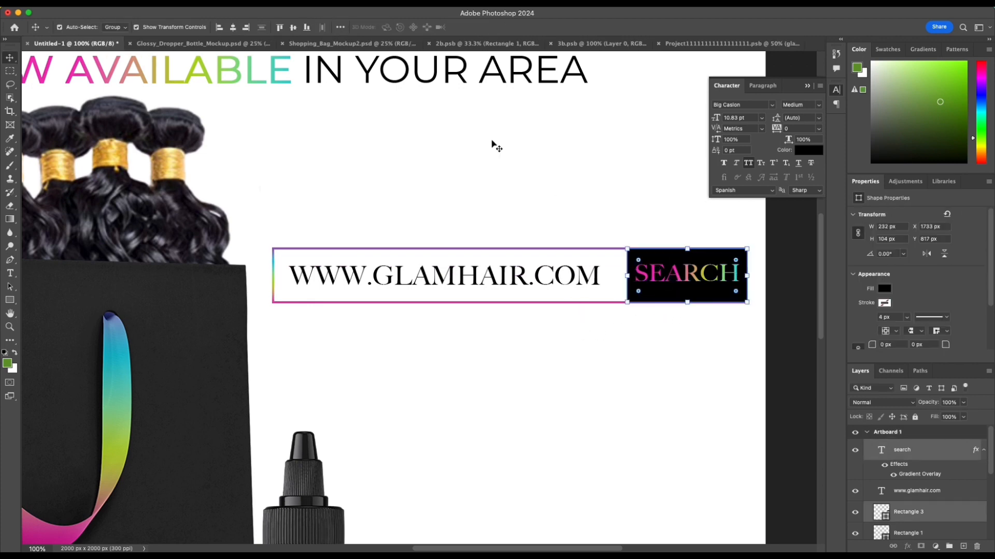
click(539, 374)
Step: Place the scribbled oval image Untitled design (44).png from the Downloads folder onto the artboard
scroll(540, 374, right, 2)
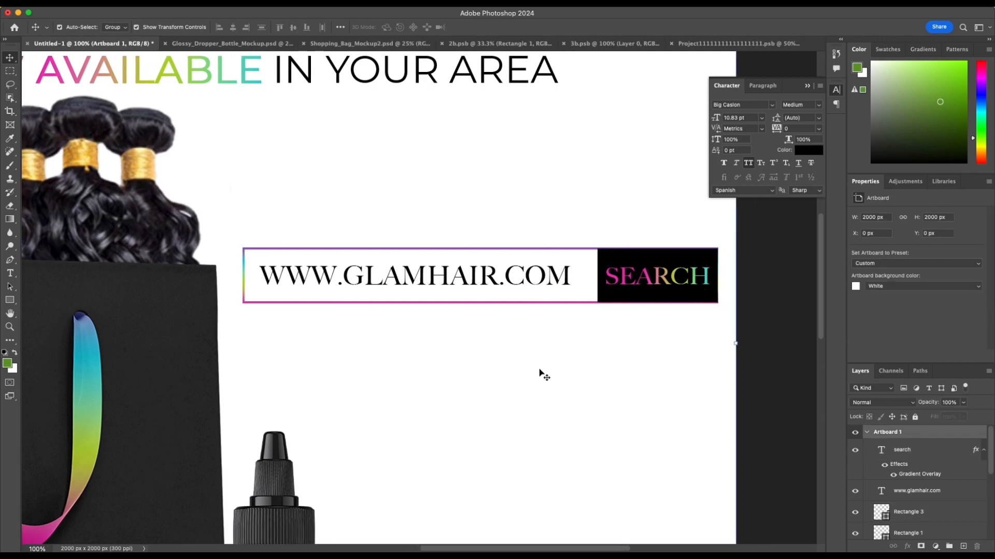
key(super+minus)
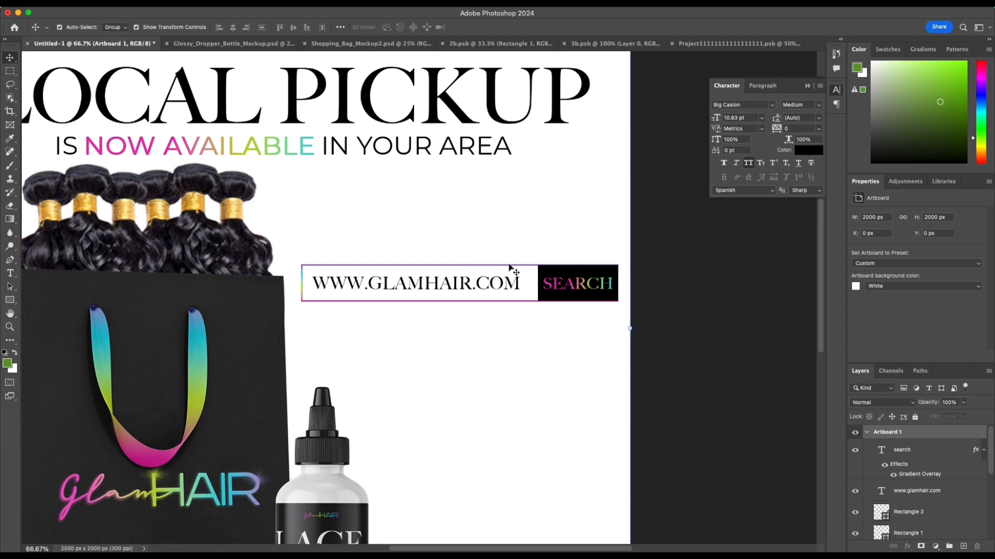
key(super+minus)
scroll(549, 391, left, 3)
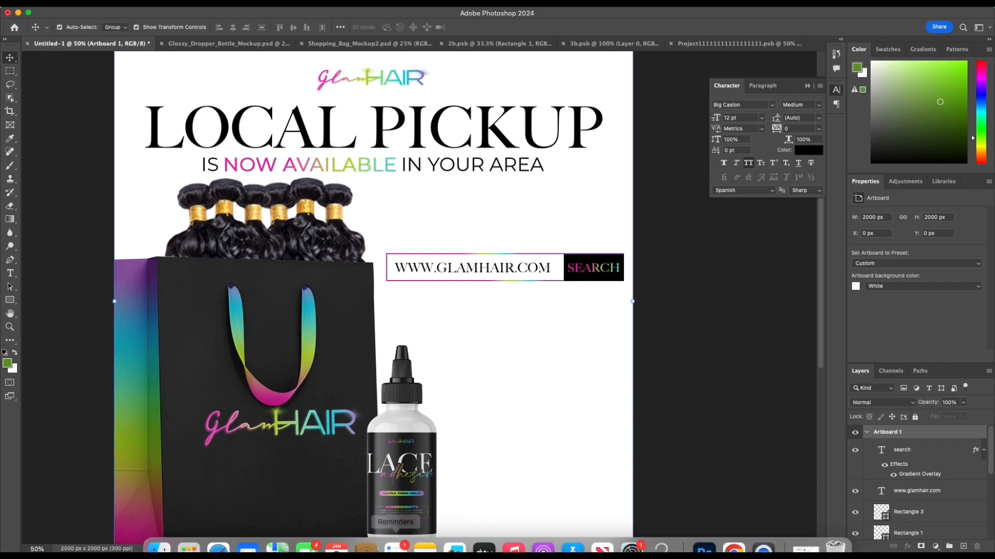
click(158, 541)
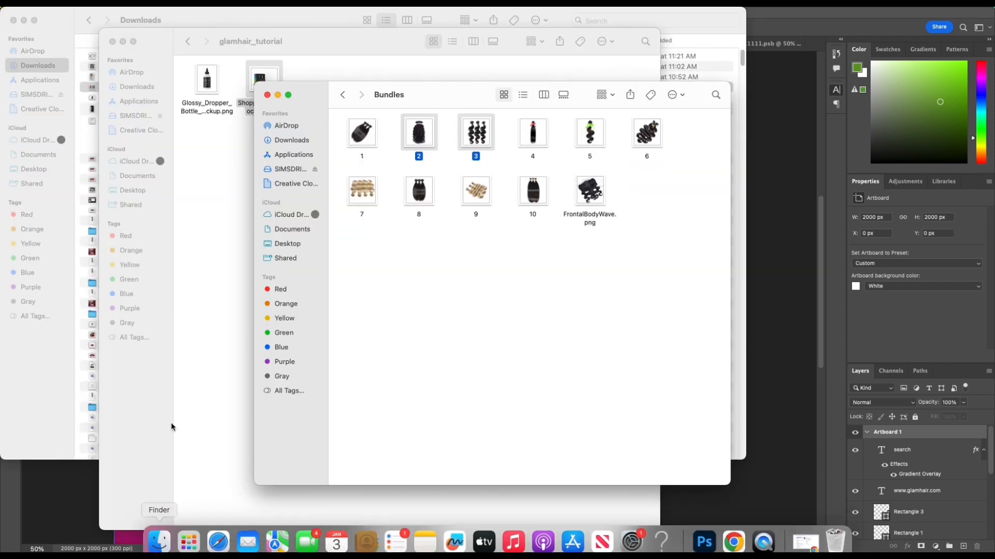
click(288, 141)
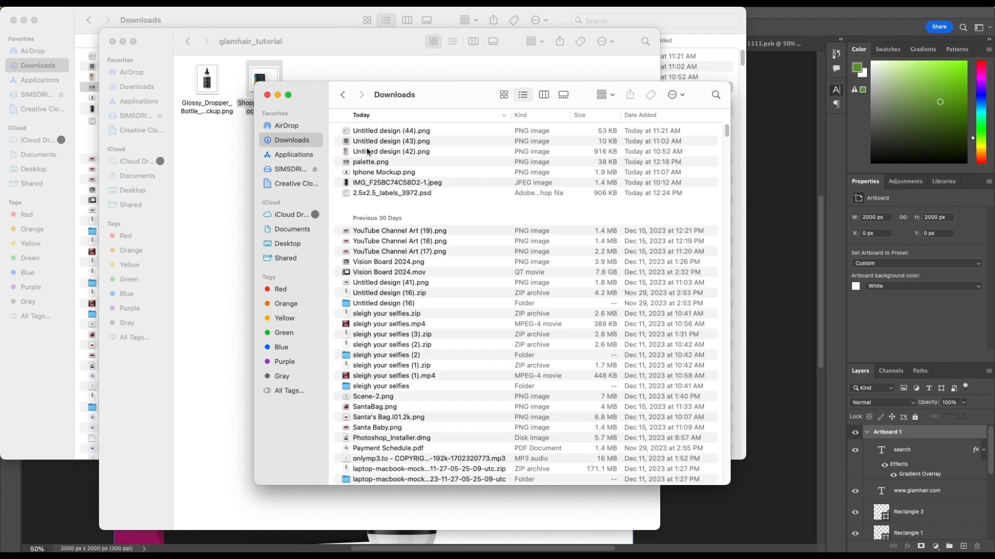
drag(366, 131, 498, 359)
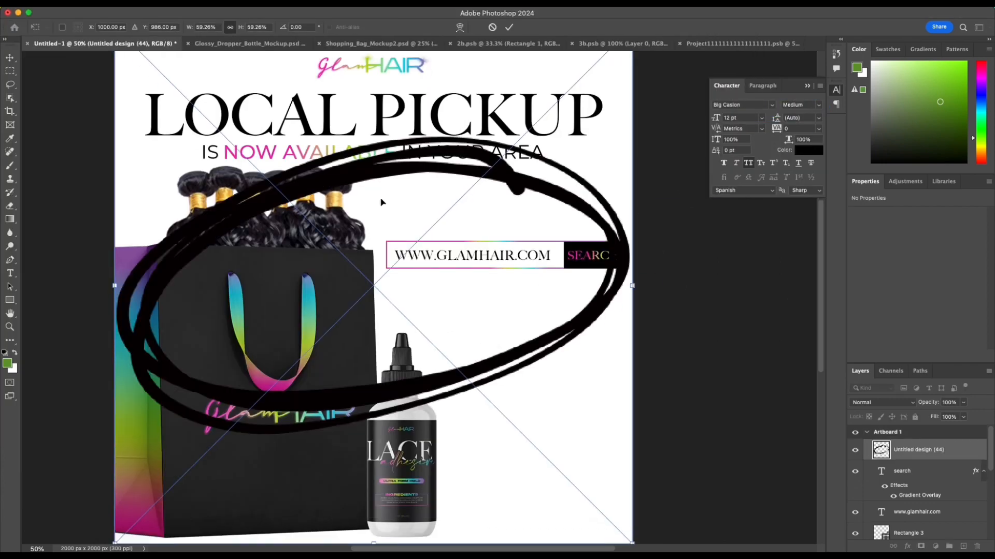
key(Return)
Step: Apply the rainbow linear Gradient Overlay to the scribbled oval at 100% opacity, -1° angle and 92% scale
double_click(966, 450)
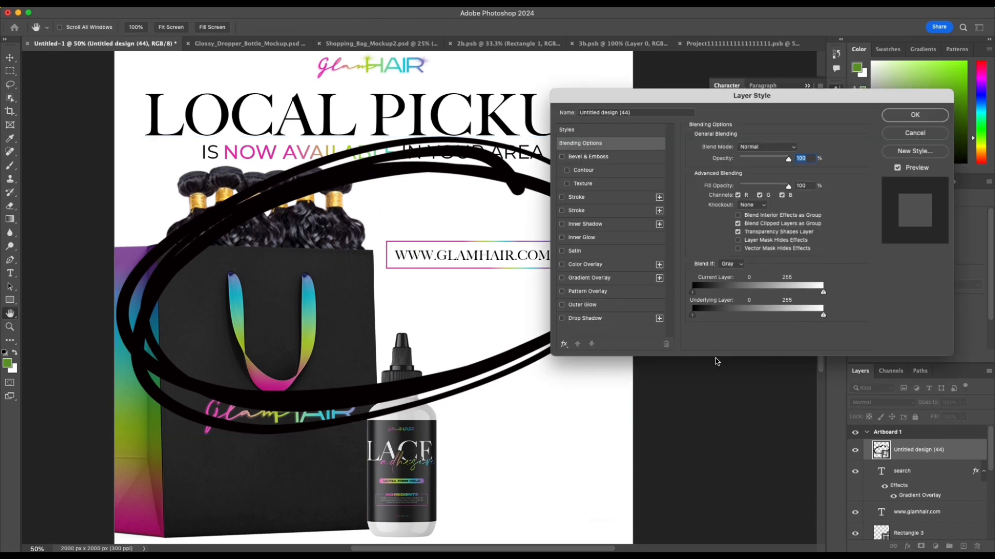
click(589, 278)
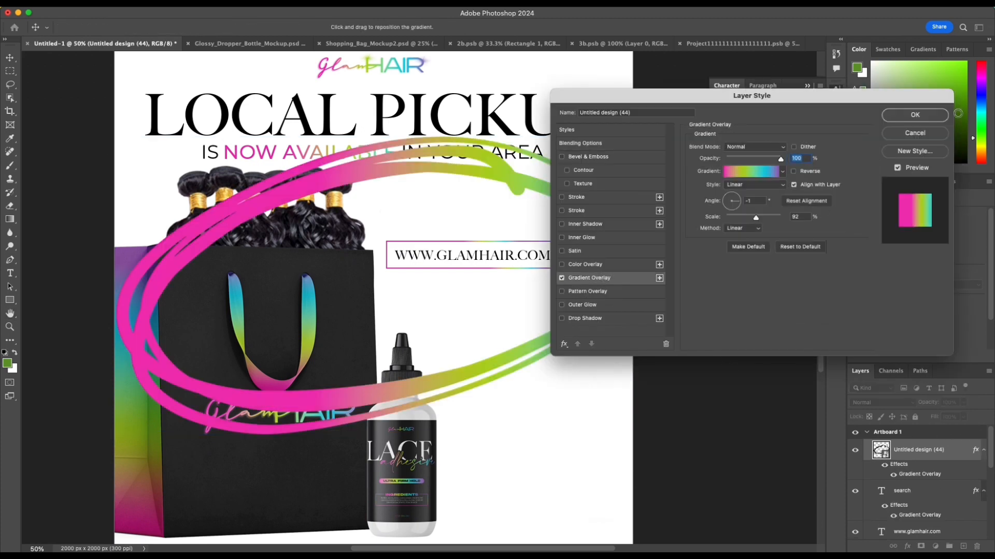
click(915, 115)
Step: Scale the scribbled oval to about 14.85%, rotate it about 22.7° and place it beside the bottle below the search bar
drag(117, 138, 447, 313)
drag(560, 339, 534, 428)
drag(600, 475, 568, 496)
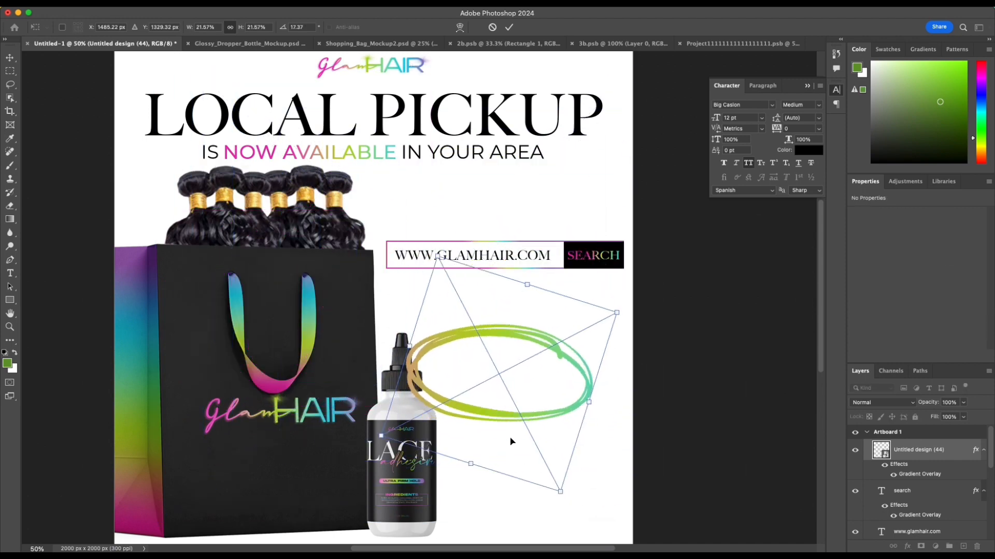
drag(490, 413, 513, 406)
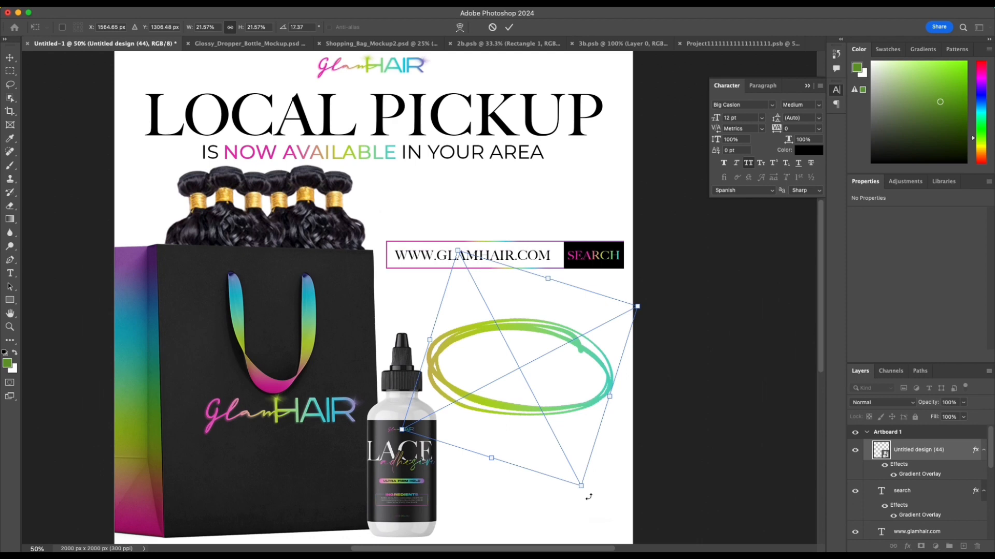
drag(589, 497, 573, 513)
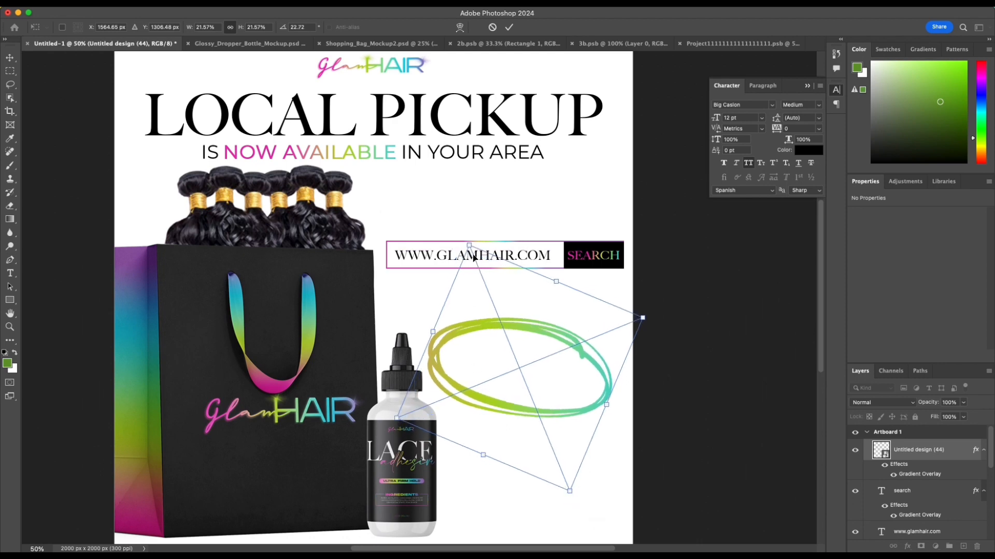
drag(469, 246, 501, 322)
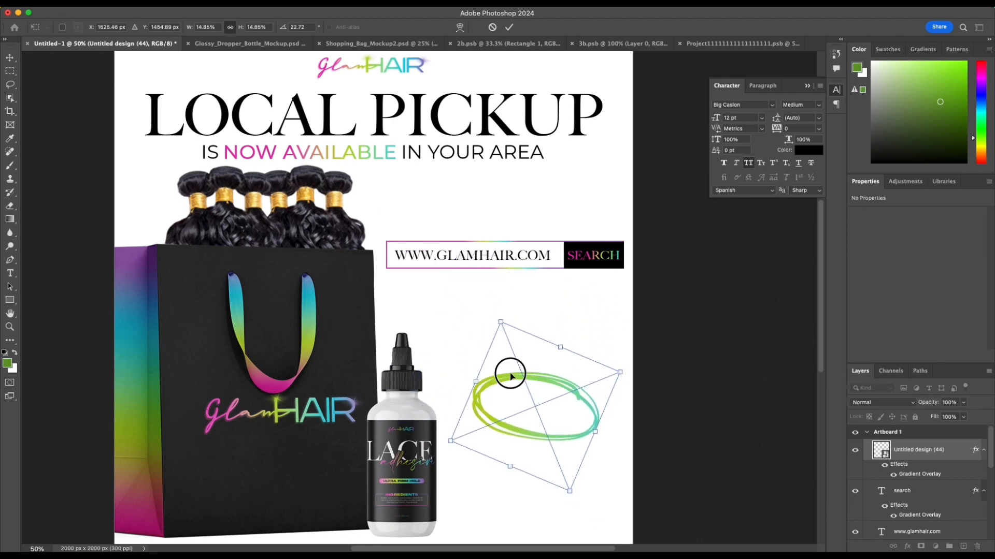
drag(510, 374, 490, 359)
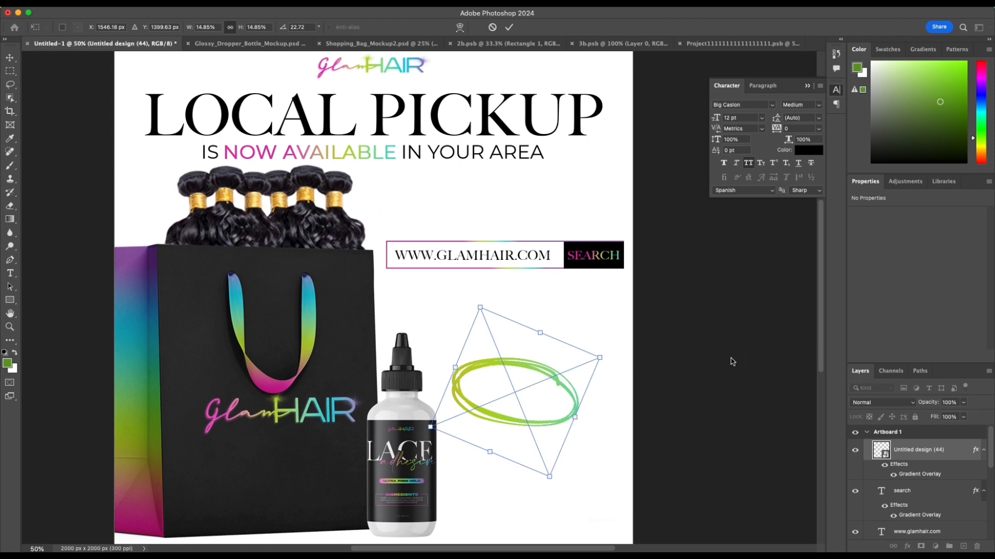
click(509, 27)
scroll(780, 310, down, 2)
click(591, 356)
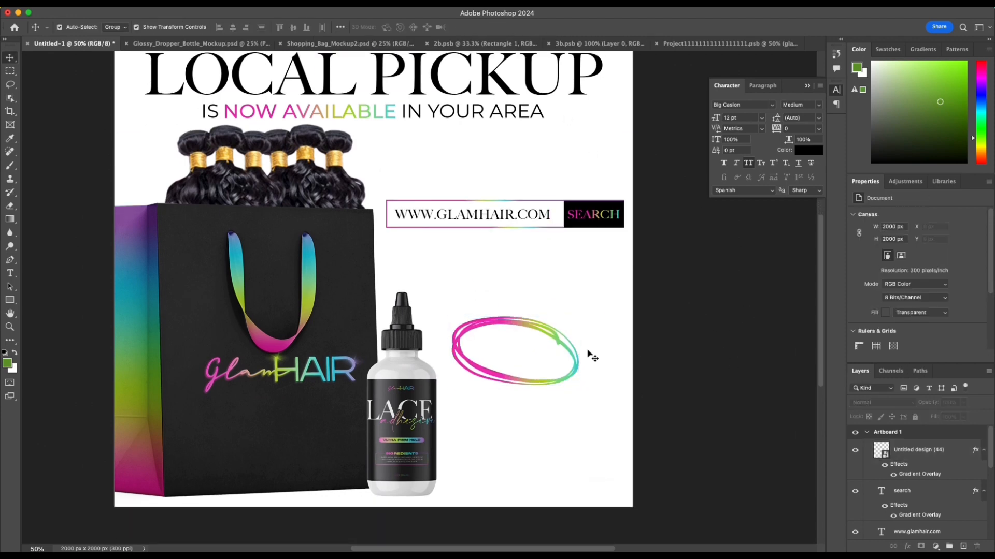
Step: Shift the oval's Gradient Overlay leftward so the full rainbow from pink to purple spans the shape
click(552, 341)
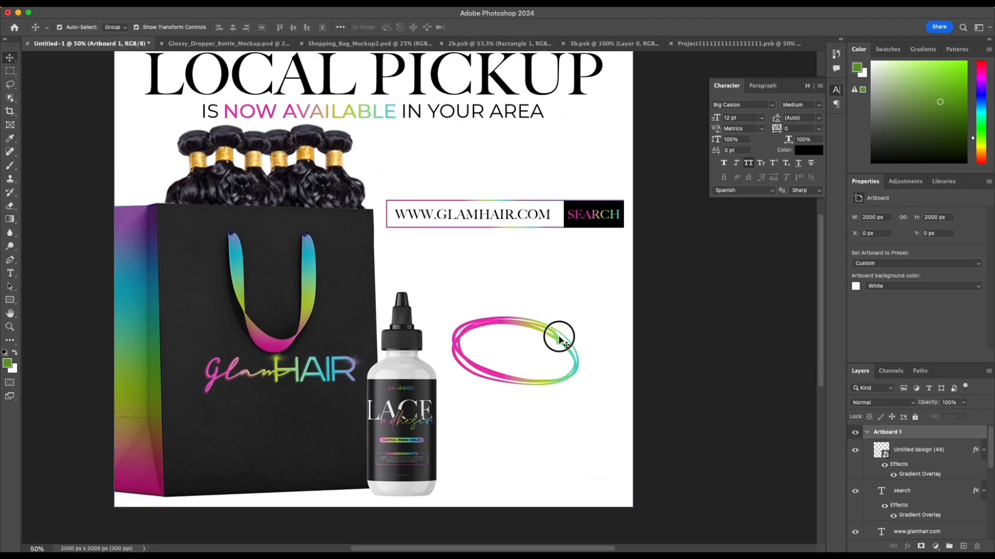
double_click(926, 476)
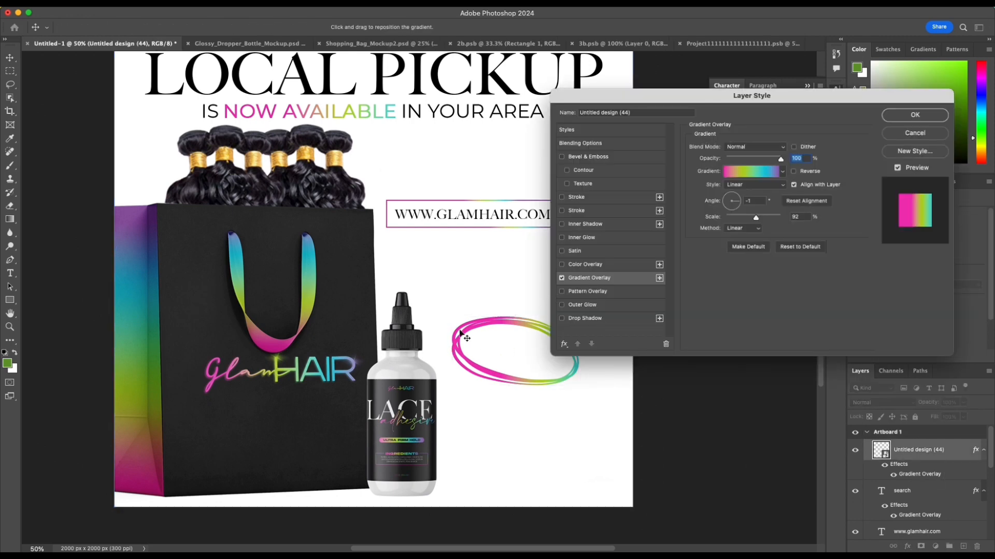
drag(460, 333, 424, 325)
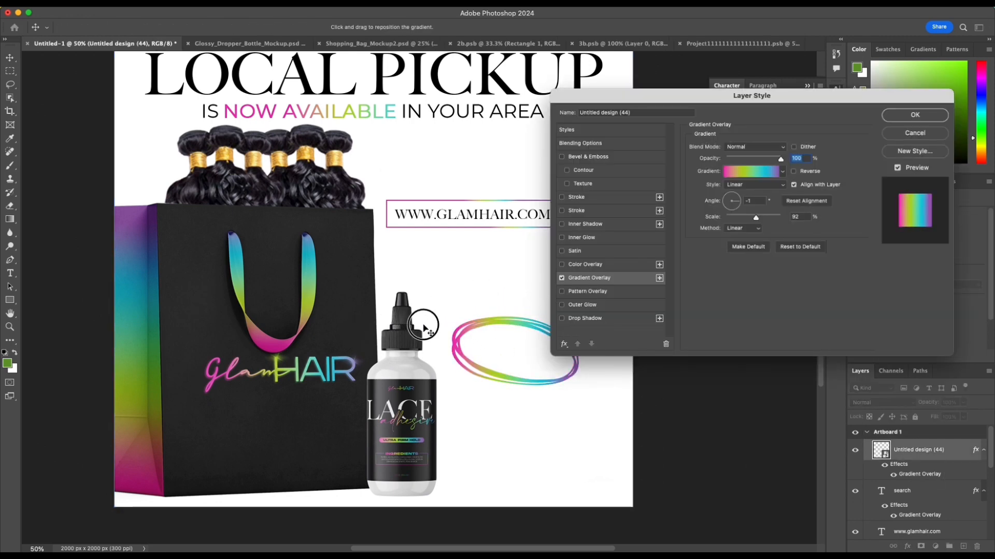
click(934, 118)
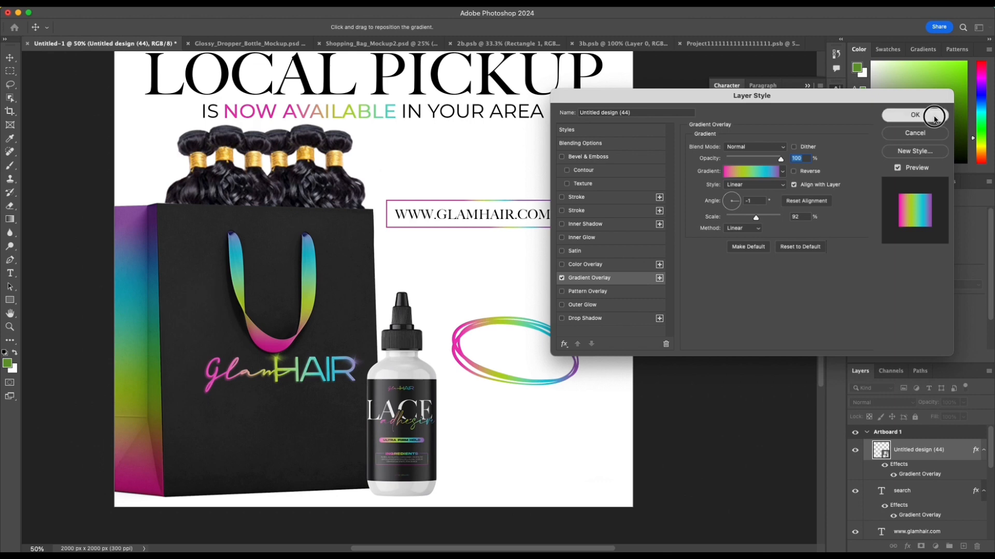
Step: Add the two-line text "ORDERS READY / IN 20 MINS OR LESS" just below the scribbled oval
scroll(599, 333, down, 2)
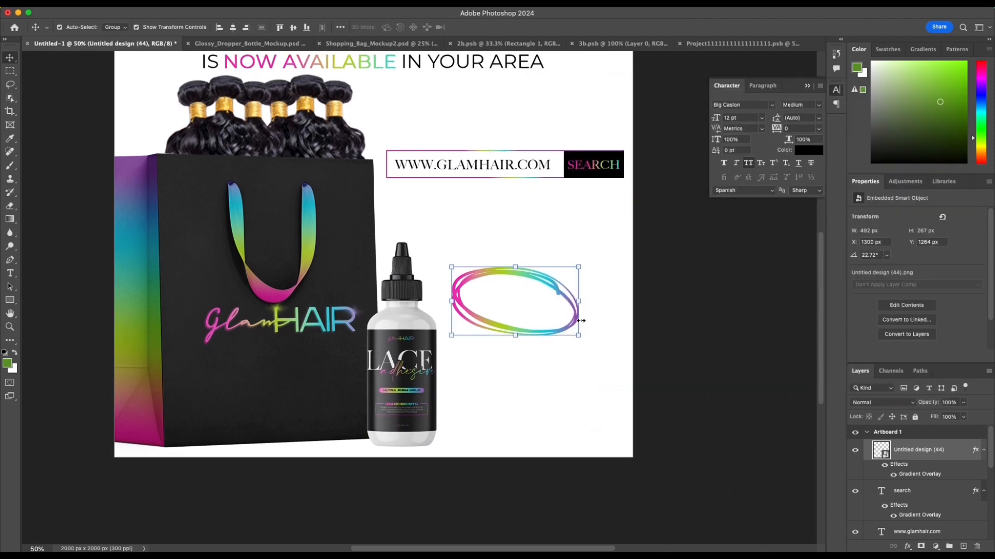
key(t)
click(529, 356)
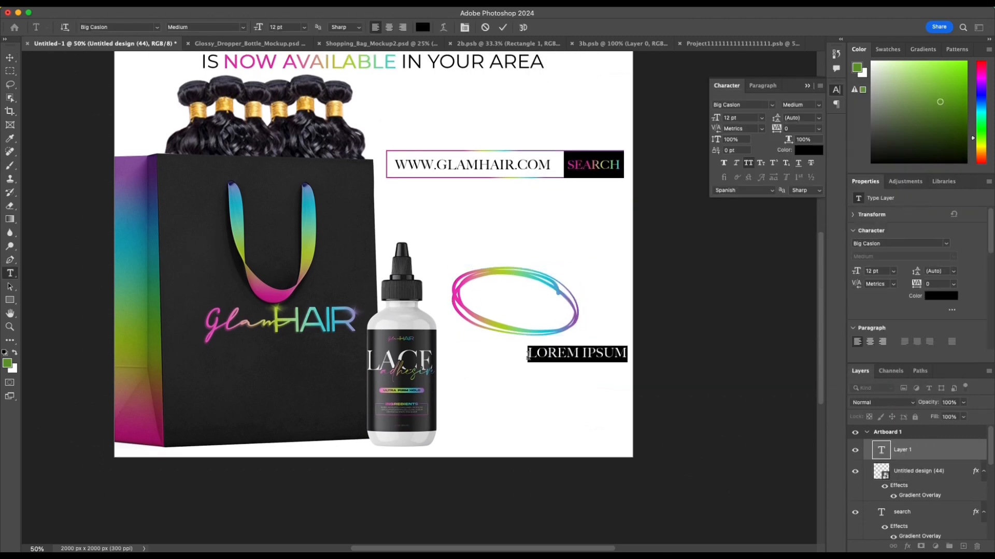
text(ORDERS)
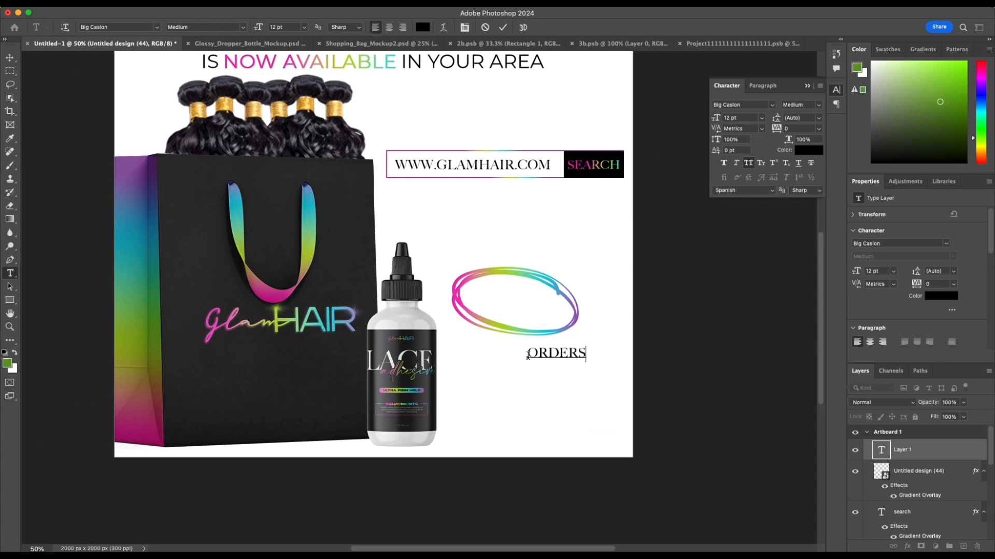
text( REA)
text(DY )
text(I)
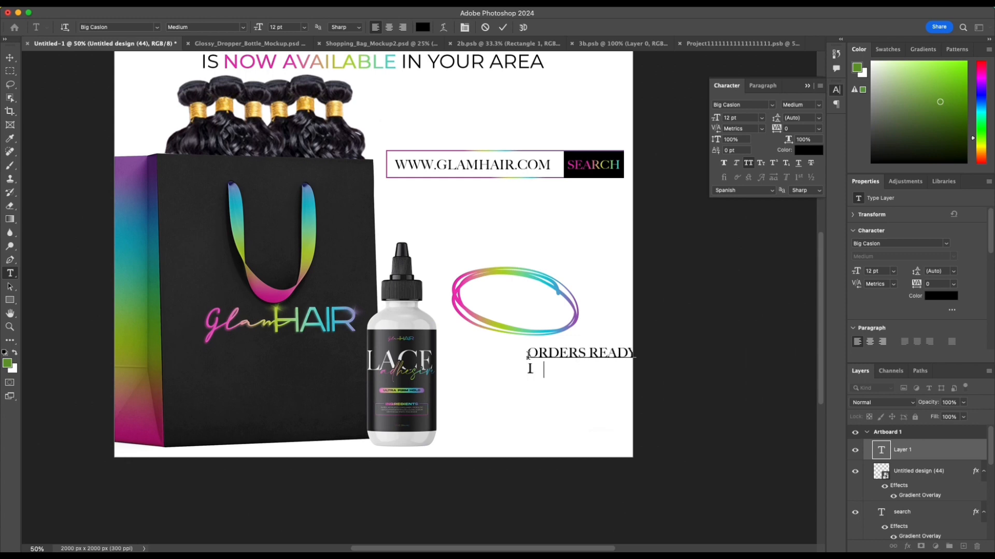
text(N 20 MINS OR L)
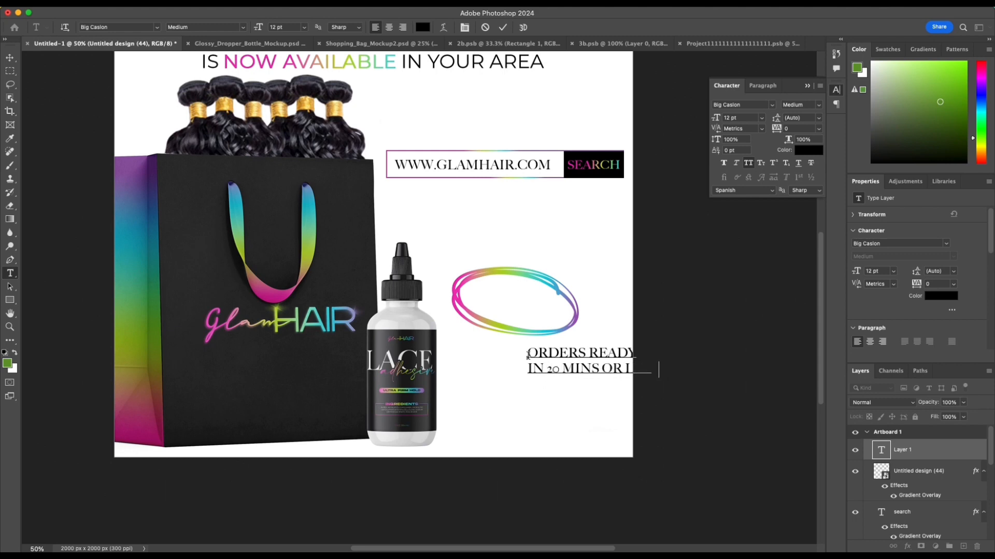
drag(549, 390, 506, 388)
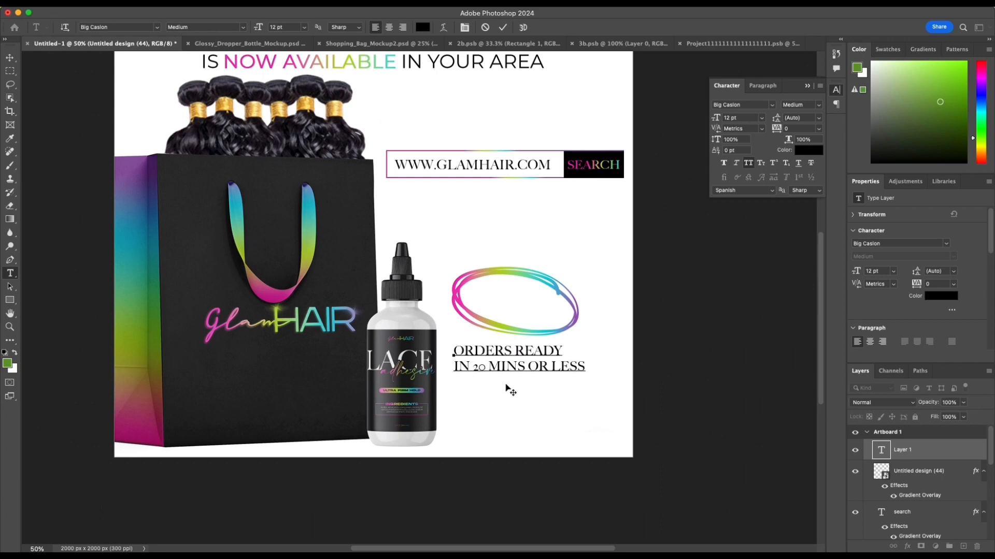
key(super+Return)
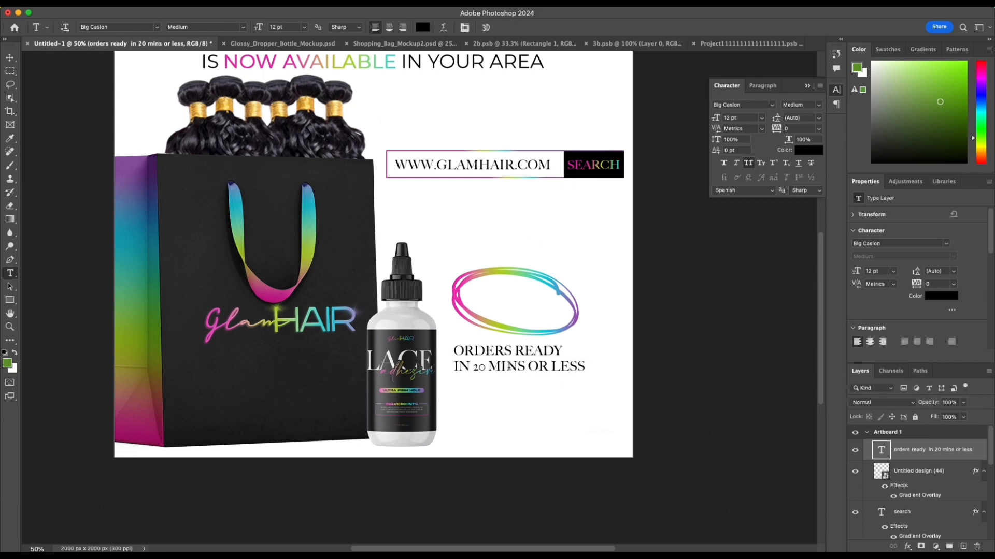
Step: Center-align the ORDERS READY text and move it clear of the bottle, beneath the oval
click(388, 28)
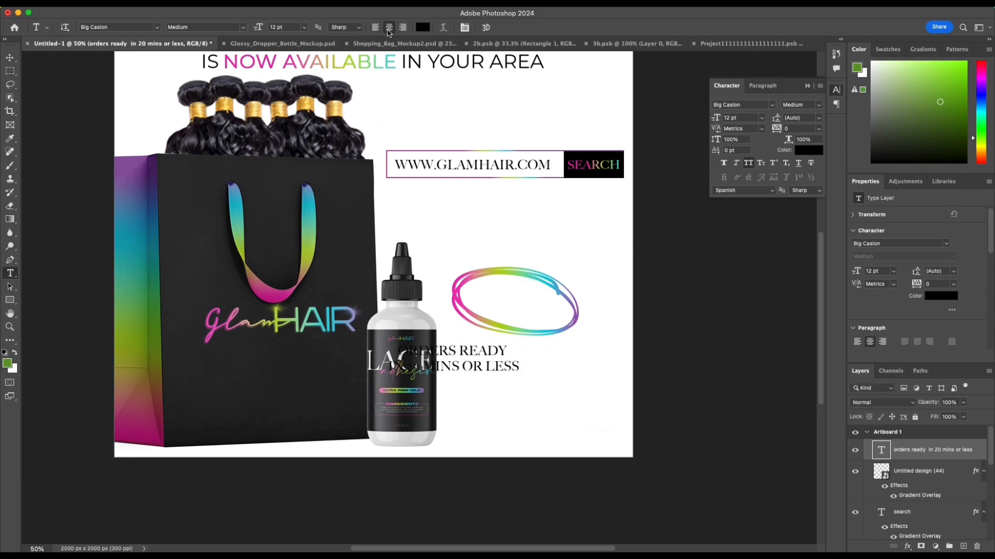
key(v)
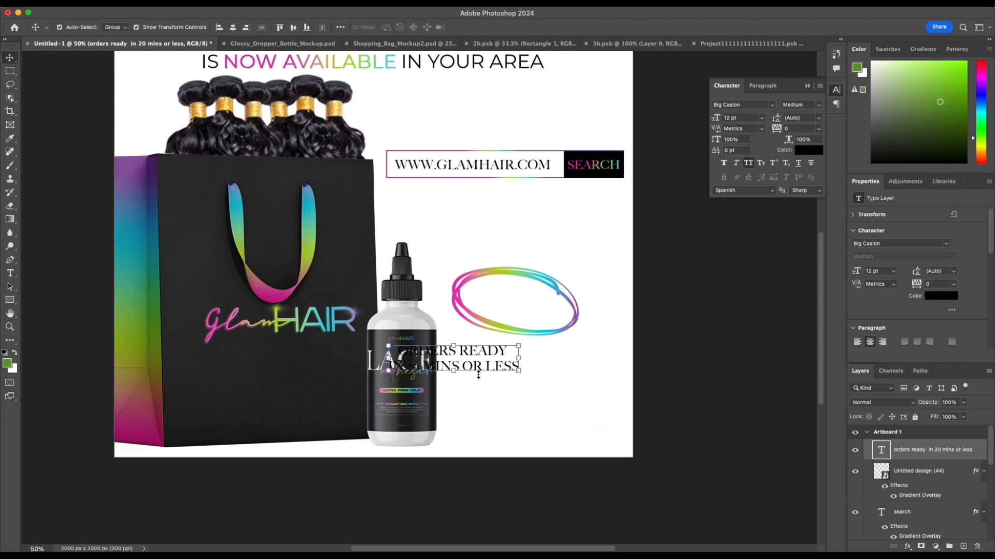
drag(477, 362, 531, 366)
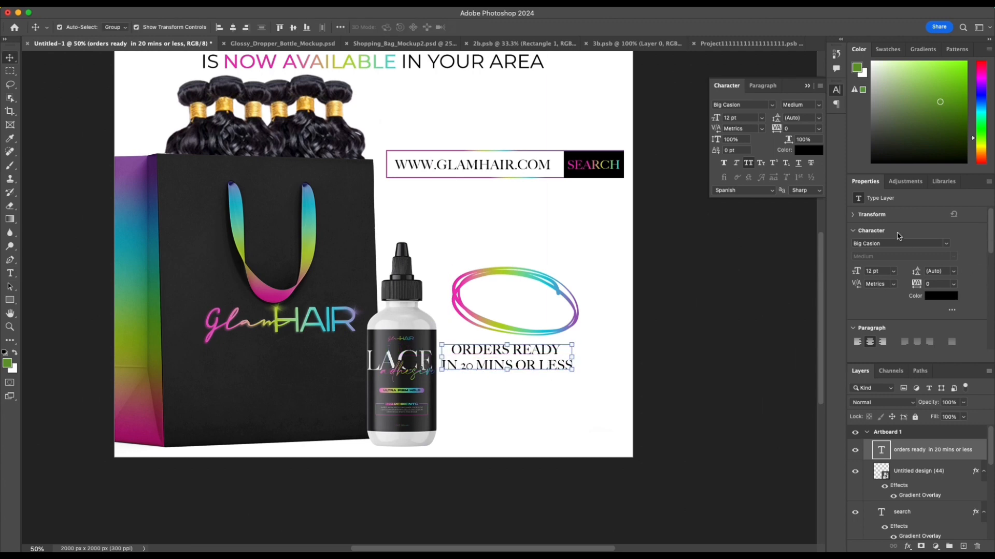
Step: Set the ORDERS READY text in Marker Felt Thin and scale it down to about 98.37%
click(893, 244)
text(msrk)
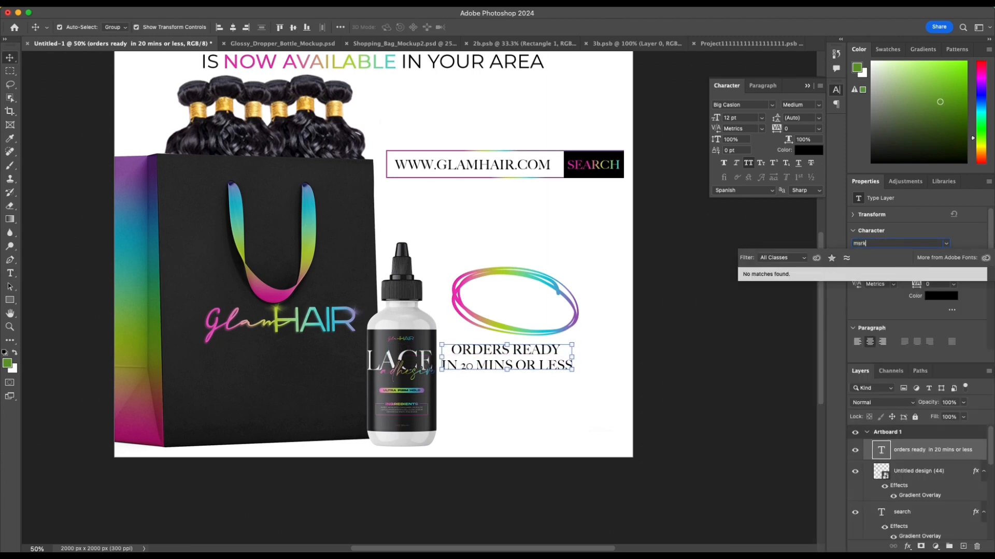
click(884, 244)
text(mark)
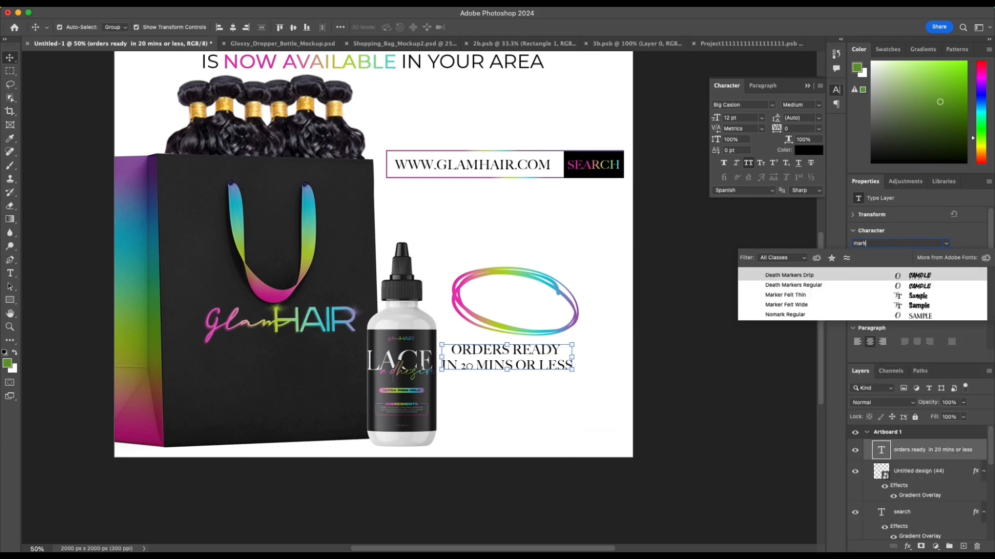
click(822, 295)
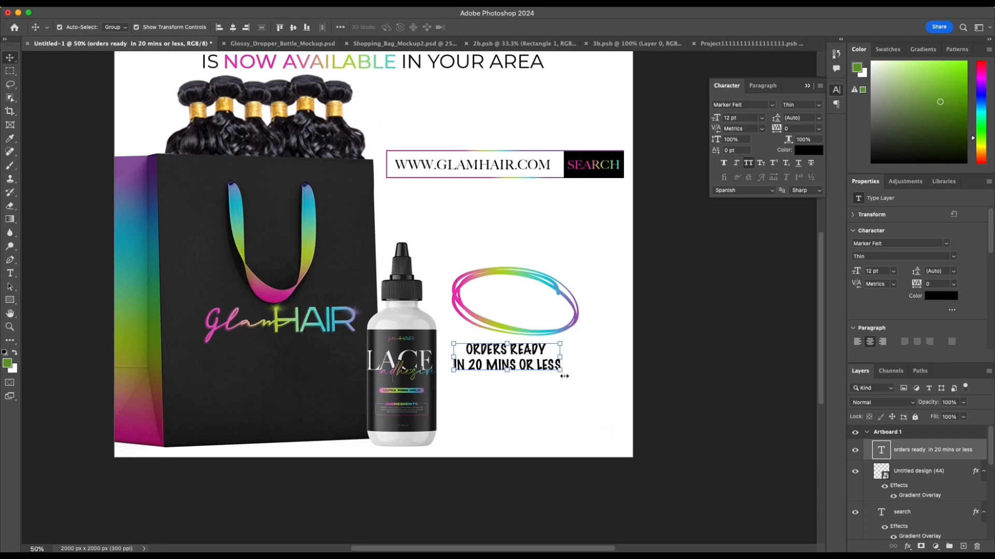
drag(564, 377, 567, 403)
key(super+z)
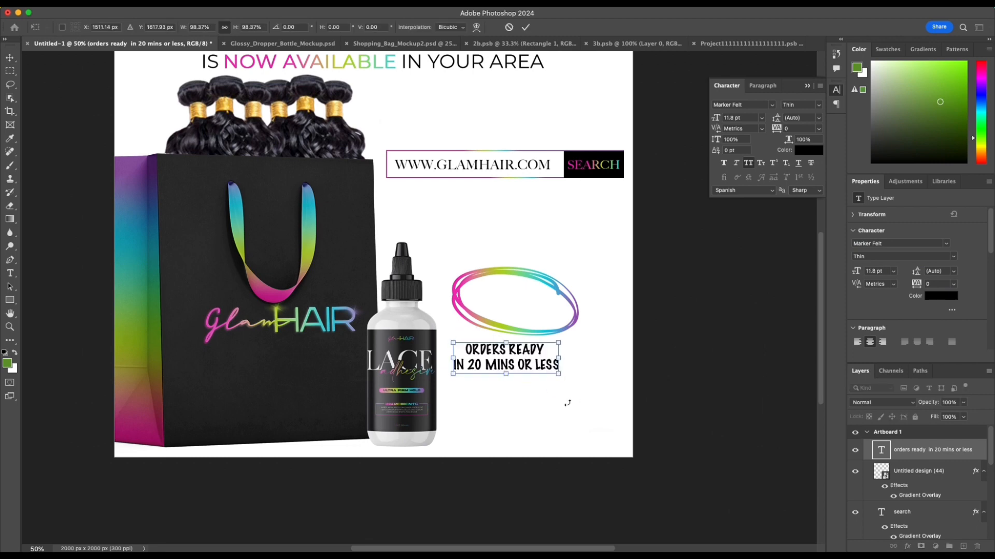
click(526, 28)
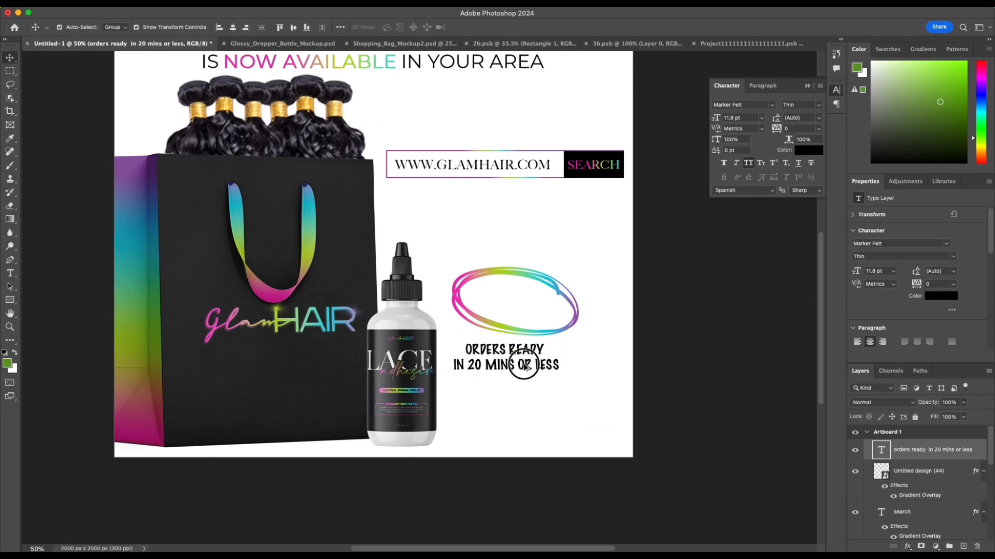
Step: Duplicate the ORDERS READY text just below the original and apply the rainbow Gradient Overlay to the copy
drag(515, 367, 520, 395)
double_click(520, 395)
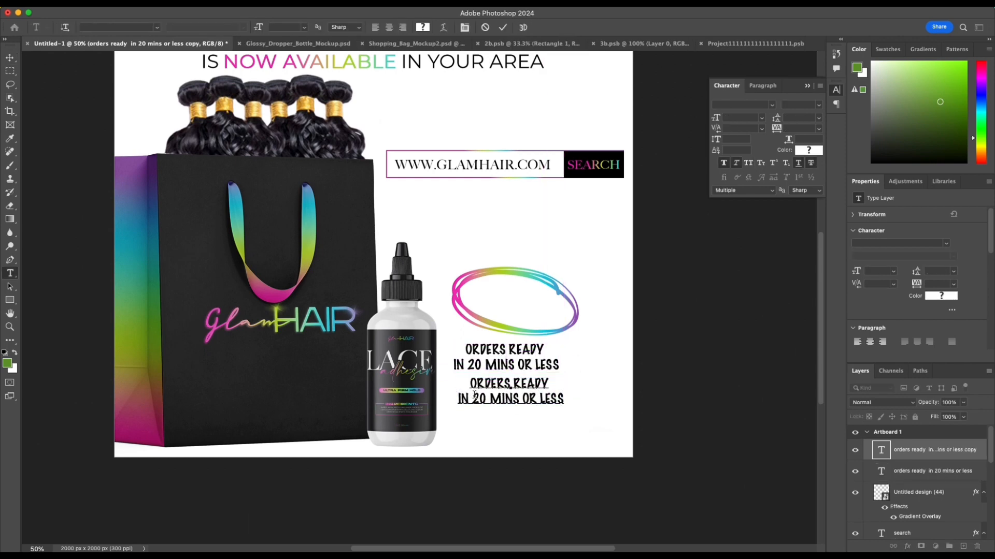
key(Escape)
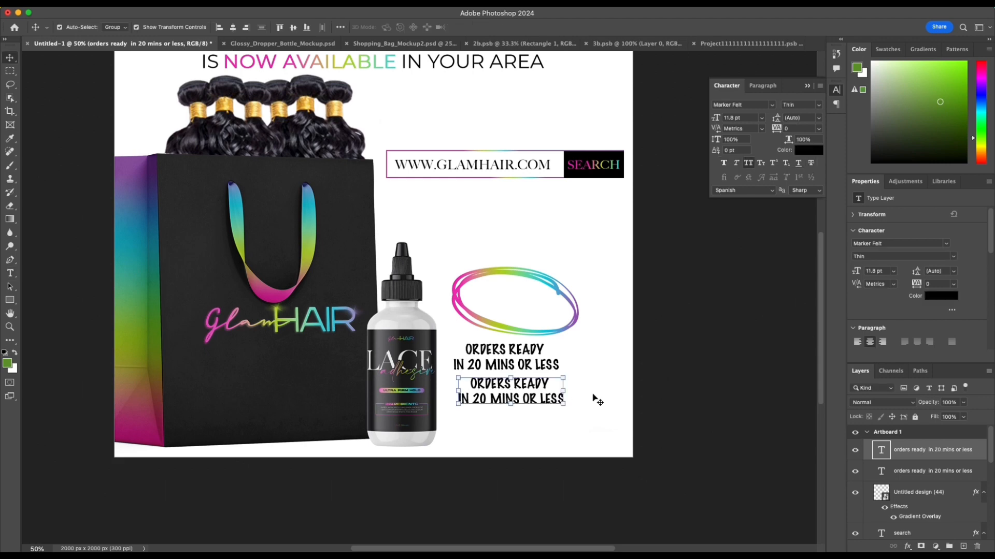
double_click(982, 452)
click(583, 278)
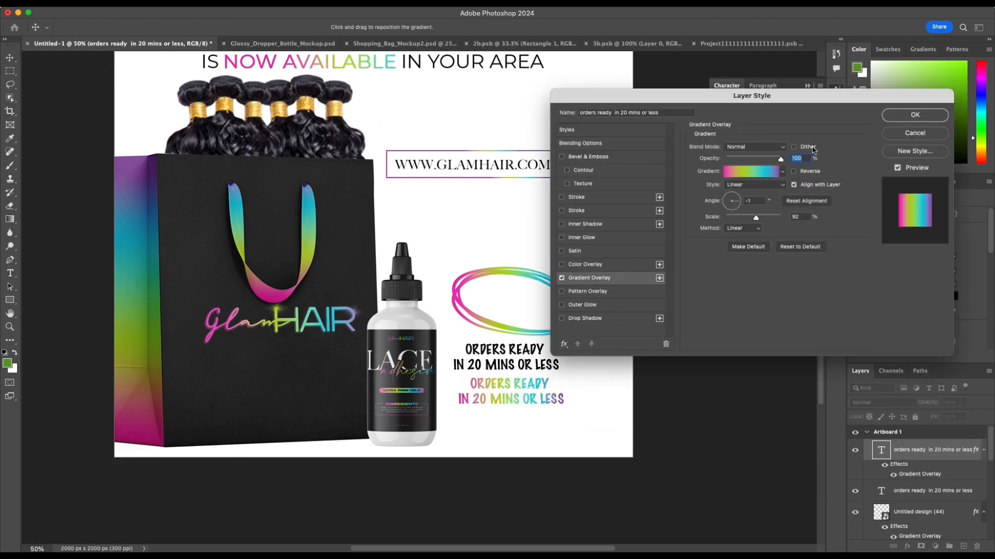
click(903, 117)
Step: Cut the gradient copy's wording down to the single line "20 MINS"
double_click(541, 383)
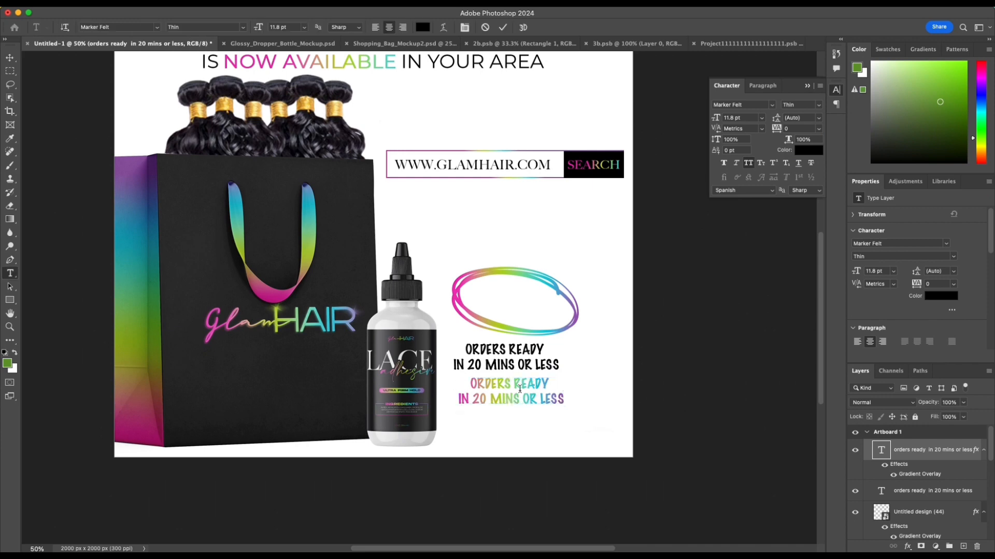
triple_click(560, 383)
key(BackSpace)
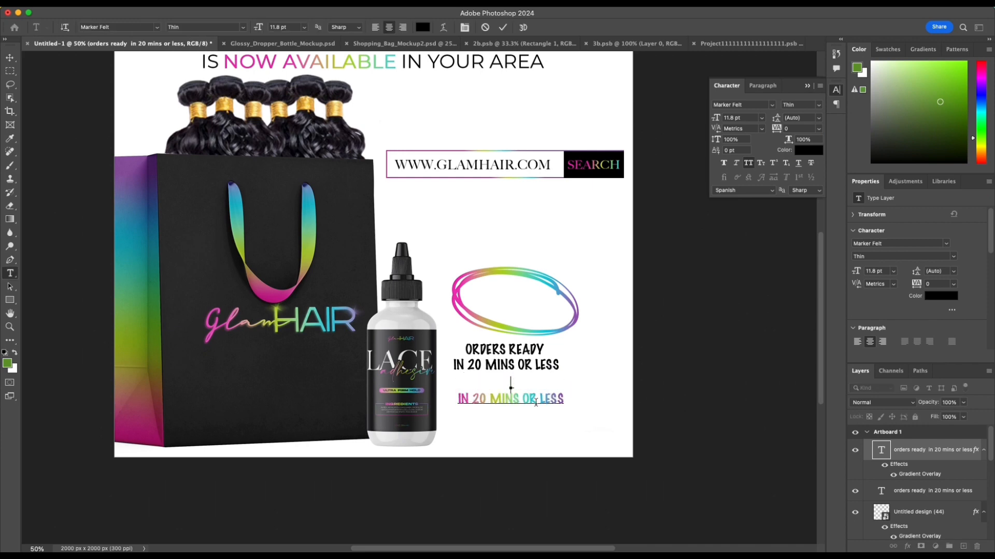
drag(521, 400, 593, 402)
key(BackSpace)
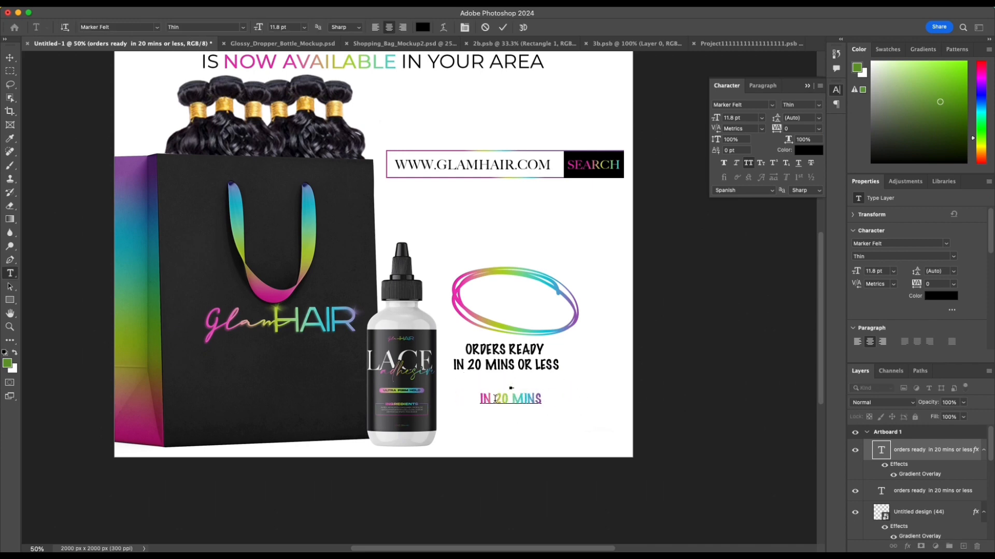
drag(495, 399, 456, 400)
key(BackSpace)
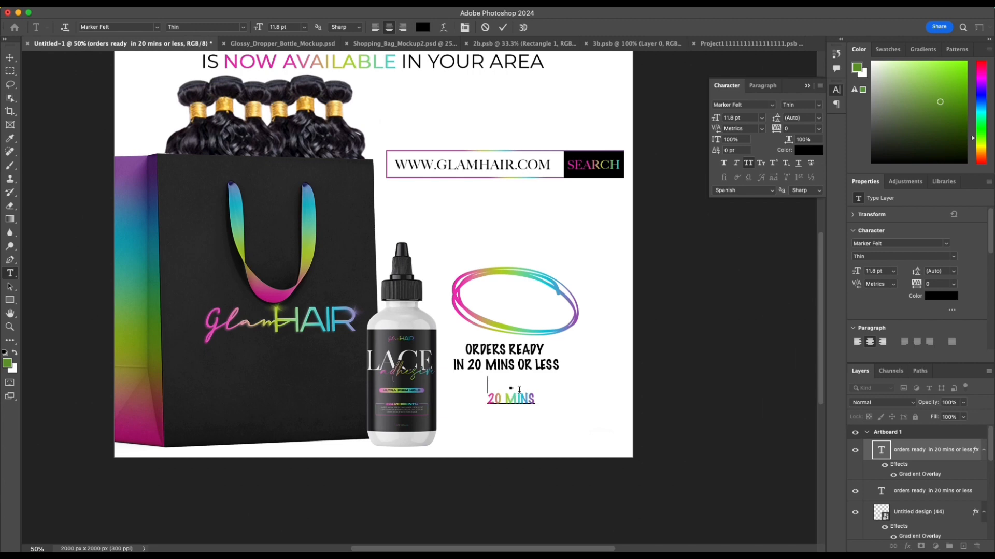
key(Delete)
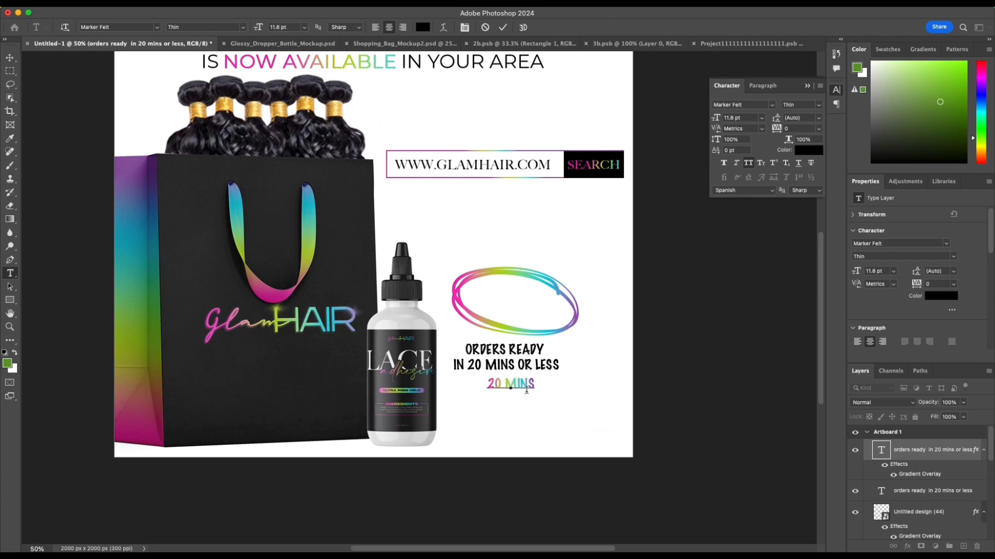
key(Escape)
Step: Place the gradient "20 MINS" text exactly over the black "20 MINS" in the original callout
key(v)
drag(526, 386, 504, 365)
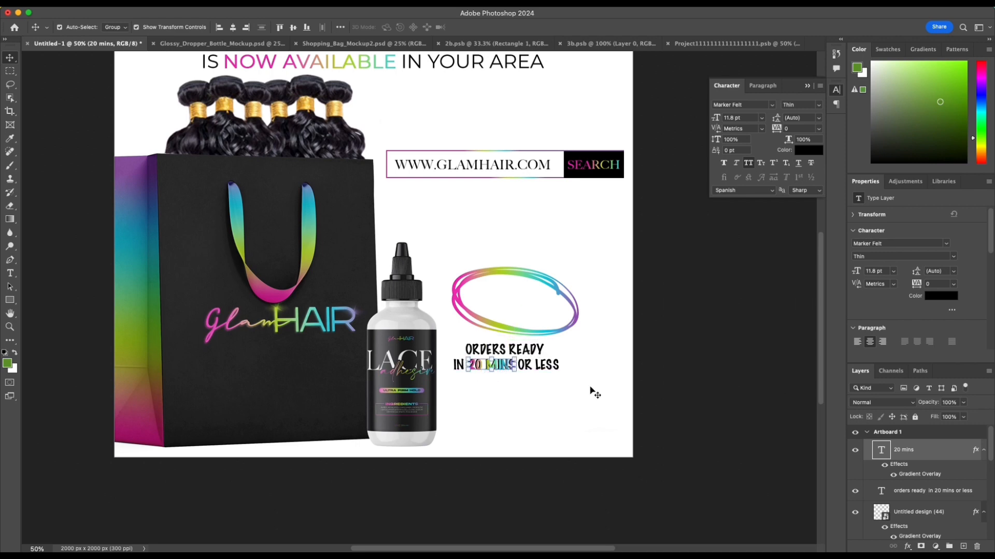
key(Left)
key(Left)
key(Left)
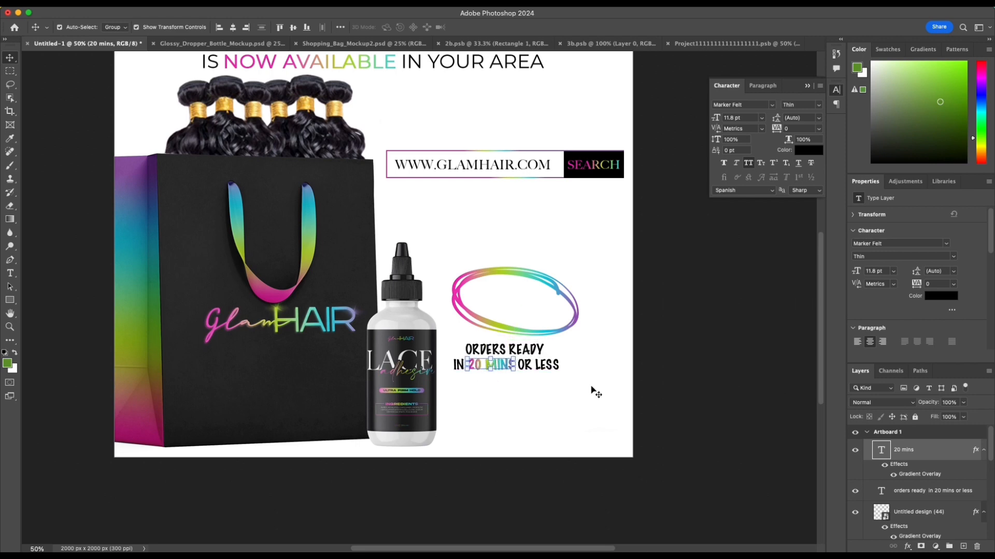
click(592, 393)
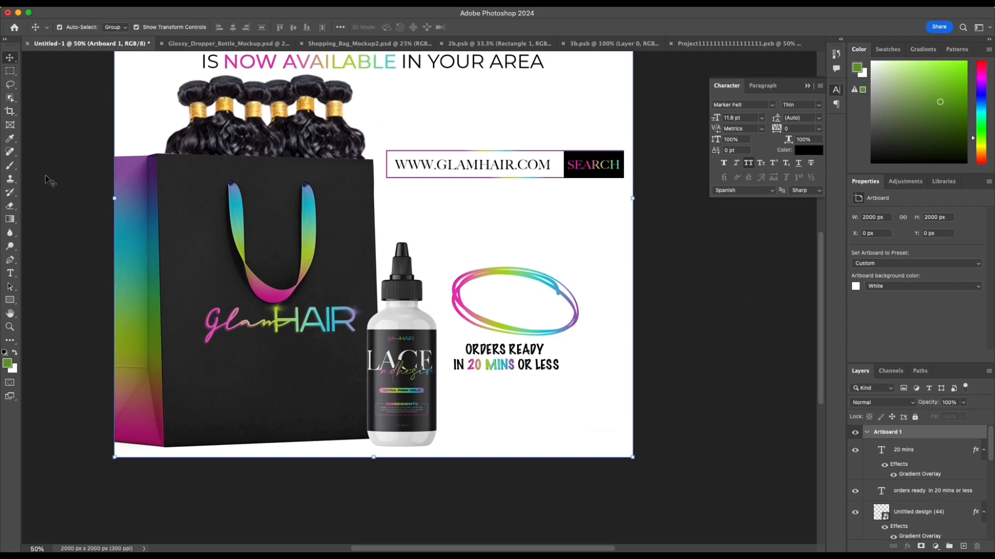
Step: Draw a rectangle about 194 × 61 px over "20 MINS" with a white fill and no stroke
click(9, 300)
drag(466, 359, 516, 374)
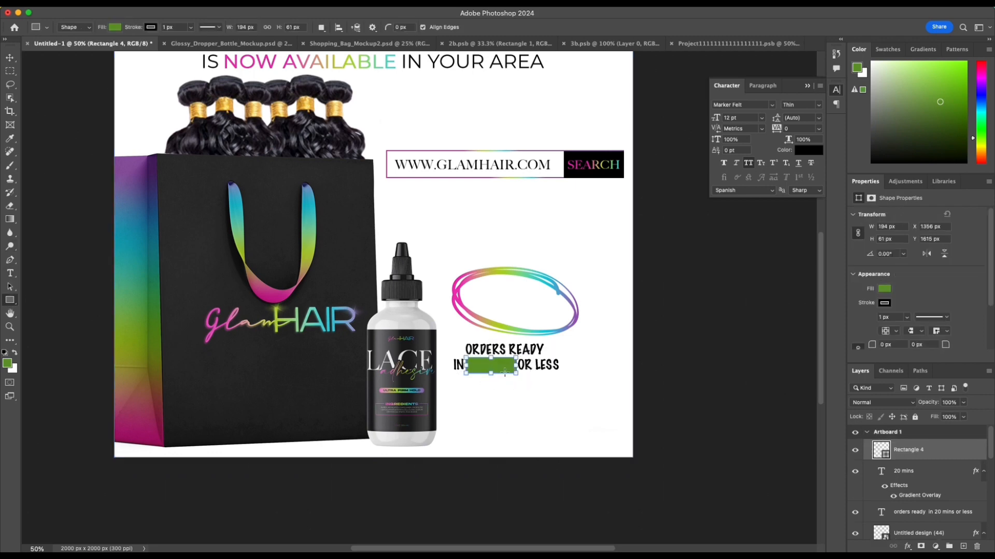
click(885, 289)
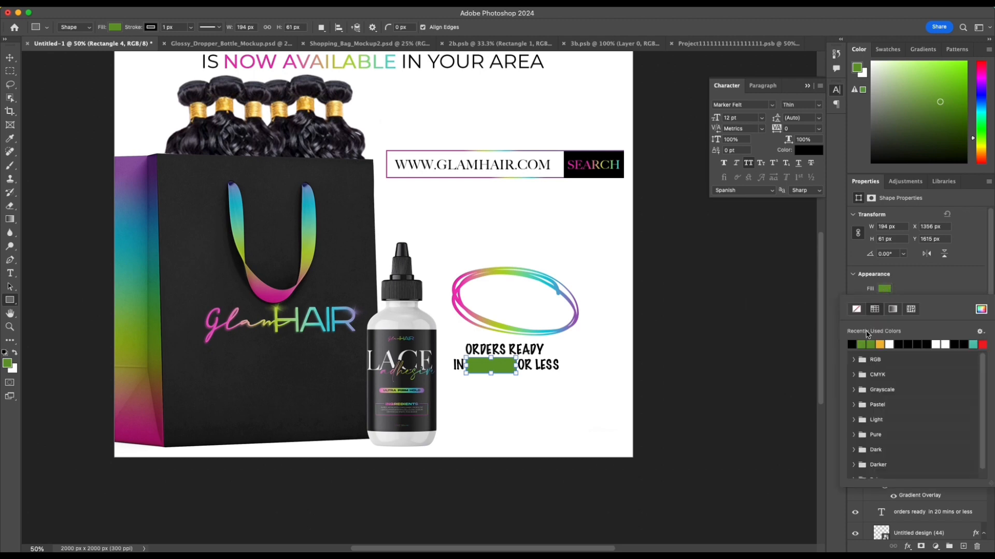
click(945, 345)
click(898, 296)
click(884, 303)
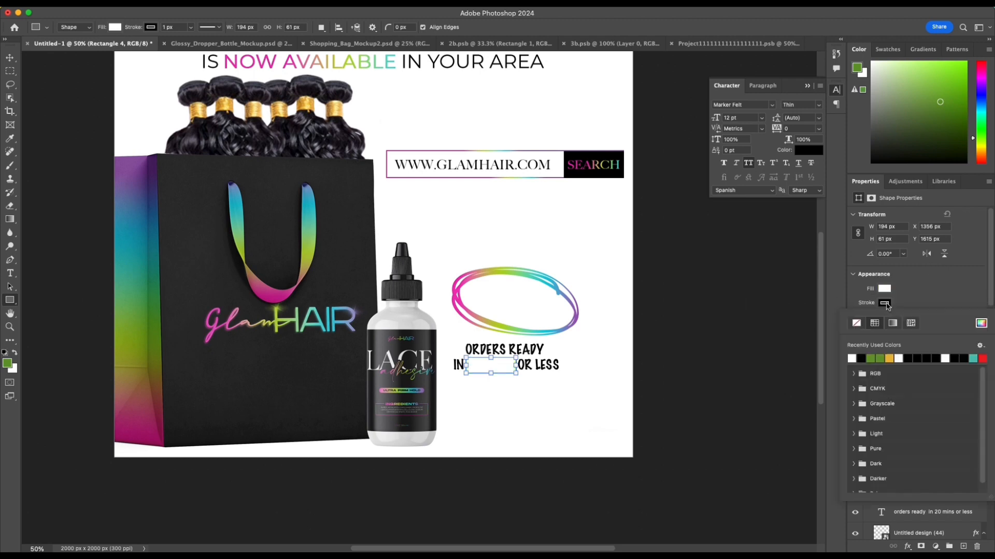
click(856, 324)
Step: Move the white rectangle's layer between the gradient "20 mins" text and the black callout text
drag(938, 461, 927, 505)
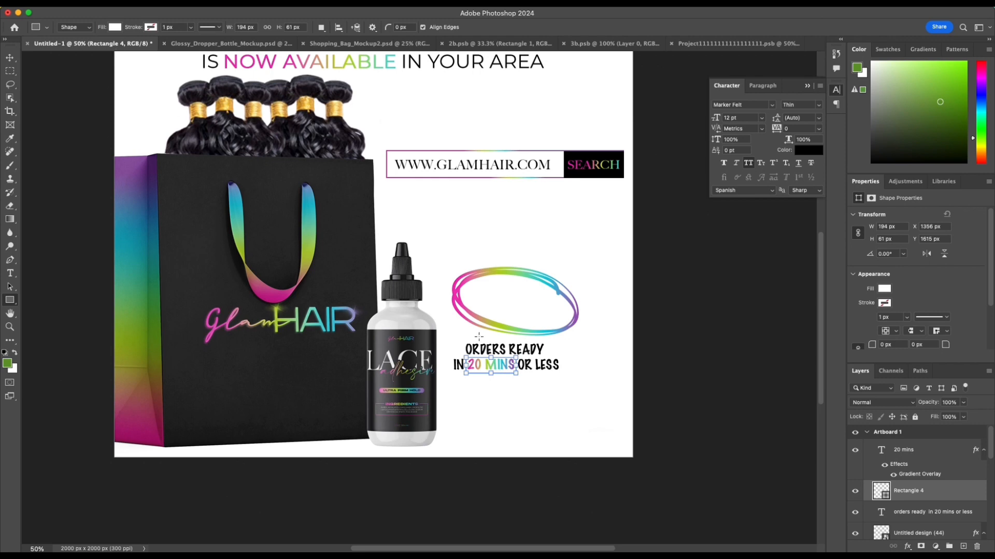
click(10, 58)
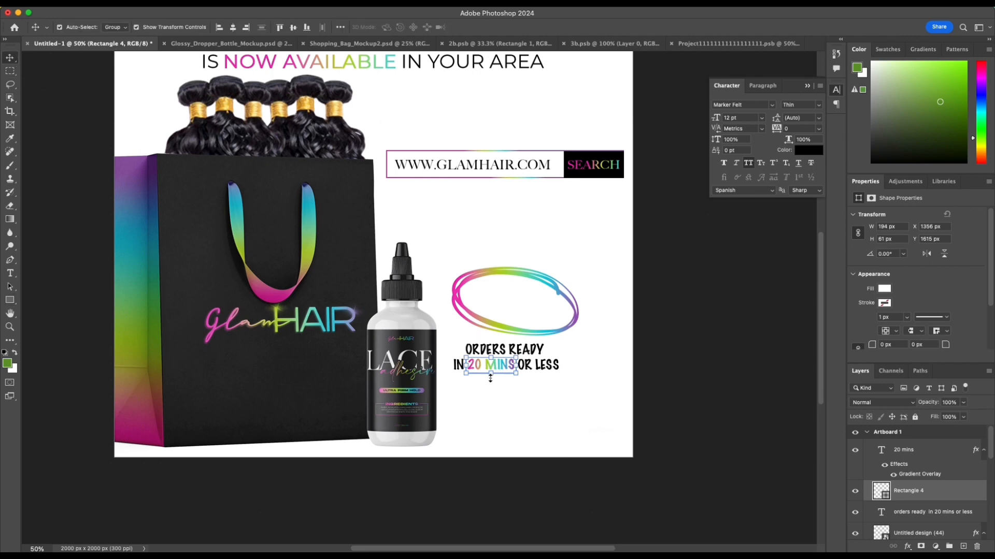
click(712, 401)
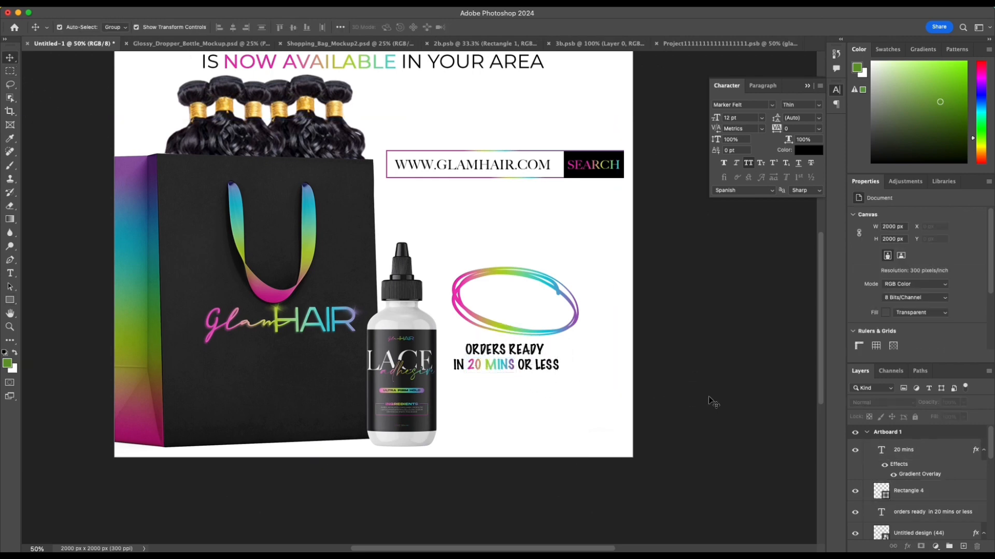
Step: Merge the gradient "20 mins" text, the white rectangle and the ORDERS READY text into one layer
click(958, 458)
shift+click(953, 512)
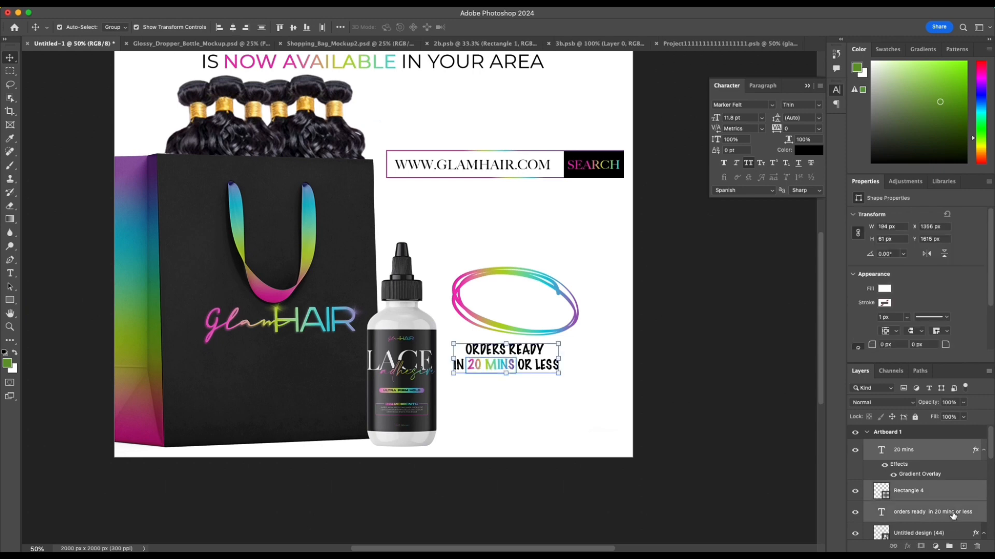
right_click(955, 489)
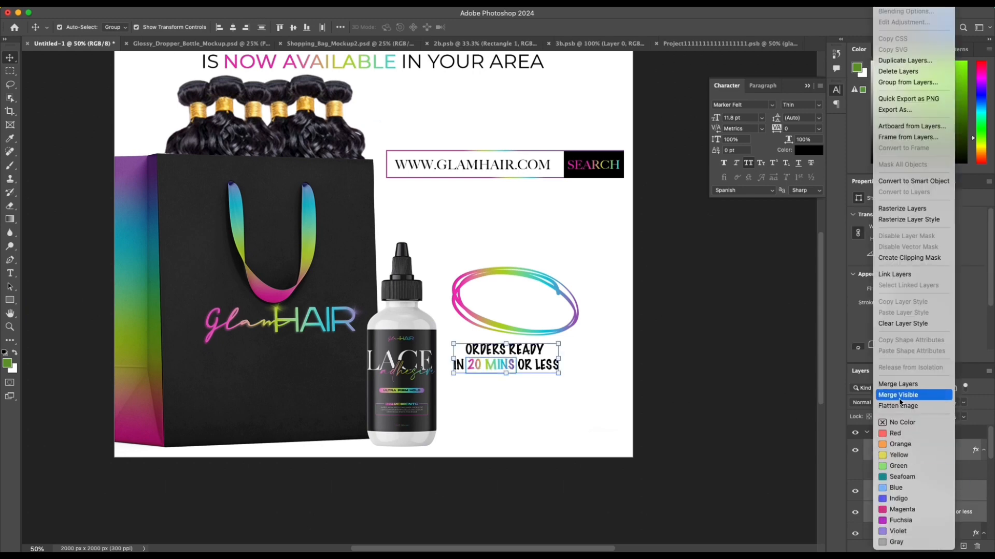
click(896, 383)
Step: Move the merged ORDERS READY callout inside the scribbled oval and rotate it about 13° to follow the oval's tilt
drag(480, 352, 500, 318)
click(522, 367)
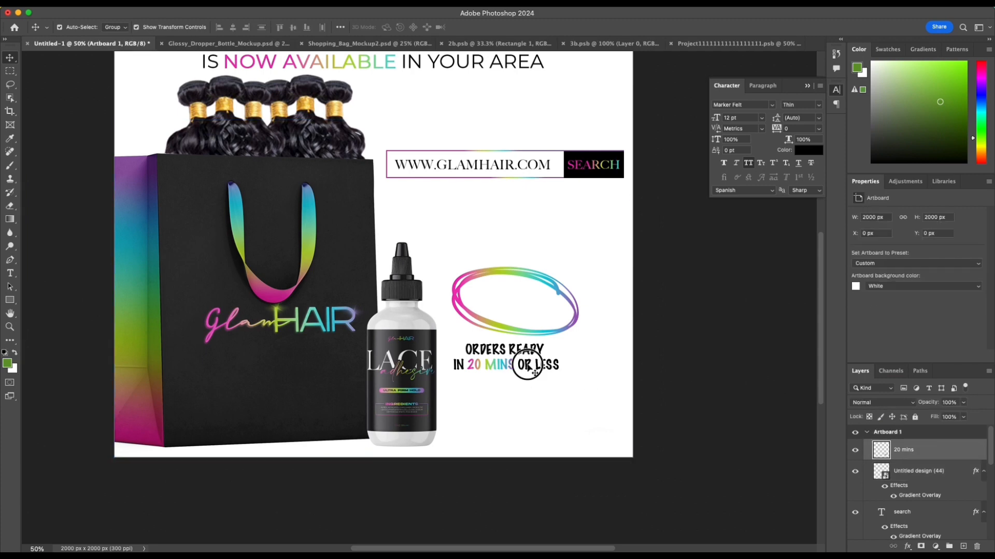
drag(535, 373, 574, 348)
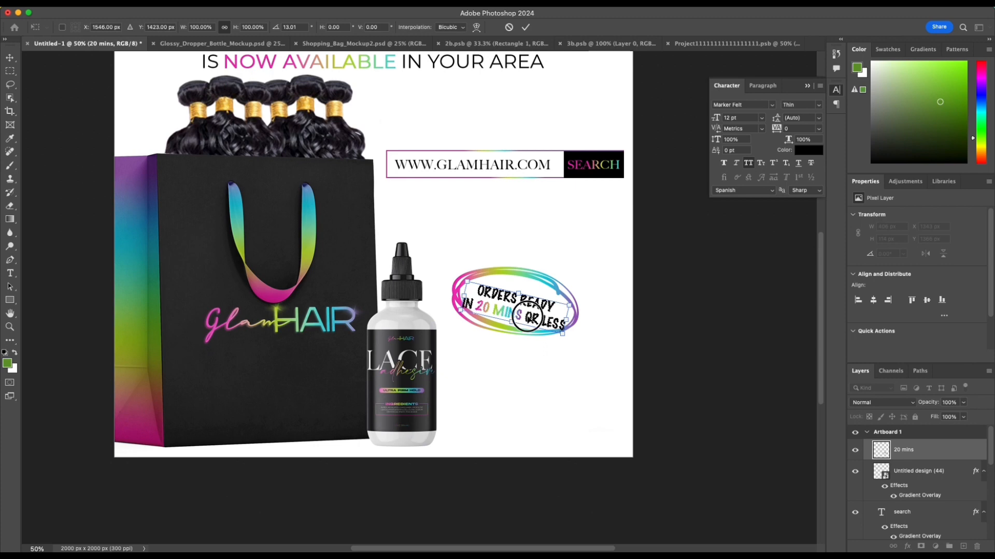
drag(528, 320, 528, 313)
key(Return)
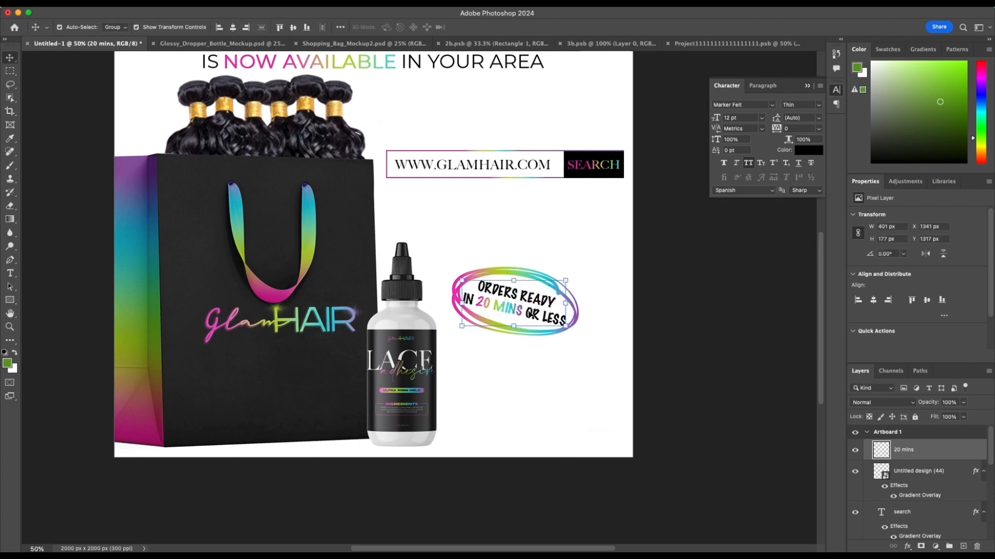
Step: Scale the scribbled oval to about 15.12%, rotate it to about 22.88° and recentre it around the callout text
click(603, 283)
click(578, 318)
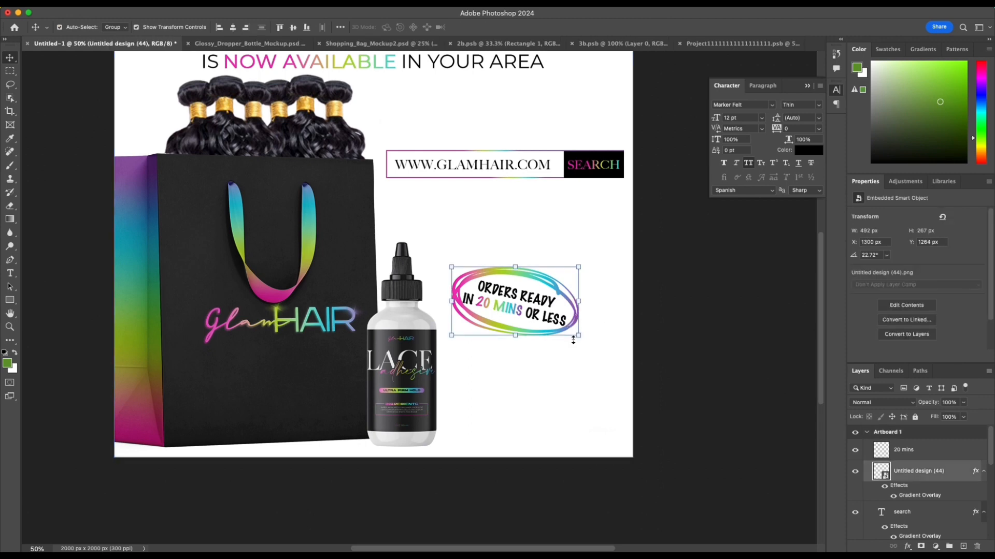
key(super+t)
drag(553, 381, 551, 391)
click(559, 336)
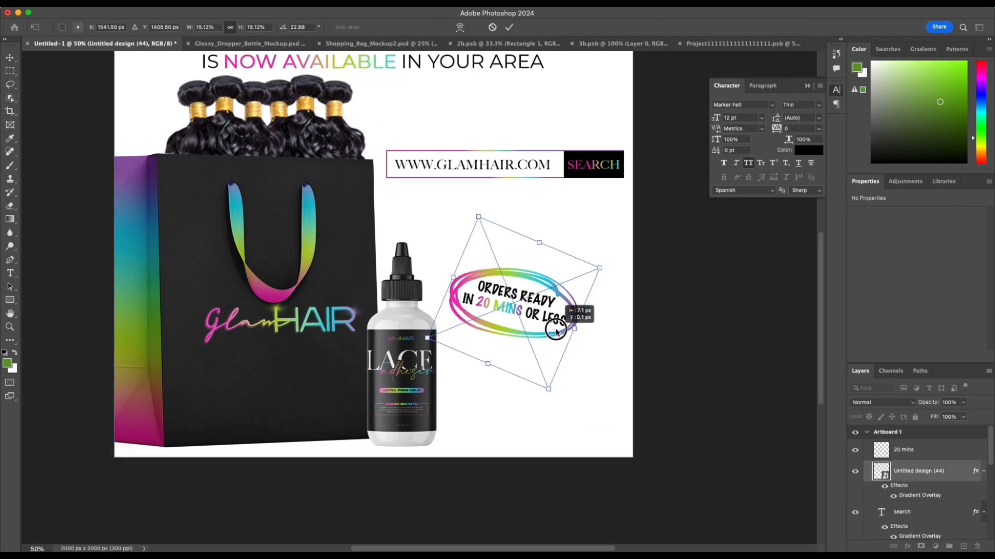
key(Return)
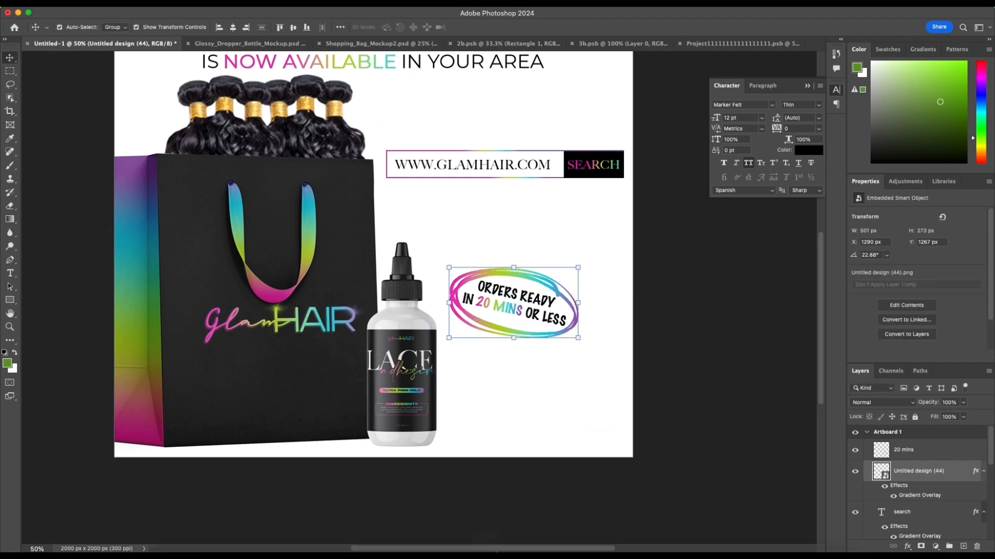
Step: Find the Arrows folder on the computer and place its arrow-loop image in the local pickup graphic
click(156, 533)
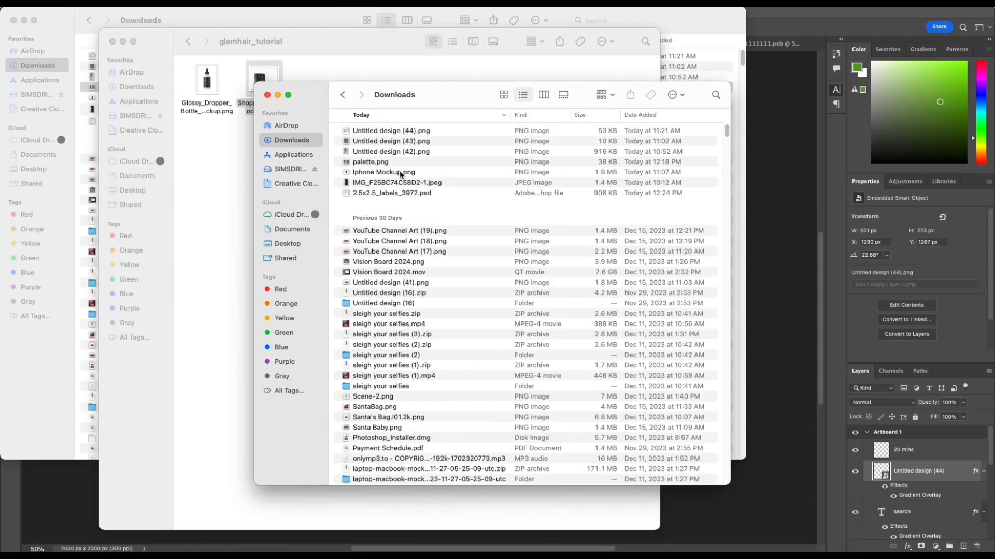
click(179, 189)
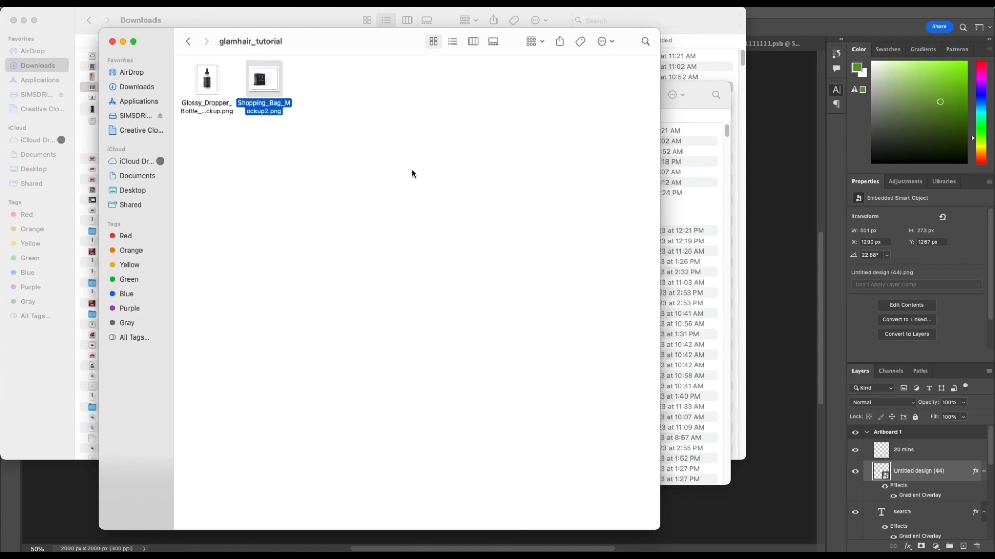
key(super+space)
text(arrow)
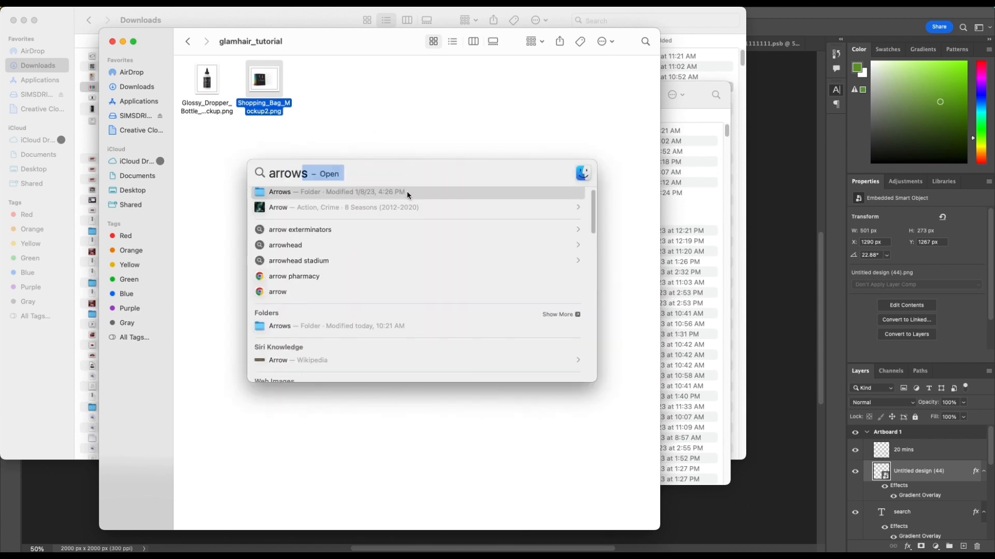
click(406, 195)
drag(645, 69, 488, 329)
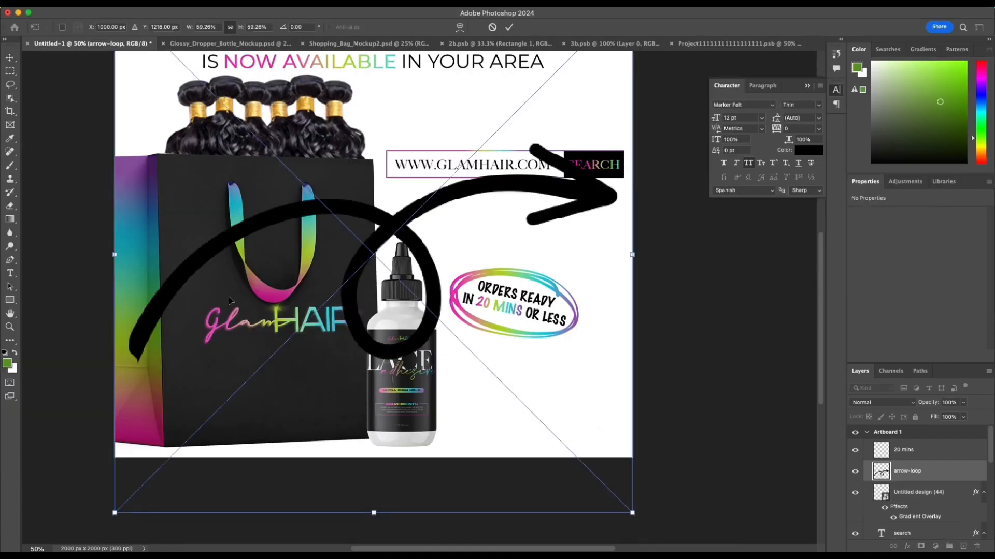
Step: Scale the arrow-loop down to about 149 × 97 px, rotate it to 168.81° and place it below the ORDERS READY callout, pointing at the bottle
key(super+minus)
key(super+minus)
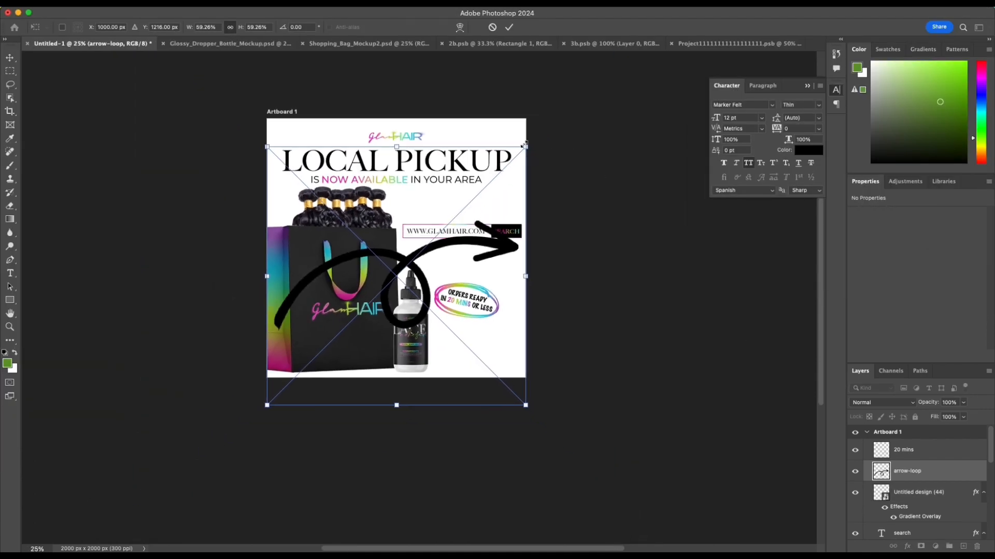
drag(527, 147, 366, 305)
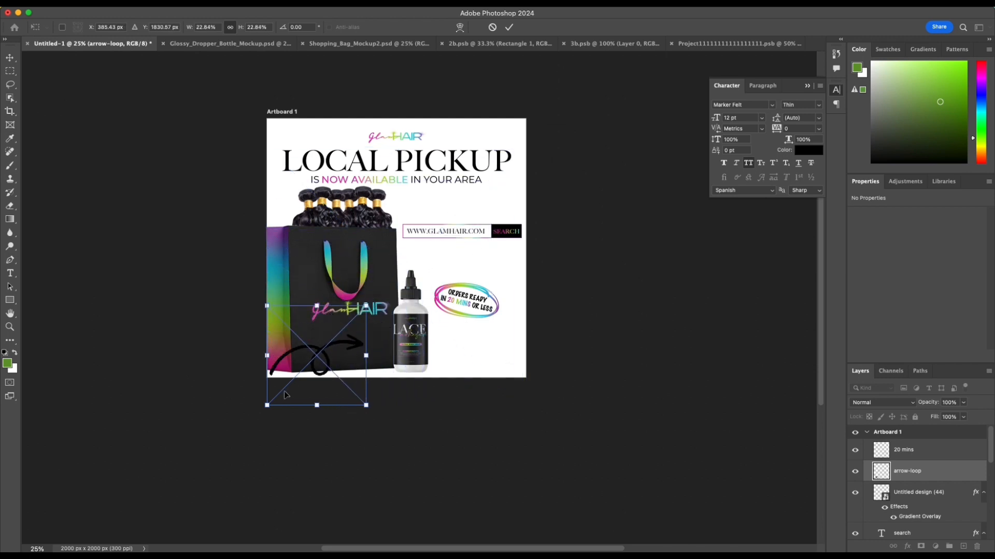
drag(265, 405, 463, 307)
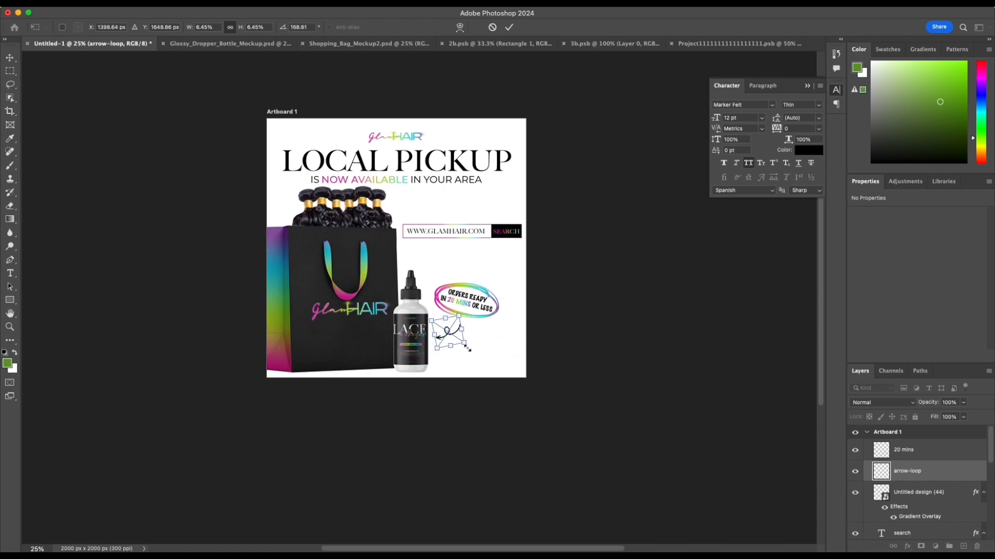
drag(467, 348, 446, 327)
key(Return)
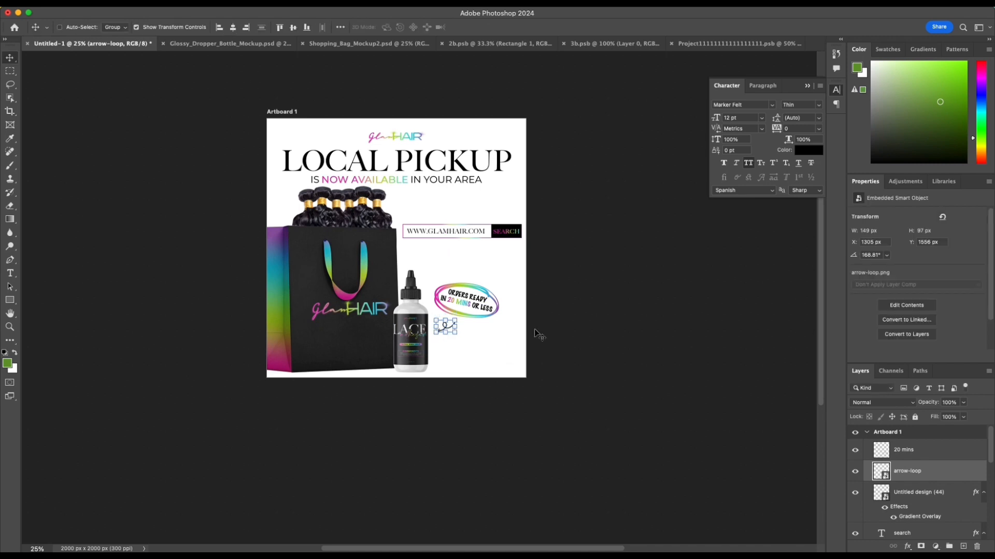
Step: Move the looped arrow closer to the bottle, leaving the shopping bag in its original place
key(super+equal)
key(super+equal)
scroll(569, 331, up, 1)
click(686, 328)
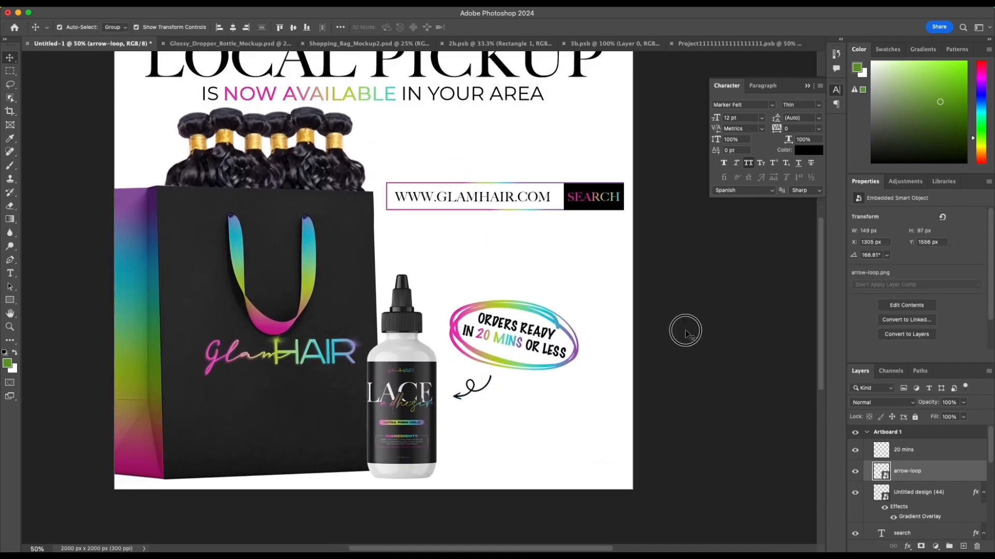
mouse_move(467, 391)
mouse_down()
mouse_move(459, 385)
mouse_move(472, 385)
mouse_up()
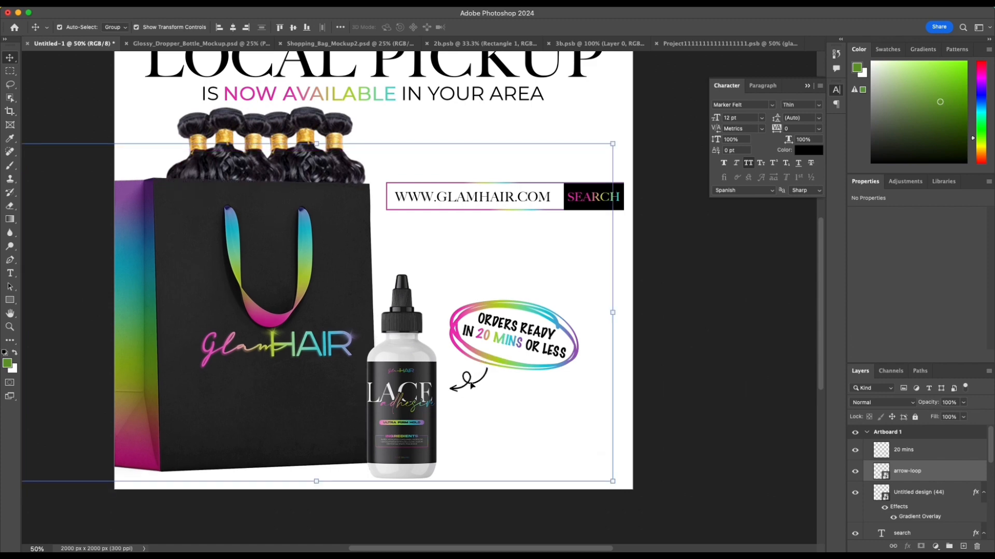
key(ctrl+z)
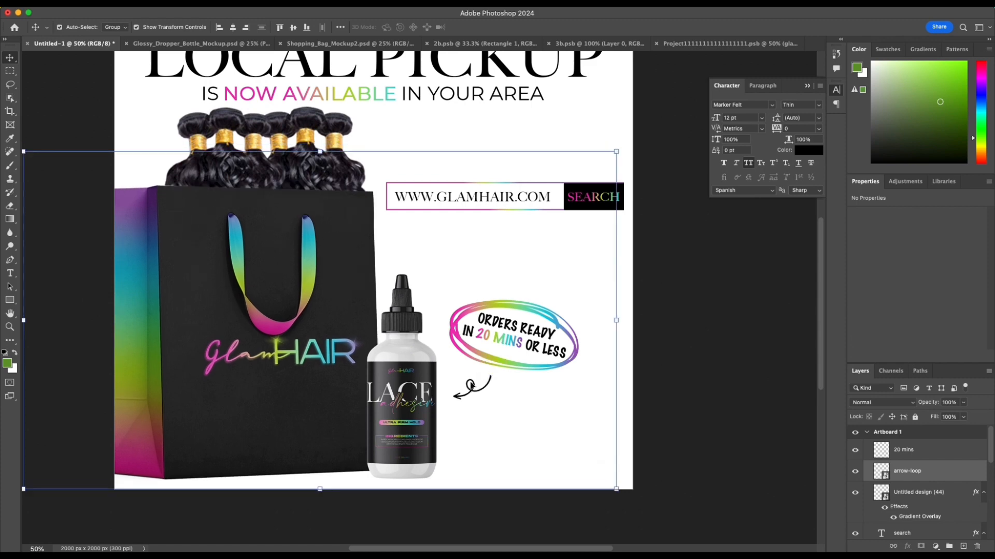
click(662, 364)
drag(479, 396, 461, 387)
click(689, 383)
scroll(689, 382, up, 3)
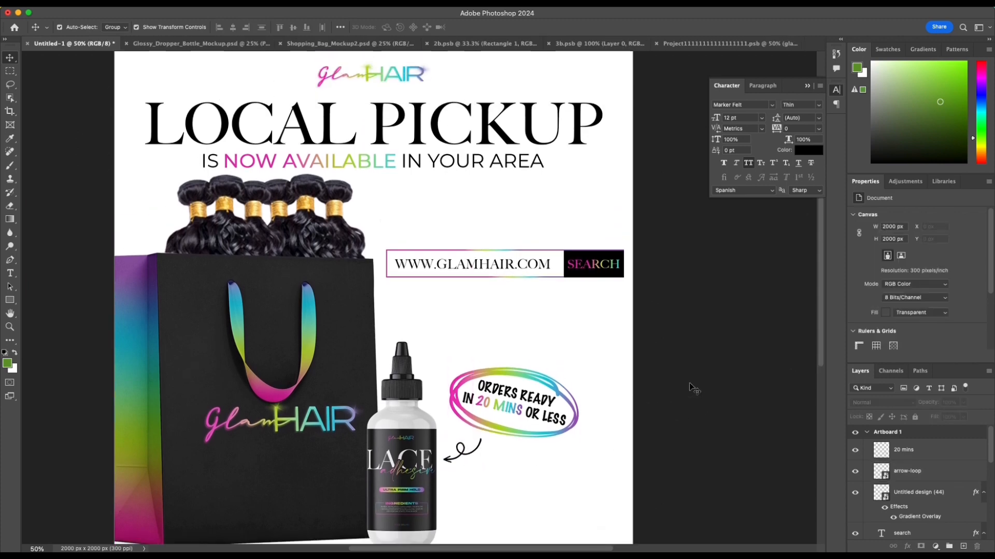
Step: Merge the hair bundles layer with the Shopping_Bag_Mockup2 layer, keeping the bag in place
scroll(689, 382, down, 4)
scroll(669, 378, left, 1)
scroll(645, 372, up, 4)
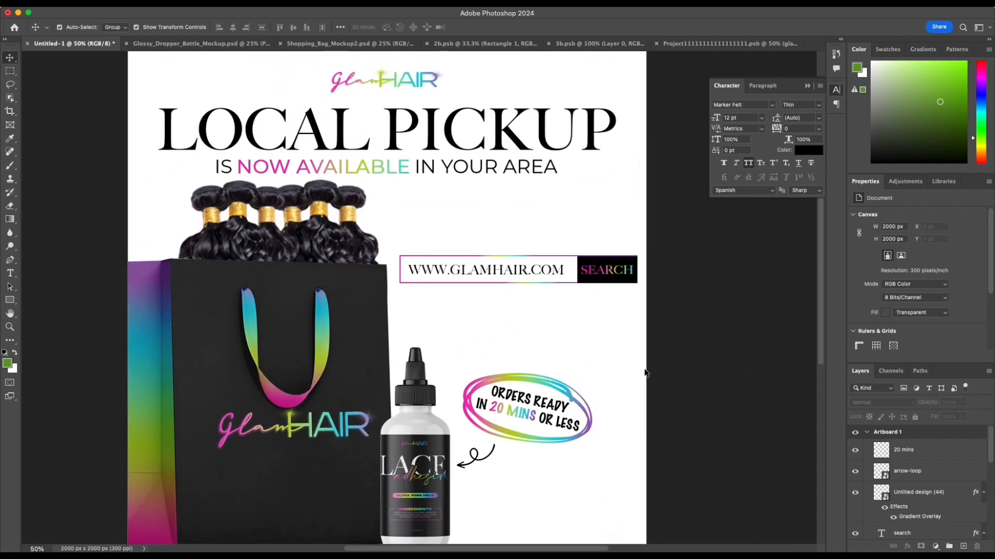
click(330, 254)
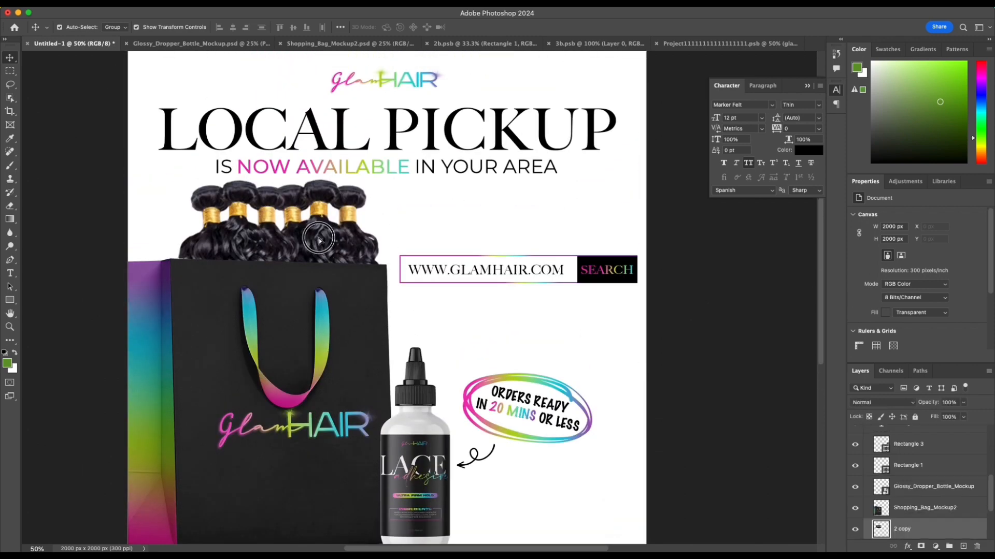
drag(319, 257, 319, 242)
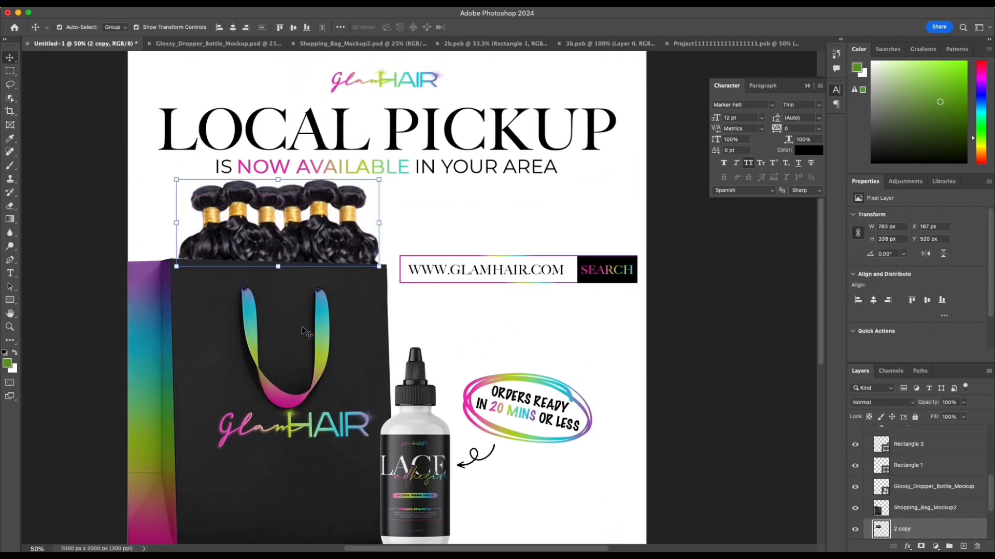
super+click(299, 331)
right_click(967, 519)
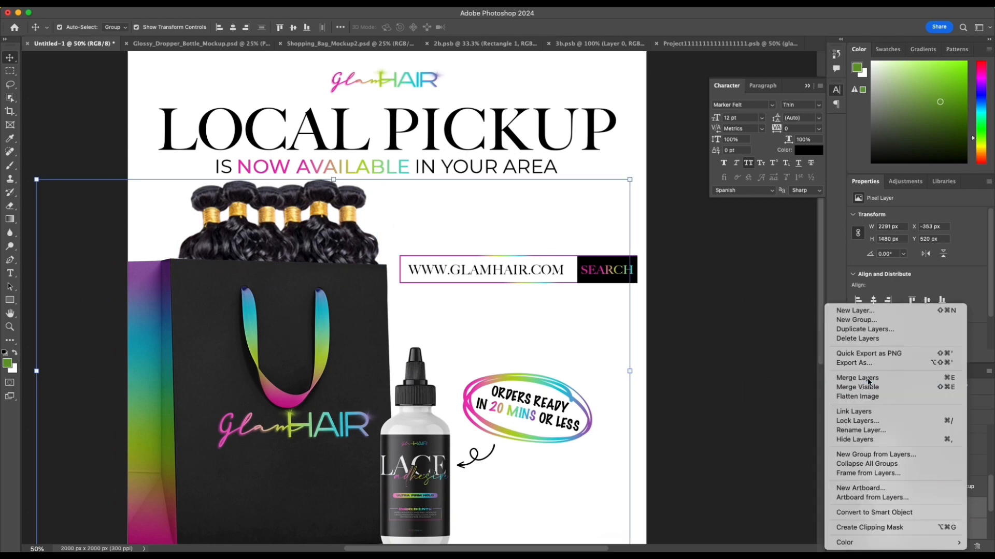
click(697, 381)
drag(259, 316, 249, 330)
key(cmd+z)
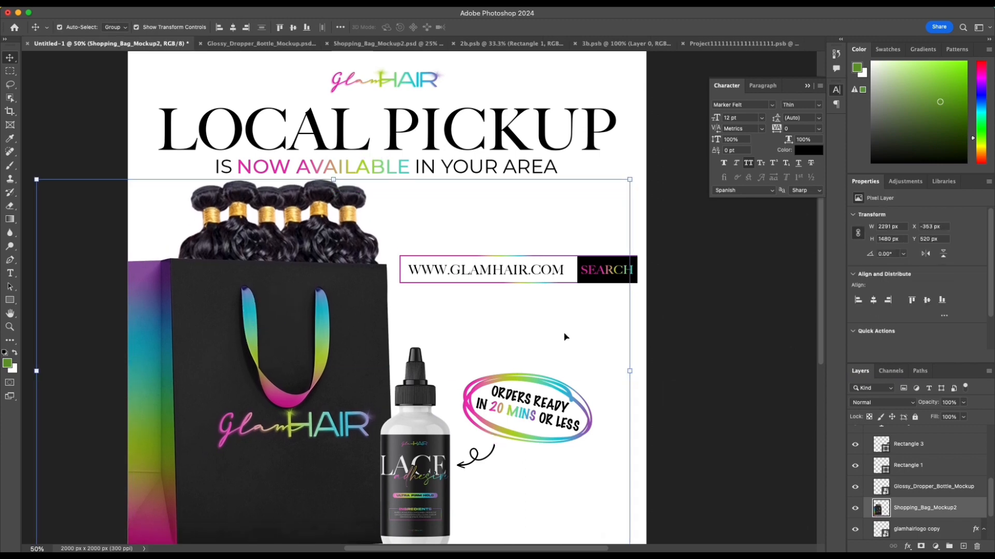
Step: Move the merged shopping bag down and place the search bar in the space under the NOW AVAILABLE line
drag(319, 288, 304, 409)
scroll(428, 294, up, 3)
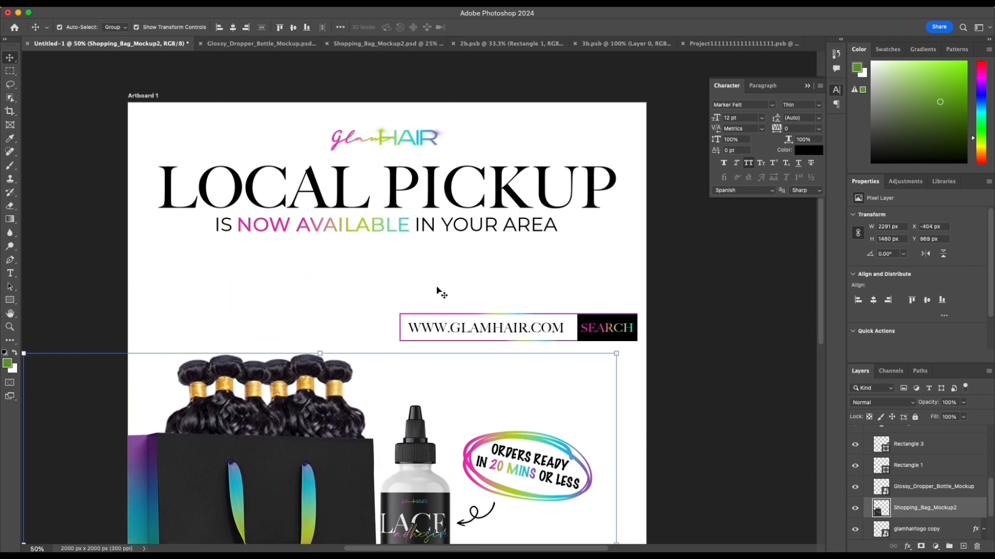
drag(386, 288, 469, 269)
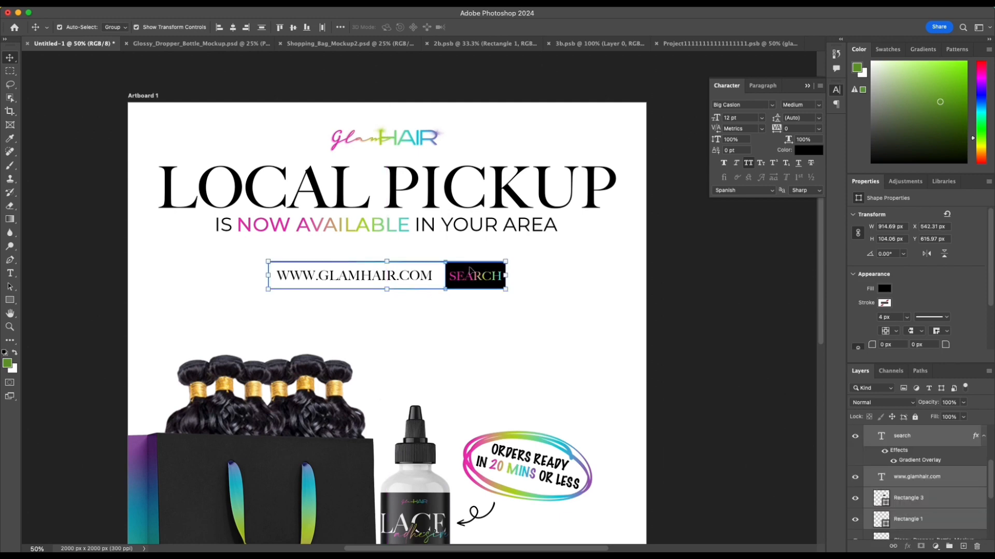
Step: Group the search bar layers and position the group horizontally centred on the artboard, close beneath the NOW AVAILABLE line
key(super+g)
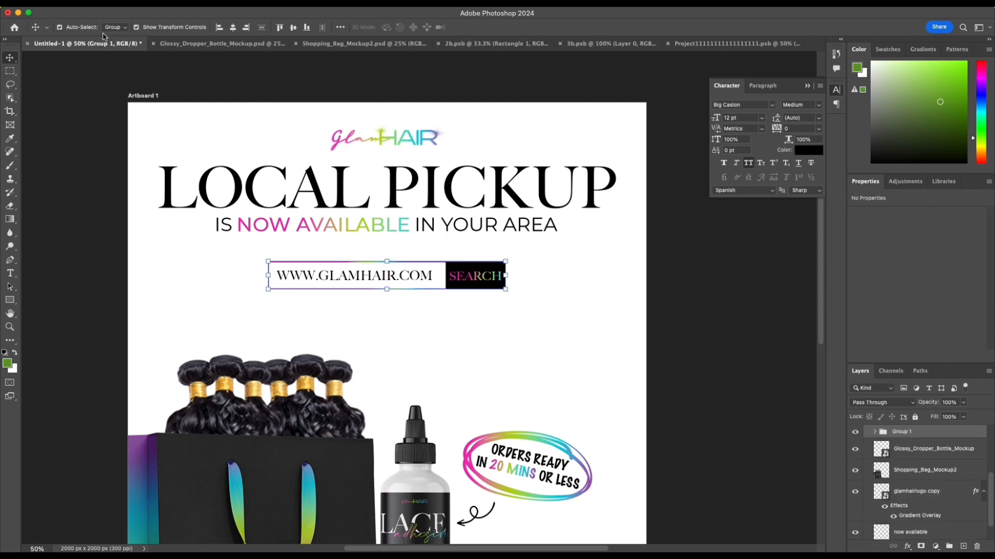
click(237, 30)
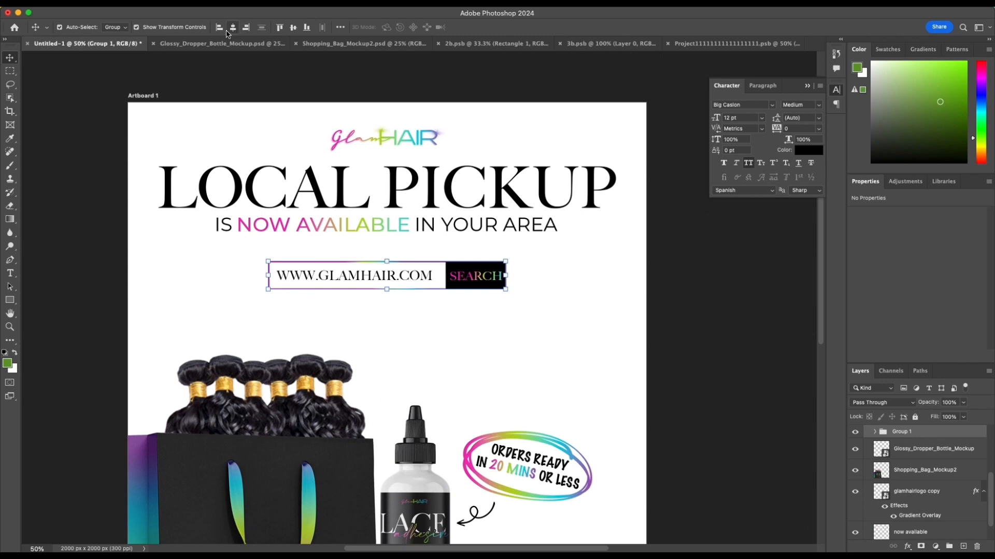
click(219, 30)
click(244, 30)
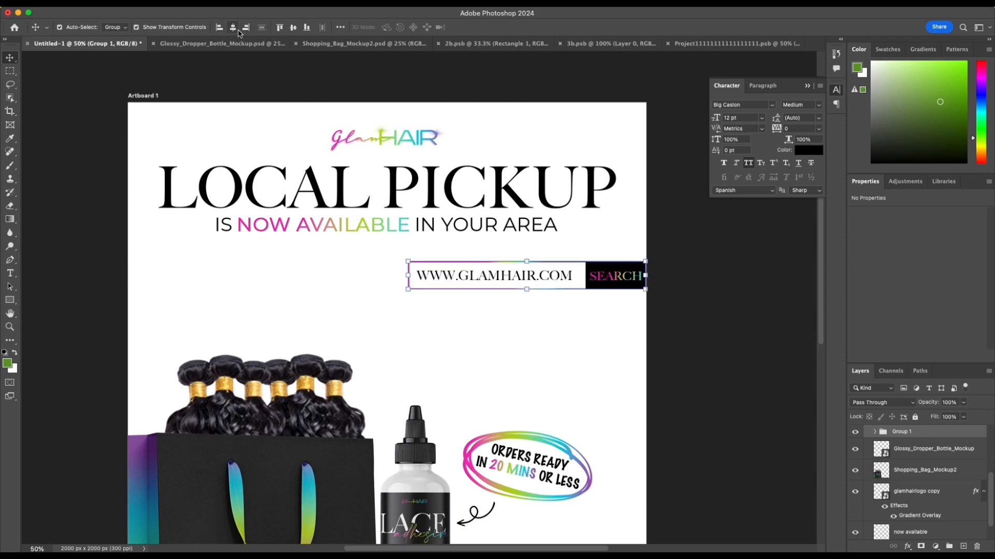
click(219, 28)
click(233, 28)
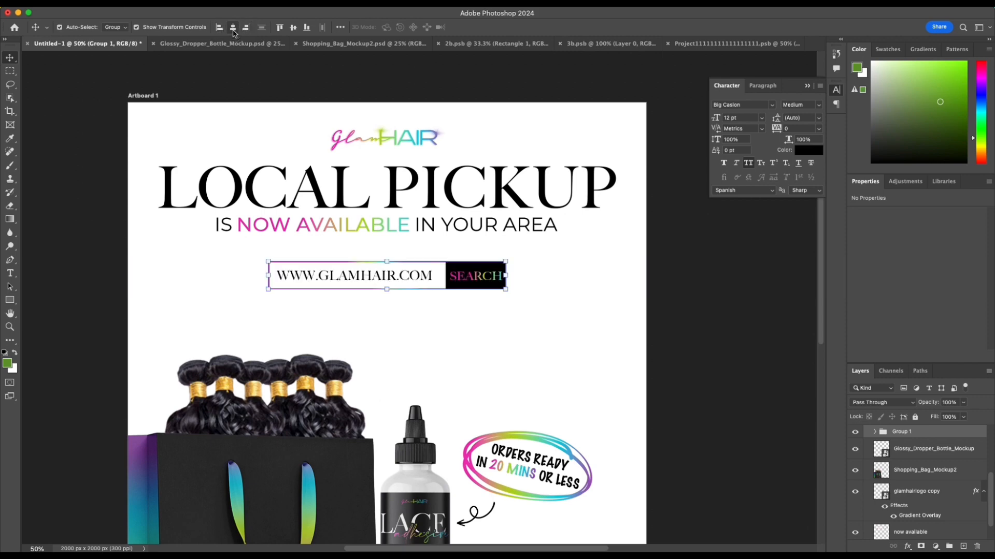
mouse_move(459, 267)
mouse_down()
mouse_move(471, 275)
mouse_move(470, 259)
mouse_up()
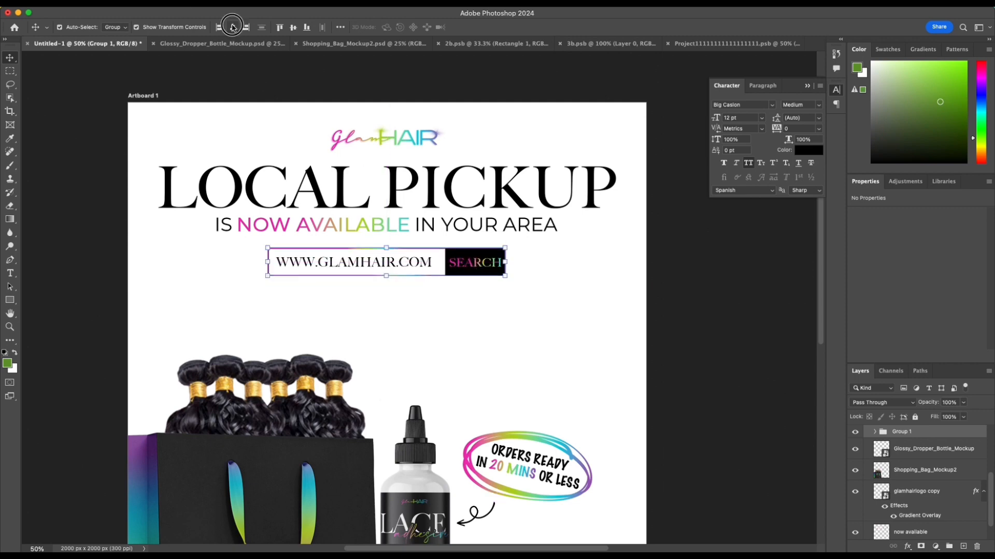
click(580, 307)
Step: Move the shopping bag up below the search bar, scale it to 88.60% and position it fully inside the artboard beside the bottle
drag(317, 452, 322, 384)
scroll(321, 383, down, 4)
key(super+minus)
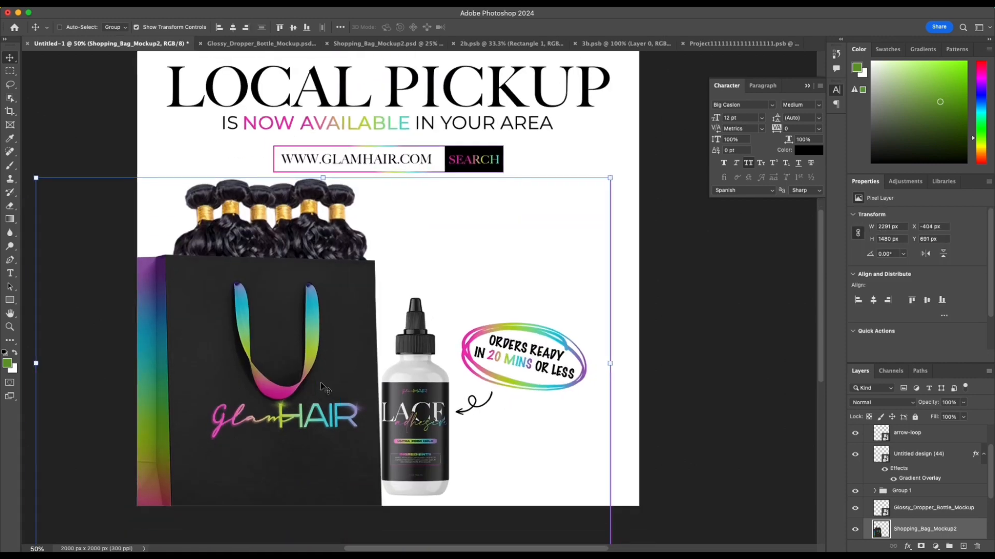
scroll(322, 386, down, 1)
drag(149, 452, 194, 422)
drag(328, 398, 311, 403)
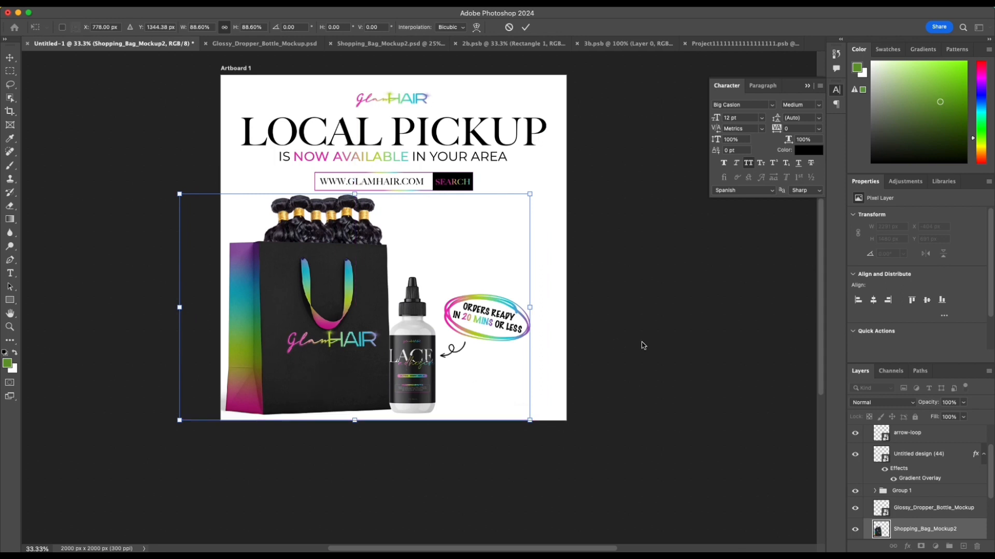
key(Return)
click(653, 184)
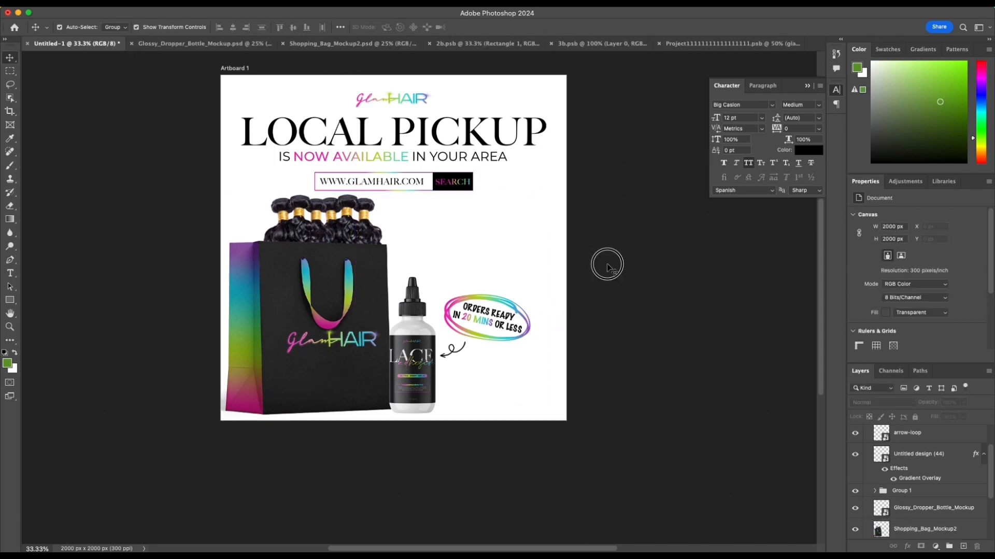
Step: Collapse the Character panel and leave all layers deselected
click(807, 86)
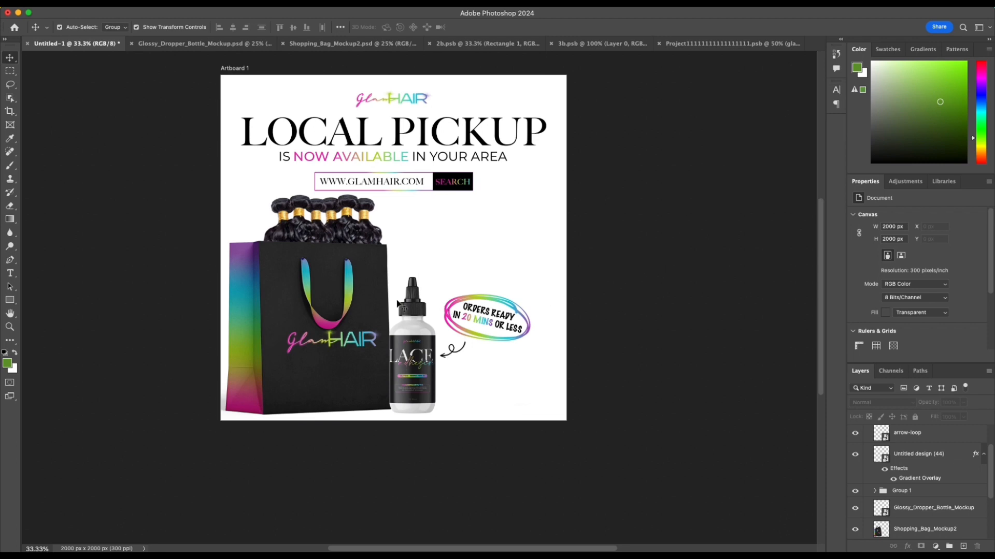
click(352, 309)
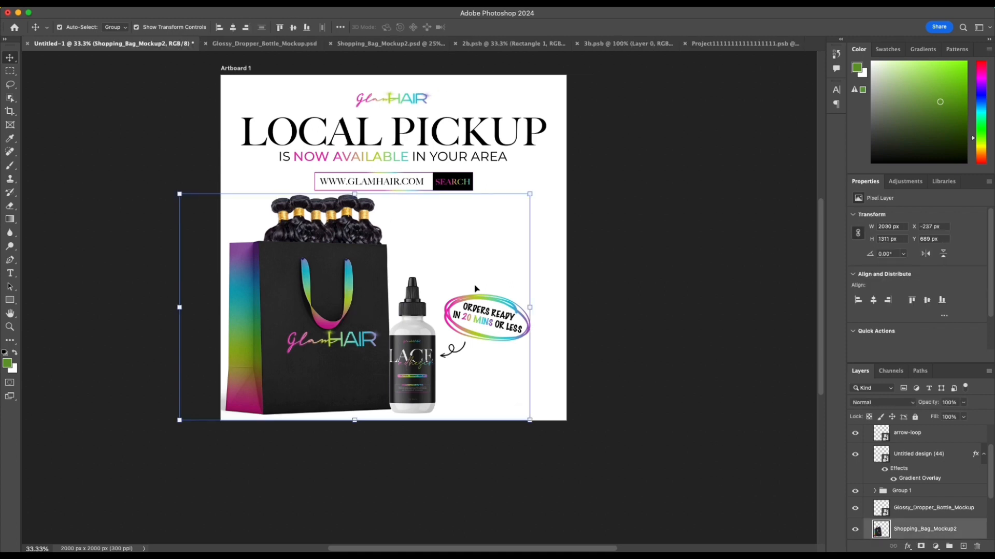
click(618, 279)
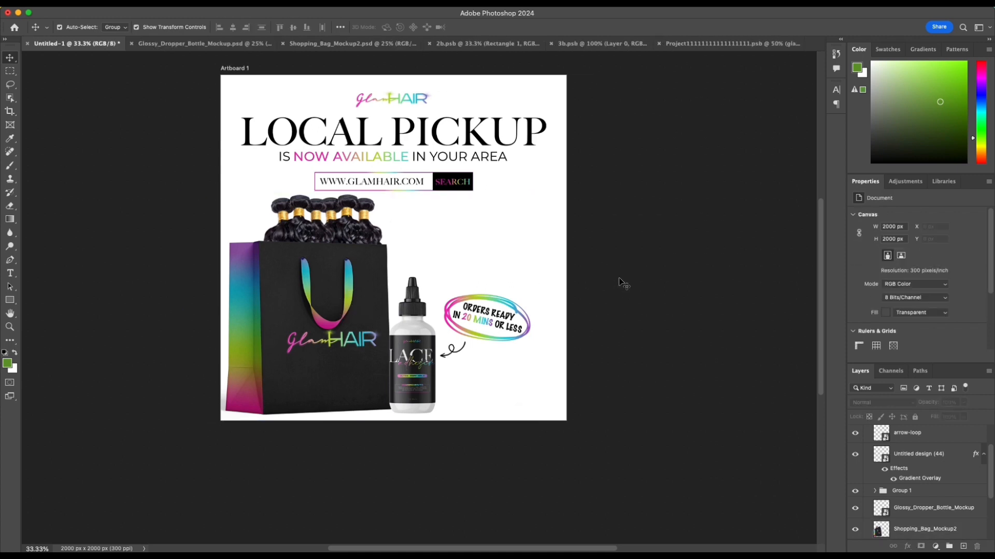
Step: Duplicate the dropper bottle, enlarge the copy to 15.84% and position it so the artboard's right edge crops it
click(401, 324)
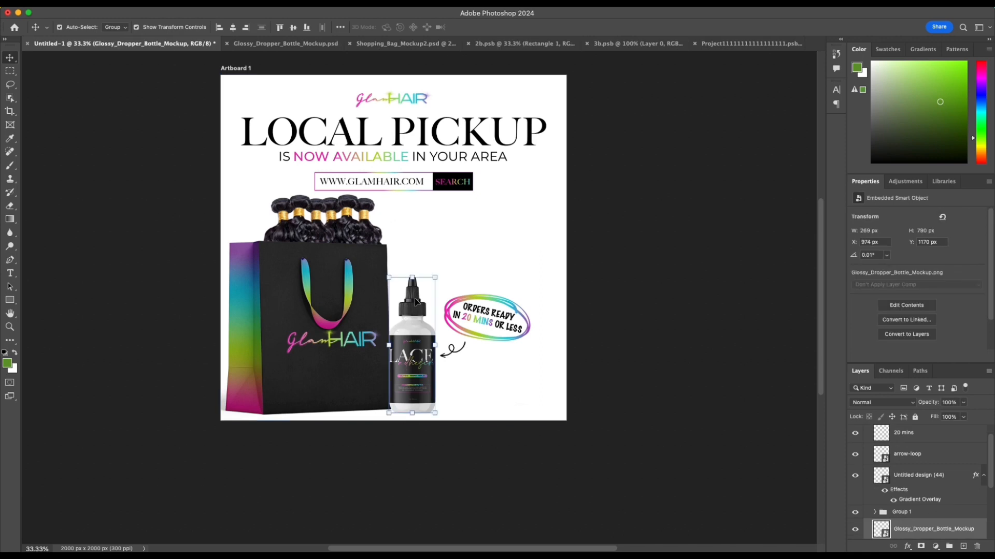
drag(413, 311, 525, 165)
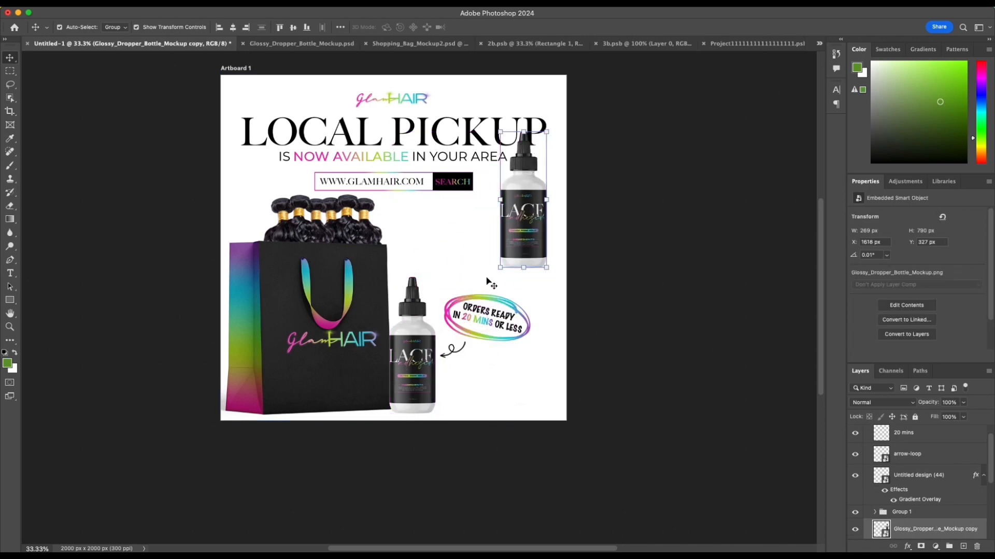
mouse_move(502, 266)
mouse_down()
mouse_move(362, 379)
mouse_move(501, 338)
mouse_move(486, 273)
mouse_up()
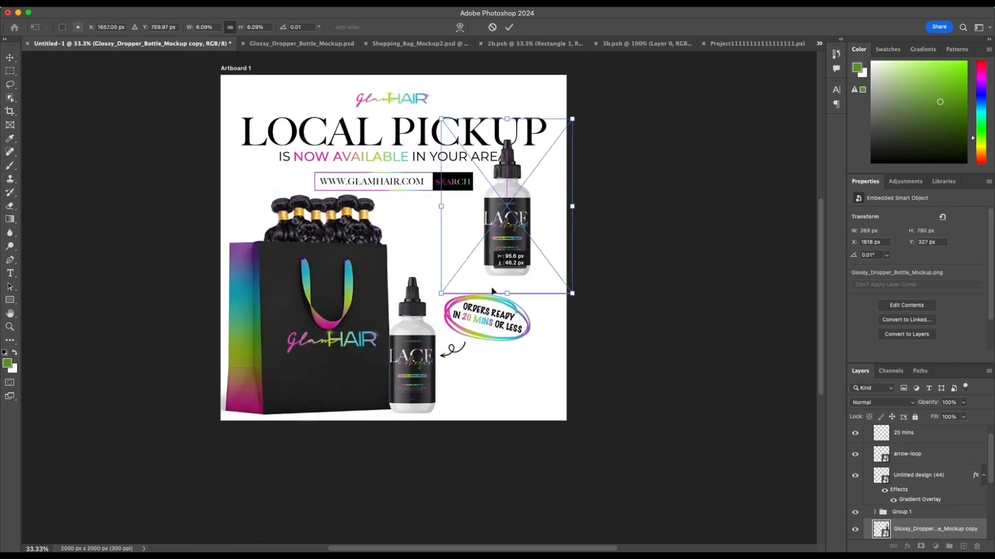
drag(576, 298, 783, 552)
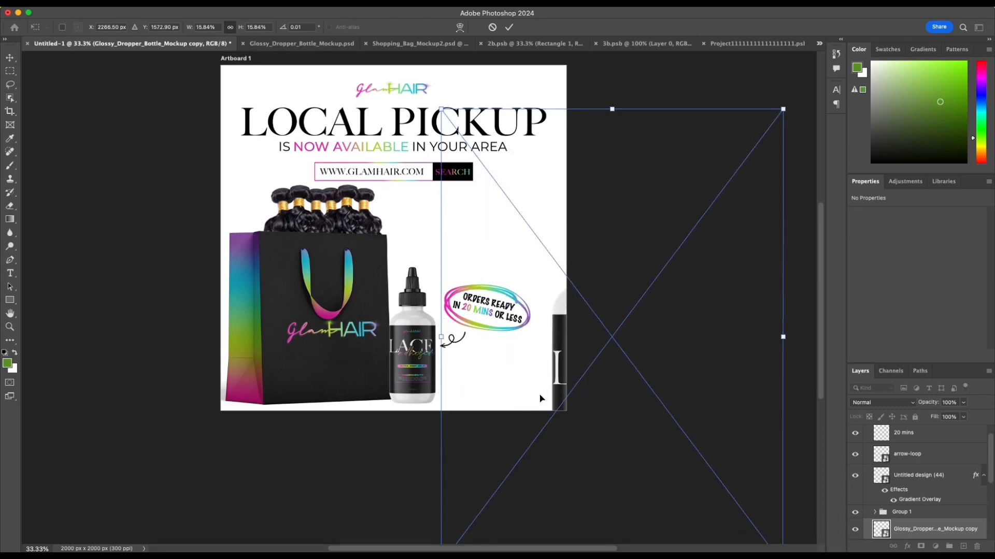
drag(556, 384, 491, 224)
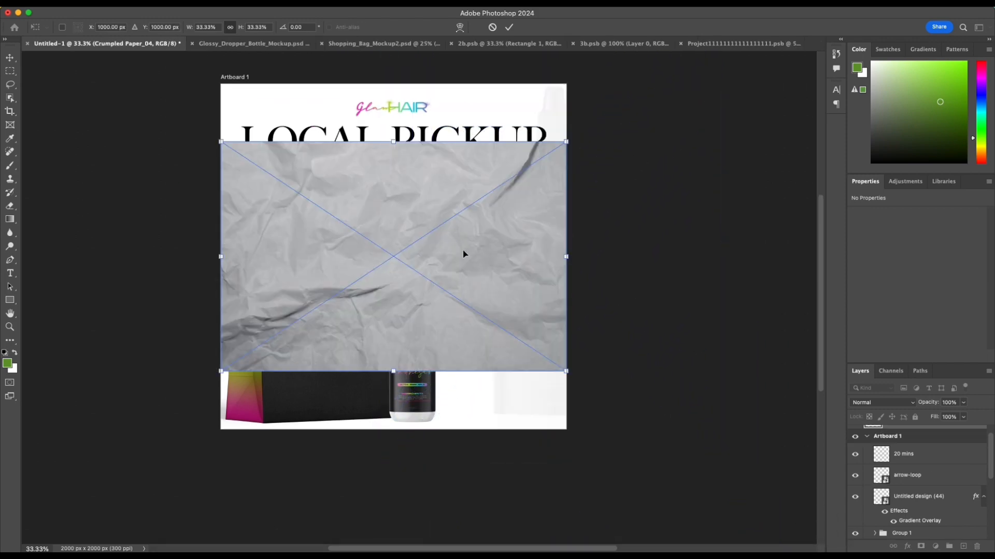
Step: Scale the placed Crumpled Paper_04 image to 55.40% and position it to cover the whole artboard
drag(464, 209, 457, 178)
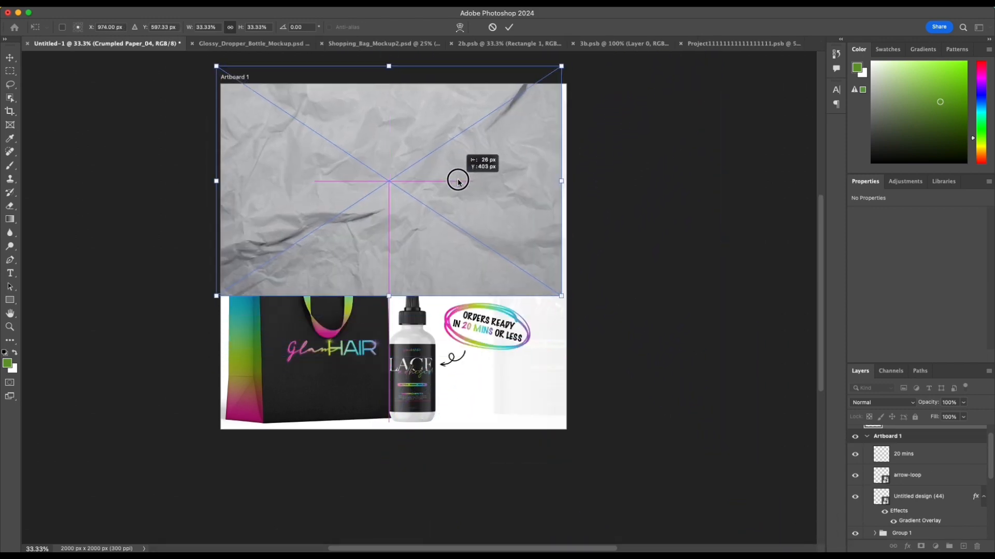
drag(561, 302, 783, 468)
drag(502, 289, 482, 282)
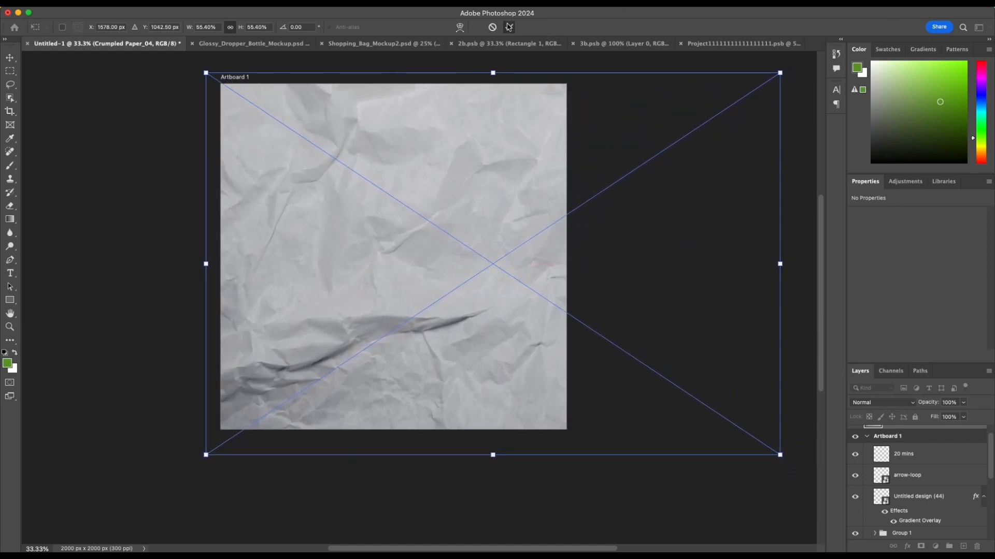
click(509, 27)
Step: Move the Crumpled Paper_04 layer beneath all the artwork, including the Local pickup text, and delete its duplicate layer
drag(942, 442, 950, 531)
scroll(948, 475, up, 3)
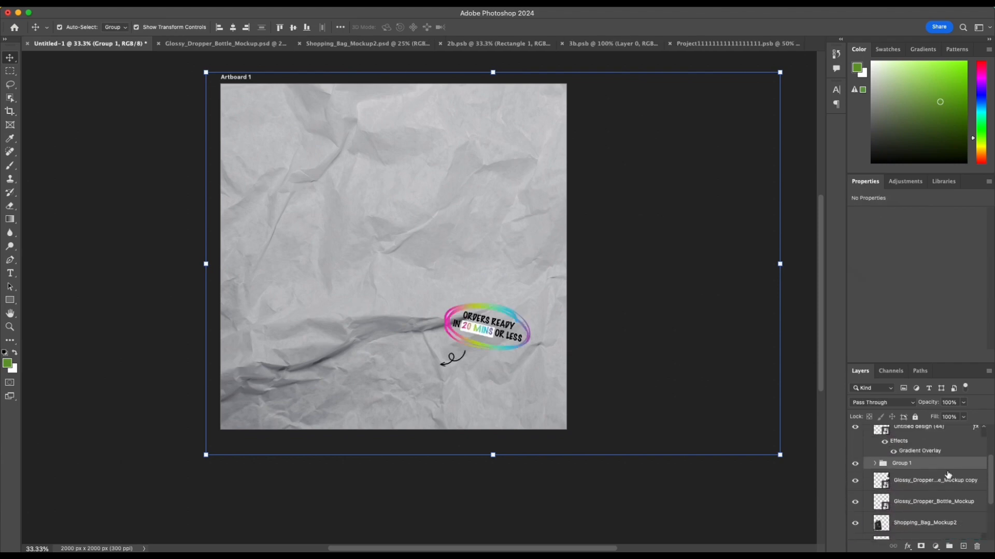
key(super+z)
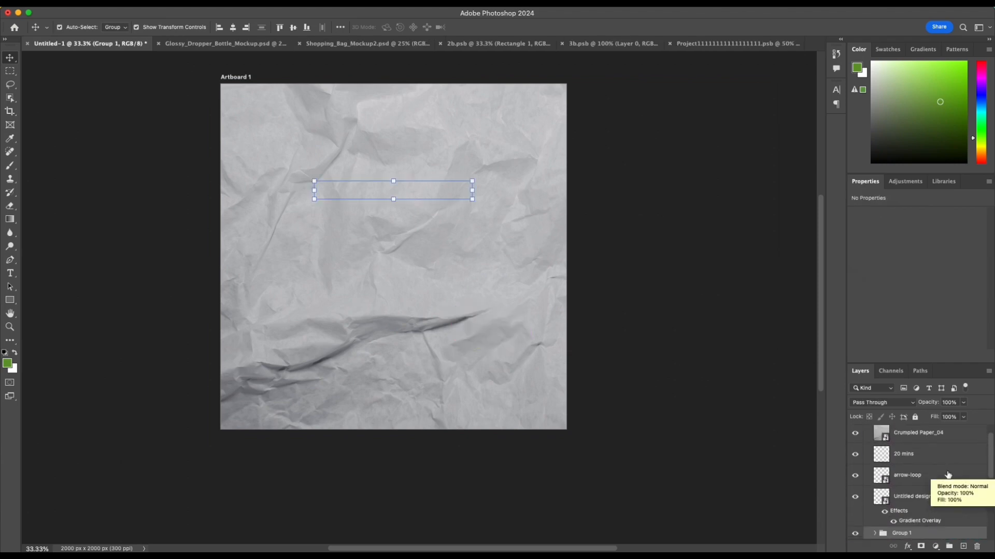
drag(965, 436, 961, 541)
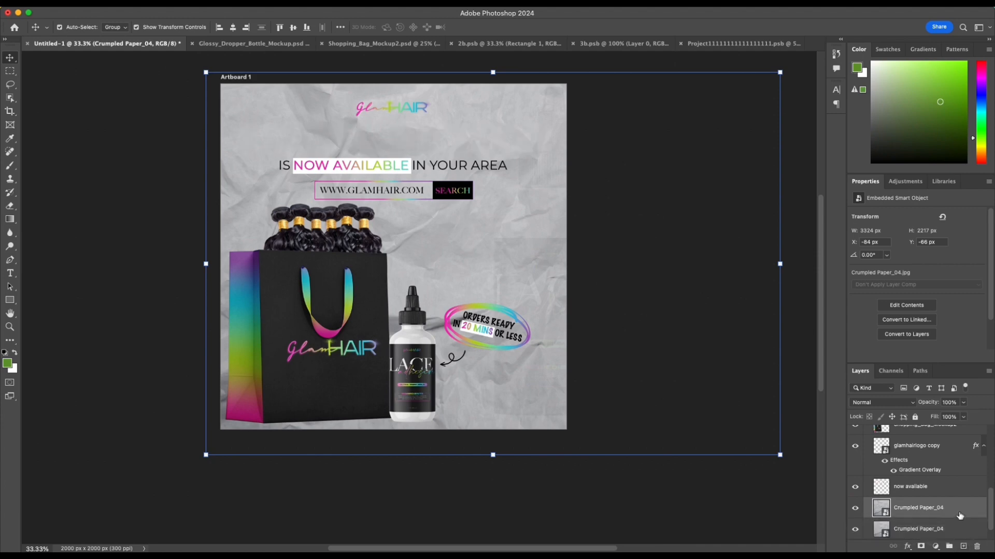
key(Delete)
drag(952, 534, 952, 505)
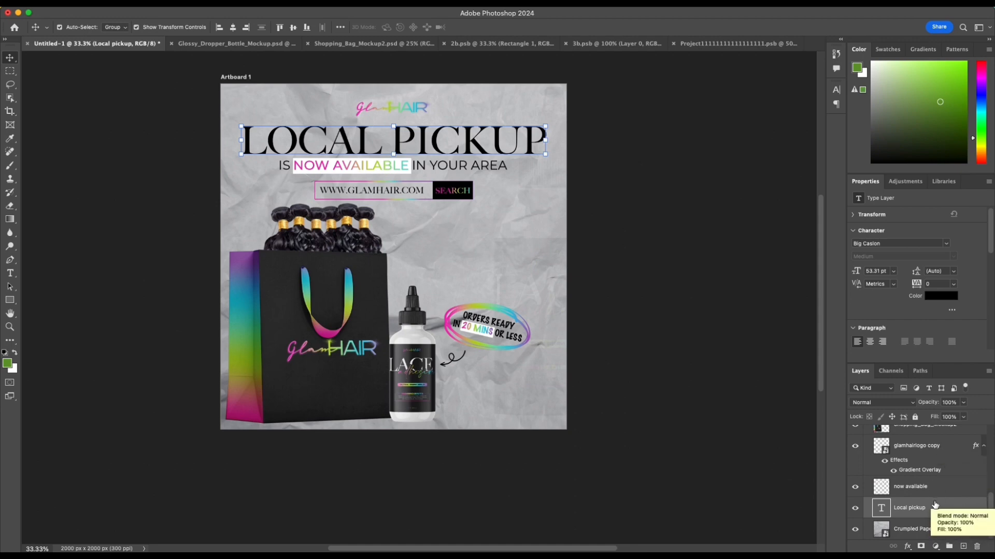
click(917, 533)
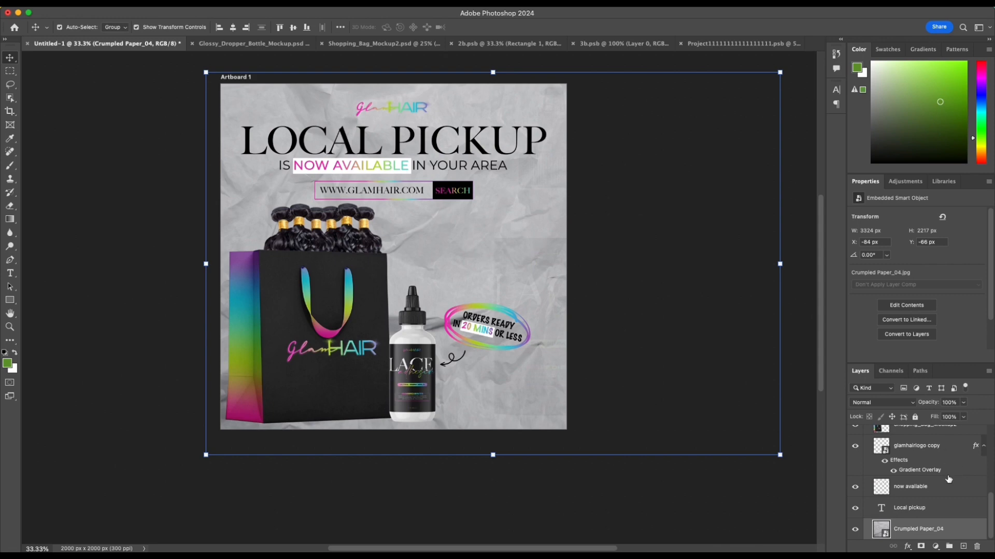
Step: Reduce the crumpled paper background's opacity to 0%, delete its layer and leave all layers deselected
scroll(948, 480, up, 3)
scroll(948, 479, down, 3)
click(962, 417)
drag(925, 418, 904, 416)
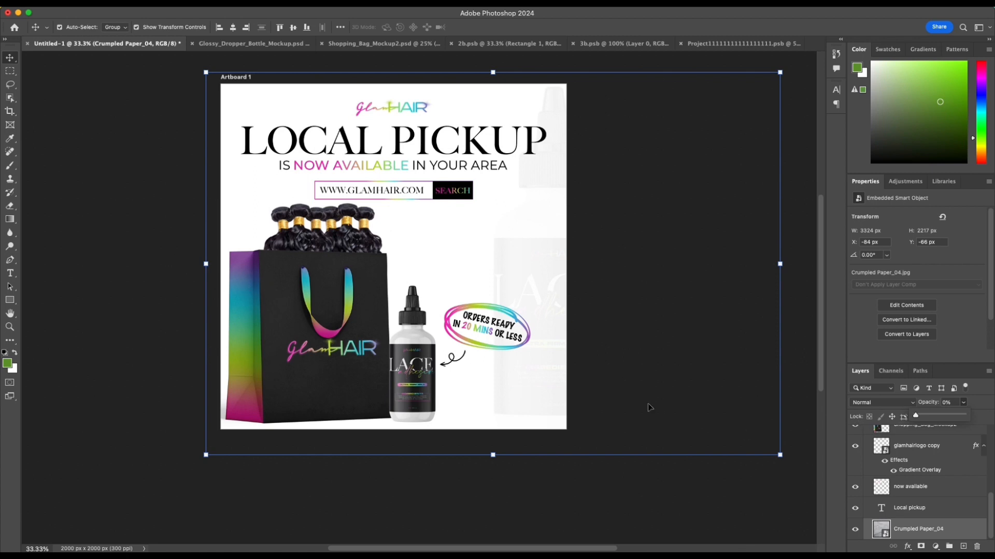
click(971, 529)
click(677, 392)
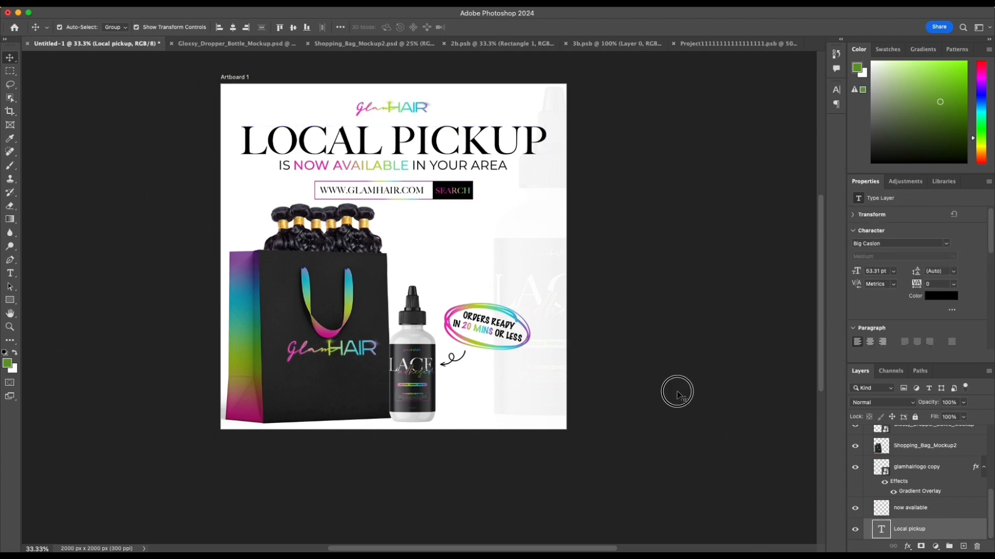
Step: Examine the finished local pickup graphic at 50% zoom, checking the headline, search bar, products and faded background bottle
scroll(675, 392, up, 1)
scroll(675, 393, left, 1)
scroll(677, 396, left, 1)
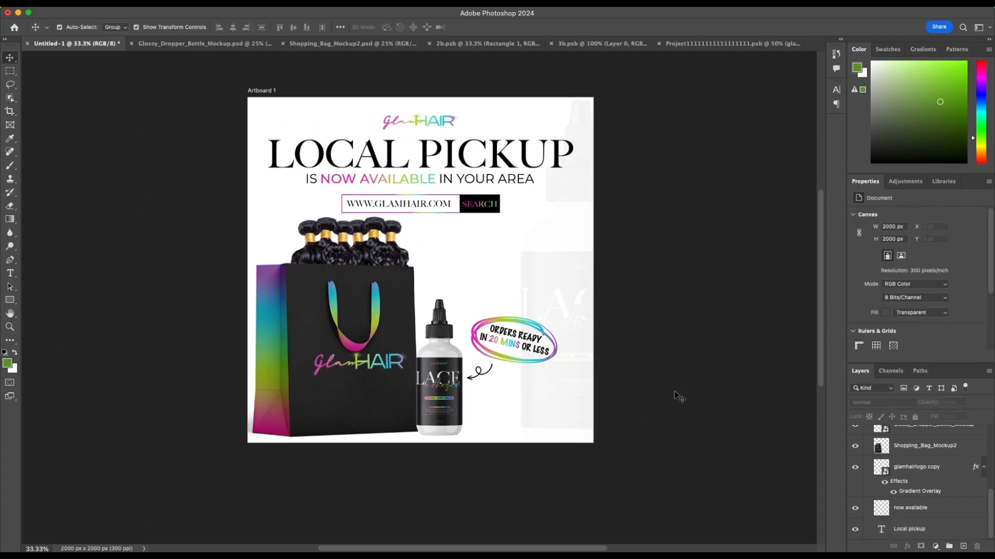
key(super+equal)
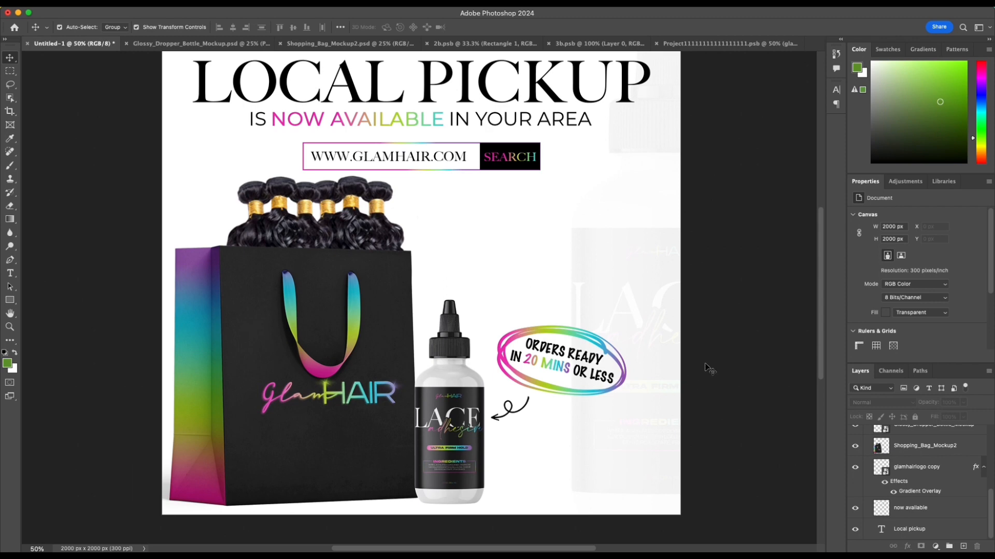
scroll(739, 352, right, 1)
scroll(739, 353, down, 1)
scroll(738, 353, up, 2)
scroll(738, 352, right, 1)
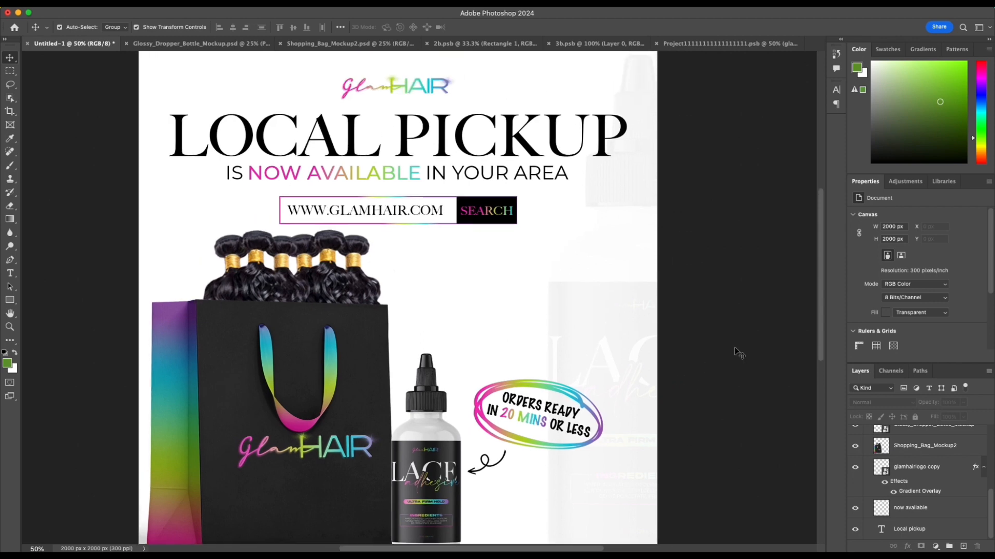